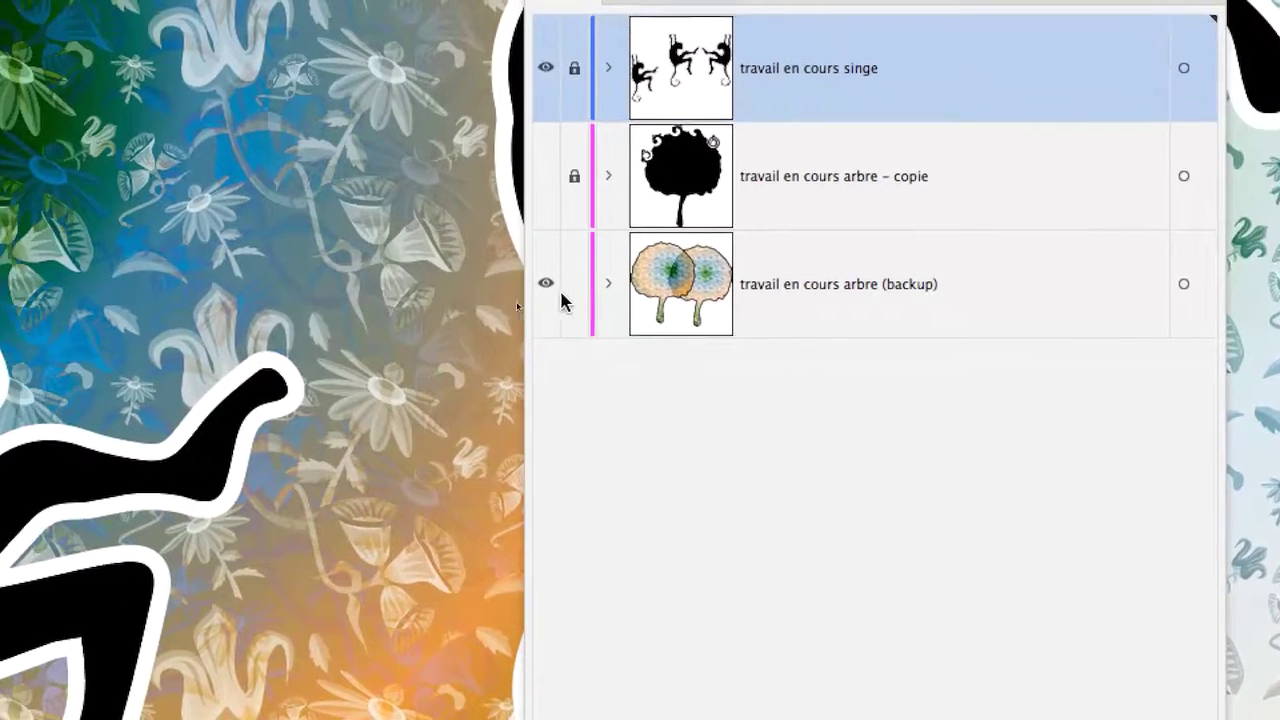
- Hide and lock the "travail en cours arbre (backup)" layer, and move the layer list clear of the central monkey
left_click(548, 286)
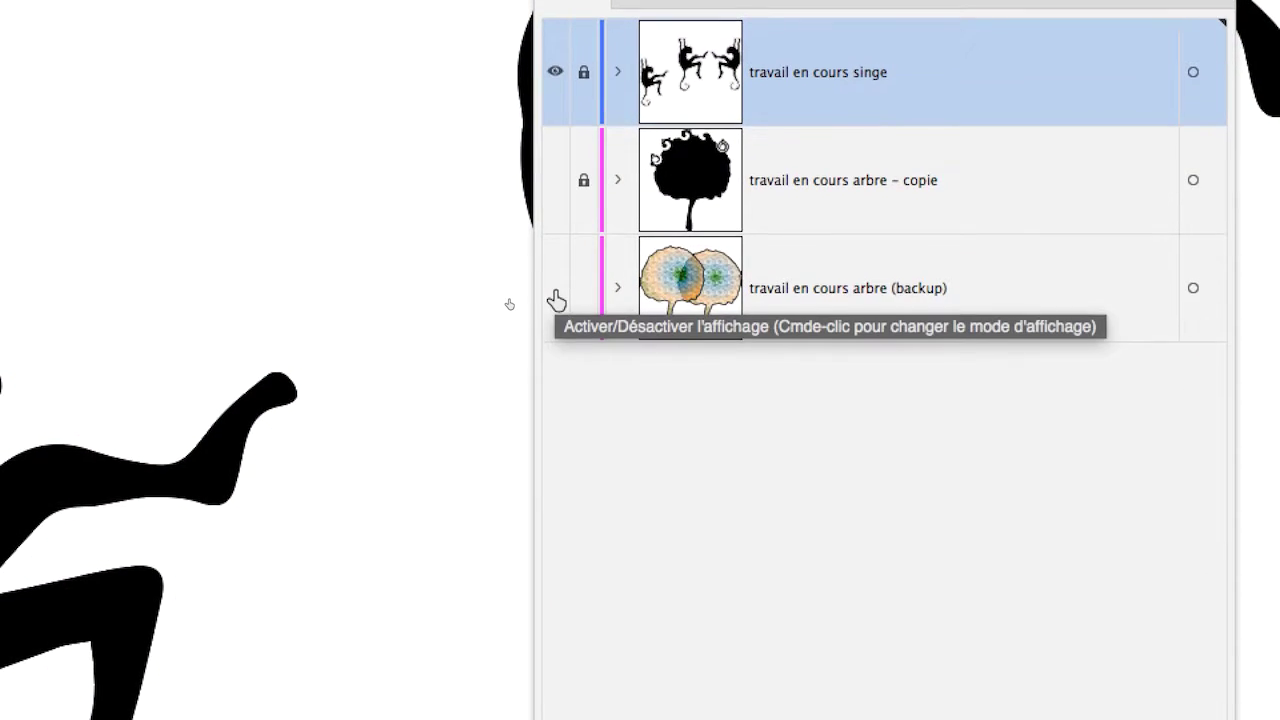
left_click(580, 296)
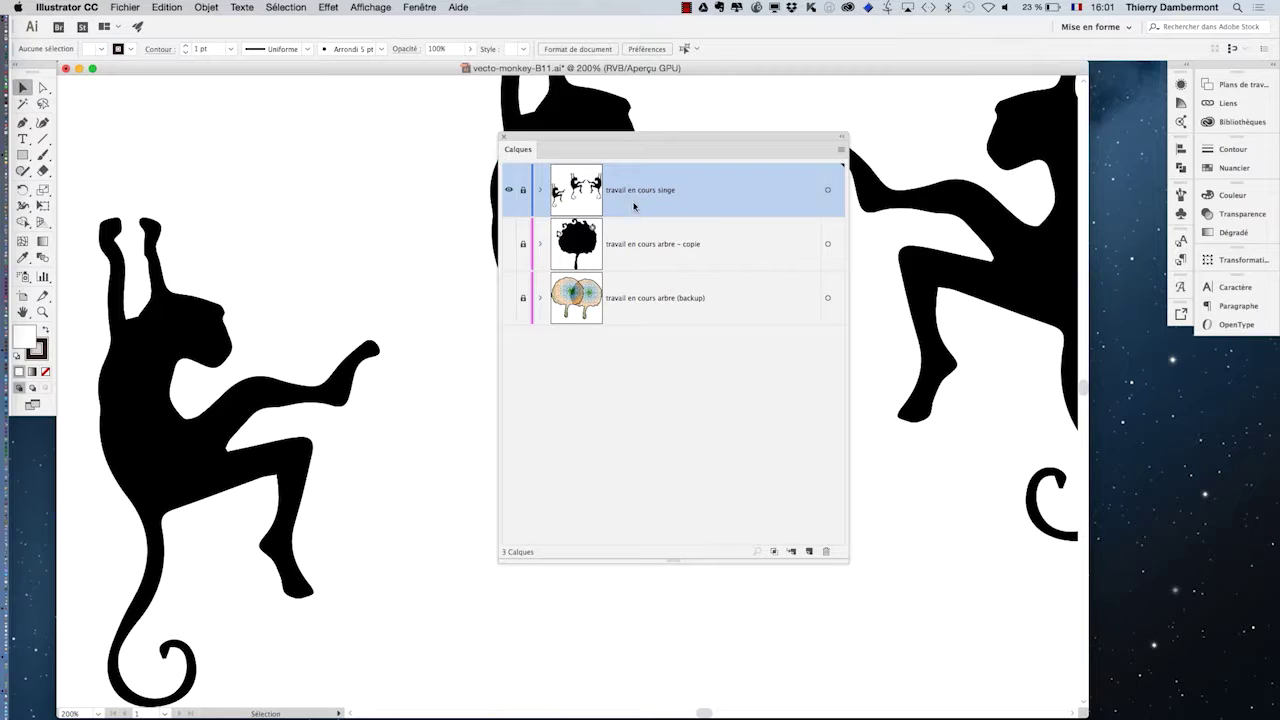
left_click_drag(589, 135, 931, 234)
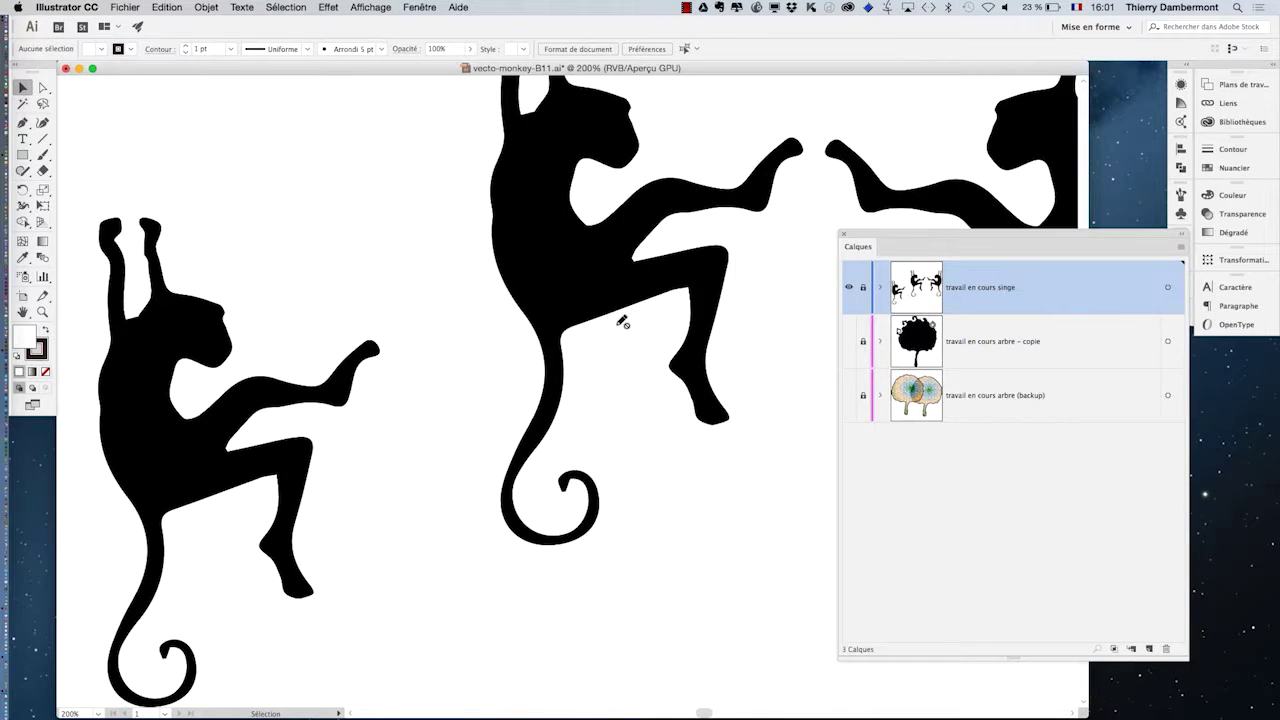
- Unlock the "travail en cours singe" layer
scroll(622, 325, "down", 1)
scroll(622, 325, "down", 2)
left_click_drag(595, 330, 381, 317)
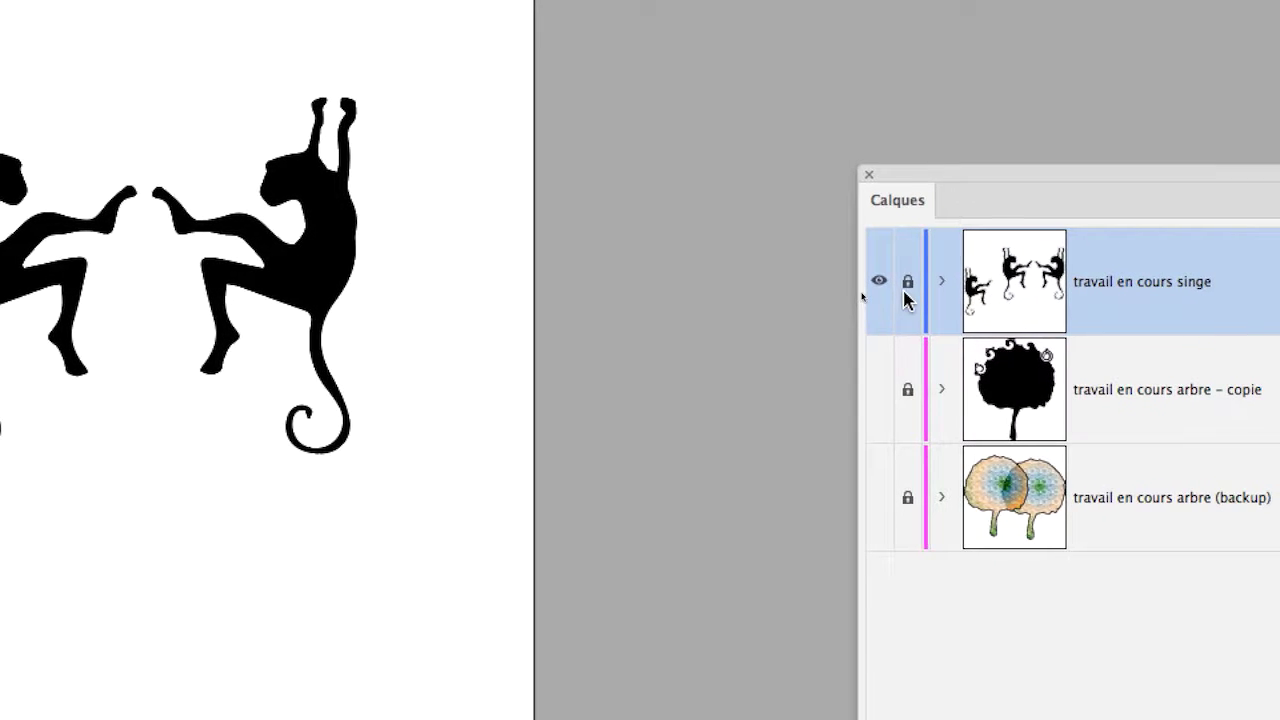
left_click(906, 288)
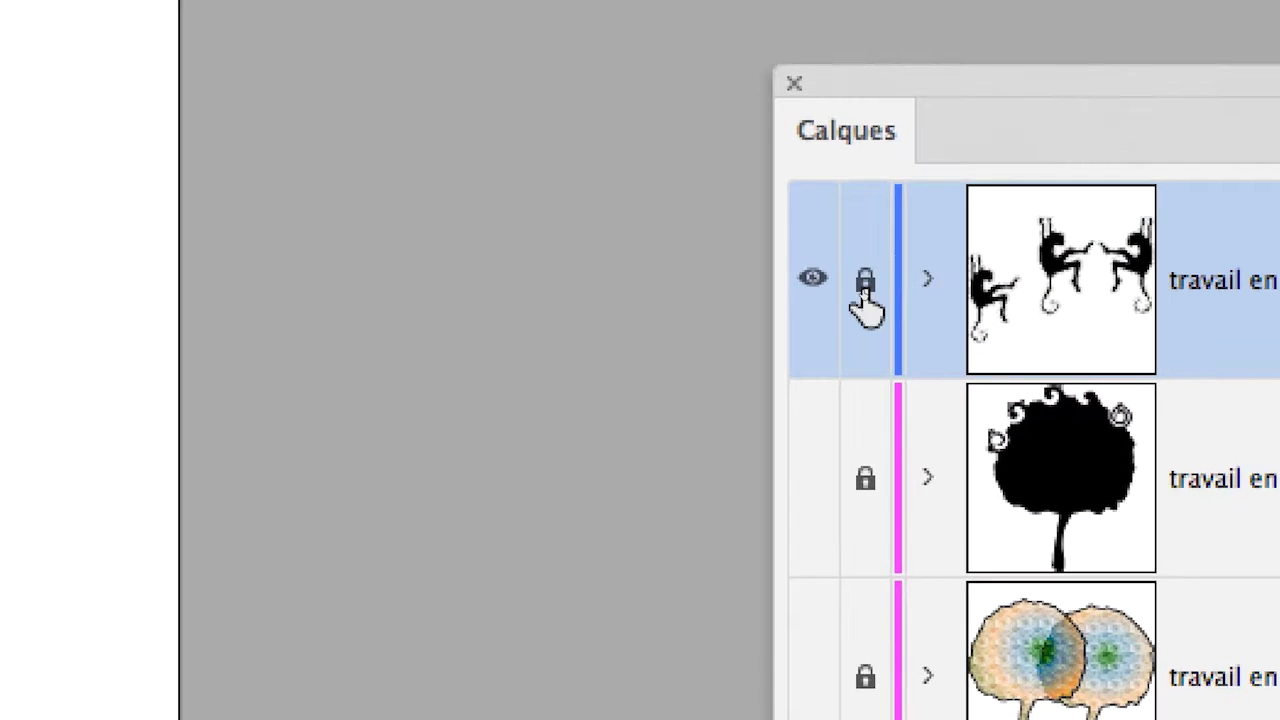
left_click(861, 290)
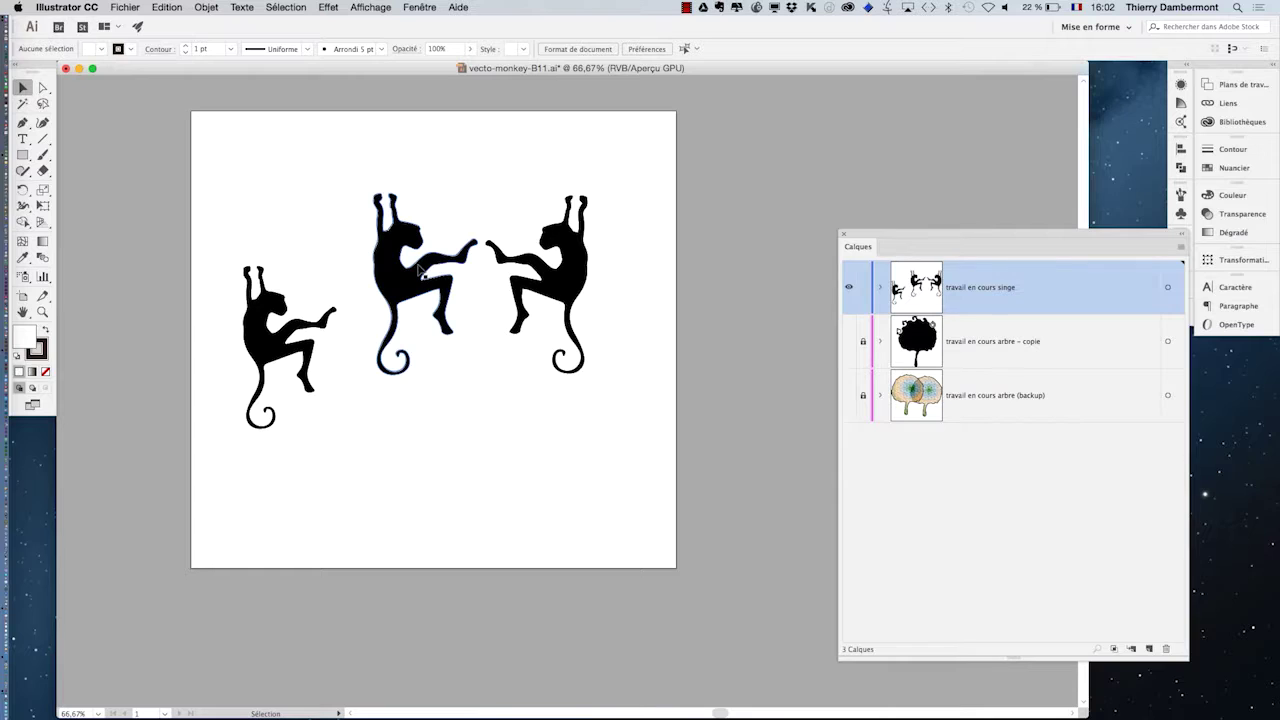
- Move the two monkeys facing right off the artboard, leaving only the mirrored monkey on it
scroll(360, 340, "down", 2)
left_click_drag(320, 340, 112, 145)
left_click_drag(382, 304, 115, 250)
left_click(181, 318)
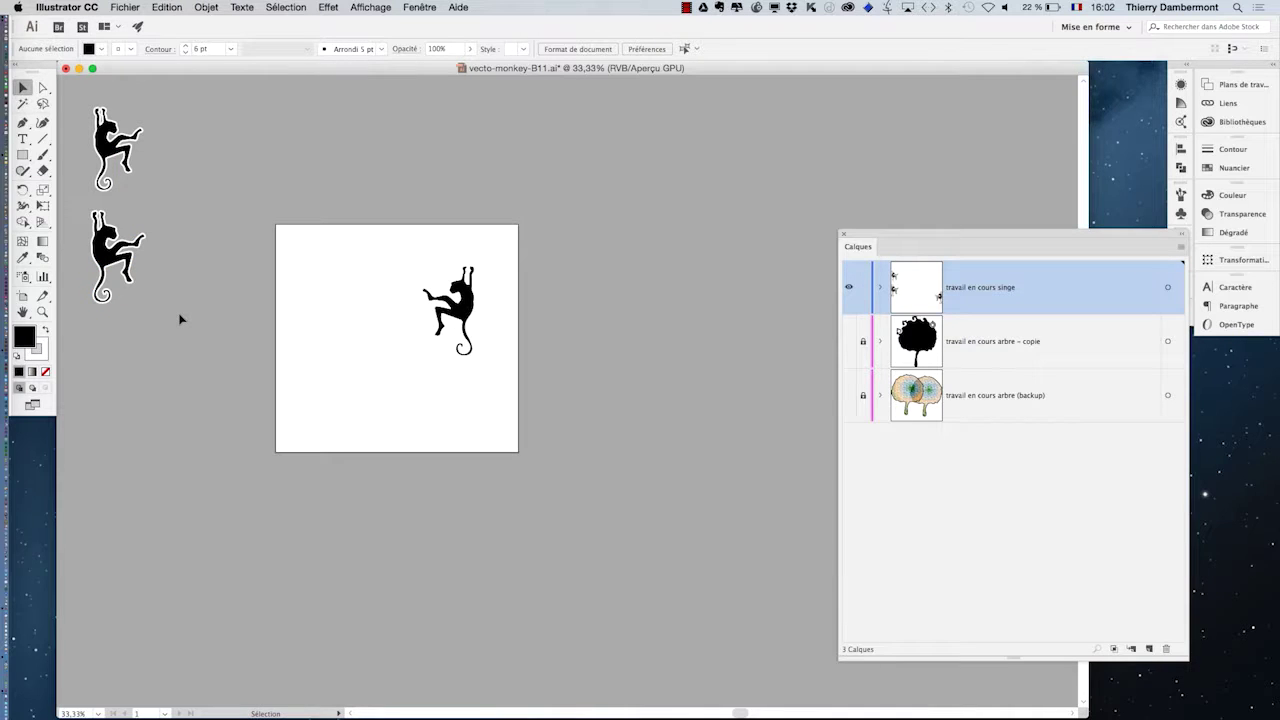
- Move the two off-artboard monkeys together farther away from the artboard
scroll(511, 509, "down", 5)
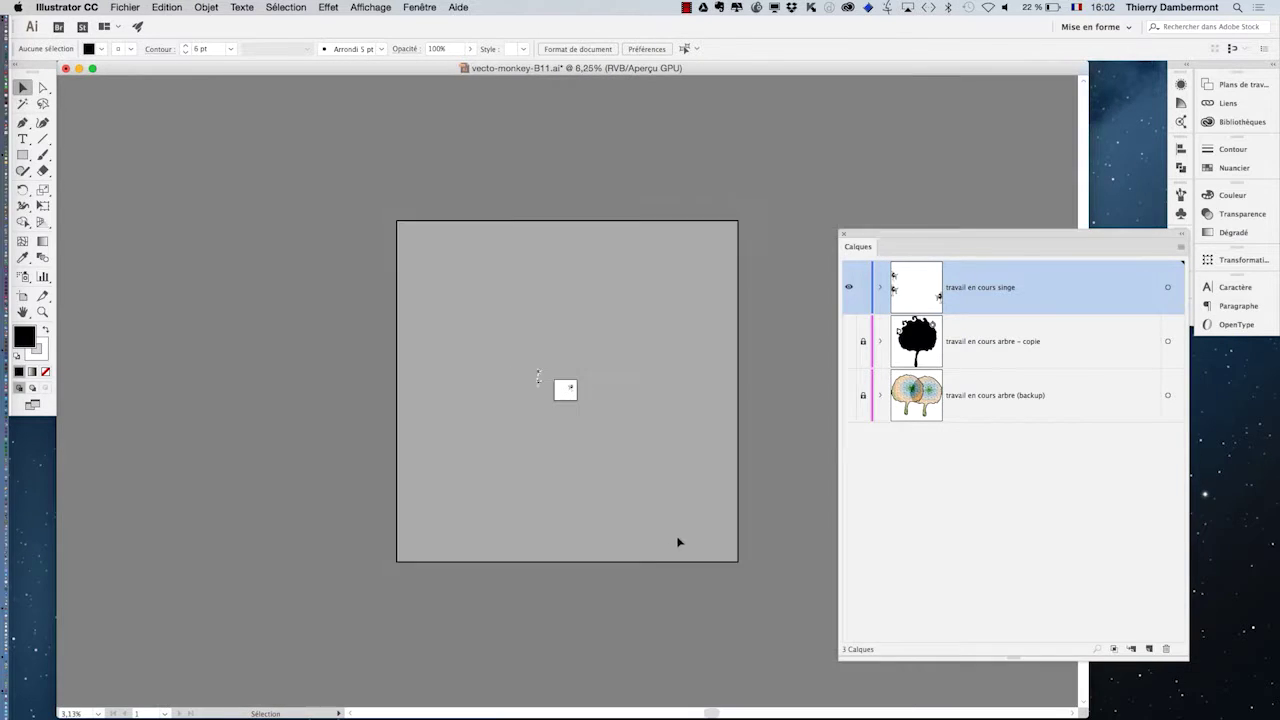
scroll(658, 441, "up", 2)
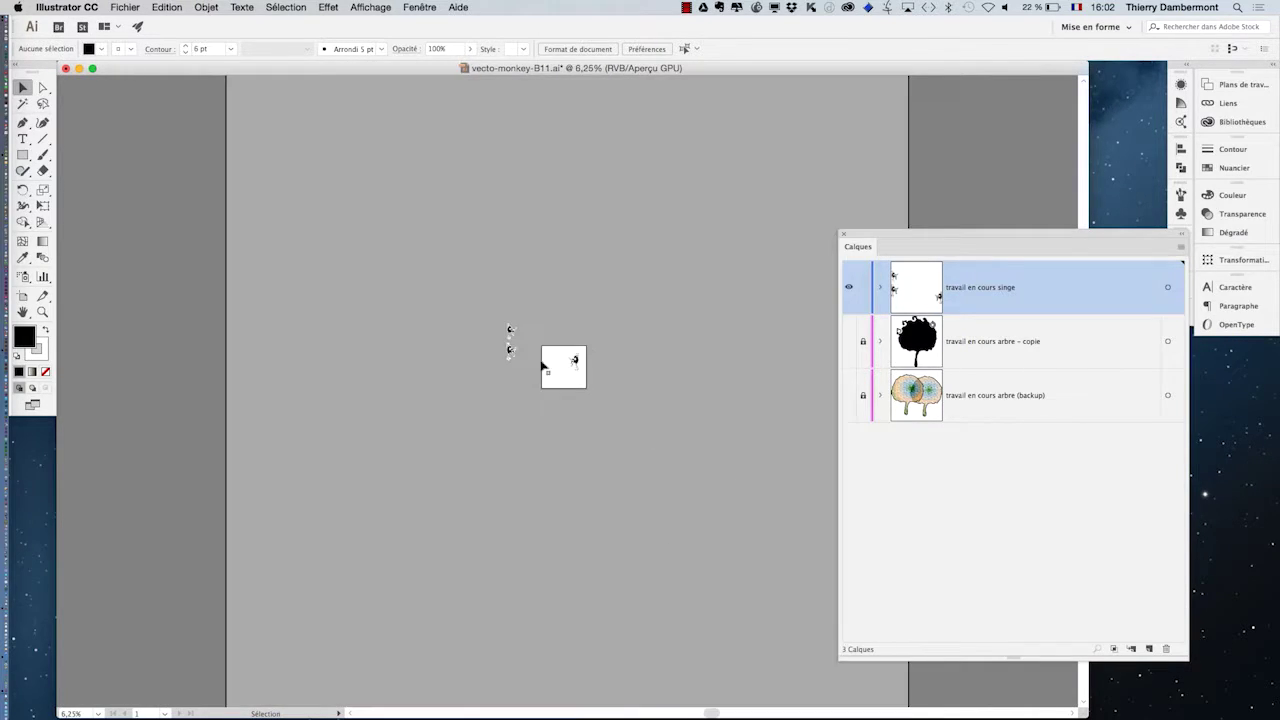
scroll(599, 407, "up", 2)
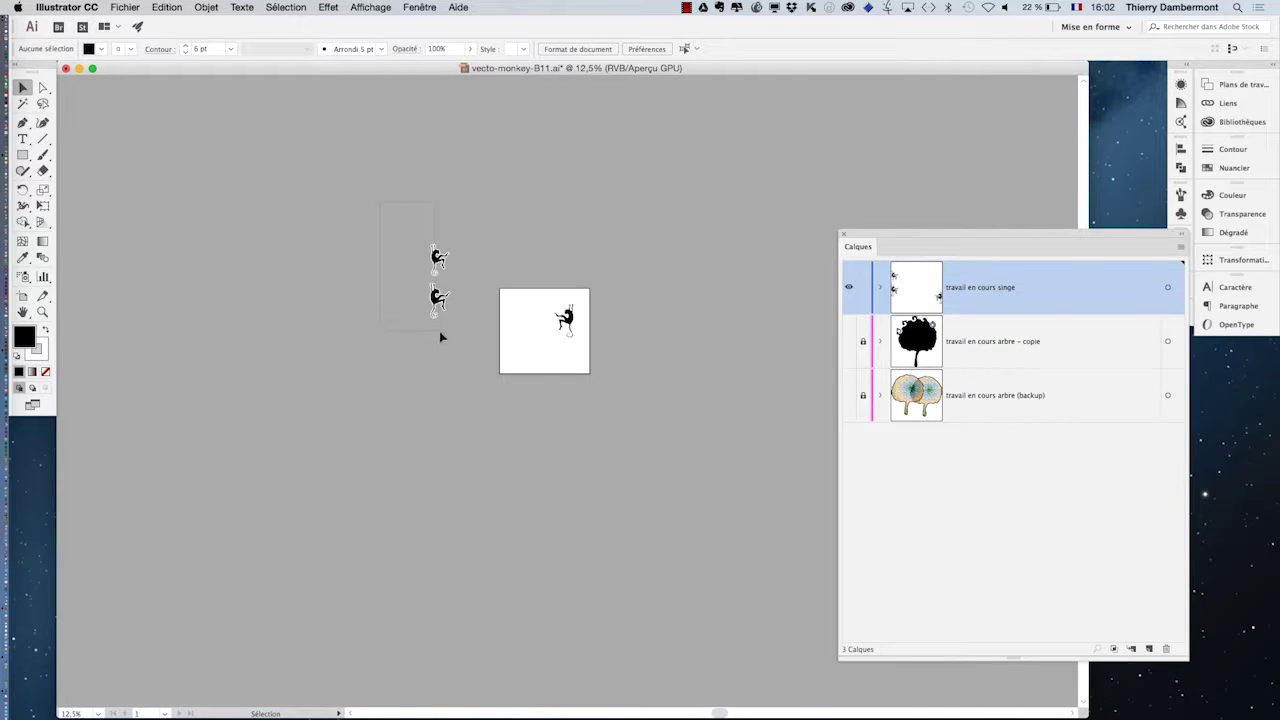
left_click_drag(440, 337, 340, 278)
left_click(603, 330)
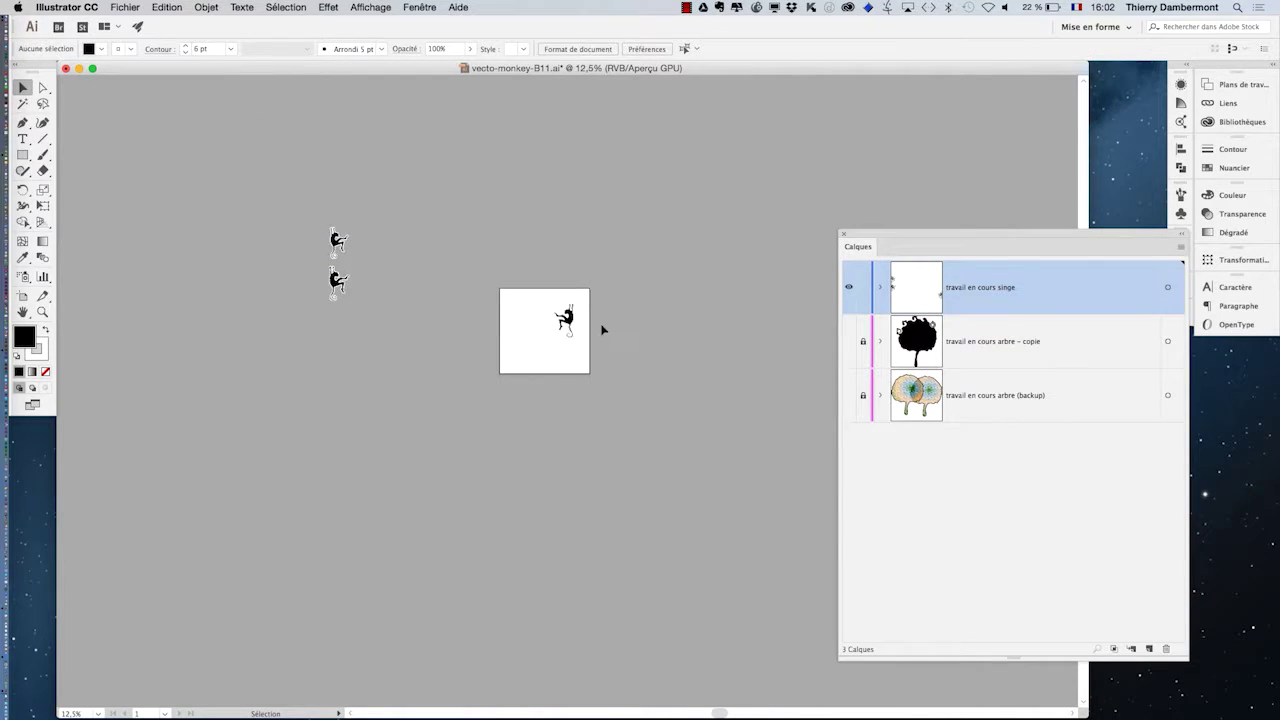
- Save the document under the new name creation-de-logo-01.ai in the B1C2 AI folder, in Adobe Illustrator format
scroll(603, 330, "up", 3)
scroll(403, 221, "up", 2)
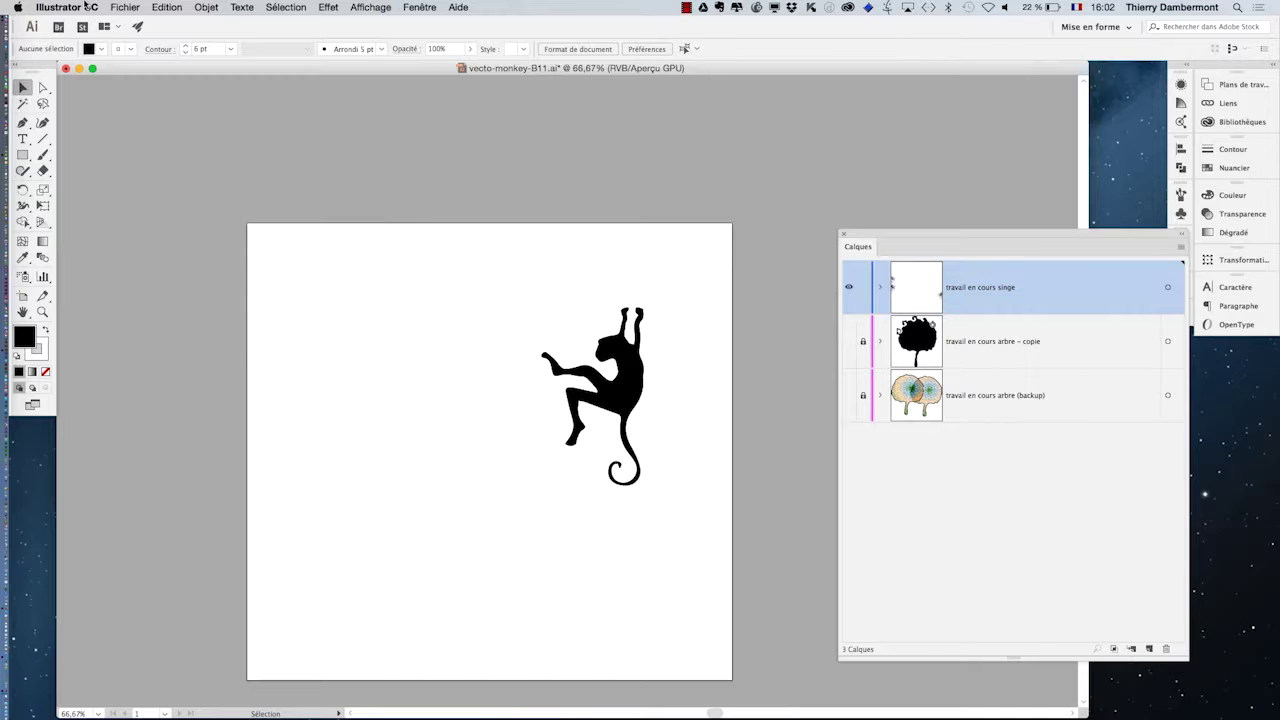
left_click(125, 7)
left_click(190, 117)
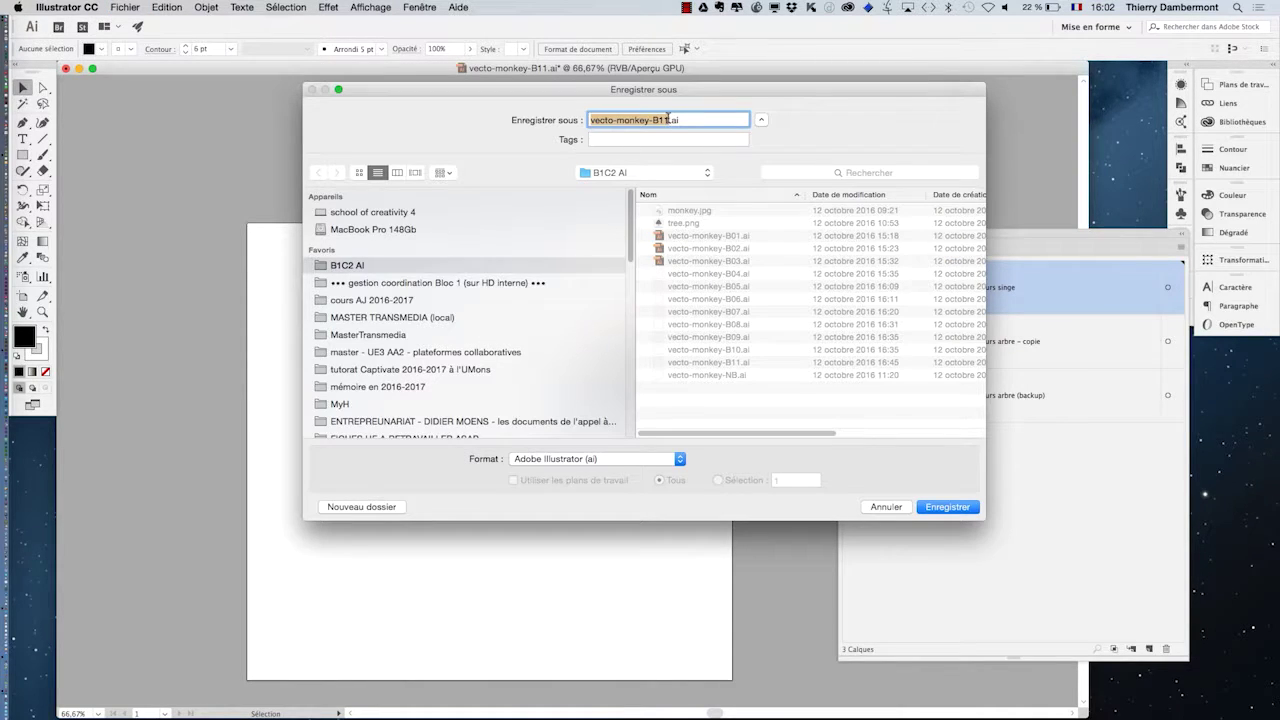
left_click(668, 119)
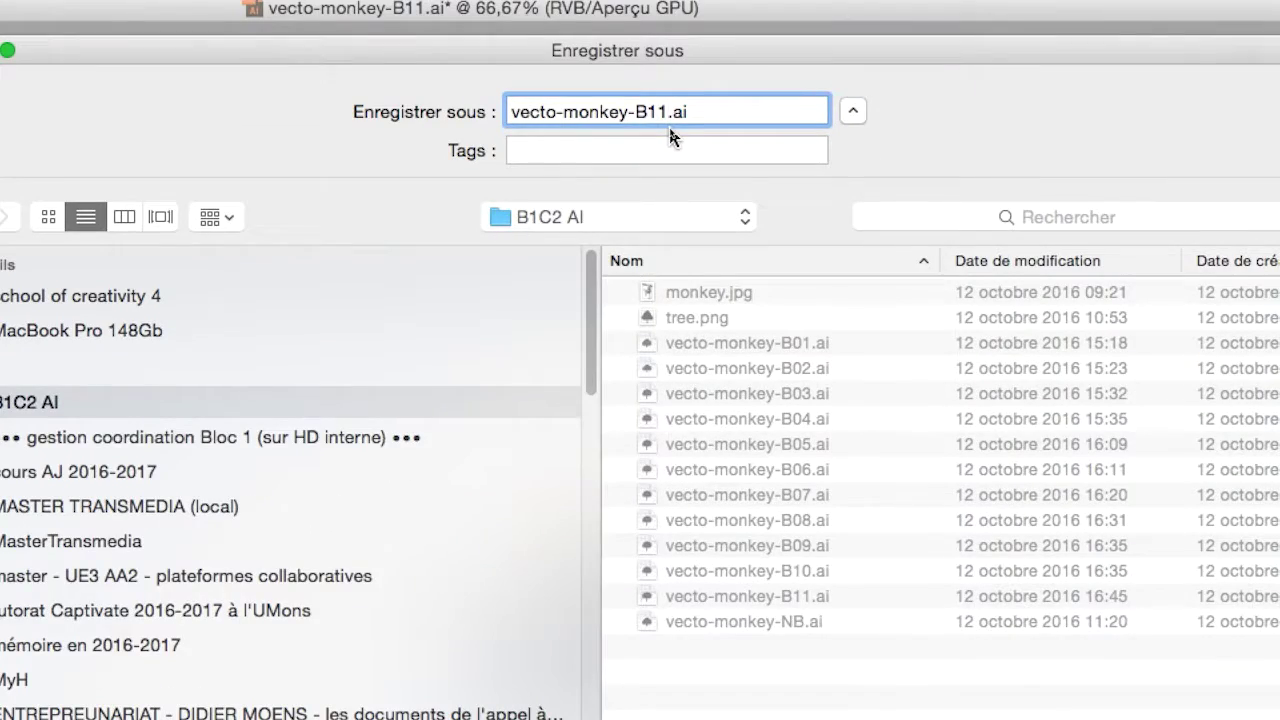
left_click_drag(662, 111, 548, 85)
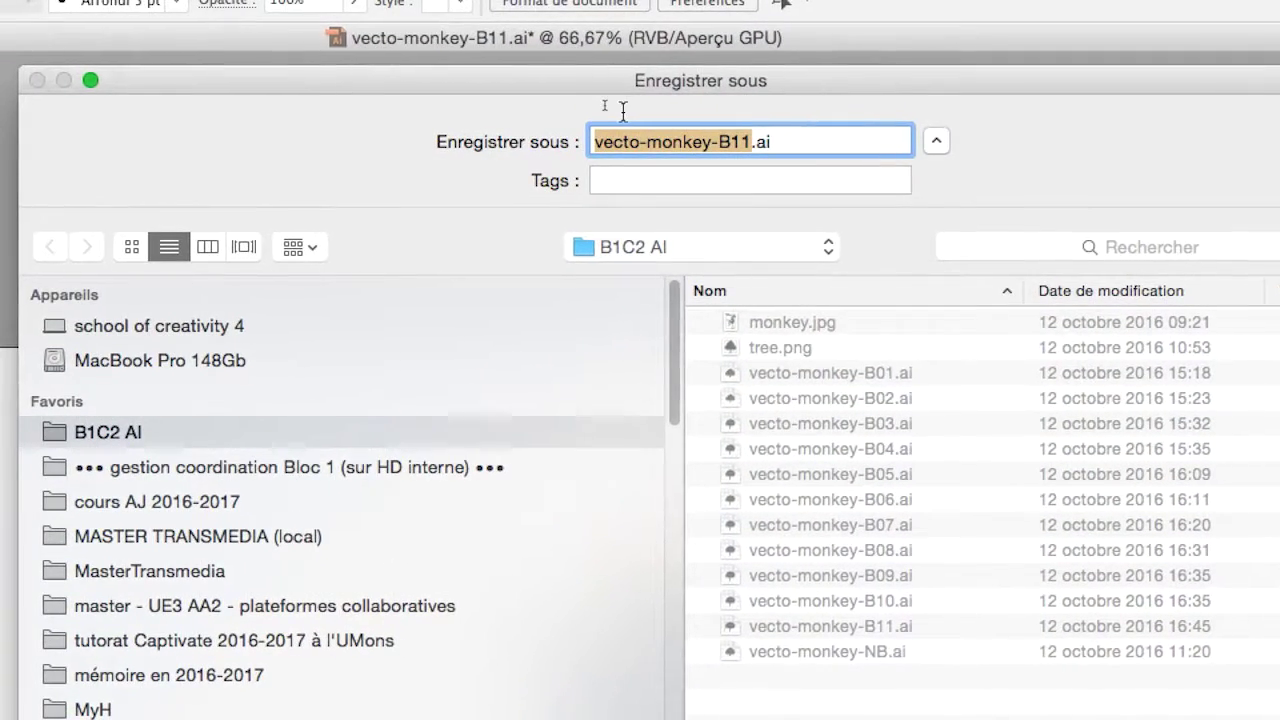
type("creation-d")
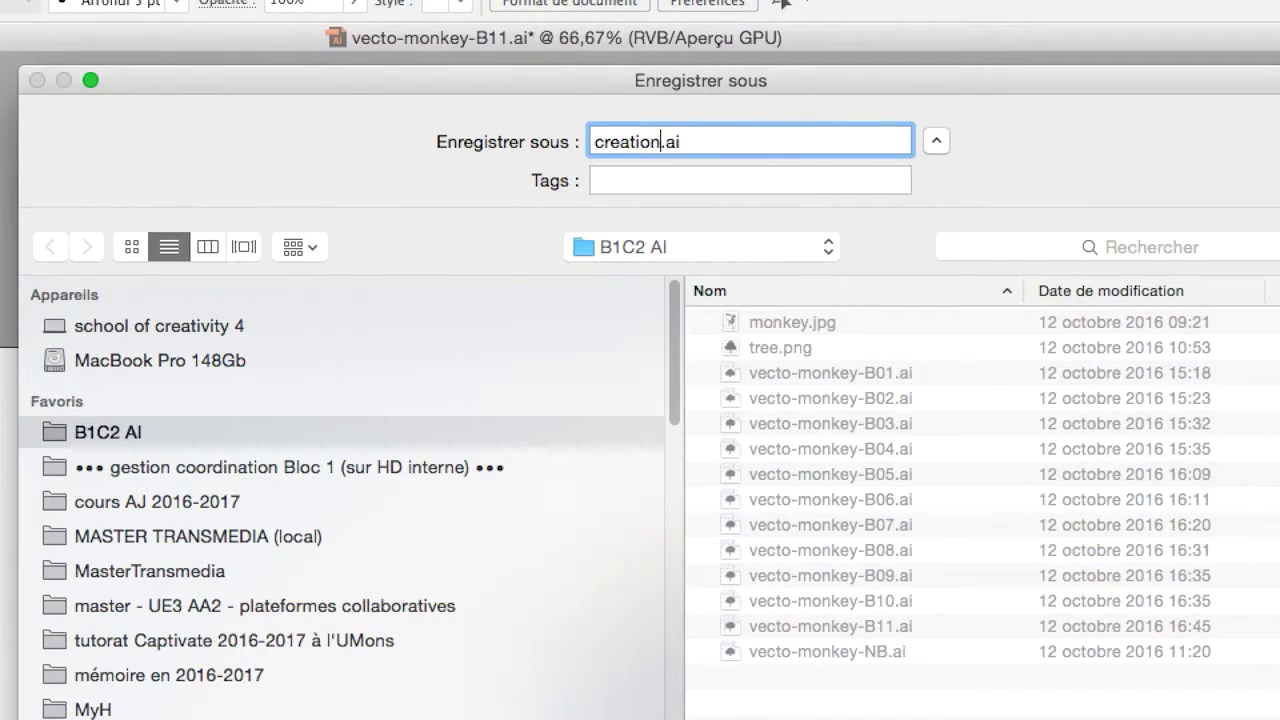
type("e-logo-01")
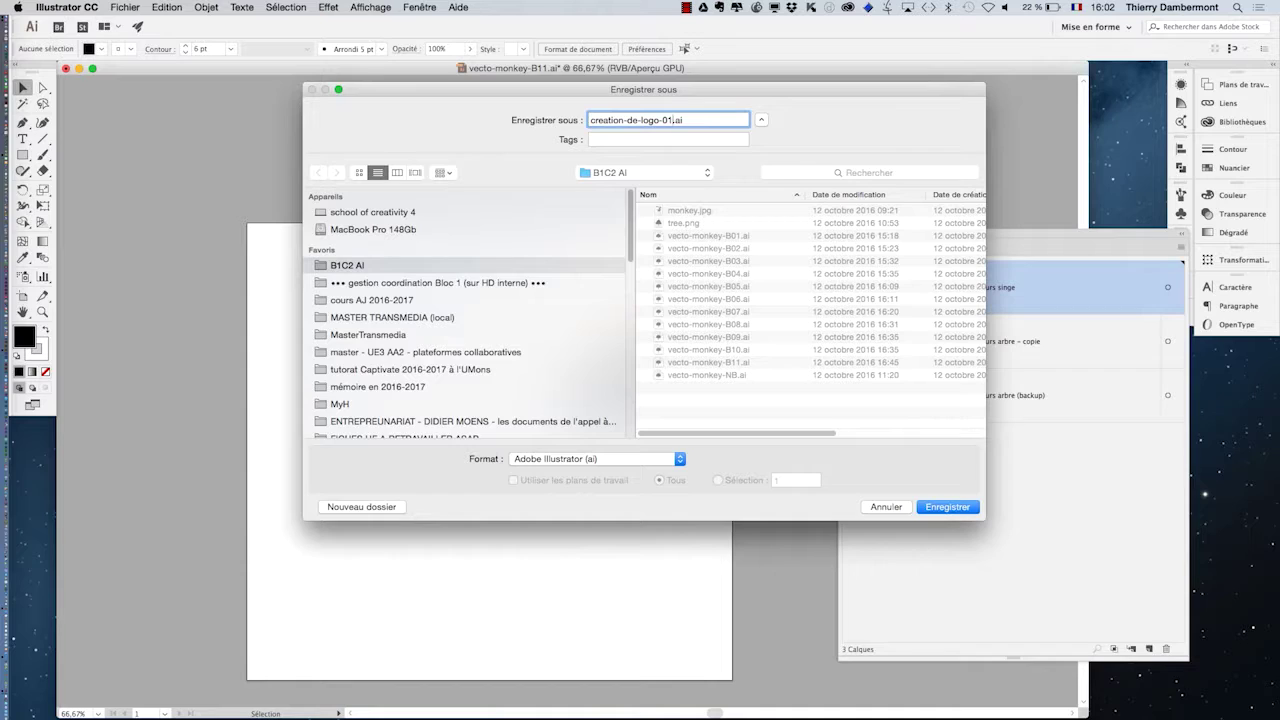
key("Return")
key("Return")
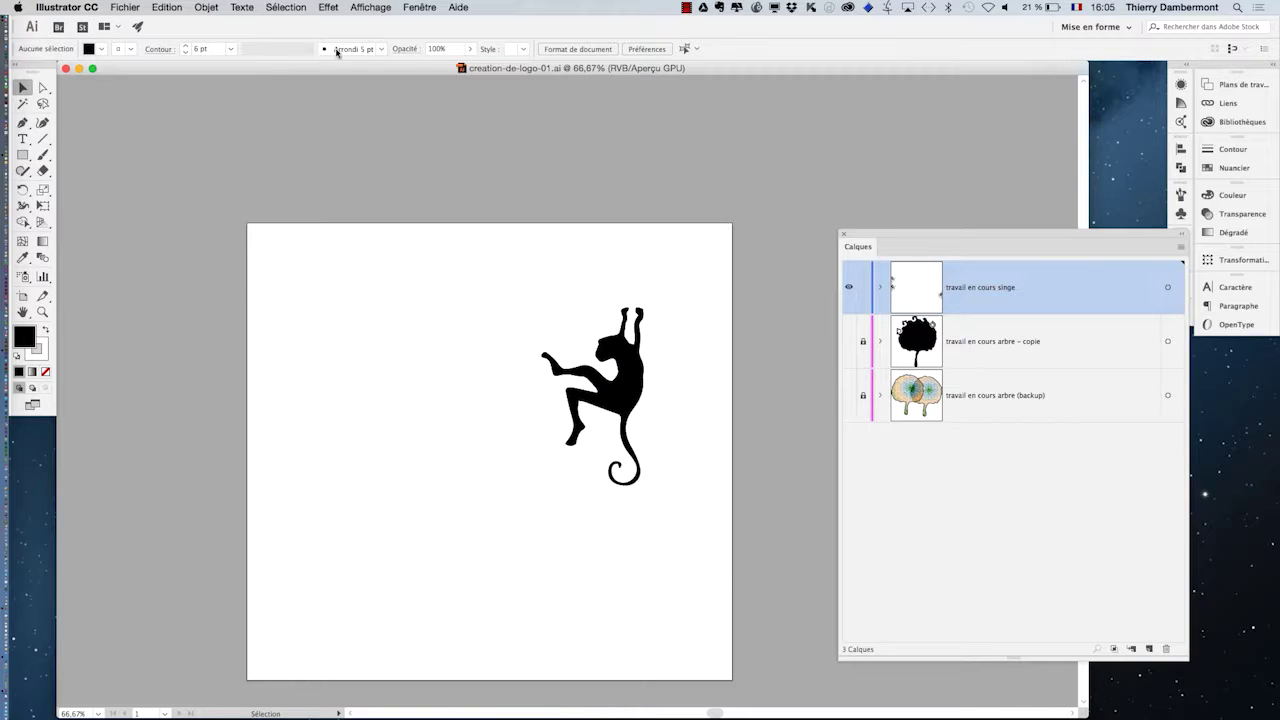
- Show the transparency grid and move the layer list to the opposite side of the monkey
left_click(366, 6)
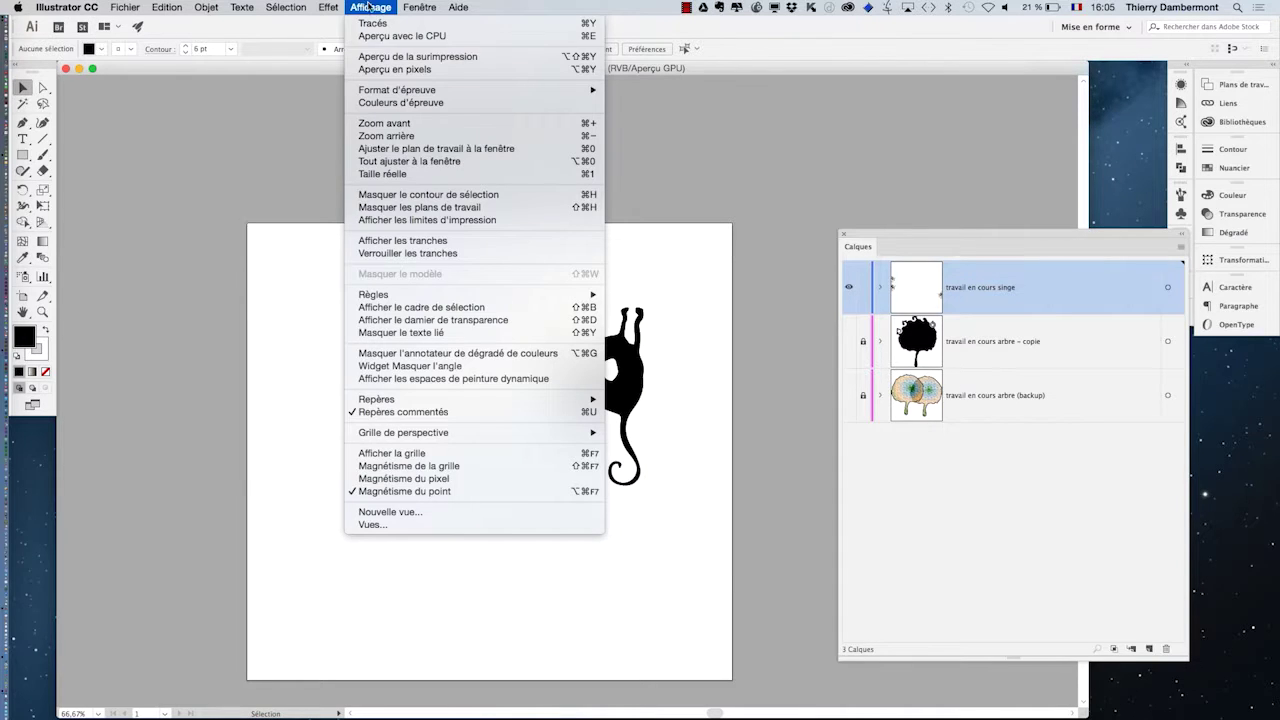
left_click(443, 320)
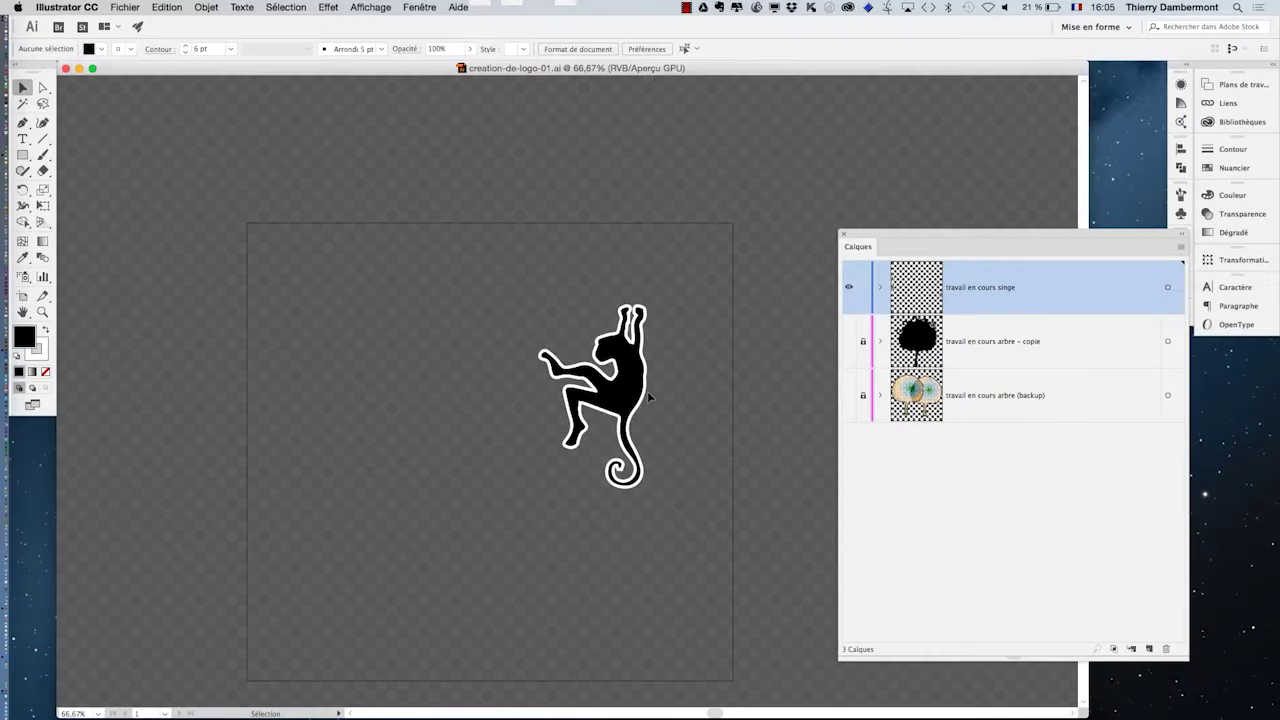
left_click_drag(964, 238, 213, 127)
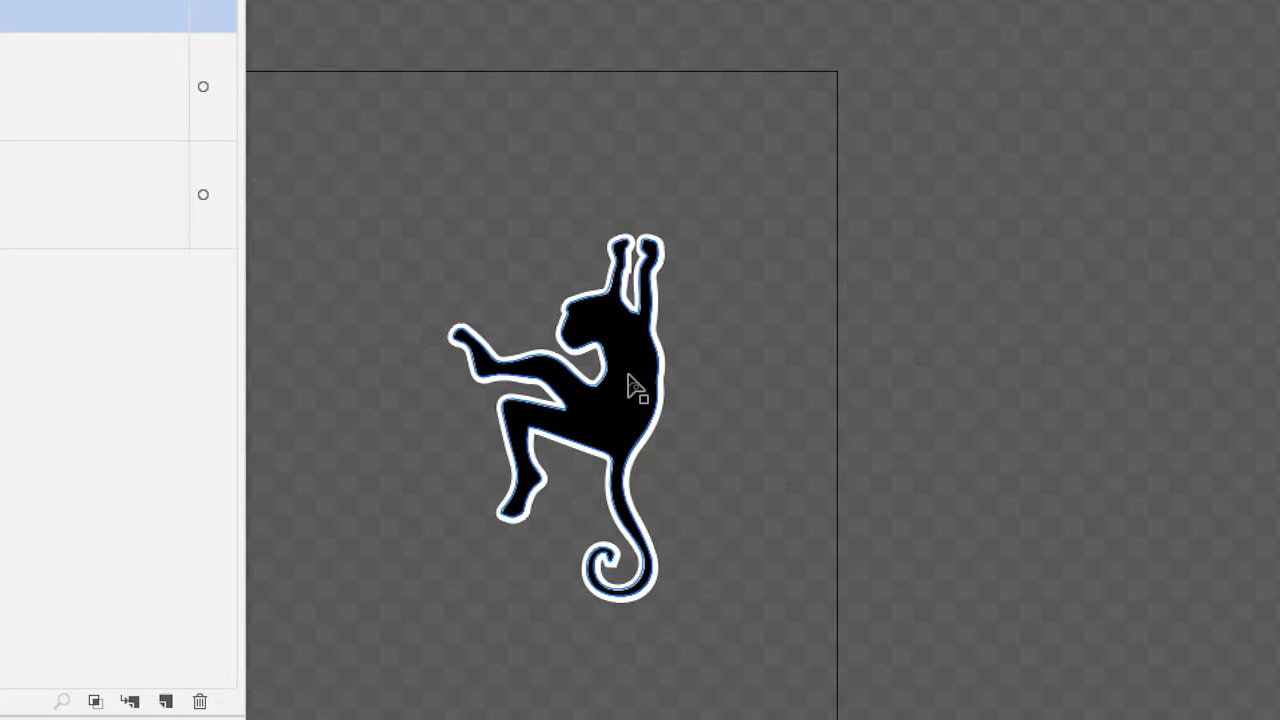
- Select the monkey on the artboard and show its Appearance (Aspect) attributes in a floating palette beside it
left_click(630, 385)
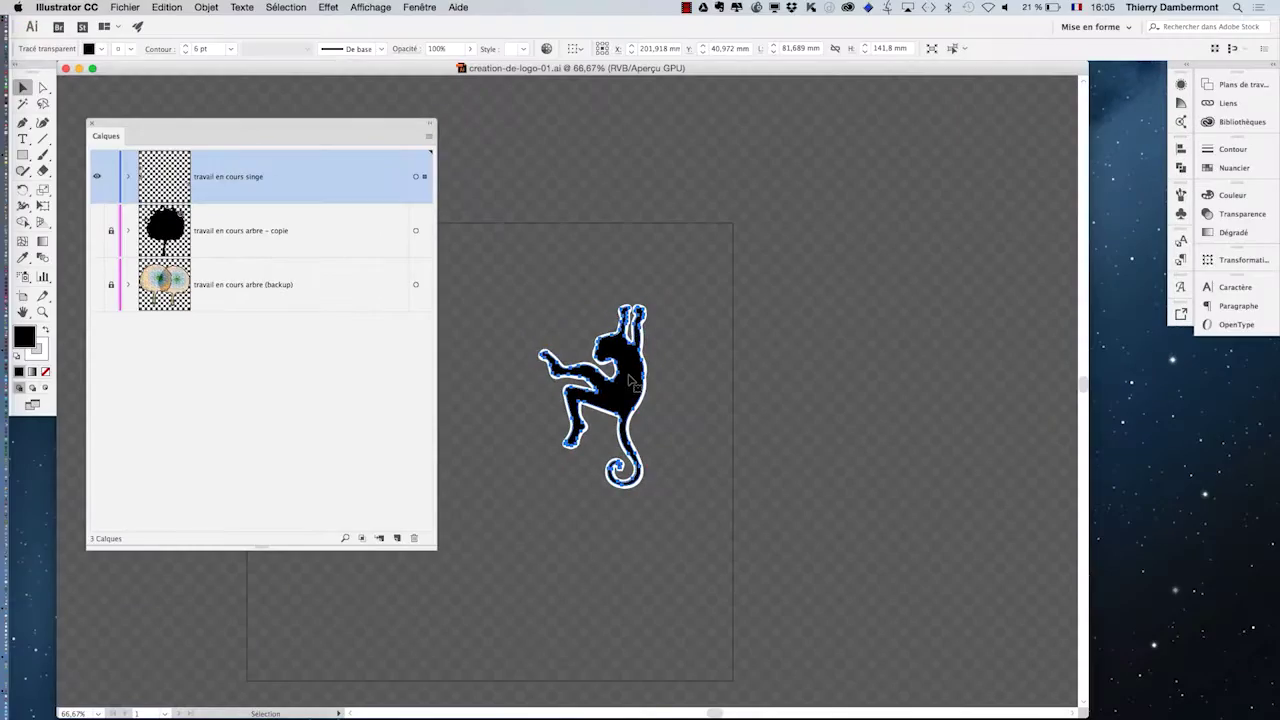
left_click(401, 7)
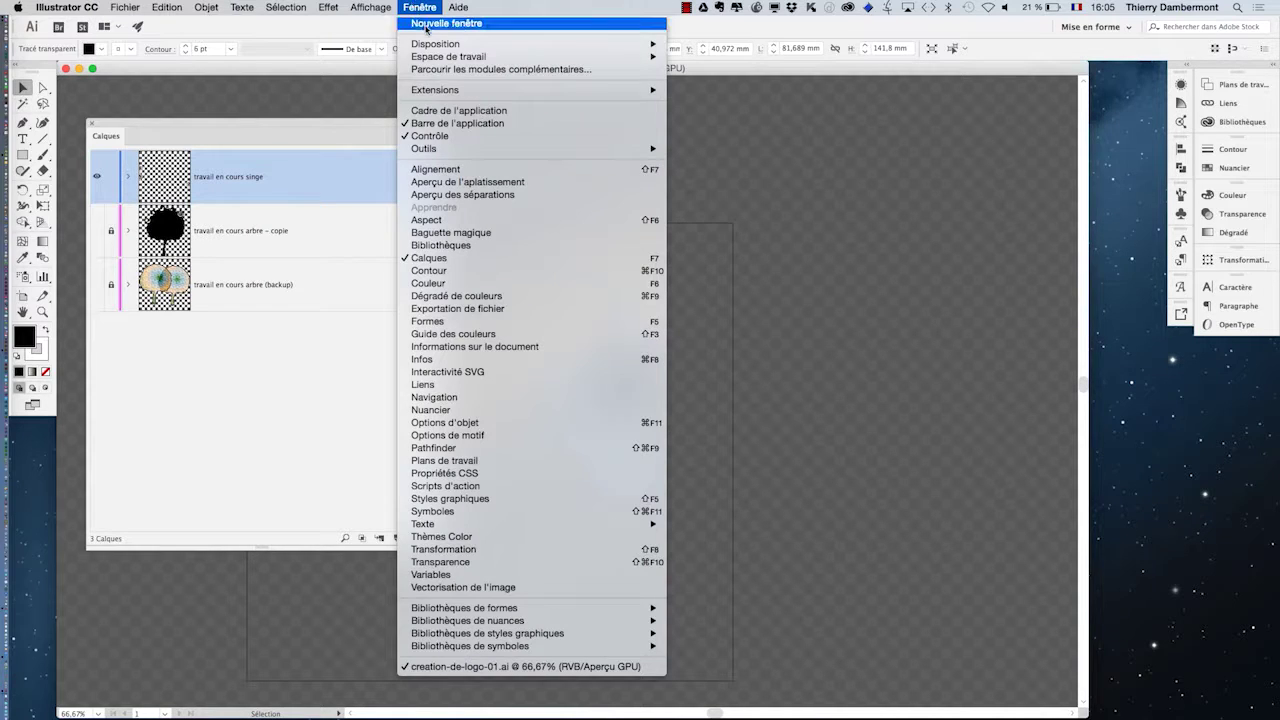
left_click(475, 220)
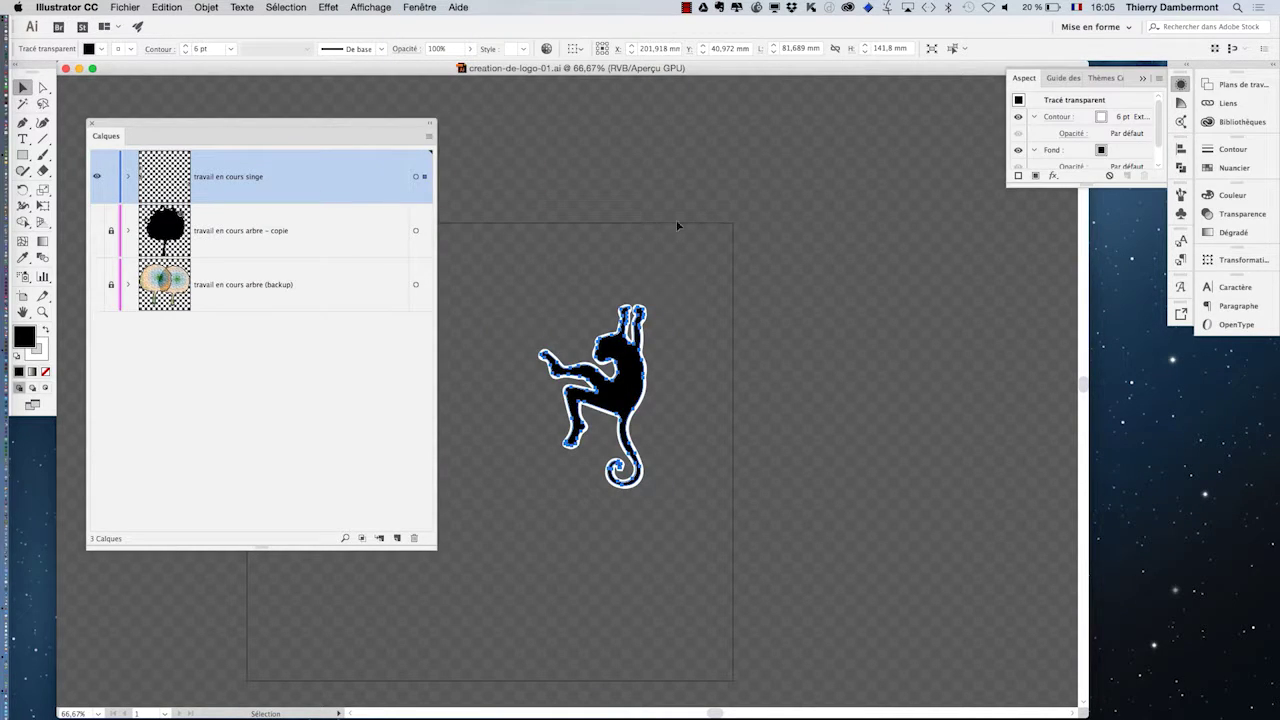
left_click_drag(1046, 88, 794, 214)
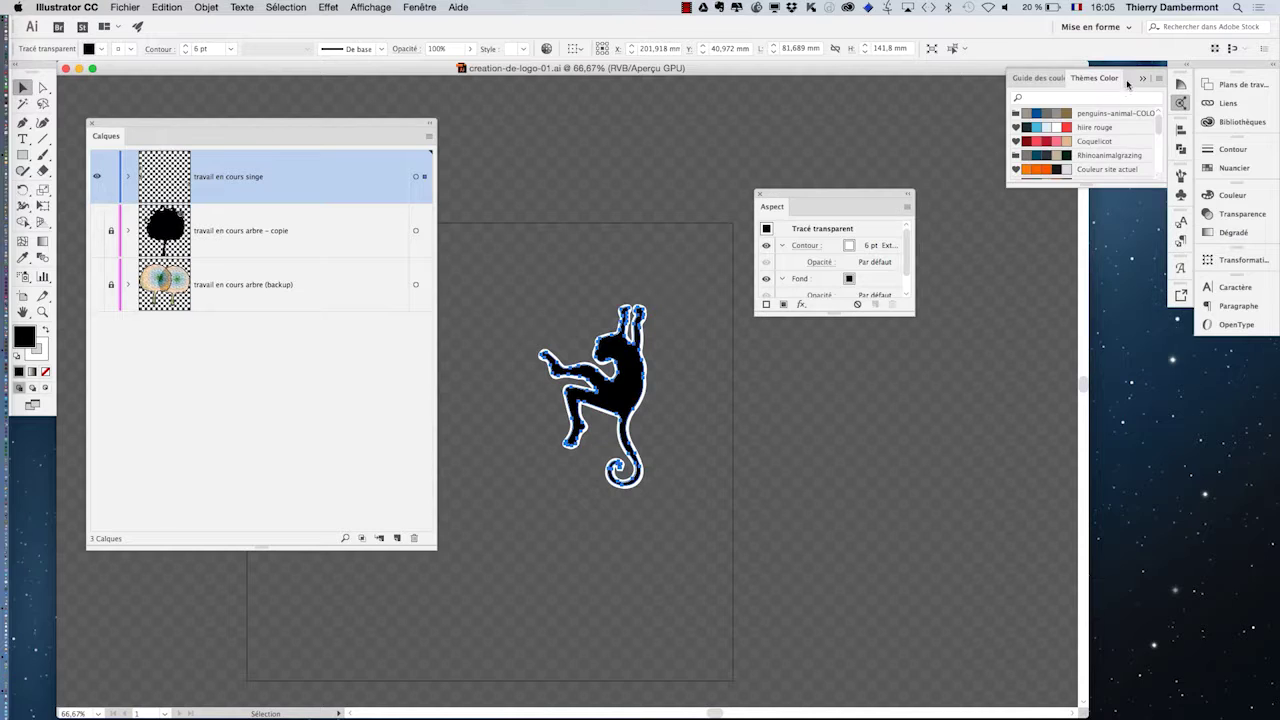
left_click(376, 7)
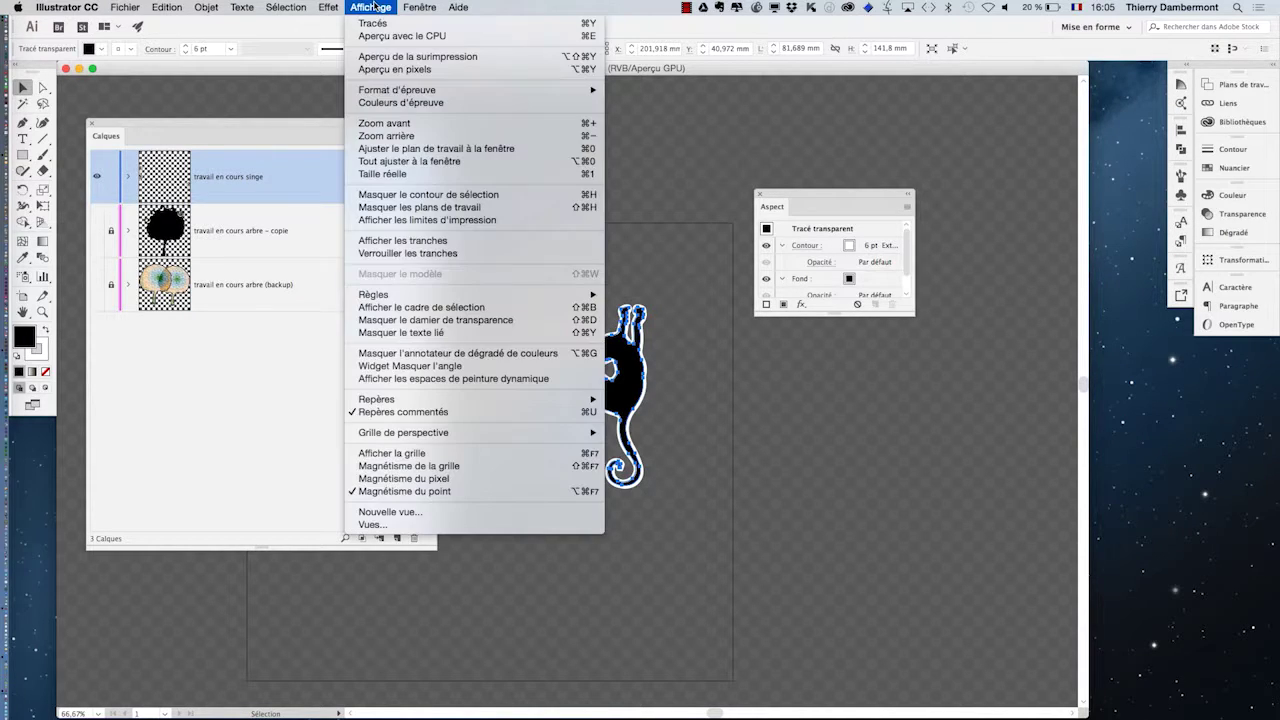
left_click(400, 69)
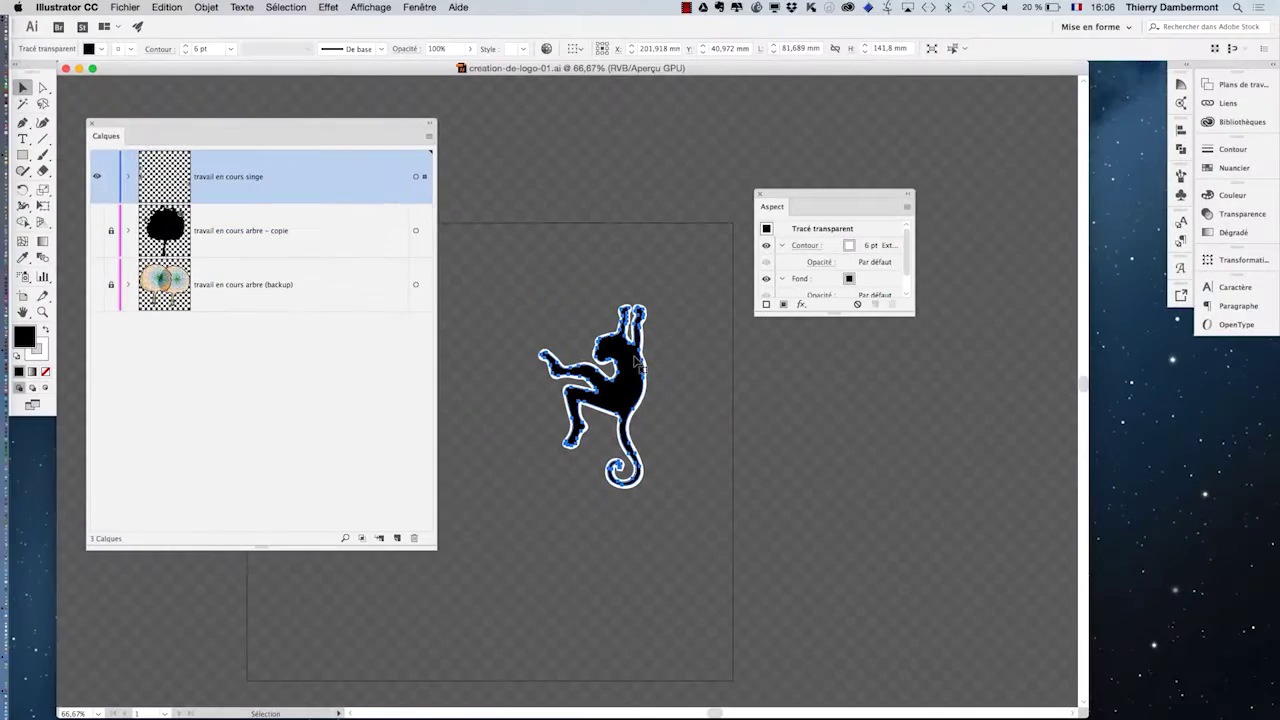
- Enlarge the floating Appearance palette, place it close to the monkey, and examine the monkey's stroke and fill attributes
left_click_drag(910, 311, 961, 436)
key("alt+super")
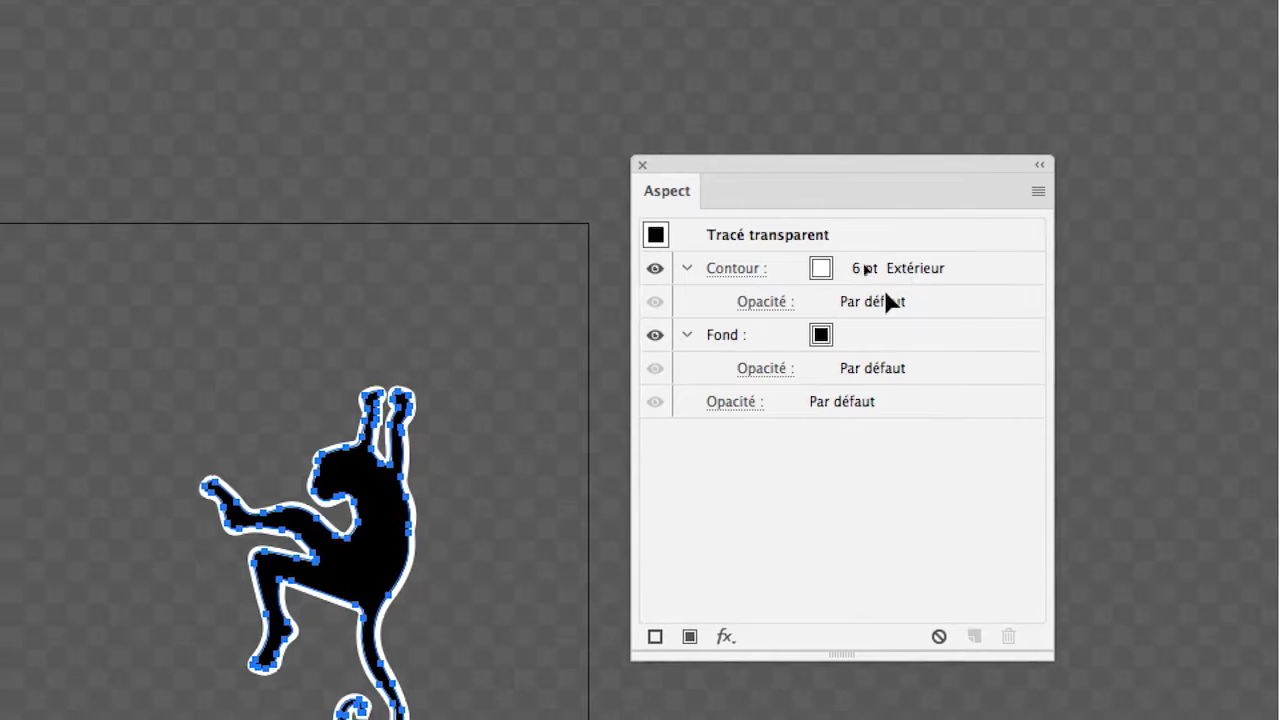
scroll(411, 438, "up", 2)
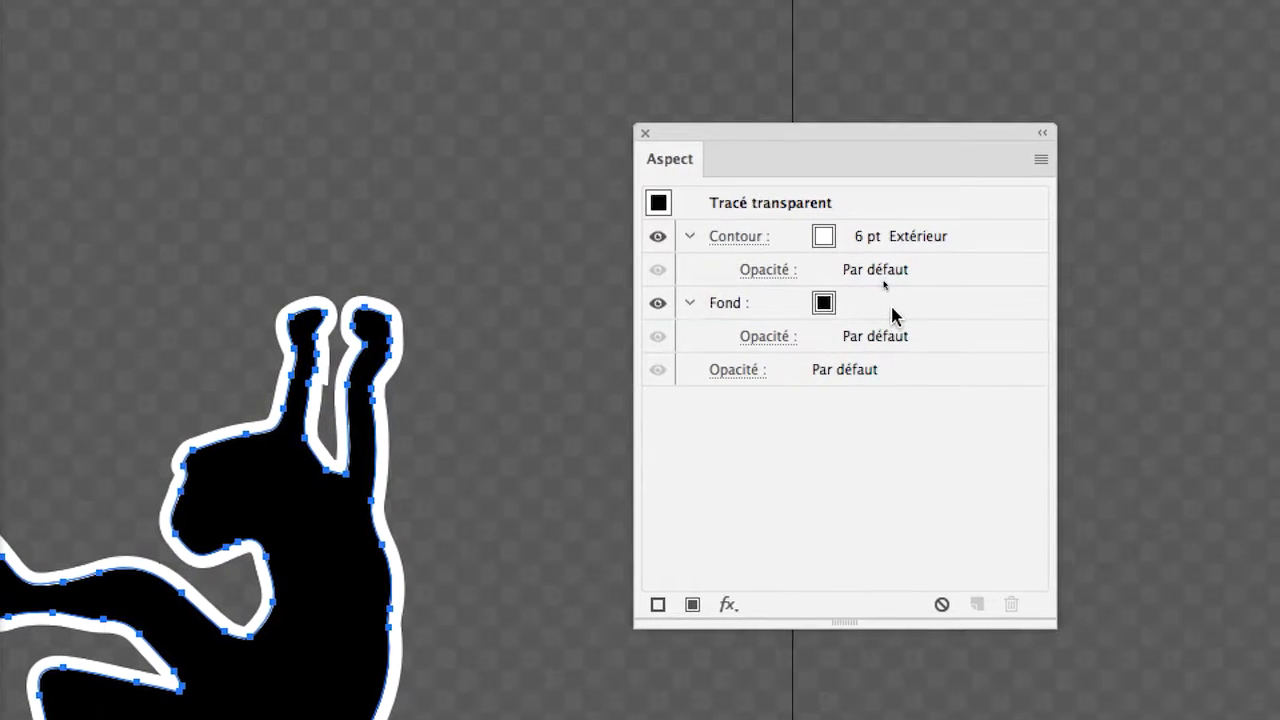
left_click(893, 303)
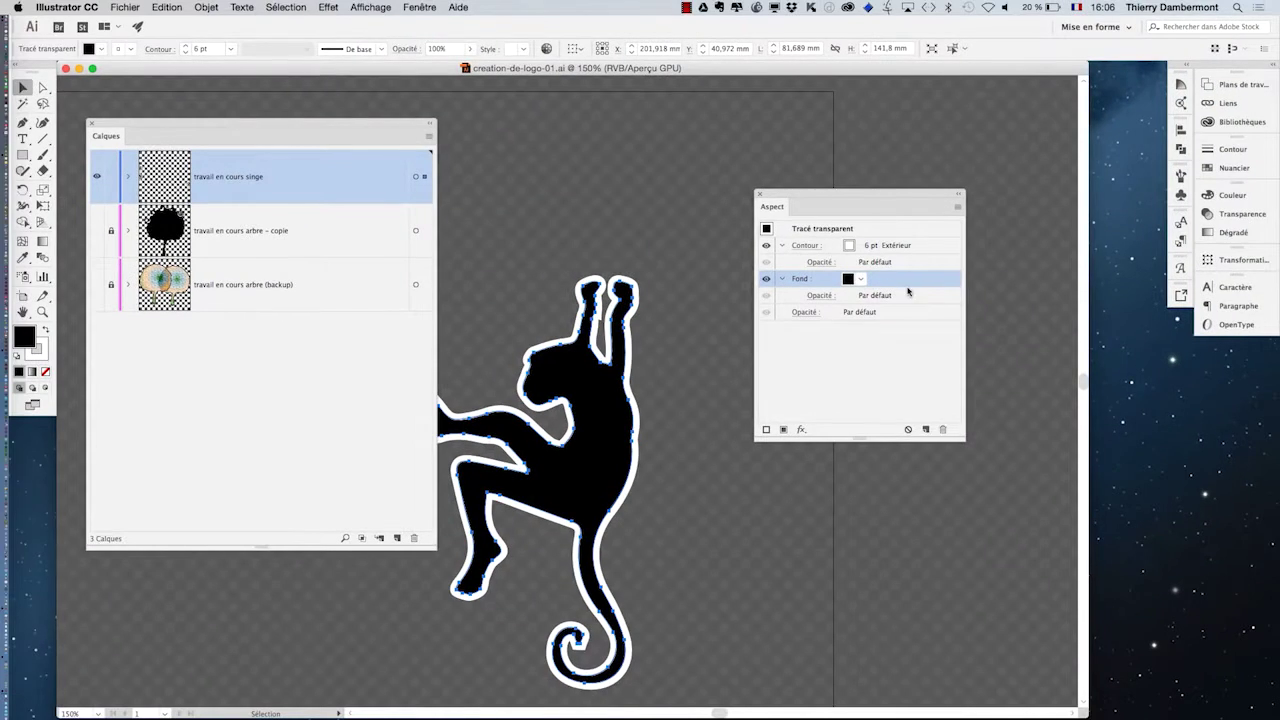
left_click_drag(784, 196, 697, 137)
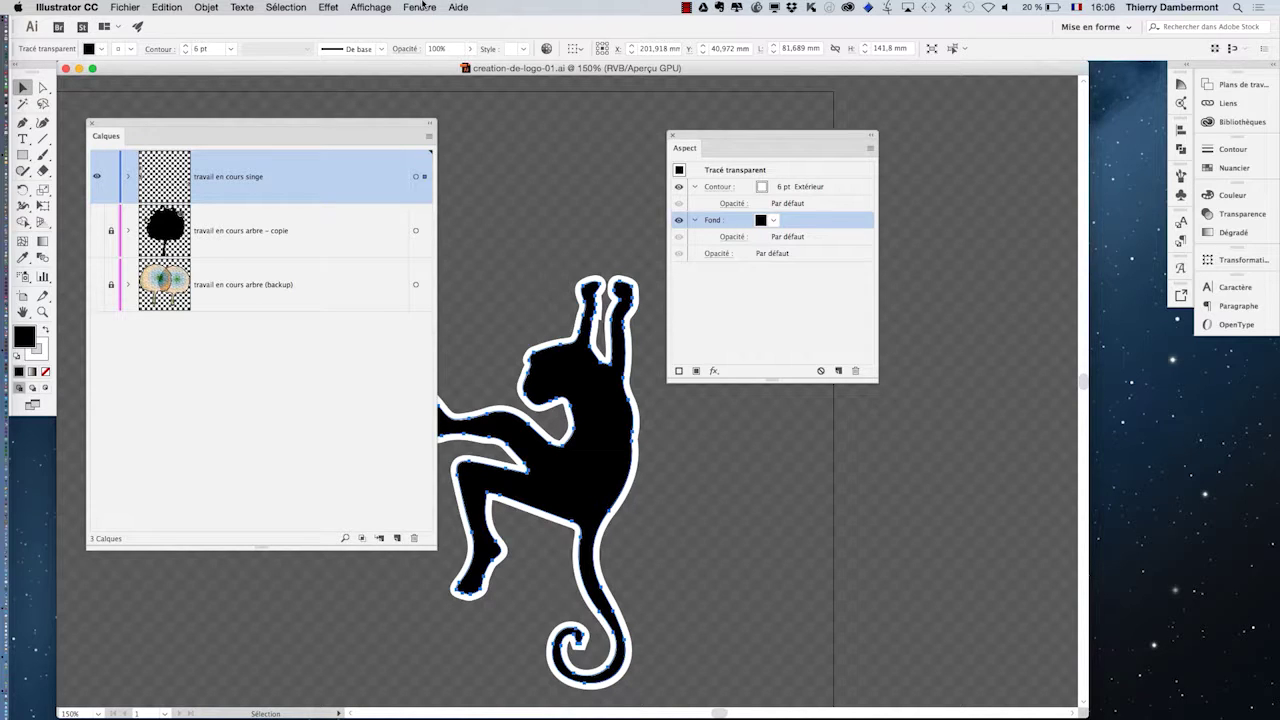
left_click_drag(690, 137, 697, 177)
left_click(770, 342)
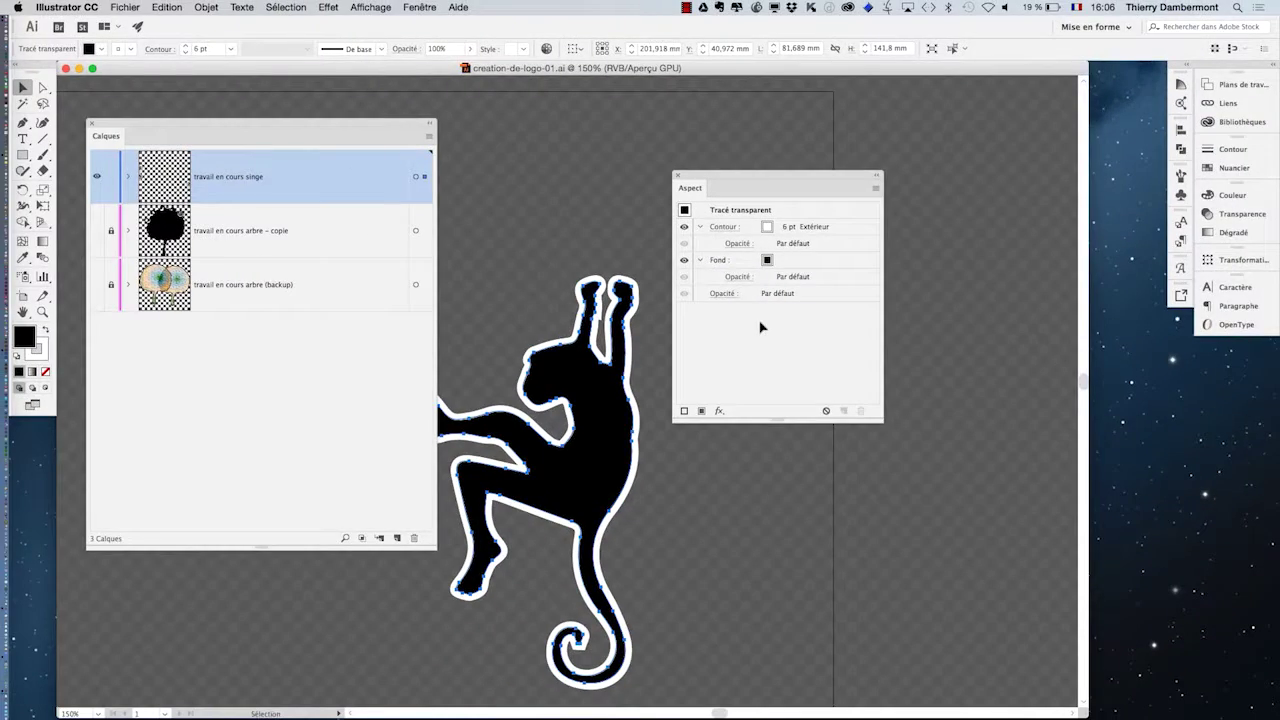
- Show the Graphic Styles (Styles graphiques) palette and place it beside the Appearance palette
left_click(420, 7)
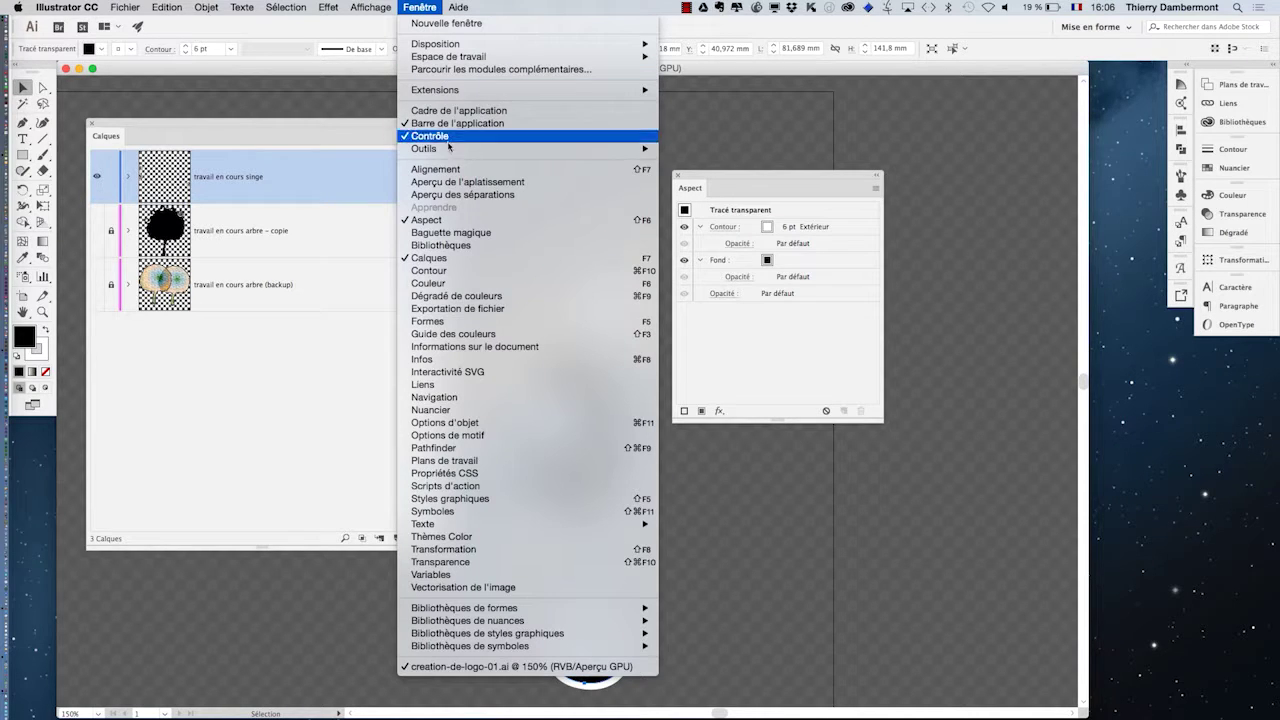
left_click(513, 499)
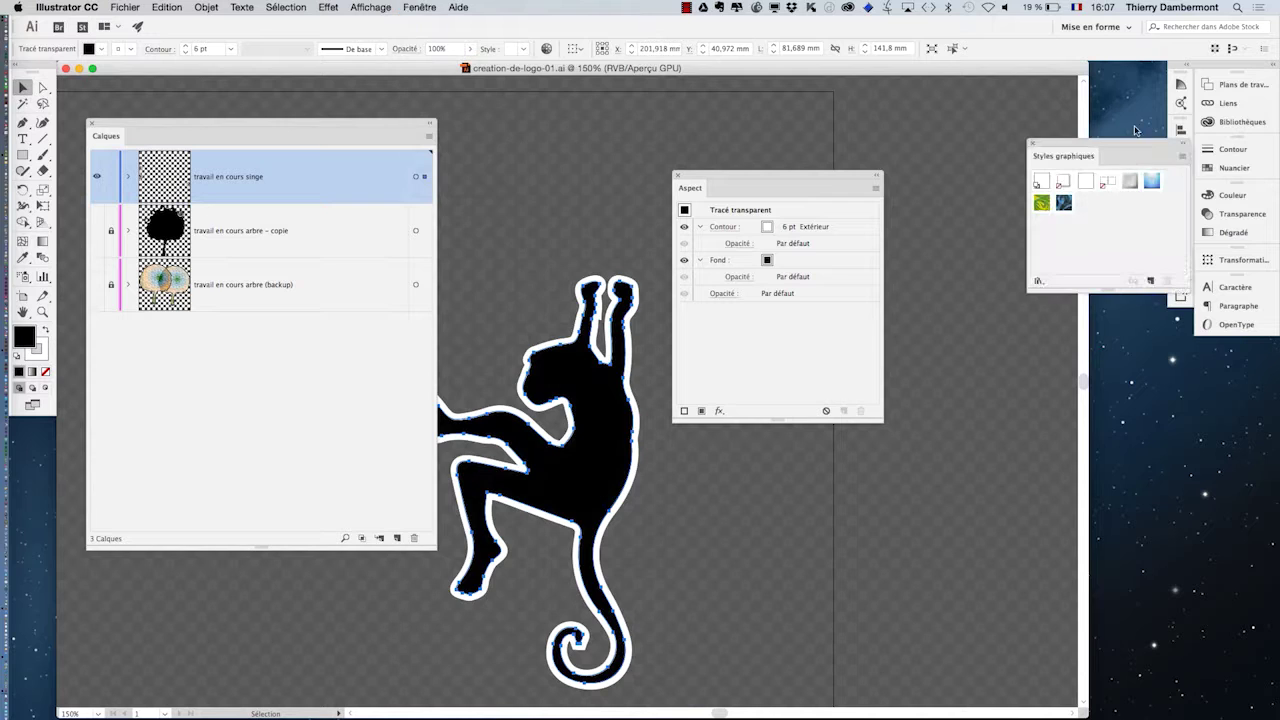
left_click_drag(1082, 158, 970, 237)
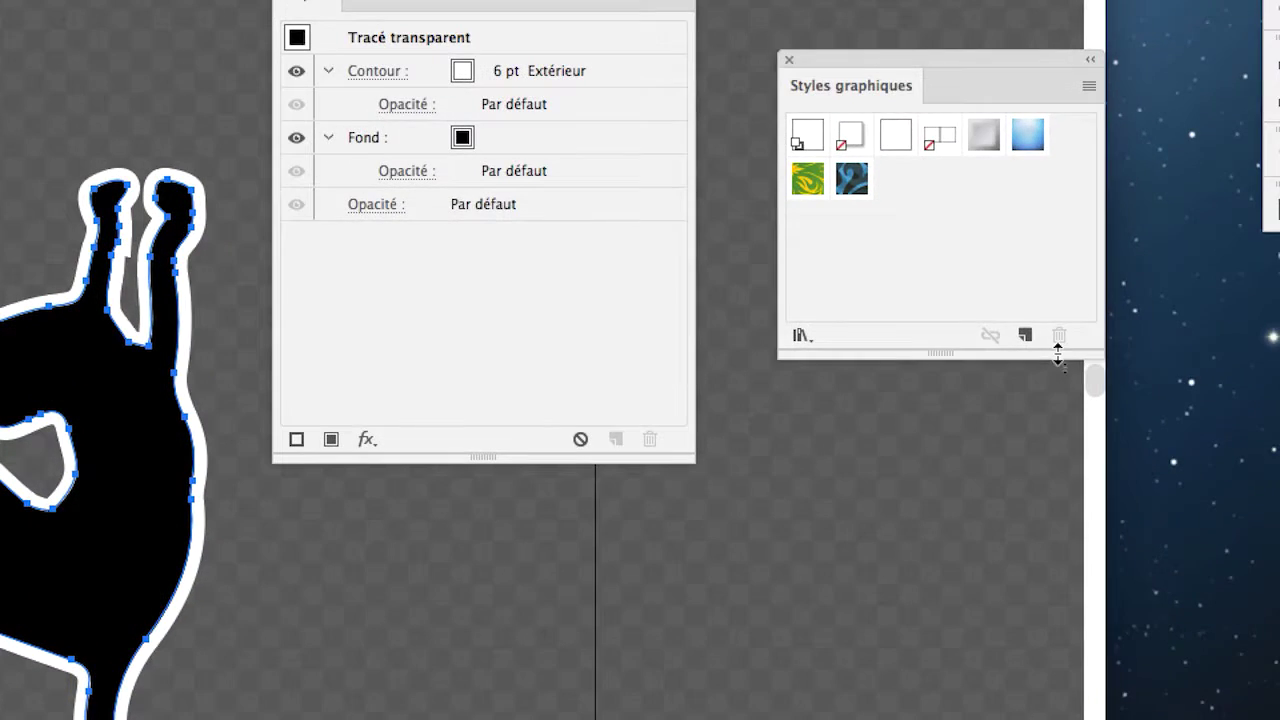
- Save the monkey's current stroke and fill attributes as a new graphic style
left_click(1045, 348)
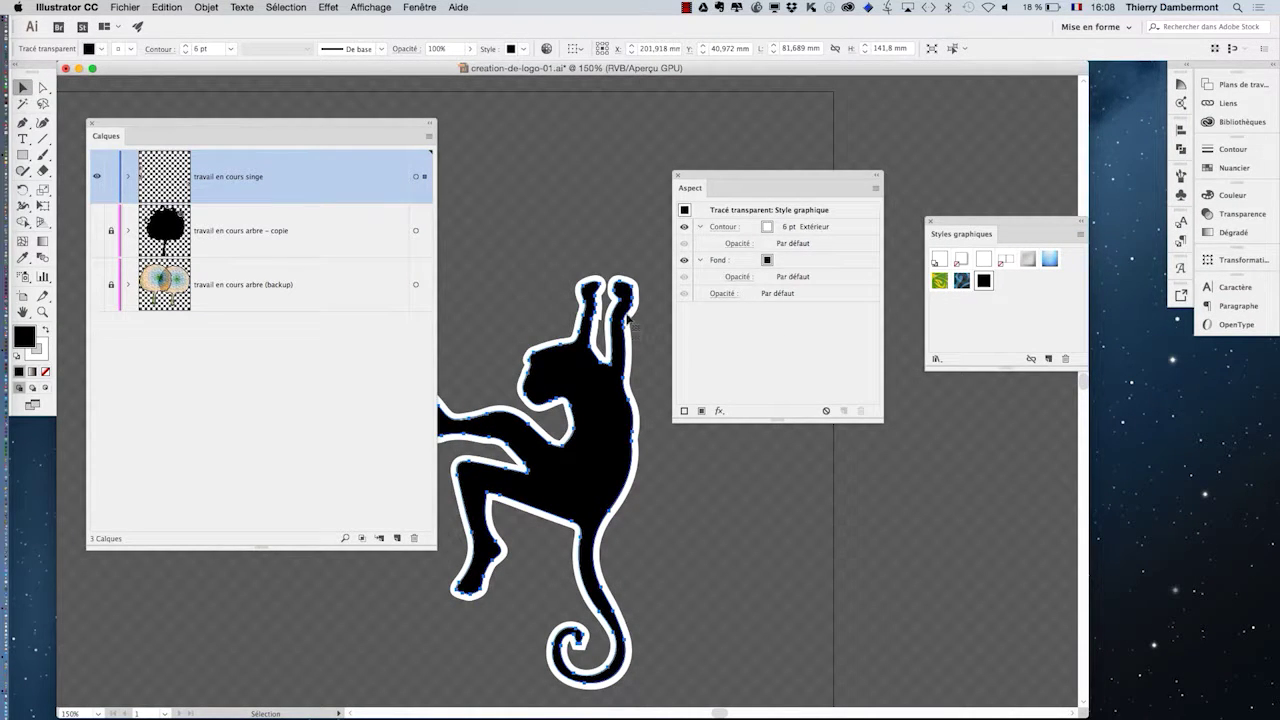
mouse_move(713, 180)
left_mouse_down()
mouse_move(721, 192)
mouse_move(710, 188)
left_mouse_up()
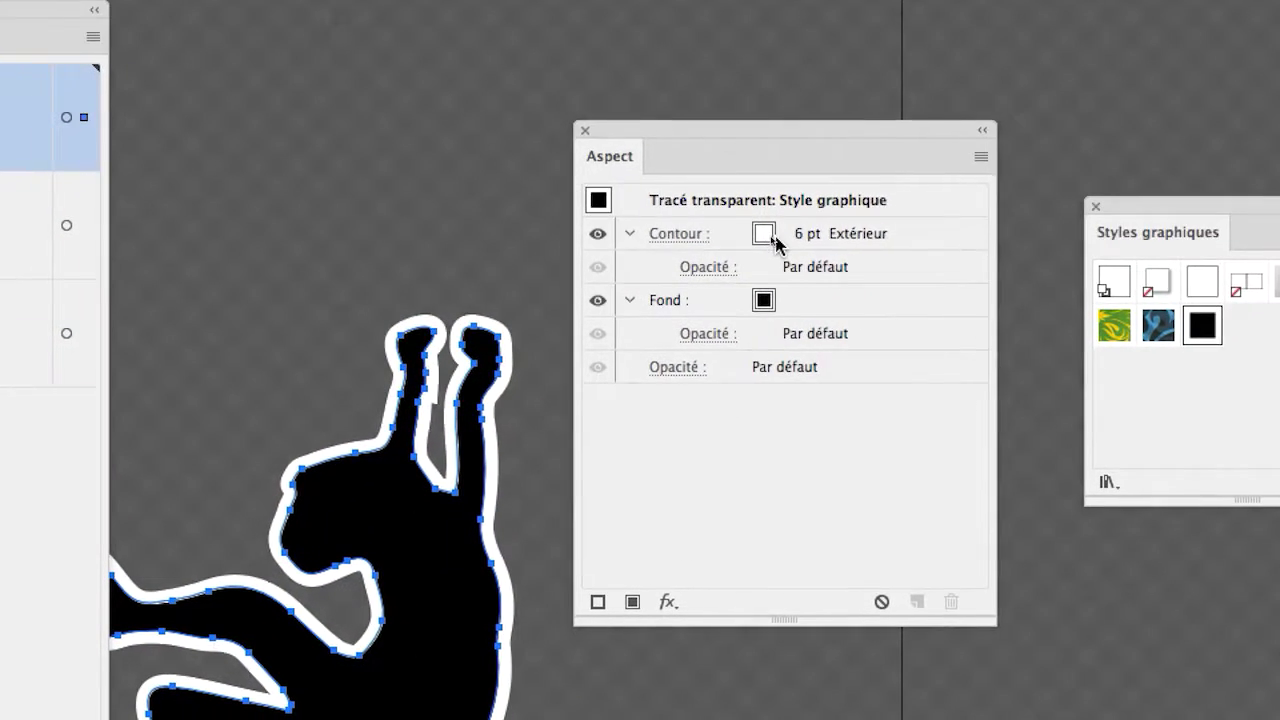
- Examine the color swatches for the monkey's stroke (Contour) and set the stroke to none
left_click(775, 238)
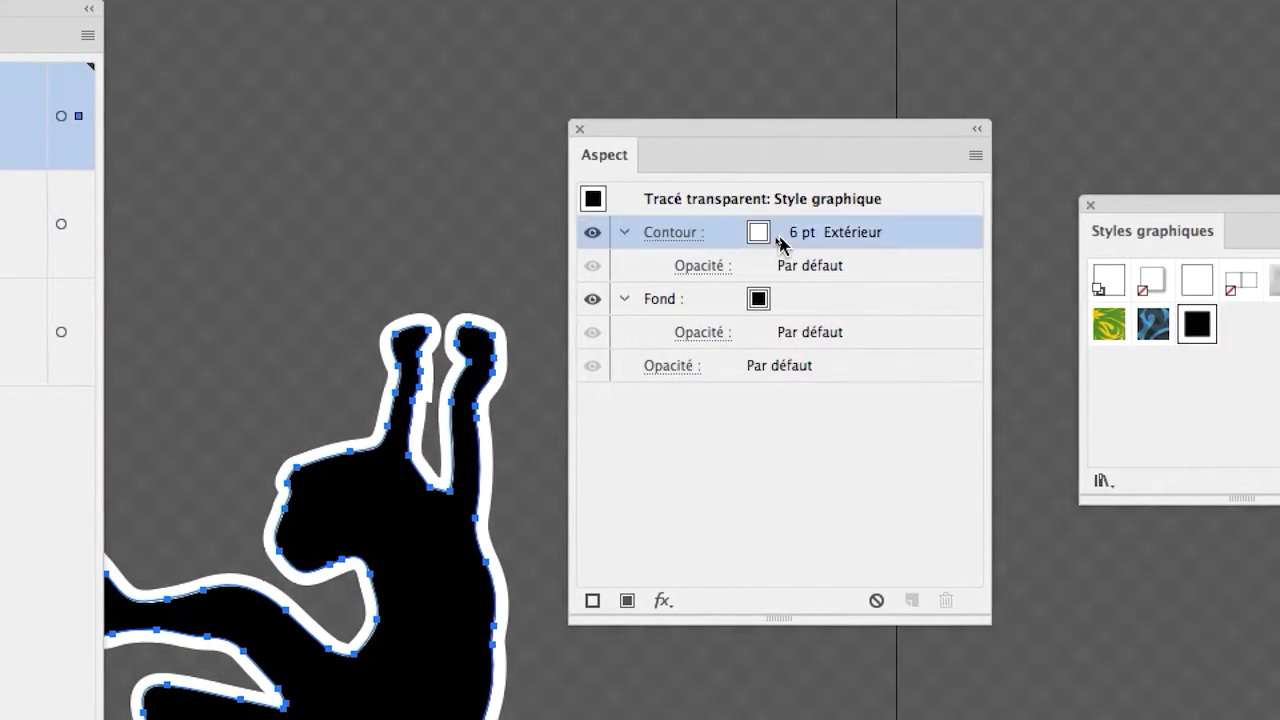
left_click(786, 235)
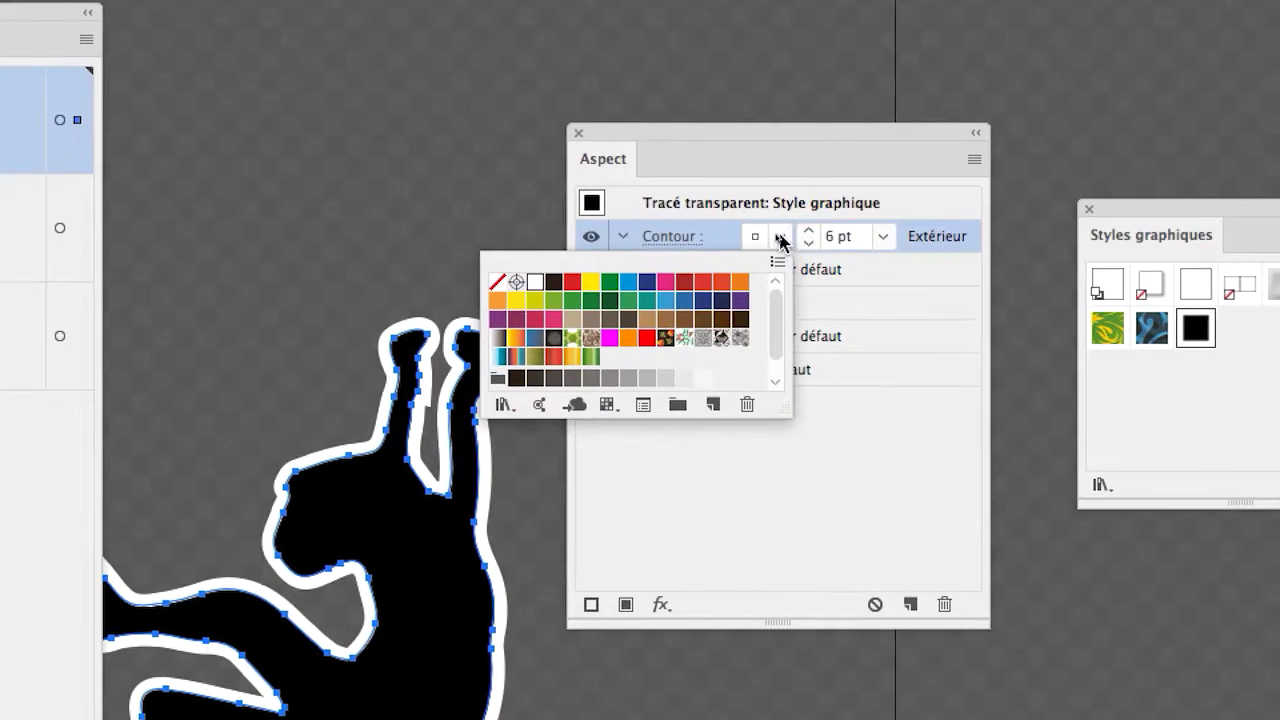
left_click(780, 242)
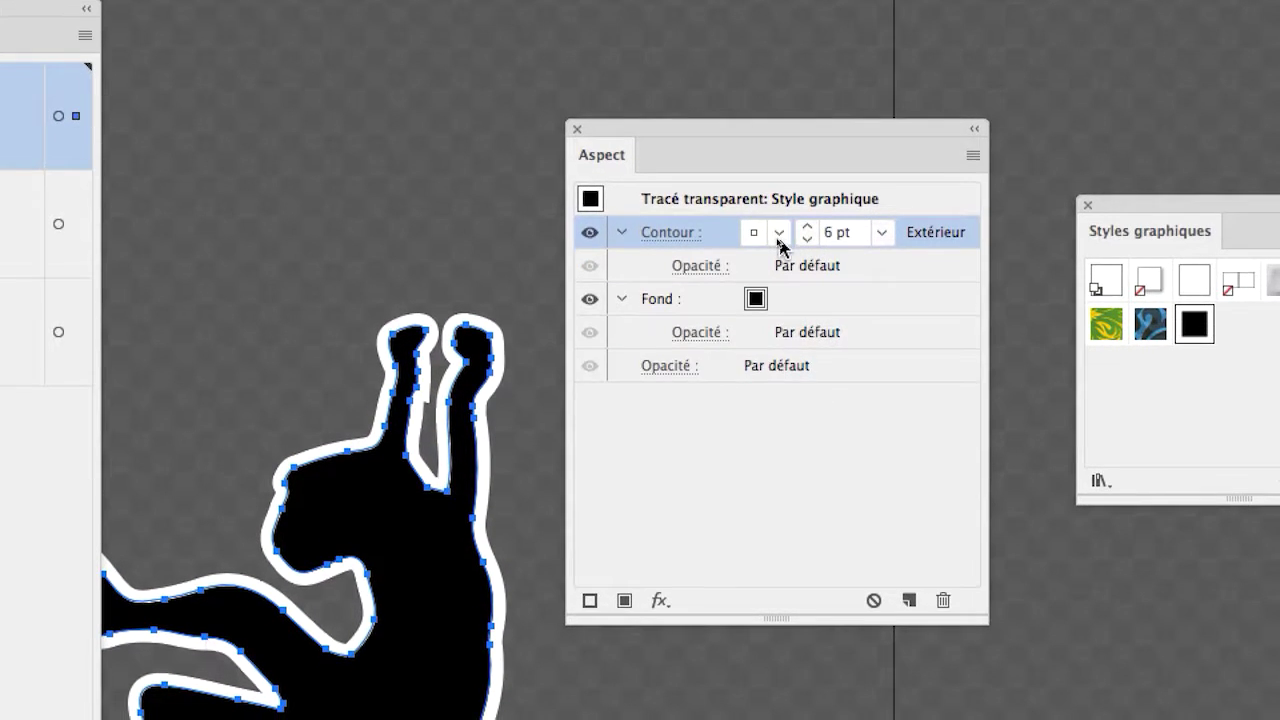
left_click(780, 242)
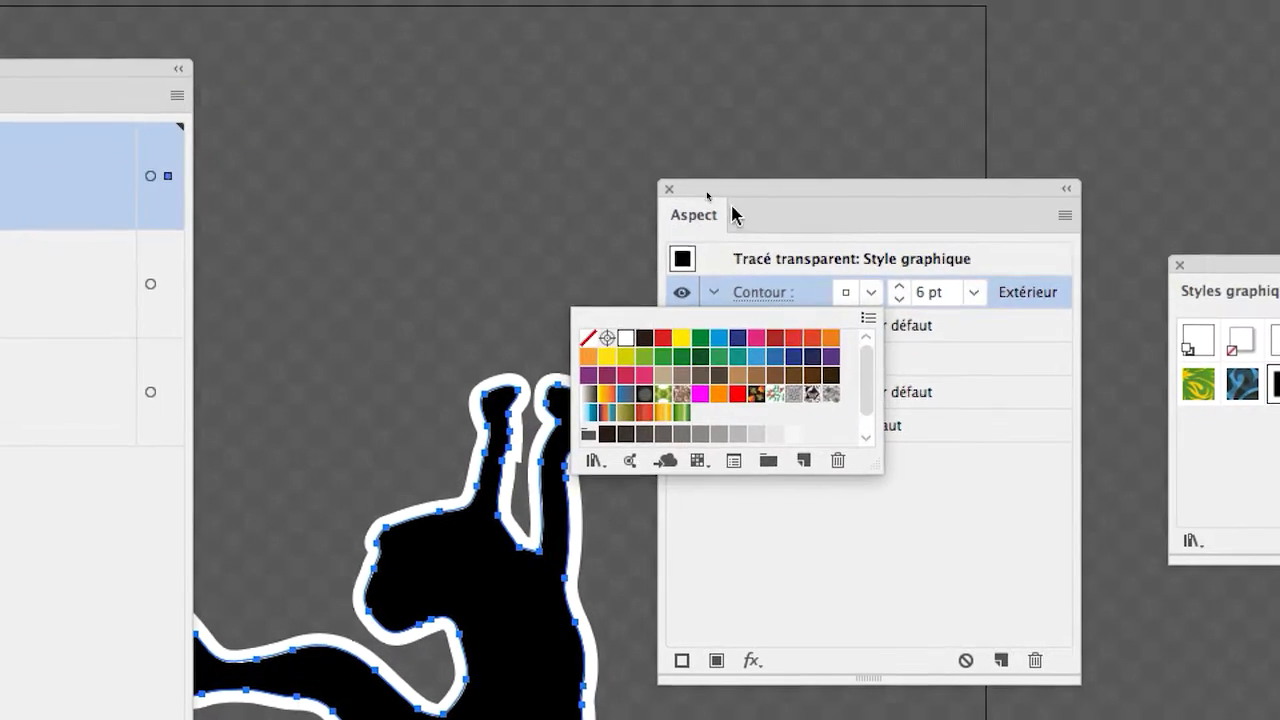
left_click(816, 117)
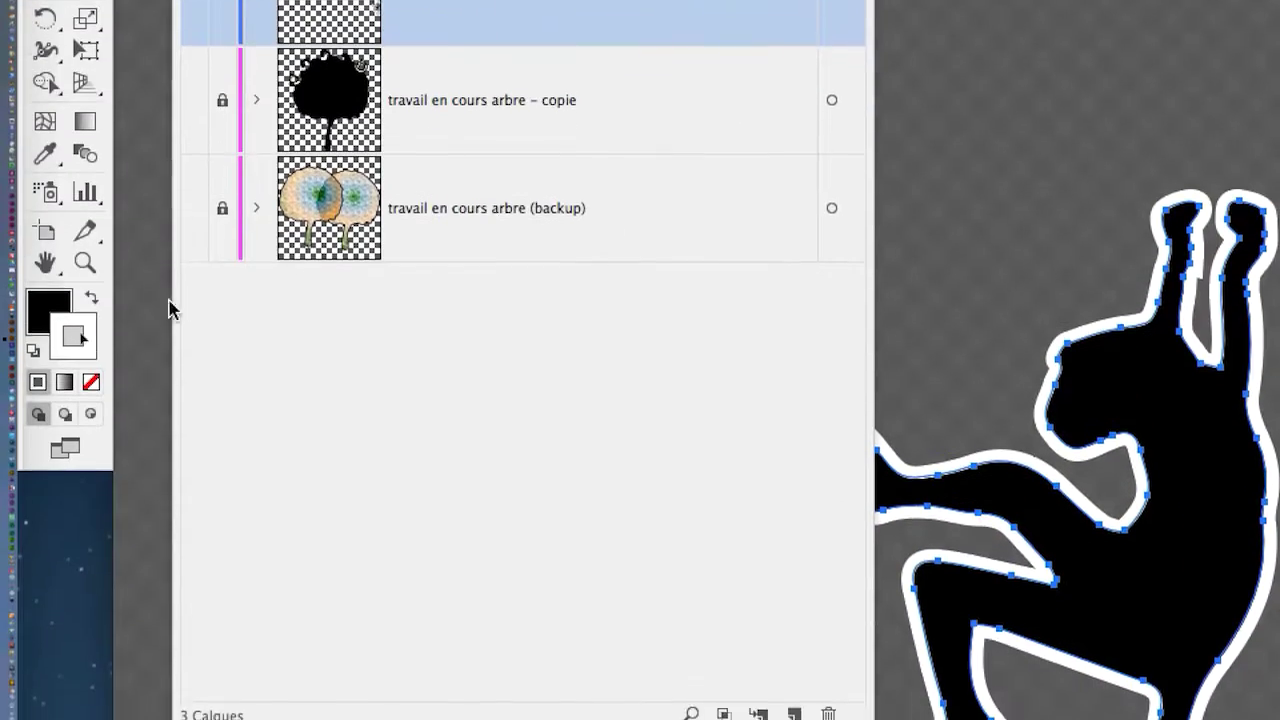
left_click(54, 322)
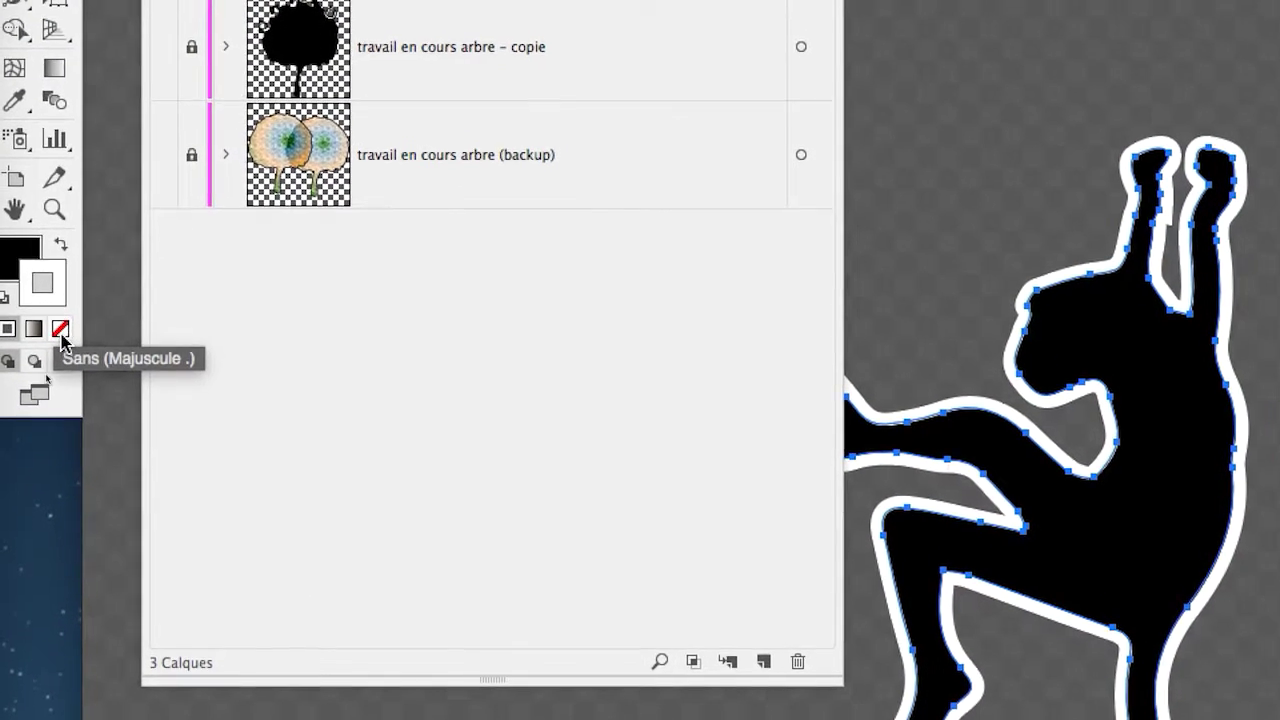
left_click(61, 340)
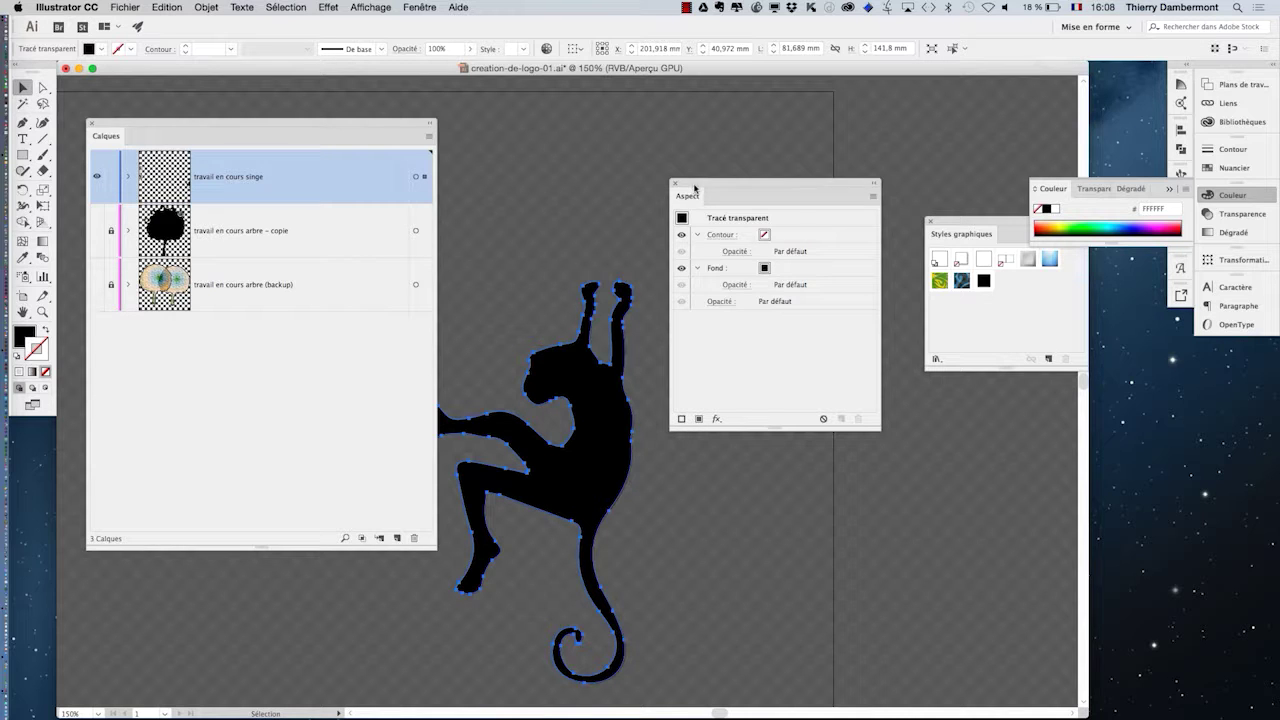
- Move the Appearance palette below the Graphic Styles palette, clear of the monkey
left_click_drag(693, 193, 886, 424)
scroll(641, 421, "down", 2)
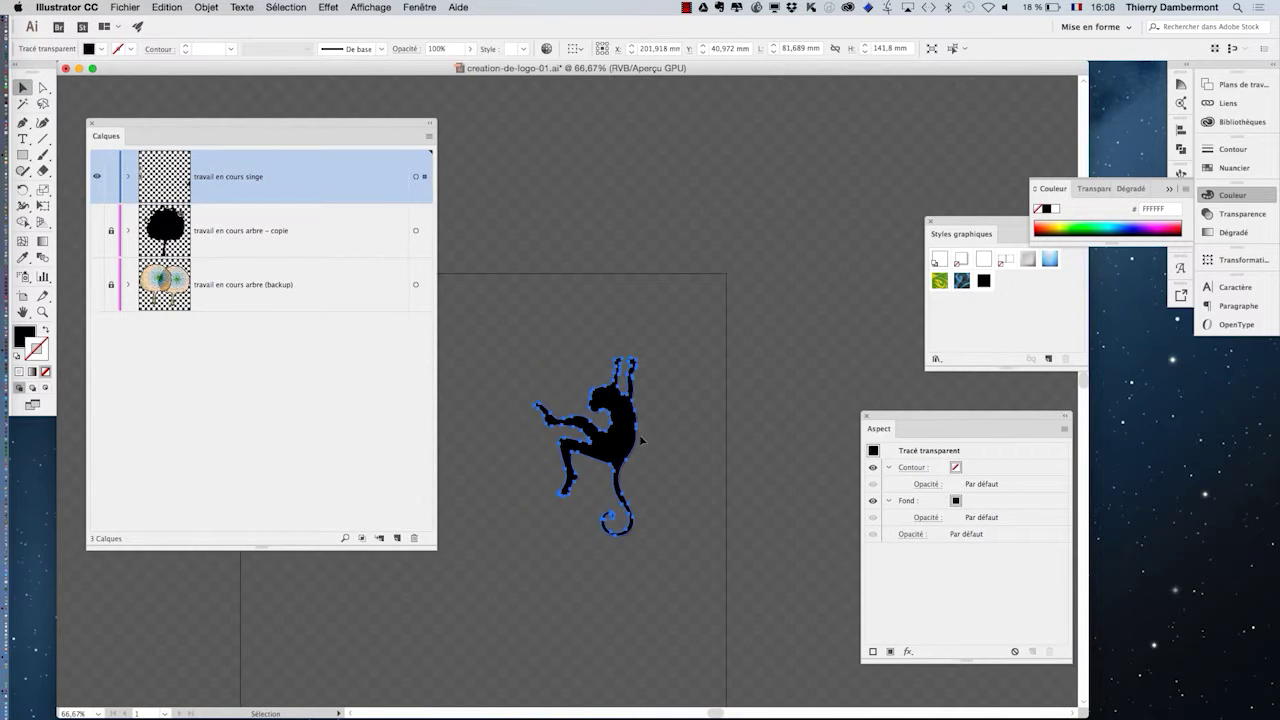
left_click_drag(562, 388, 742, 301)
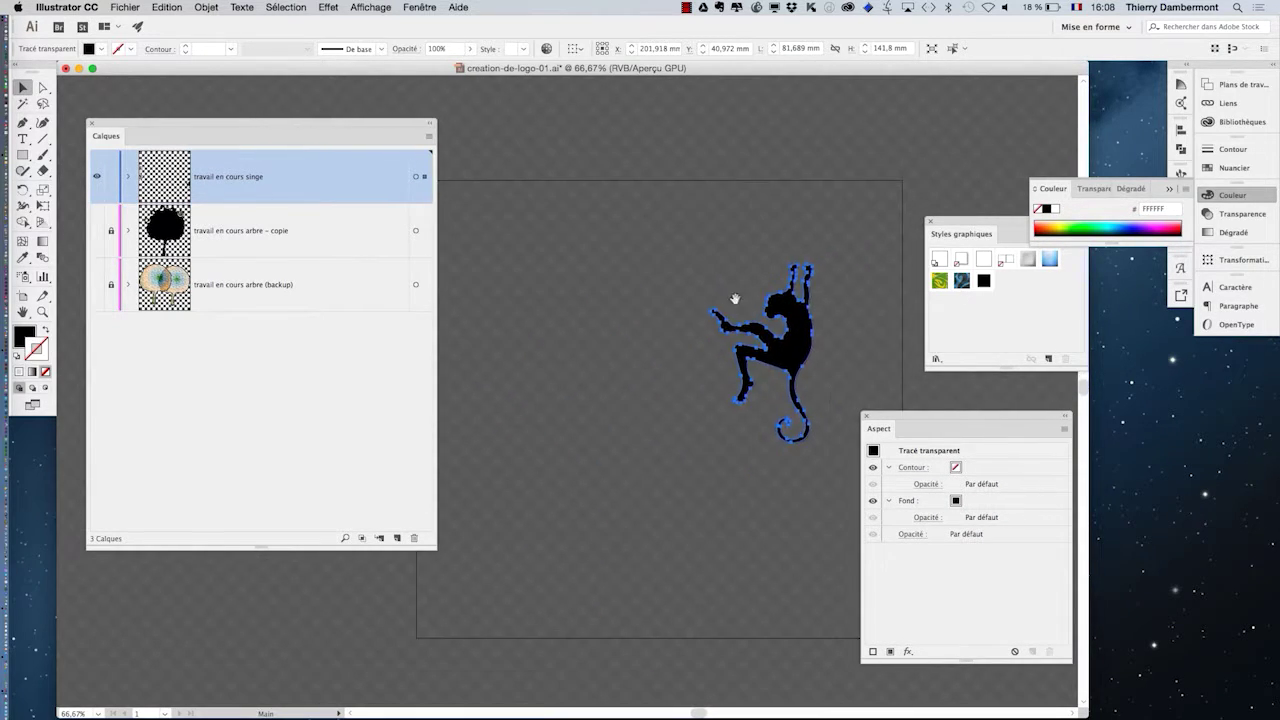
- Save the document under the new name creation-de-logo-02.ai in the B1C2 AI folder
left_click(104, 7)
mouse_move(122, 7)
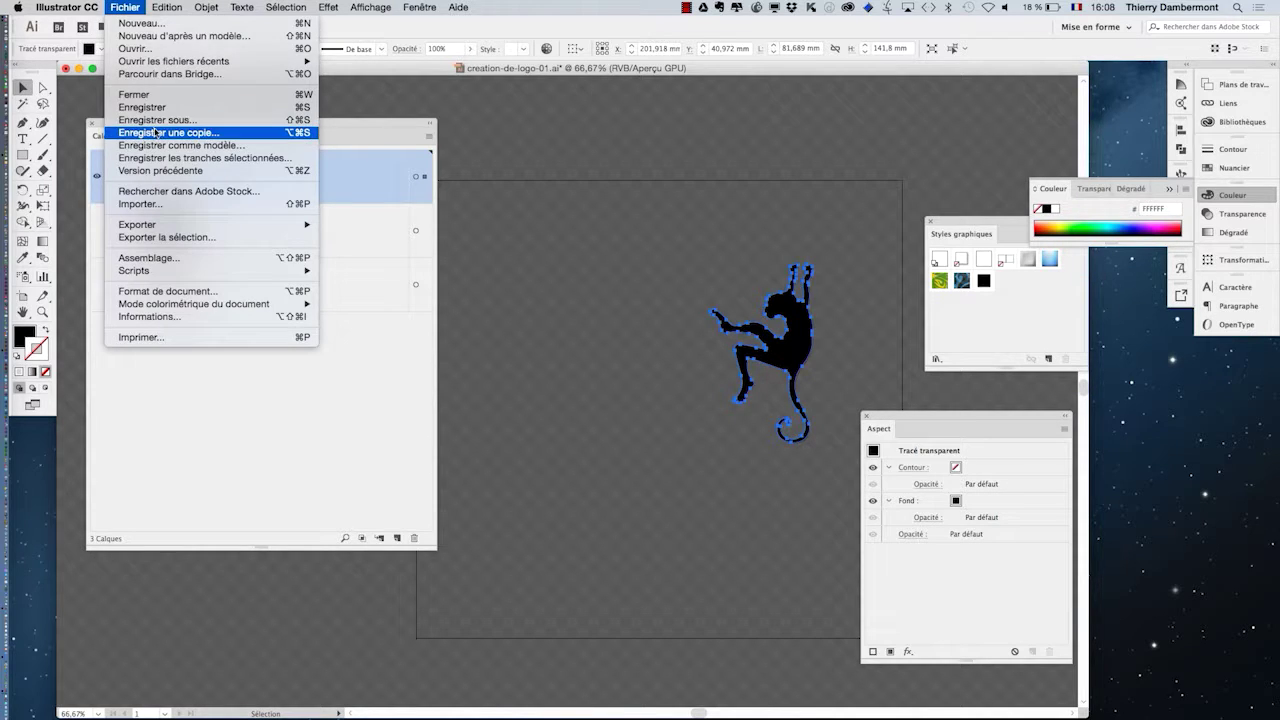
left_click(155, 134)
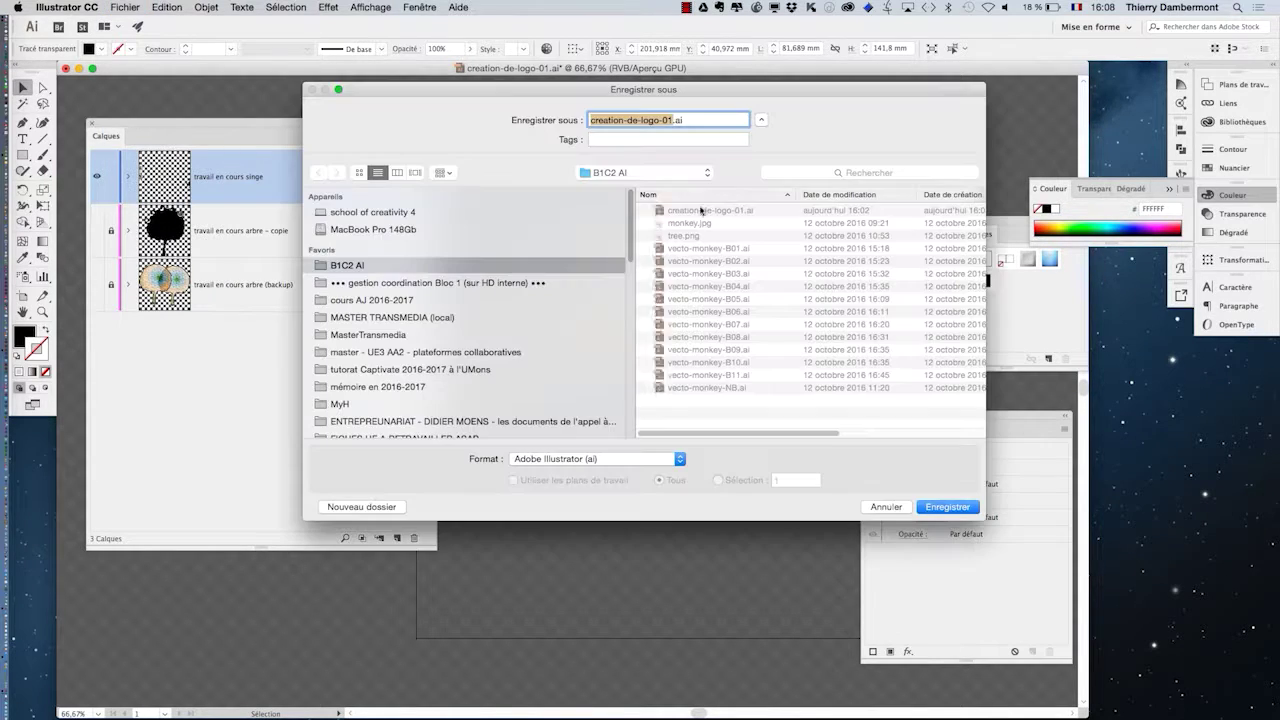
left_click(669, 120)
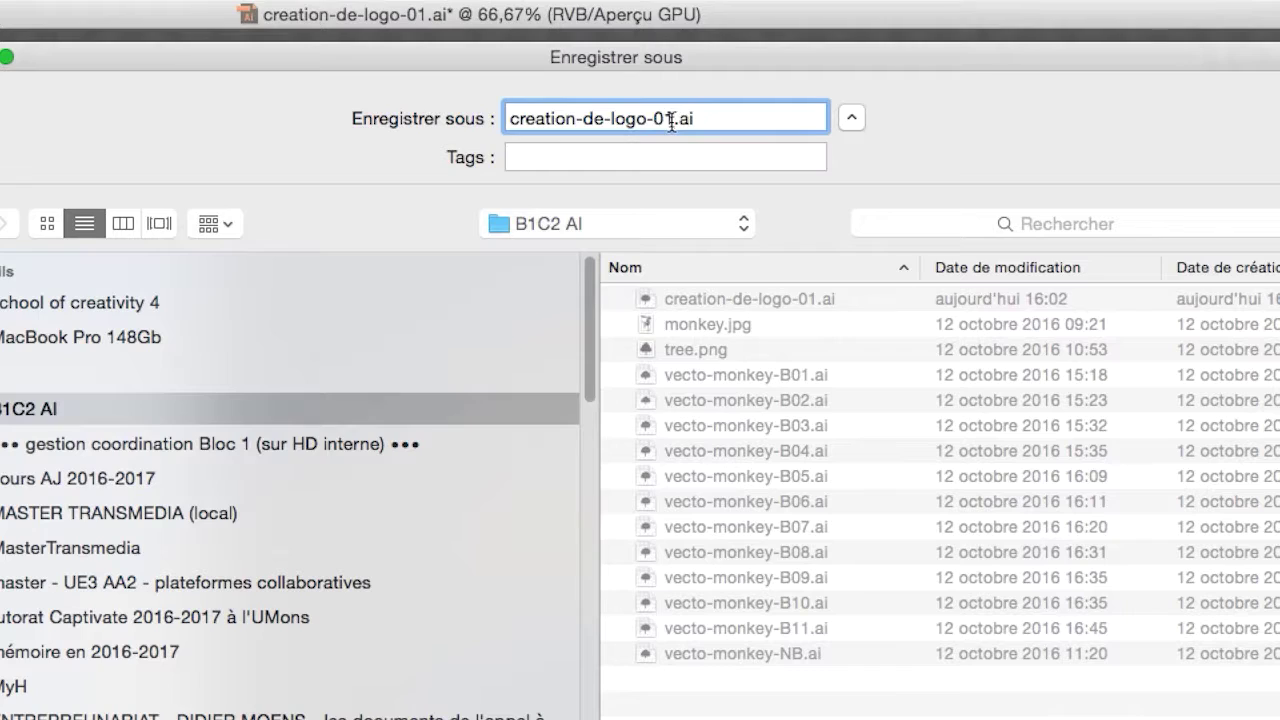
key("BackSpace")
type("2")
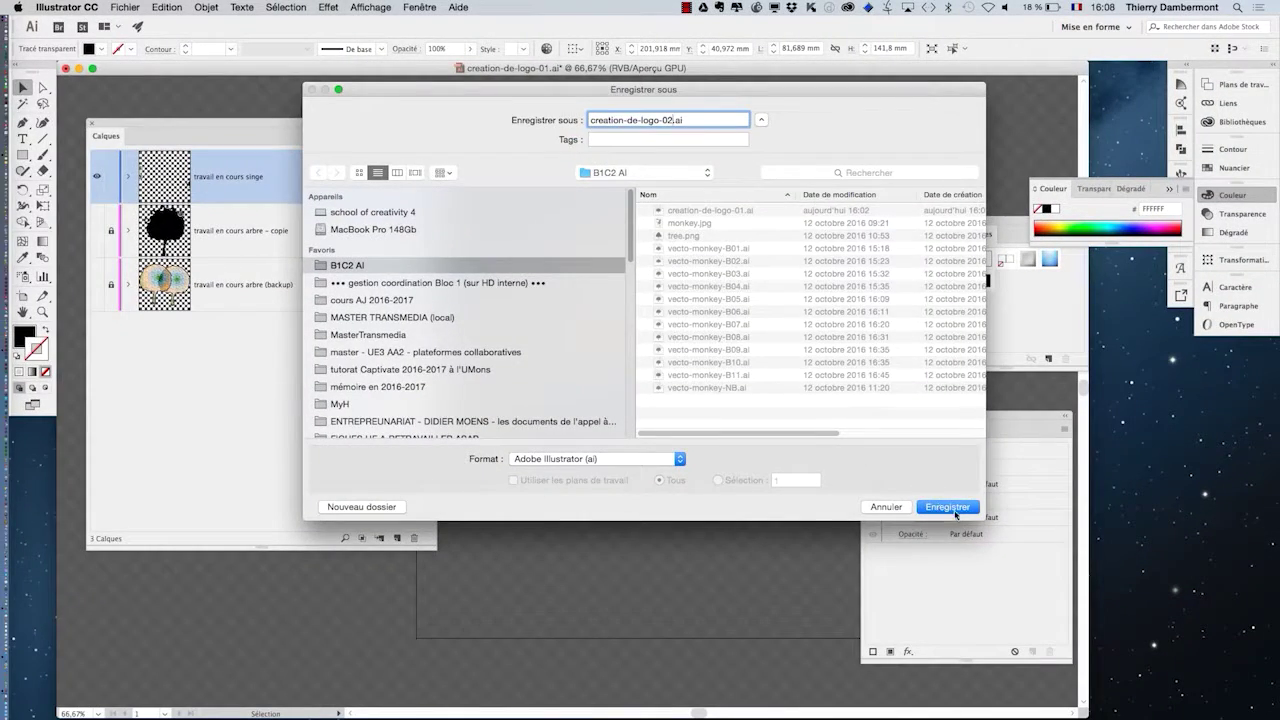
left_click(940, 505)
left_click(428, 487)
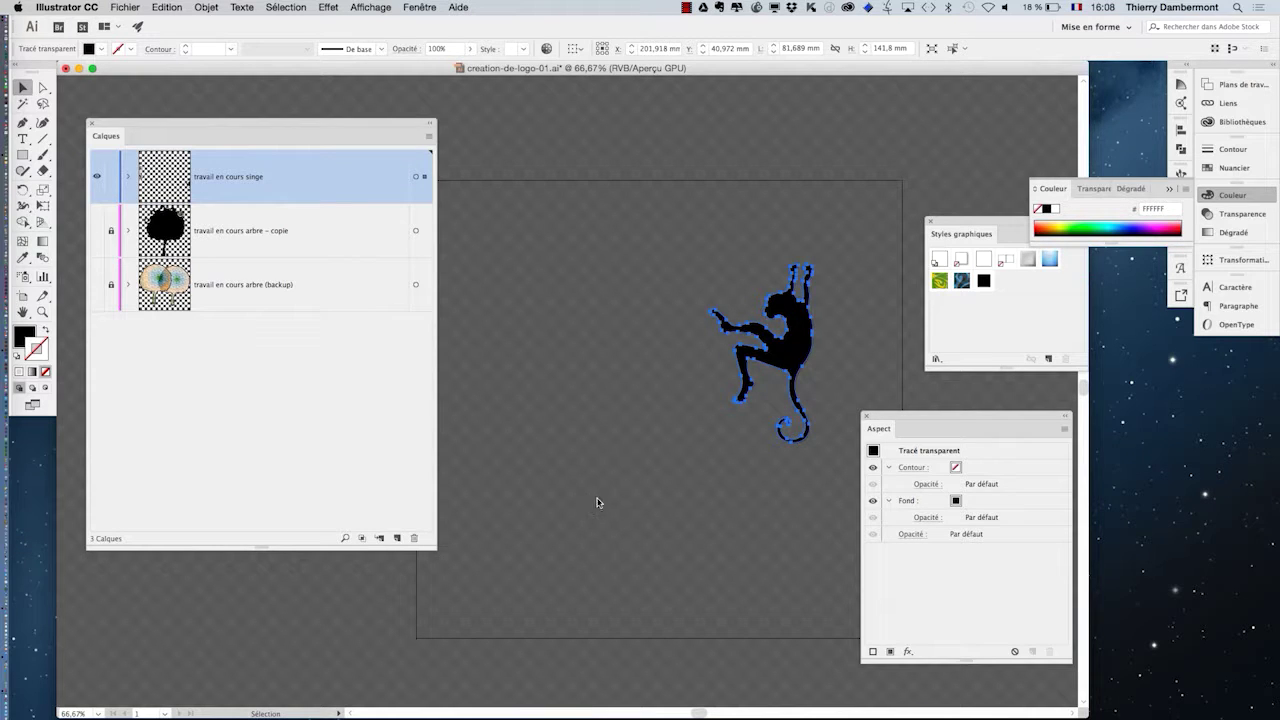
- Clear the artboard by moving the Appearance and Graphic Styles palettes outward, narrowing the layer list, and placing the floating tools beside it
left_click_drag(882, 430, 1032, 436)
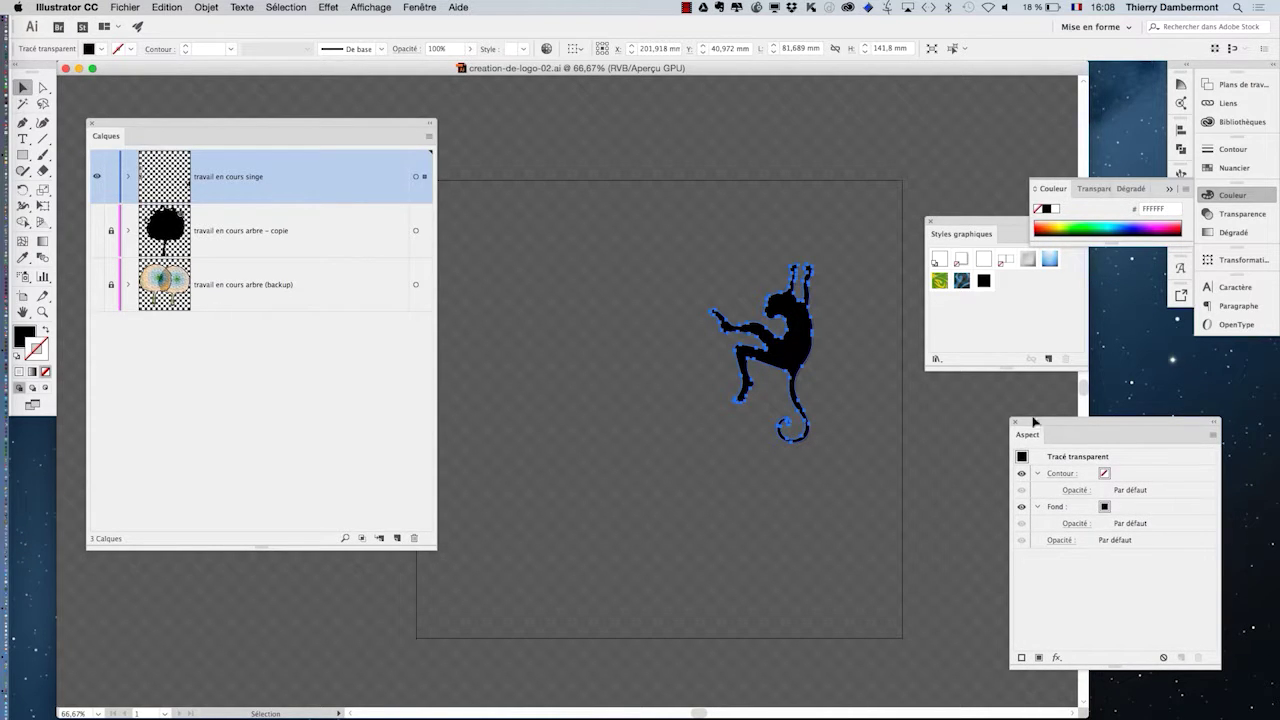
left_click_drag(948, 223, 974, 106)
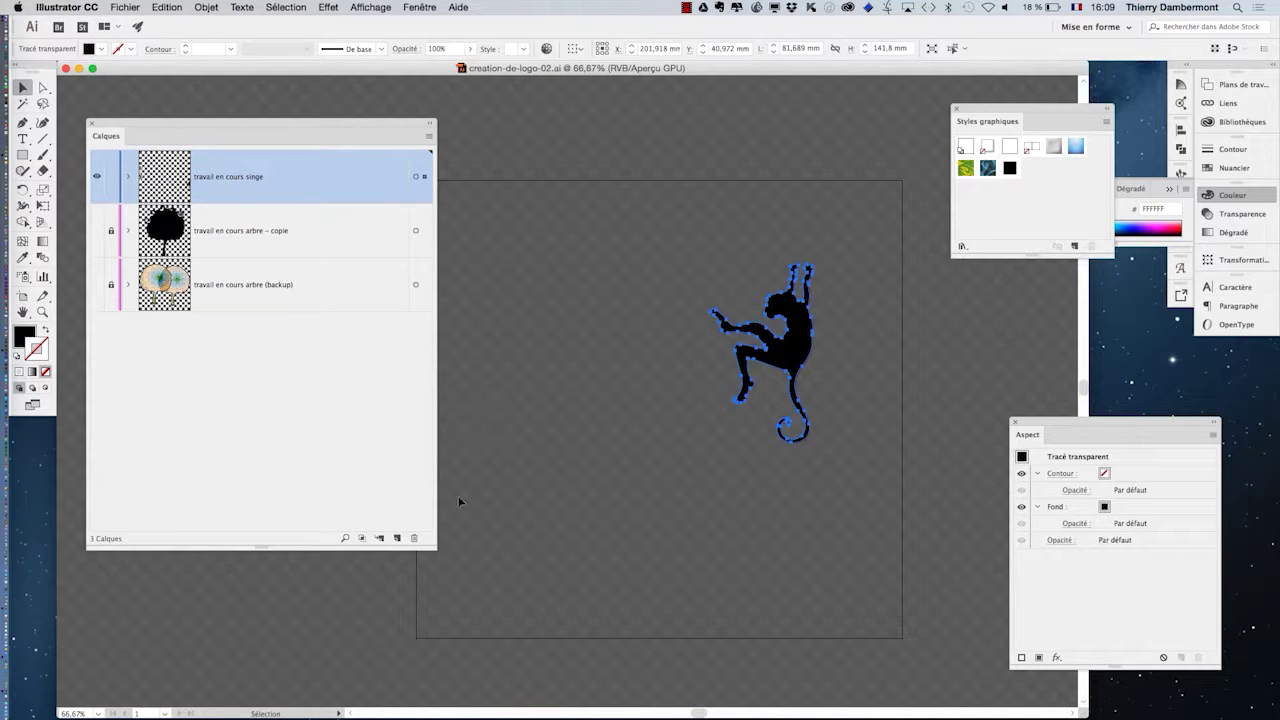
left_click_drag(437, 550, 364, 561)
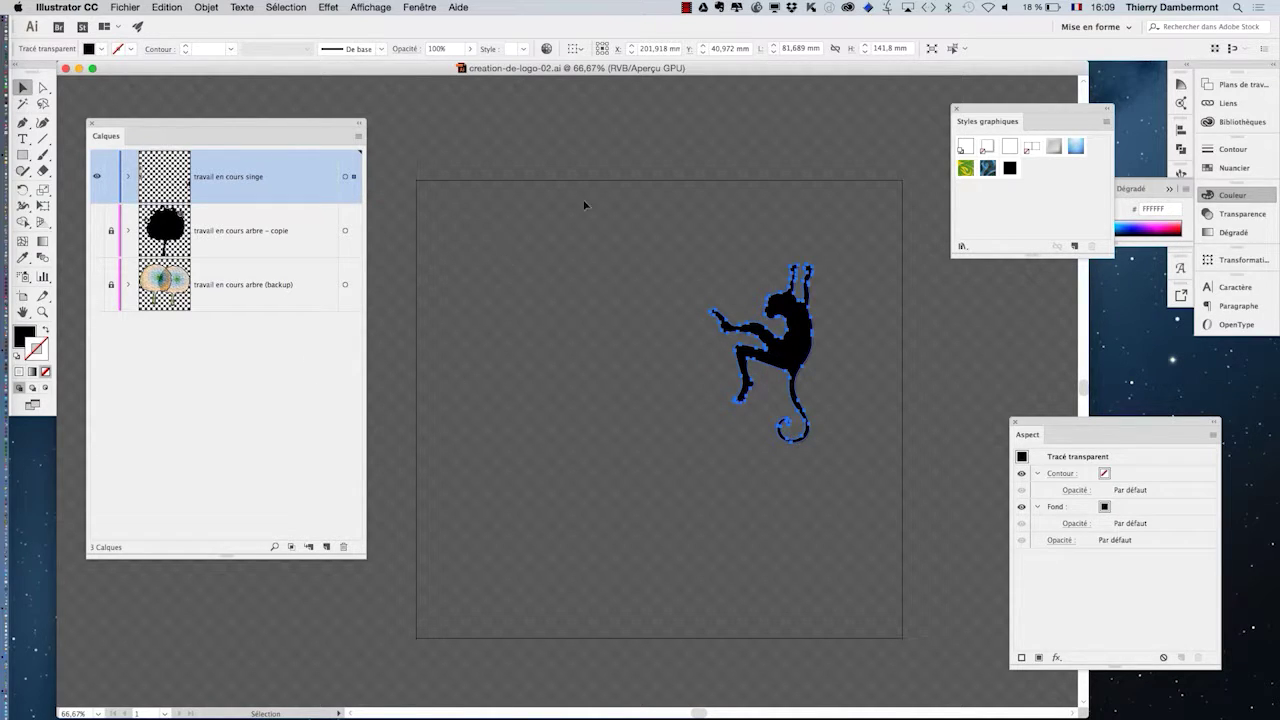
left_click_drag(32, 69, 398, 126)
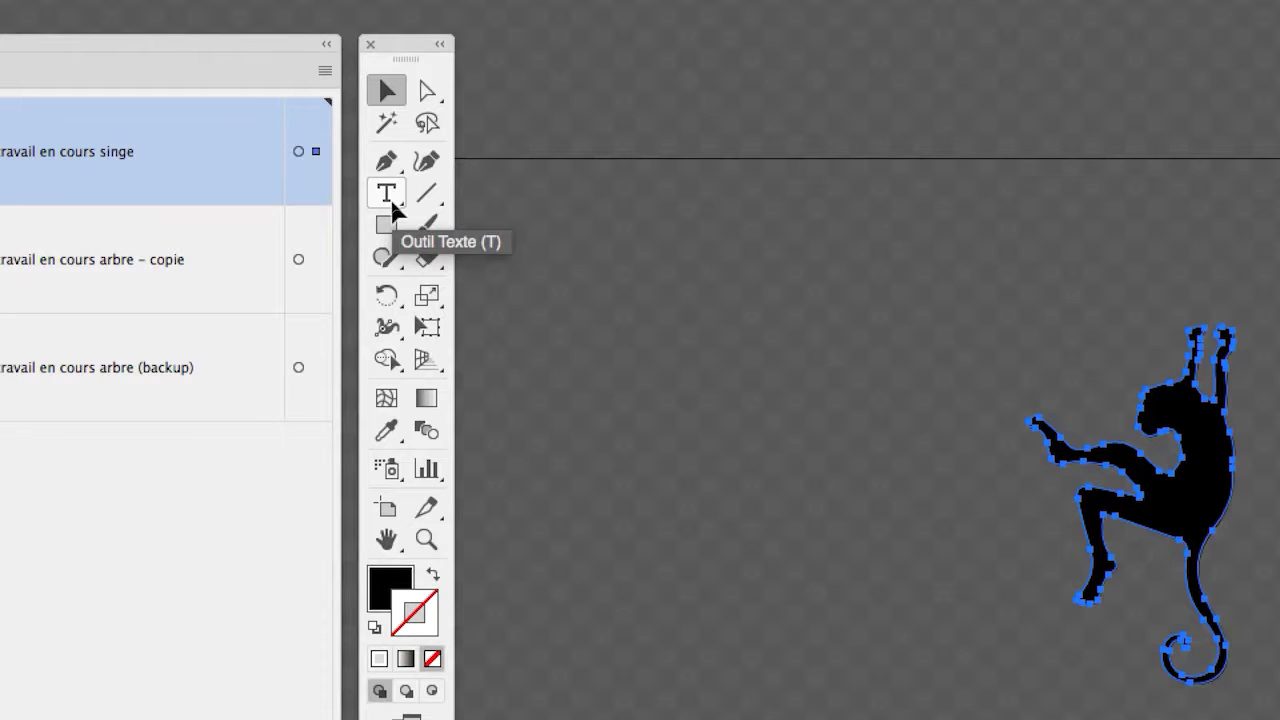
- Draw an area text frame about 130 mm by 104 mm beside the monkey and clear its placeholder text
left_click(388, 195)
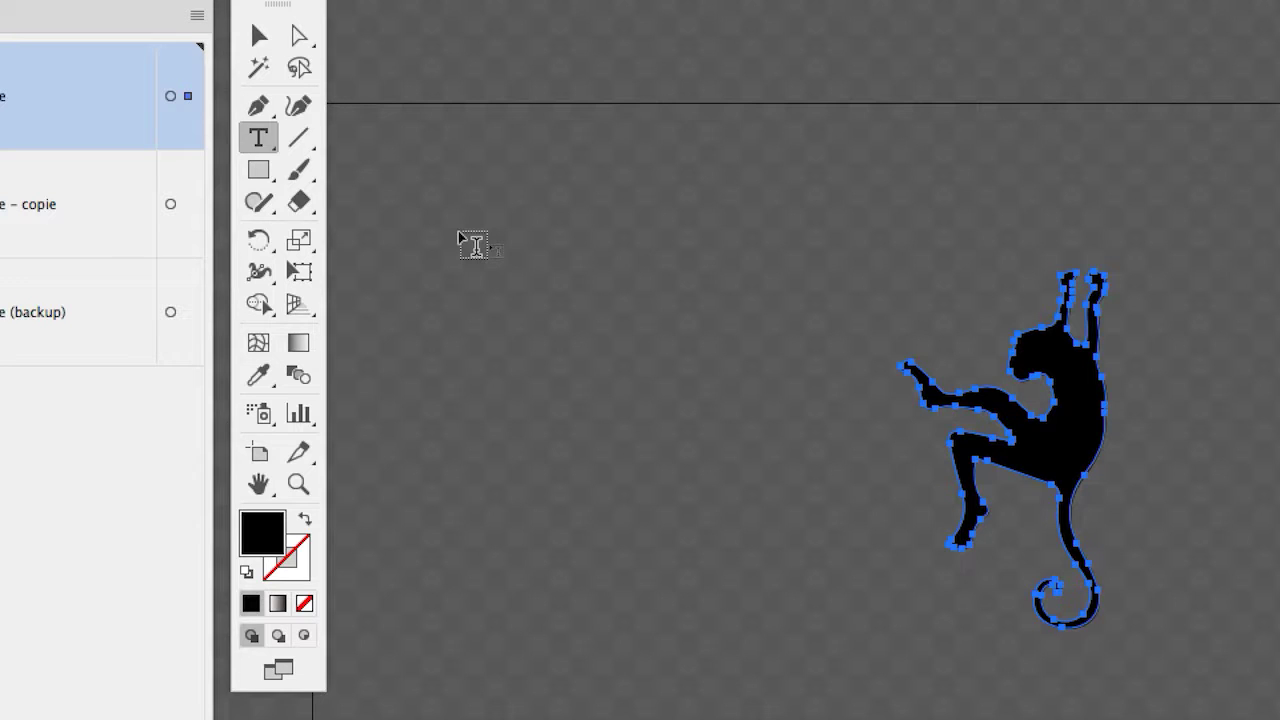
left_click_drag(458, 232, 788, 495)
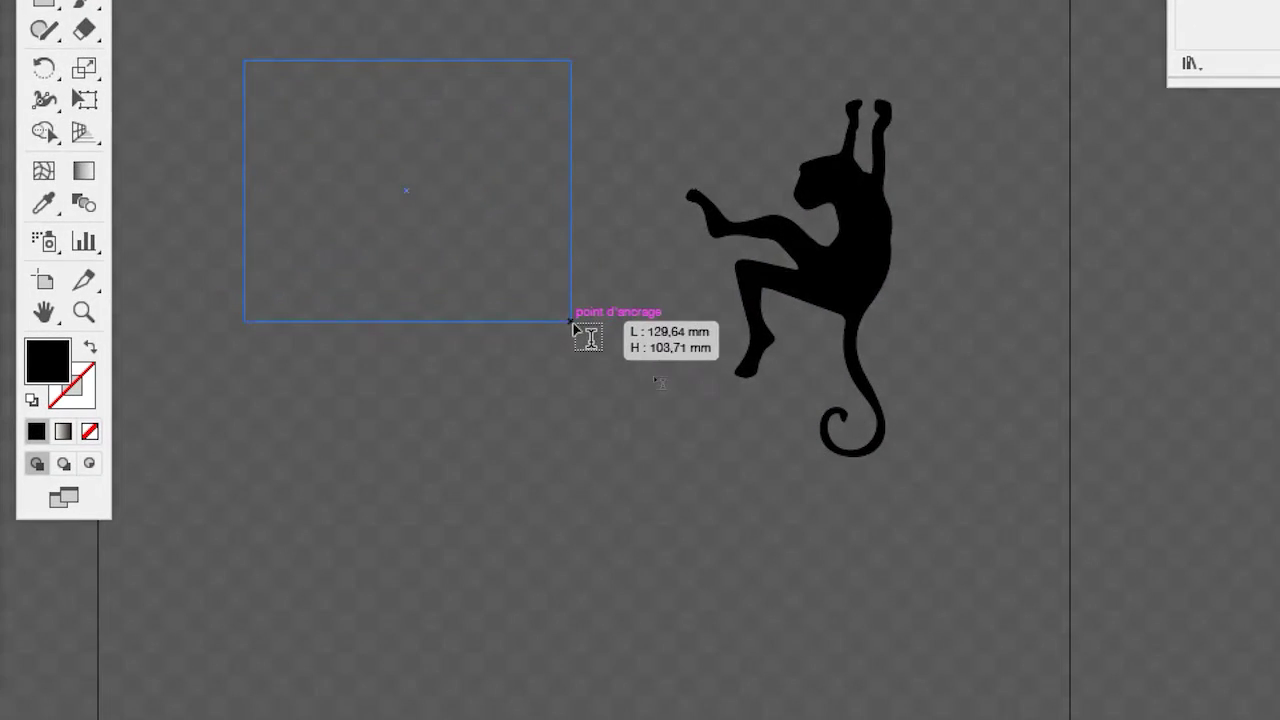
left_click_drag(573, 324, 572, 321)
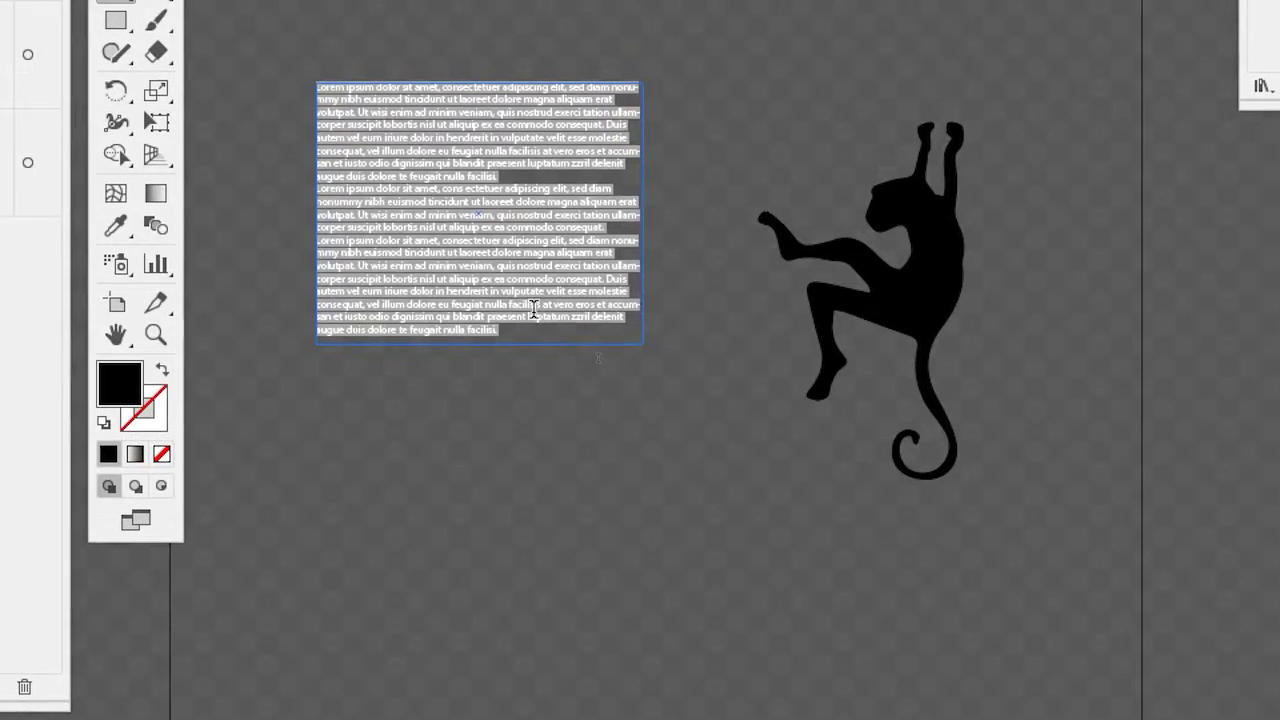
left_click(533, 308)
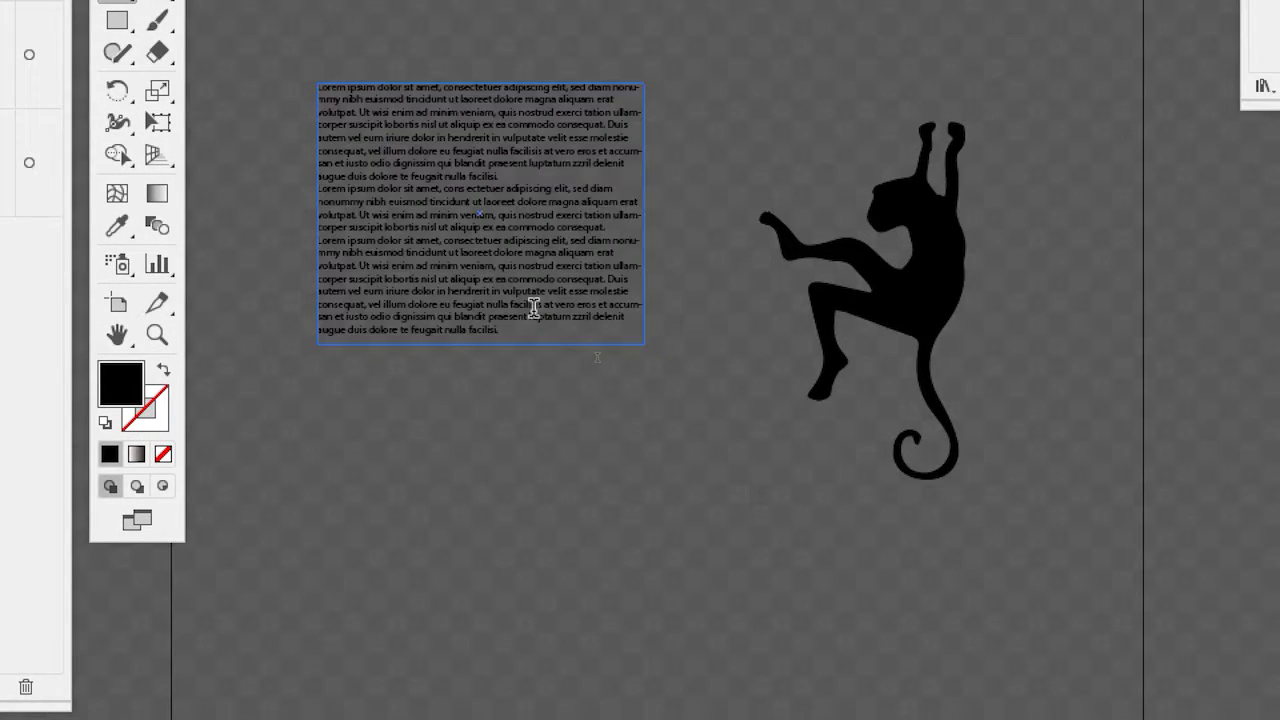
key("ctrl+a")
key("Delete")
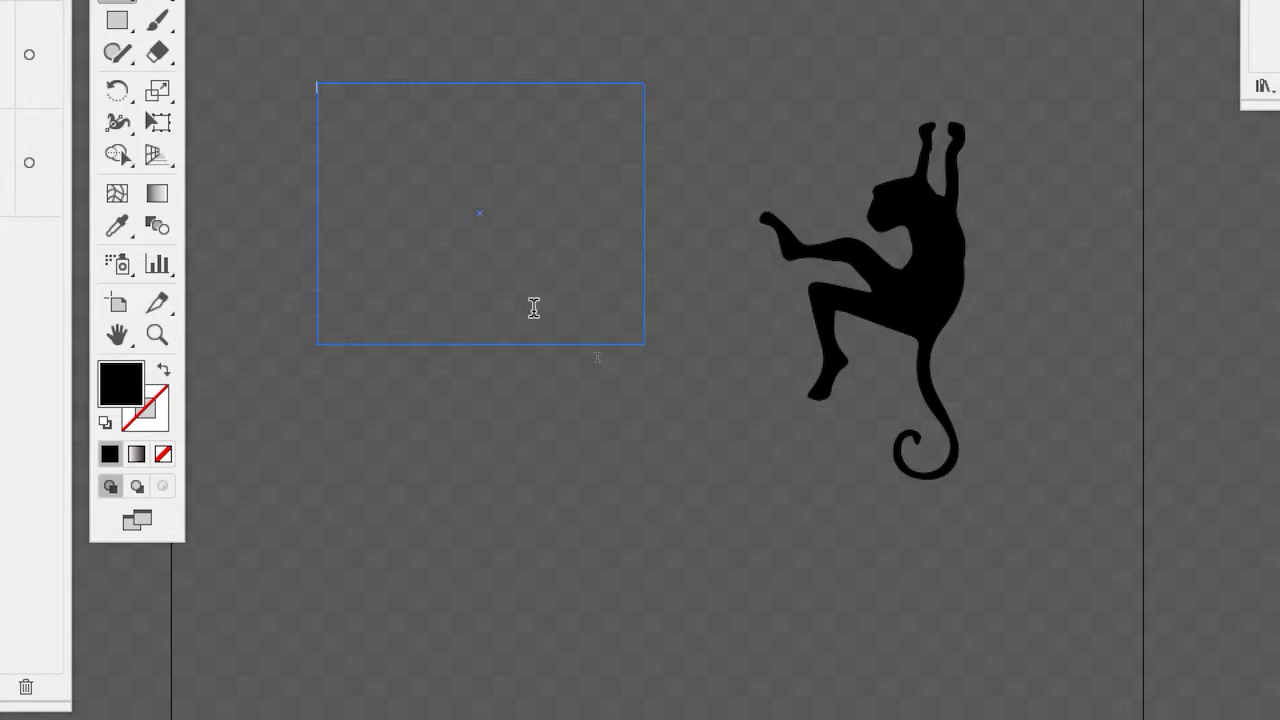
- Finish editing the empty text frame, try moving it around the artboard, and delete it
key("Escape")
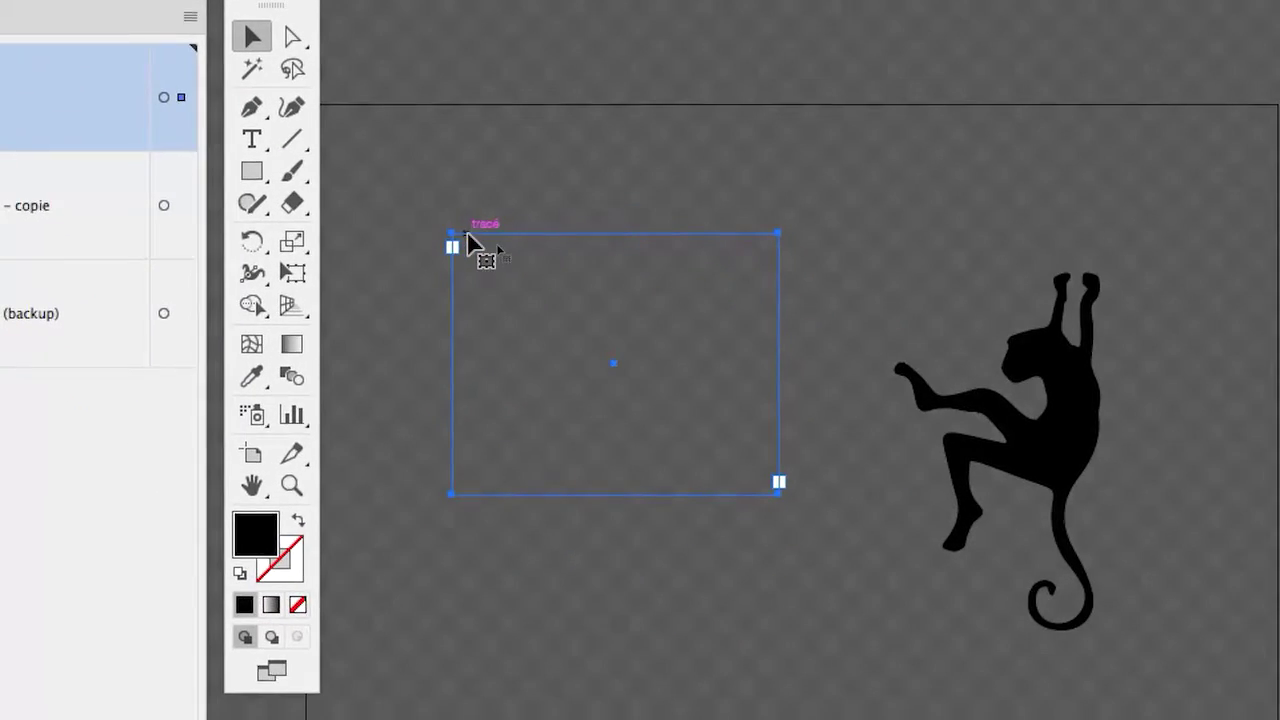
left_click_drag(518, 268, 563, 63)
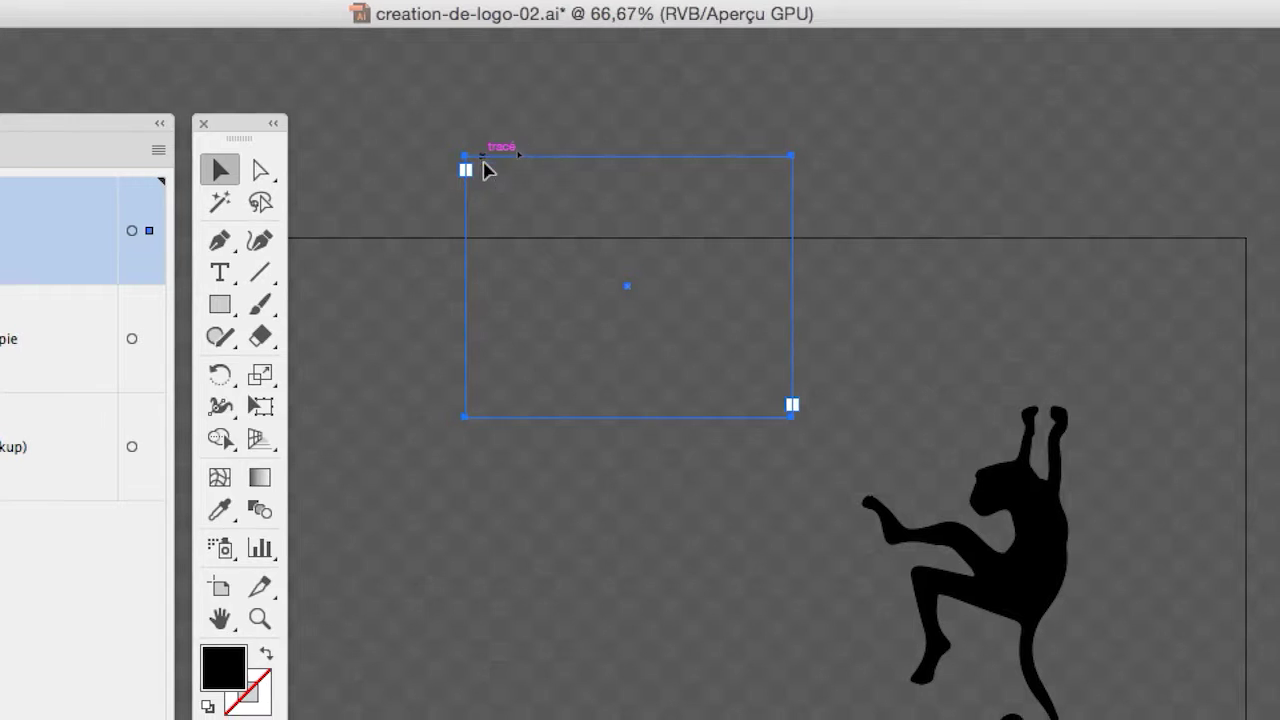
left_click_drag(485, 170, 468, 258)
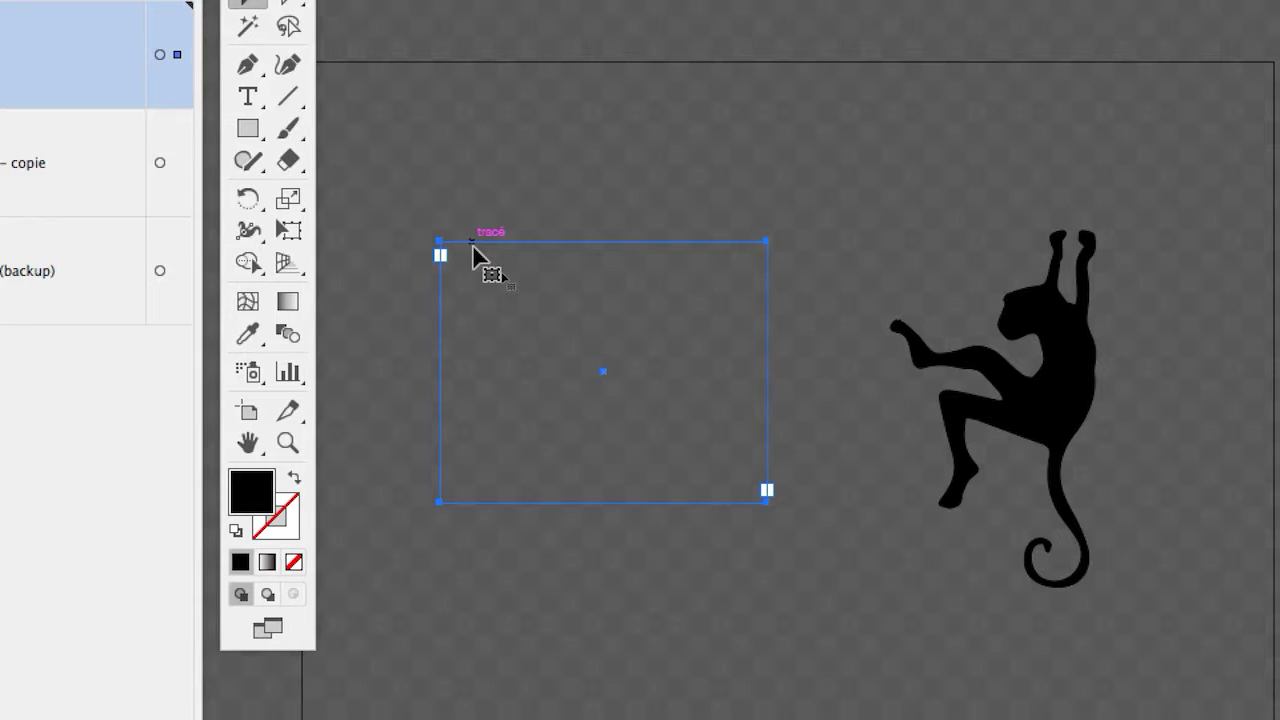
key("Delete")
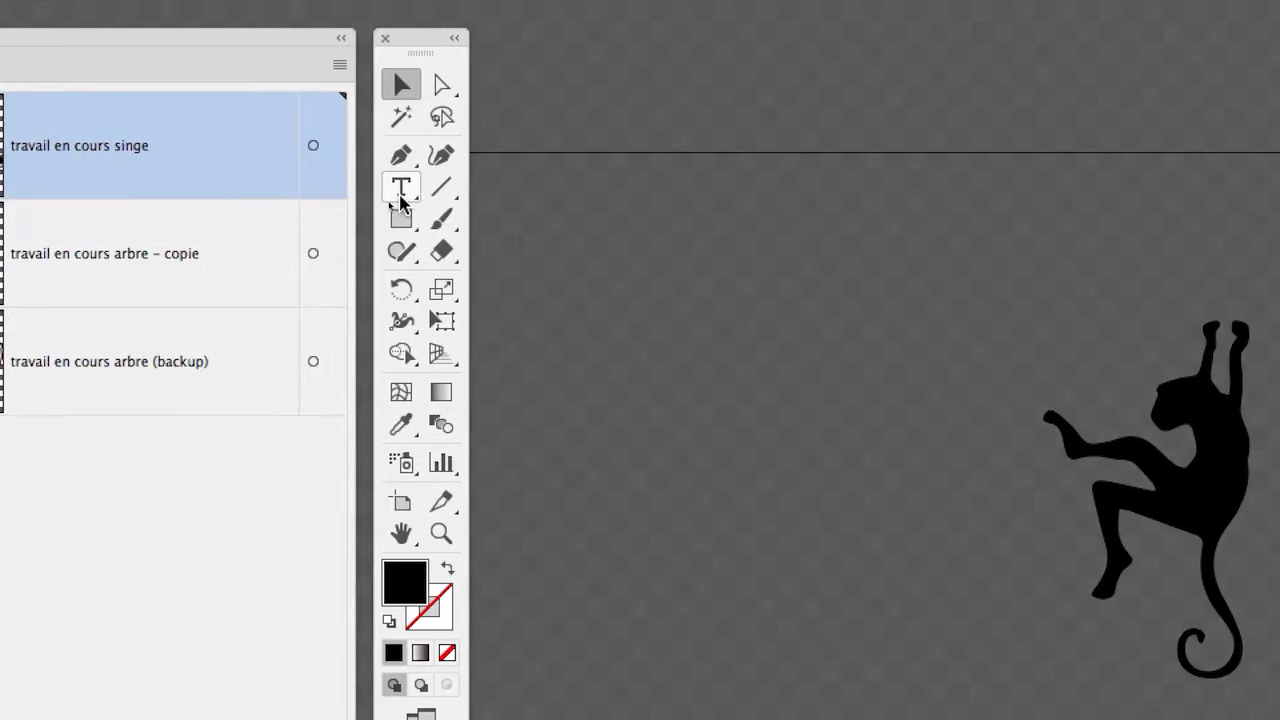
- Add point text beside the monkey and replace its placeholder with the letter R
left_click(400, 197)
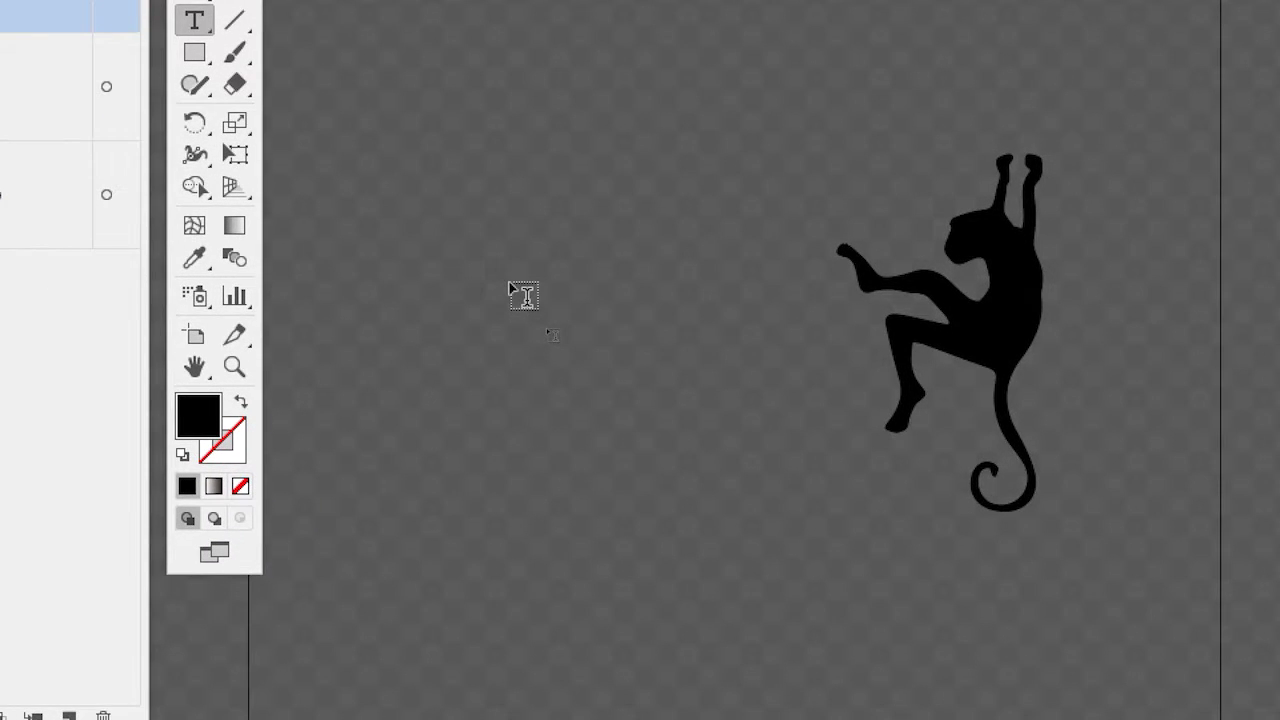
left_click(510, 281)
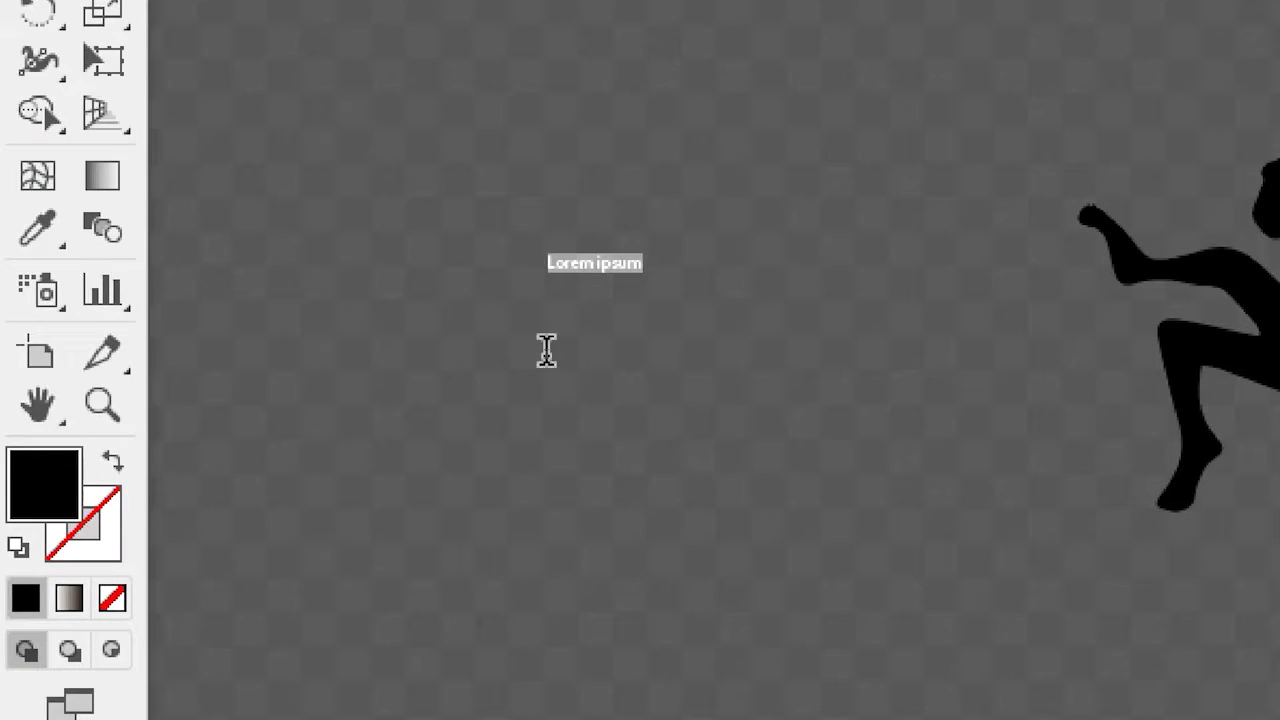
type("A")
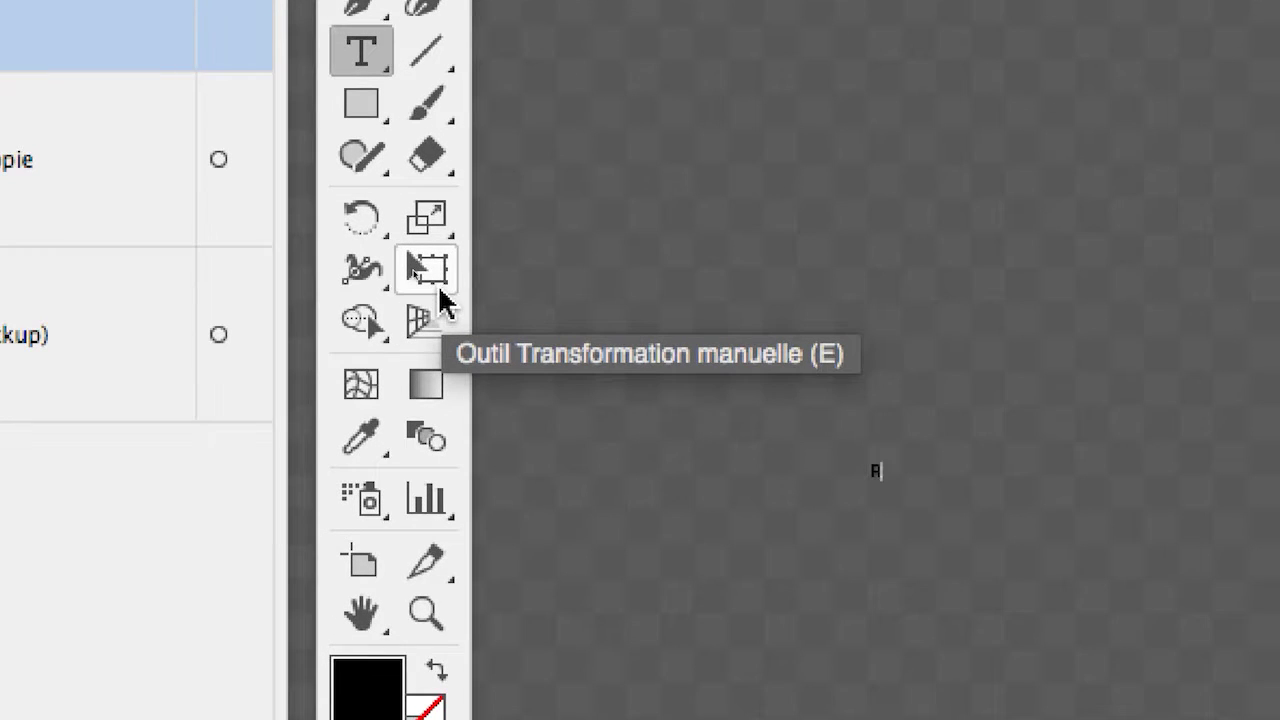
- Enlarge the letter R with the Free Transform tool to about 243 pt
left_click(440, 290)
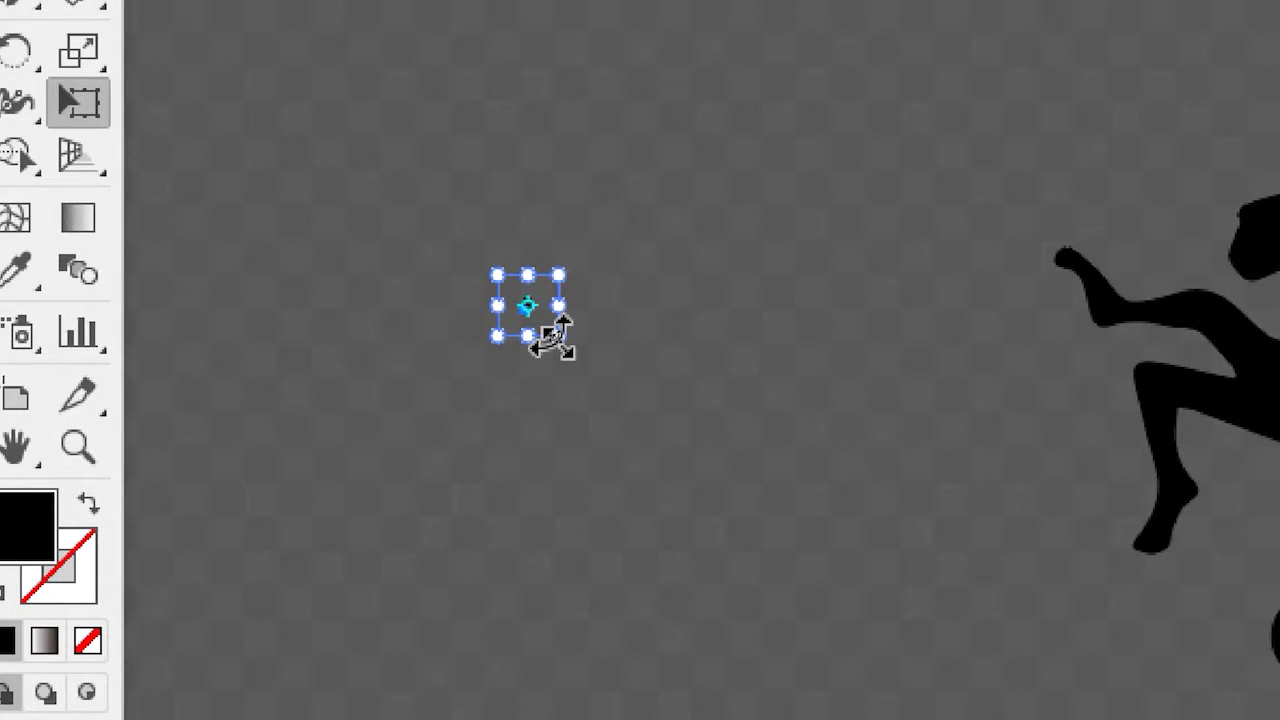
left_click_drag(556, 336, 626, 419)
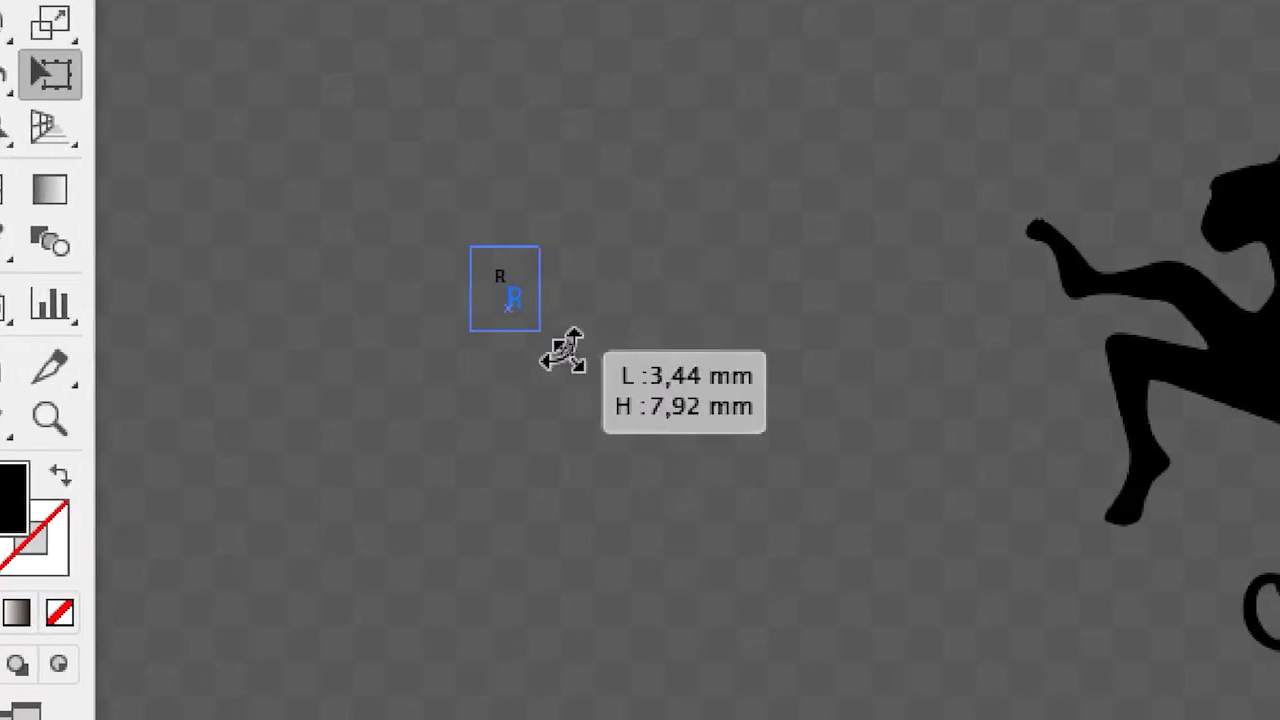
left_click_drag(572, 362, 790, 533)
left_click_drag(628, 404, 737, 456)
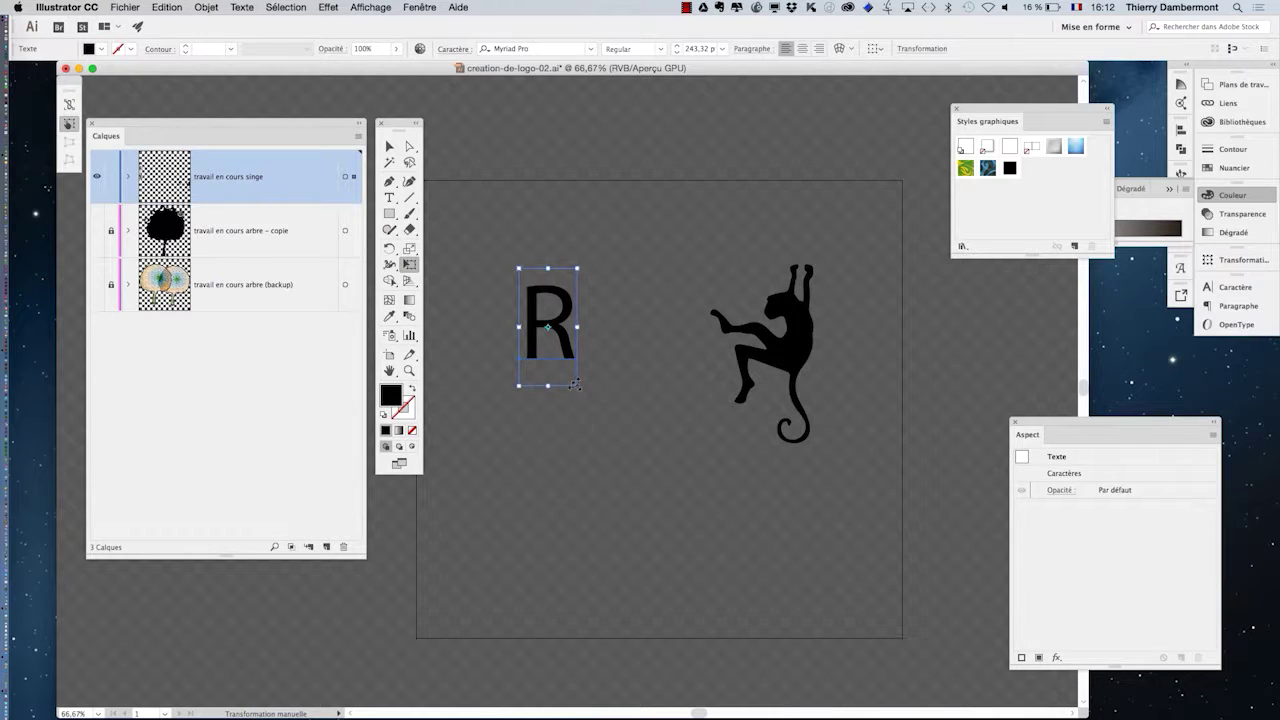
- Try enlarging the letter R proportionally to about 745 pt and undo the scaling back to the original small letter
left_click_drag(575, 384, 681, 448)
key("super+z")
left_click_drag(577, 386, 697, 476)
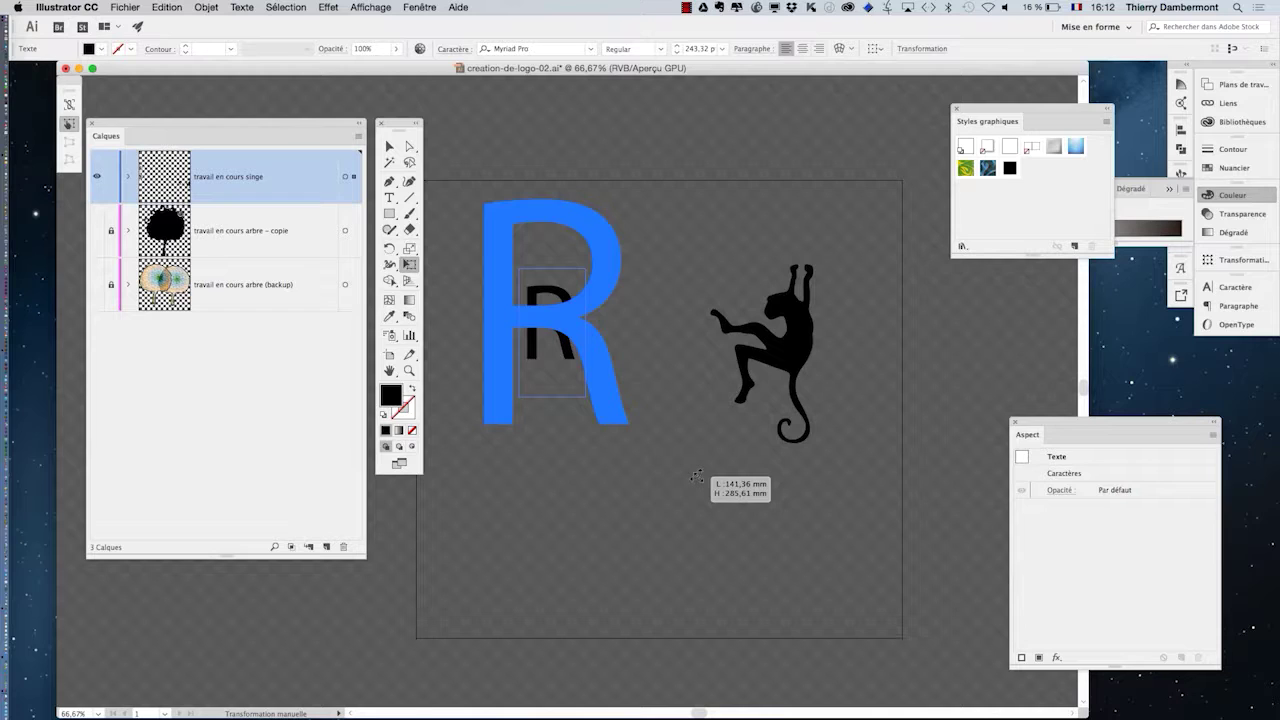
left_click_drag(697, 476, 697, 476)
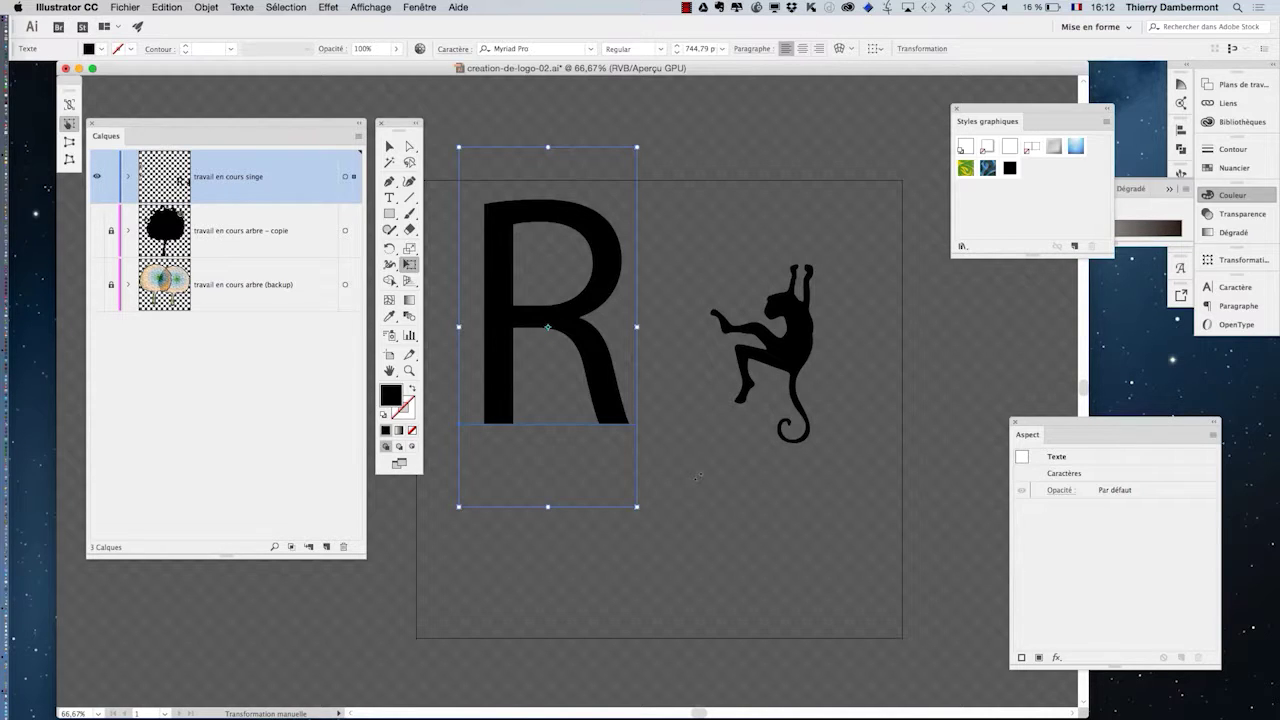
key("super+z")
key("super+z")
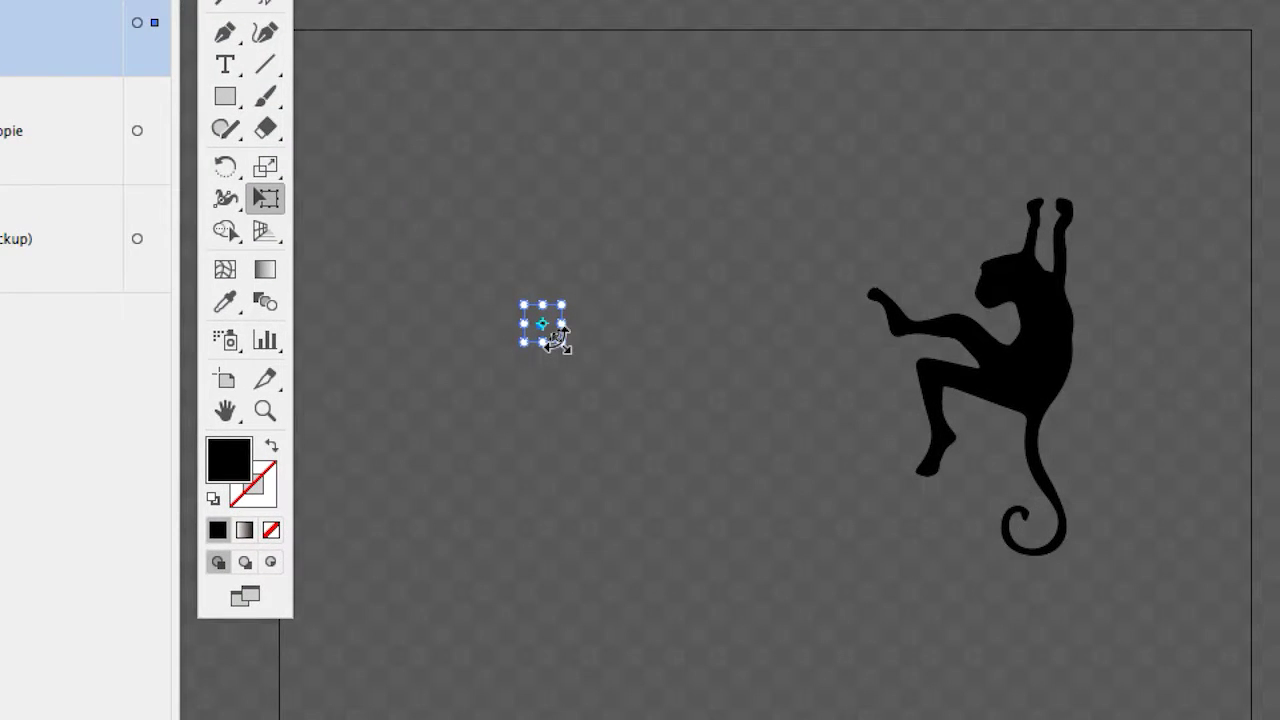
- Enlarge the small letter R proportionally about its centre with Free Transform to about 746 pt
left_click_drag(558, 340, 635, 476)
left_click_drag(586, 389, 896, 587)
left_click_drag(695, 458, 722, 470)
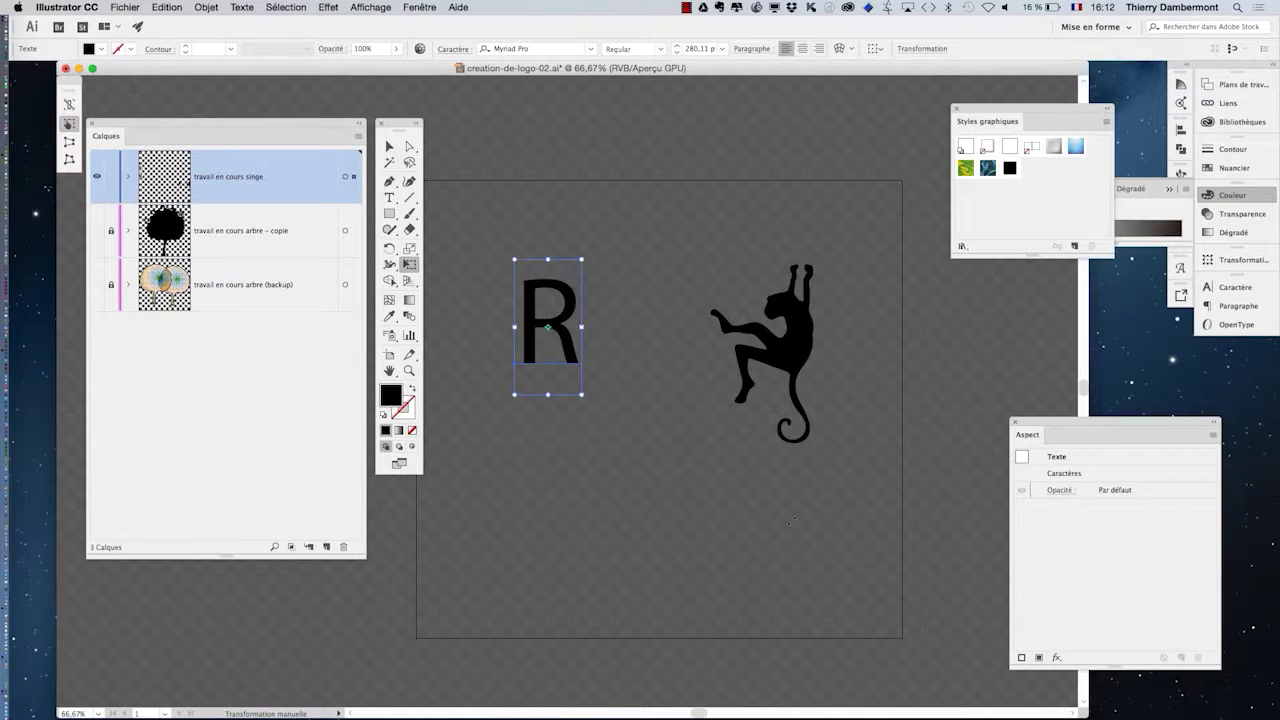
left_click_drag(583, 395, 680, 484)
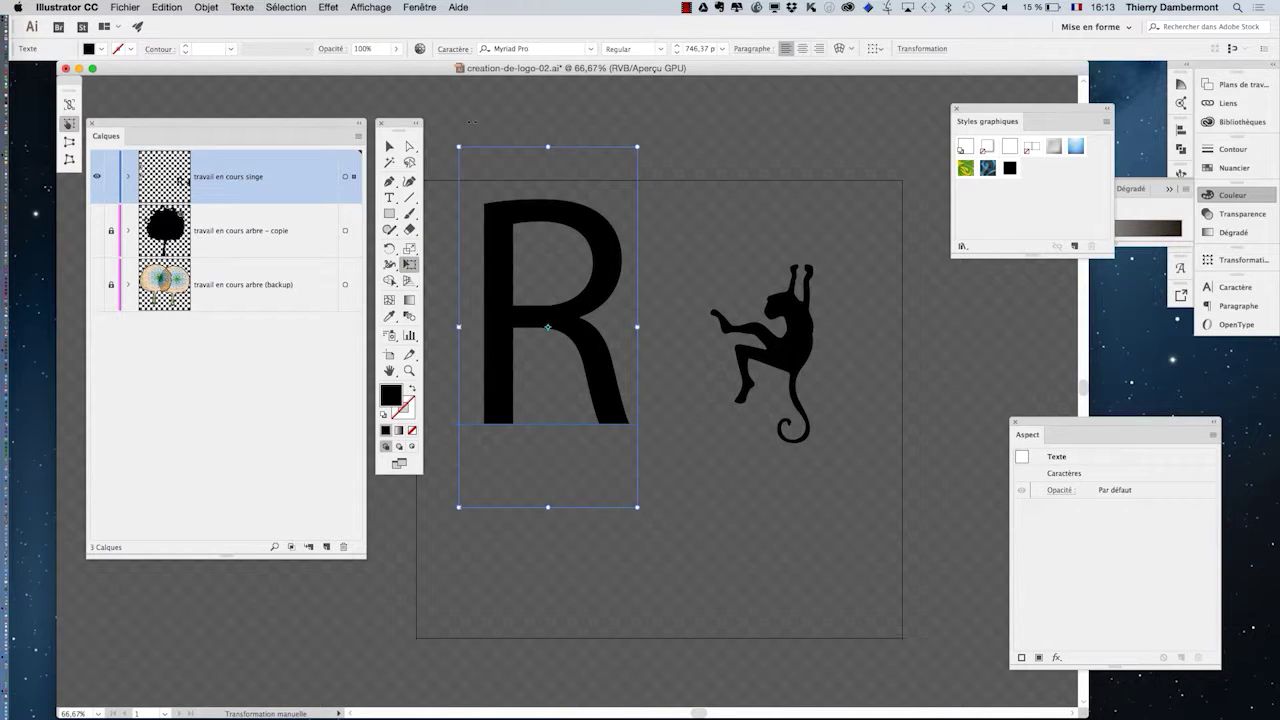
- Show the Character settings for the letter R and float them separately over the artboard
left_click(421, 8)
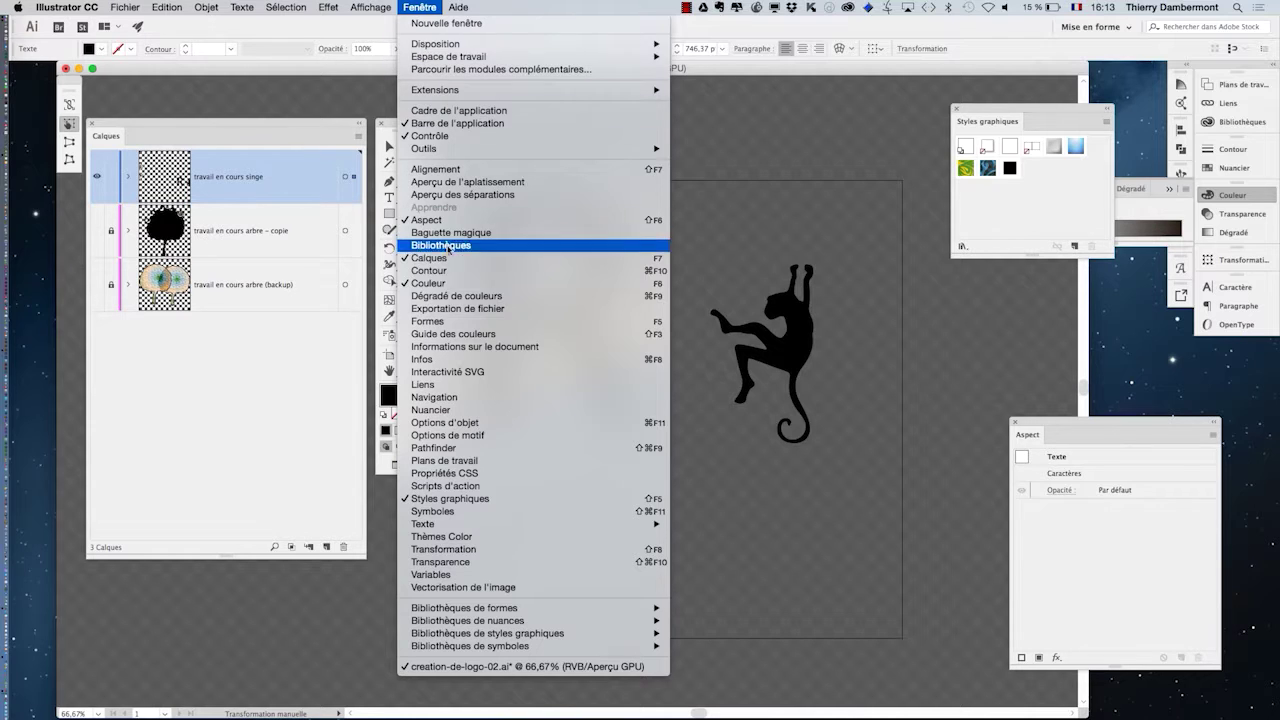
mouse_move(531, 526)
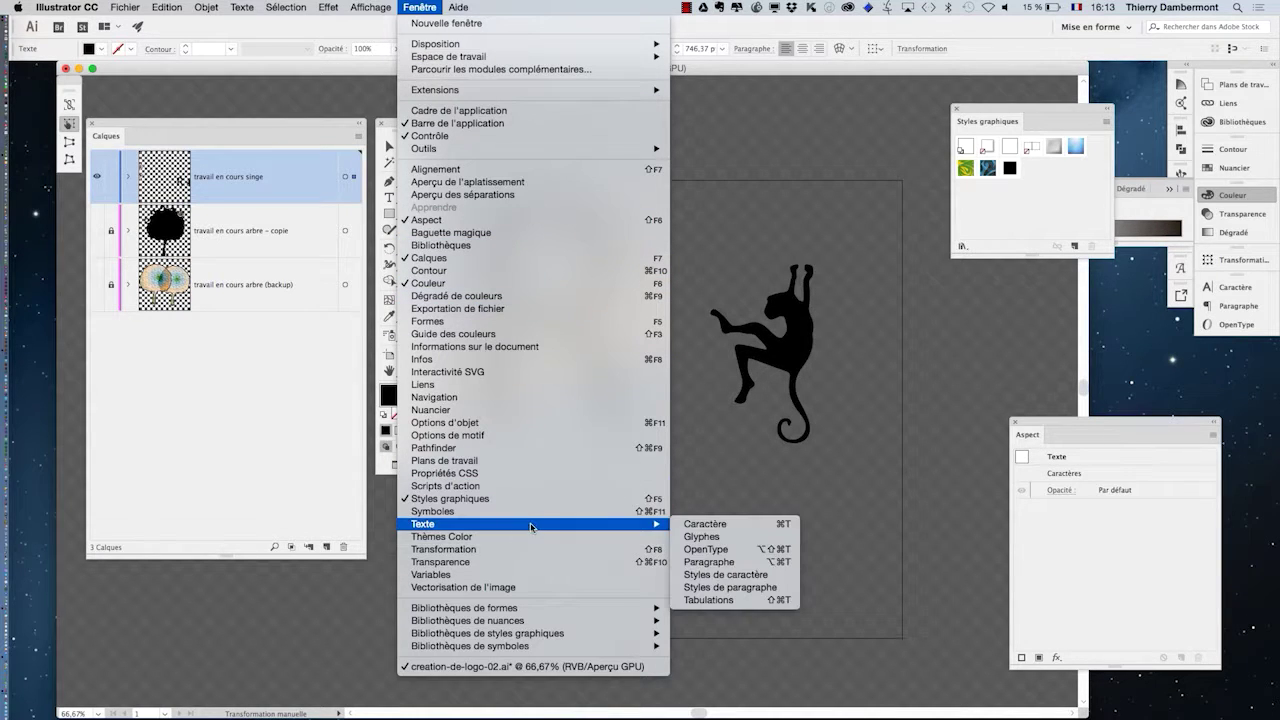
left_click(706, 525)
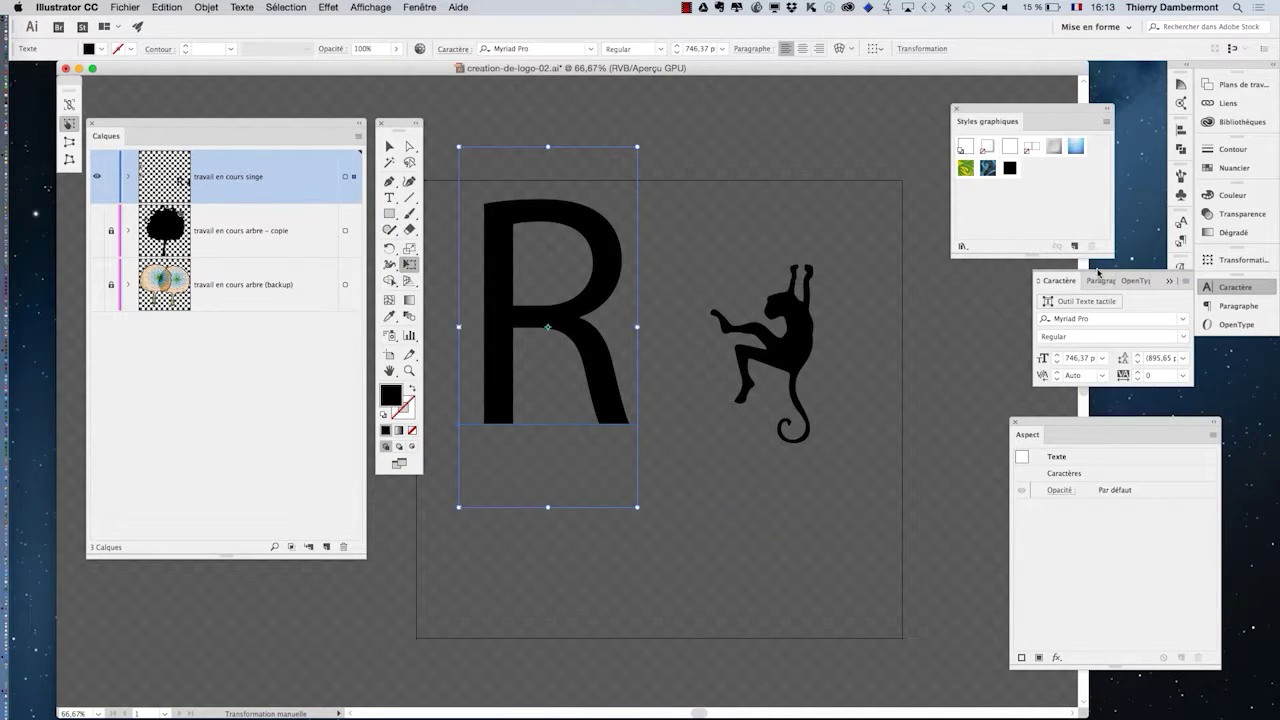
left_click_drag(1056, 281, 735, 170)
left_click(1172, 286)
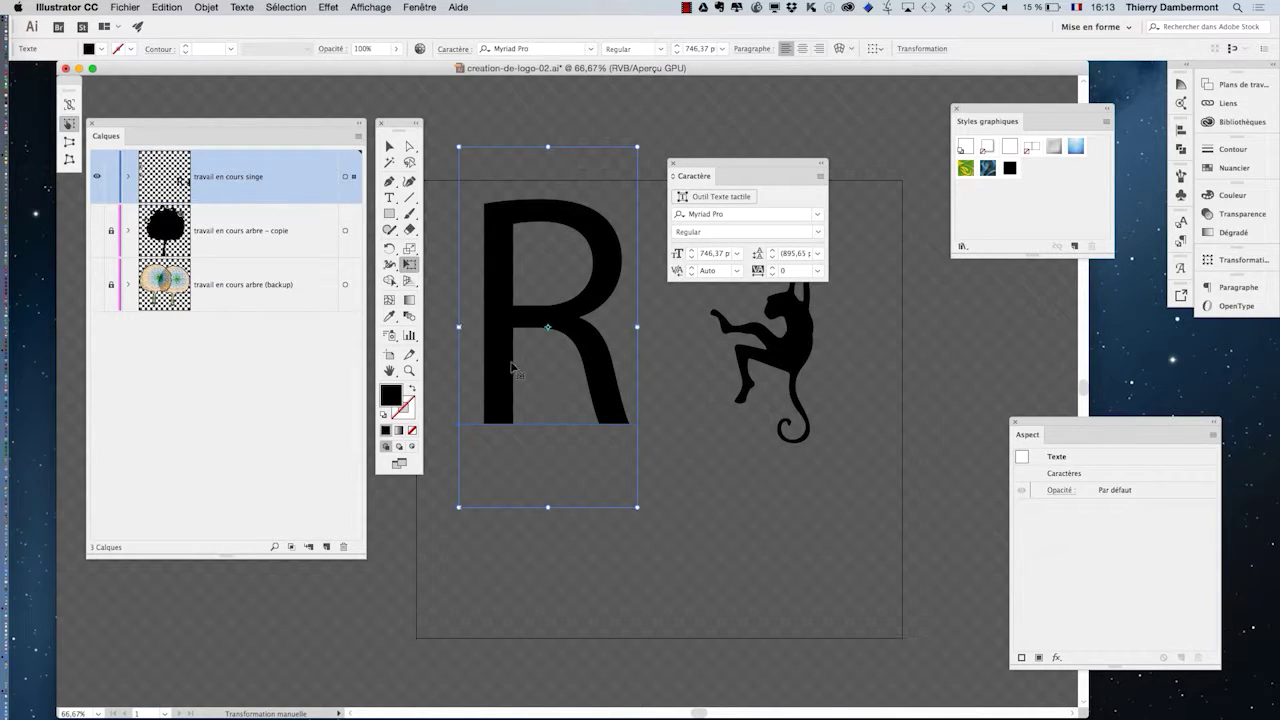
- Select the letter R with the Selection tool and set its font to Minion Pro
left_click(390, 147)
left_click(672, 426)
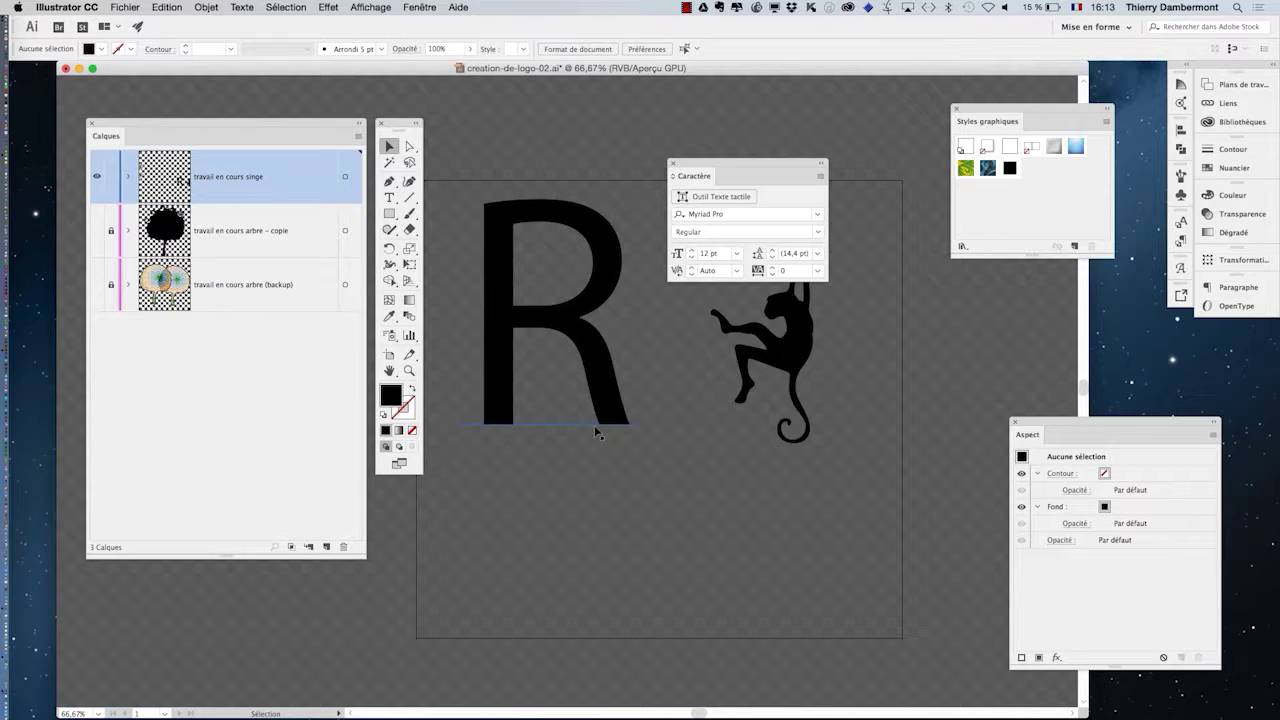
left_click(596, 428)
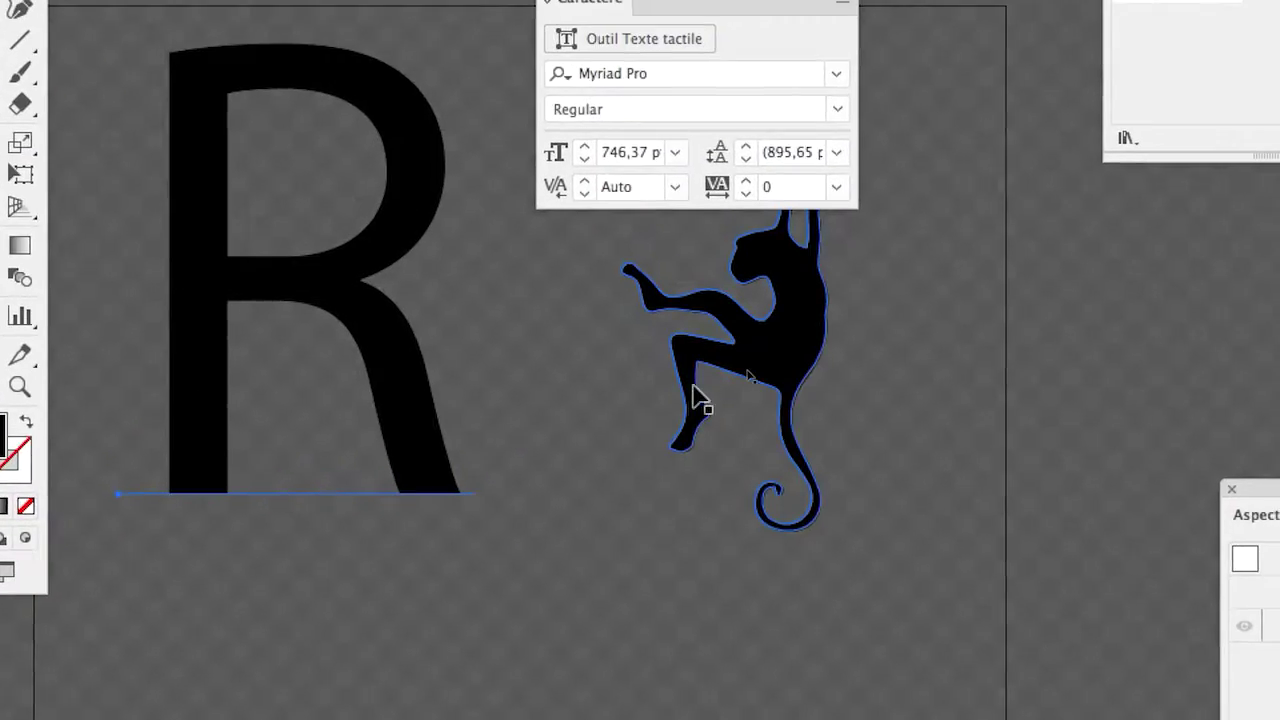
left_click(958, 307)
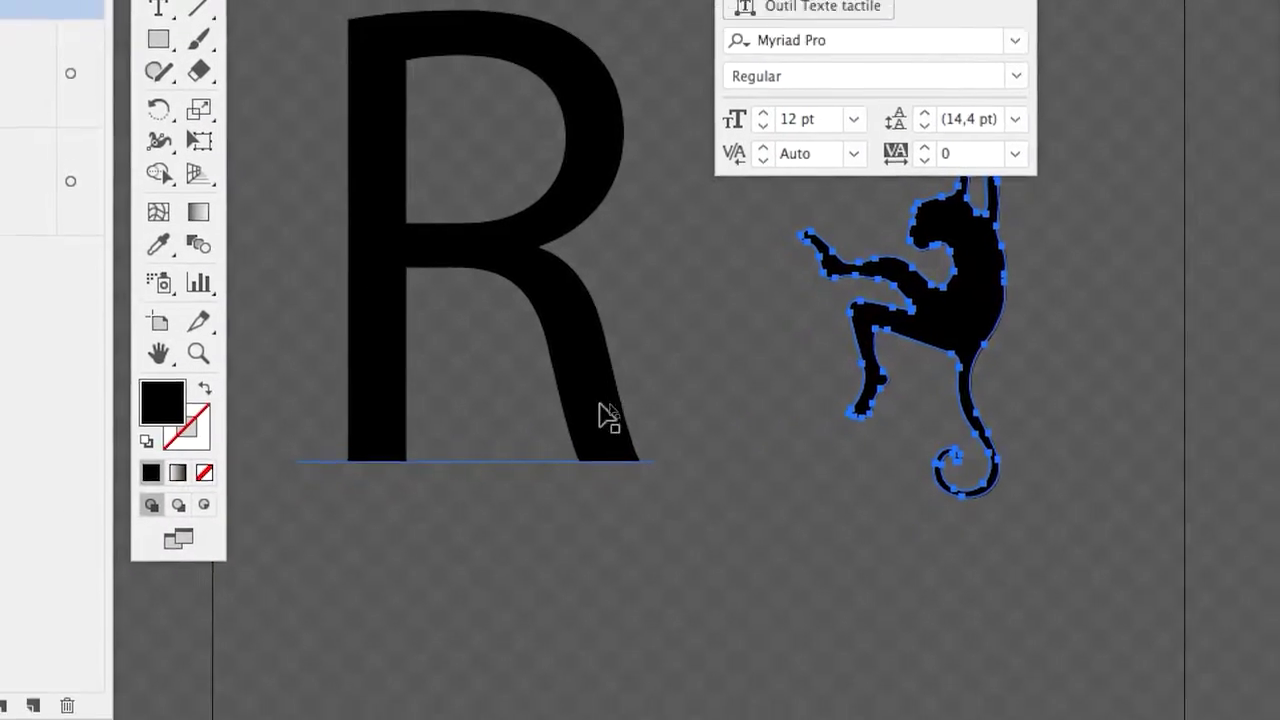
left_click(600, 408)
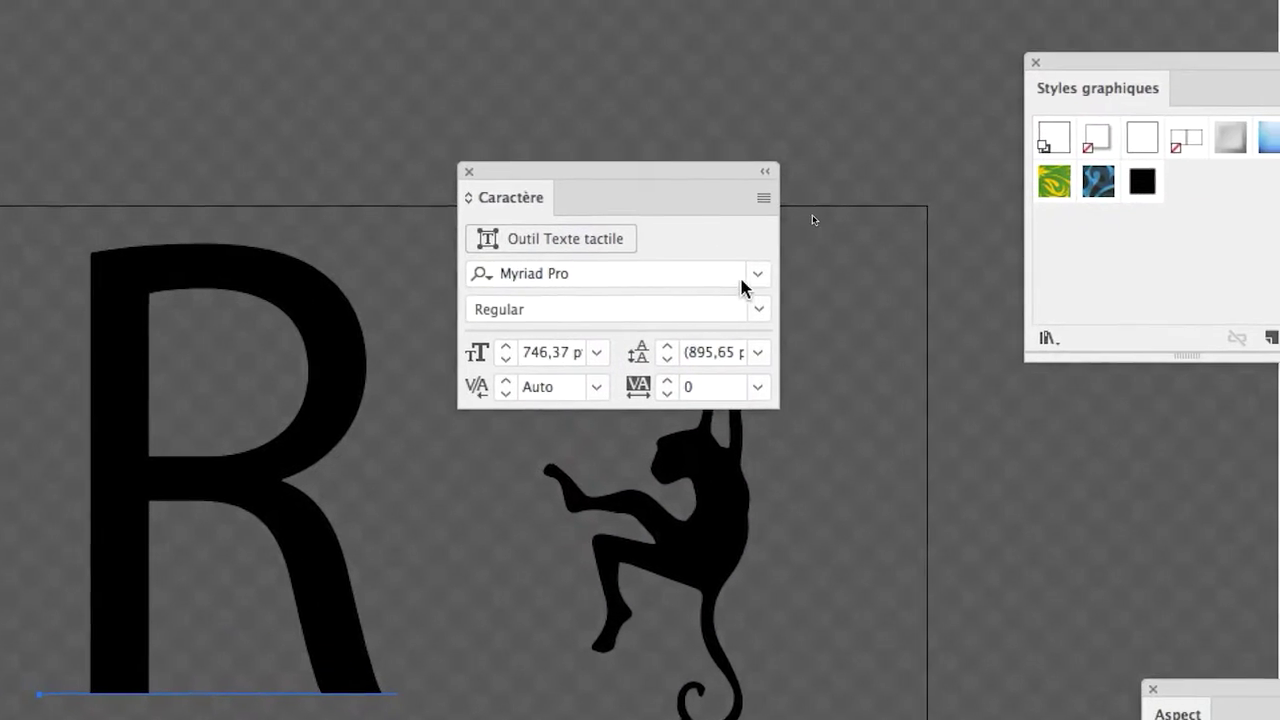
left_click(756, 279)
left_click(748, 280)
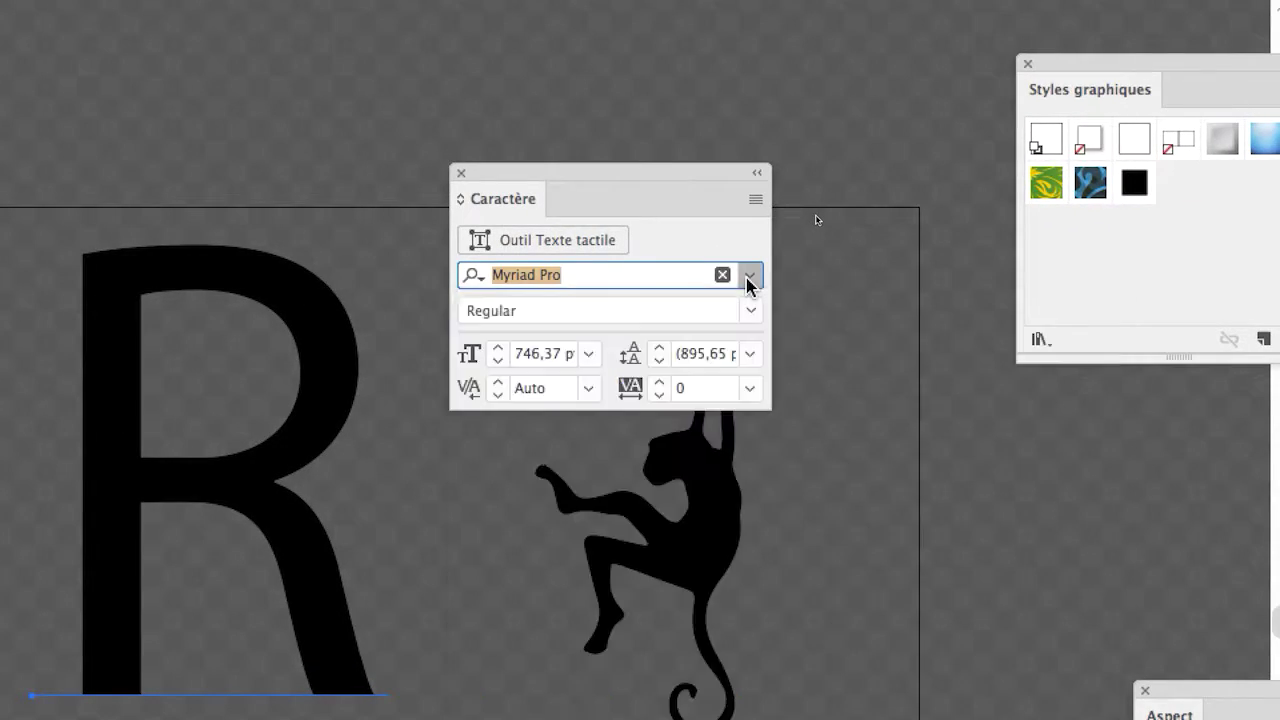
left_click(748, 280)
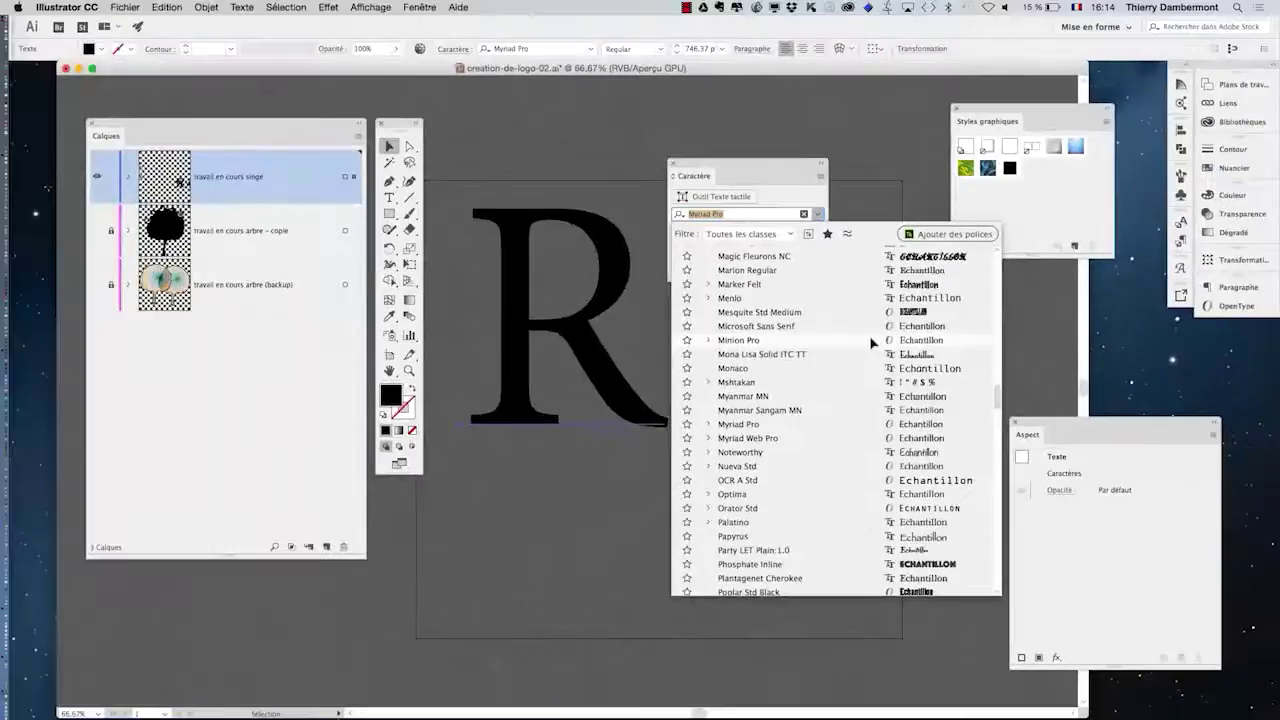
left_click(871, 342)
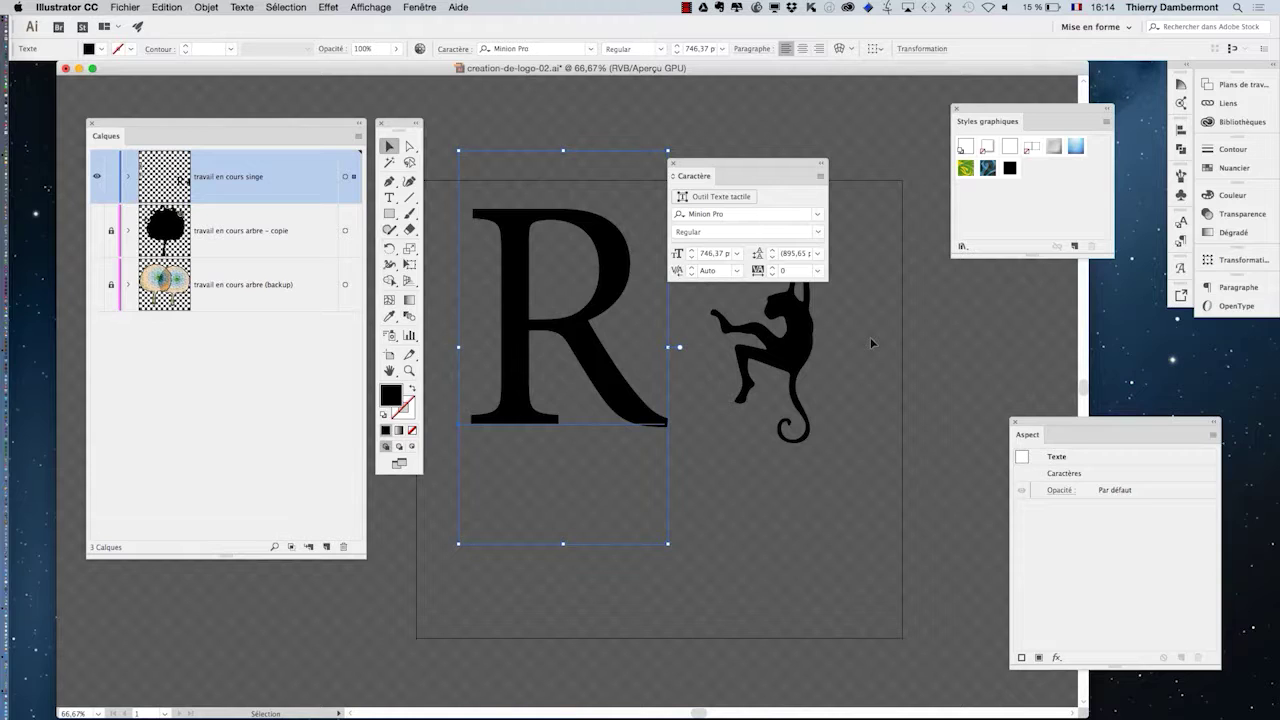
- Clear the Character settings away from the monkey, shift the letter R slightly right, and place the monkey beneath its right leg
left_click_drag(757, 170, 957, 314)
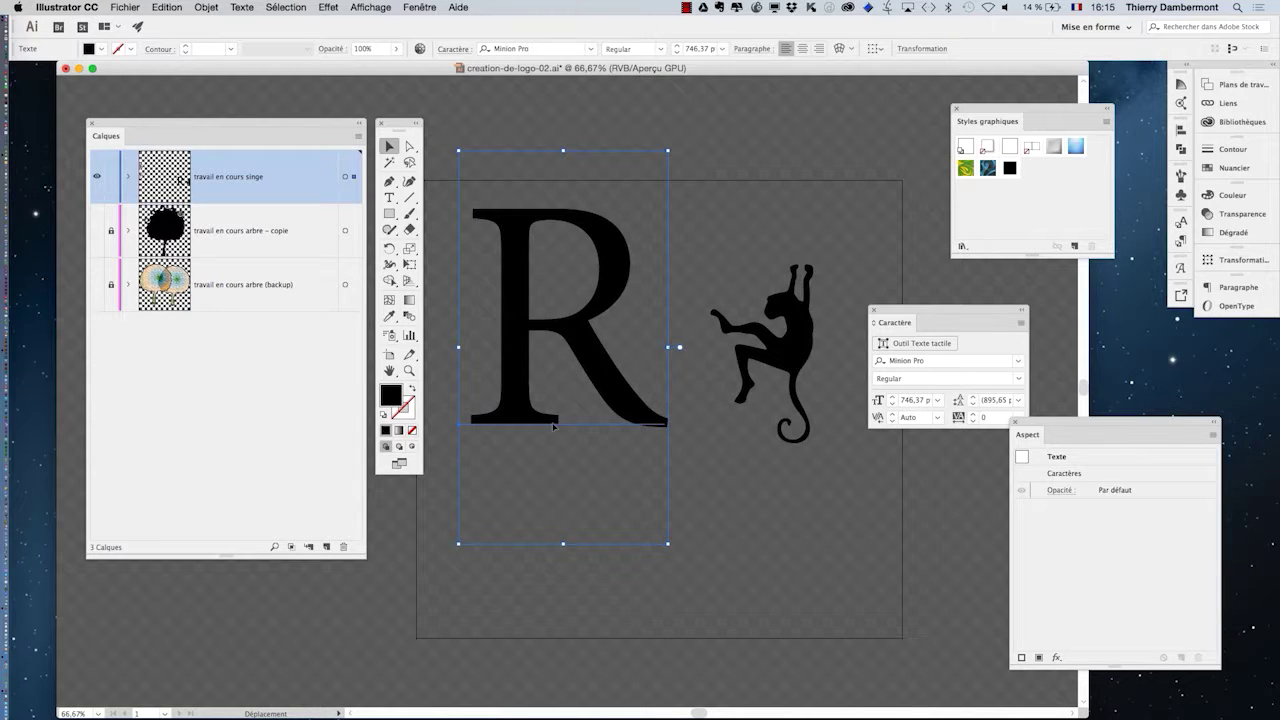
left_click_drag(550, 427, 592, 433)
left_click_drag(806, 344, 691, 481)
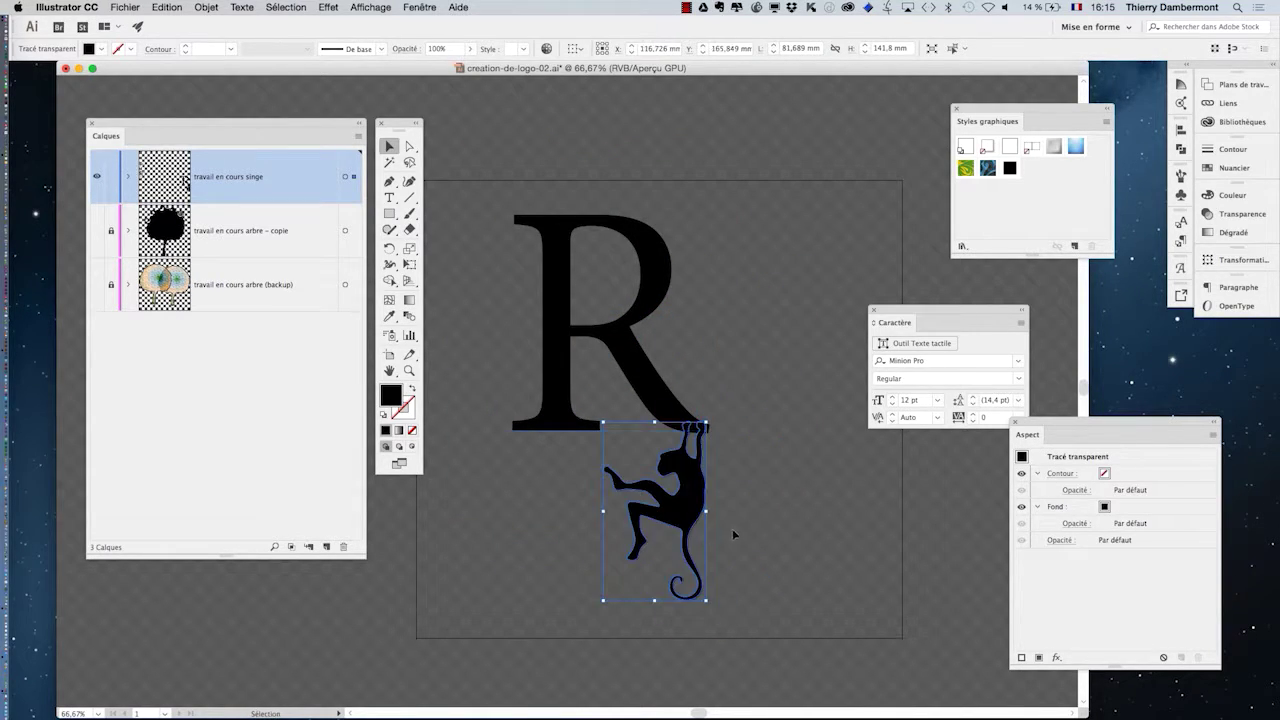
left_click(751, 519)
left_click(690, 424)
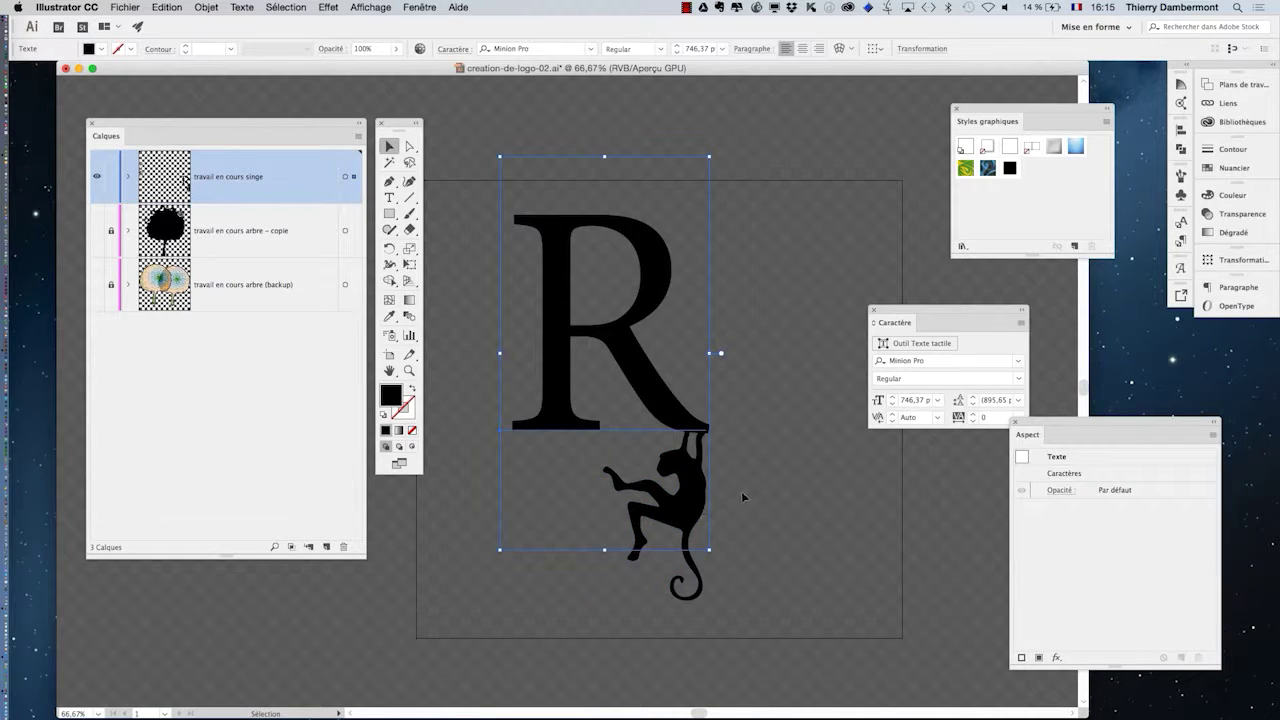
- Nudge the monkey up and slightly left so its hands grip the end of the R's right leg
left_click(694, 571)
left_click_drag(694, 571, 690, 558)
left_click(753, 558)
scroll(725, 446, "up", 2)
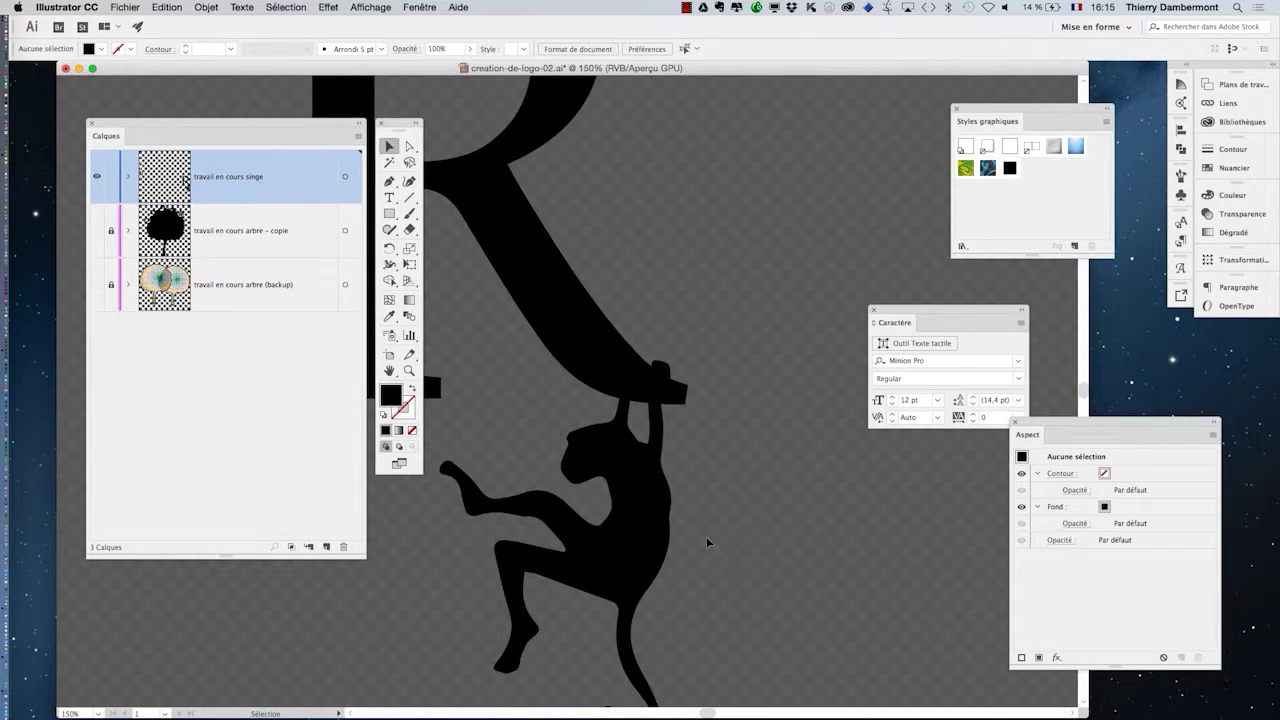
scroll(706, 542, "down", 2)
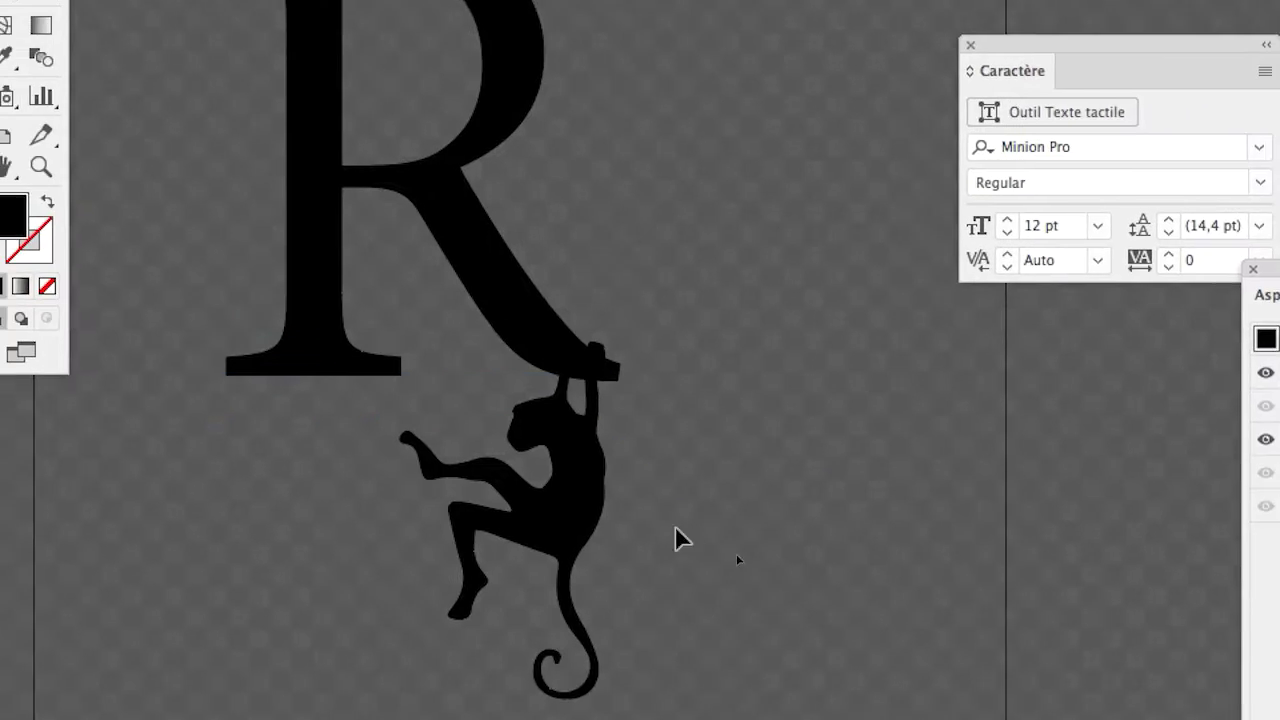
- Try hanging the monkey from the right end of the serif under the R's vertical stem
left_click(752, 659)
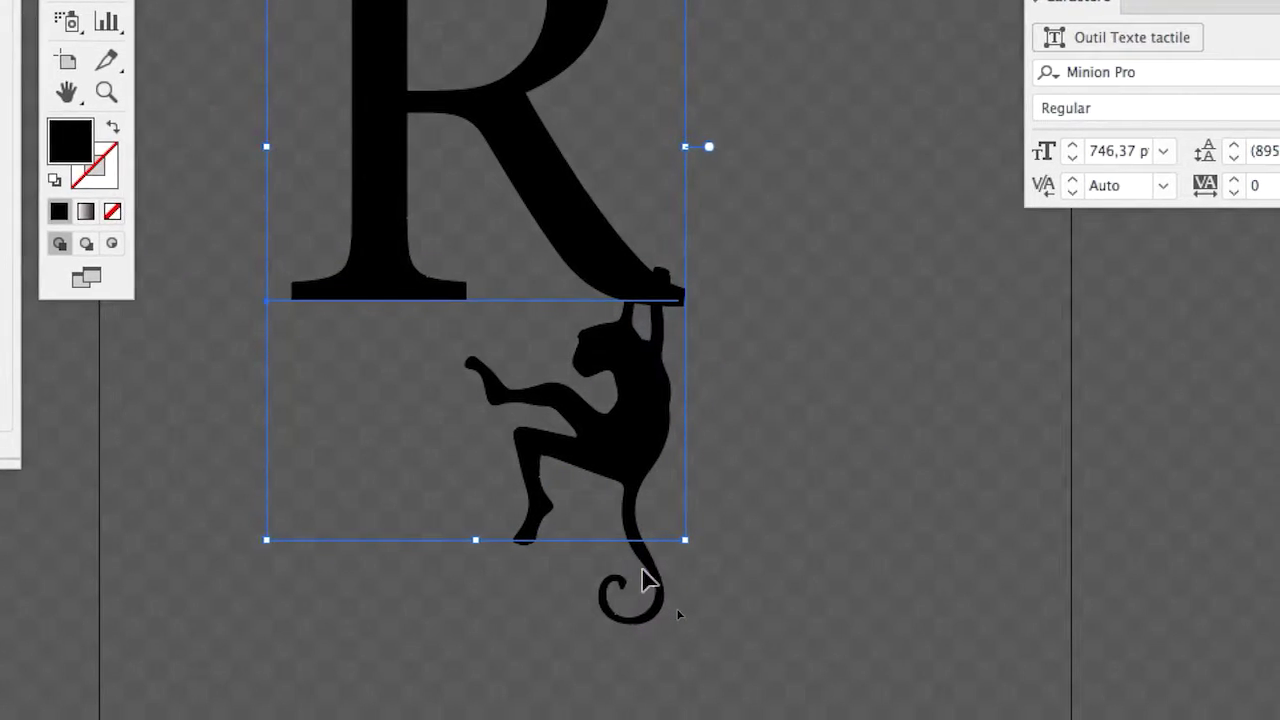
left_click(676, 650)
left_click_drag(676, 650, 593, 618)
left_click_drag(617, 570, 489, 592)
left_click(658, 578)
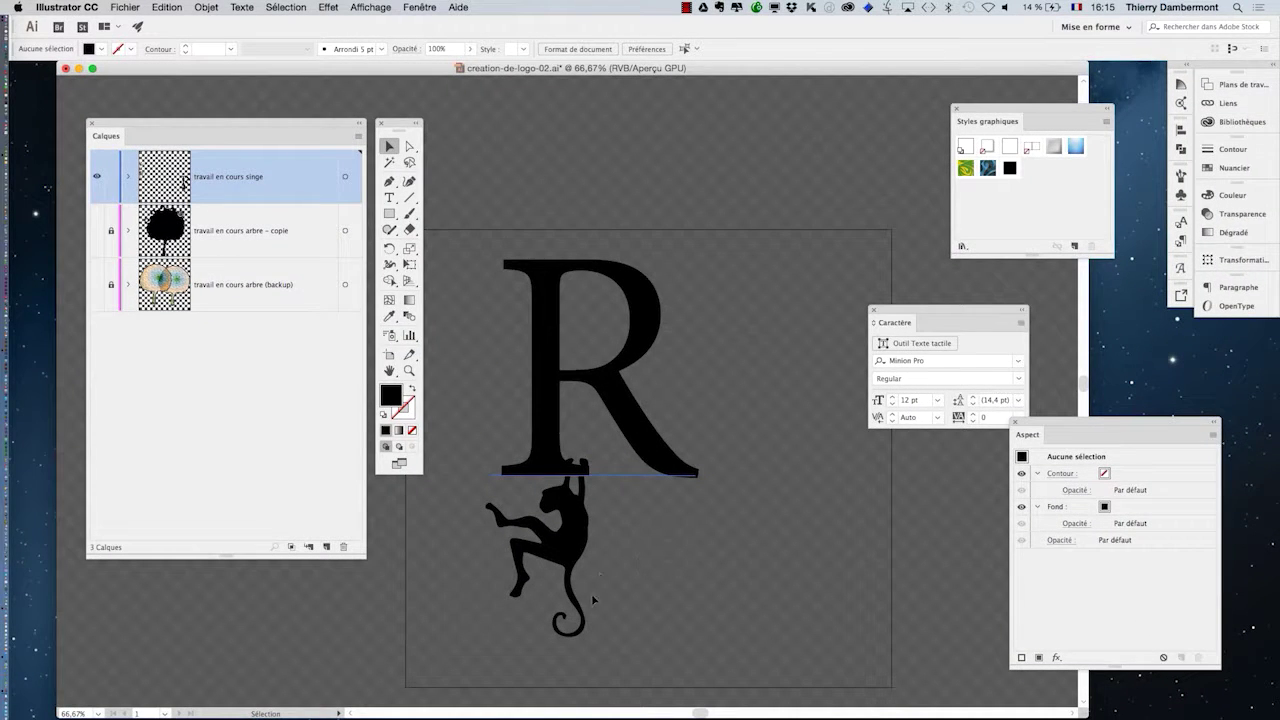
left_click(559, 601)
left_click_drag(574, 598, 564, 607)
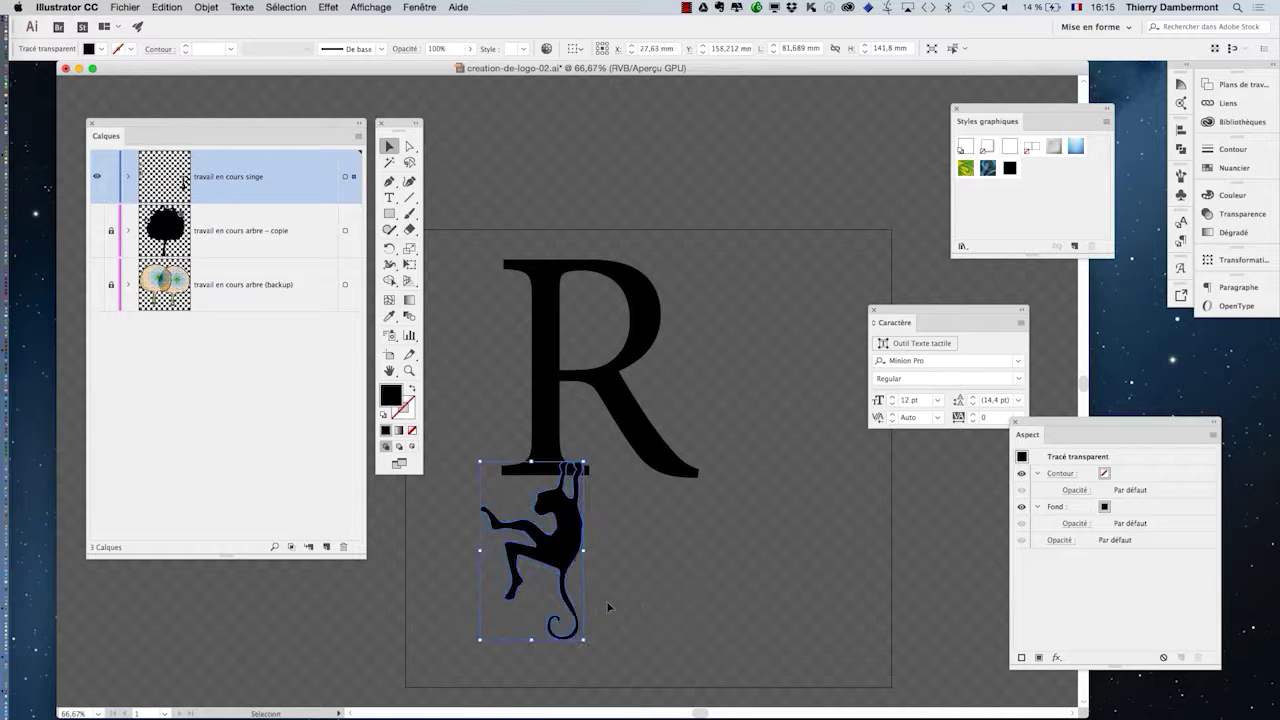
left_click(627, 608)
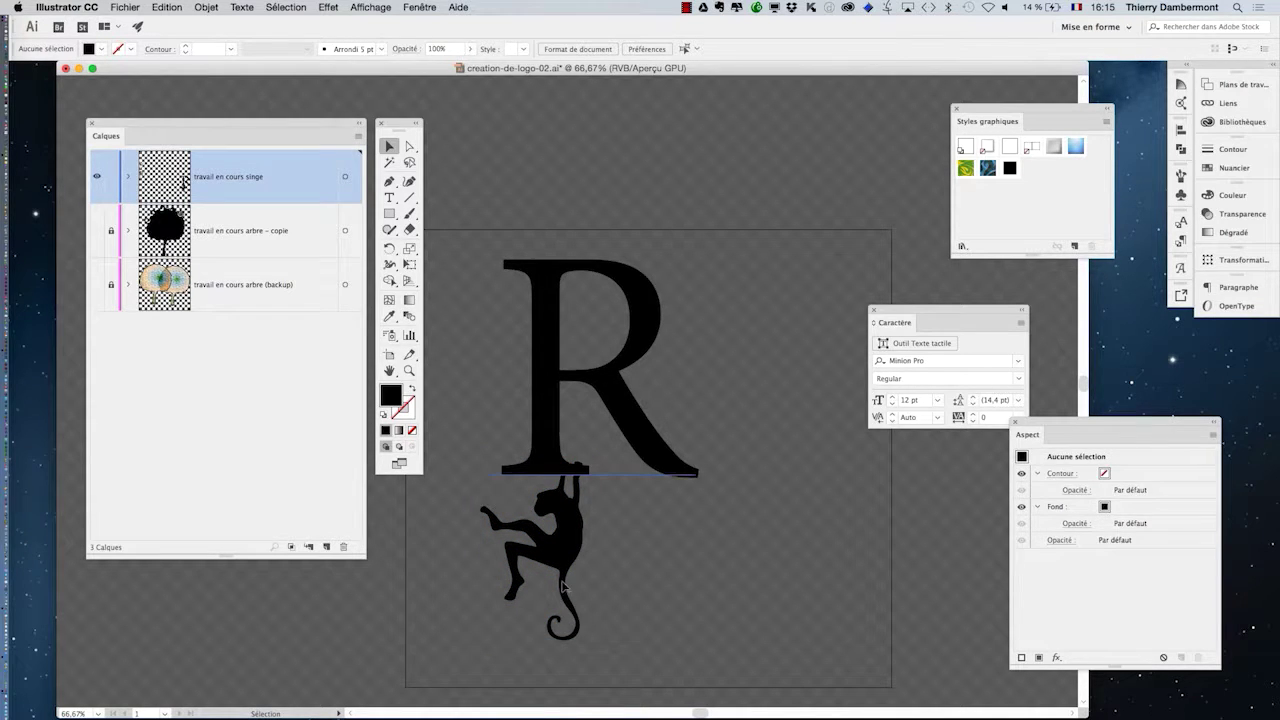
- Move the monkey back to hang from the end of the R's right leg and deselect it
left_click(566, 597)
left_click(571, 606)
left_click_drag(571, 606, 688, 605)
left_click(641, 612)
left_click(648, 636)
left_click(743, 614)
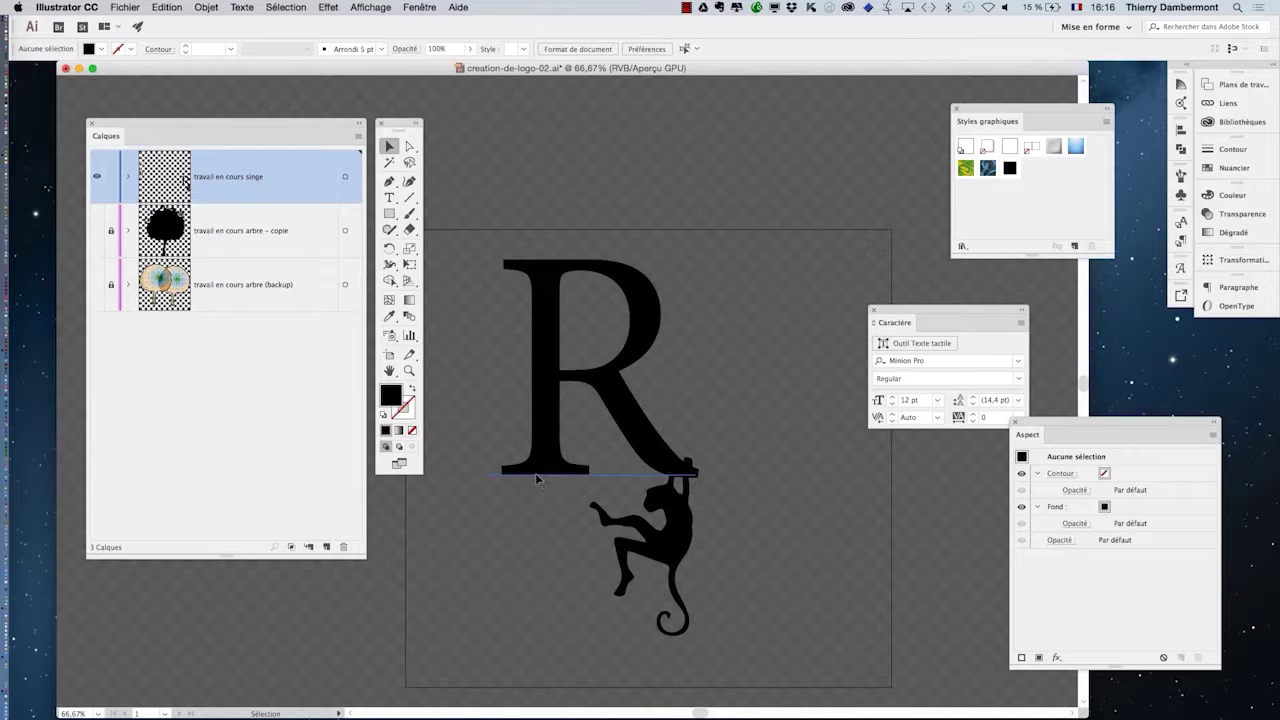
- Select the letter R and the monkey individually, marquee-select both together, and clear the selection
left_click(537, 475)
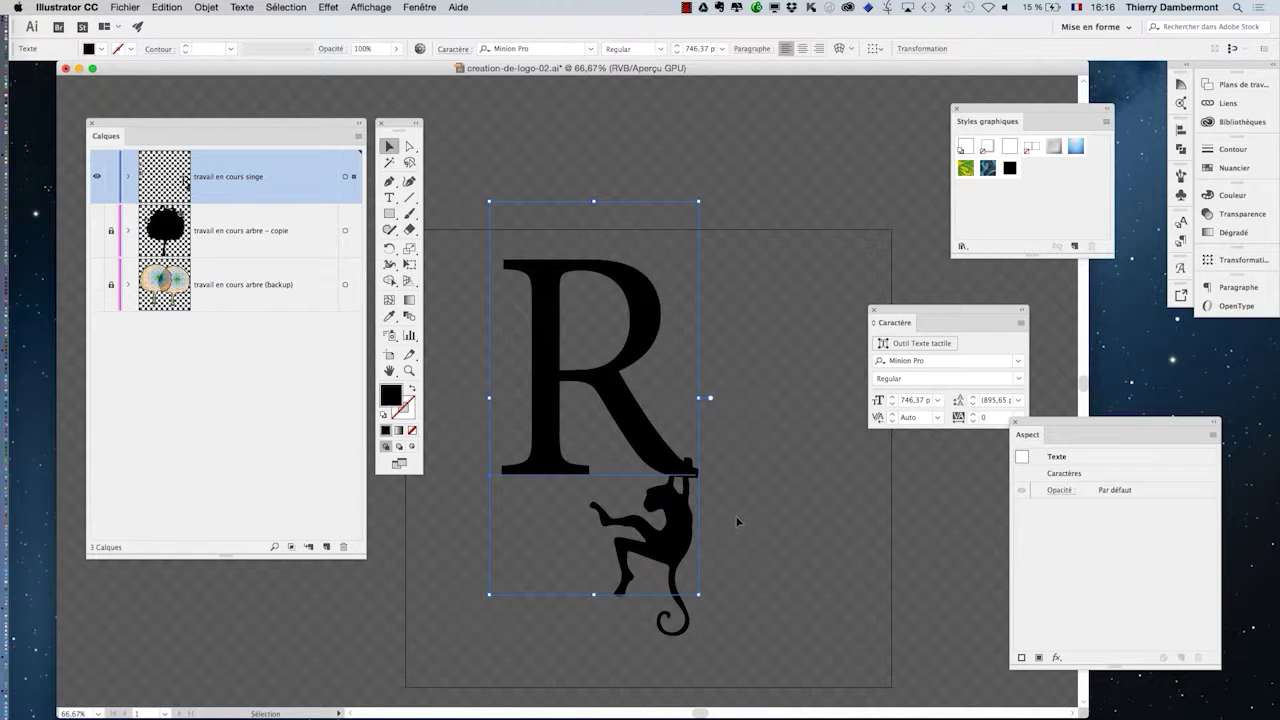
left_click(666, 612)
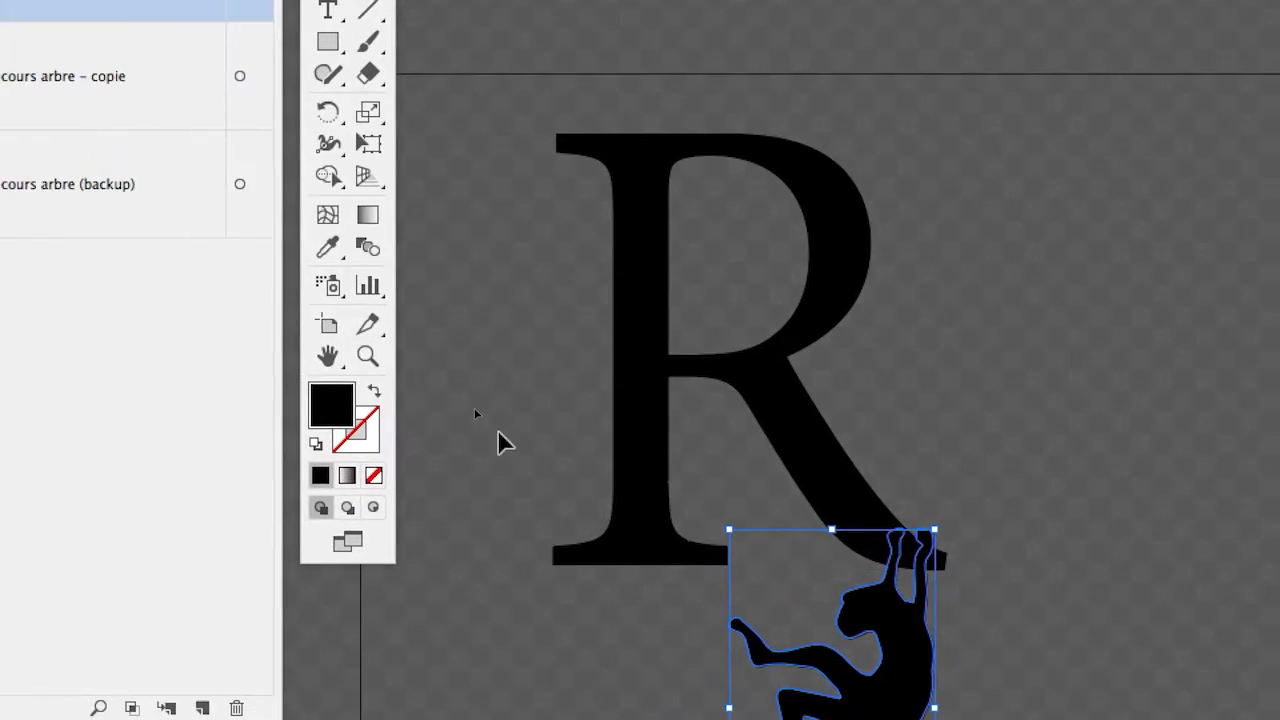
left_click(430, 325)
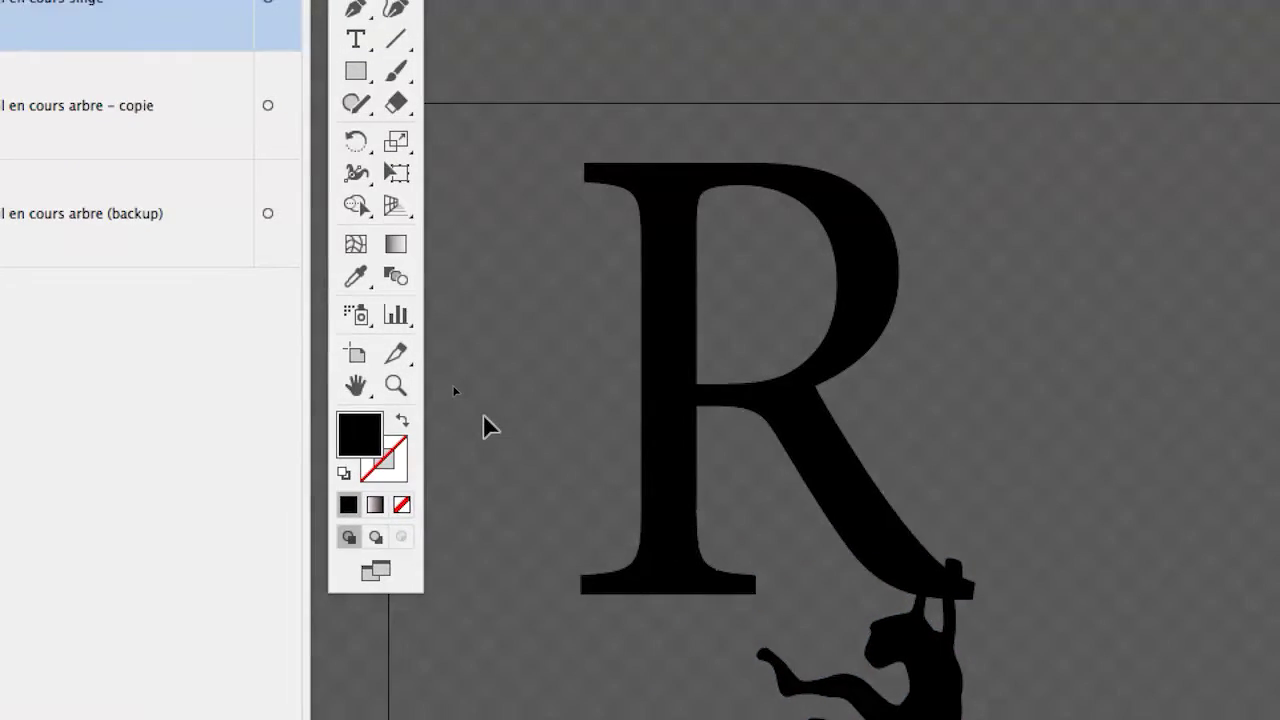
left_click_drag(513, 433, 854, 719)
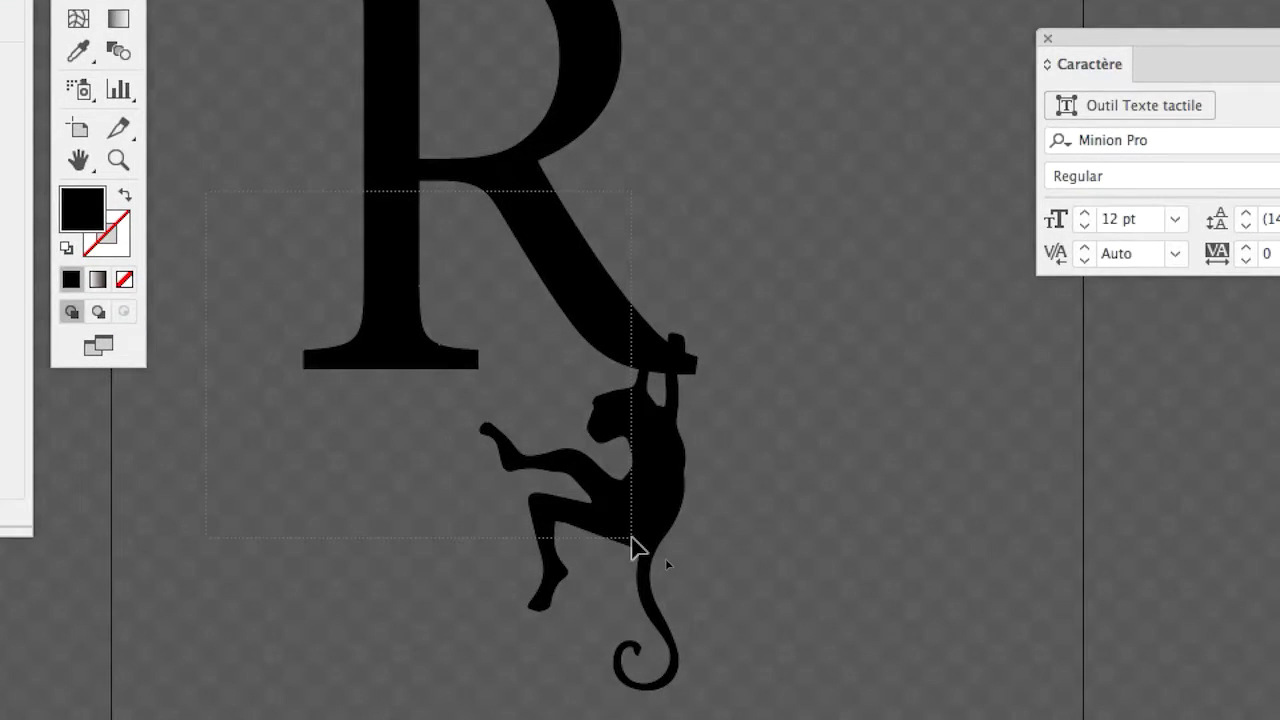
left_click_drag(633, 540, 634, 542)
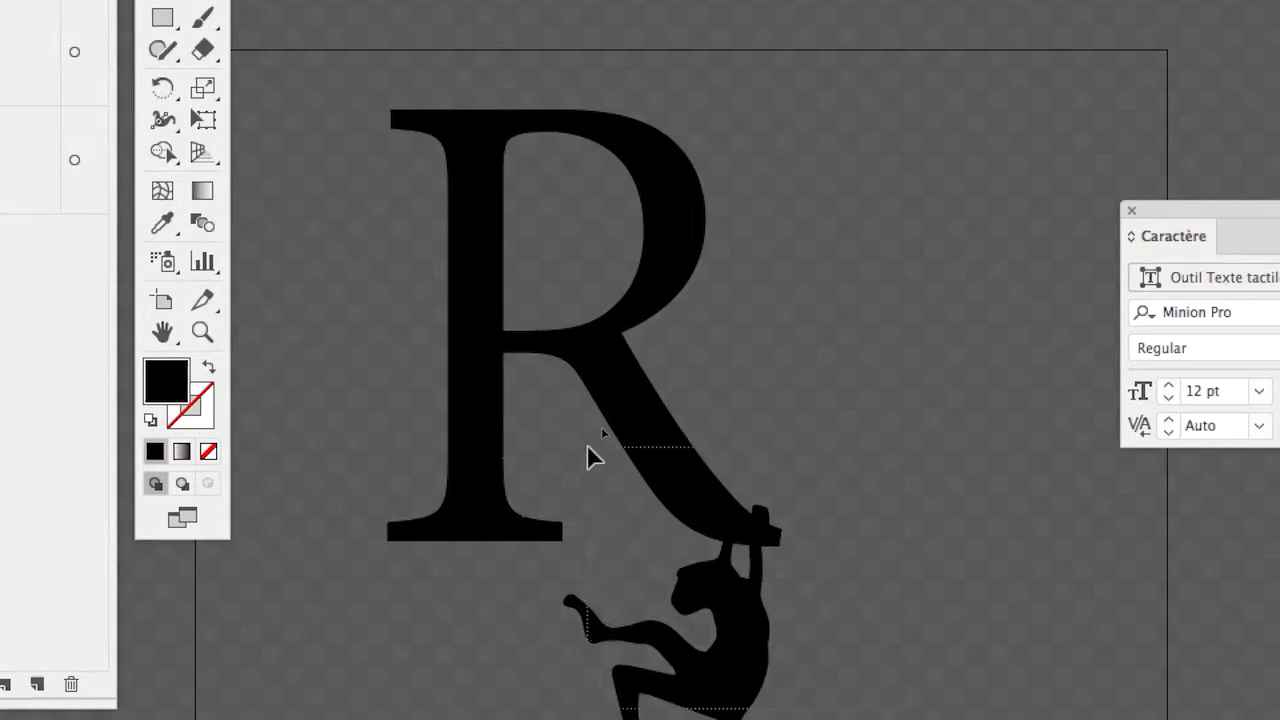
left_click(590, 448)
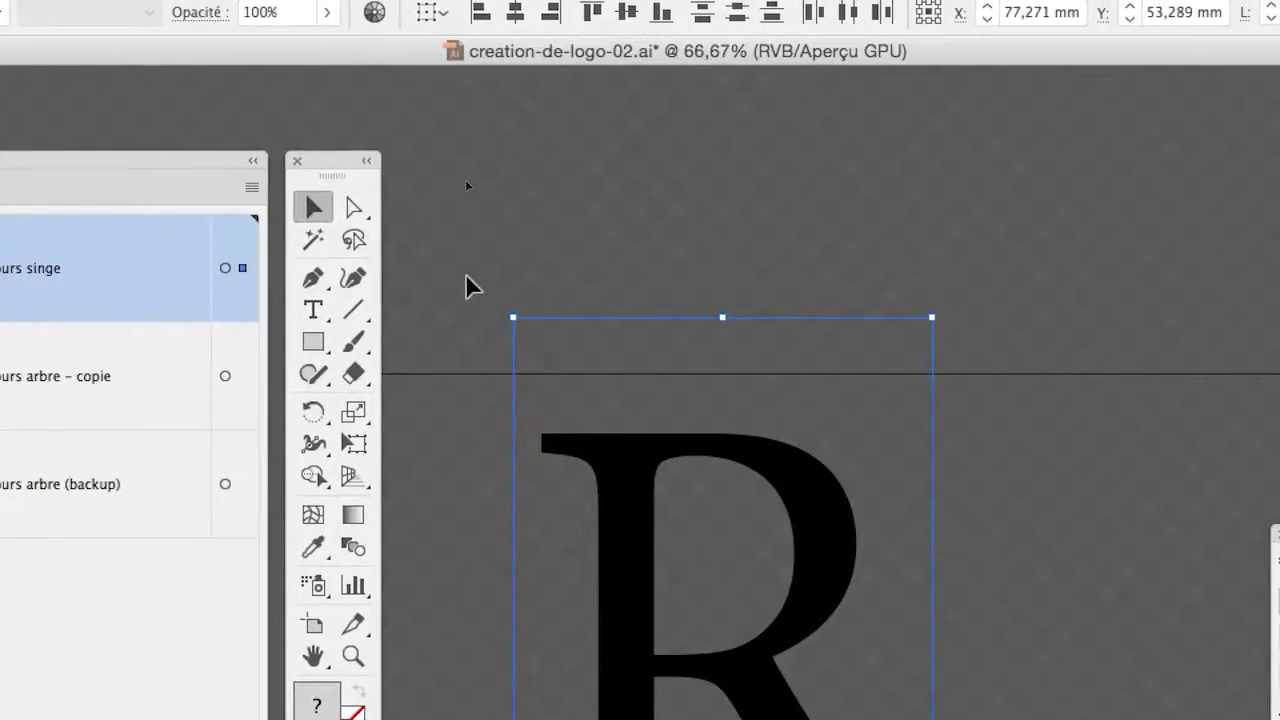
left_click(467, 277)
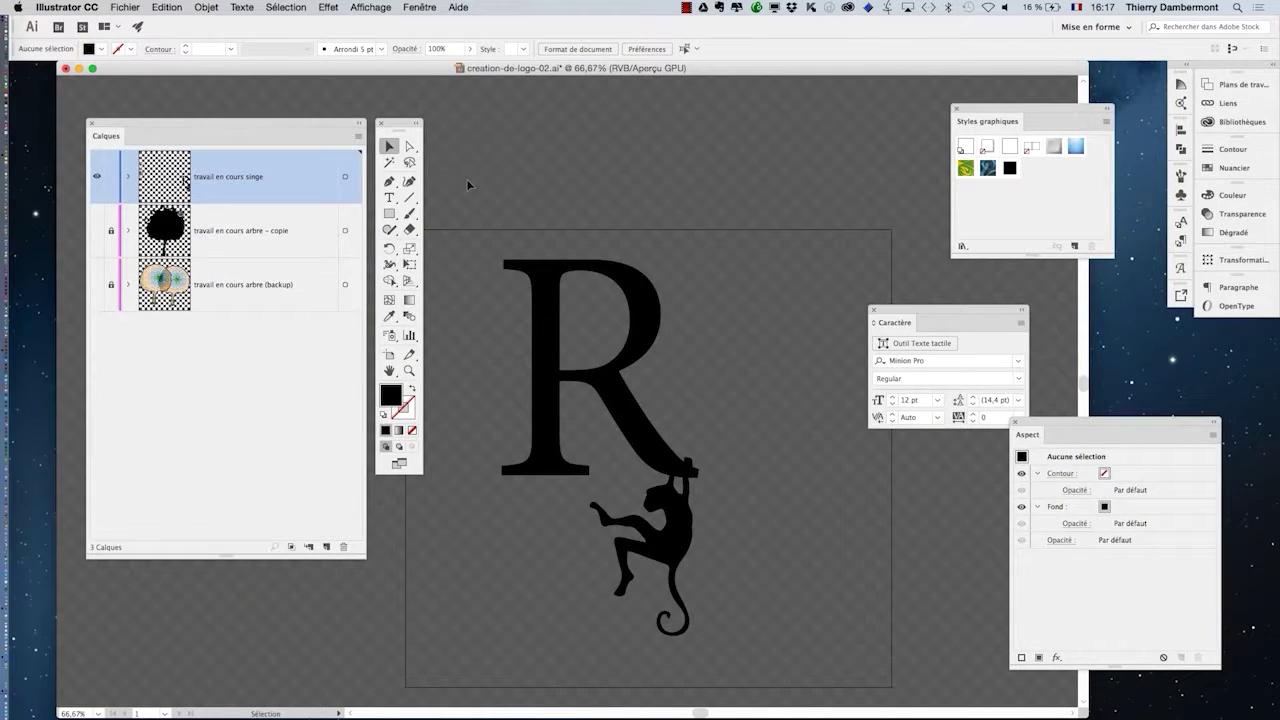
- Look over the two white-outlined monkeys beside the artboard, and return to the R with the hanging monkey
scroll(520, 281, "down", 2)
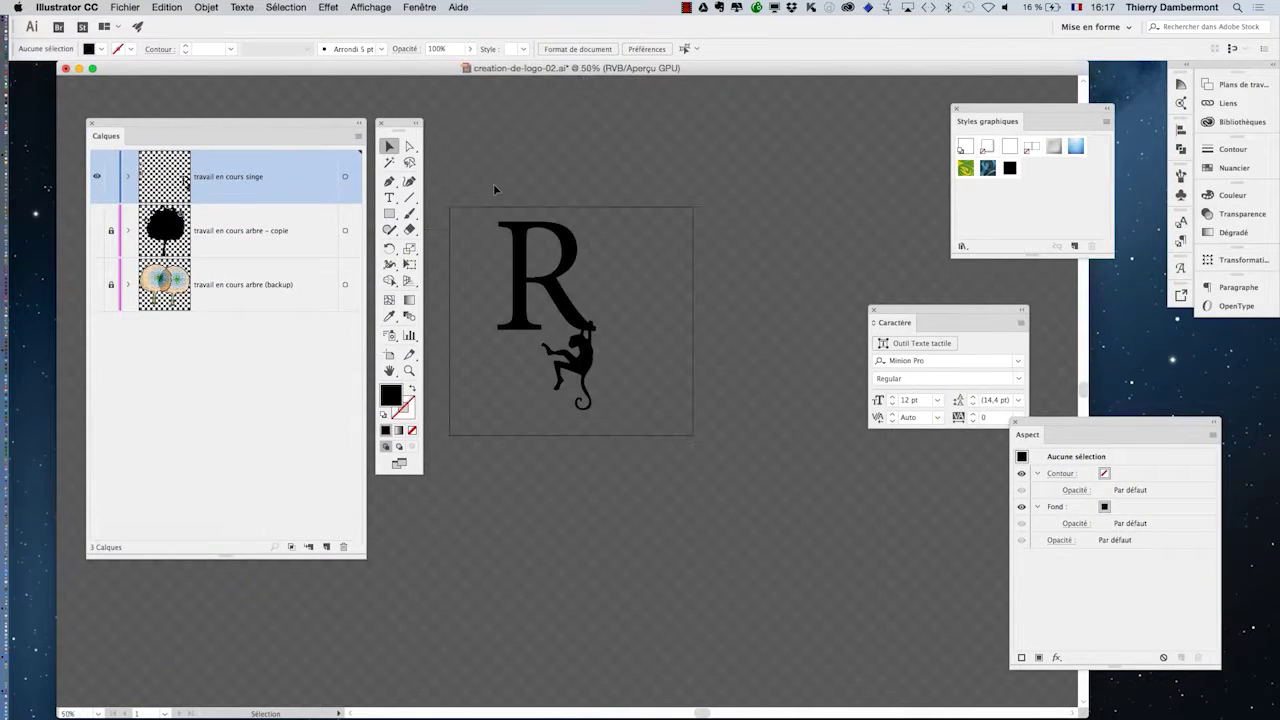
scroll(493, 183, "down", 1)
scroll(894, 580, "left", 10)
scroll(894, 580, "up", 5)
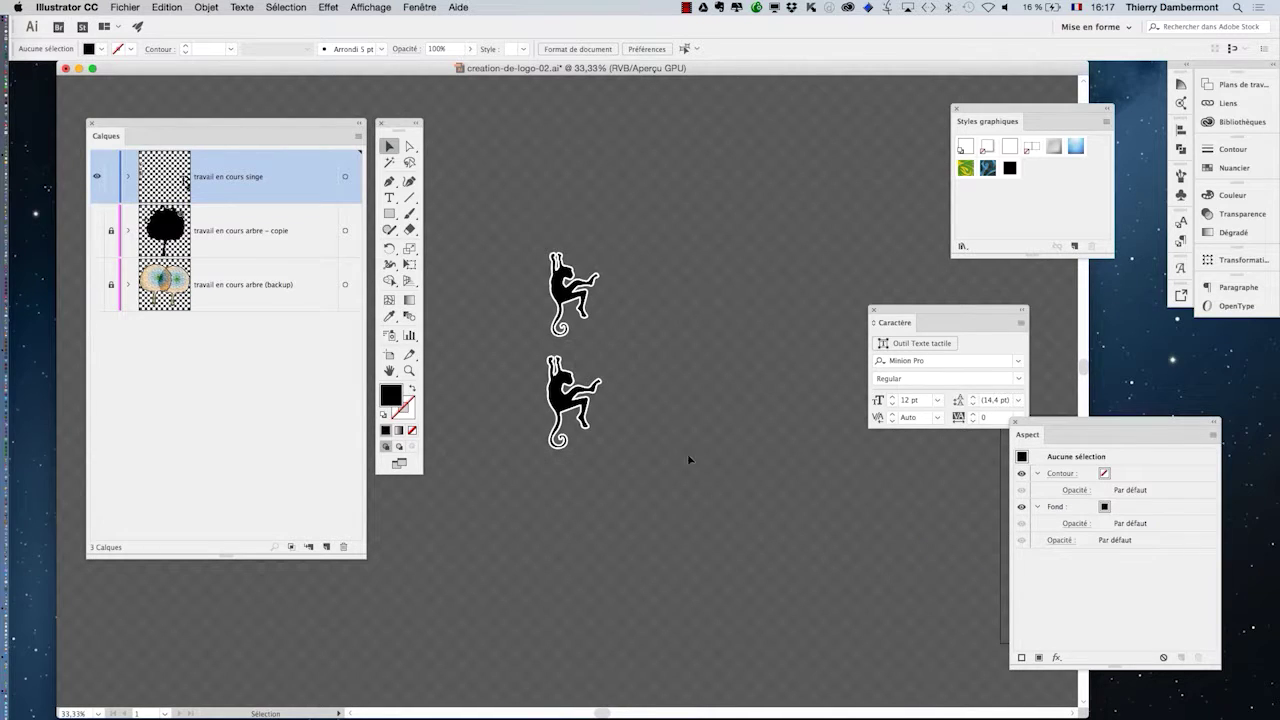
scroll(632, 268, "right", 10)
scroll(600, 400, "down", 4)
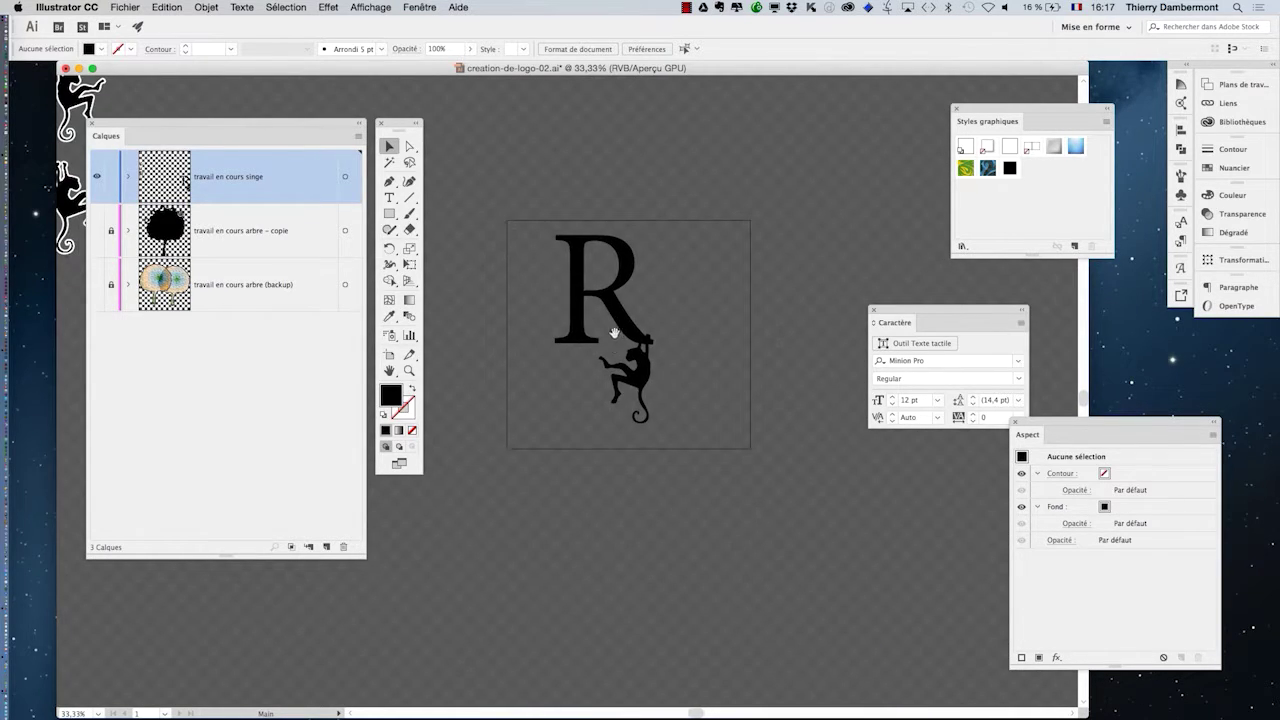
scroll(607, 305, "up", 2)
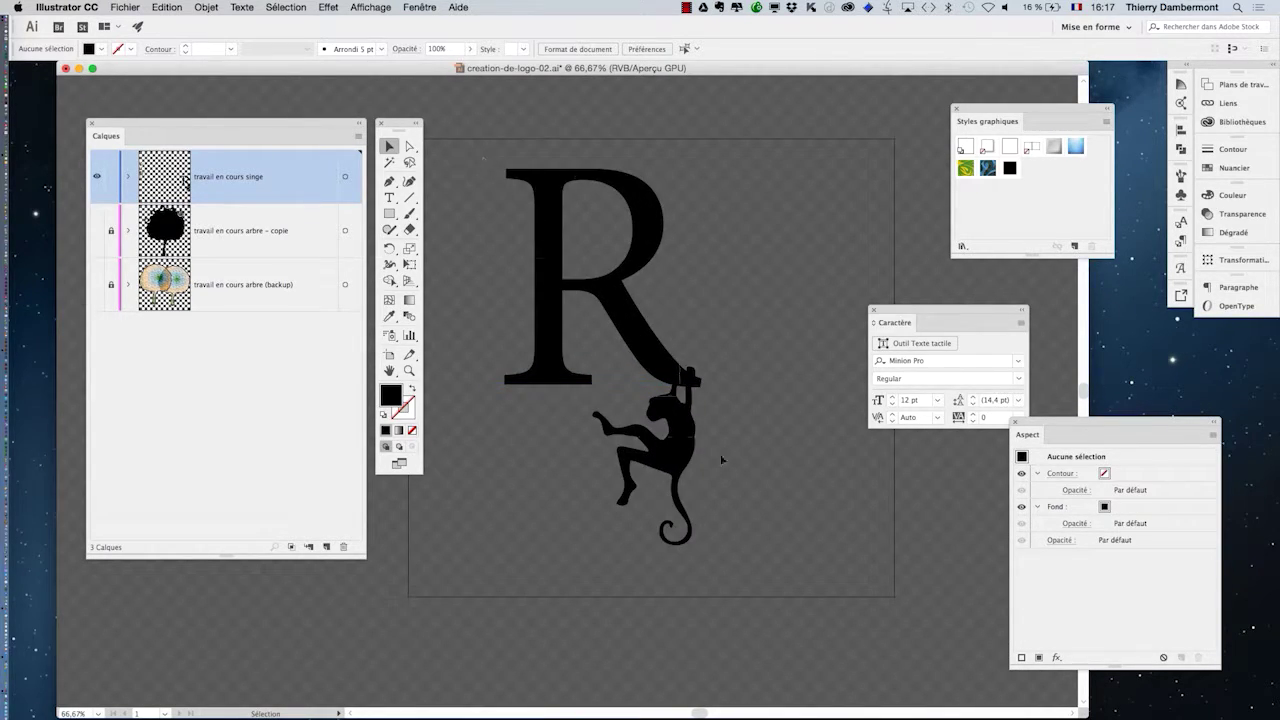
- Select the R and the hanging monkey, and lock the two spare monkeys inside the "travail en cours singe" layer
key("super+a")
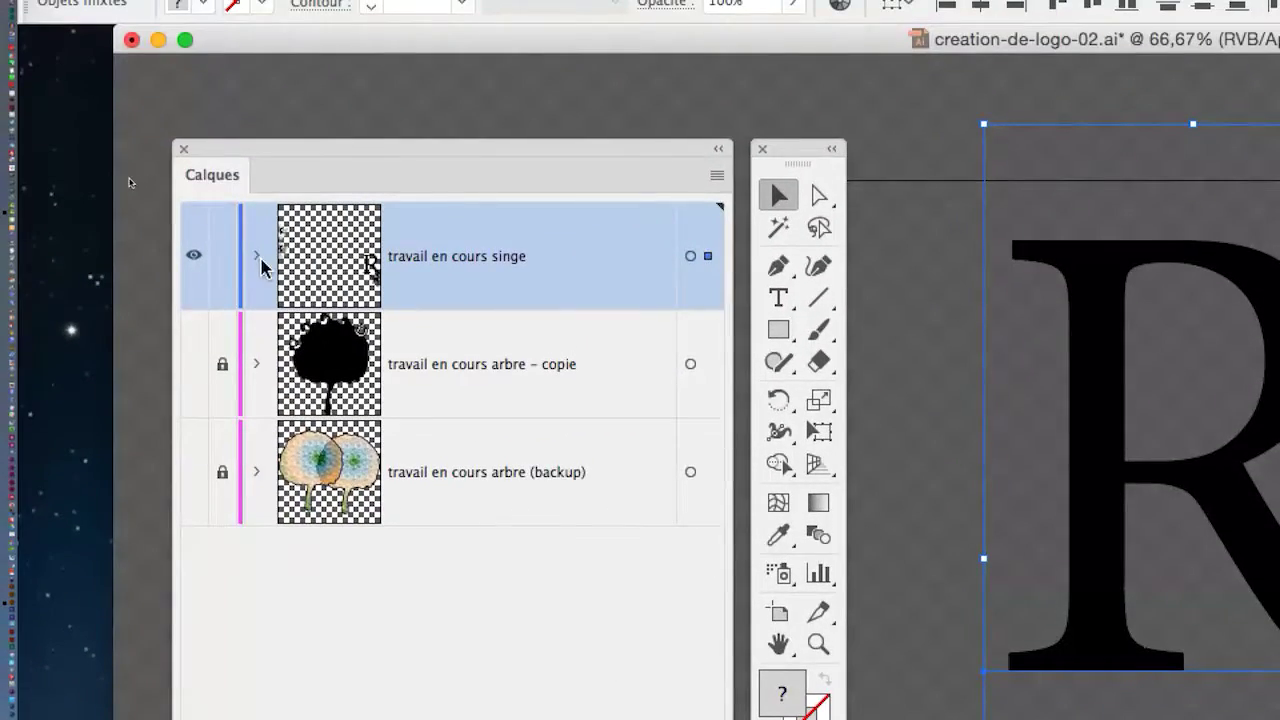
left_click(259, 262)
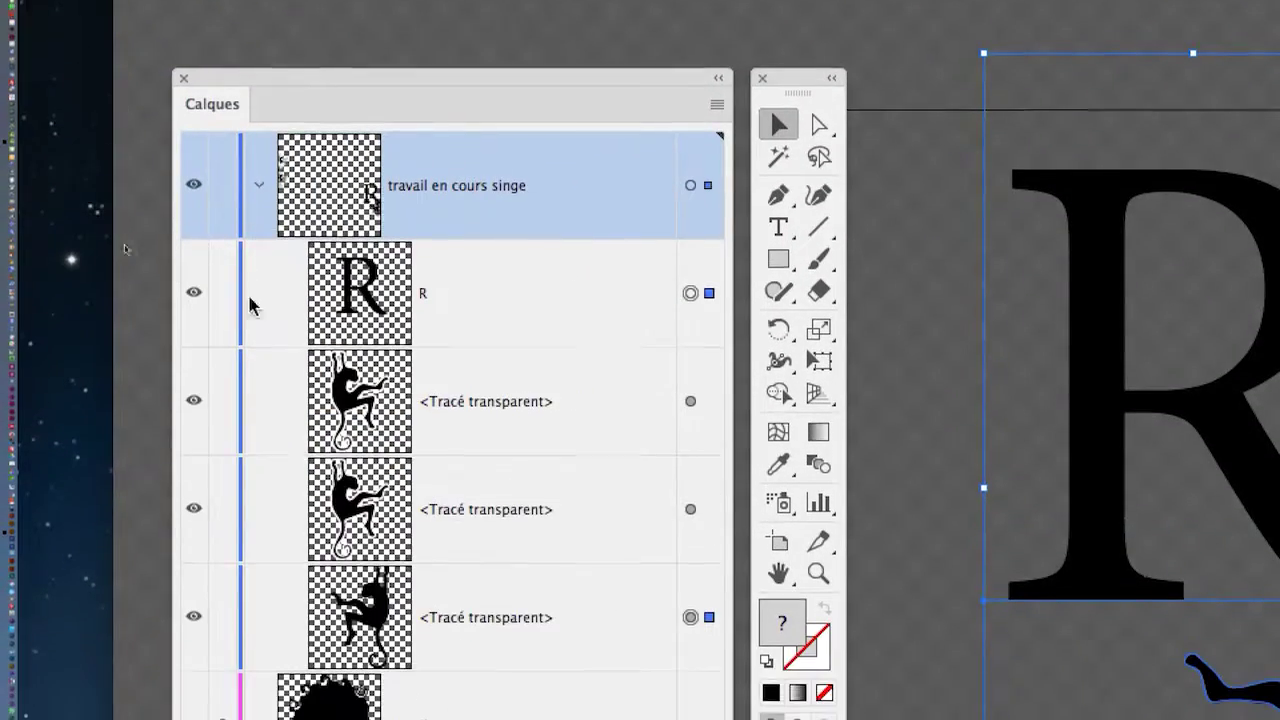
left_click(224, 340)
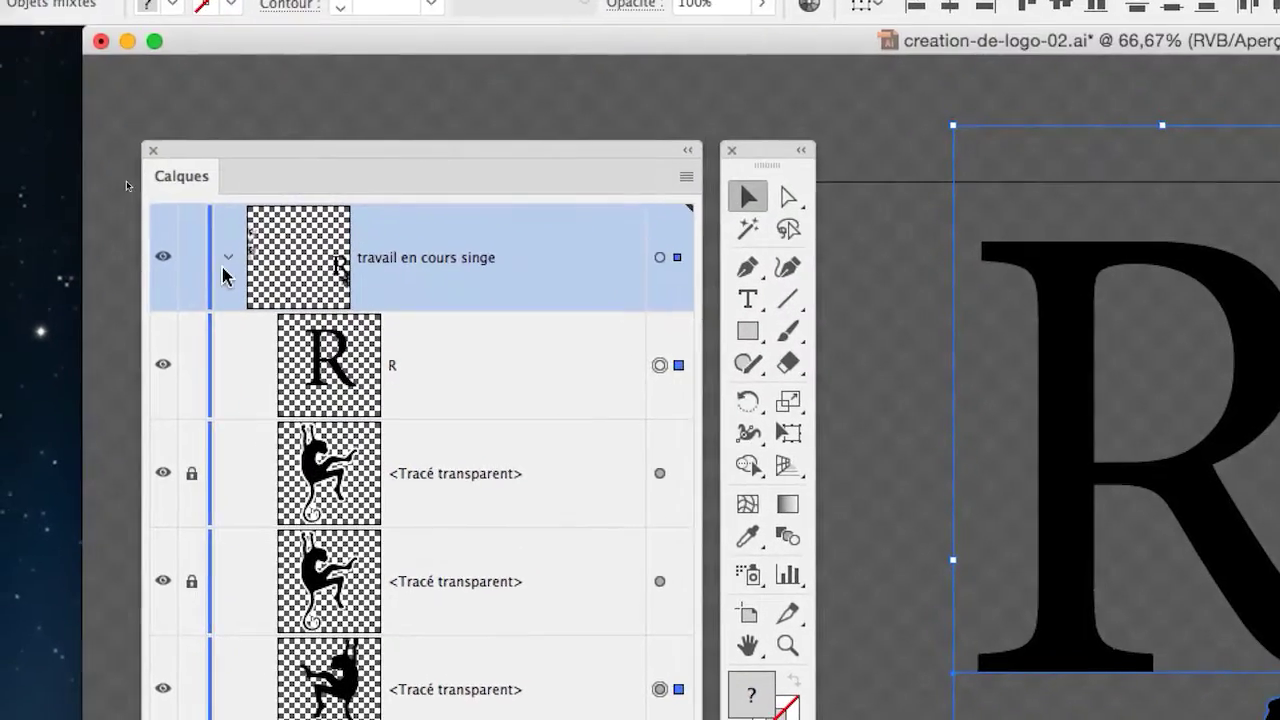
left_click(225, 265)
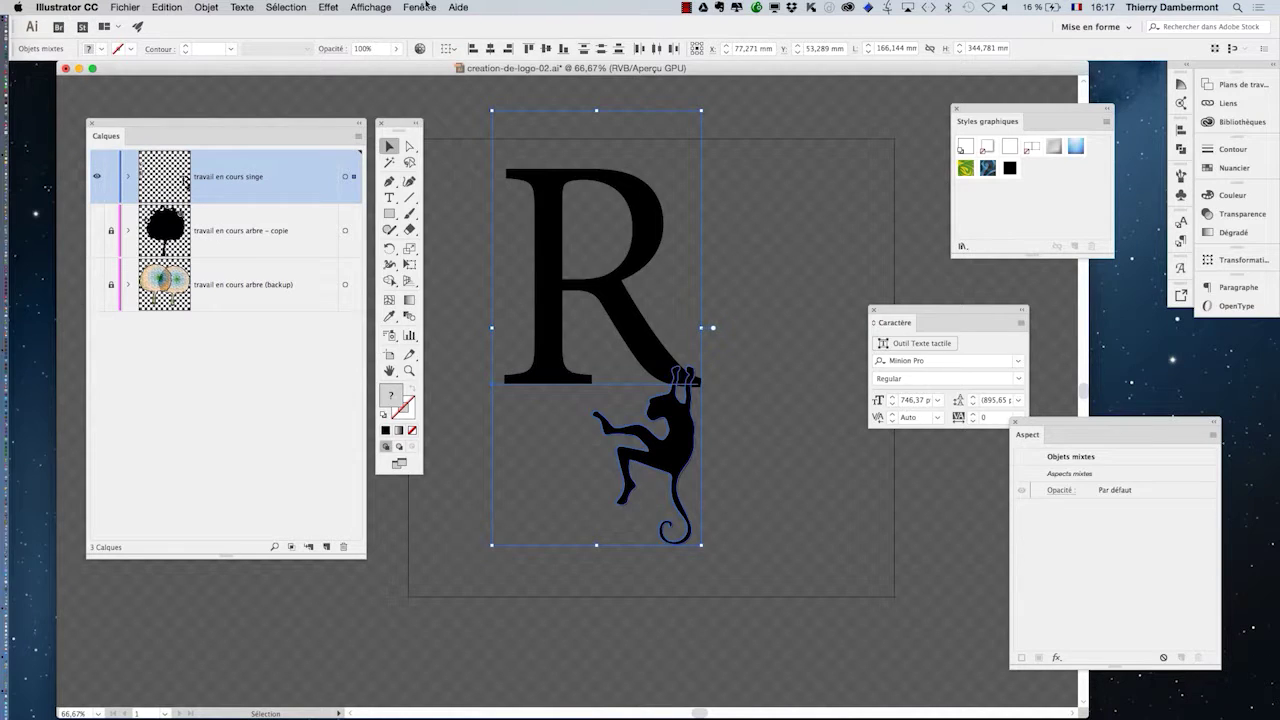
- Display the Pathfinder options and place them beside the letter R, with the Selection tool active
left_click(426, 7)
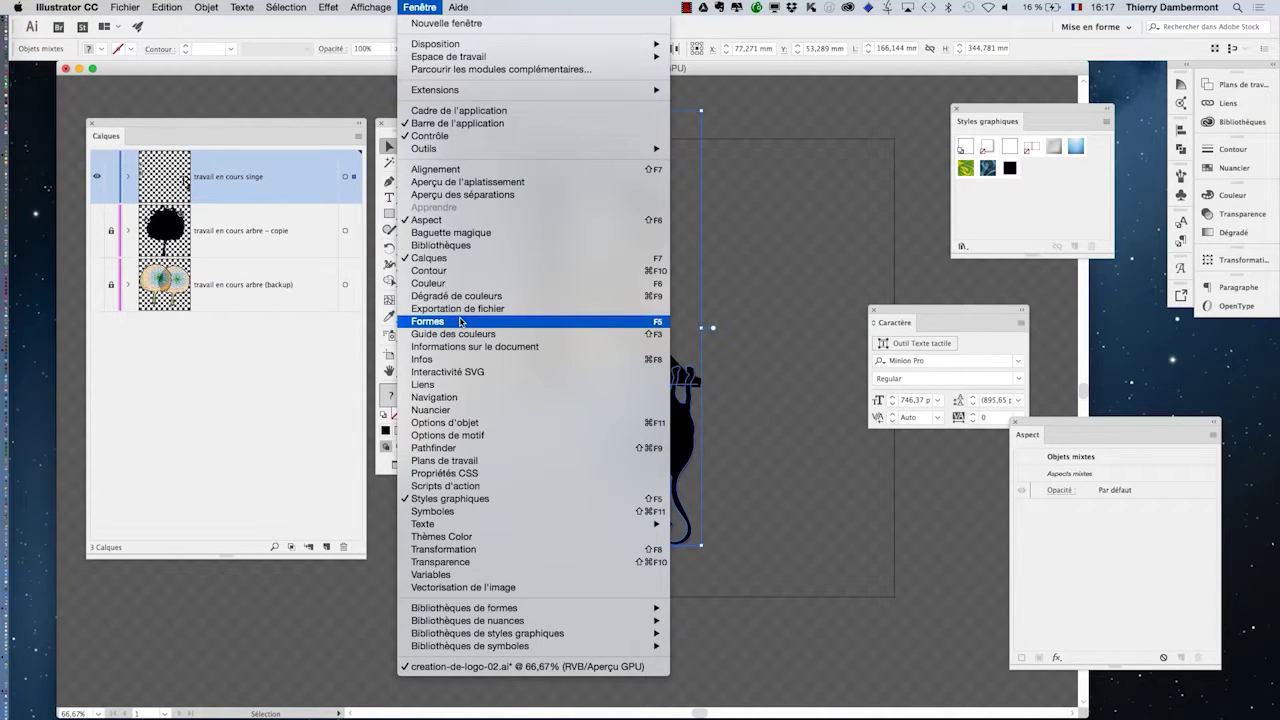
left_click(498, 458)
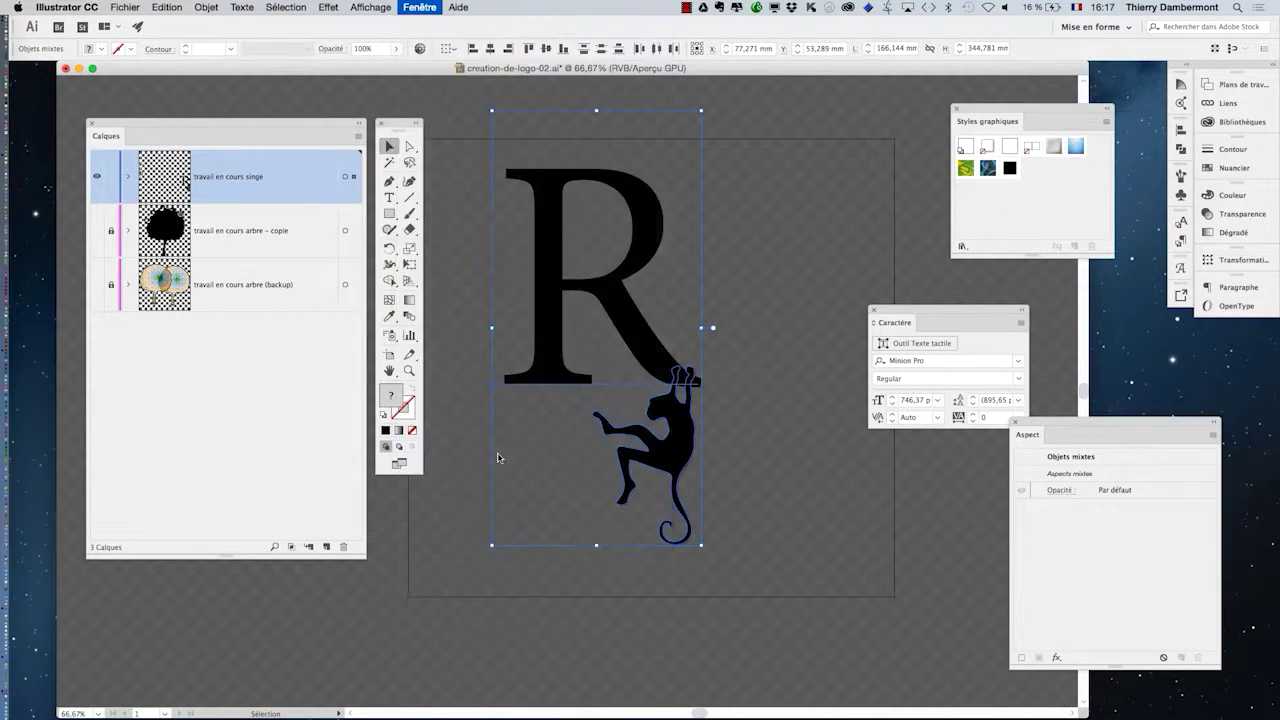
left_click_drag(1062, 124, 755, 214)
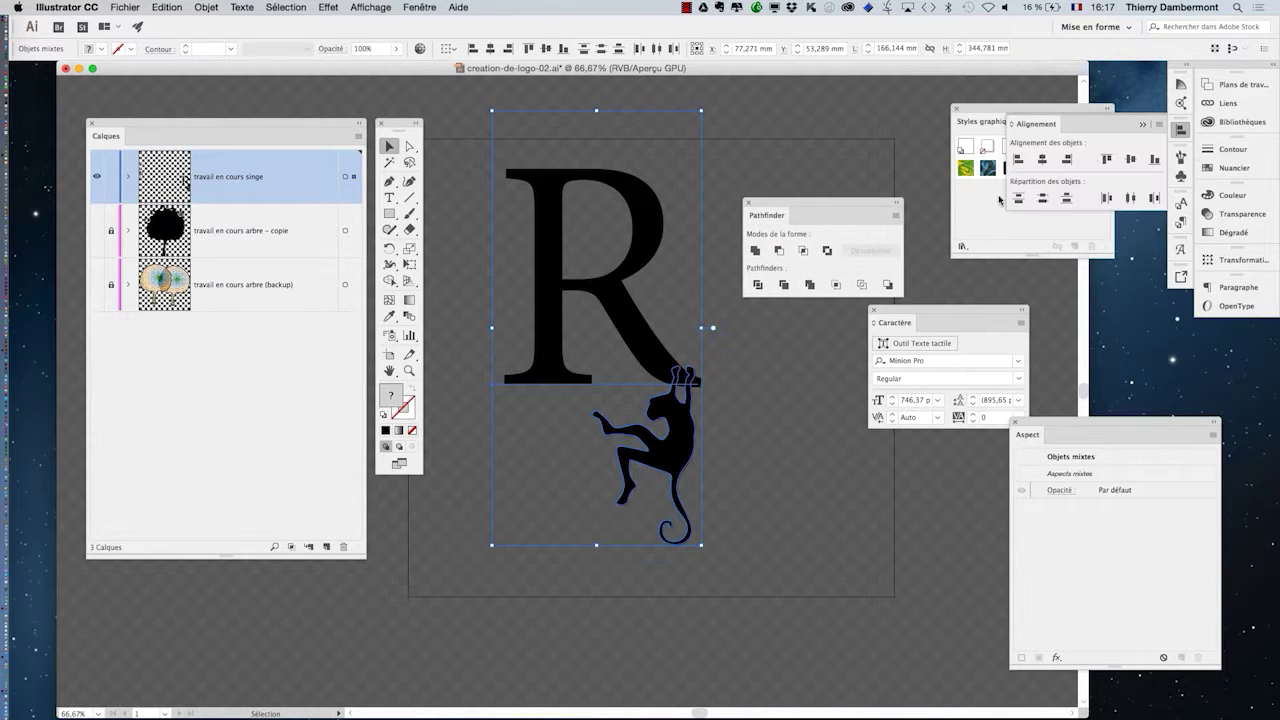
left_click(1145, 125)
left_click_drag(834, 210, 816, 250)
key("a")
key("v")
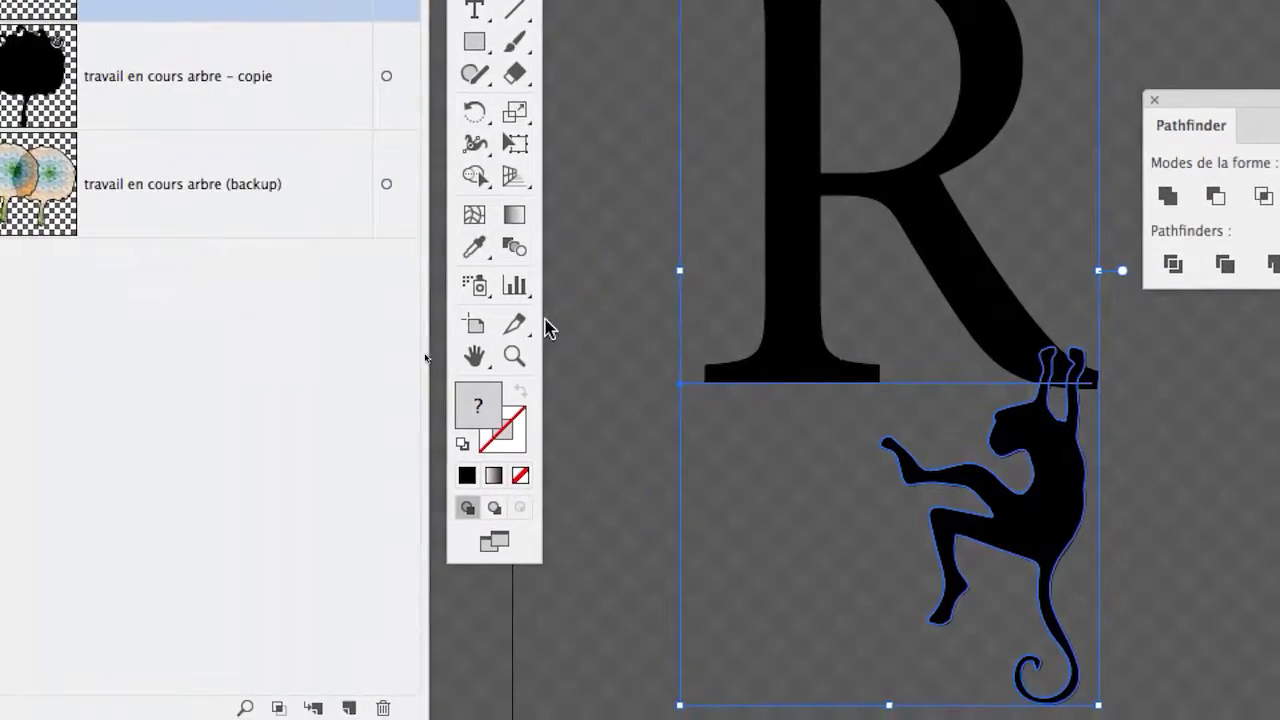
- Select only the live text R, convert it to outlines with Vectoriser, and deselect it
left_click(182, 414)
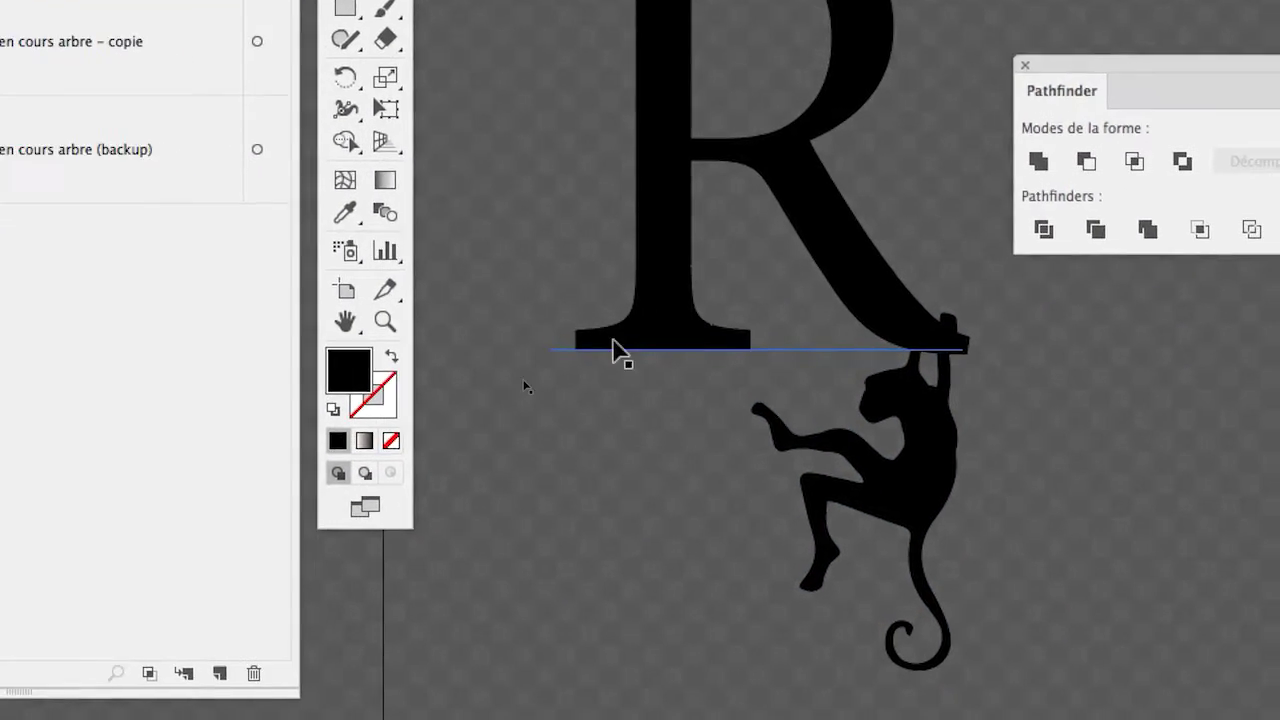
left_click(613, 350)
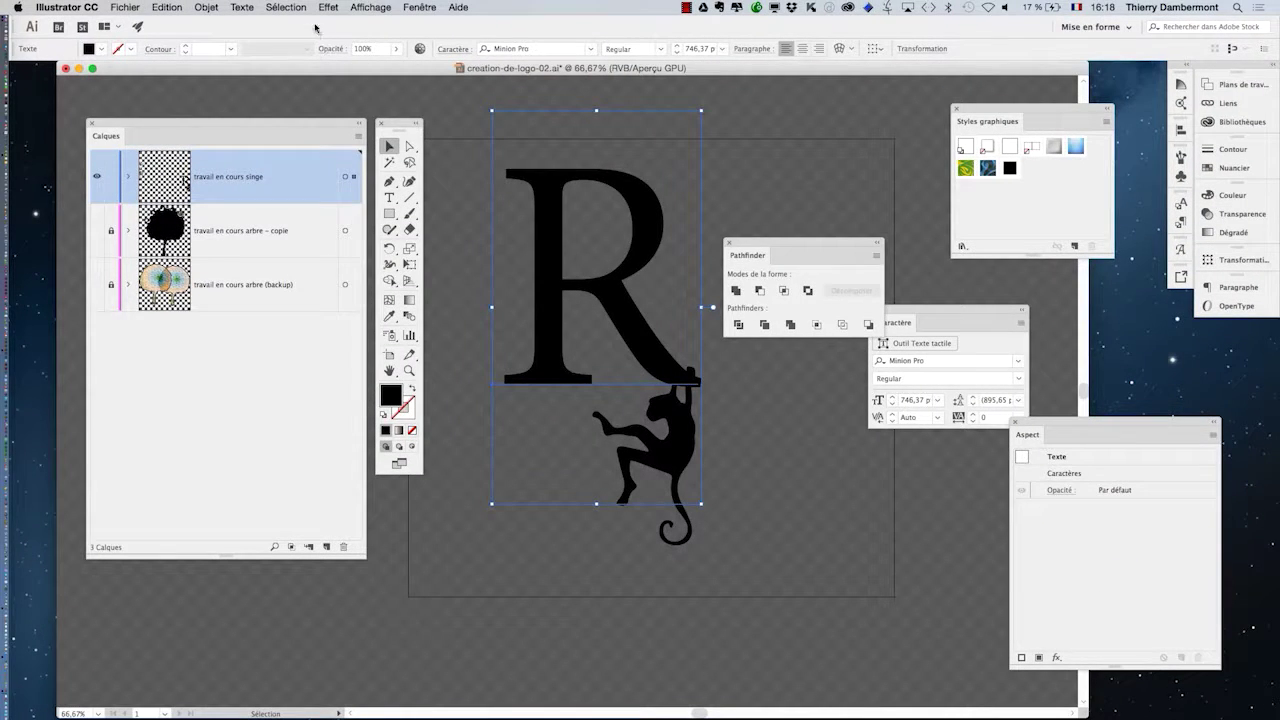
left_click_drag(768, 244, 768, 173)
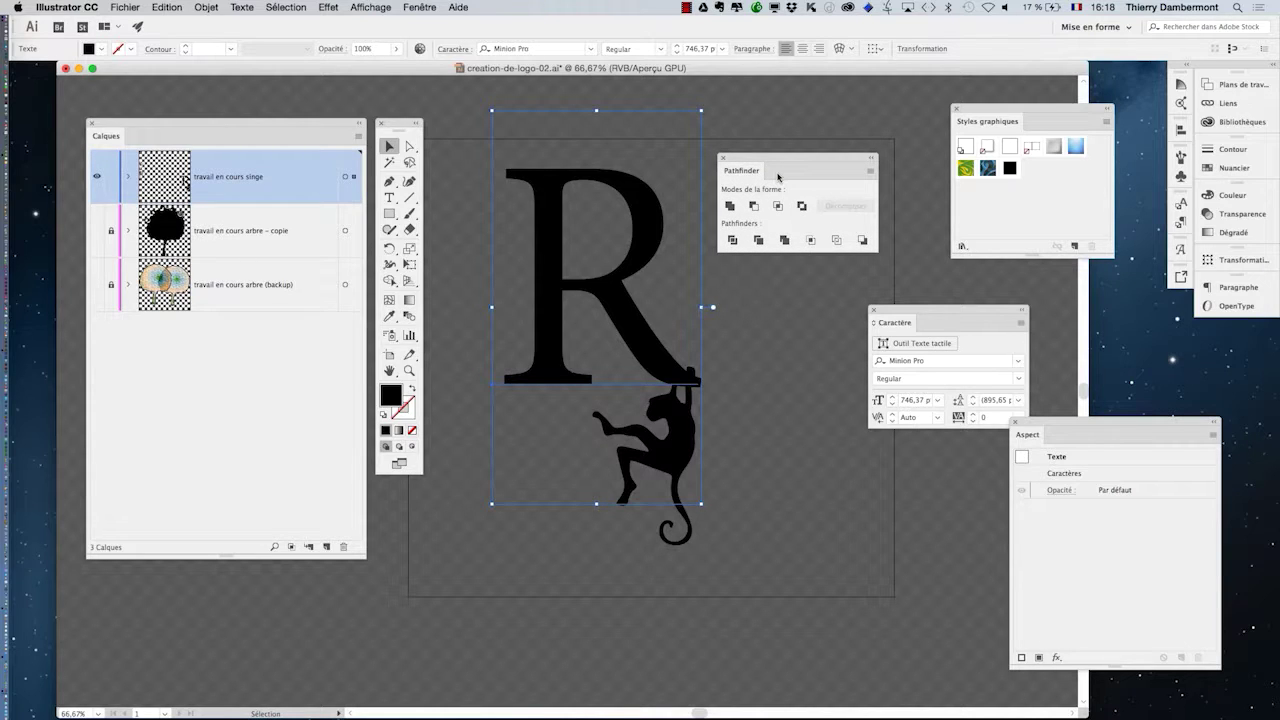
left_click(243, 7)
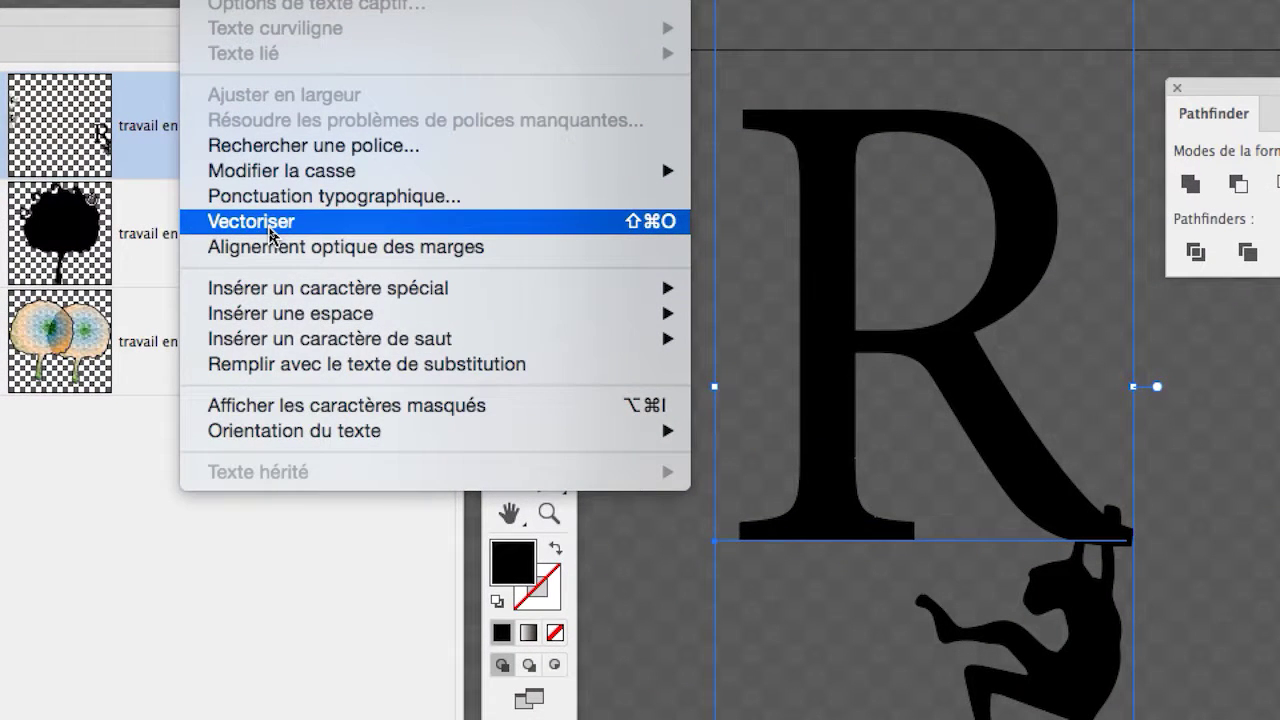
left_click(270, 224)
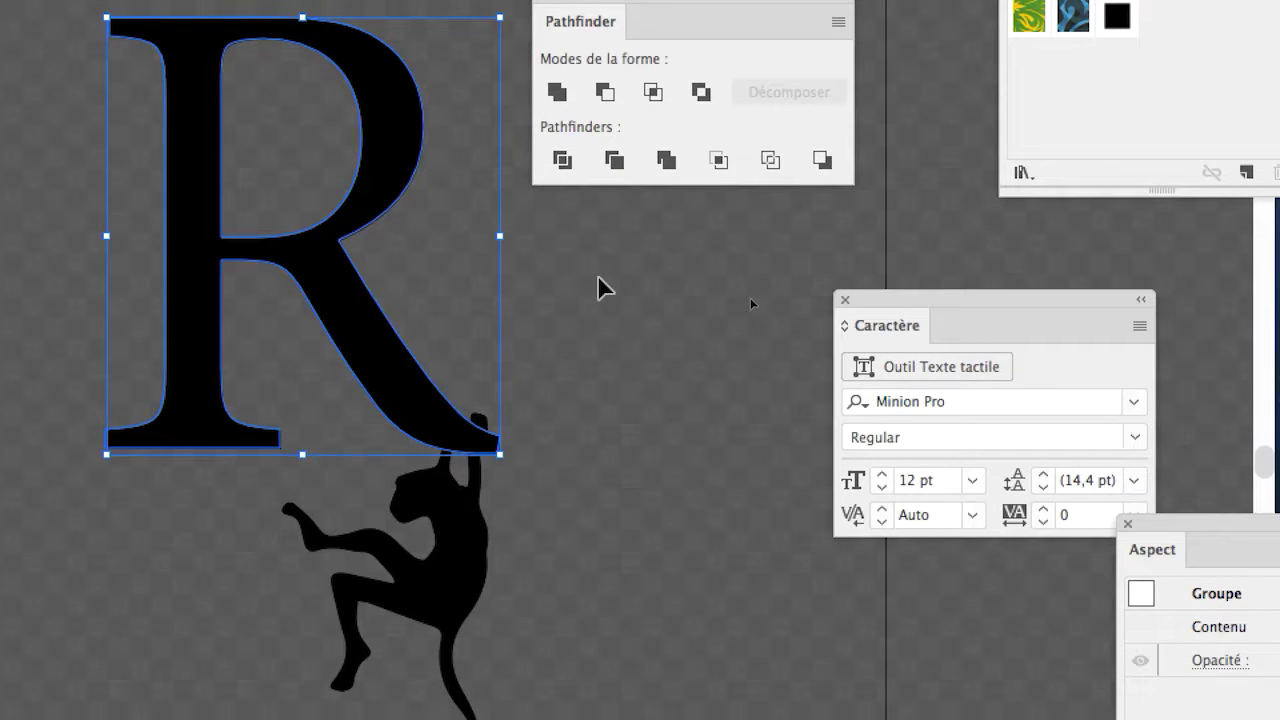
left_click(597, 287)
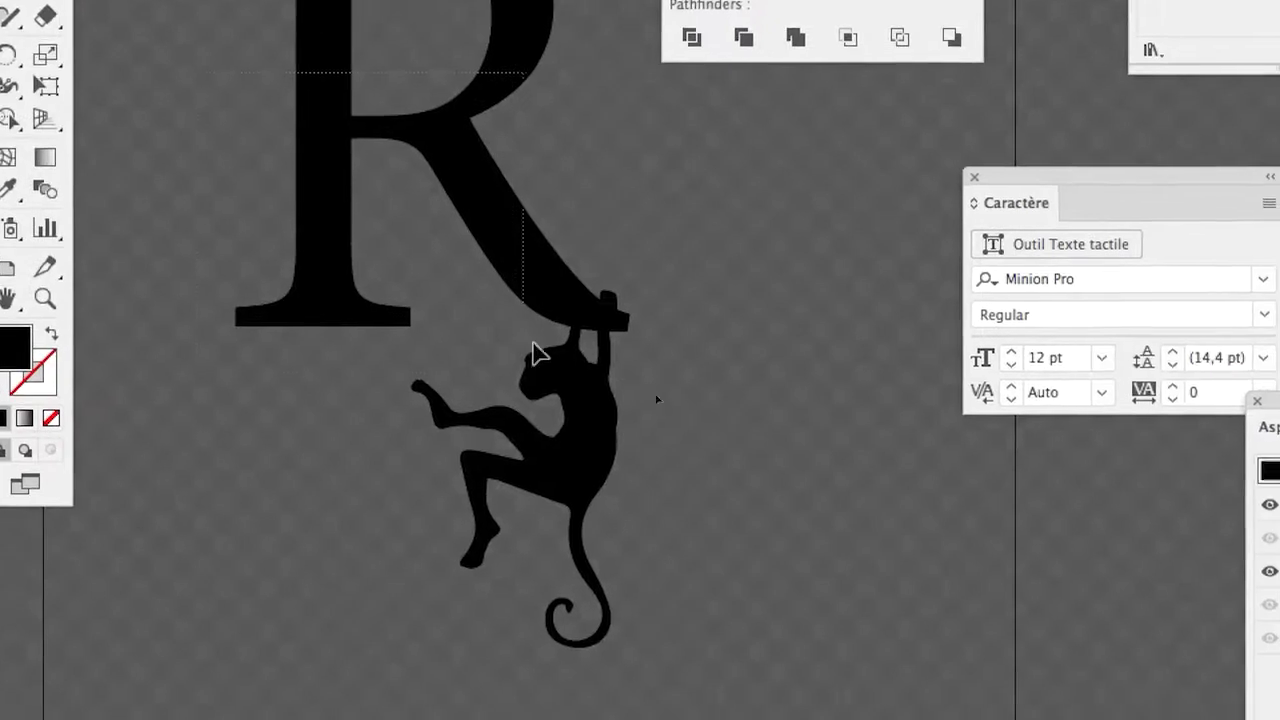
- Unite the outlined R and the hanging monkey with Pathfinder, and switch the document to outline view
left_click(593, 383)
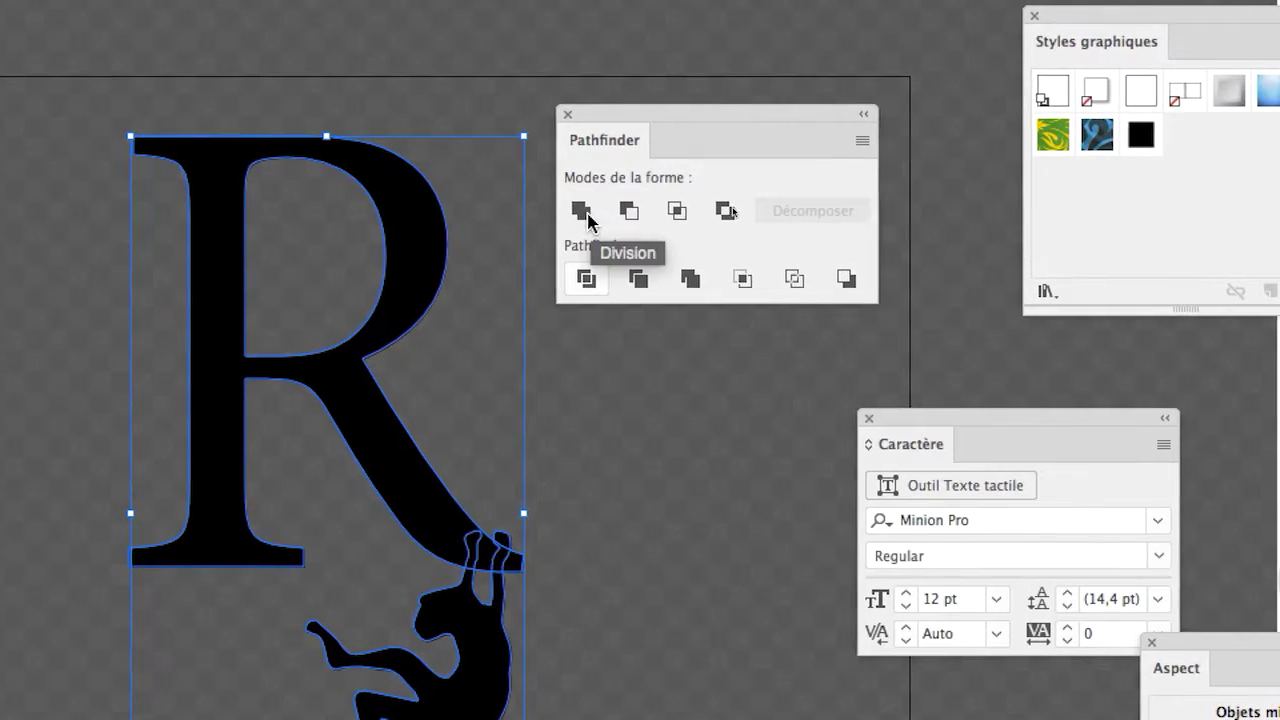
left_click(584, 212)
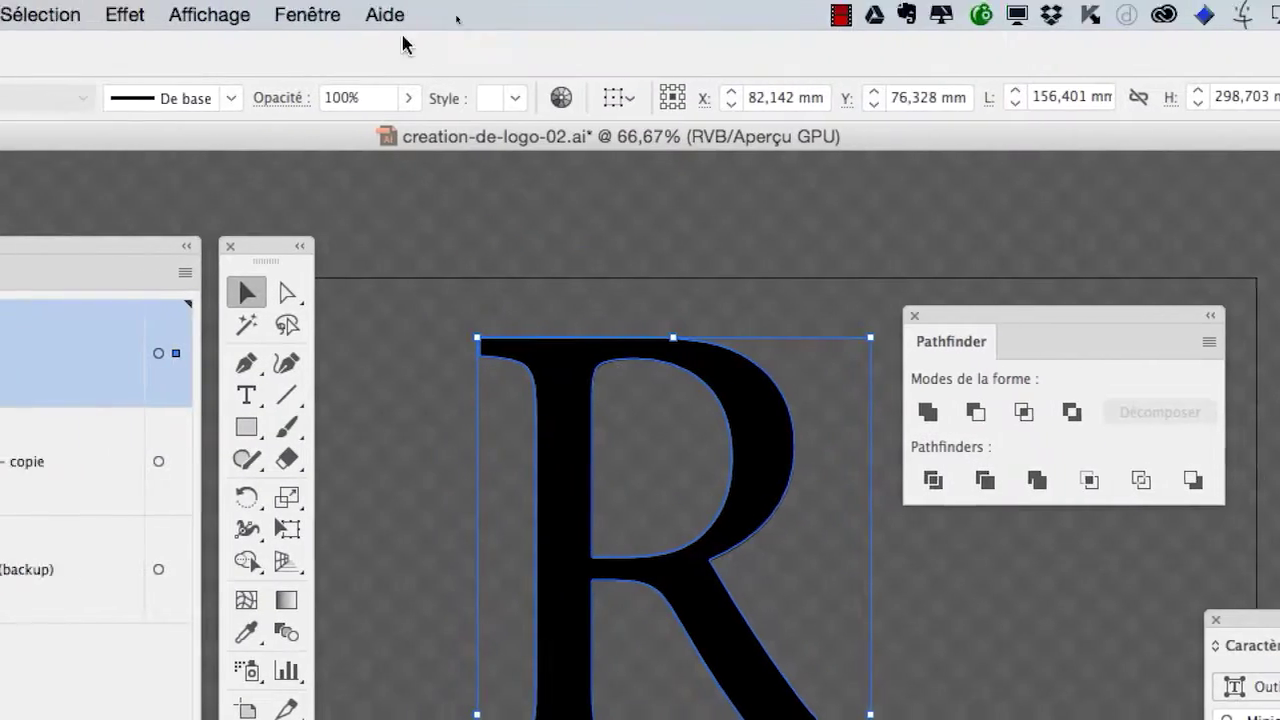
left_click(337, 14)
left_click(337, 30)
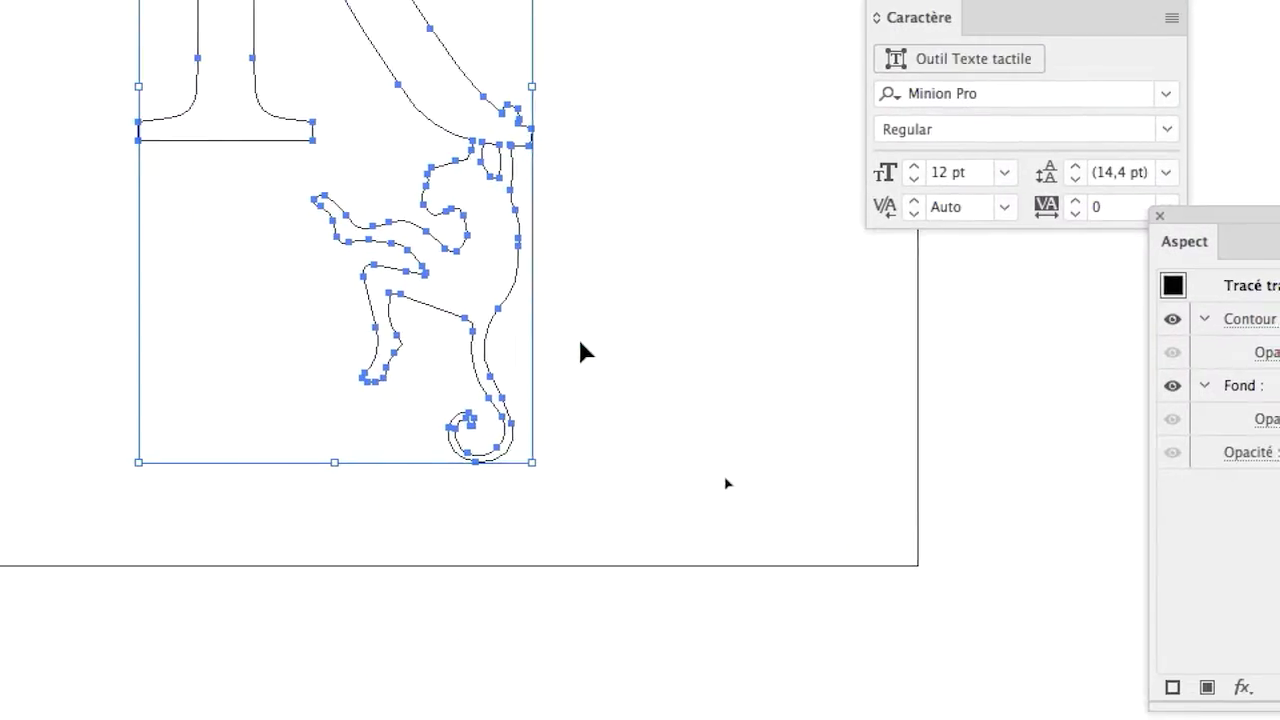
- Repeat the Pathfinder union of the R and the monkey in outline view, and move the Pathfinder window clear of the artwork
scroll(556, 155, "up", 3)
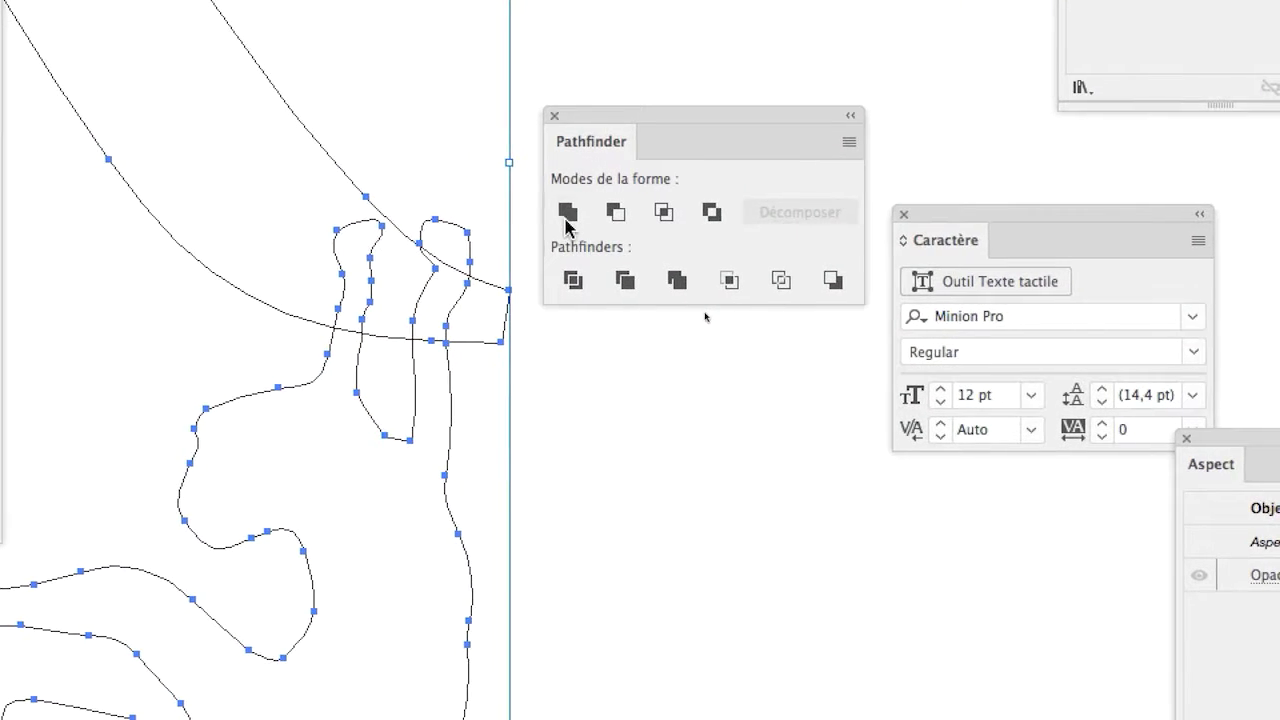
left_click(566, 220)
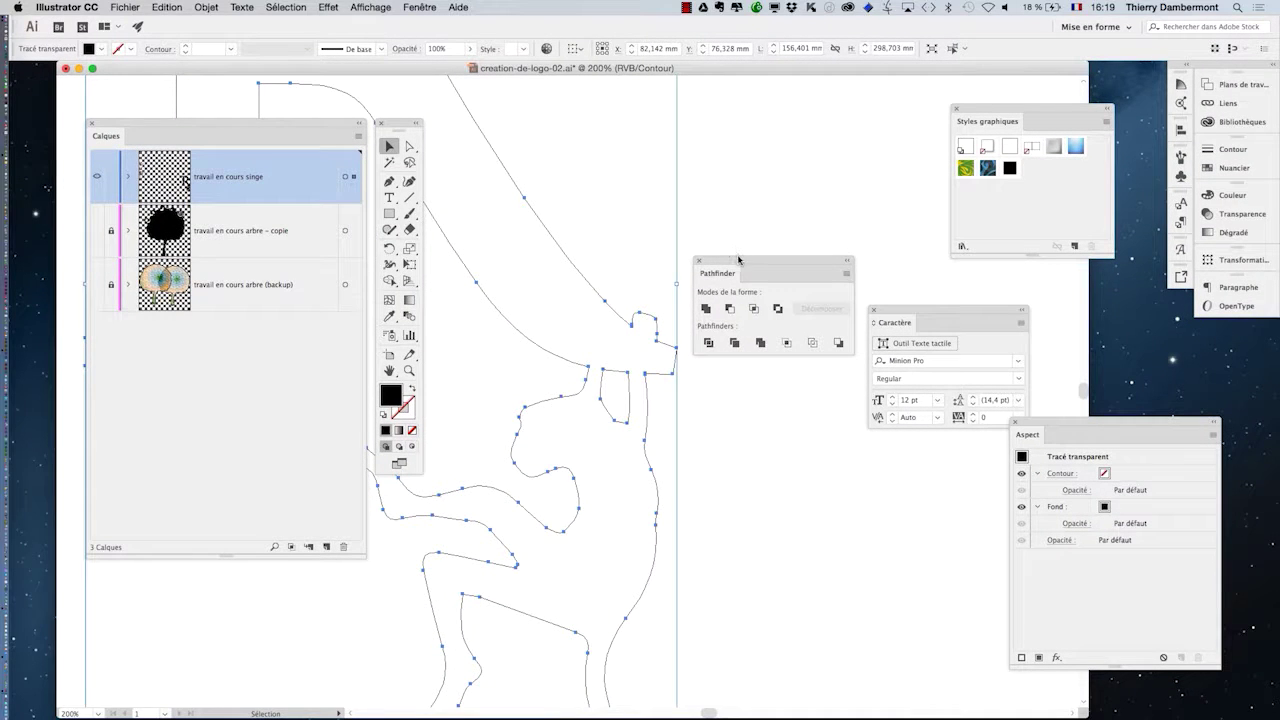
left_click_drag(738, 260, 990, 267)
scroll(738, 302, "down", 5)
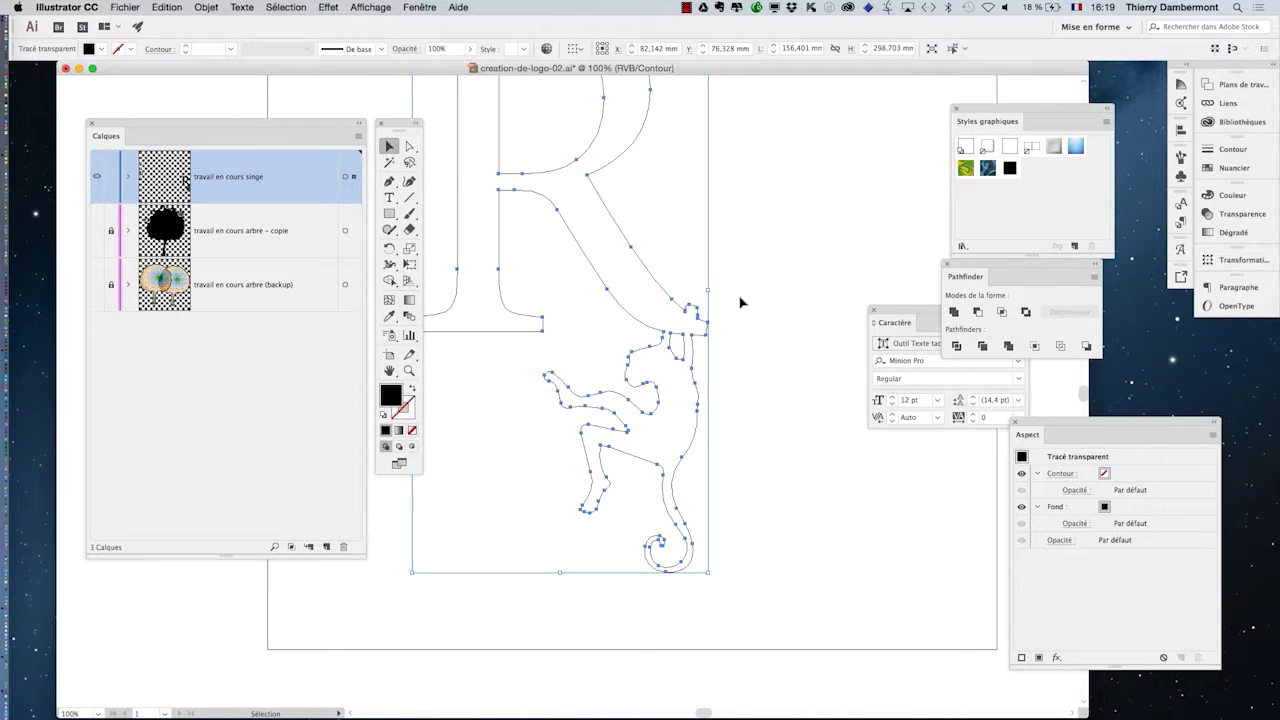
- Save the document as creation-de-logo-03.ai in the B1C2 AI folder, in Adobe Illustrator format with Illustrator CC compatibility
left_click(122, 7)
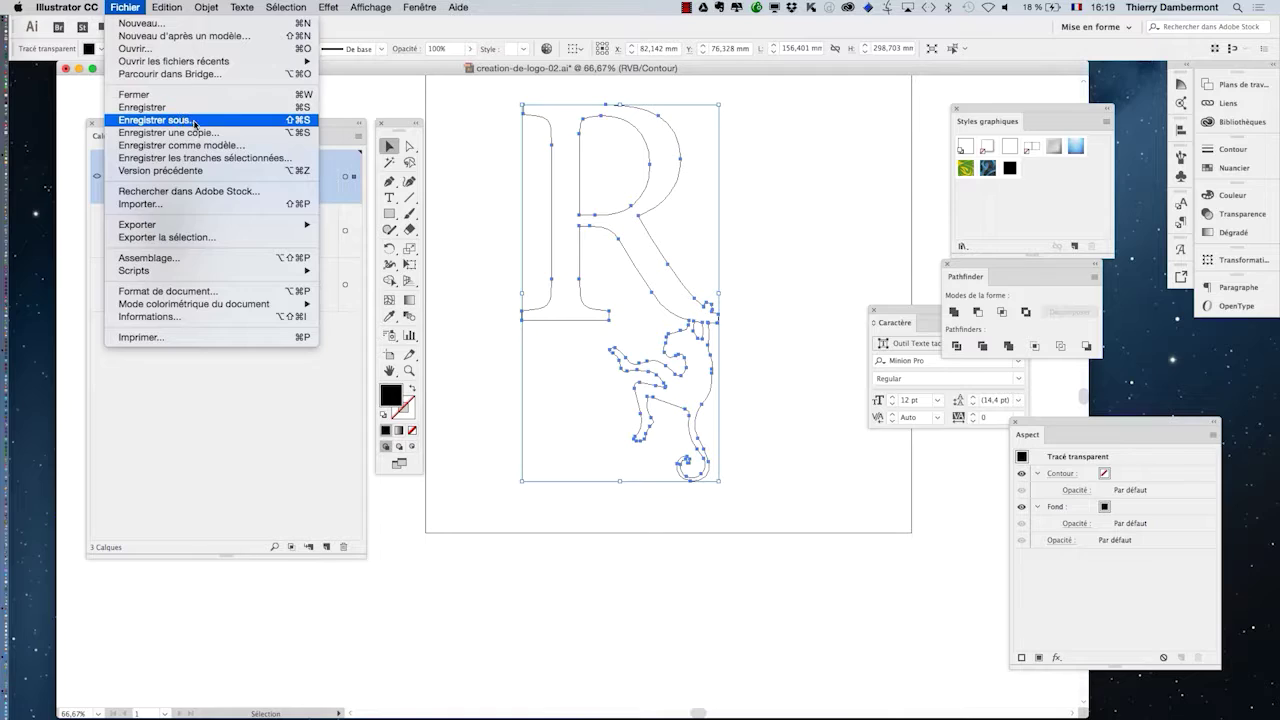
left_click(190, 120)
left_click(672, 120)
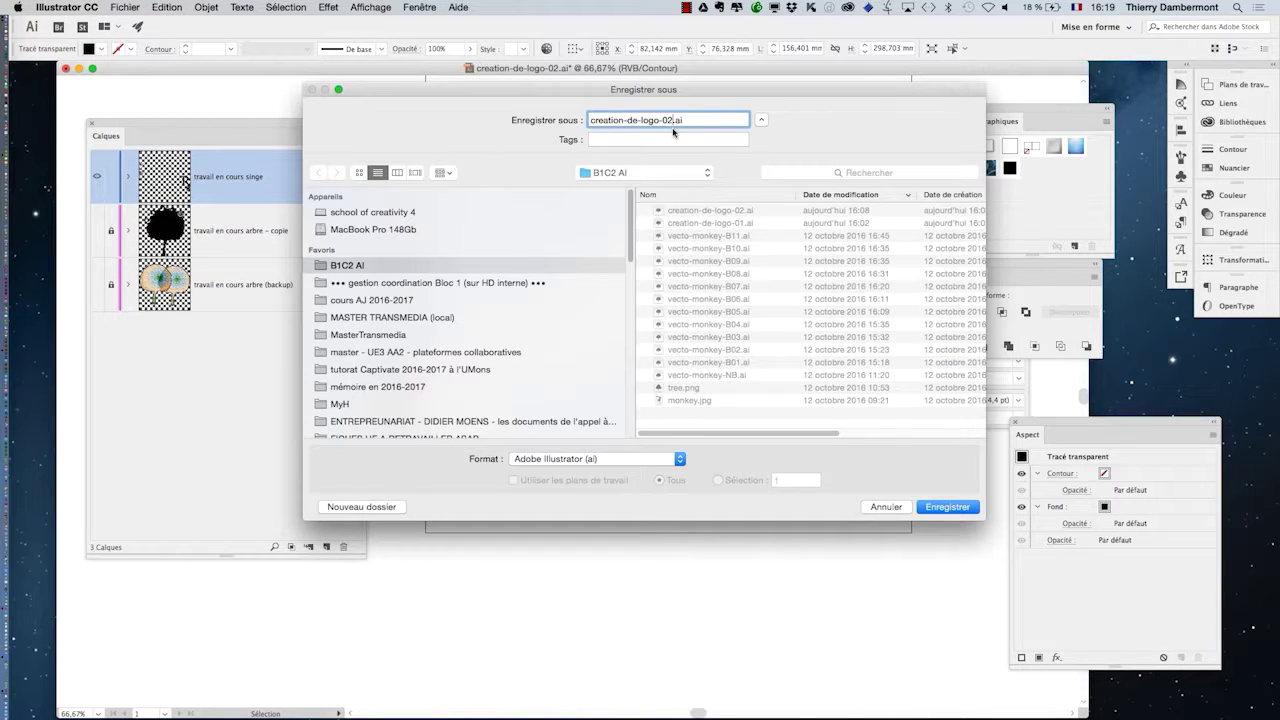
key("BackSpace")
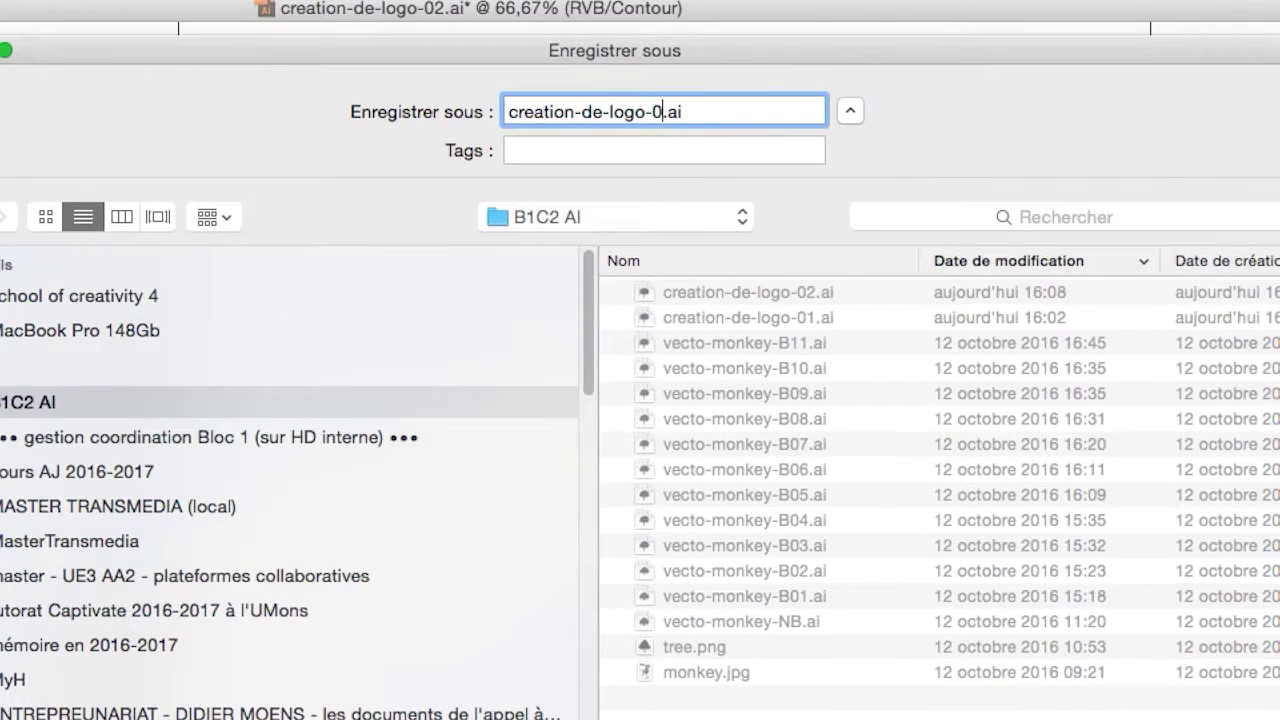
type("3")
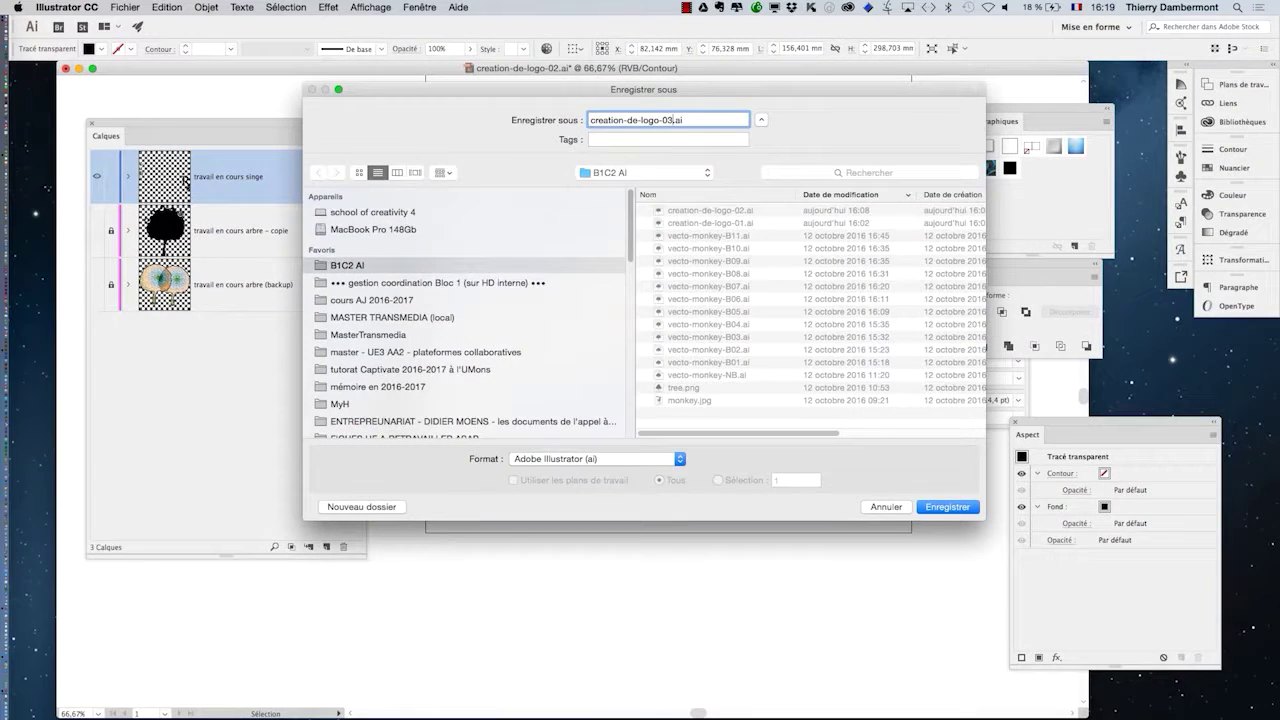
left_click(947, 507)
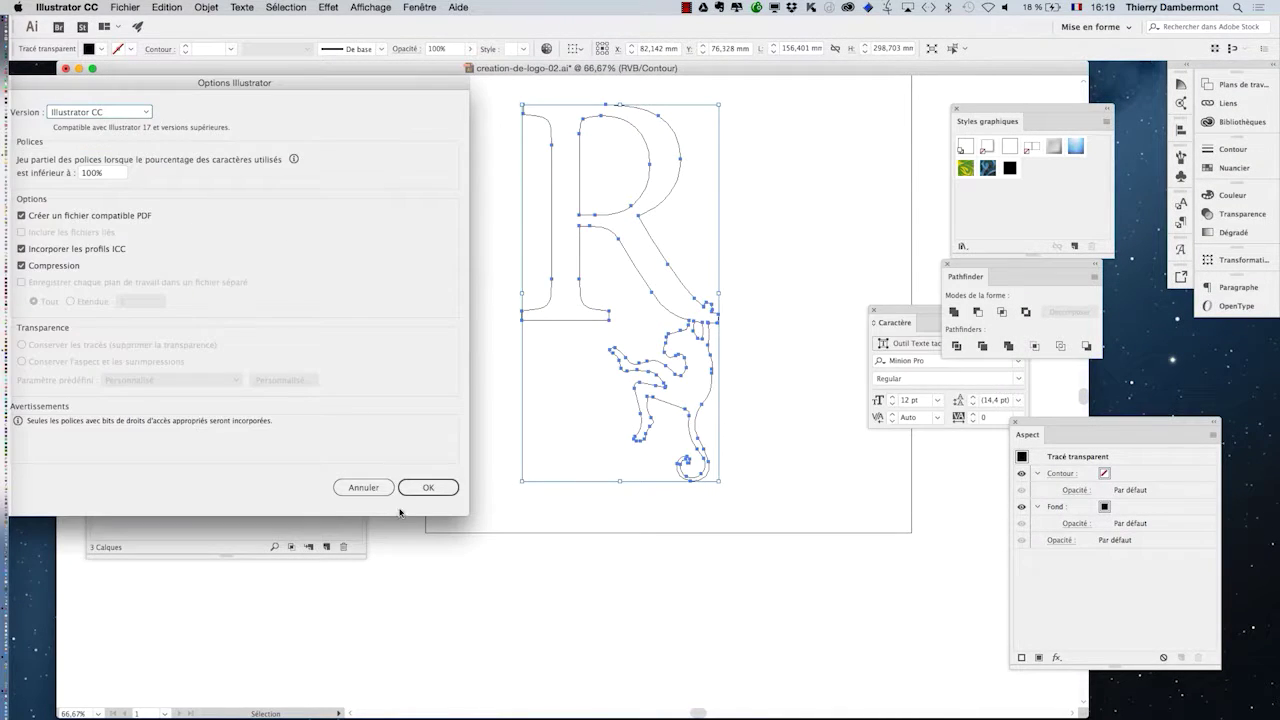
left_click(424, 488)
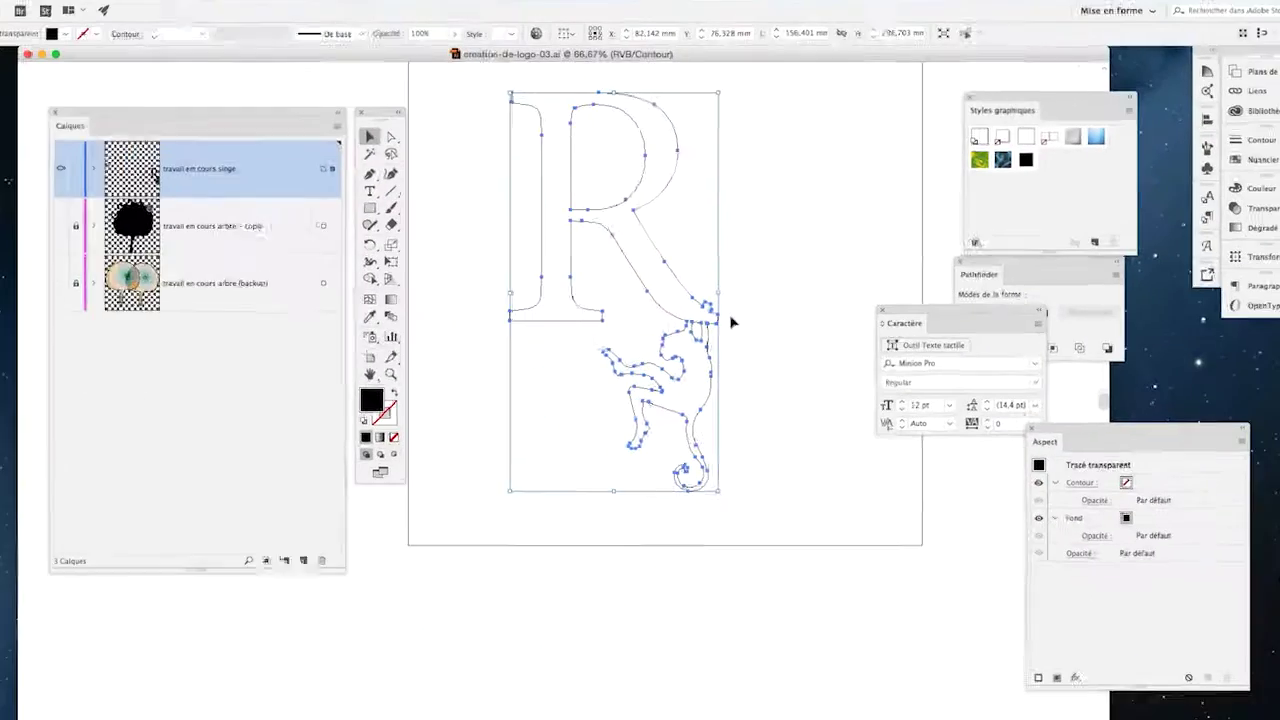
- Restore the GPU preview of the artwork and place the graphic styles beside the united logo
left_click(370, 7)
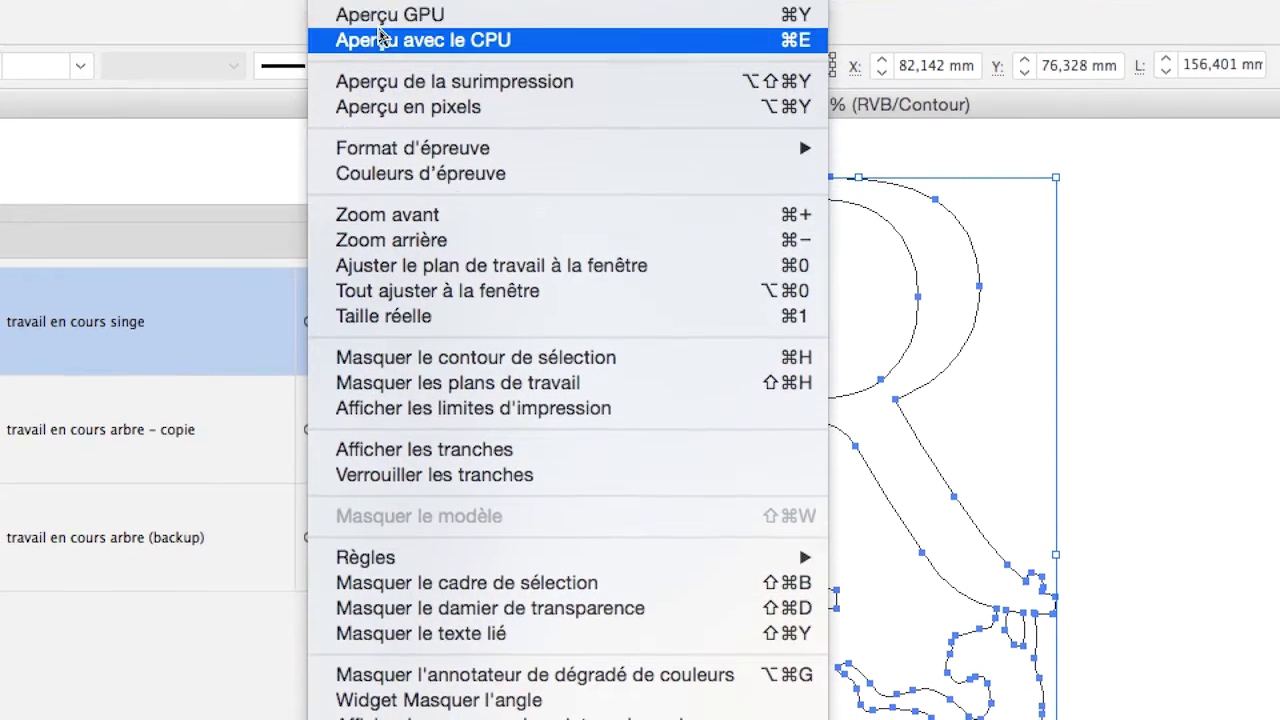
left_click(378, 28)
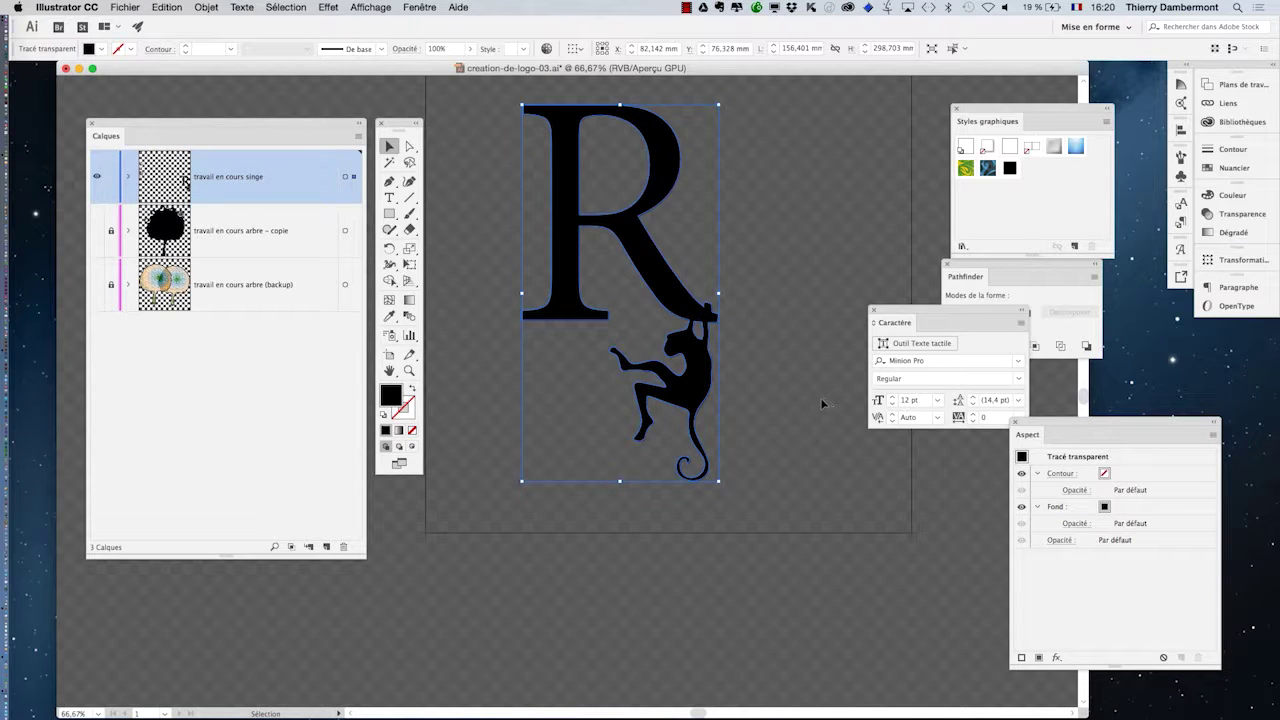
left_click_drag(996, 122, 785, 150)
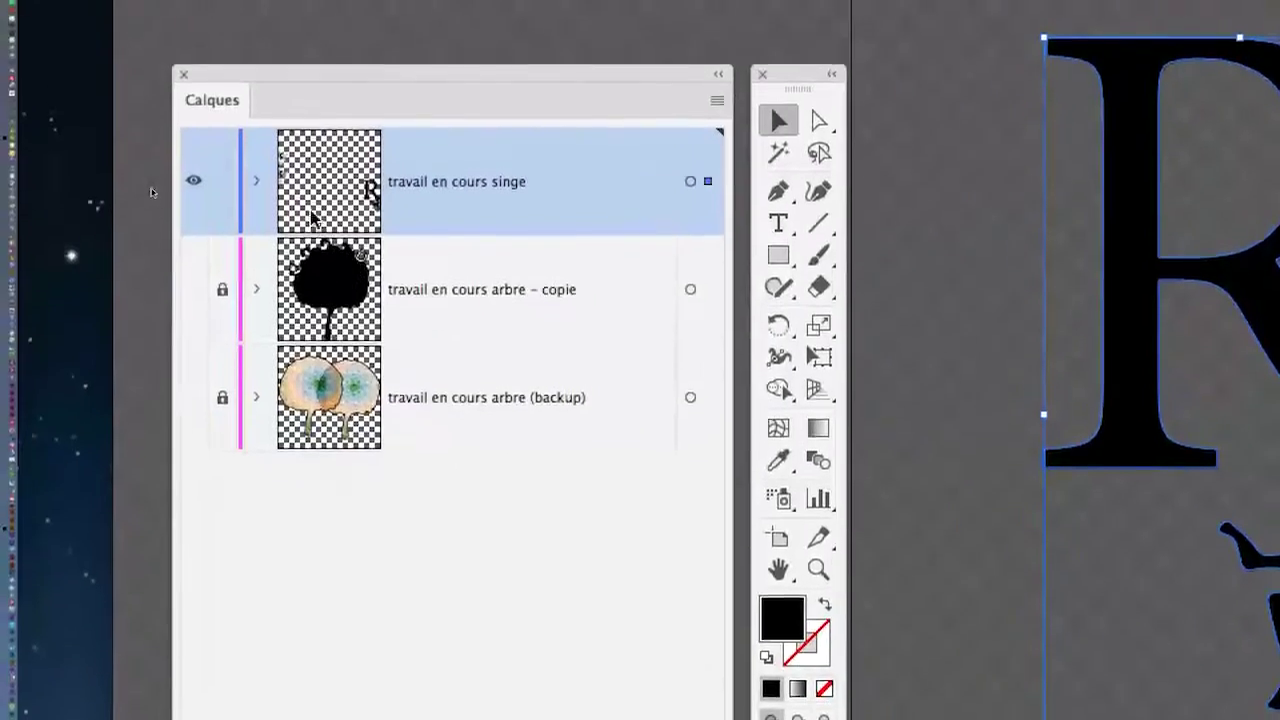
- Expand the contents of the "travail en cours singe" layer and show the united logo's anchor points with the Direct Selection tool
left_click(176, 152)
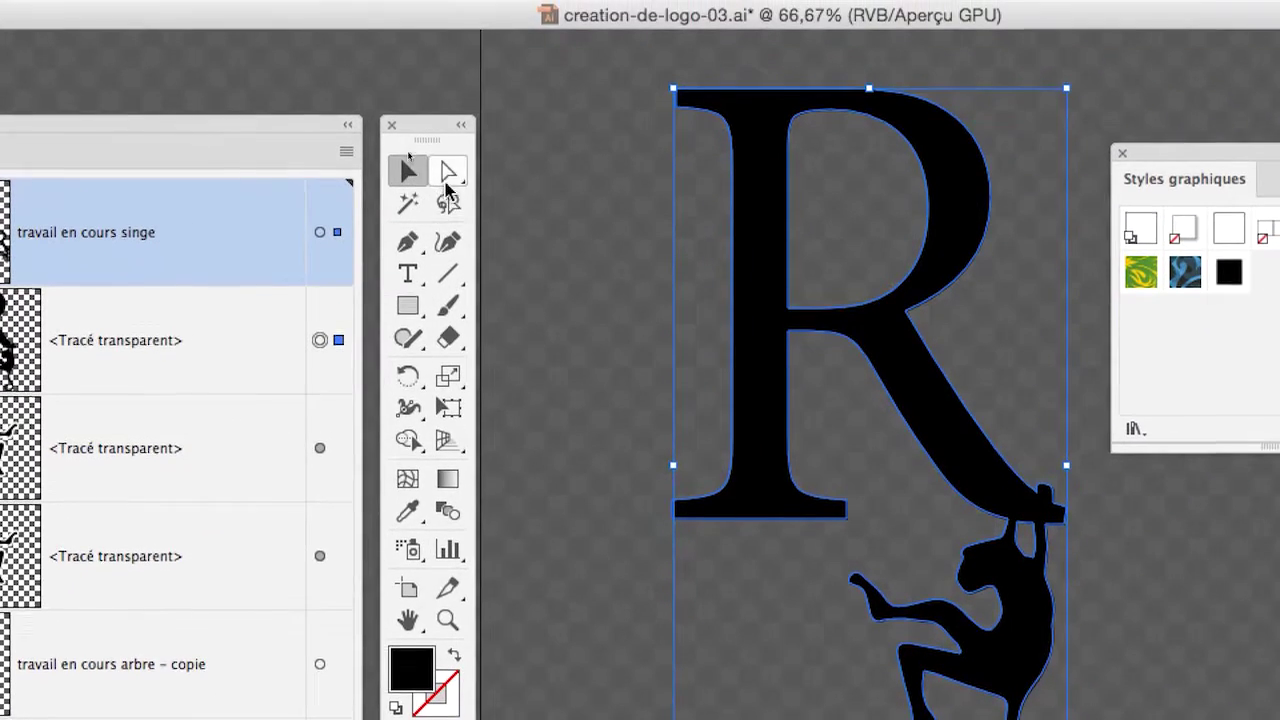
left_click(655, 60)
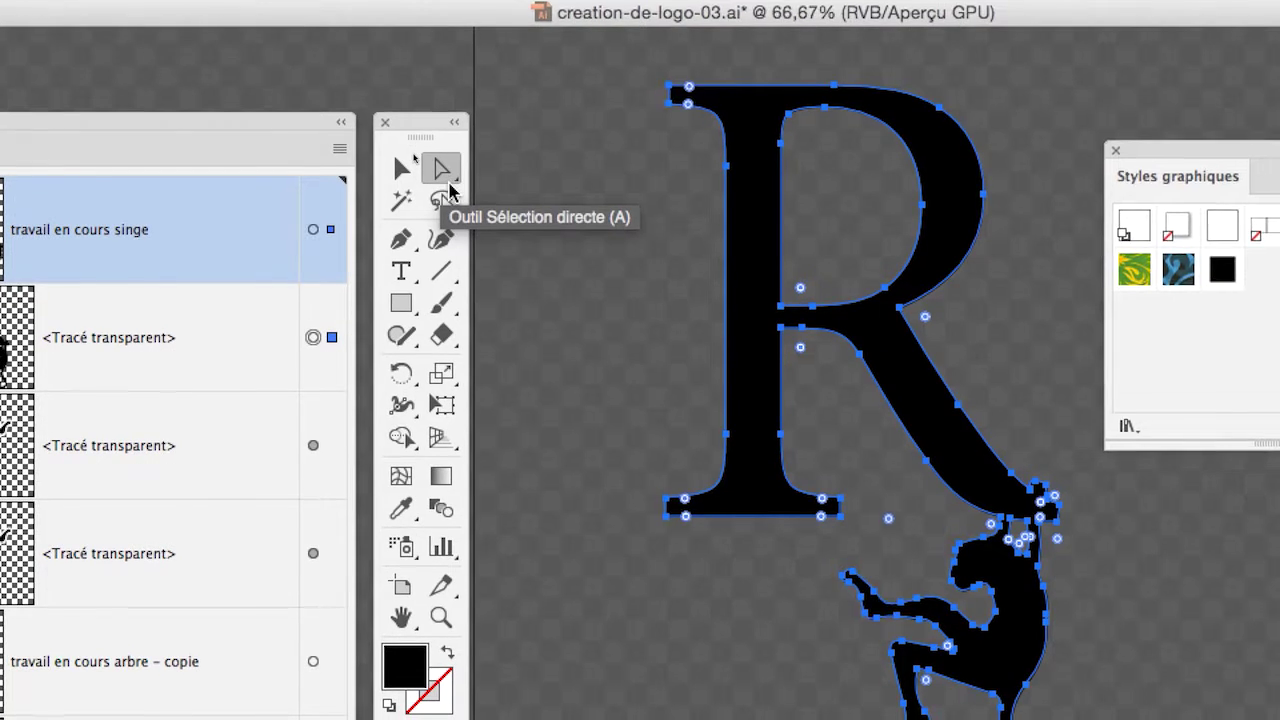
- Place the tools palette beside the logo and shift the R's counter slightly away from the stem with the Direct Selection tool
left_click_drag(430, 129, 513, 195)
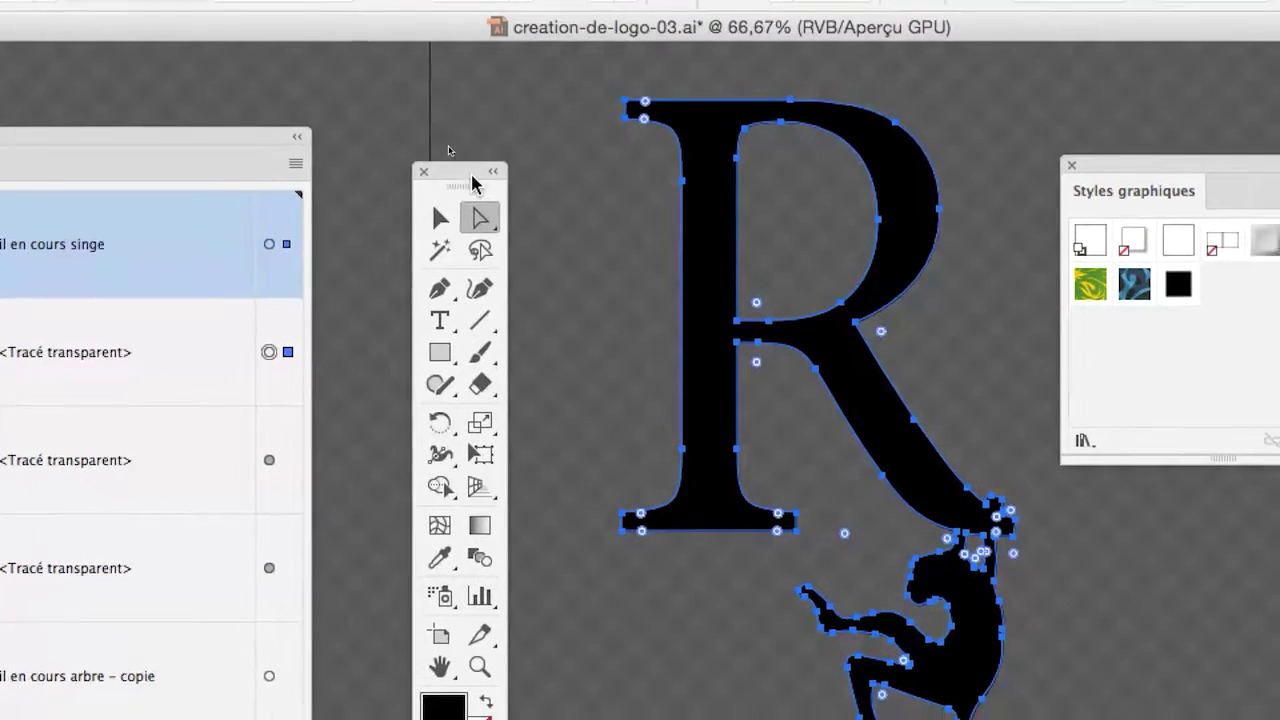
left_click(619, 270)
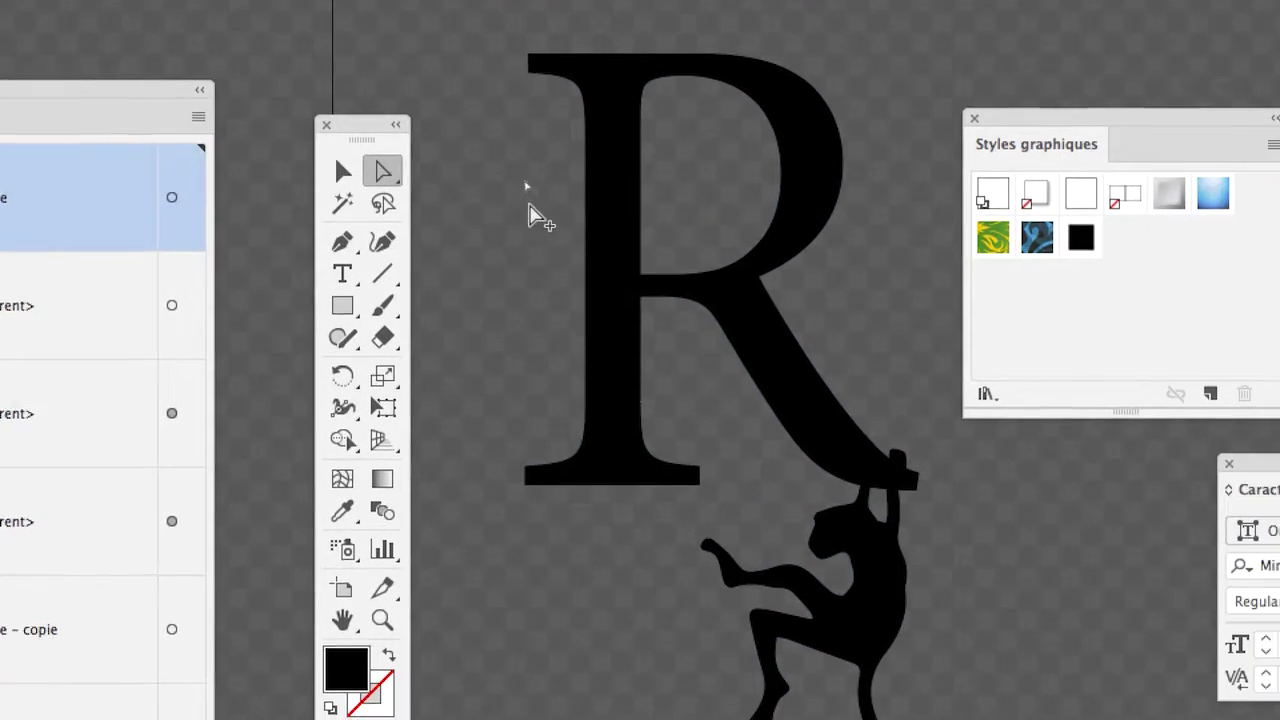
left_click(642, 227)
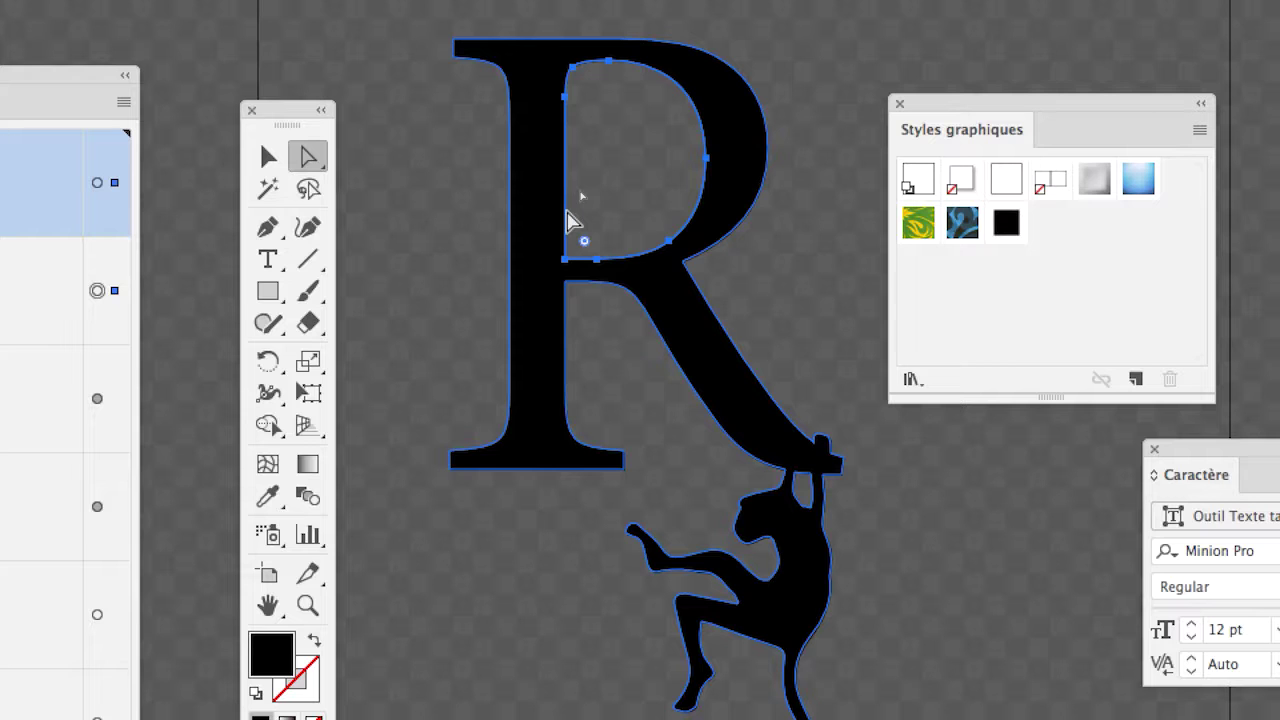
mouse_move(569, 218)
left_mouse_down()
mouse_move(524, 217)
mouse_move(578, 217)
left_mouse_up()
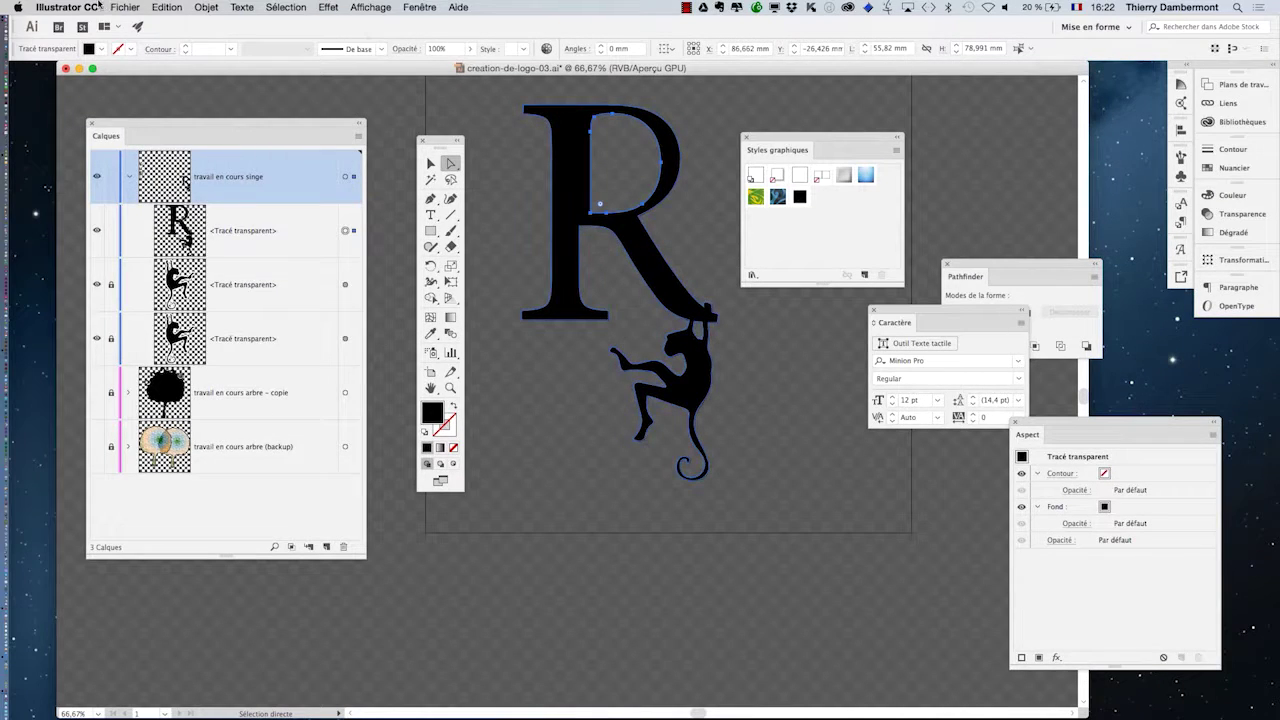
- Save the document under the new name creation-de-logo-04.ai in the B1C2 AI folder, in Adobe Illustrator format
left_click(125, 7)
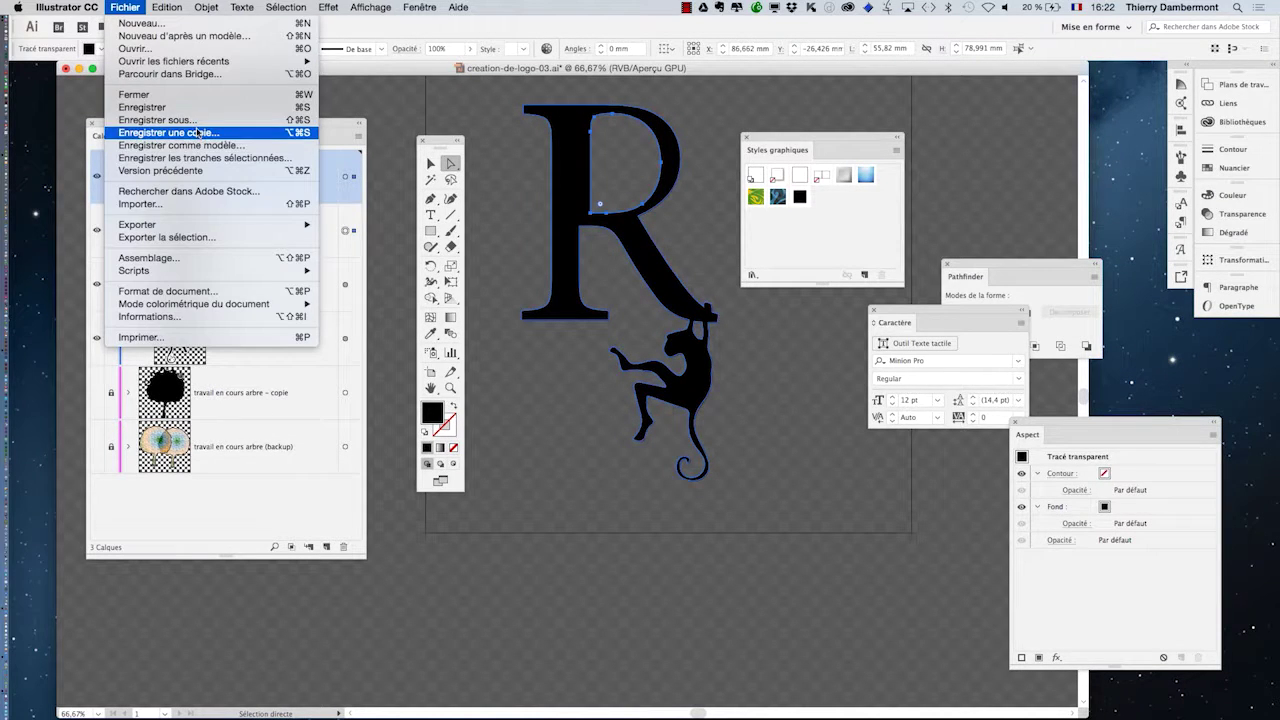
left_click(170, 121)
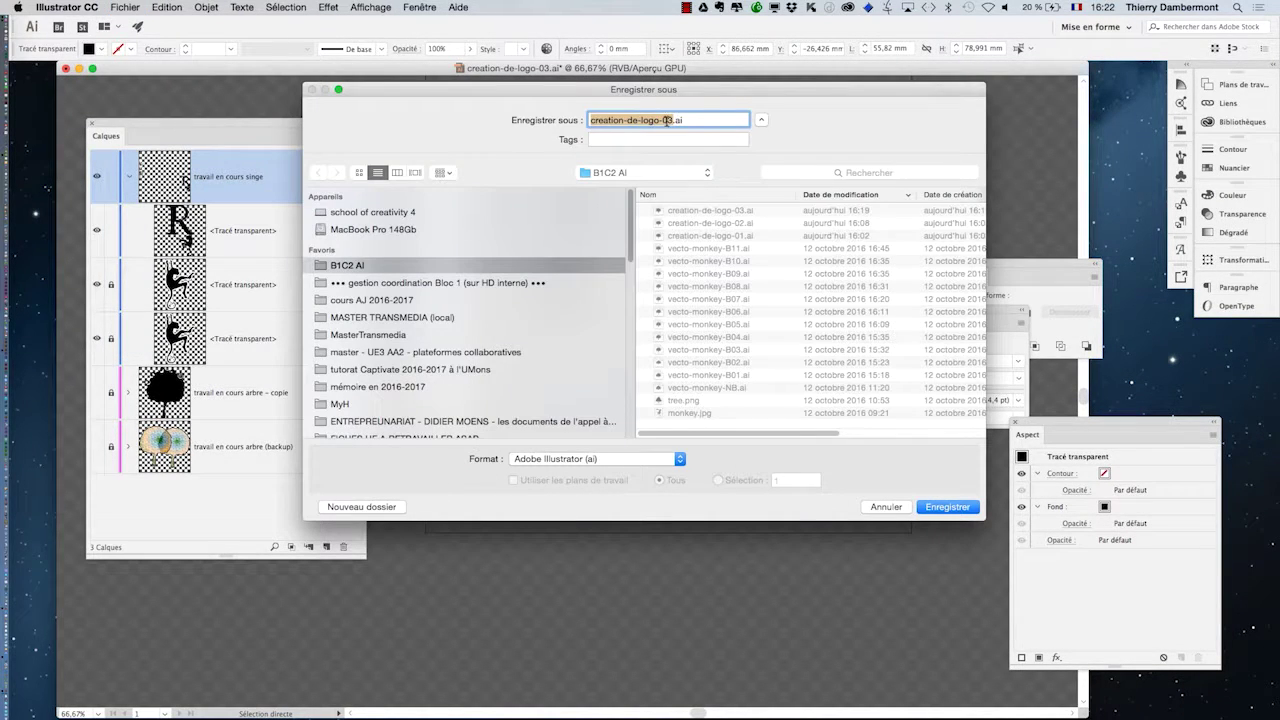
type("4")
key("Return")
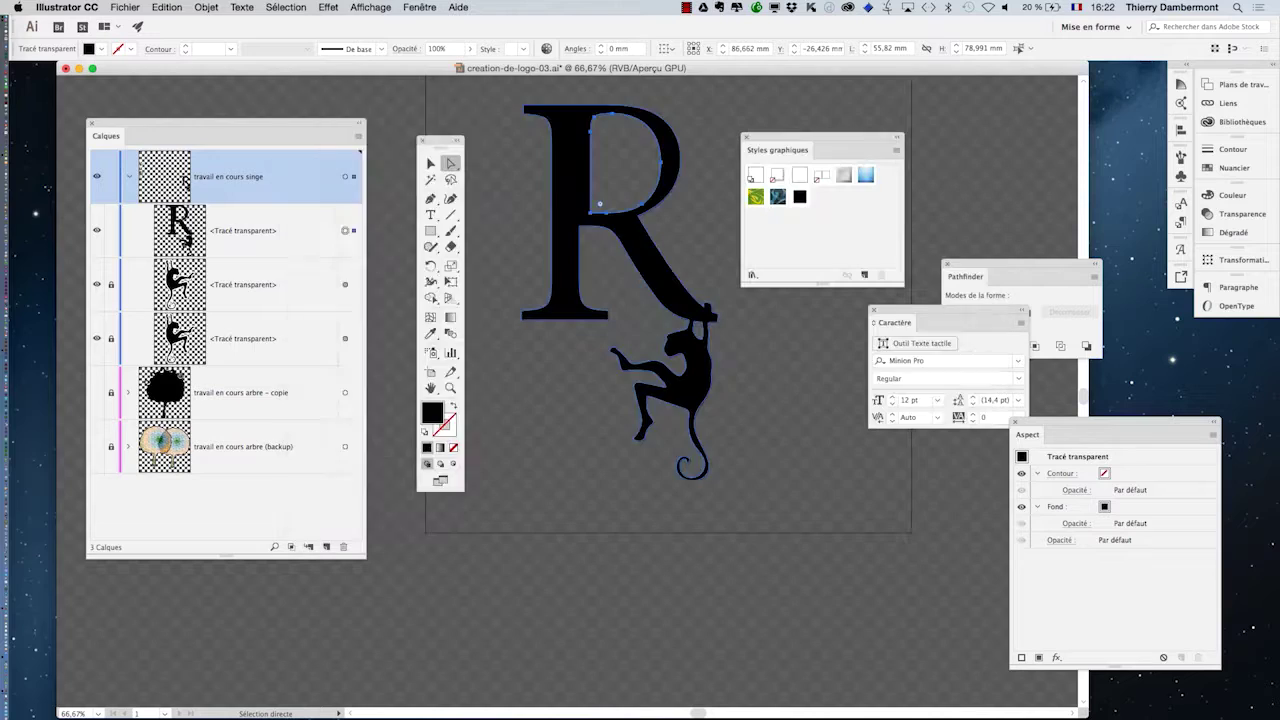
left_click(429, 488)
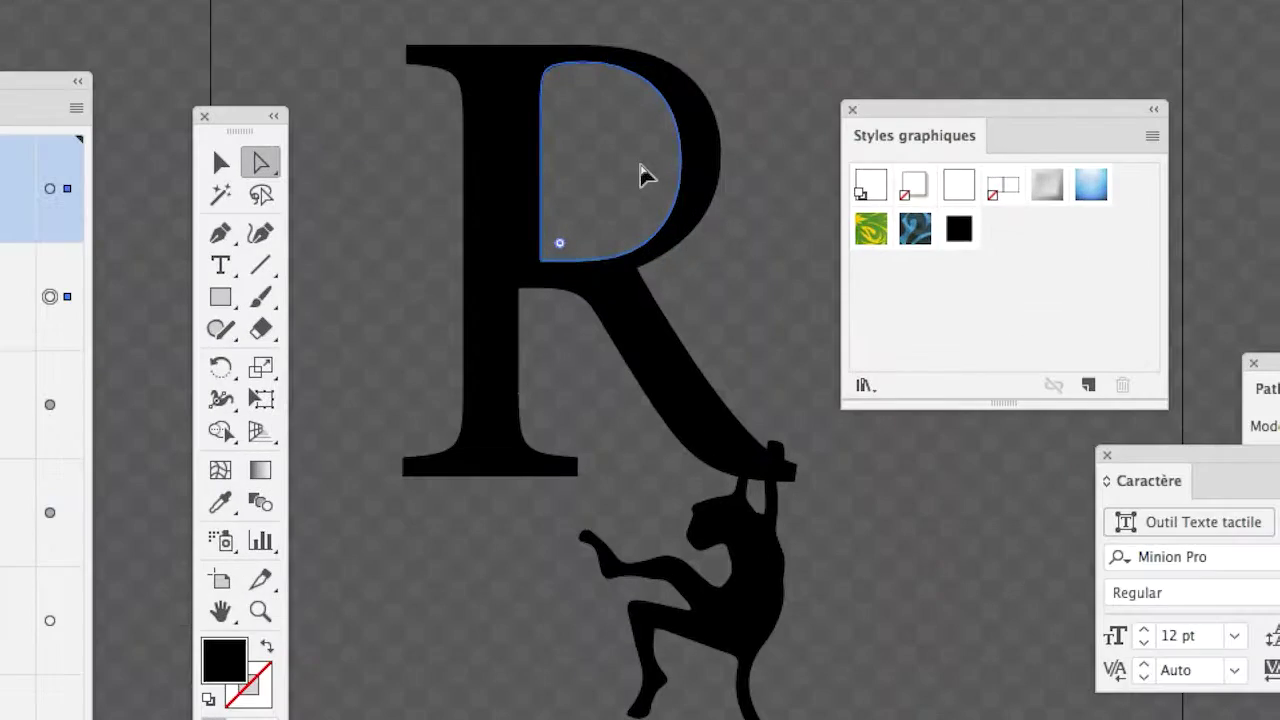
- Select the R's whole counter, move it out over the bowl, and bring it back inside the letter in line with the stem
left_click(653, 146)
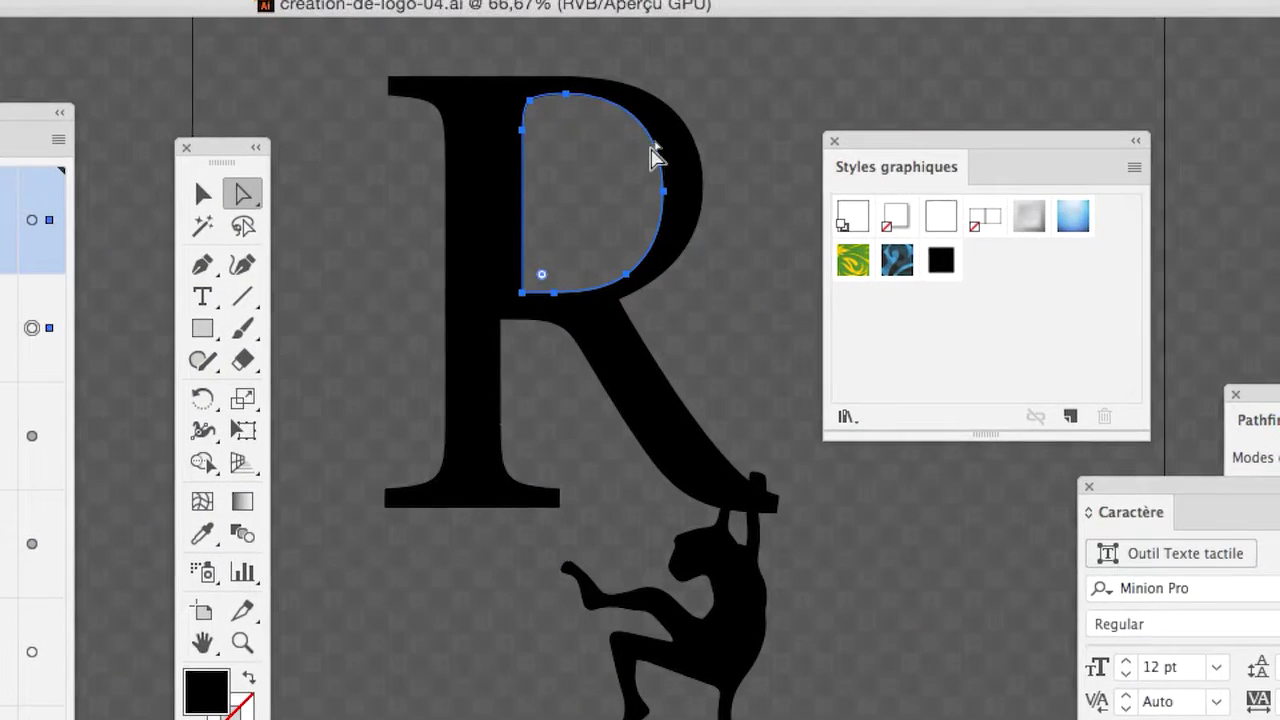
left_click(651, 148, "alt")
left_click_drag(653, 152, 757, 136)
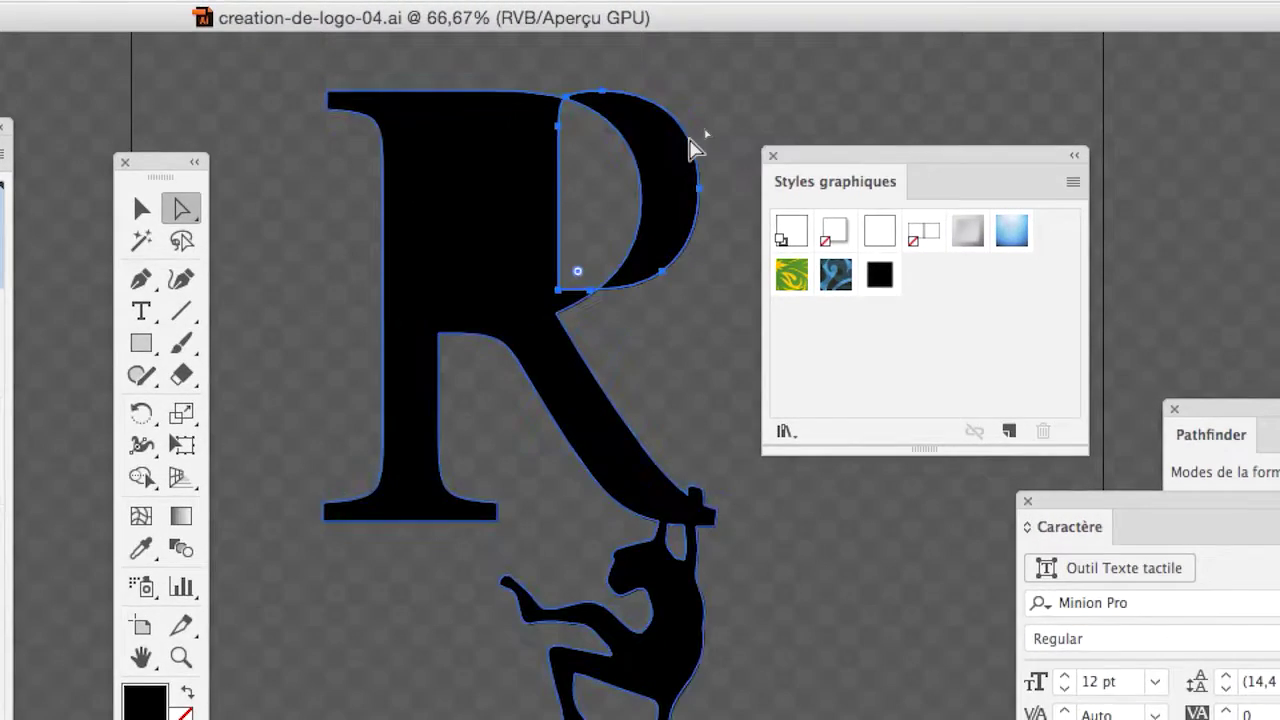
left_click(697, 148)
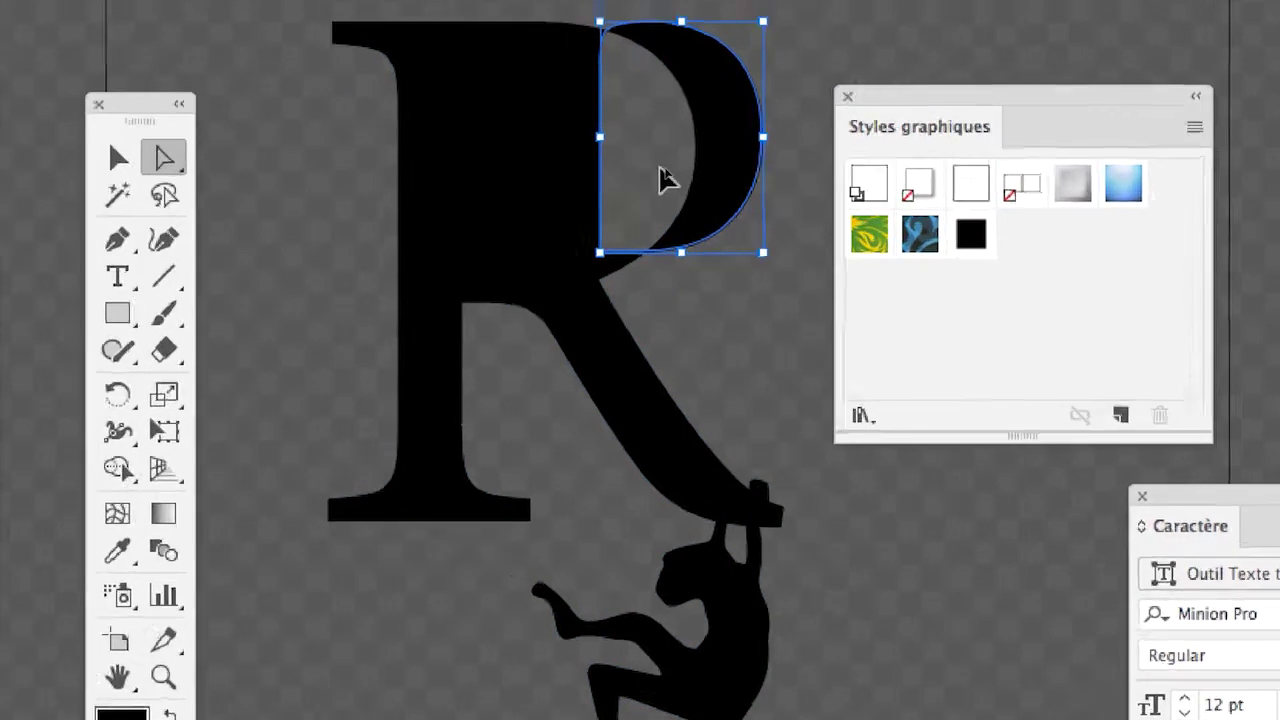
left_click(662, 178)
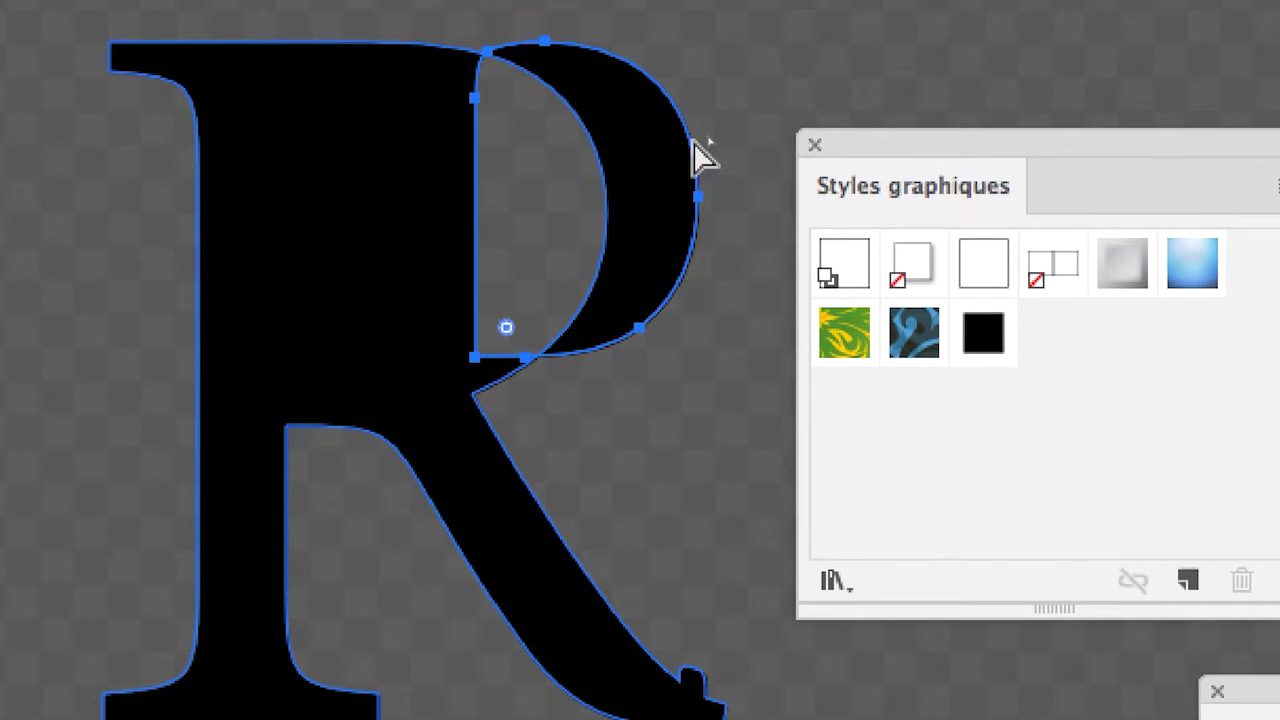
left_click_drag(698, 120, 547, 156)
left_click_drag(641, 148, 636, 148)
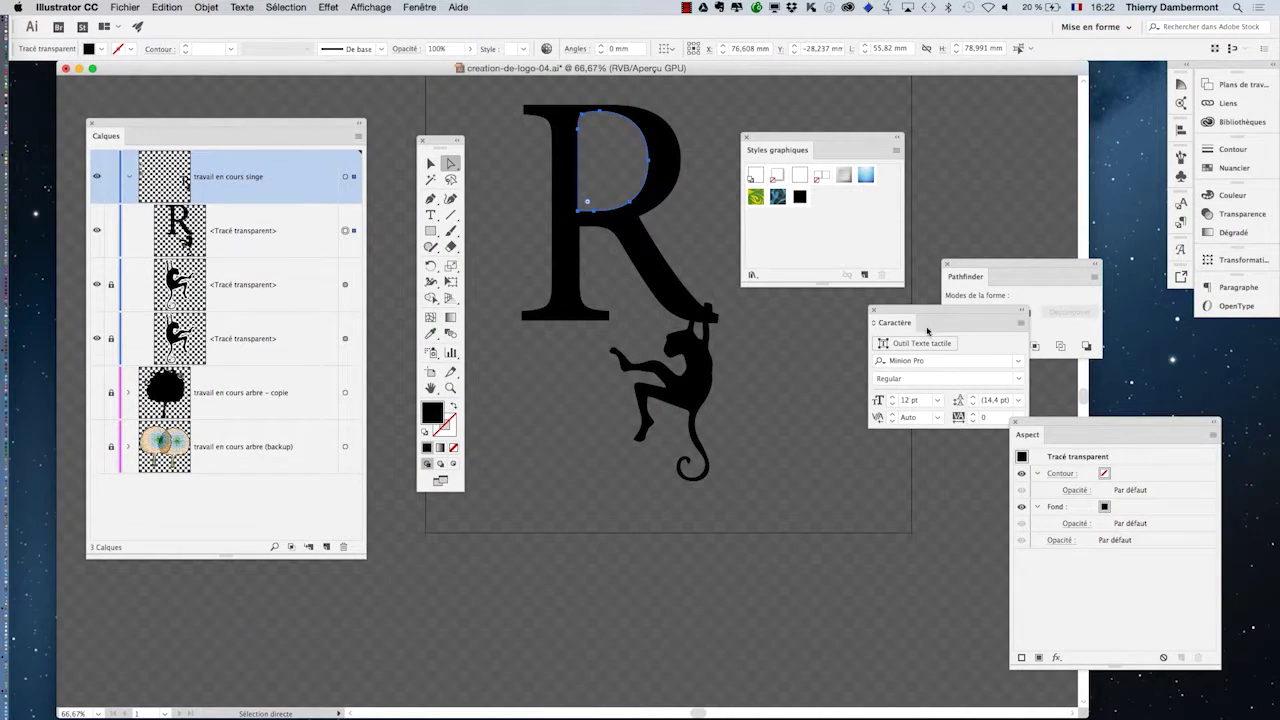
- Move the Character window off the Pathfinder window and place Pathfinder beneath the graphic styles
left_click_drag(932, 314, 851, 457)
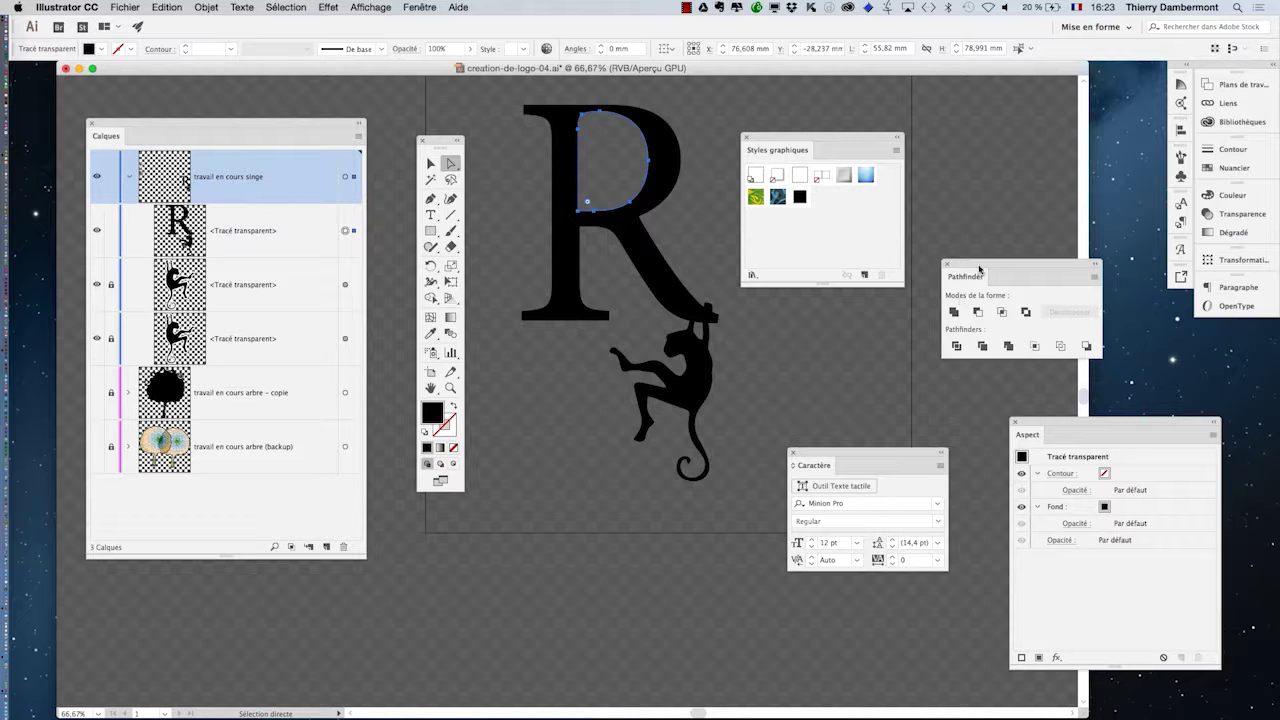
left_click_drag(980, 268, 793, 315)
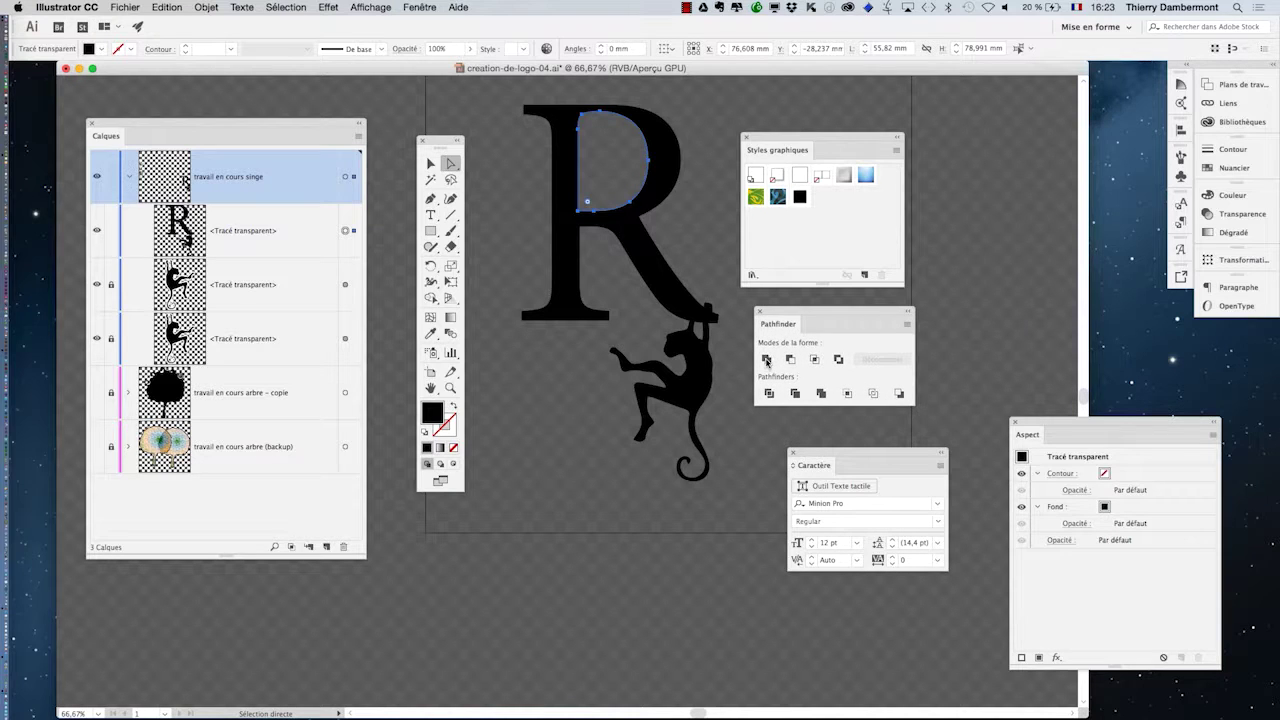
left_click(767, 360)
- Shift the R's counter slightly toward the bowl's outer curve, to about X 82.1 mm
left_click(638, 189)
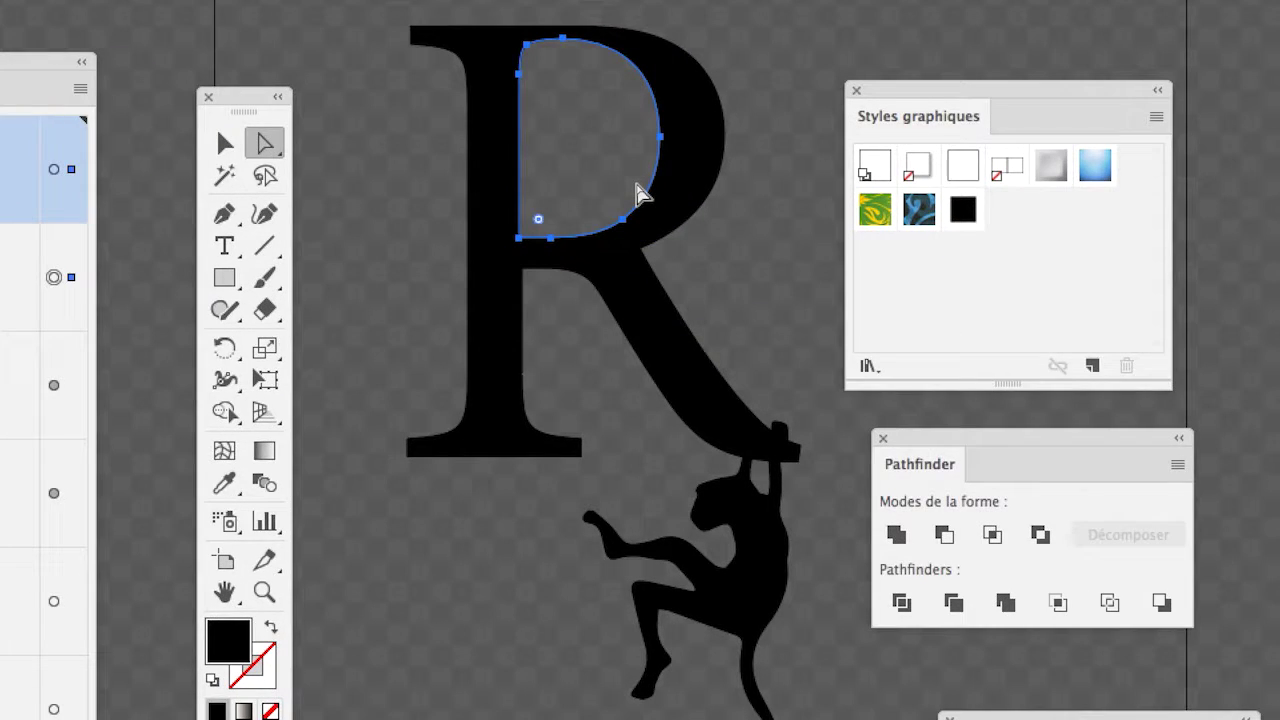
left_click(640, 195)
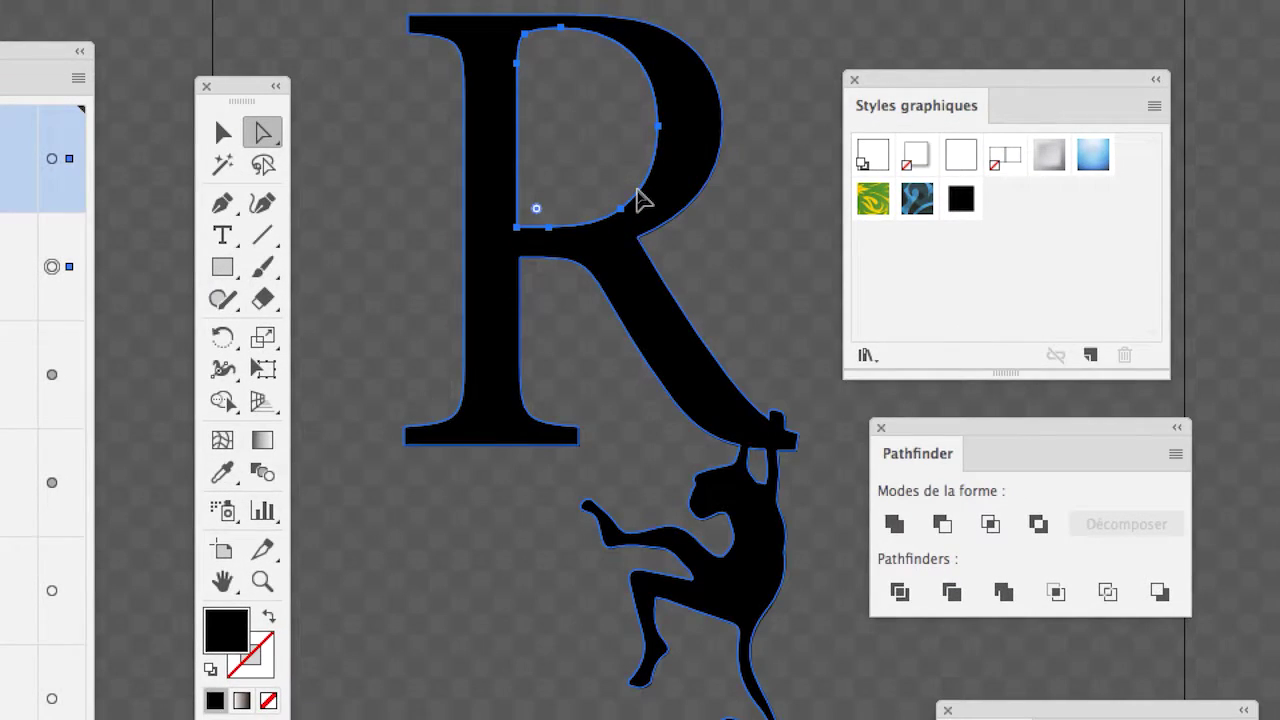
left_click_drag(642, 200, 651, 200)
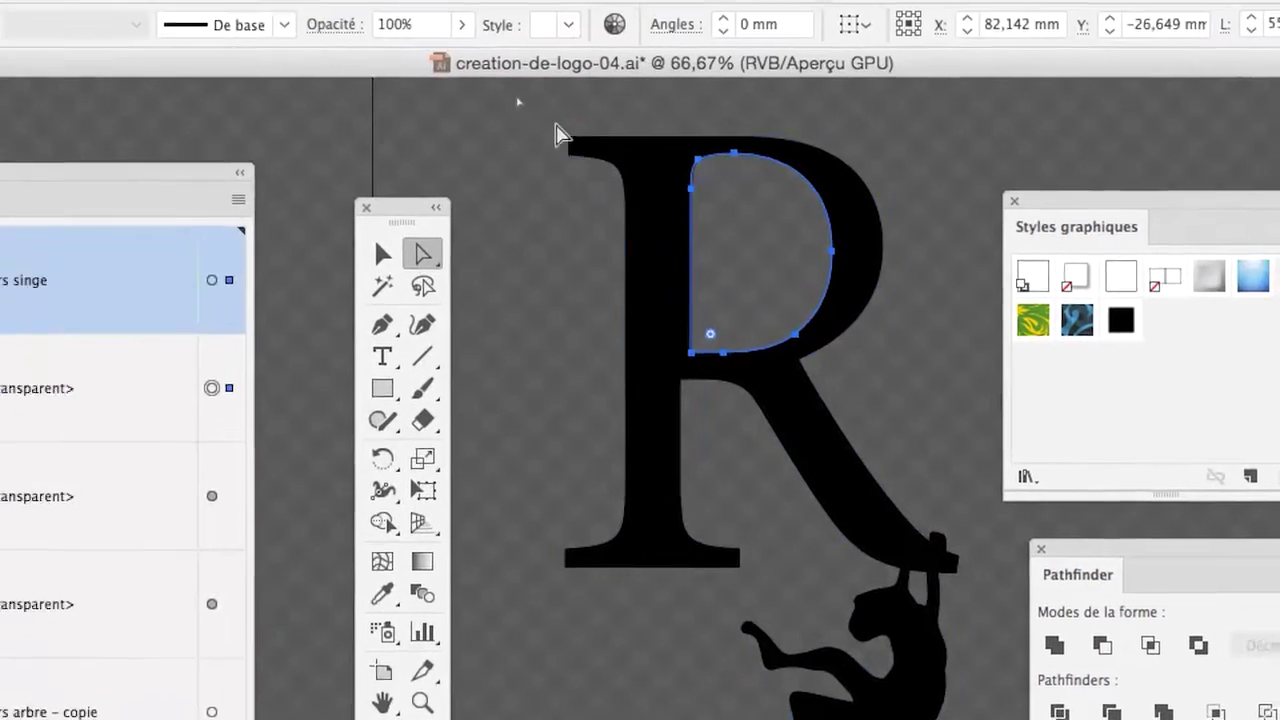
- Select the anchor points along the outer edge of the R's stem and serifs, and move them outward to widen the stem
left_click(635, 55)
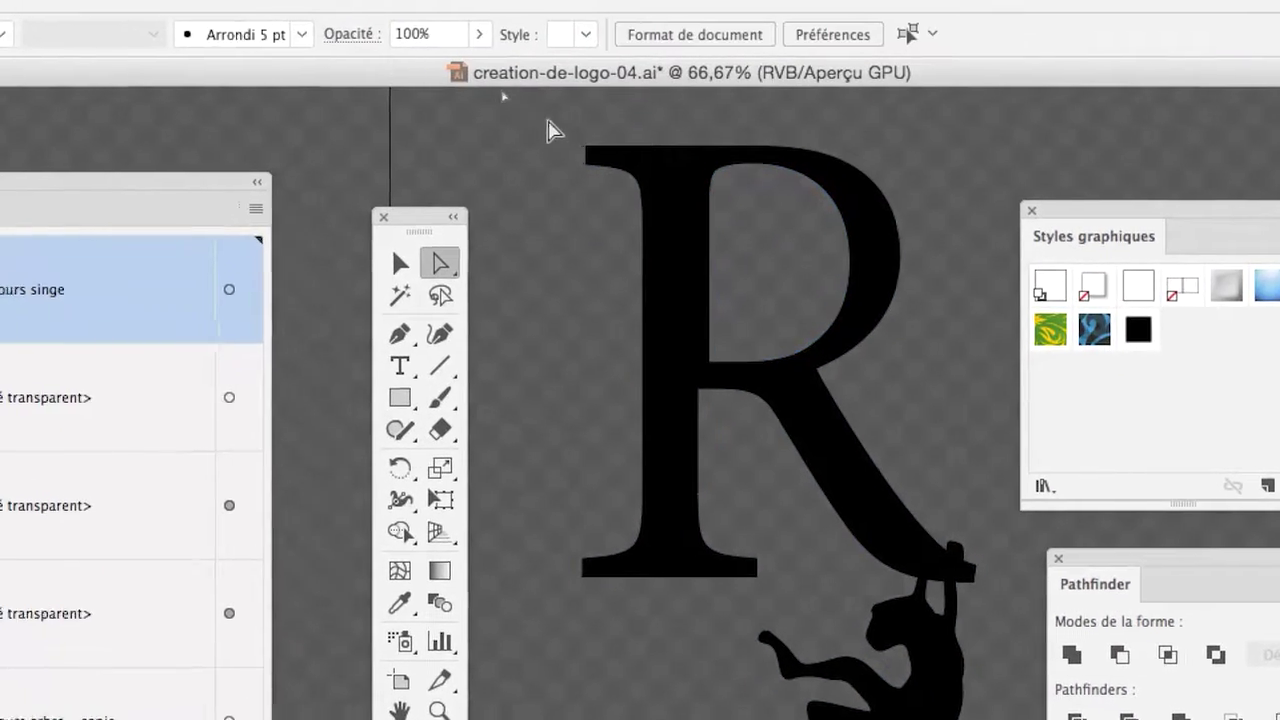
left_click_drag(560, 138, 595, 385)
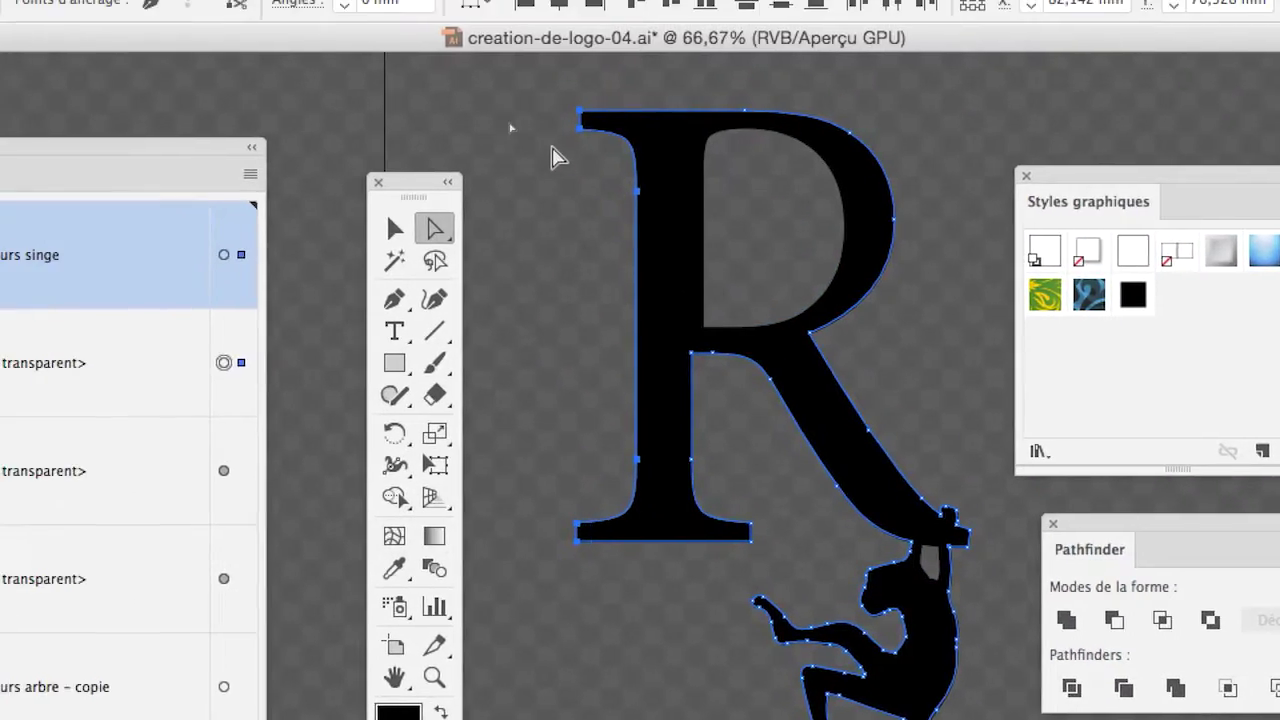
left_click_drag(515, 70, 618, 511)
left_click_drag(590, 308, 588, 300)
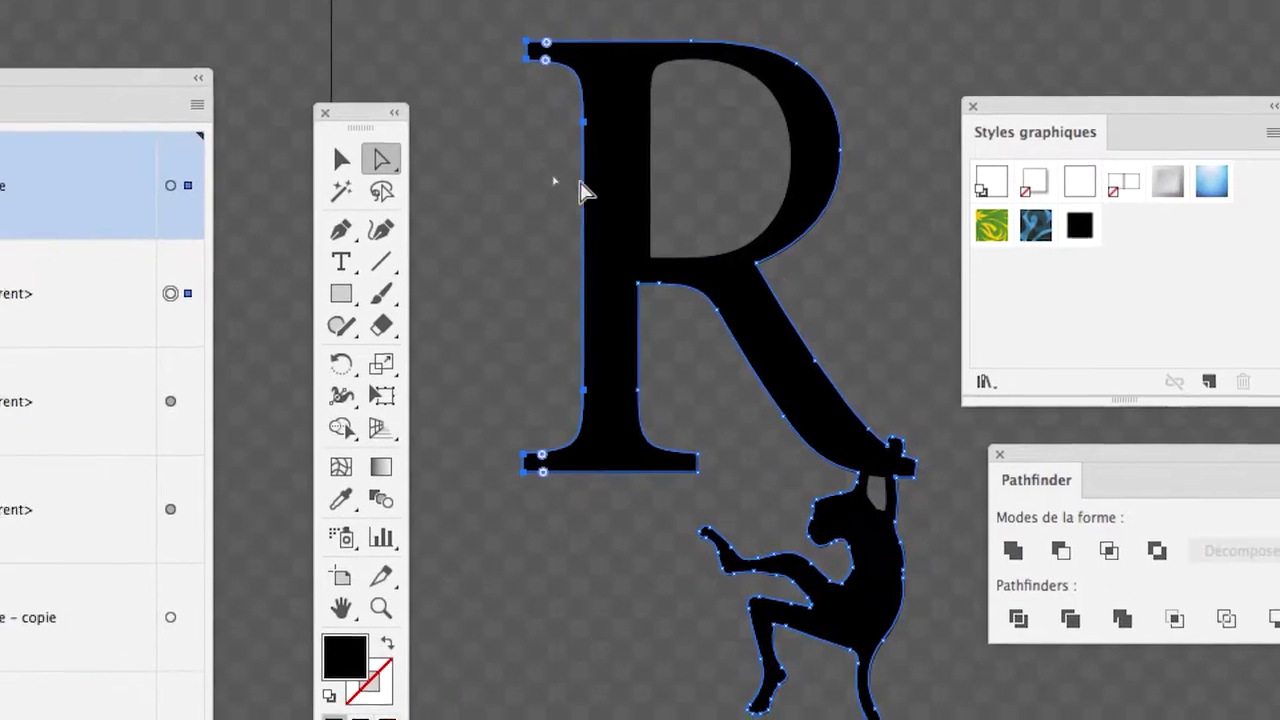
left_click_drag(583, 192, 538, 254)
left_click_drag(565, 213, 545, 100)
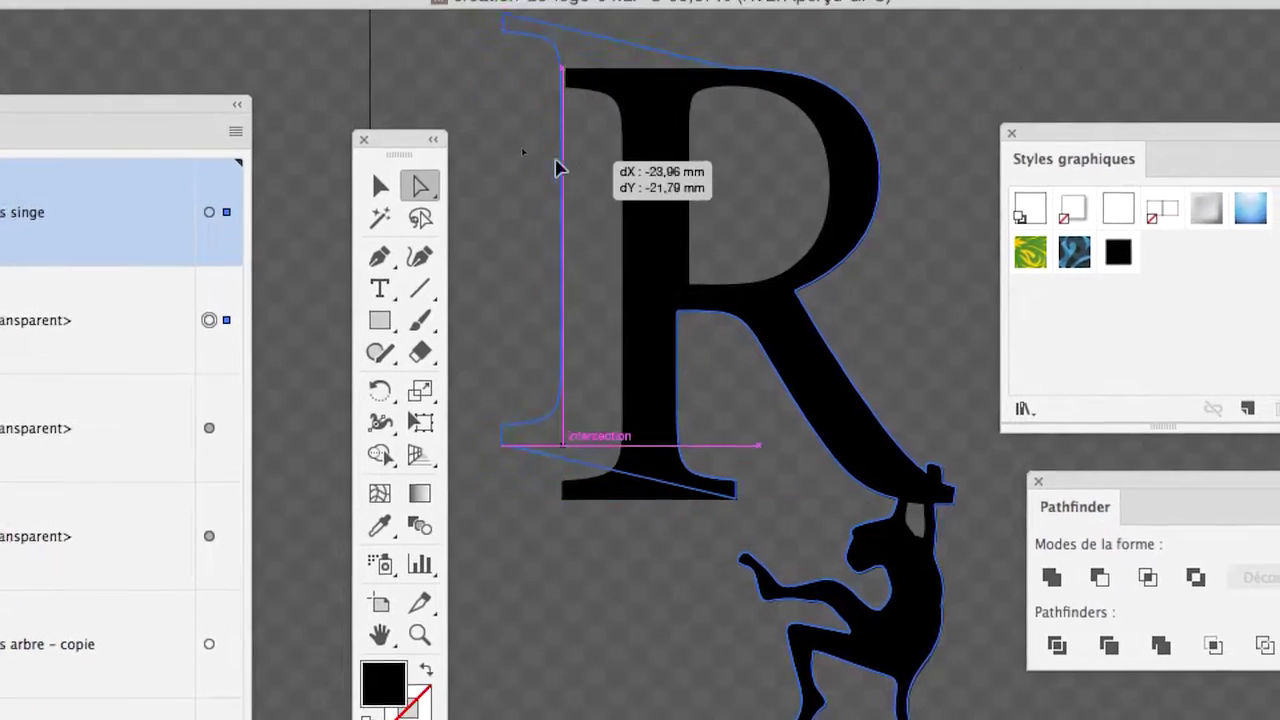
left_click_drag(558, 168, 521, 176)
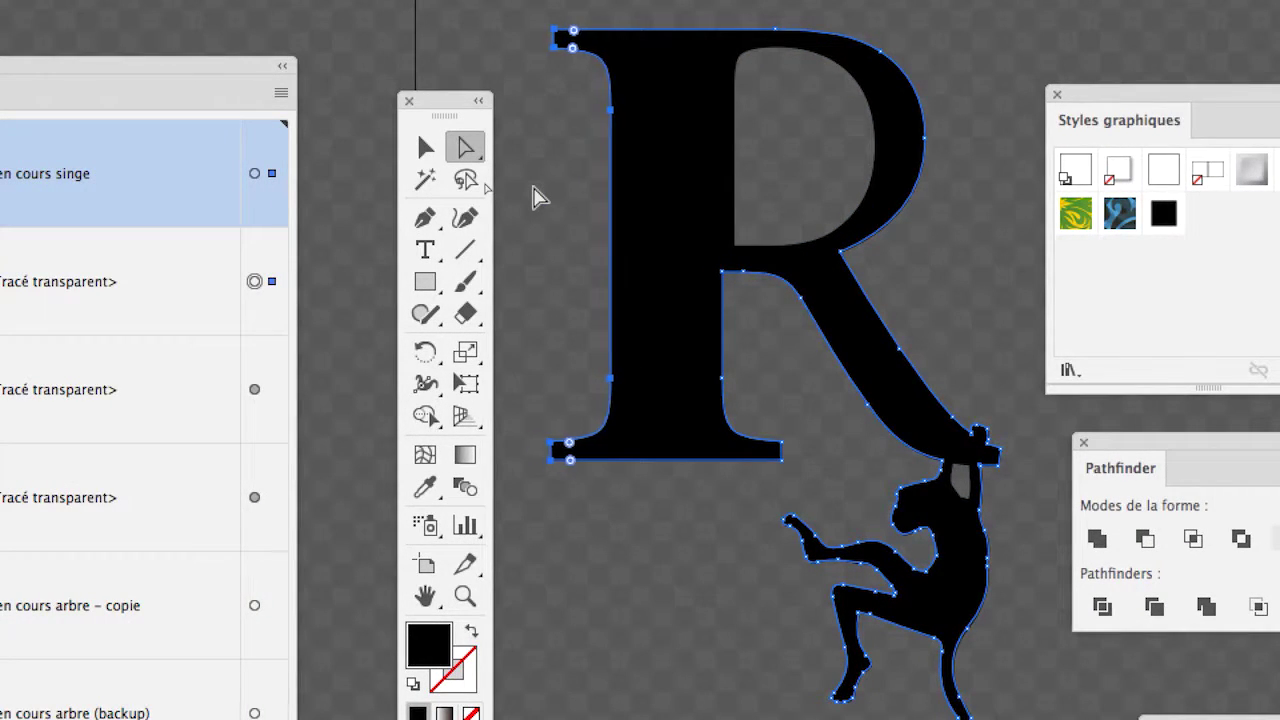
- Nudge the stem's outer edge inward and back outward to make the stem thicker, and deselect the logo
key("Right")
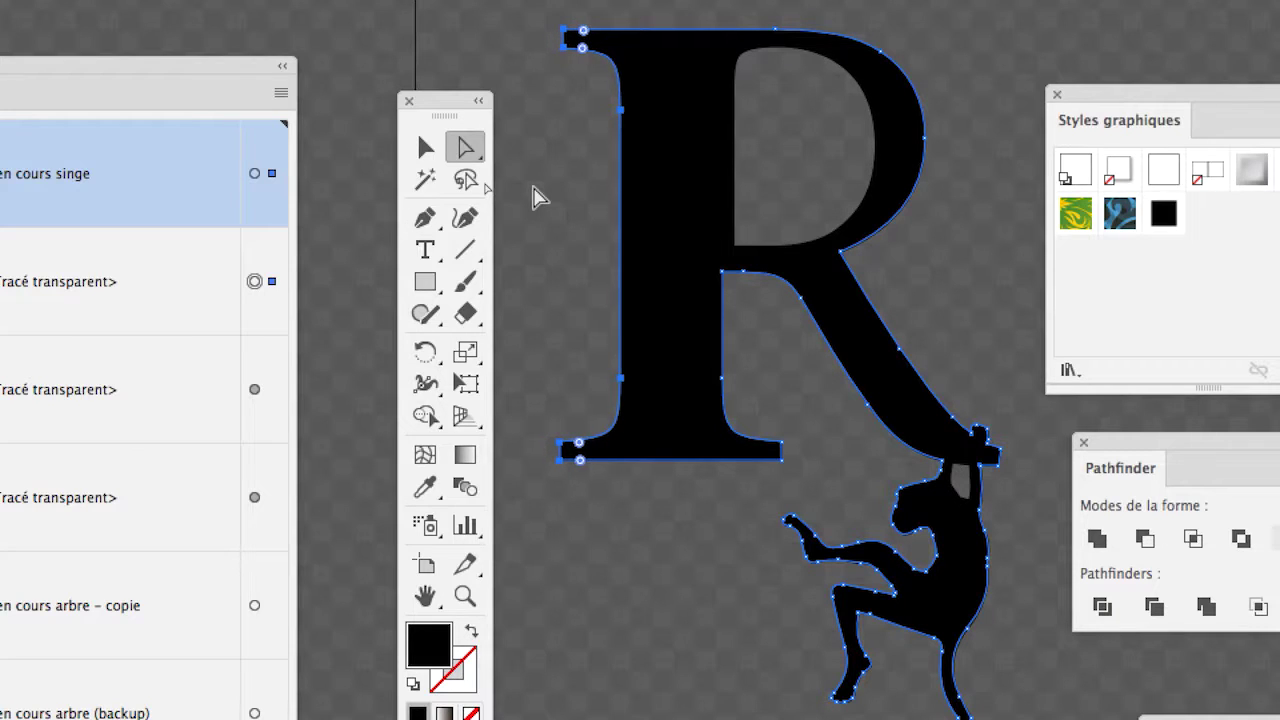
key("Right")
key("Right")
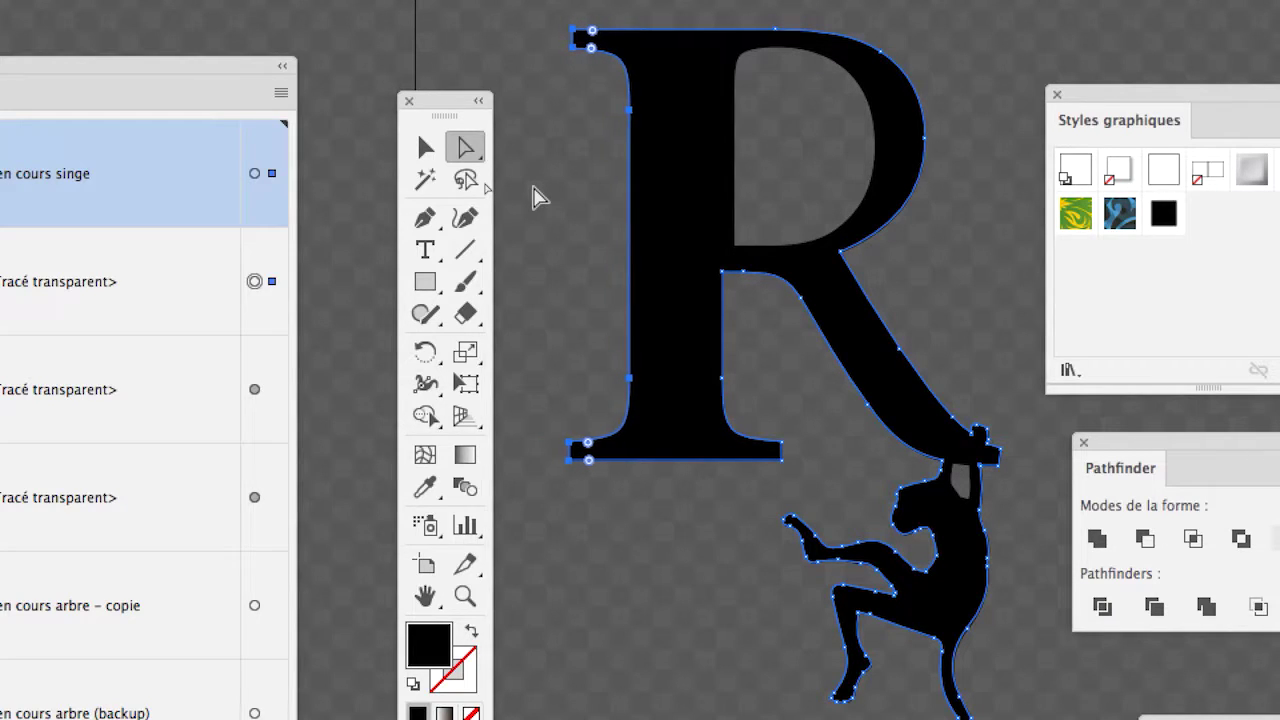
key("Right")
key("Right")
key("Right")
key("Right")
key("Right")
key("Right")
key("Right")
key("Right")
key("Right")
key("Right")
key("Right")
key("Right")
key("Right")
key("Right")
key("Right")
key("Right")
key("Right")
key("Right")
key("Right")
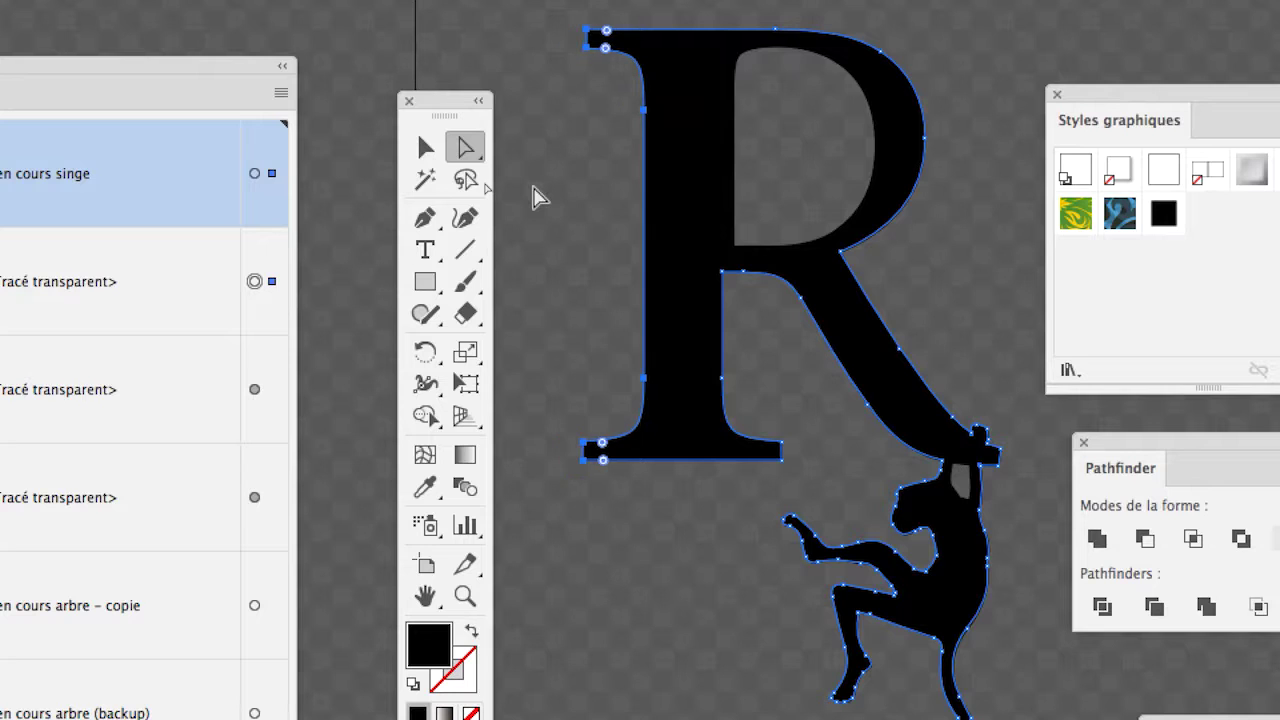
key("Left")
key("Left")
key("Left")
key("Left")
key("Left")
key("Left")
key("Left")
key("Left")
key("Left")
key("Left")
key("Left")
key("Left")
key("Left")
key("Left")
key("Left")
key("Left")
key("Left")
key("Left")
key("Left")
key("Left")
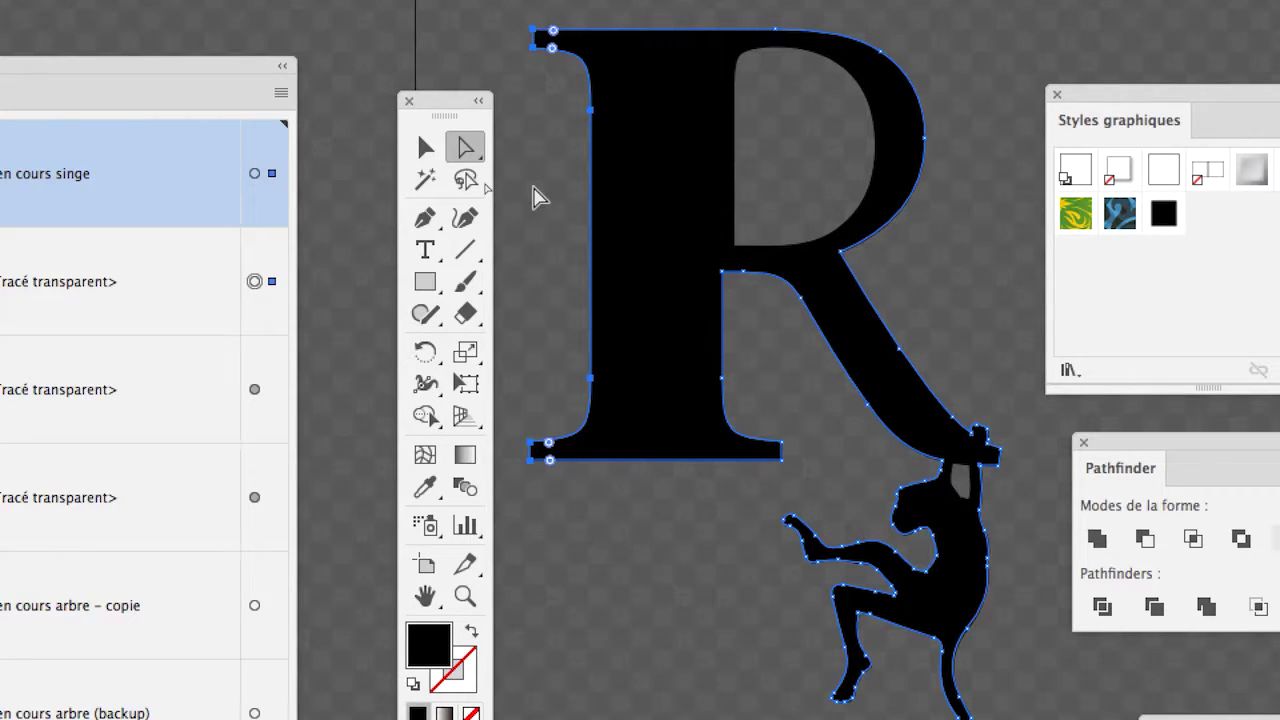
left_click(537, 197)
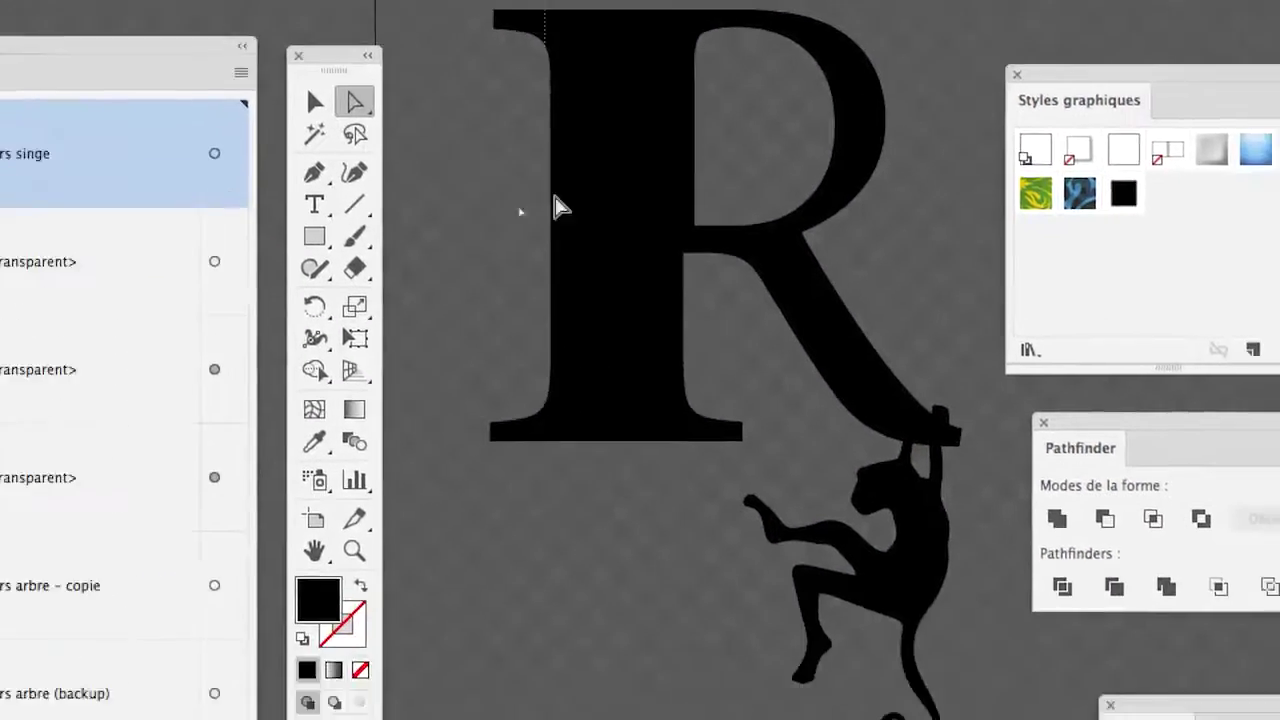
- Reselect the stem's outer anchor points, nudge them through thinner and wider widths, leave the stem thick, and deselect the logo
key("ctrl+a")
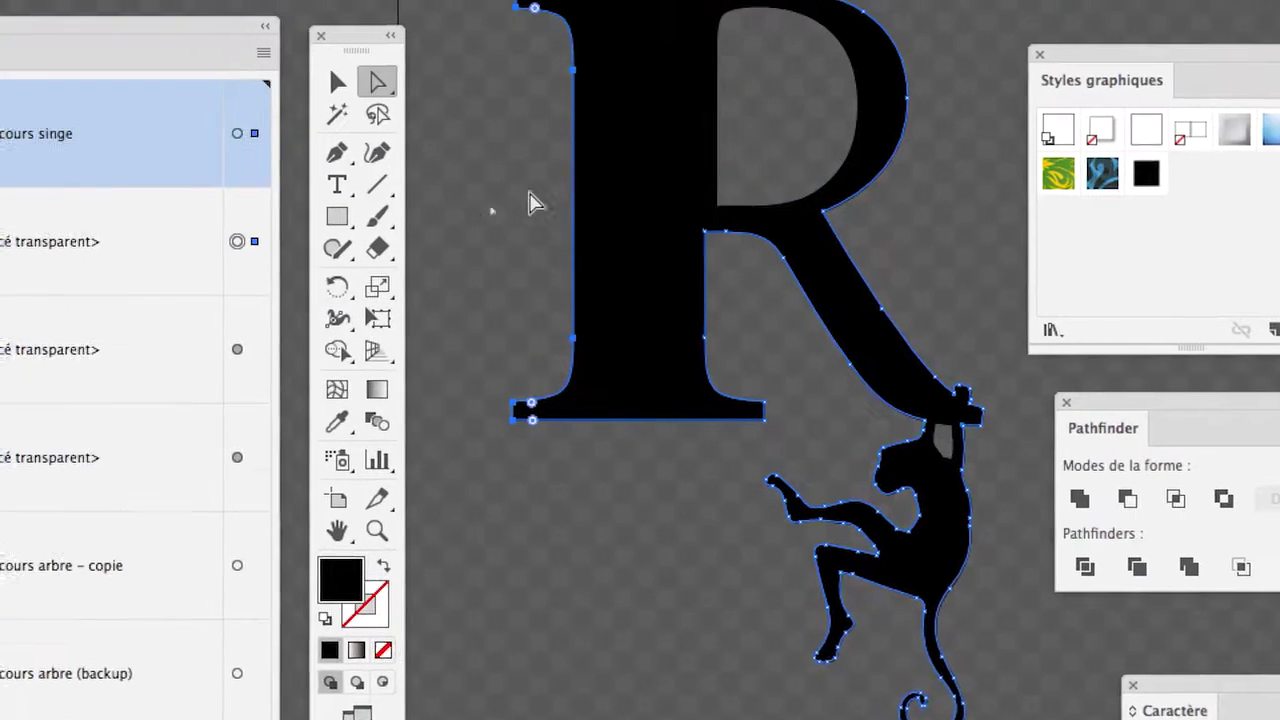
key("Right")
key("Right")
key("Right")
key("Right")
key("Right")
key("Right")
key("Right")
key("Right")
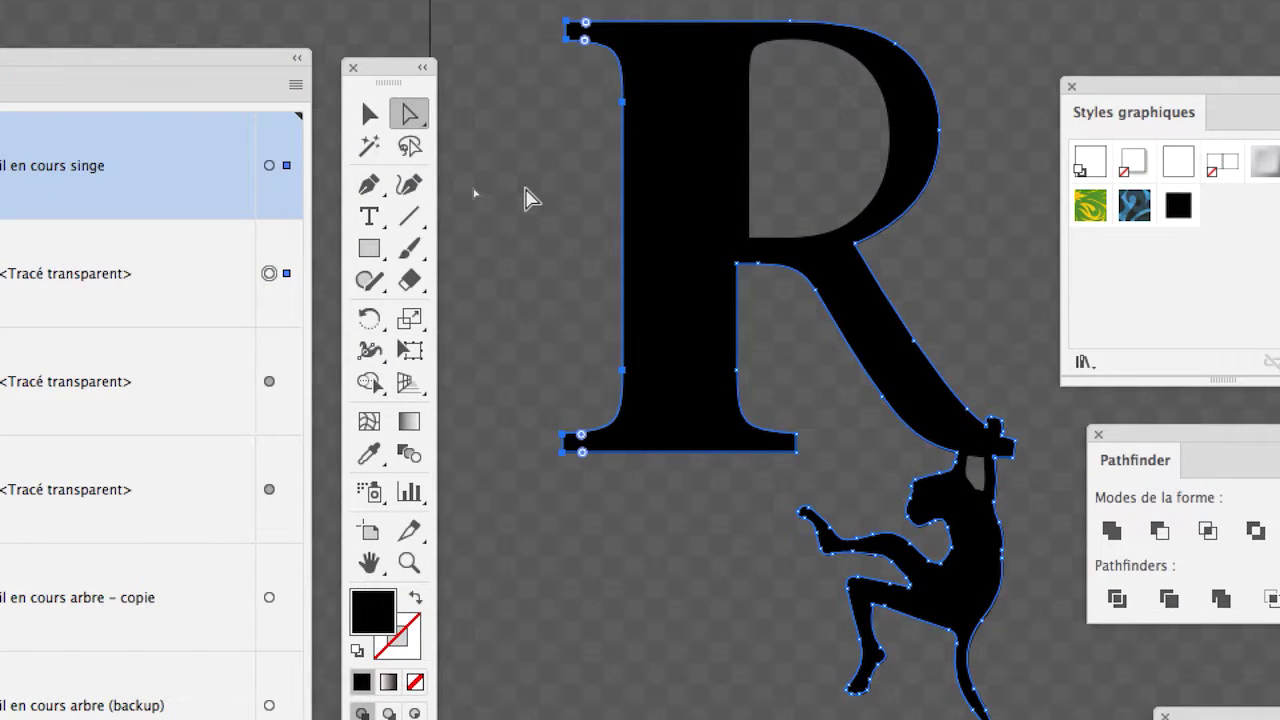
key("Left")
key("Left")
key("Left")
key("Left")
key("Left")
key("Left")
key("Right")
key("Right")
key("Right")
key("Right")
key("Right")
key("Right")
key("Right")
key("Right")
key("Right")
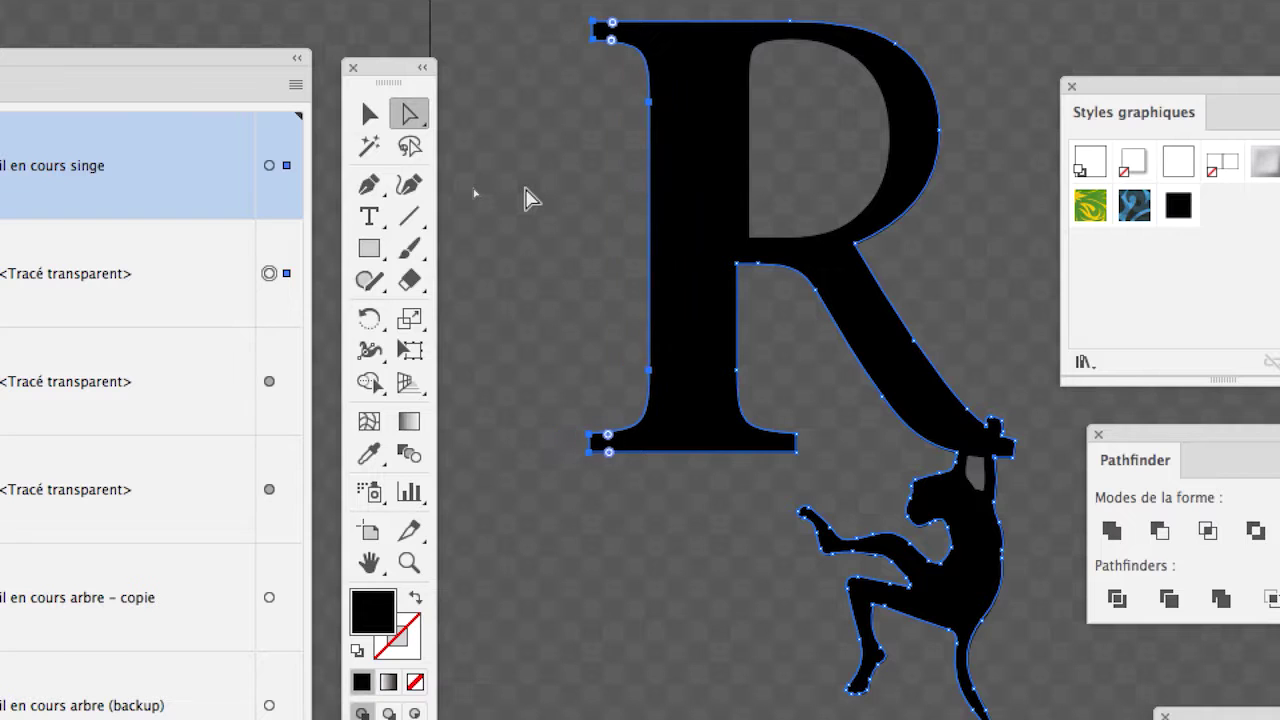
key("Right")
key("Right")
key("Right")
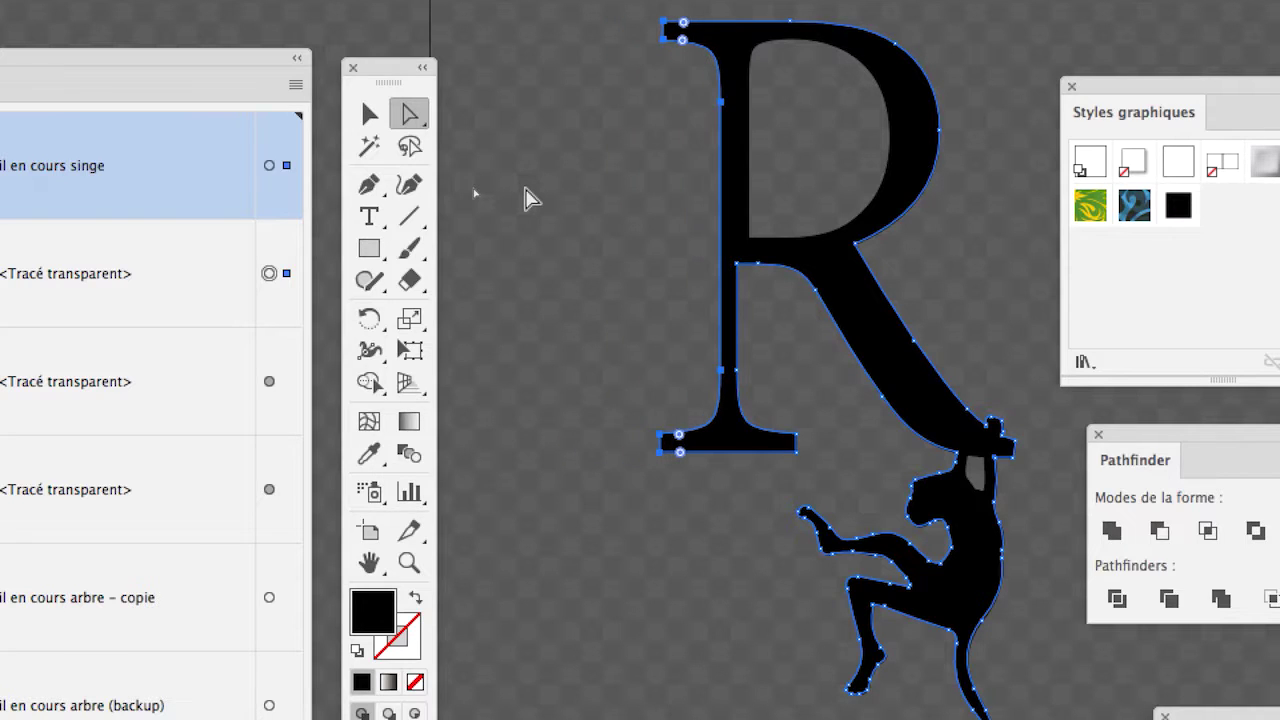
key("Left")
key("Left")
key("Left")
key("Left")
key("Left")
key("Left")
key("Left")
key("Left")
key("Left")
key("Left")
key("Left")
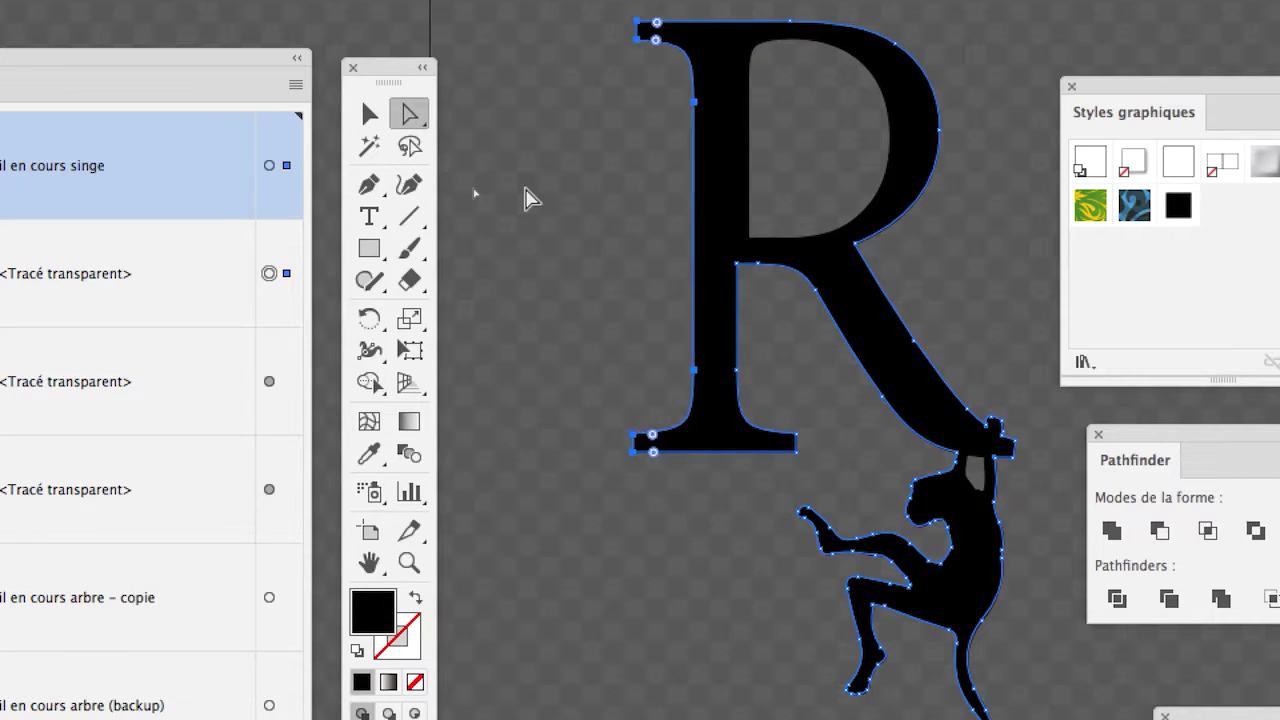
key("Left")
key("Left")
key("Left")
key("Left")
key("Left")
key("Left")
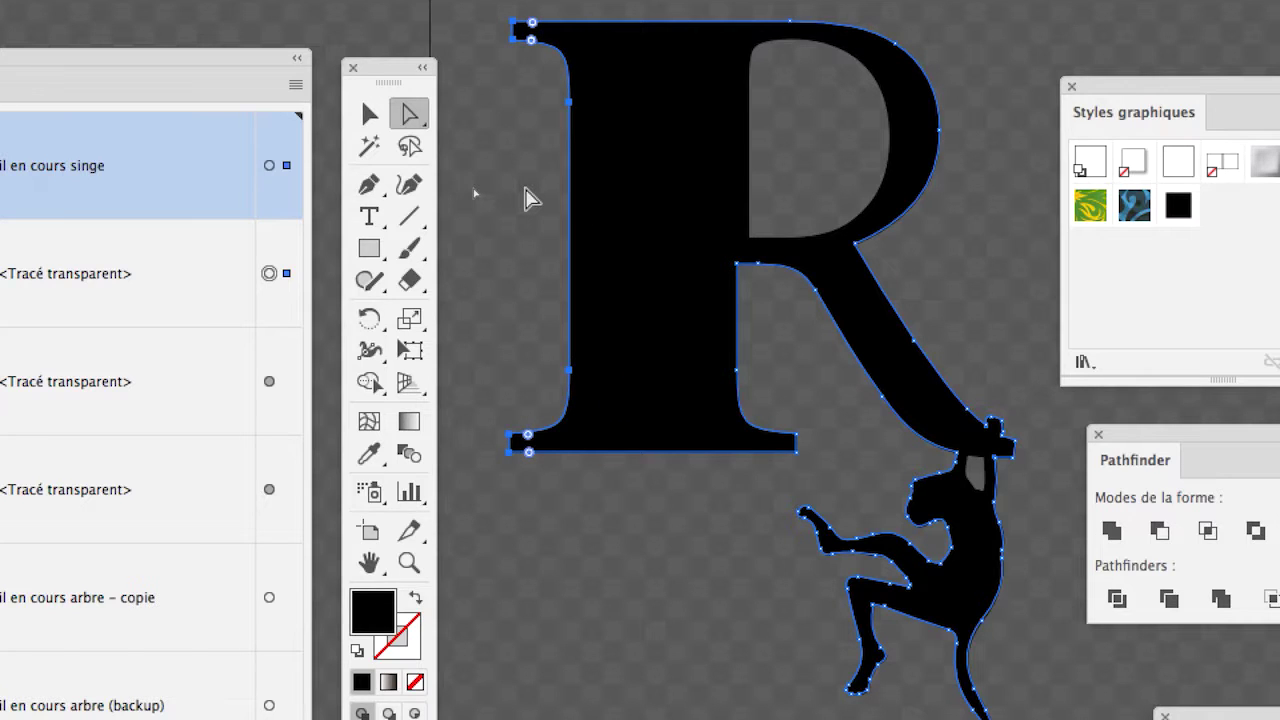
key("Right")
key("Right")
key("Right")
key("Right")
left_click(530, 197)
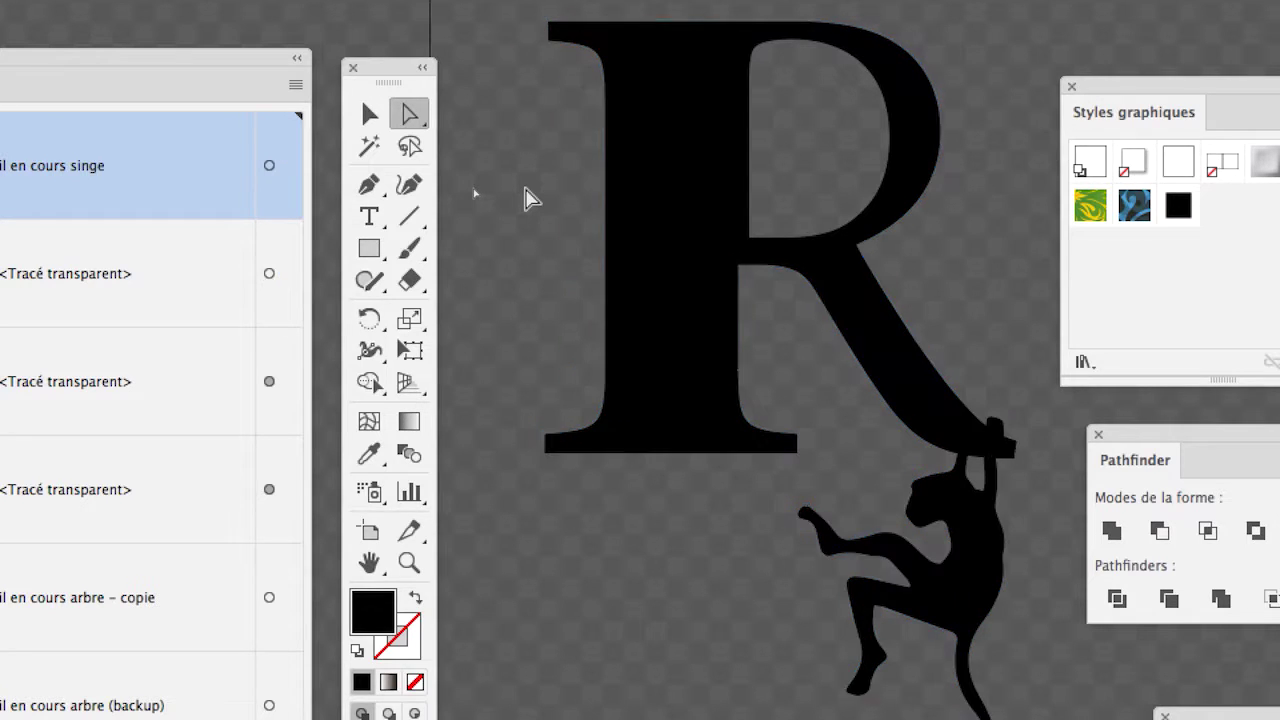
- Select the whole logo, apply the graphic style with black fill and white outer stroke, and deselect it
key("ctrl+0")
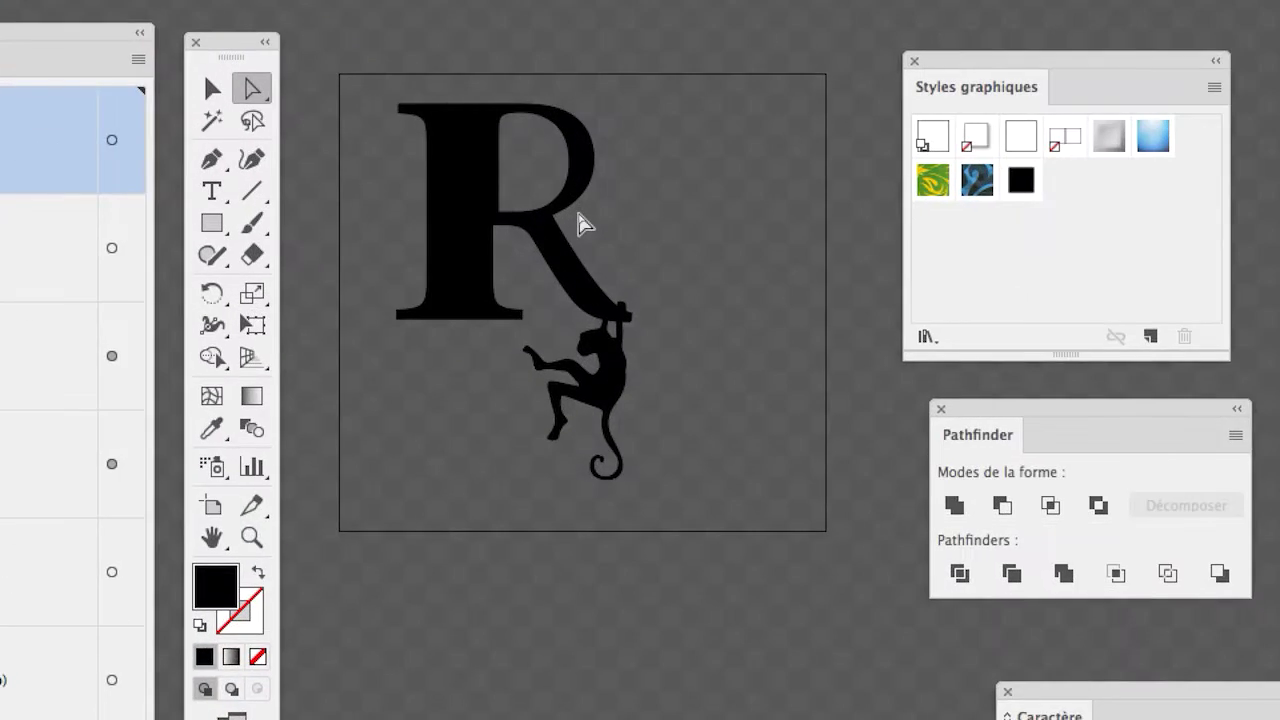
key("ctrl+a")
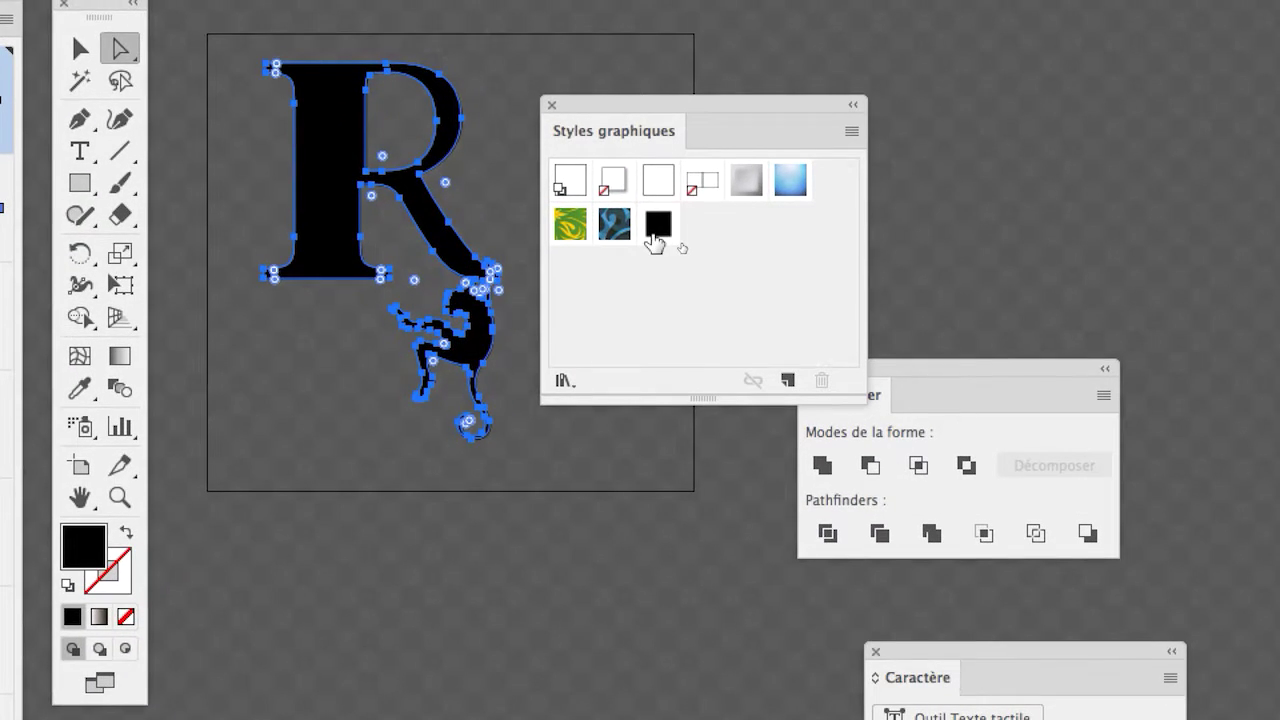
left_click(657, 226)
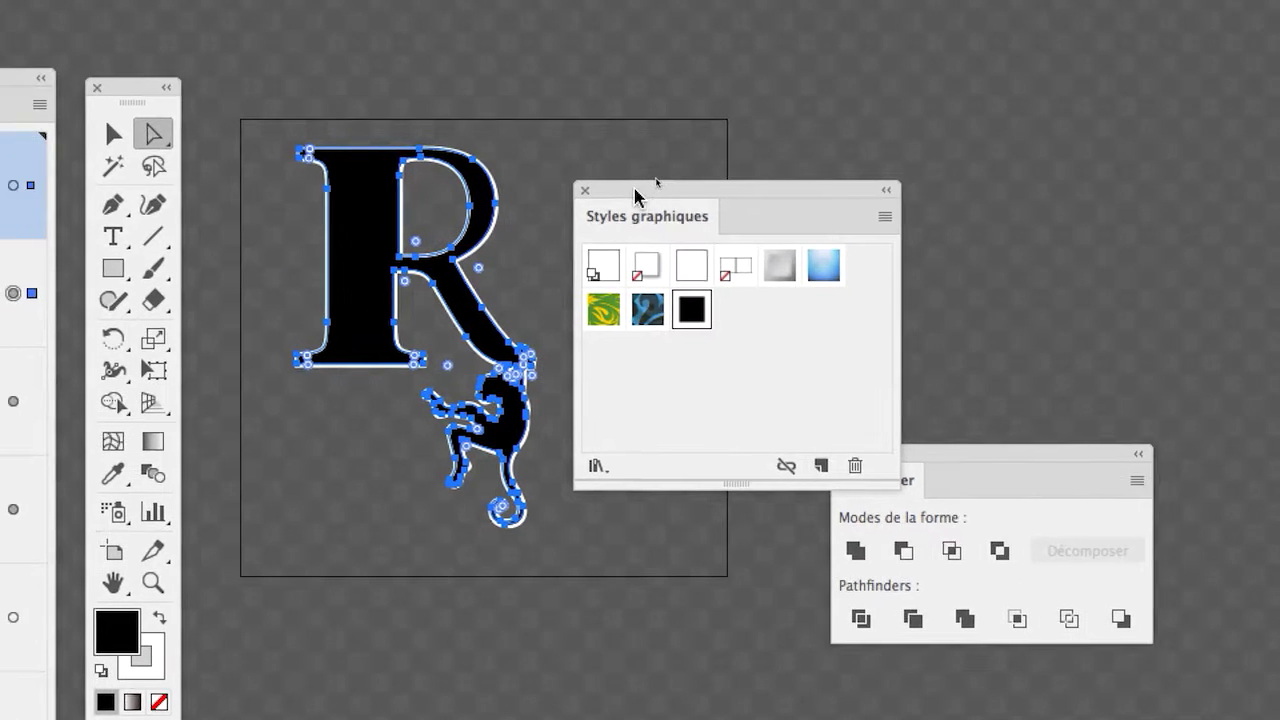
left_click_drag(603, 110, 698, 141)
left_click(584, 261)
left_click(540, 312)
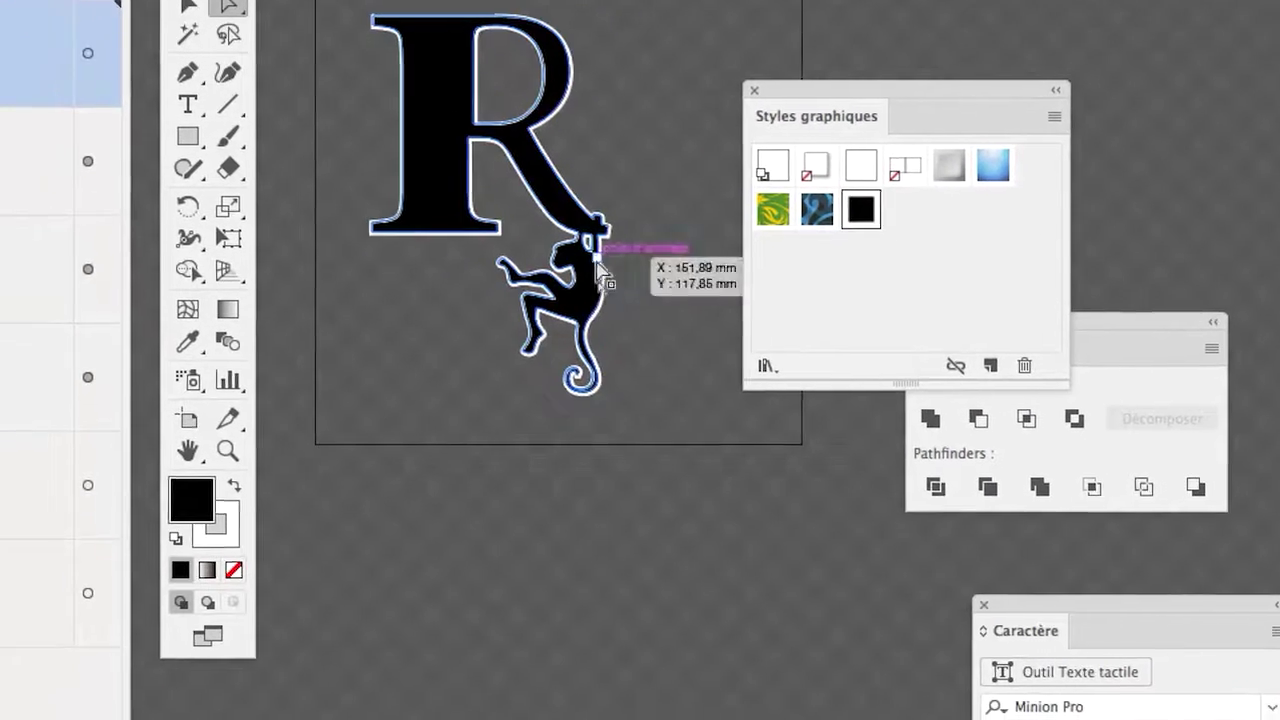
- Examine the white outline around the R and the monkey up close and at full size
scroll(537, 308, "up", 3)
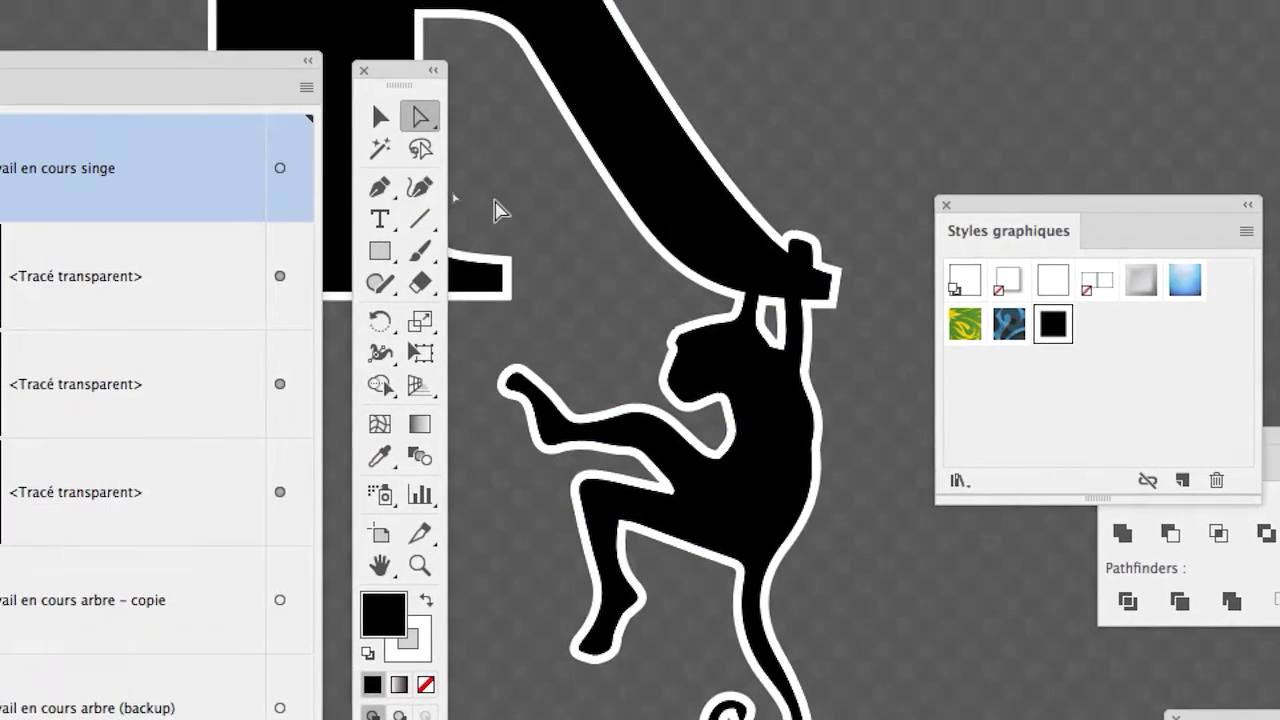
left_click(309, 86)
scroll(310, 86, "down", 2)
left_click_drag(538, 213, 748, 350)
left_click_drag(669, 203, 875, 226)
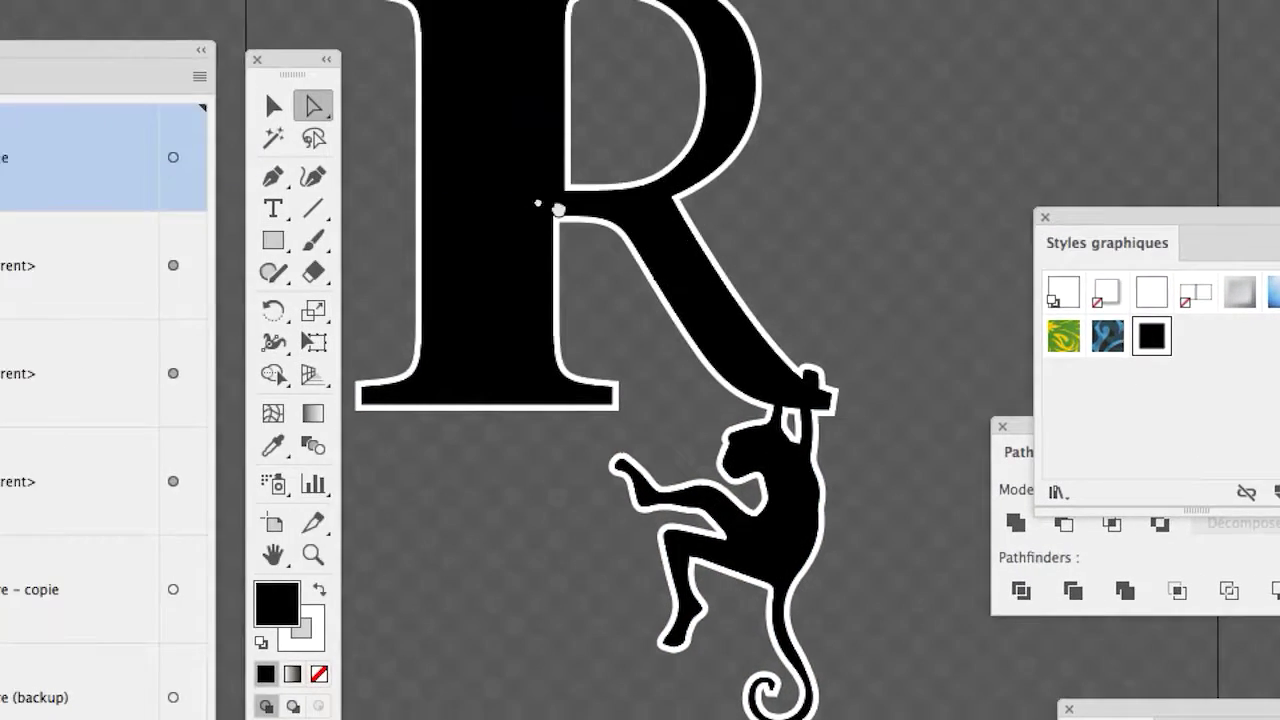
left_click_drag(336, 219, 422, 225)
scroll(650, 225, "down", 2)
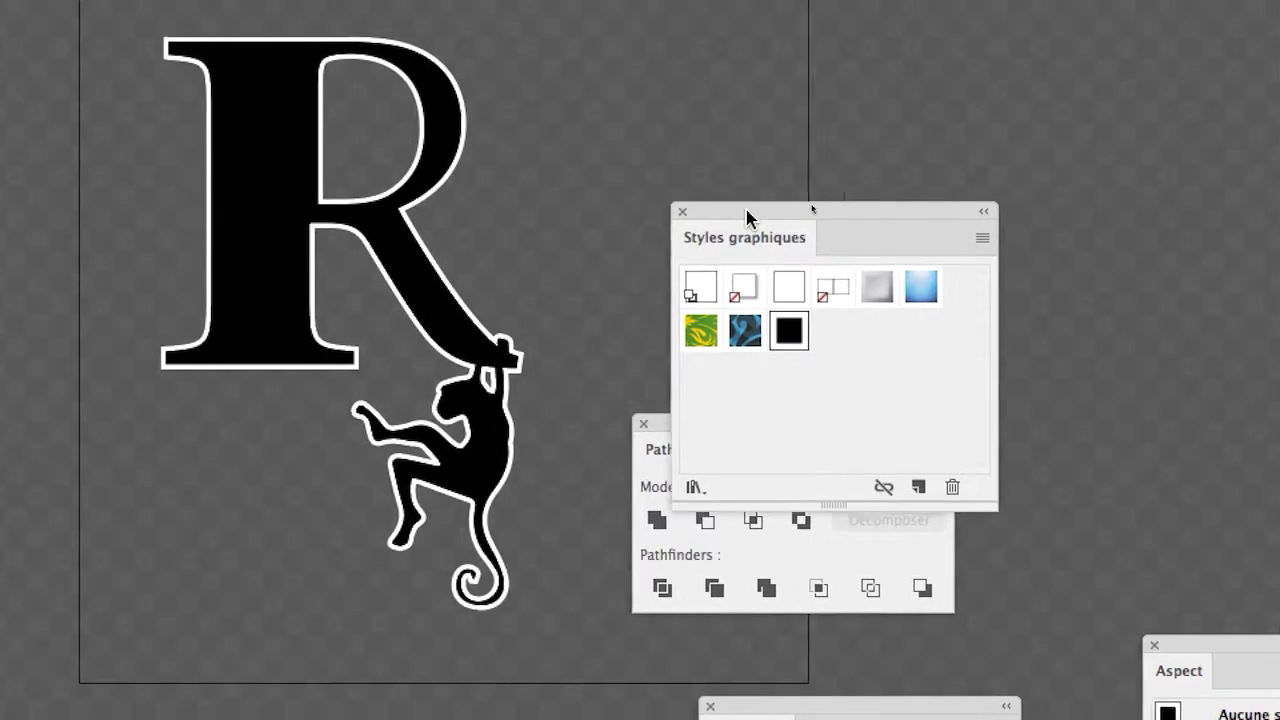
left_click_drag(955, 207, 780, 17)
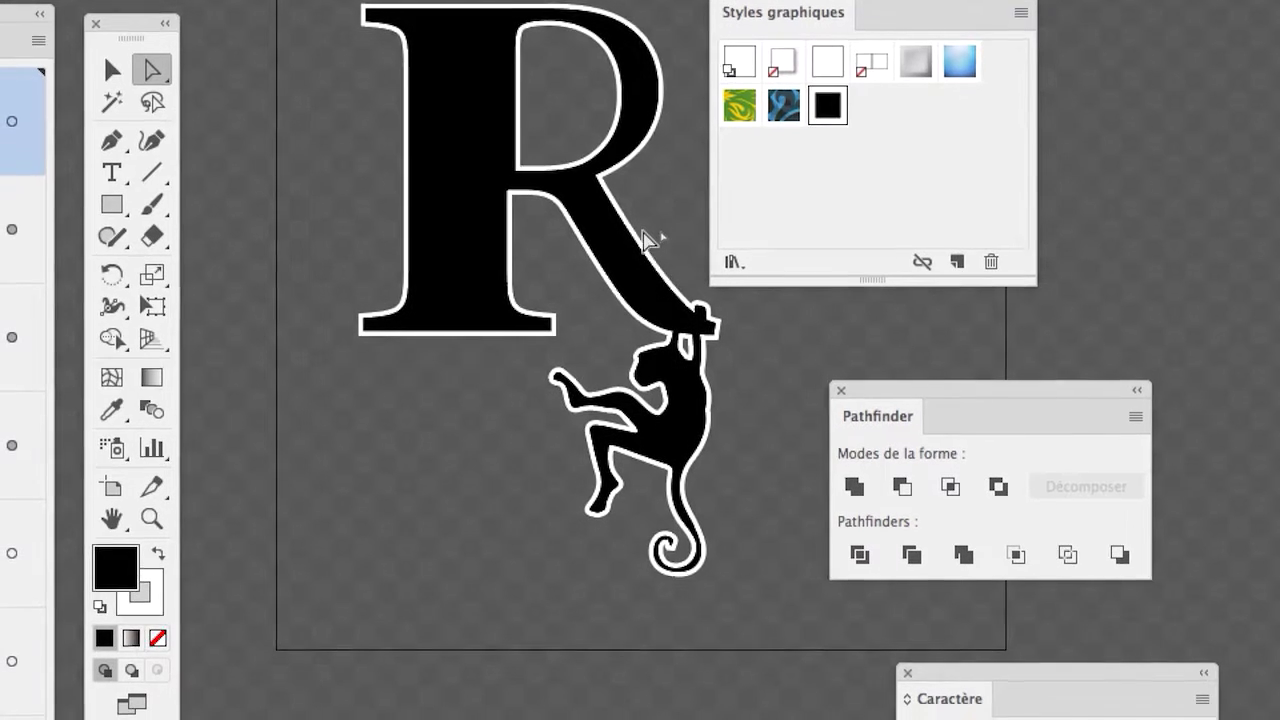
- Select the logo again and move the Graphic Styles panel clear of the artwork
left_click(521, 319)
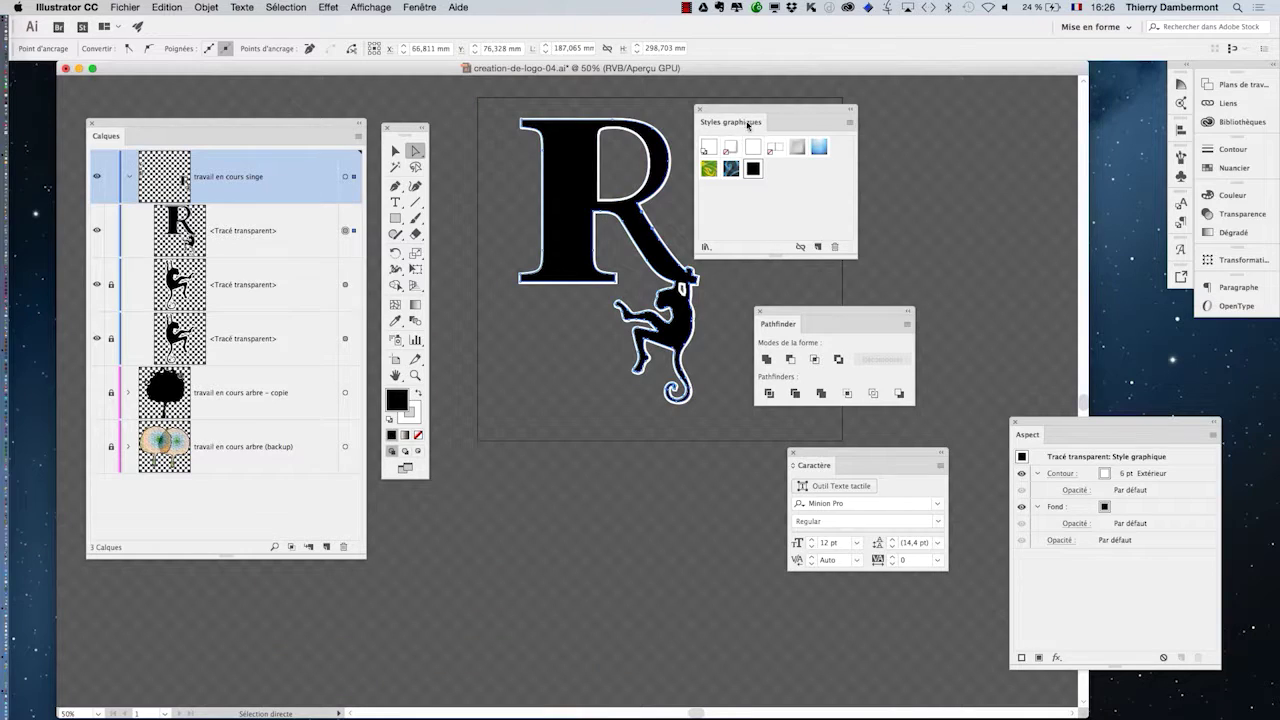
left_click_drag(747, 125, 852, 128)
scroll(597, 180, "up", 1)
scroll(668, 235, "up", 1)
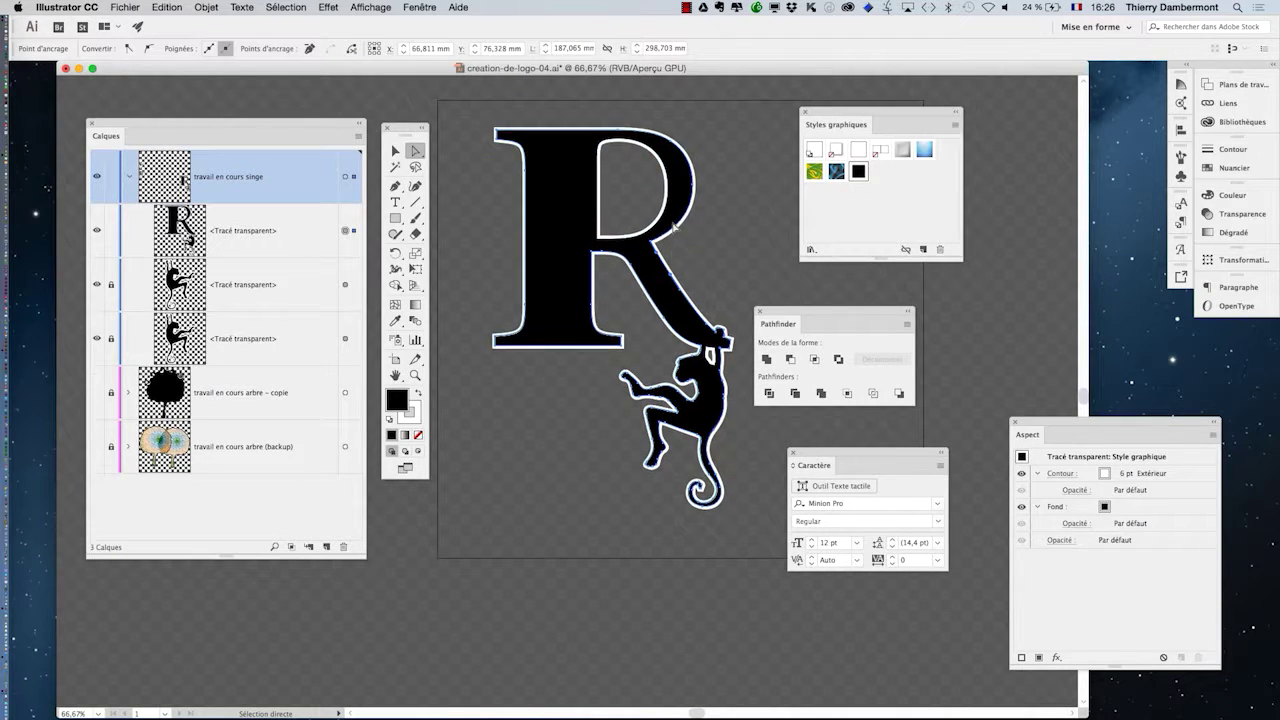
- Hide the transparency grid to view the logo on white, and show the grid again
left_click(372, 6)
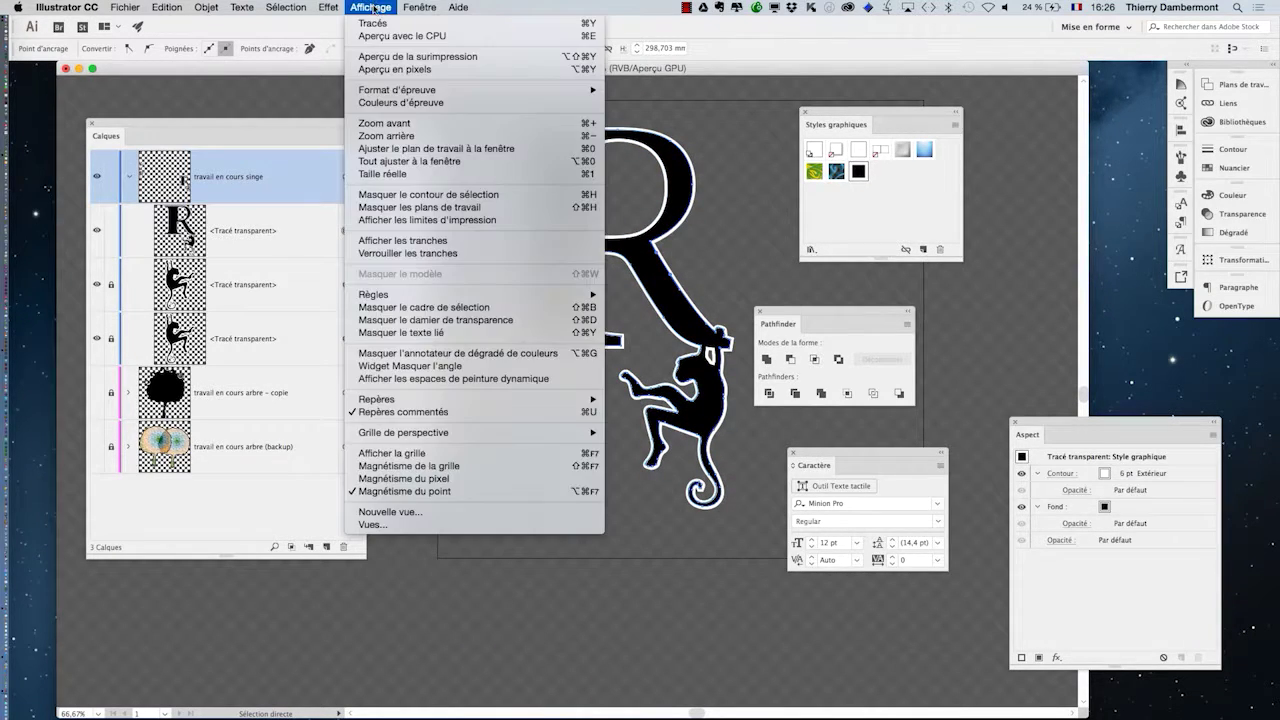
left_click(449, 320)
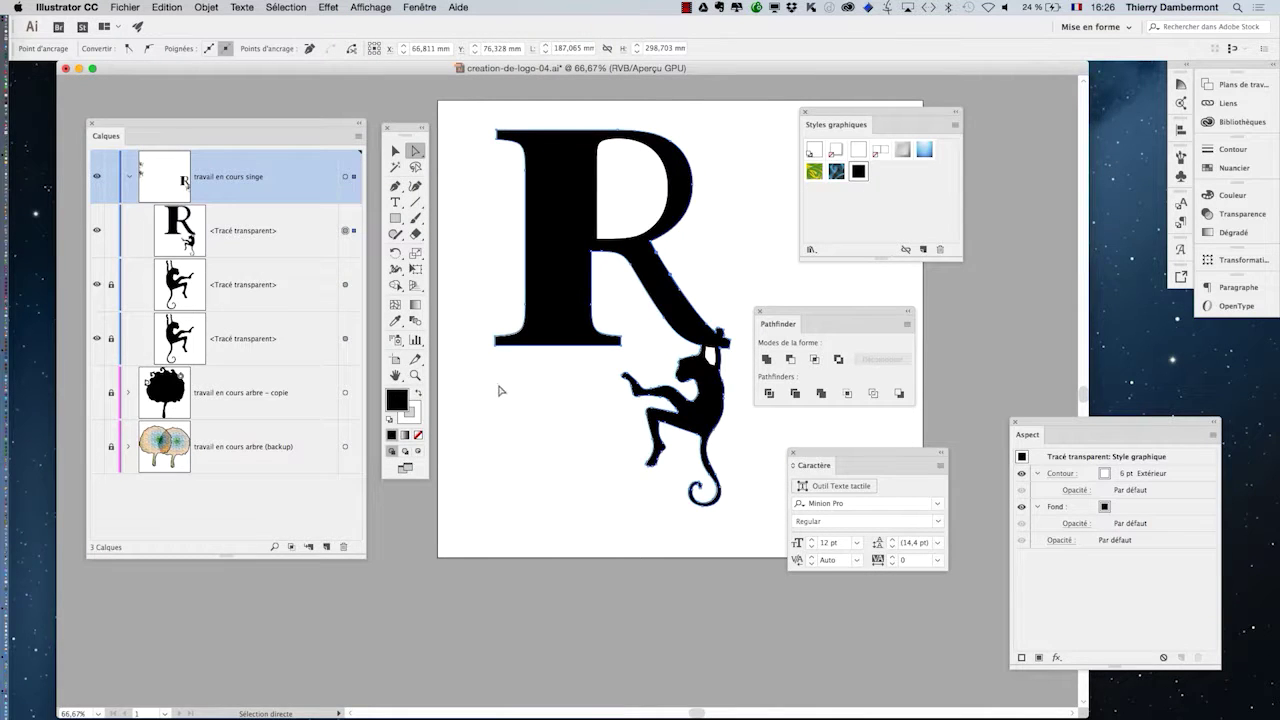
key("v")
left_click(366, 7)
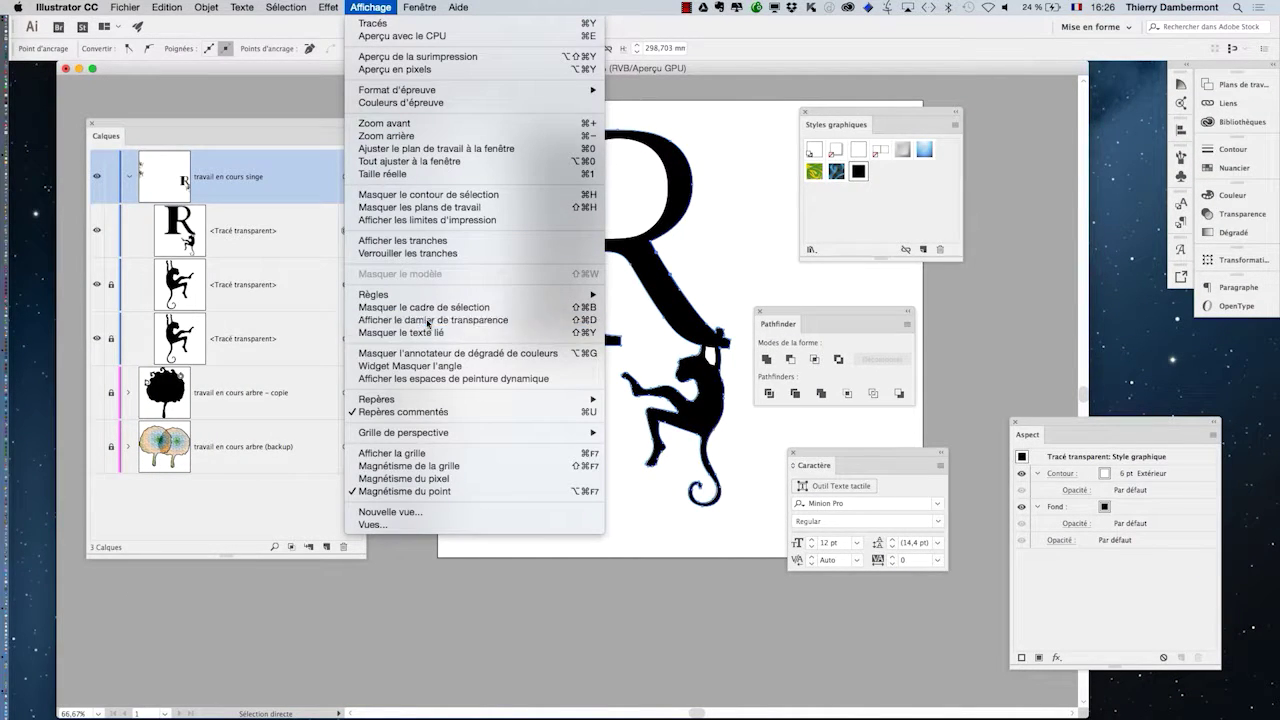
left_click(428, 321)
- Move the Graphic Styles, Pathfinder and Character panels away from the logo and place the Appearance panel beside it
left_click_drag(837, 113, 947, 132)
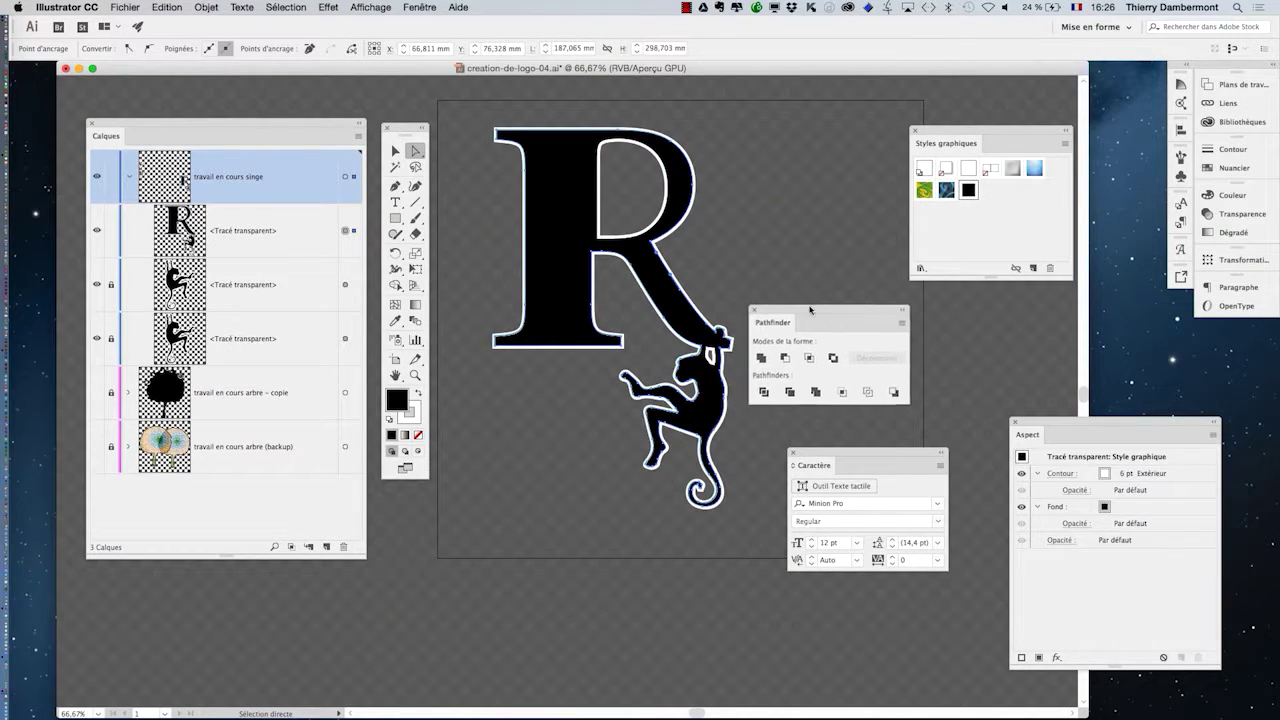
left_click_drag(830, 313, 483, 528)
left_click_drag(815, 458, 254, 593)
left_click(436, 7)
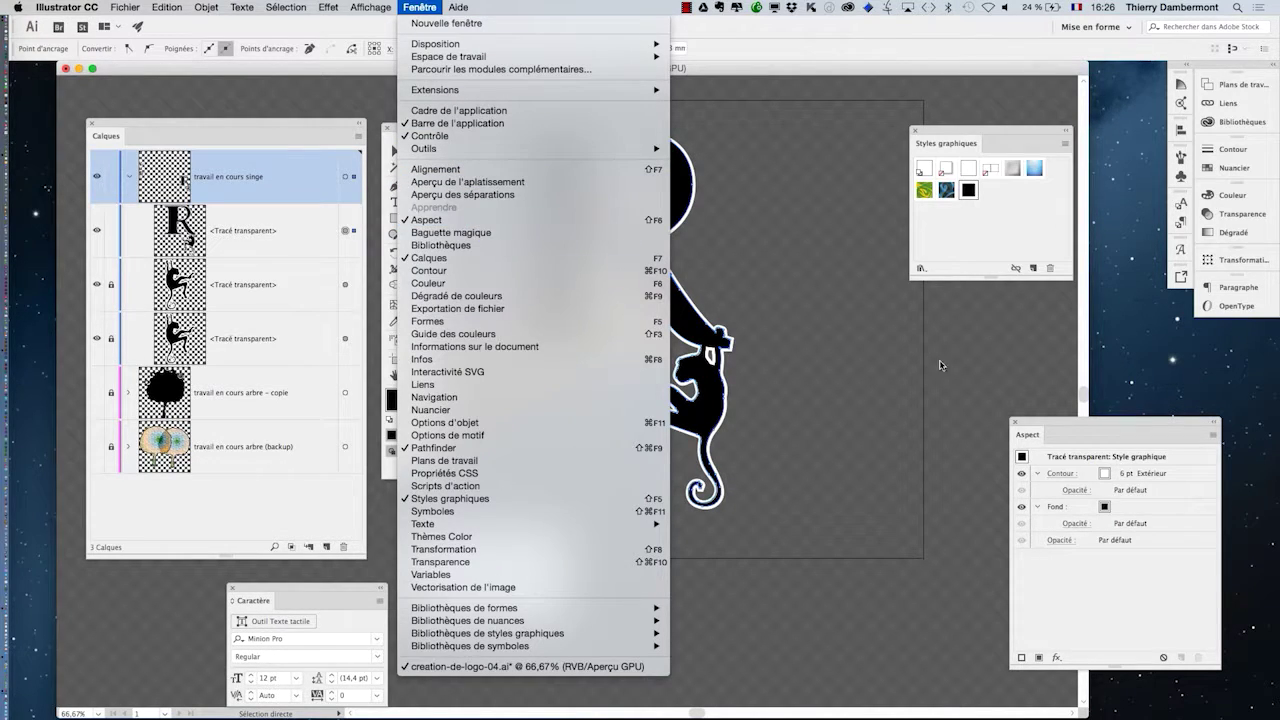
left_click(1050, 433)
left_click_drag(1050, 433, 826, 222)
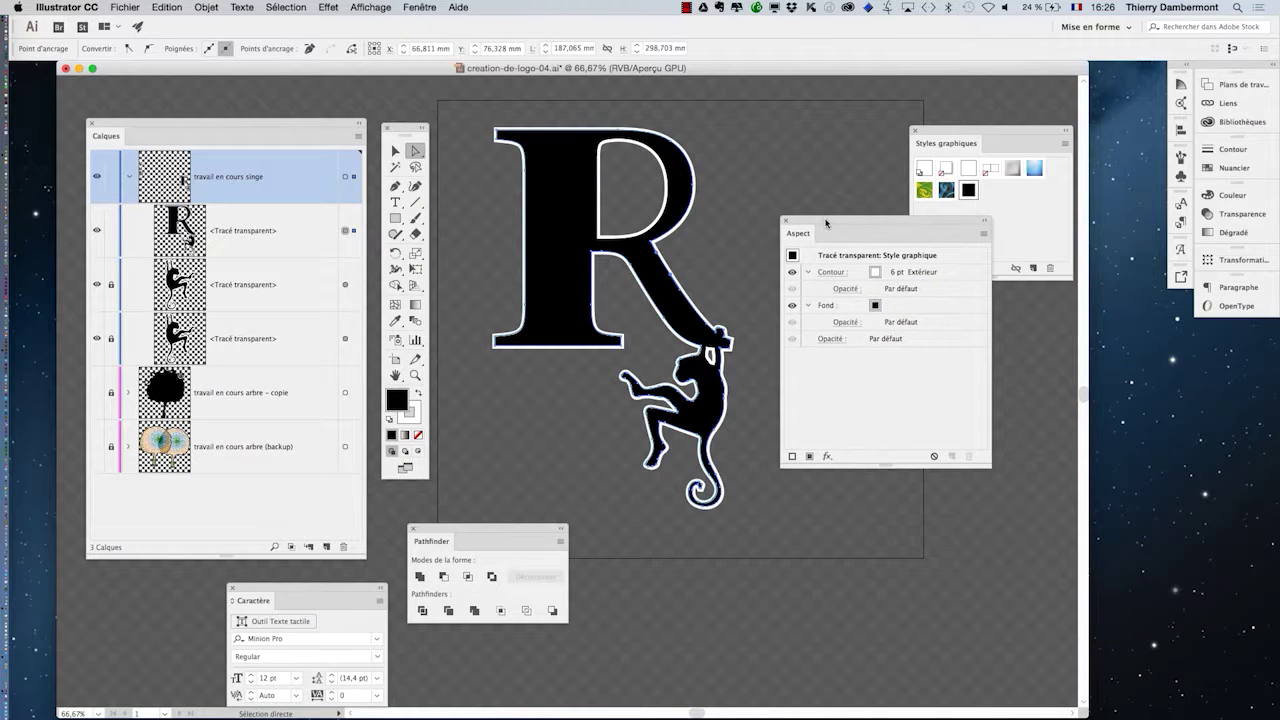
left_click_drag(940, 131, 1077, 440)
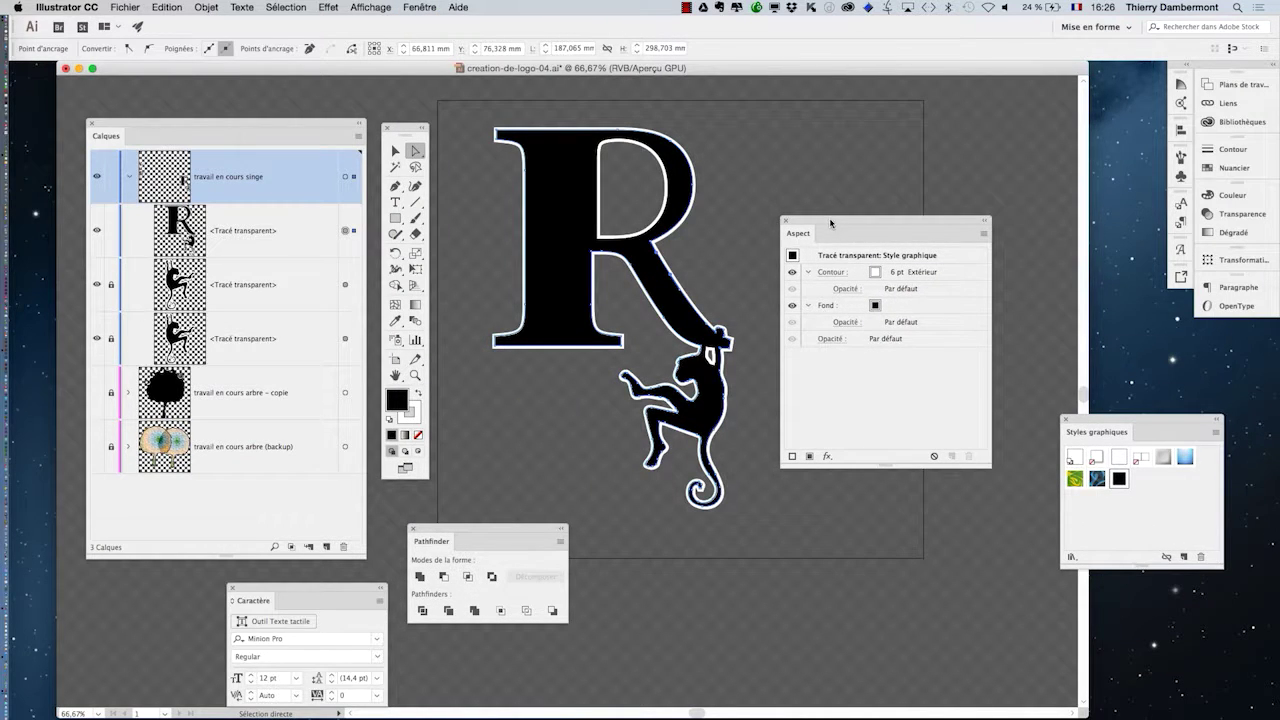
left_click_drag(830, 222, 847, 166)
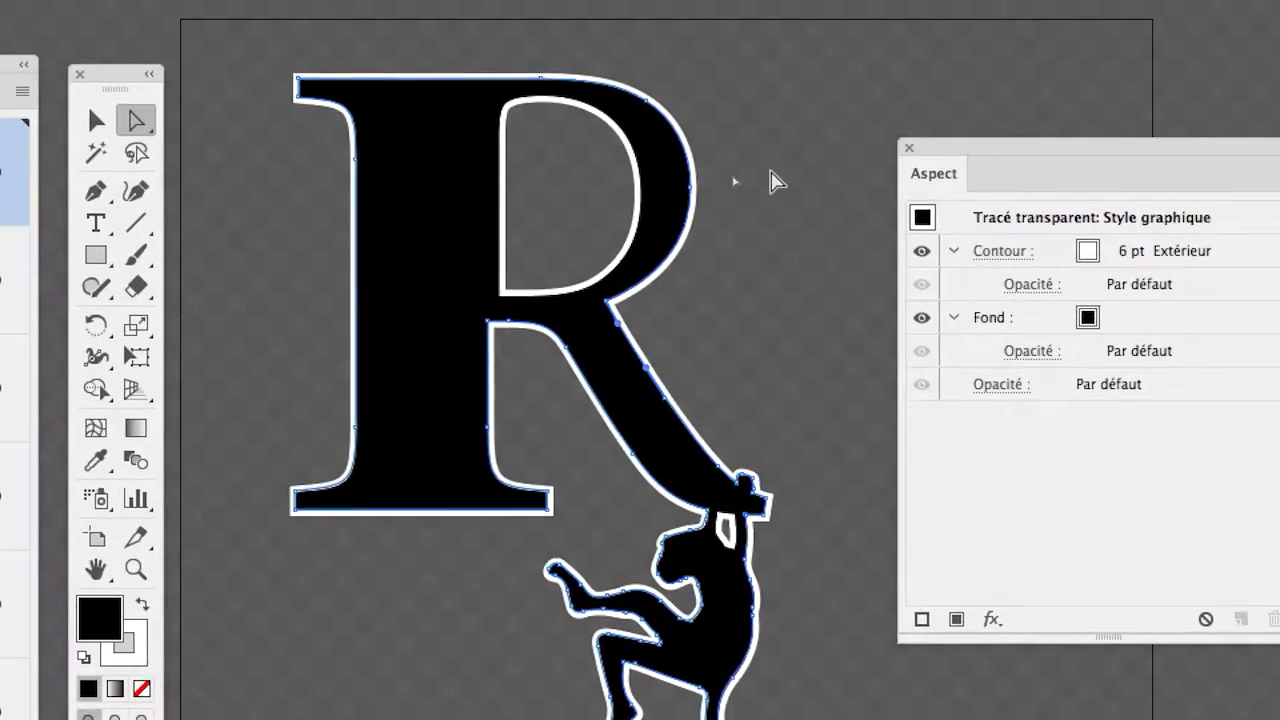
- Reselect the whole logo as an object and target its 6 pt Extérieur stroke in the Appearance attributes
left_click(773, 181)
left_click(673, 178)
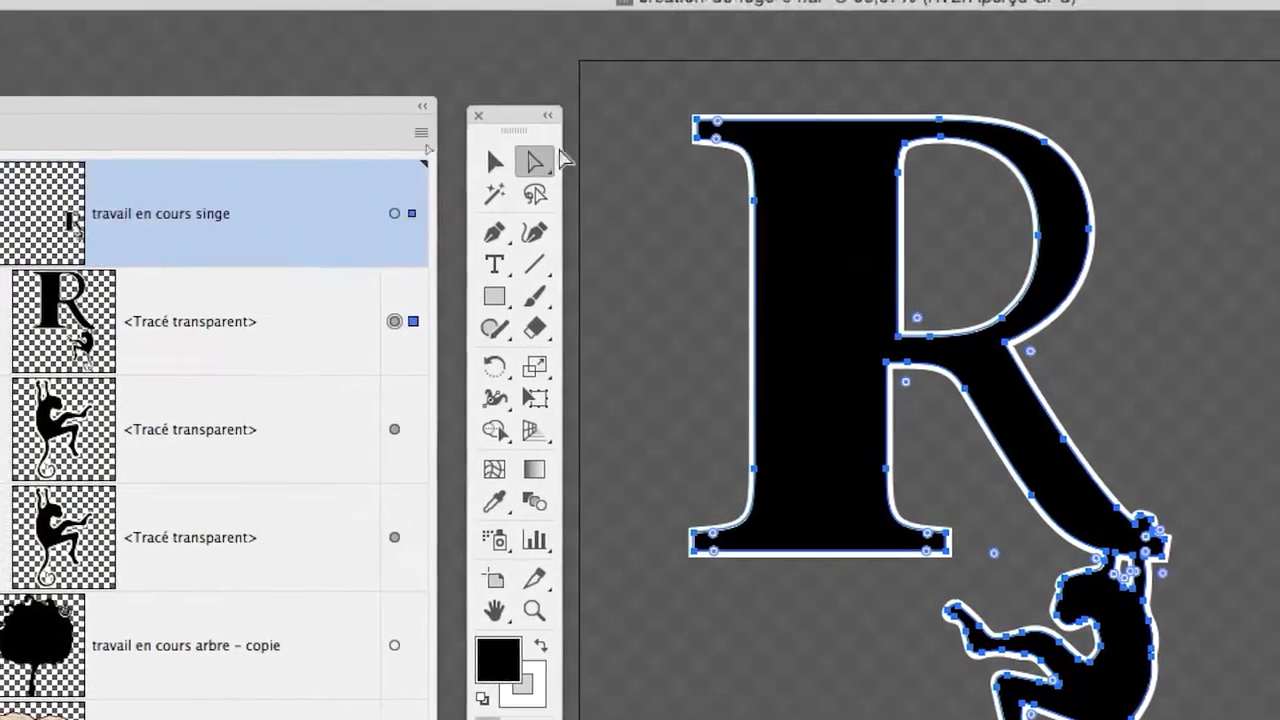
left_click(494, 162)
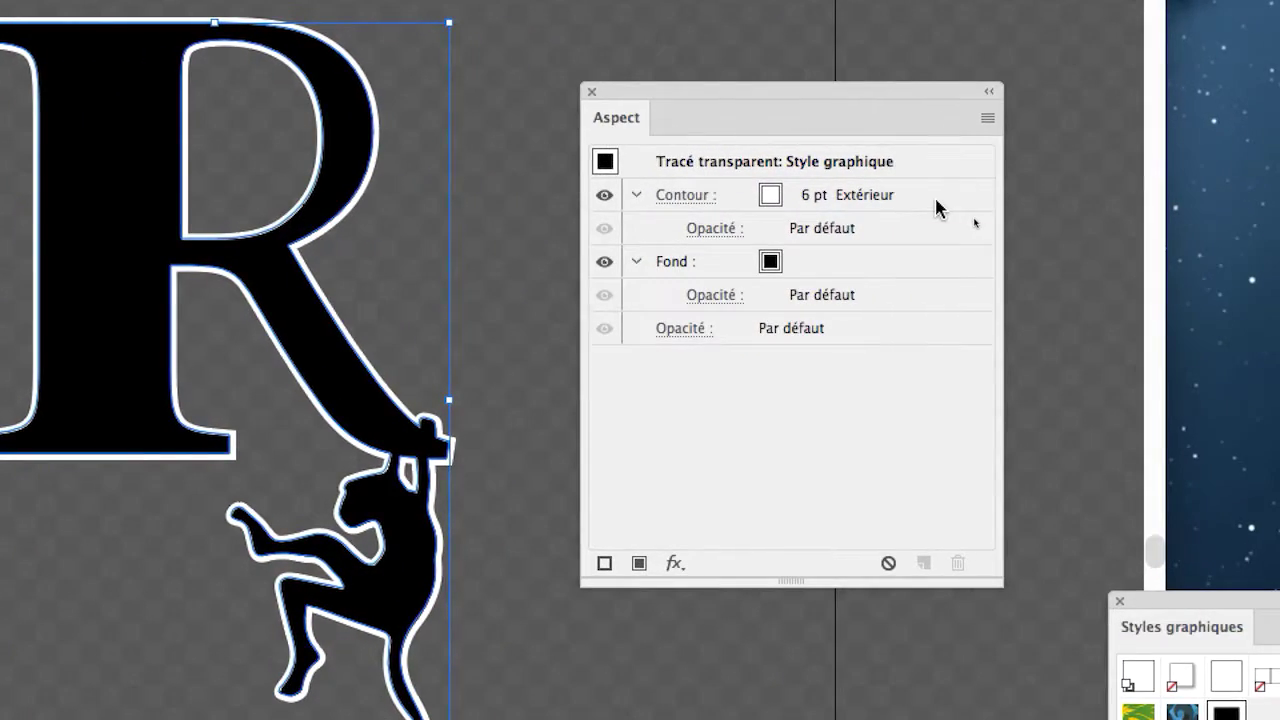
left_click(937, 199)
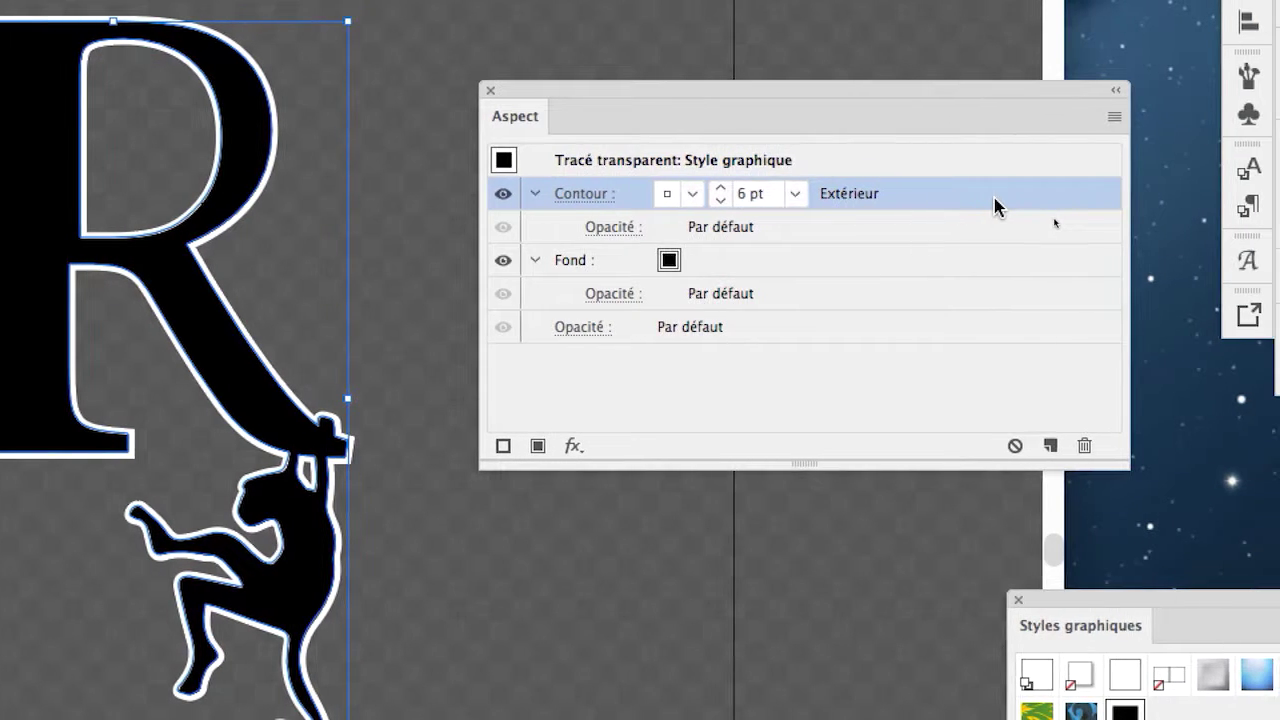
key("a")
key("v")
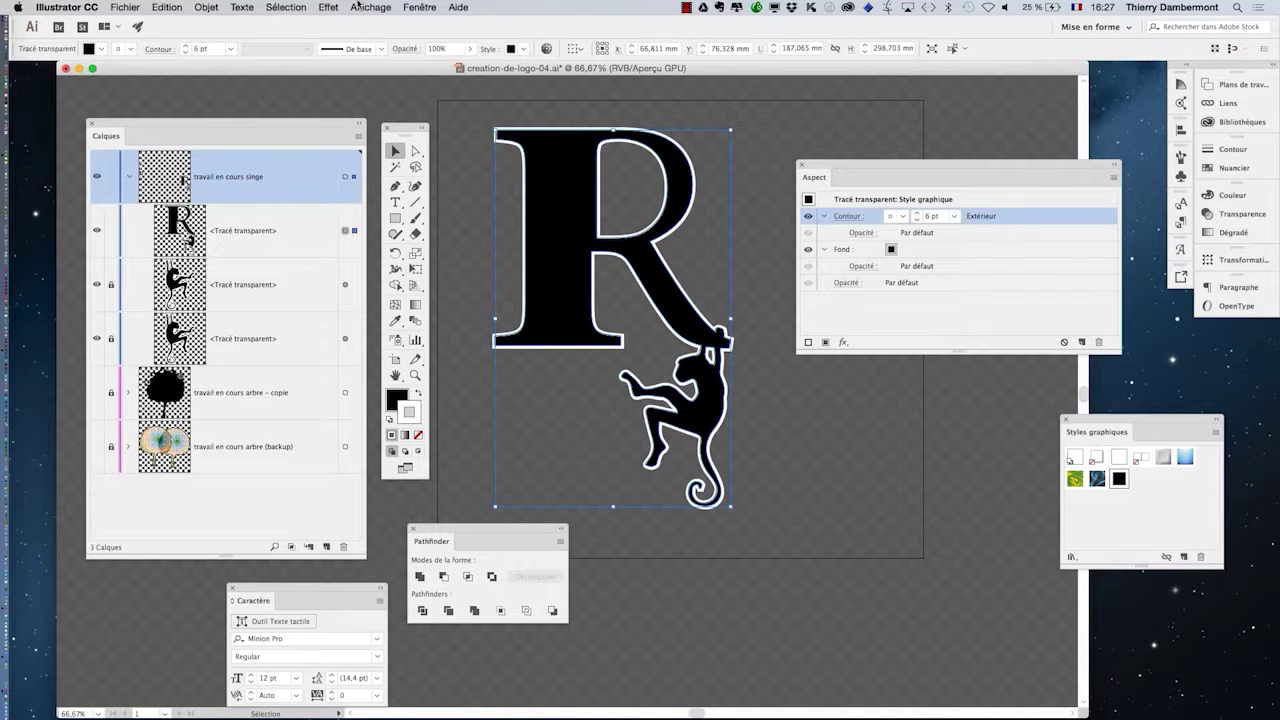
- Start an Offset Path (Décalage) effect on the white stroke, enable its preview, and compare the outline with and without it
left_click(329, 7)
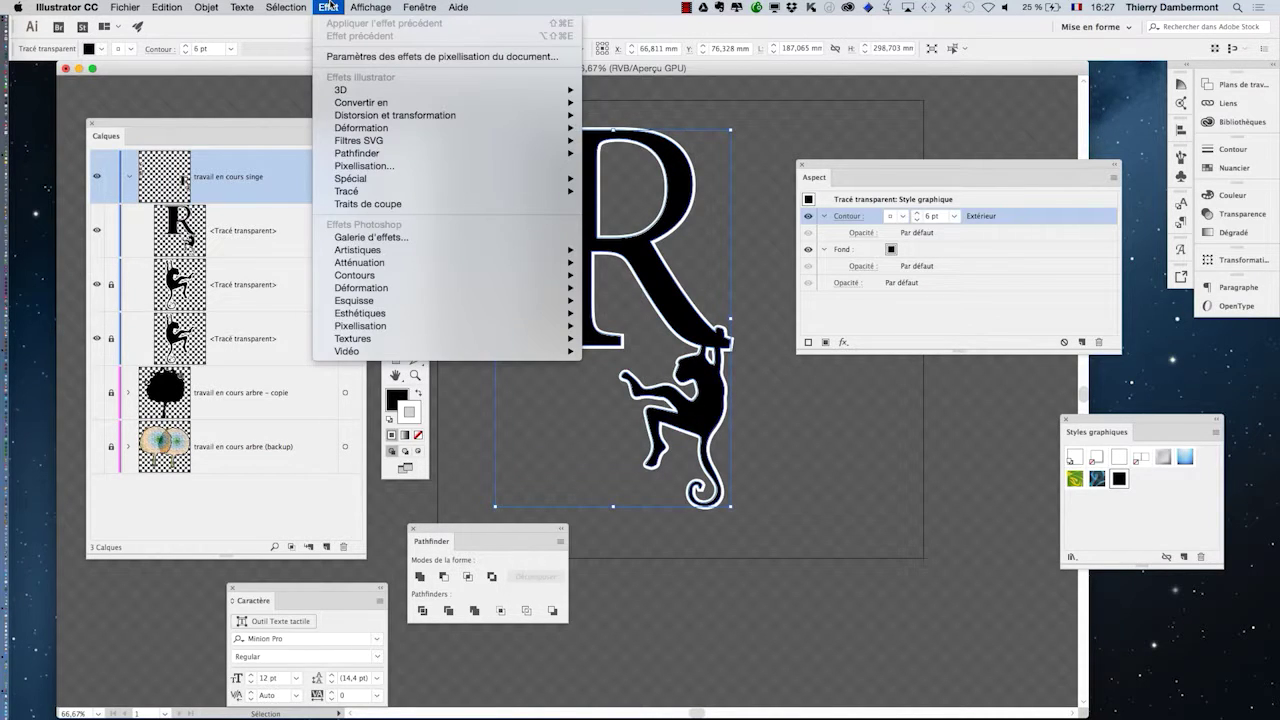
mouse_move(368, 192)
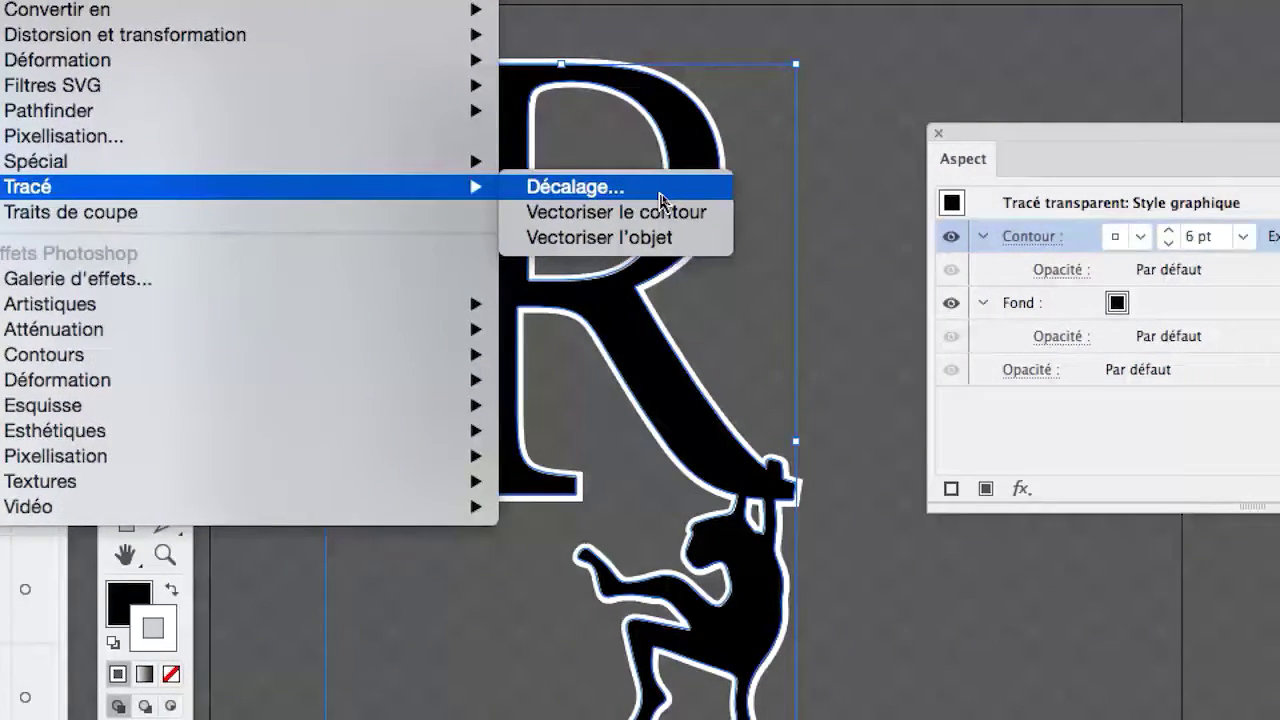
left_click(659, 195)
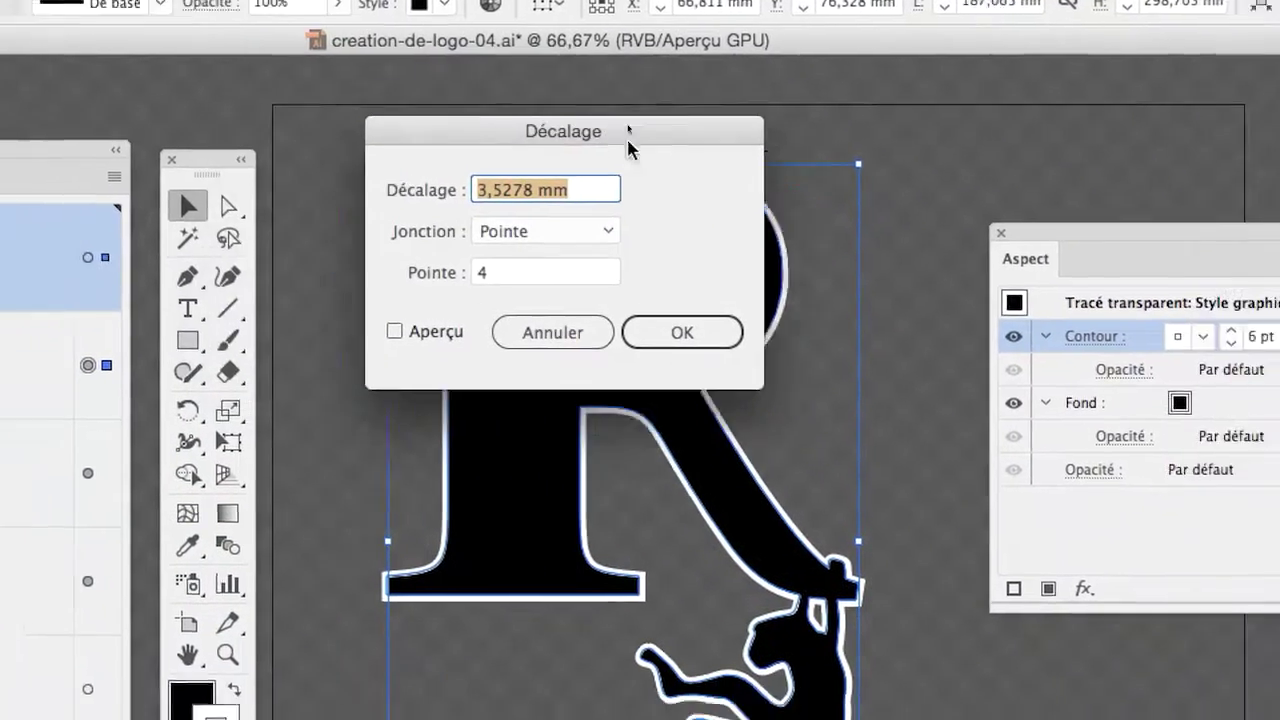
left_click_drag(628, 147, 1106, 112)
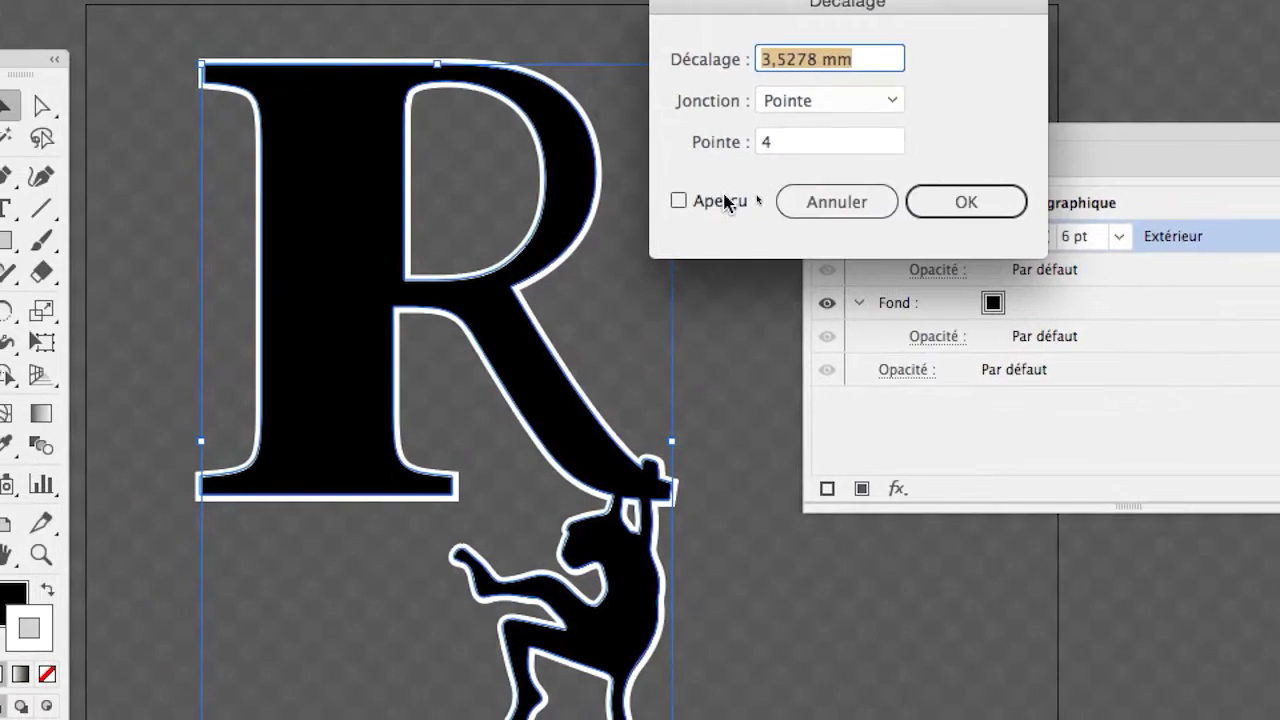
left_click(727, 202)
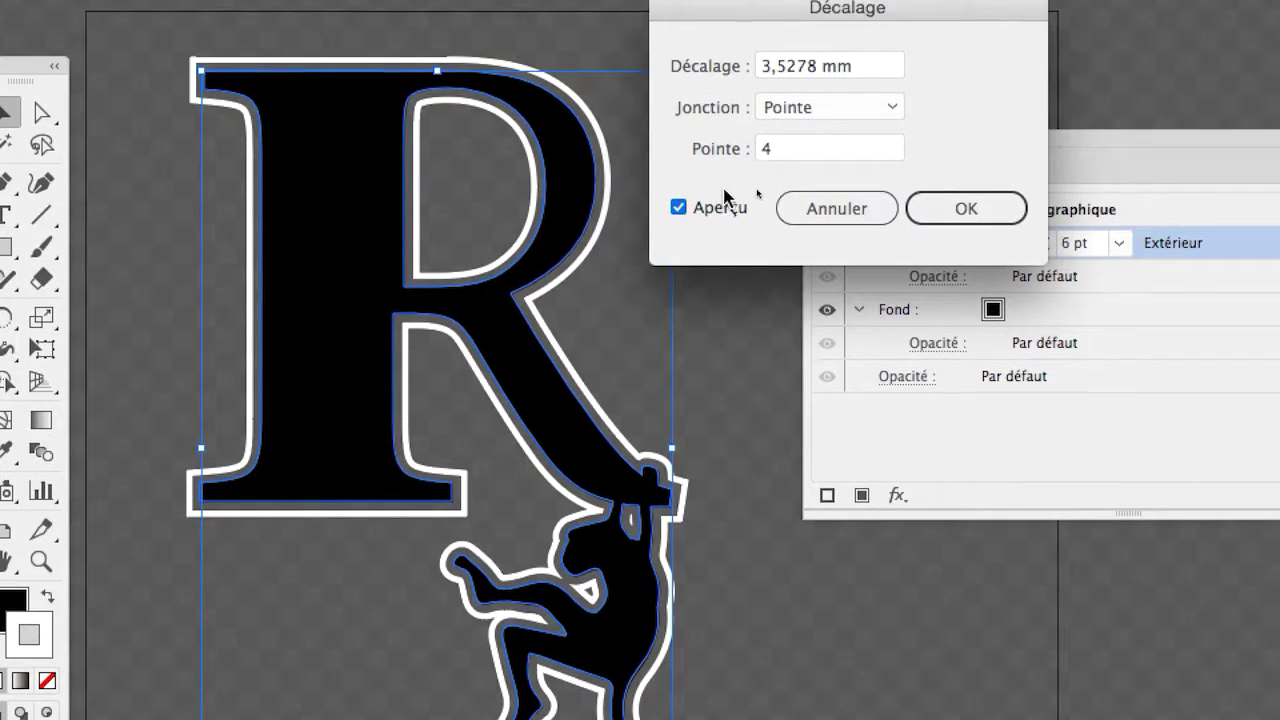
left_click(725, 202)
left_click(722, 196)
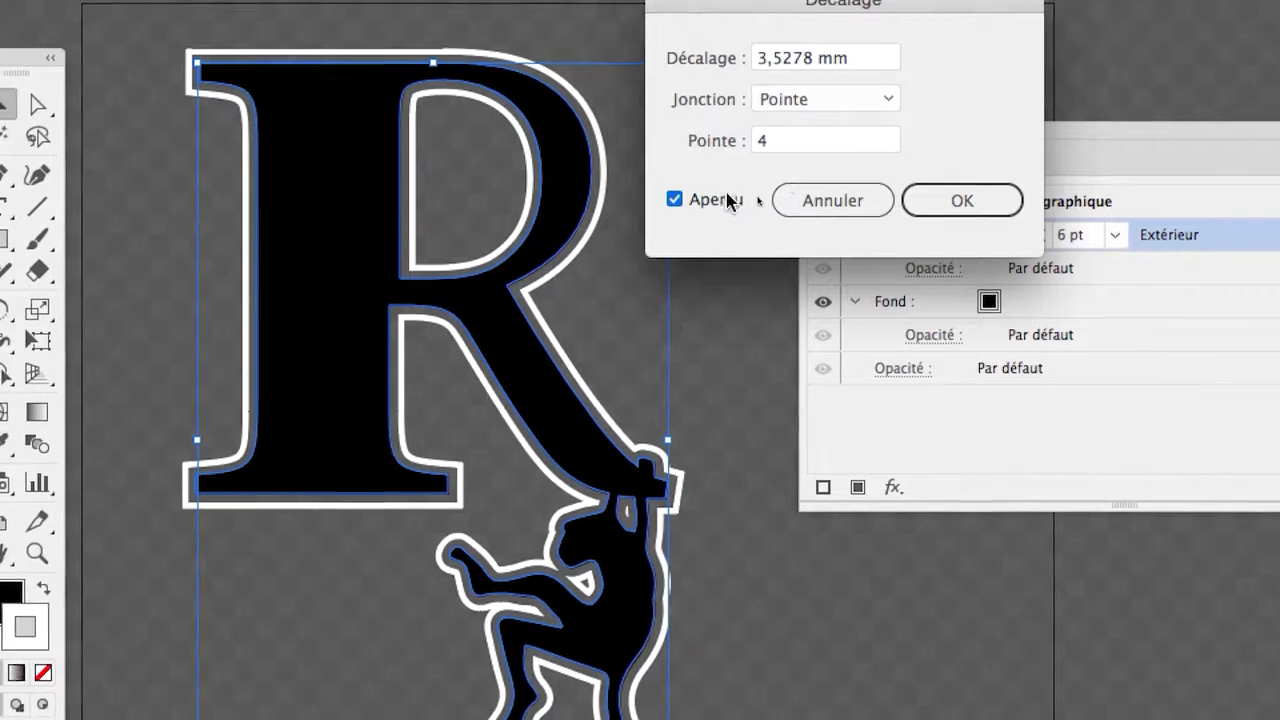
left_click(851, 167)
left_click(851, 167)
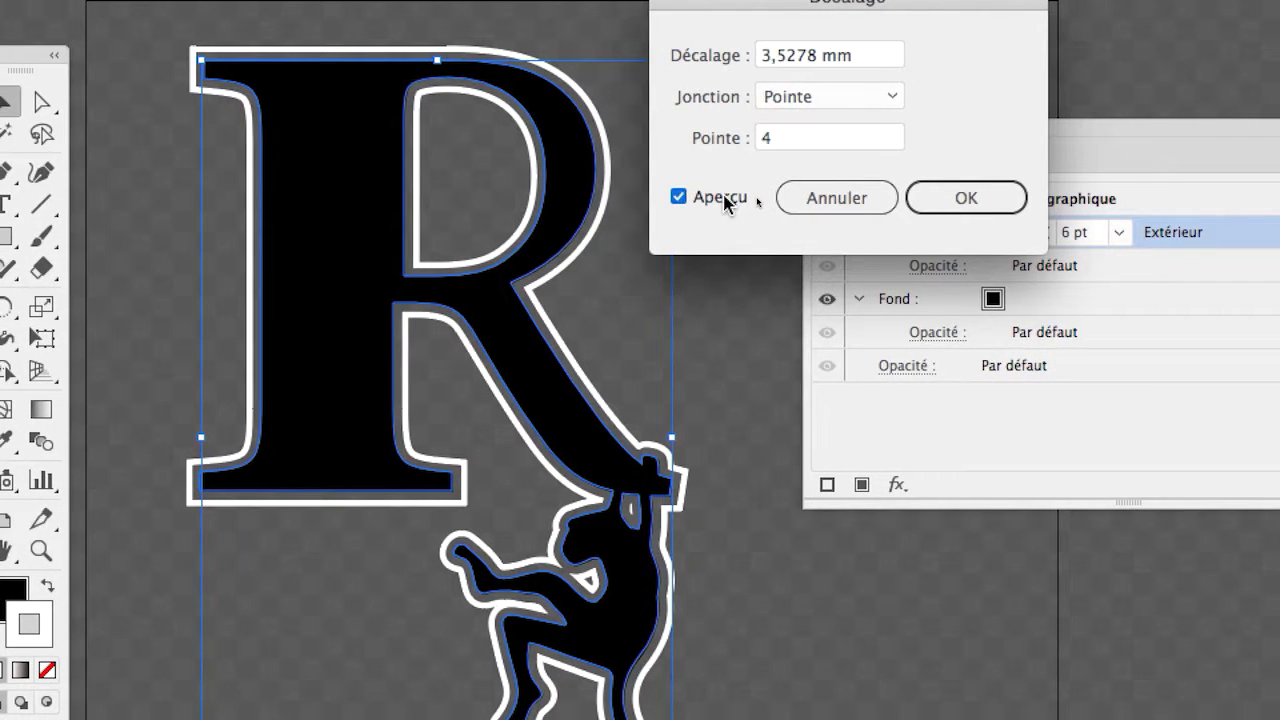
left_click(726, 200)
left_click(728, 200)
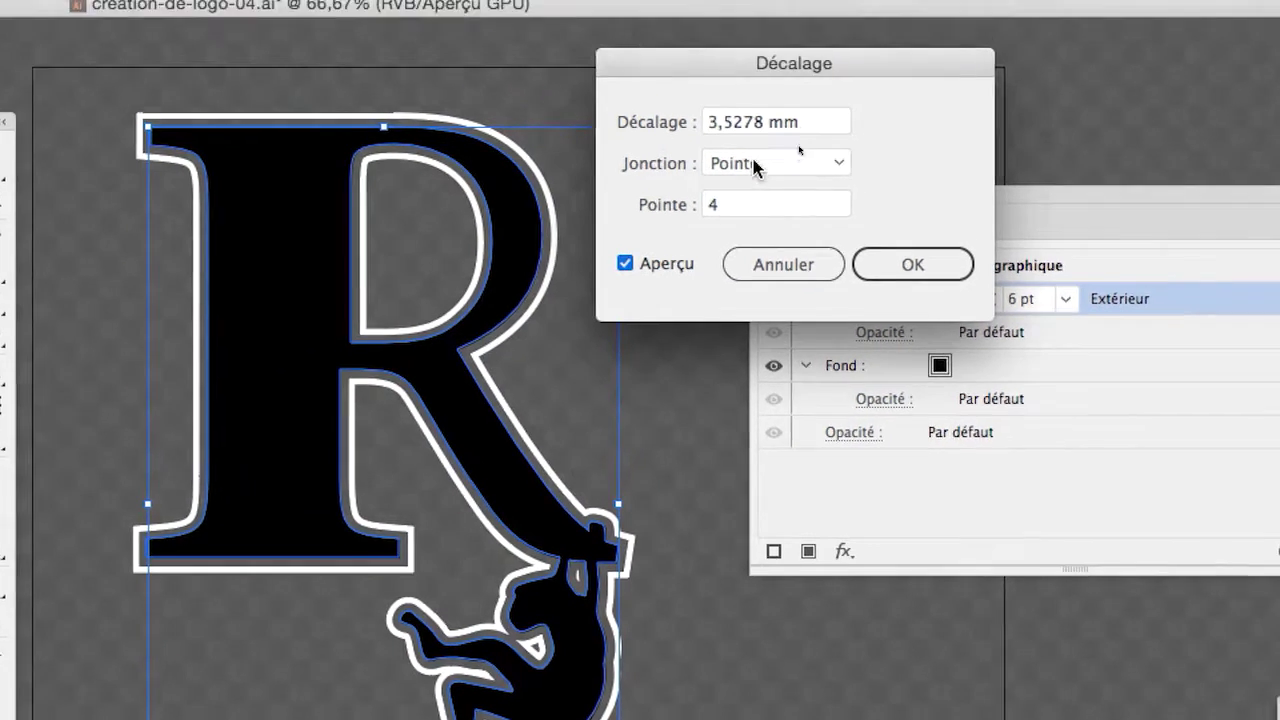
- Try an offset of 10 mm for the white stroke
left_click_drag(768, 122, 693, 126)
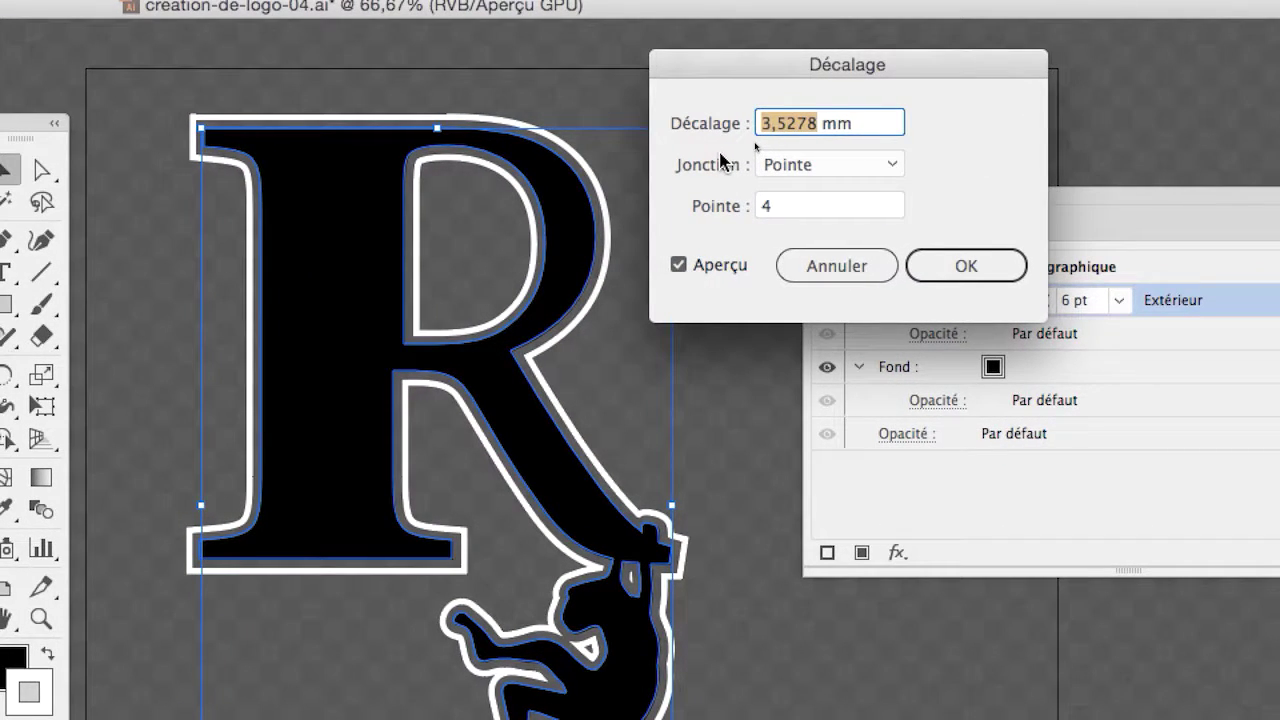
type("10")
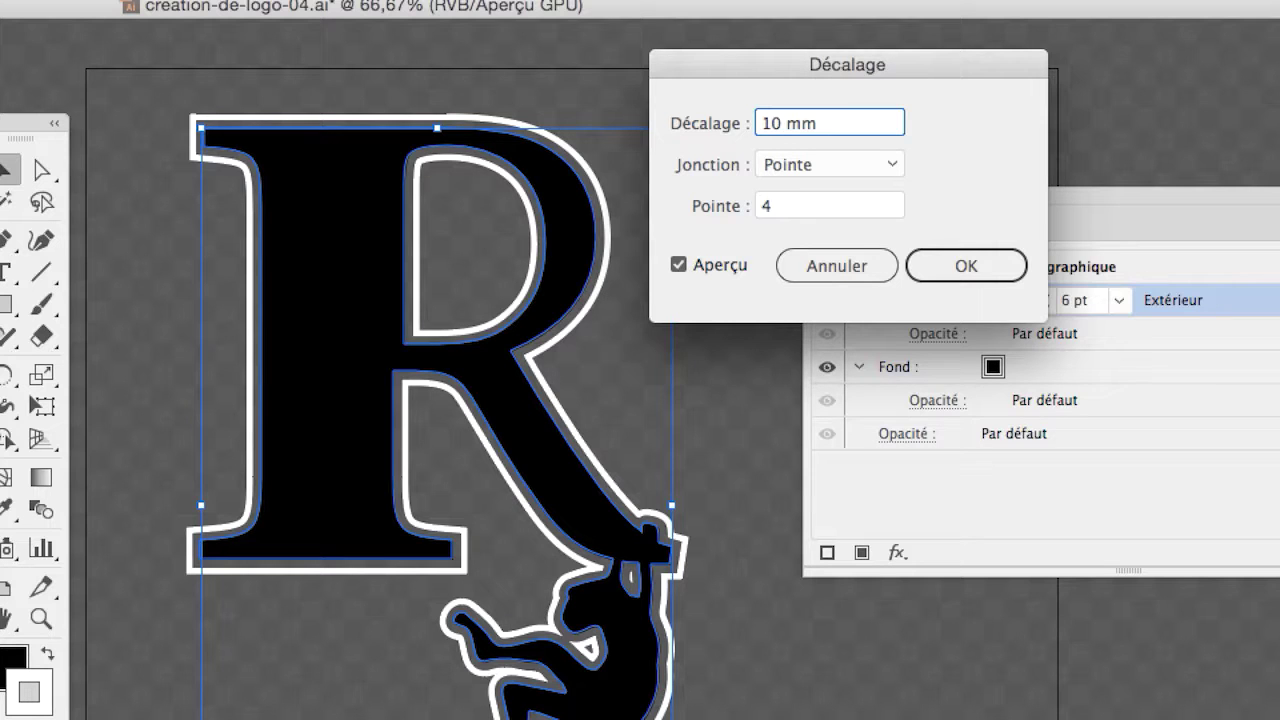
key("Tab")
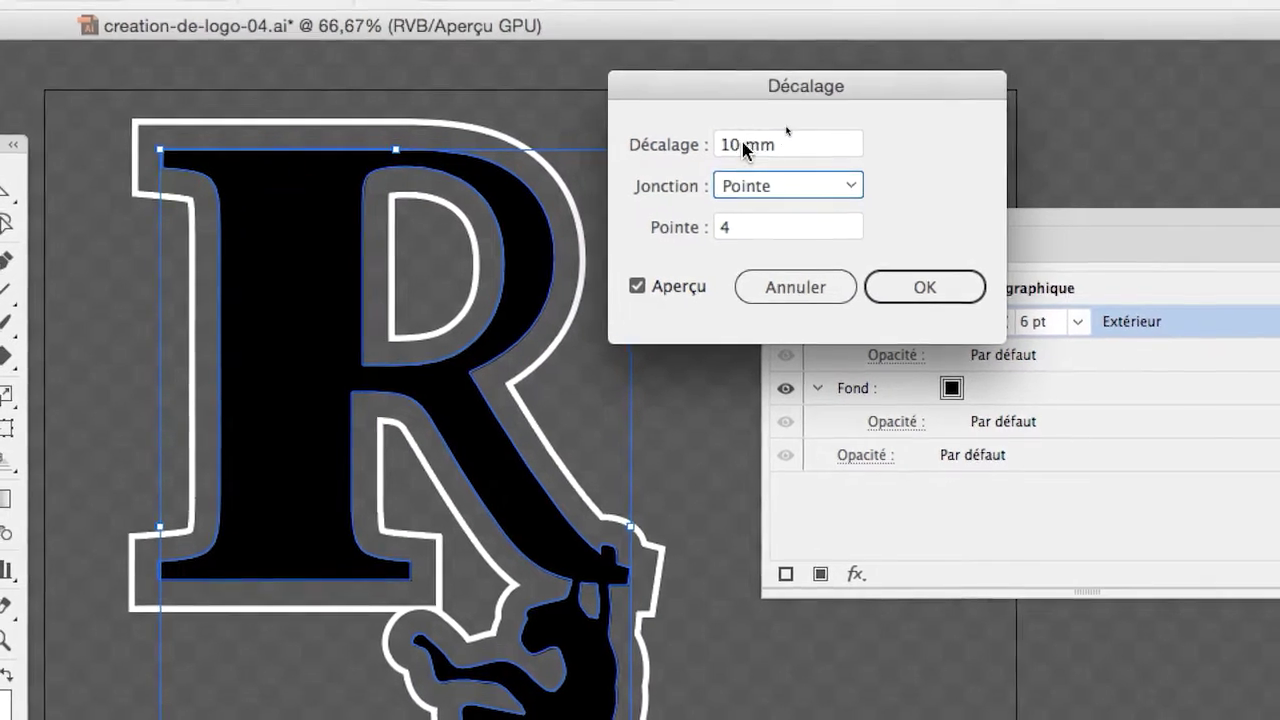
- Set the white stroke's offset to 4 mm
double_click(760, 125)
type("4")
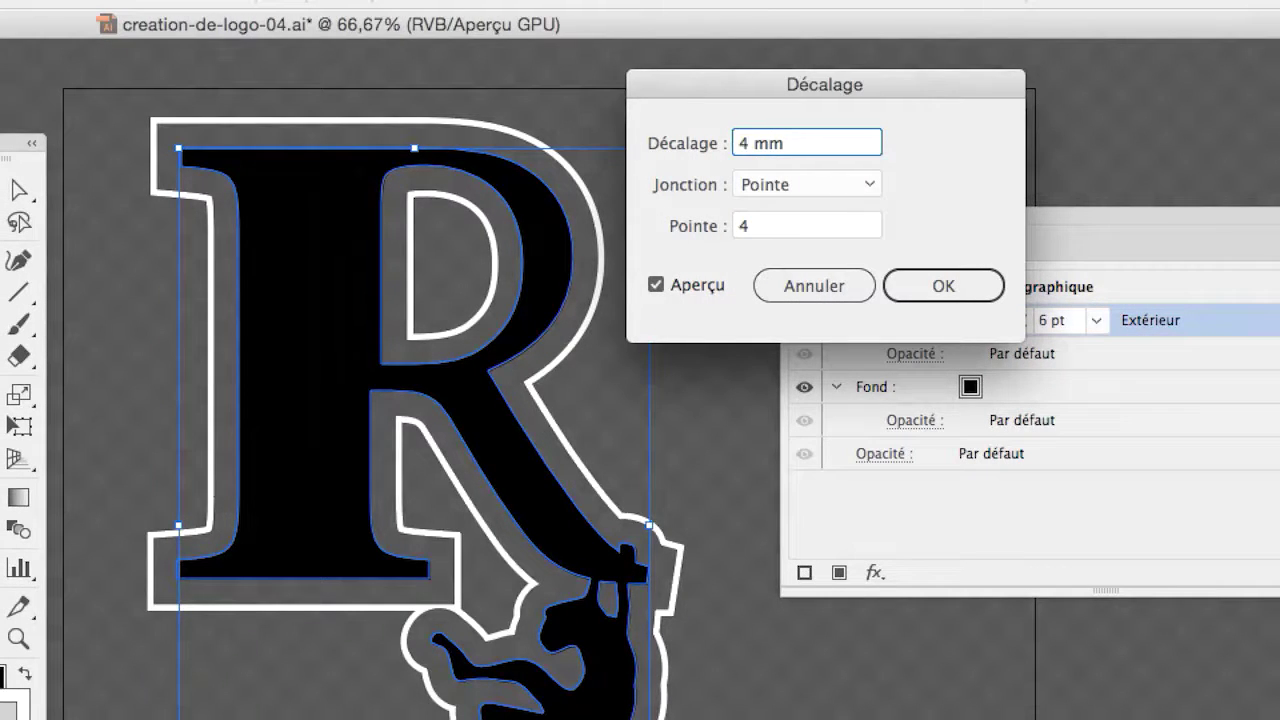
key("Tab")
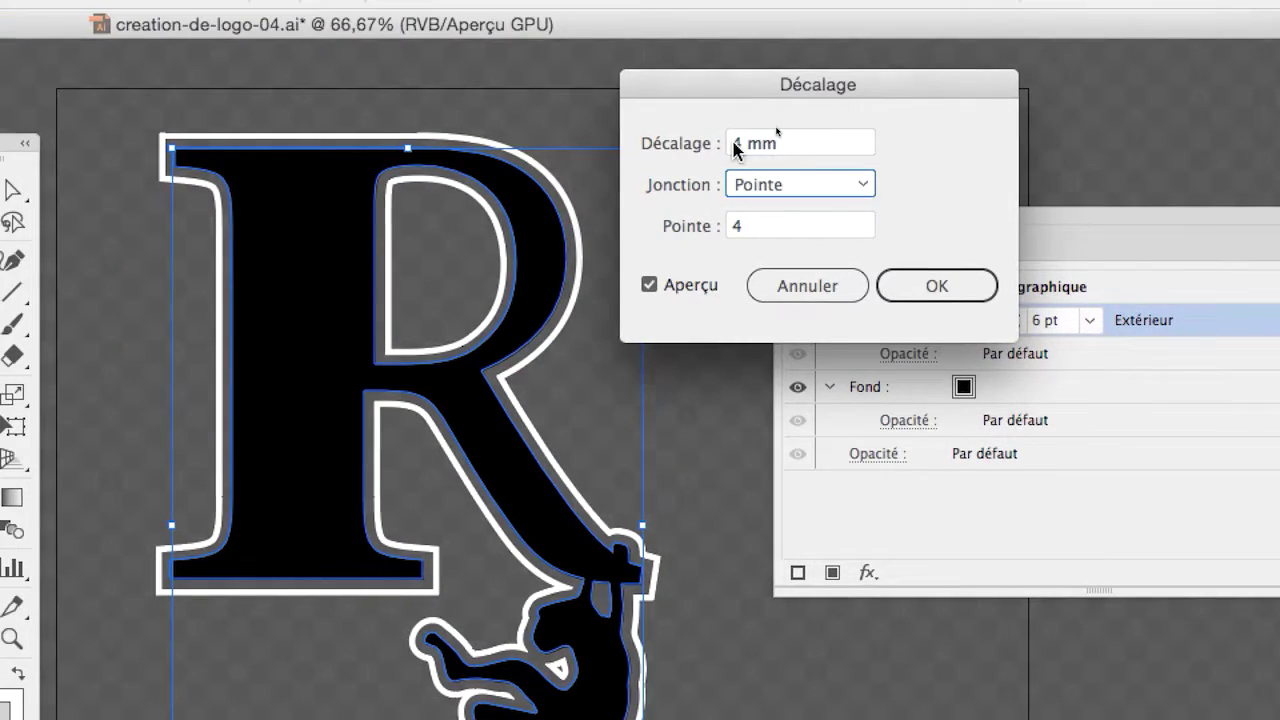
- Try an offset of 2 mm for the white stroke
double_click(739, 146)
type("2")
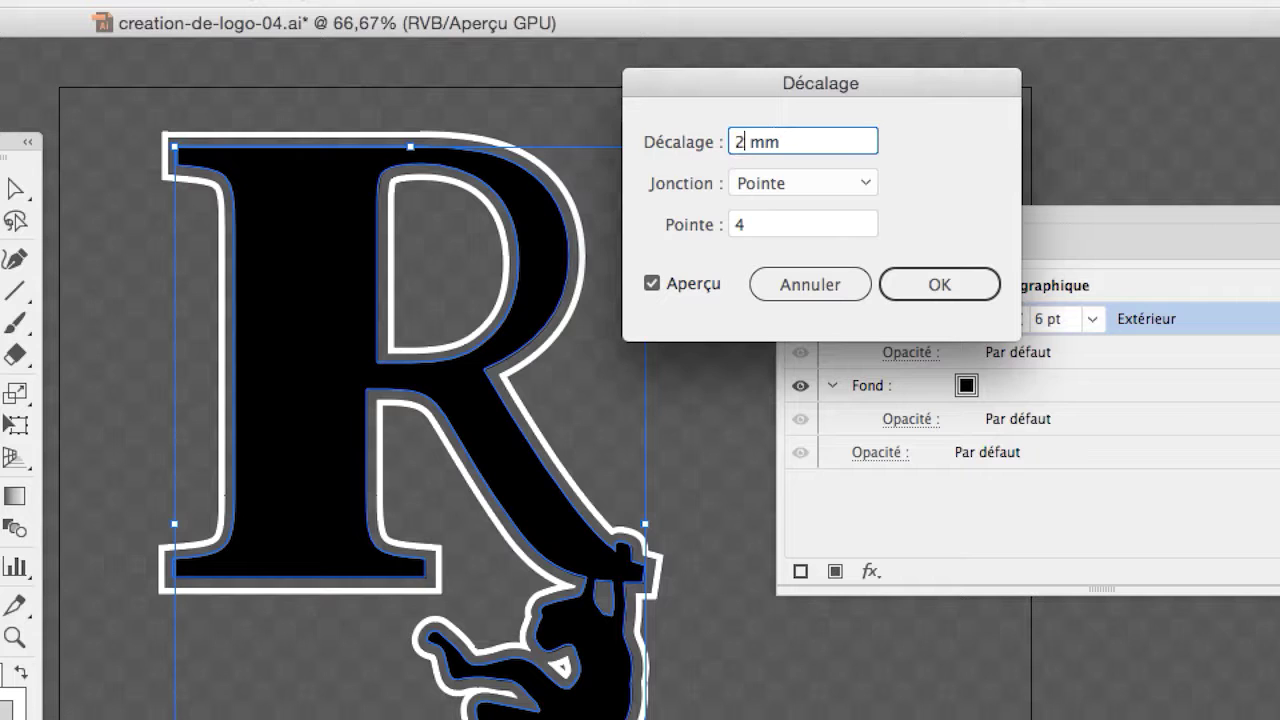
key("Tab")
- Set the white stroke's offset to 6 mm and apply the Offset Path (Décalage) effect
double_click(737, 147)
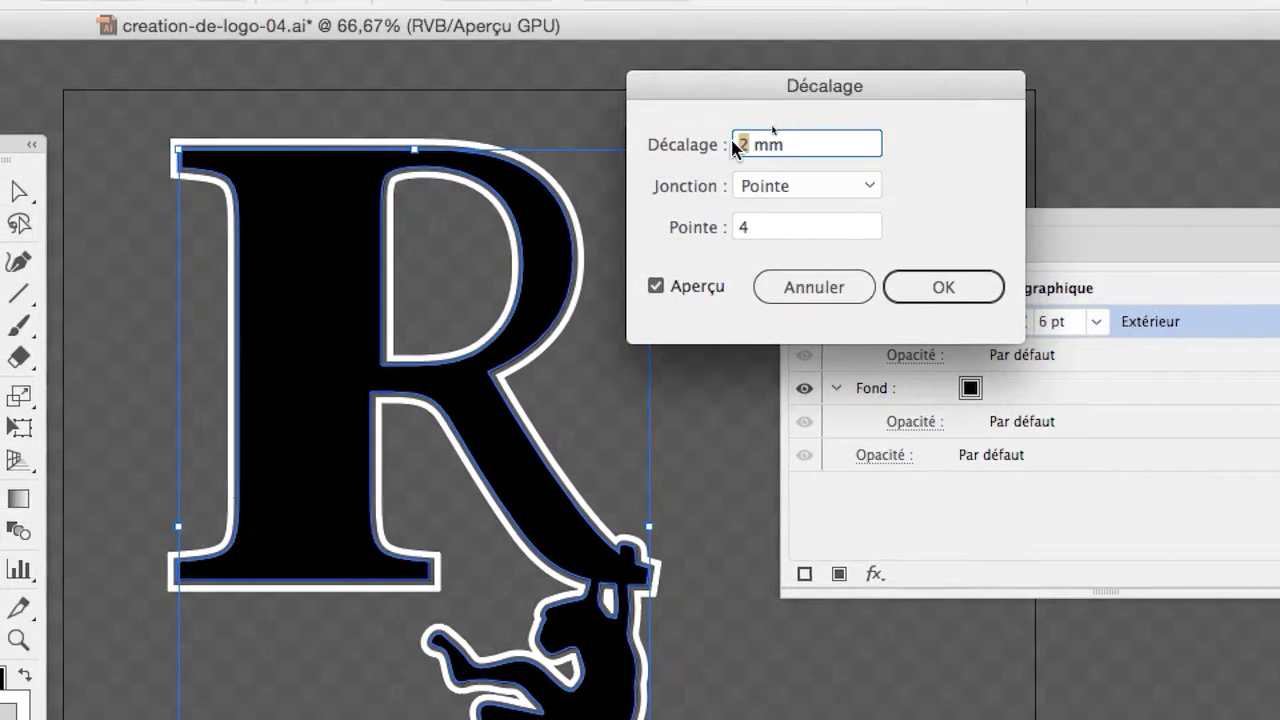
type("6")
key("Tab")
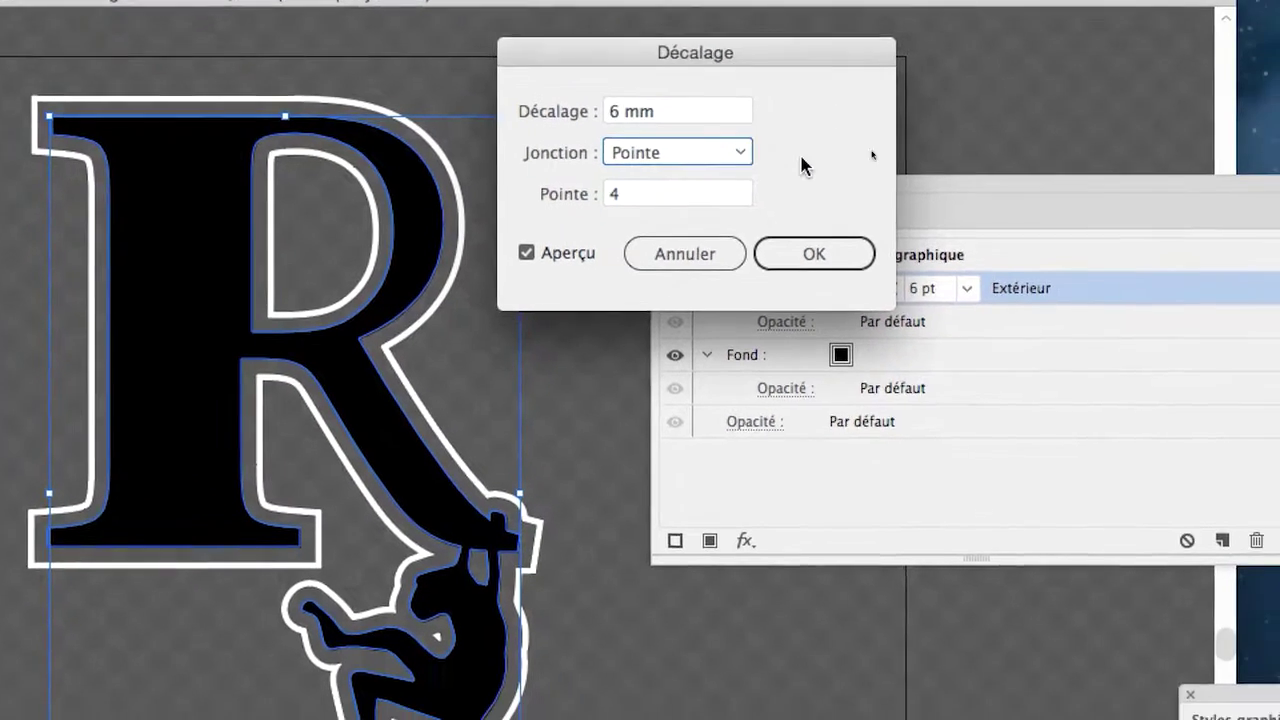
left_click(828, 255)
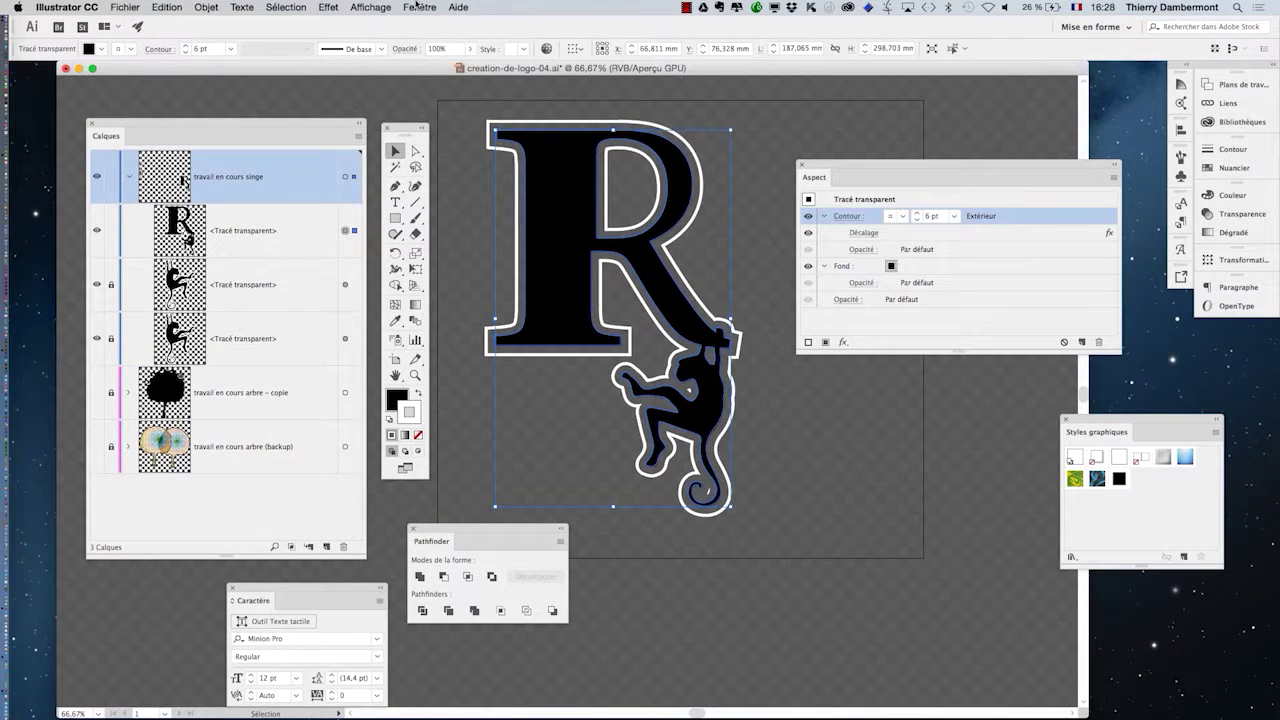
left_click(330, 7)
mouse_move(340, 190)
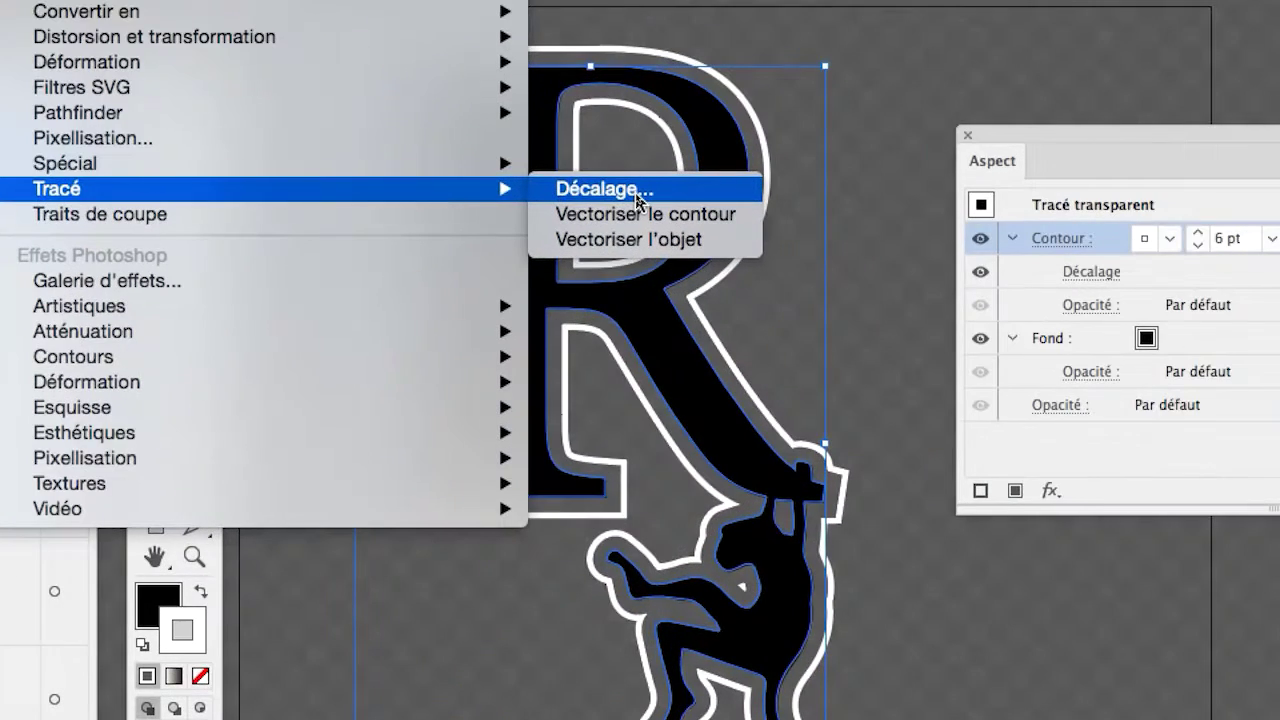
left_click(637, 190)
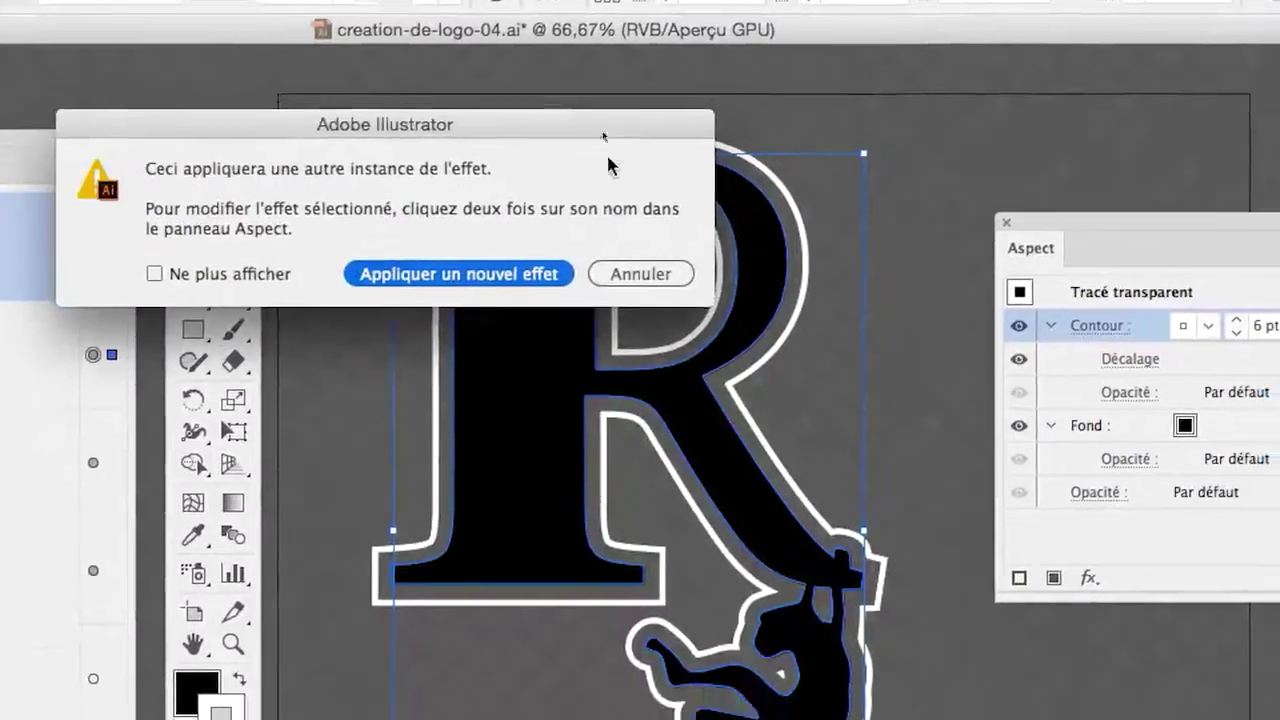
left_click(765, 261)
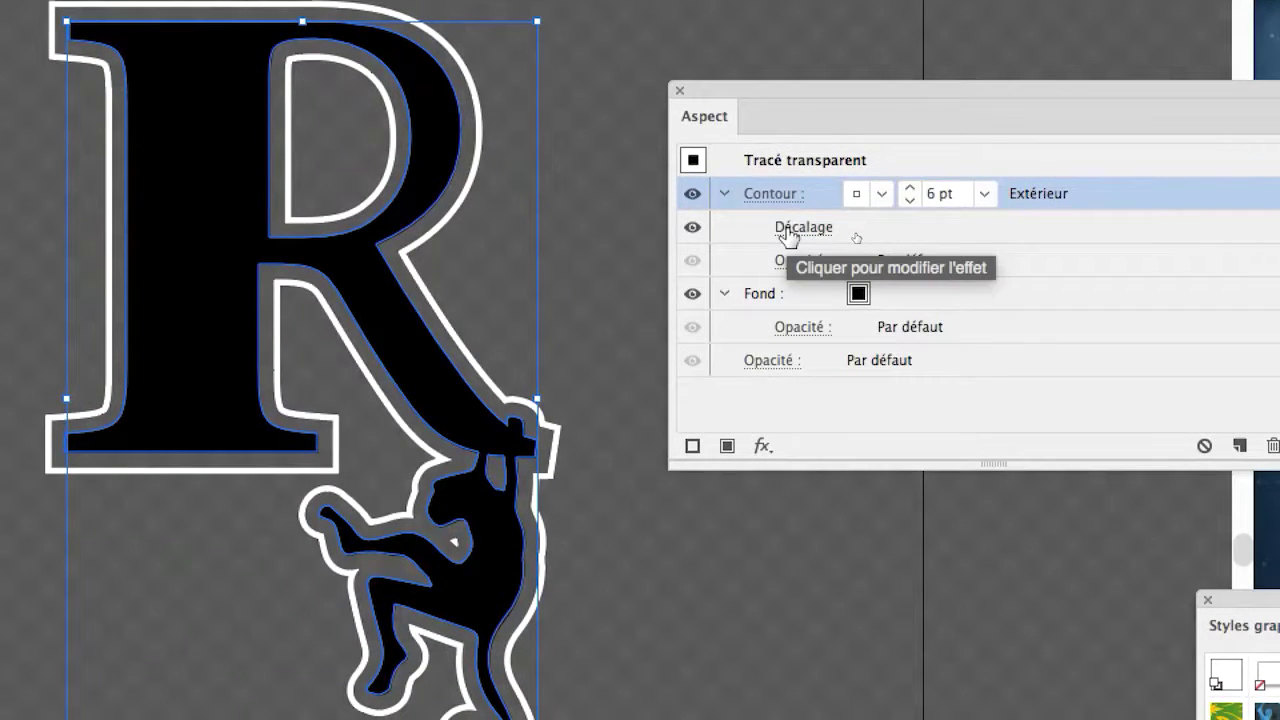
- Edit the stroke's existing Décalage effect with preview enabled, set its offset to 3 mm and apply it
left_click(792, 229)
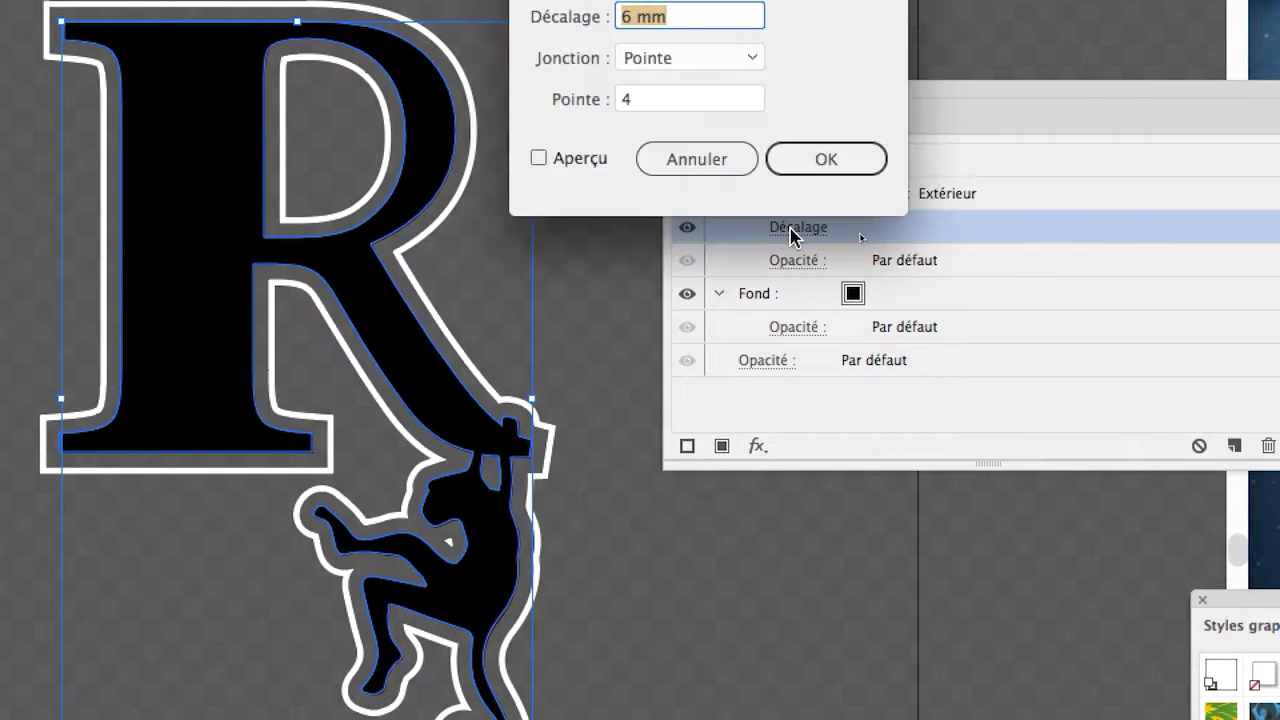
left_click(560, 158)
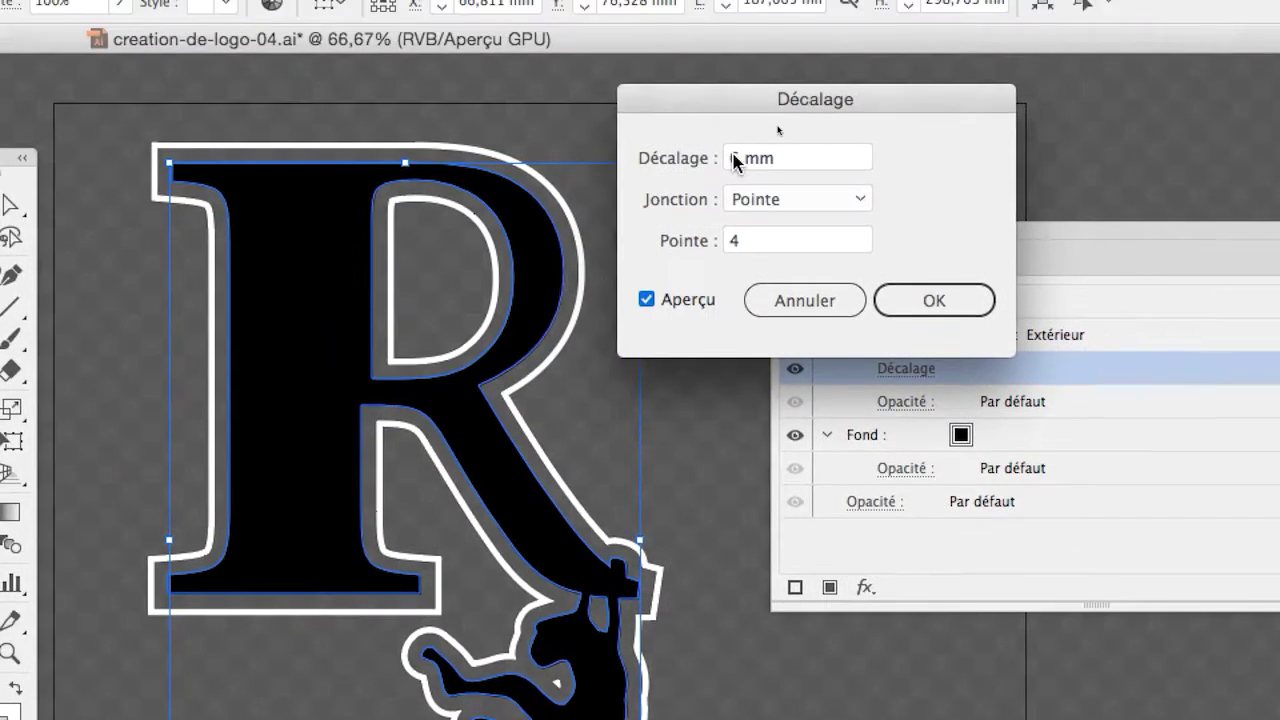
type("3")
key("Tab")
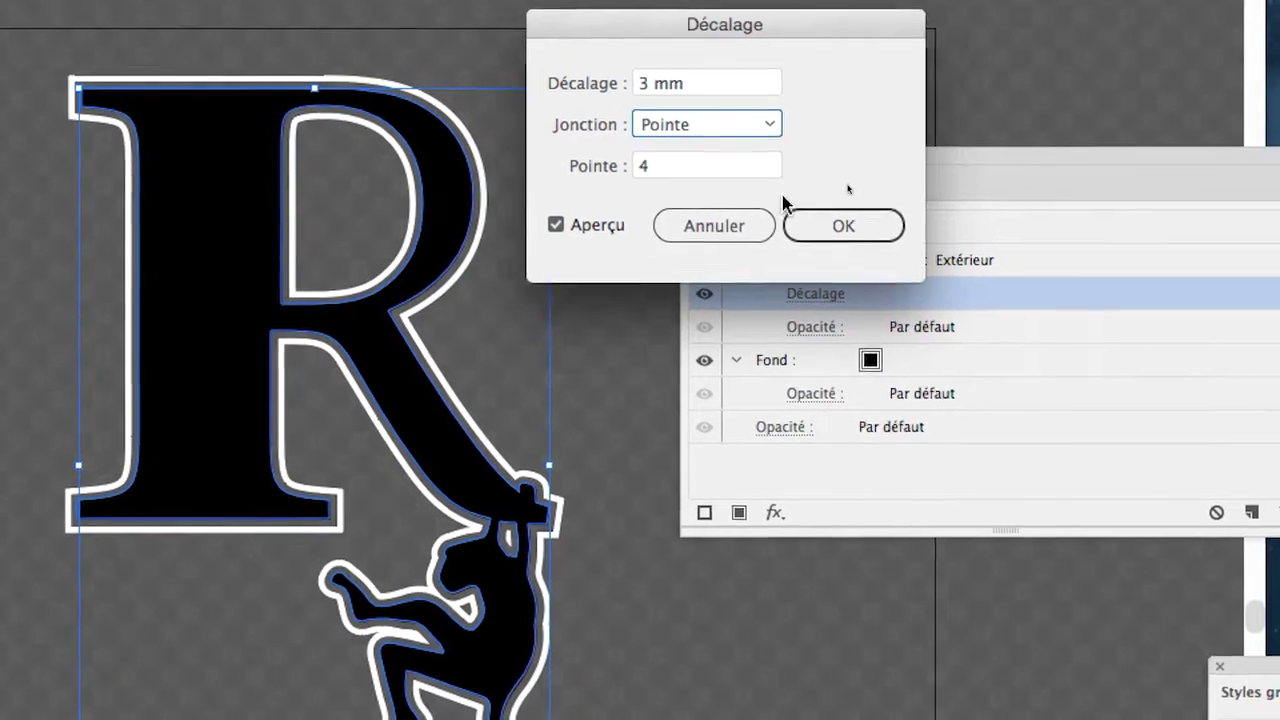
left_click(911, 296)
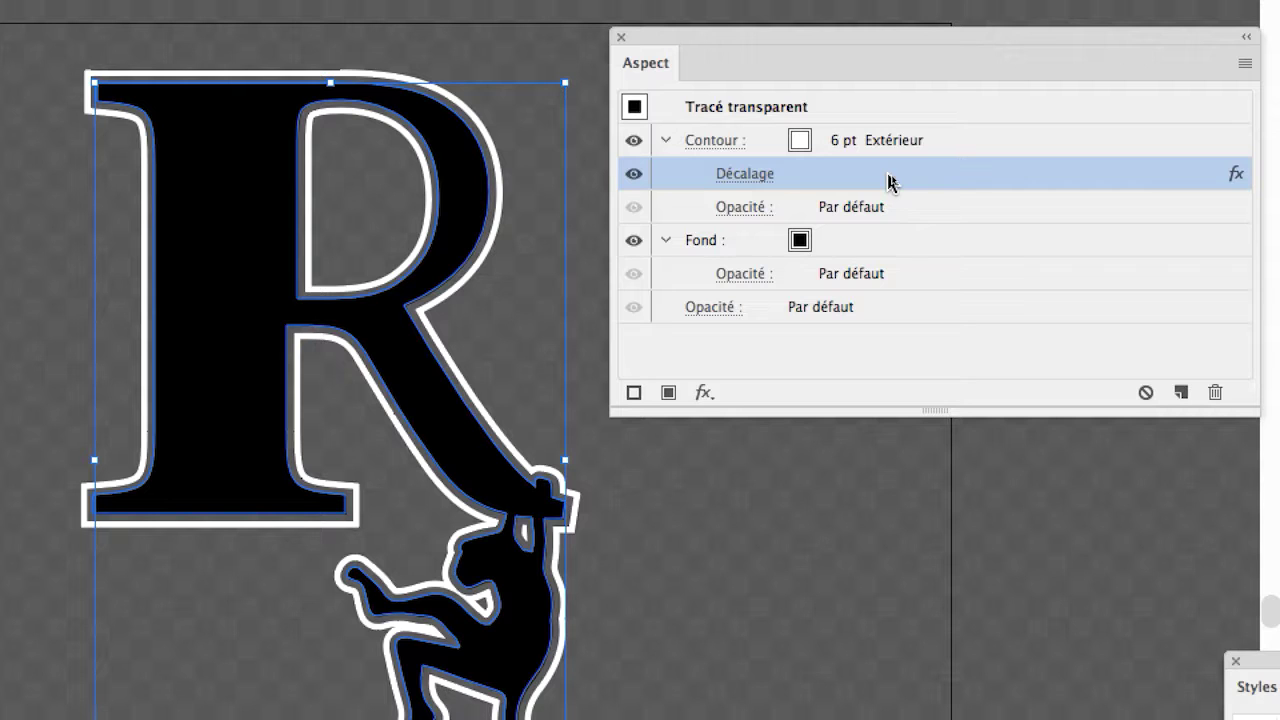
- Move the Décalage effect out of the stroke so it applies to the whole object, and collapse the stroke and fill attributes
left_click_drag(888, 180, 892, 288)
left_click_drag(889, 217, 893, 222)
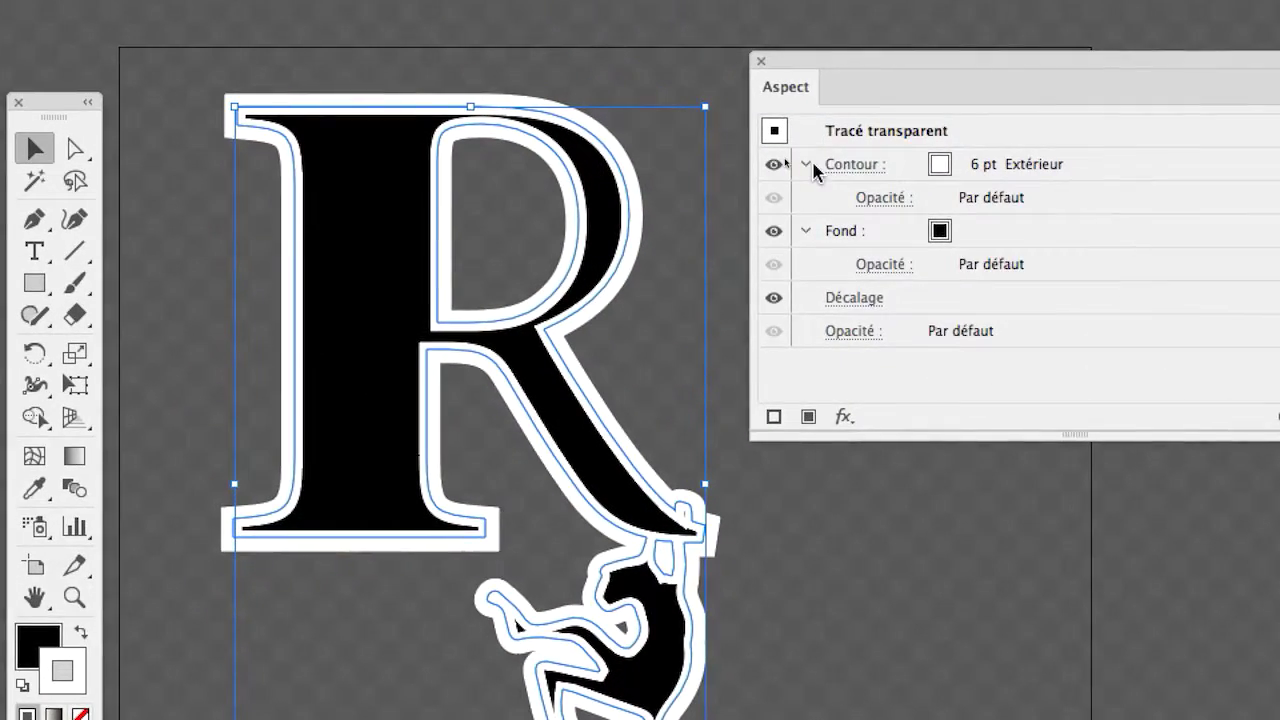
left_click(806, 164)
left_click(806, 197)
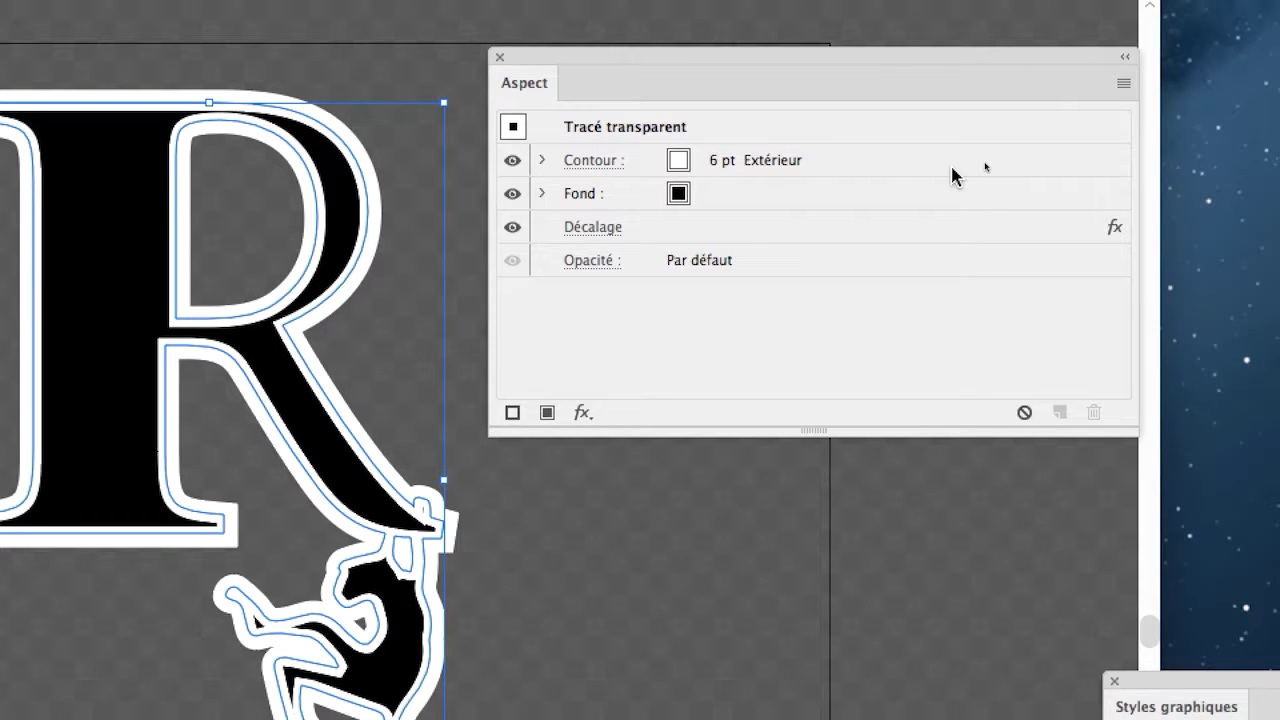
left_click(952, 176)
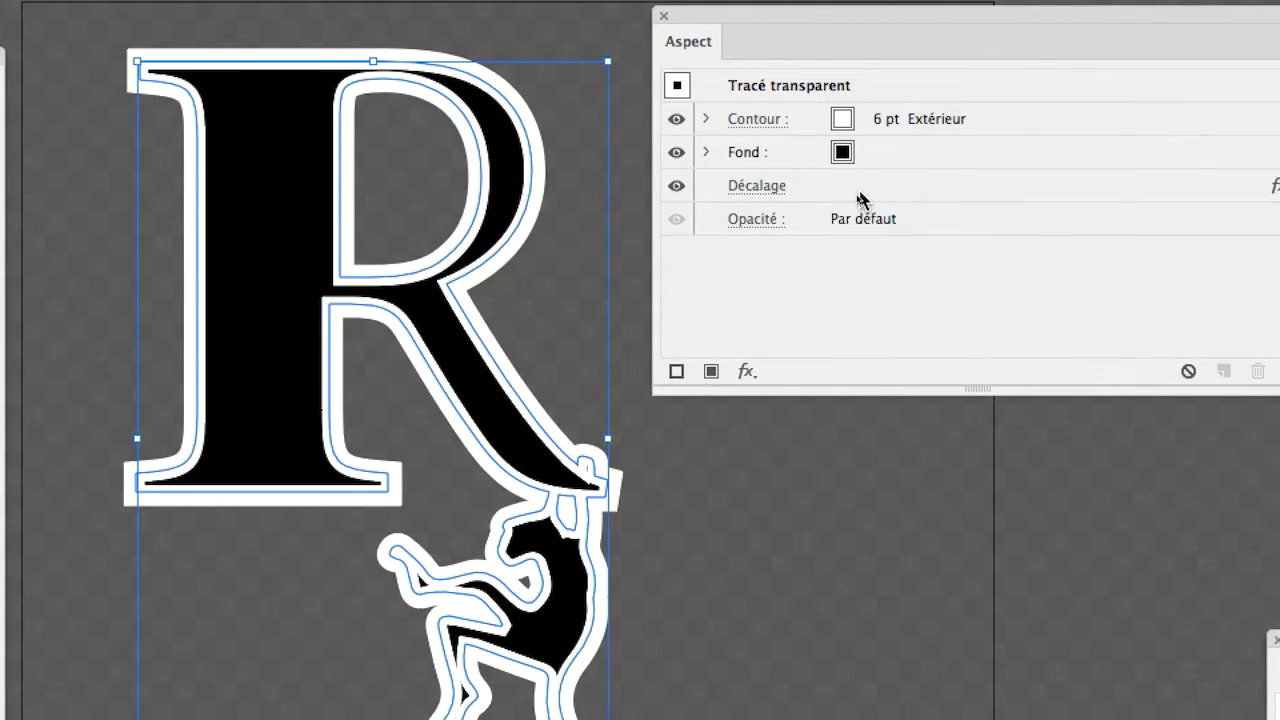
- Compare the logo with the object-level Décalage effect hidden and shown
left_click(858, 198)
left_click(676, 185)
left_click(676, 185)
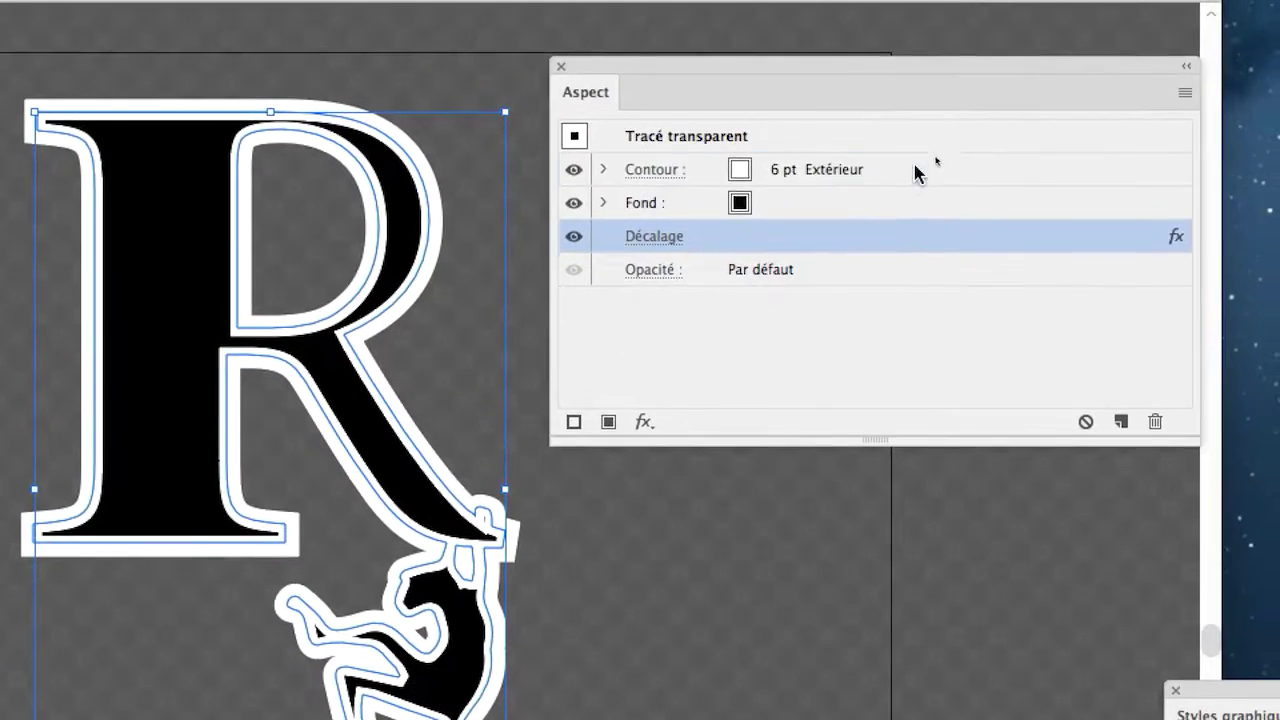
- Move the Décalage effect from the whole object back onto the Contour attribute
left_click(753, 5)
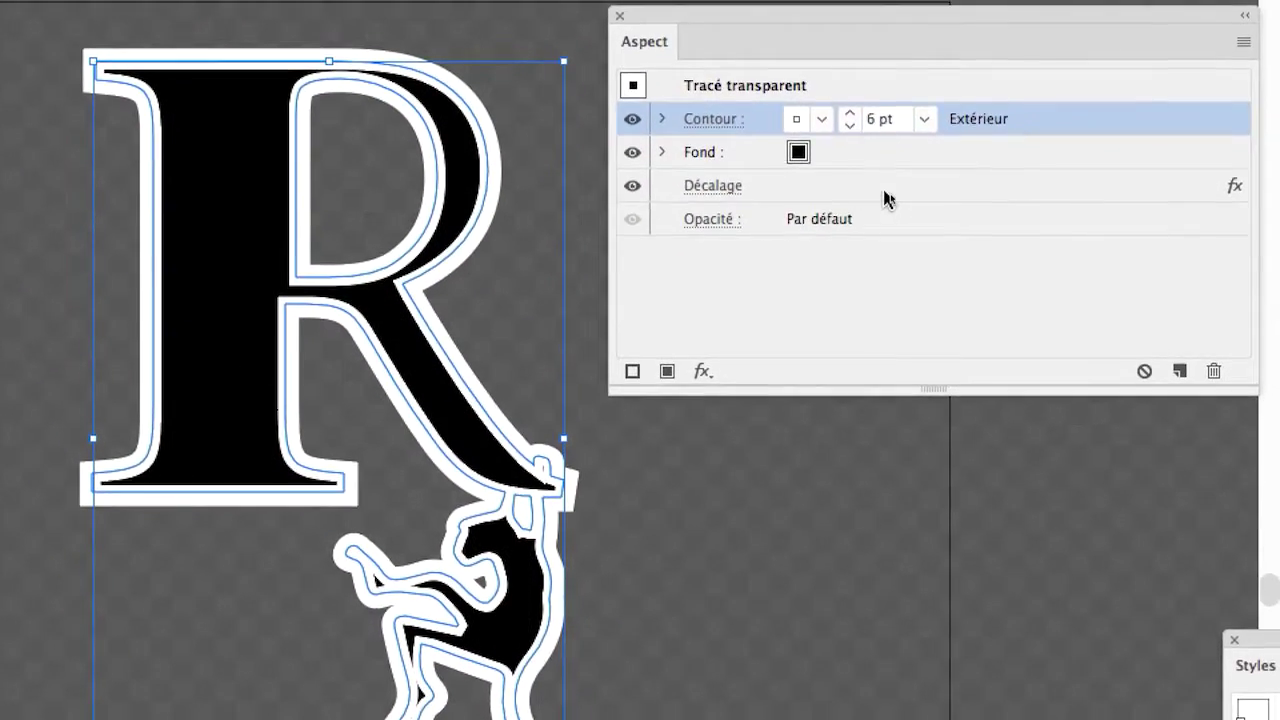
left_click(780, 218)
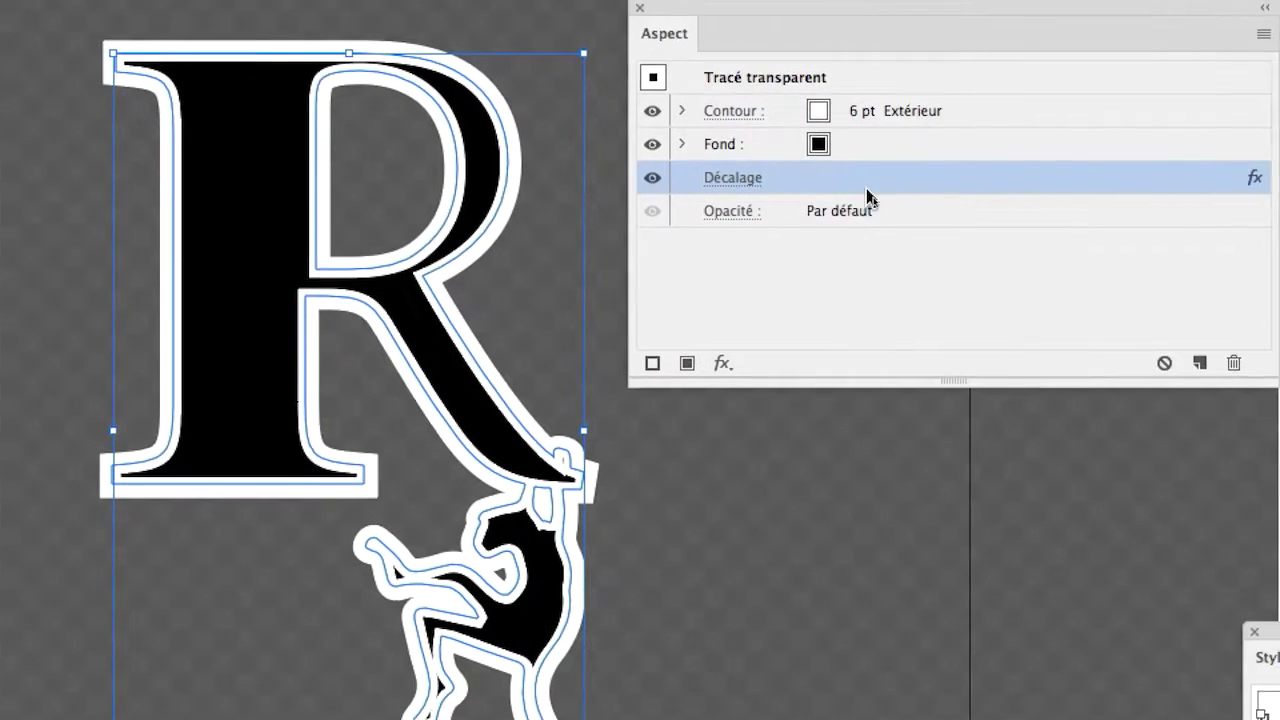
left_click_drag(869, 192, 909, 120)
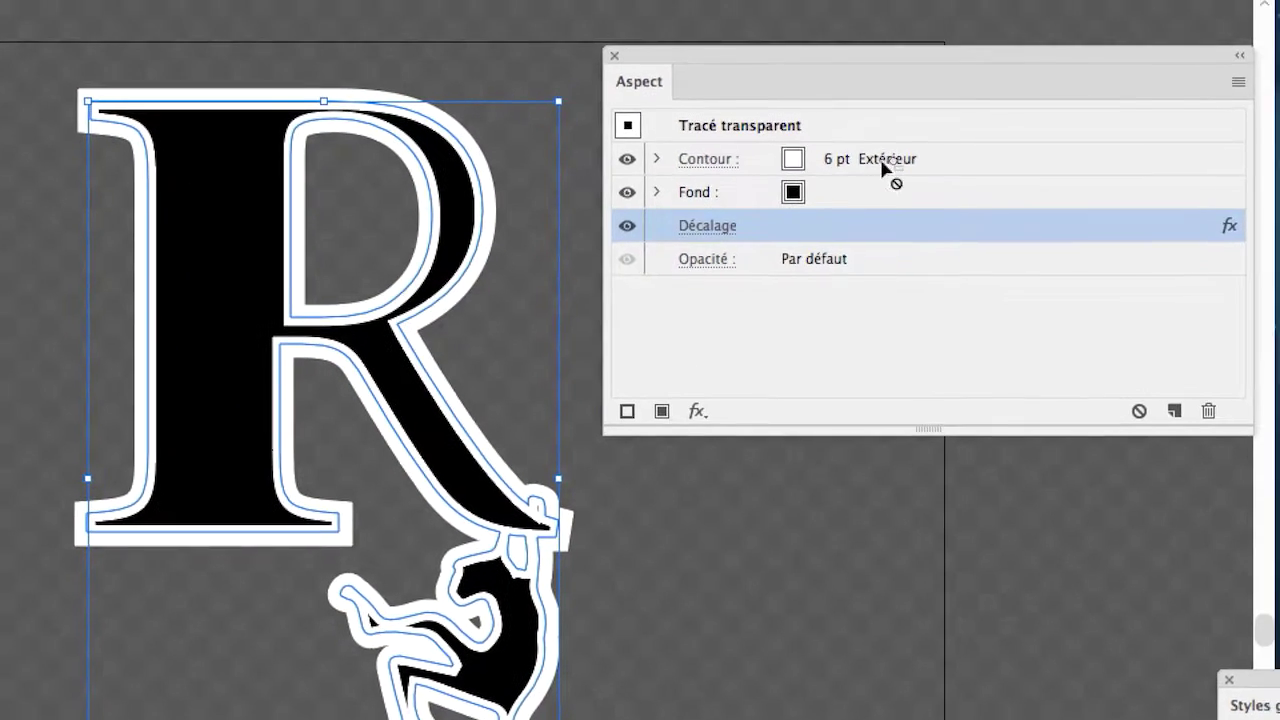
mouse_move(883, 165)
left_mouse_down()
mouse_move(909, 157)
mouse_move(894, 163)
left_mouse_up()
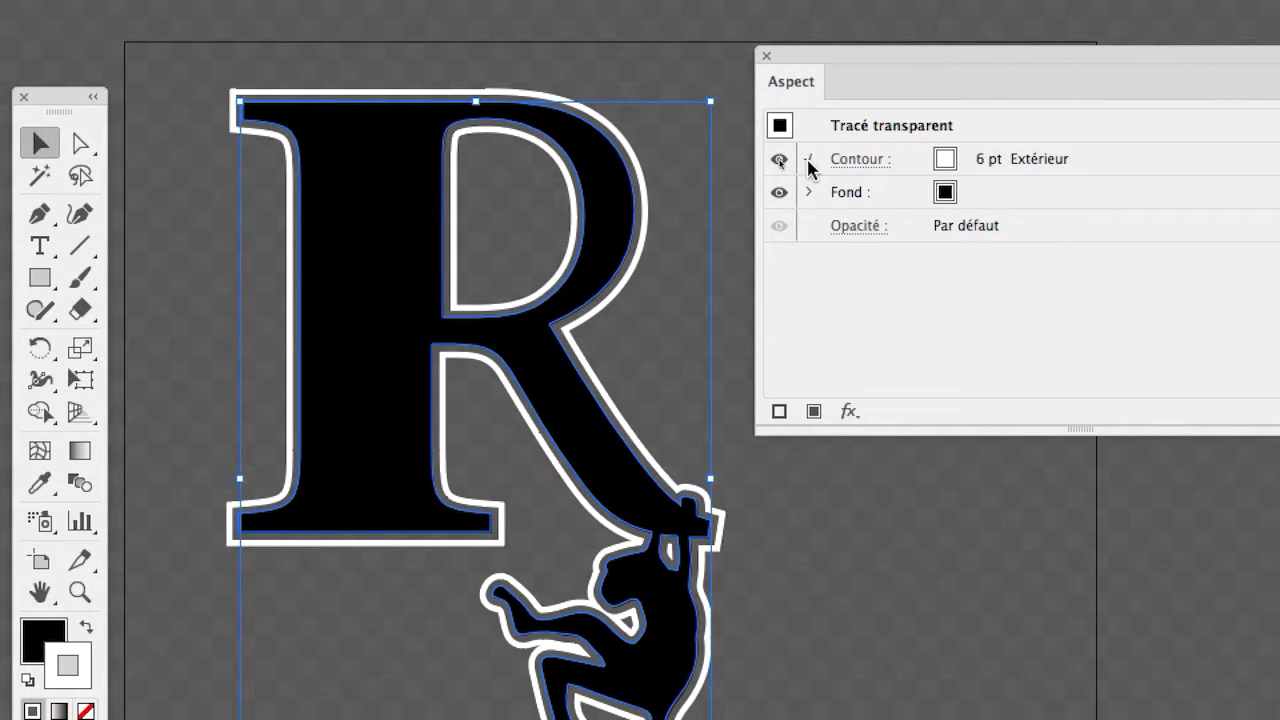
- Reduce the offset stroke's weight to 3 pt and change its colour from the swatches to black
left_click(809, 161)
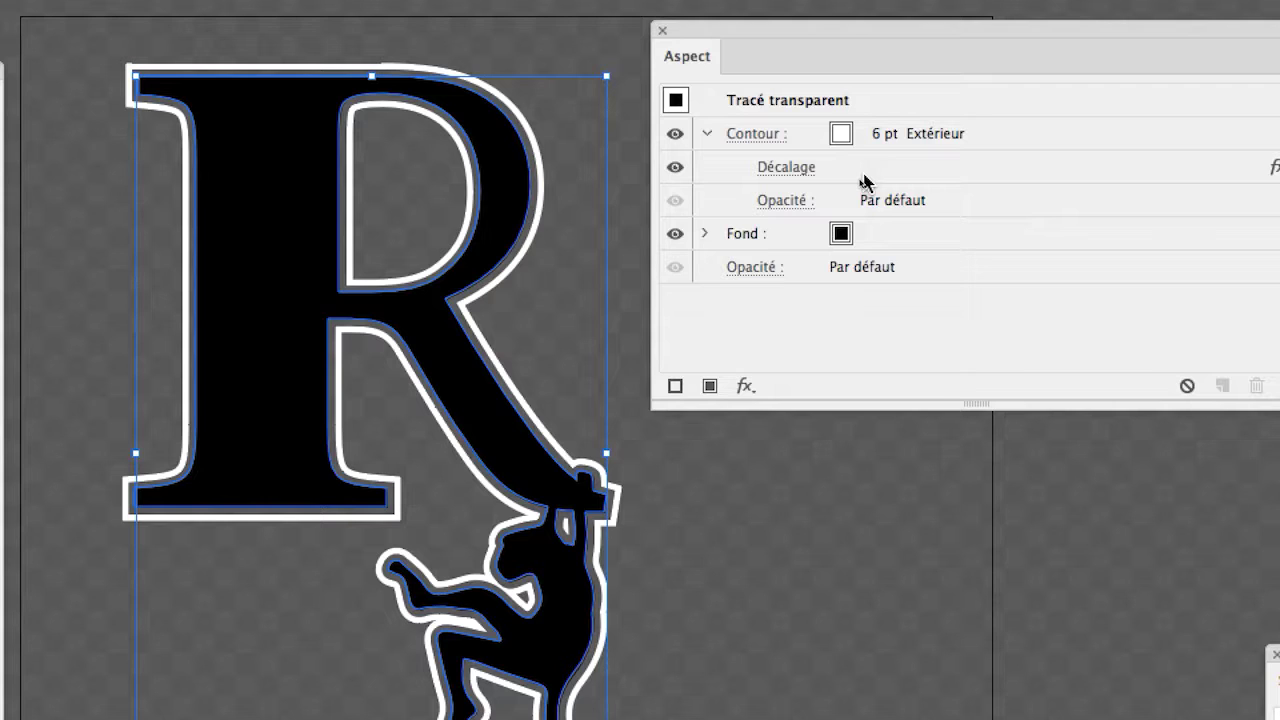
left_click(862, 145)
left_click(892, 140)
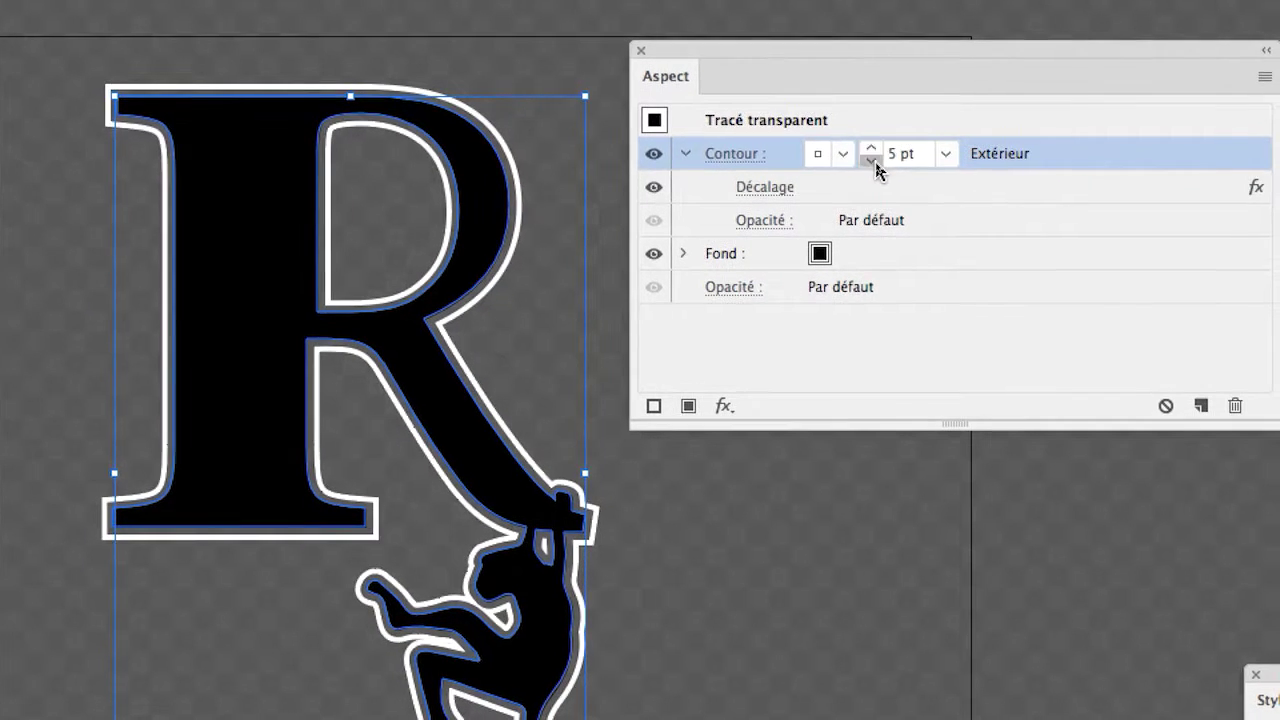
left_click(873, 161)
left_click(873, 161)
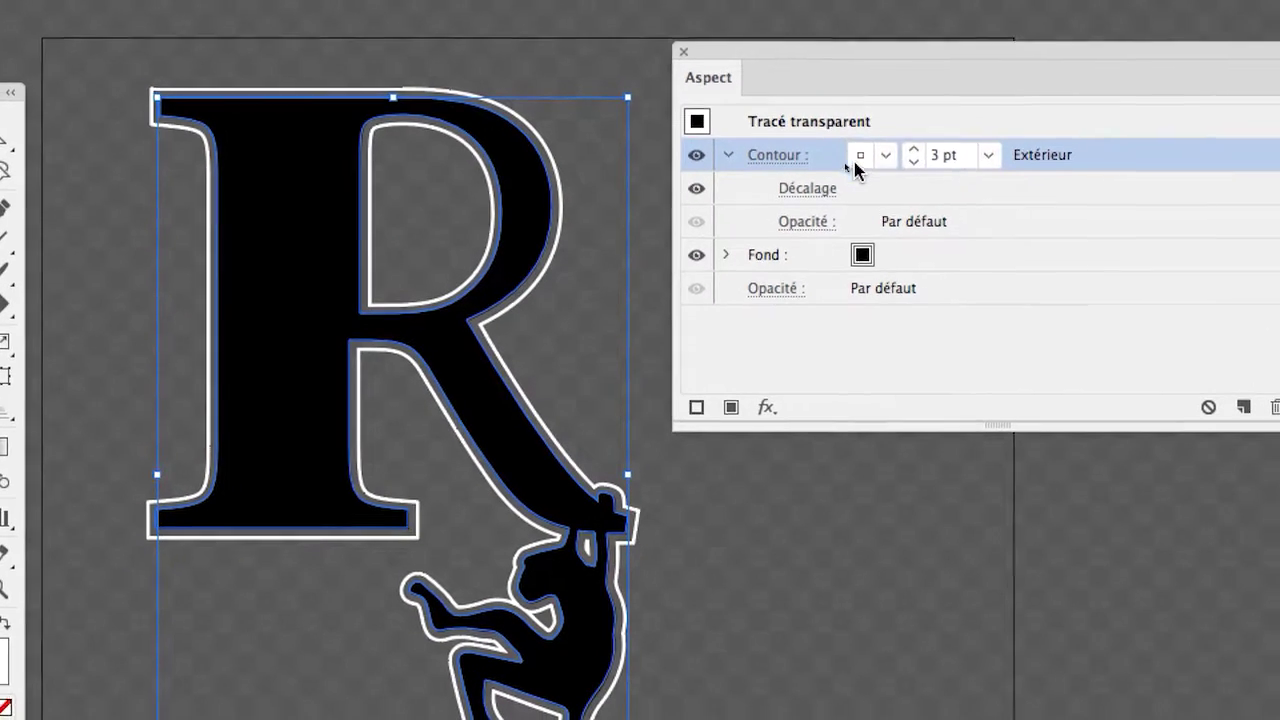
left_click(858, 158)
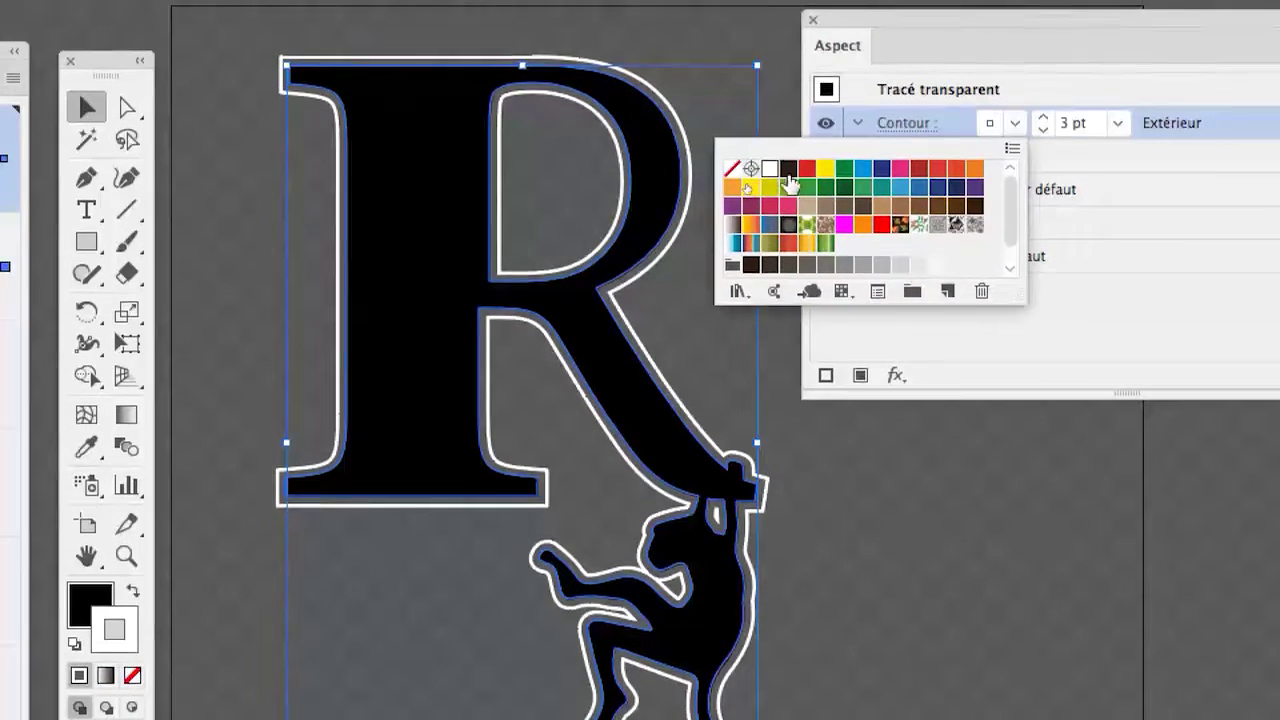
left_click(788, 170)
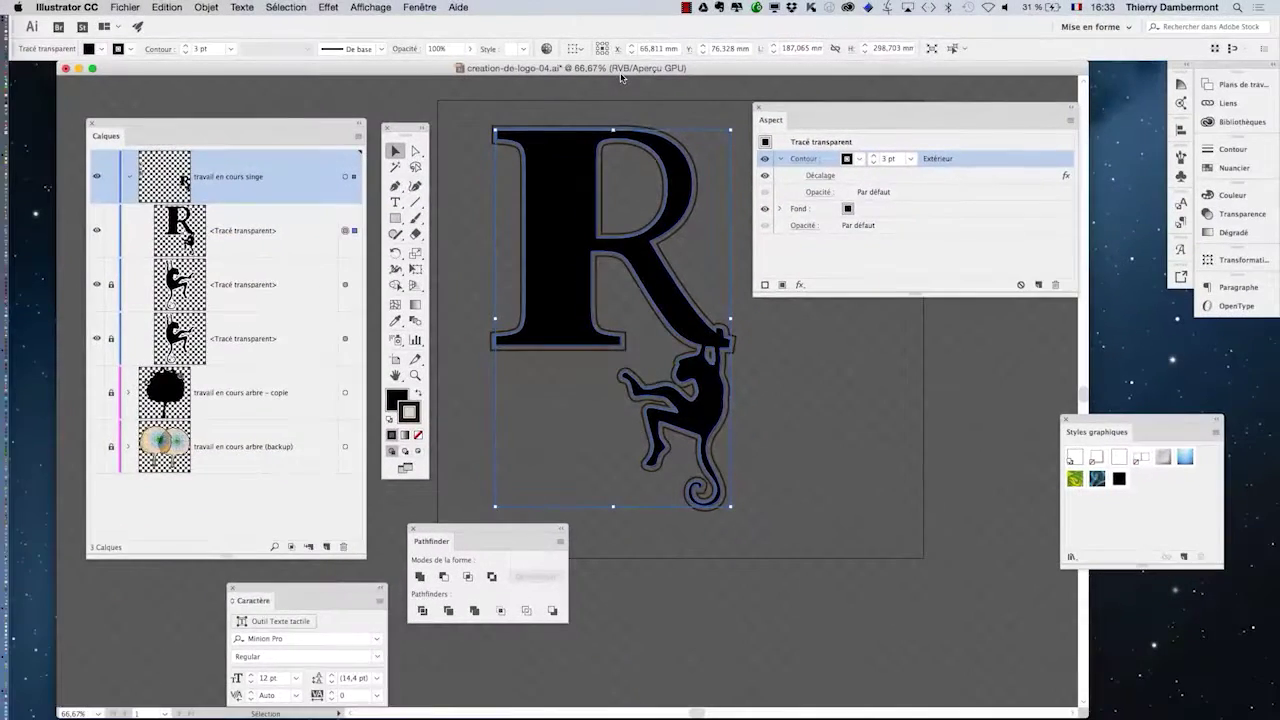
- Check the document's colour mode with Couleurs RVB selected, moving the layers list clear of the artwork's other side
left_click(119, 7)
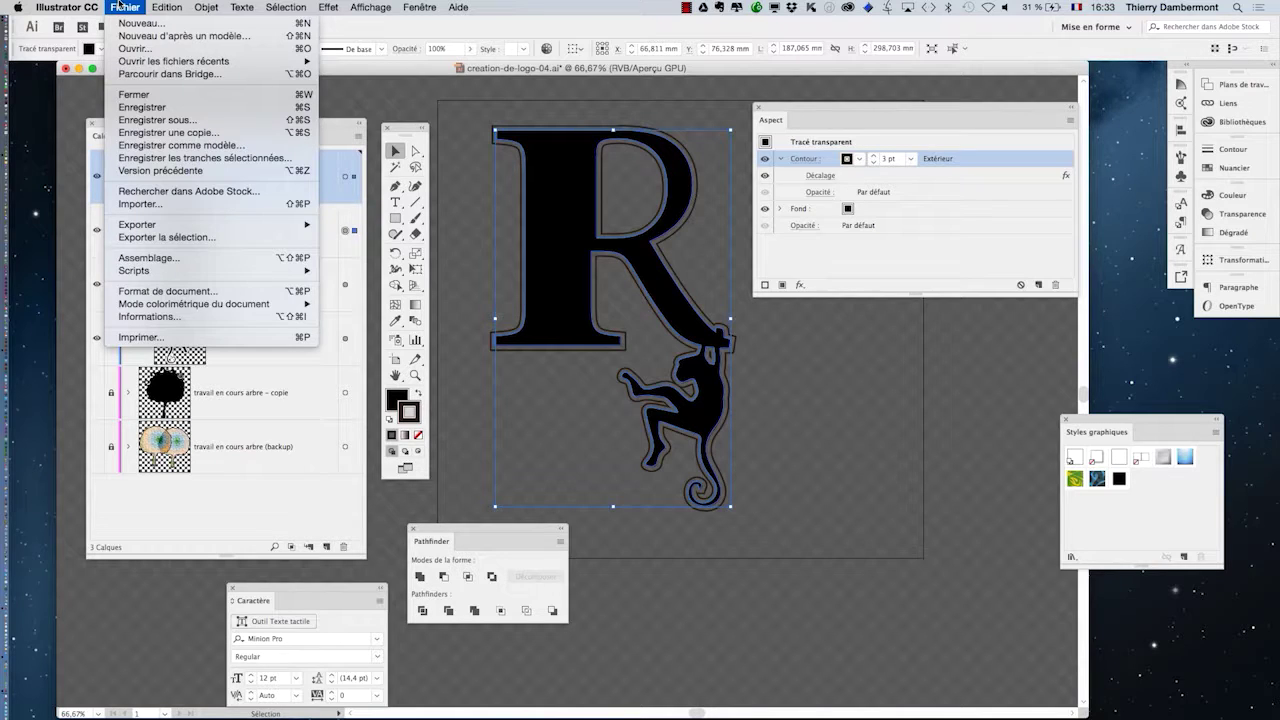
mouse_move(178, 306)
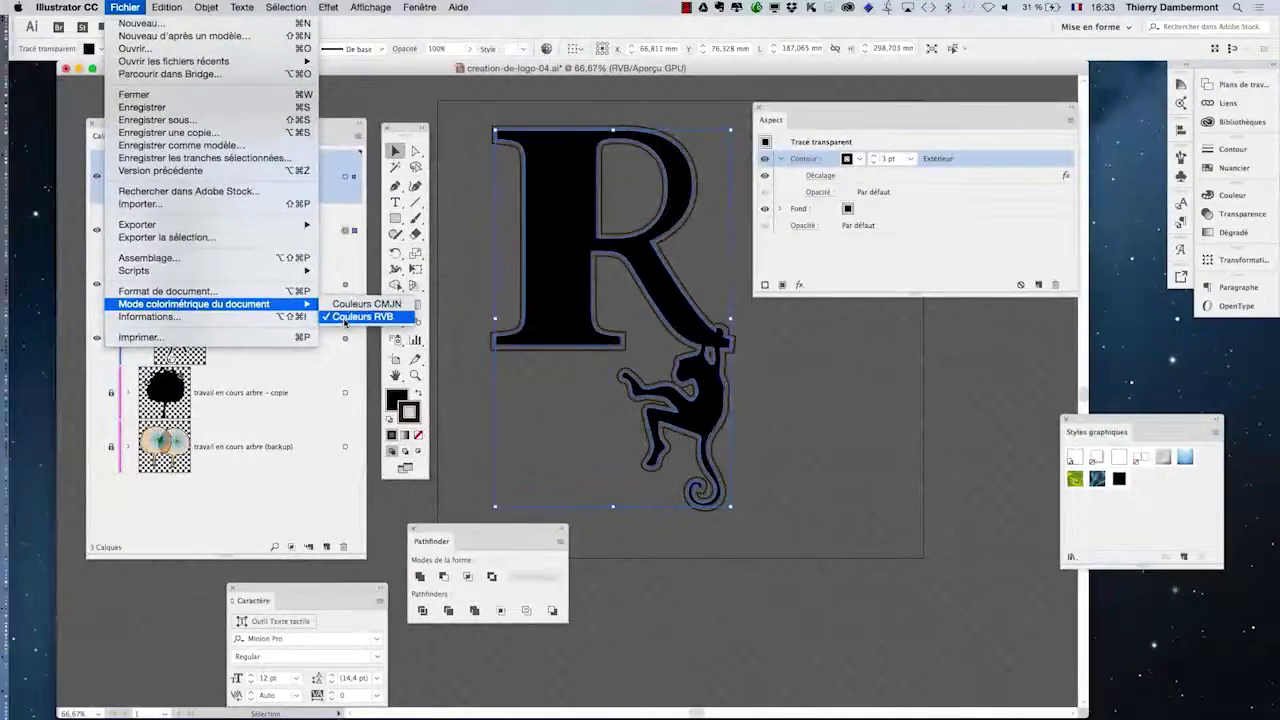
left_click(328, 132)
left_click_drag(330, 128, 1088, 353)
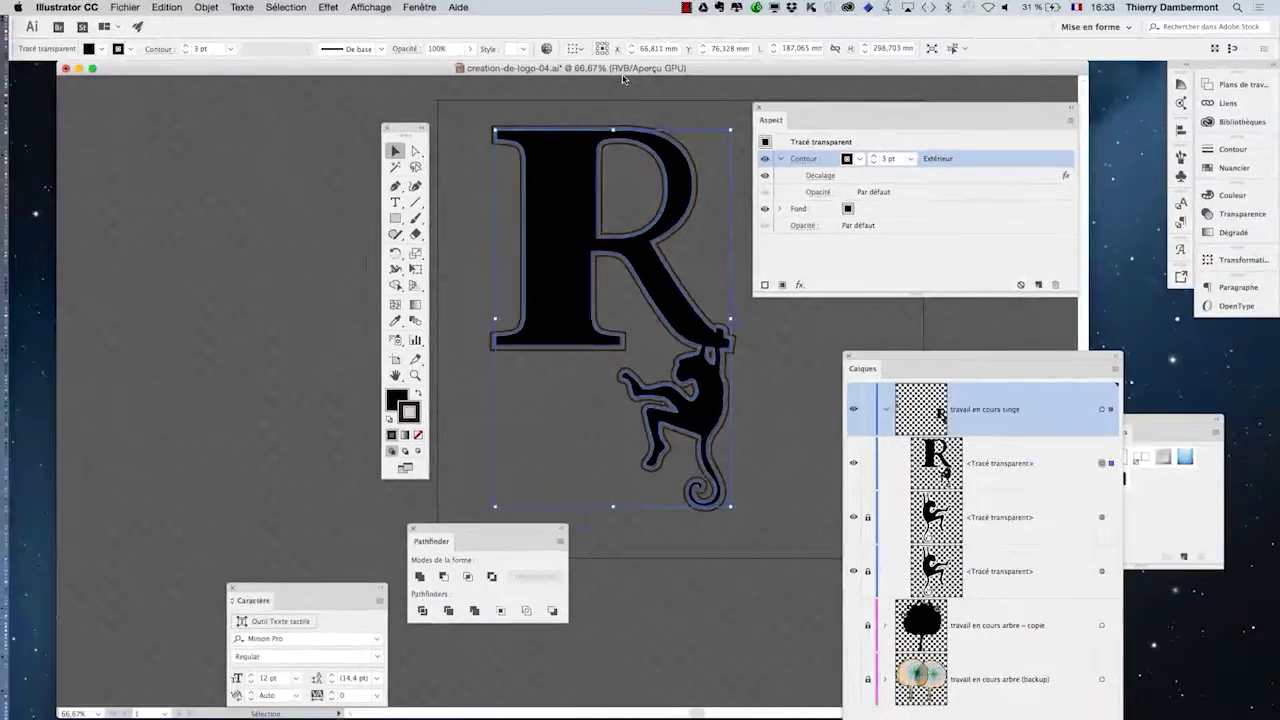
left_click(127, 7)
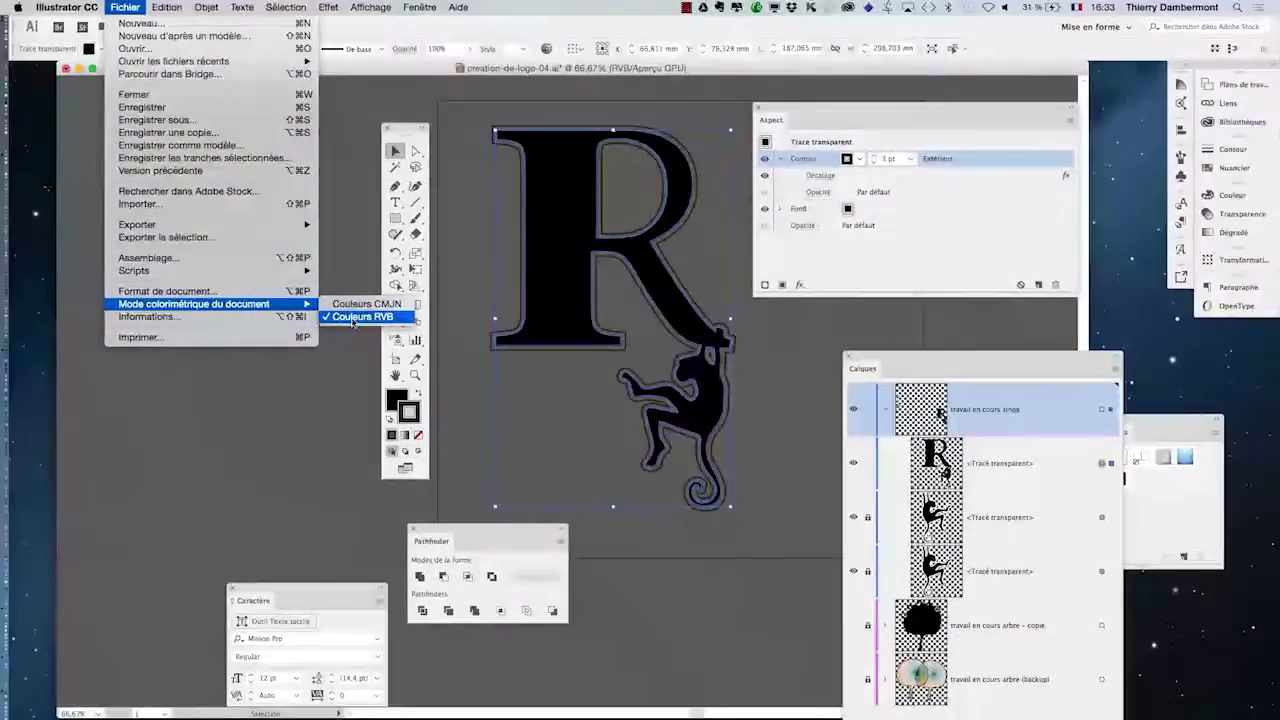
left_click(352, 318)
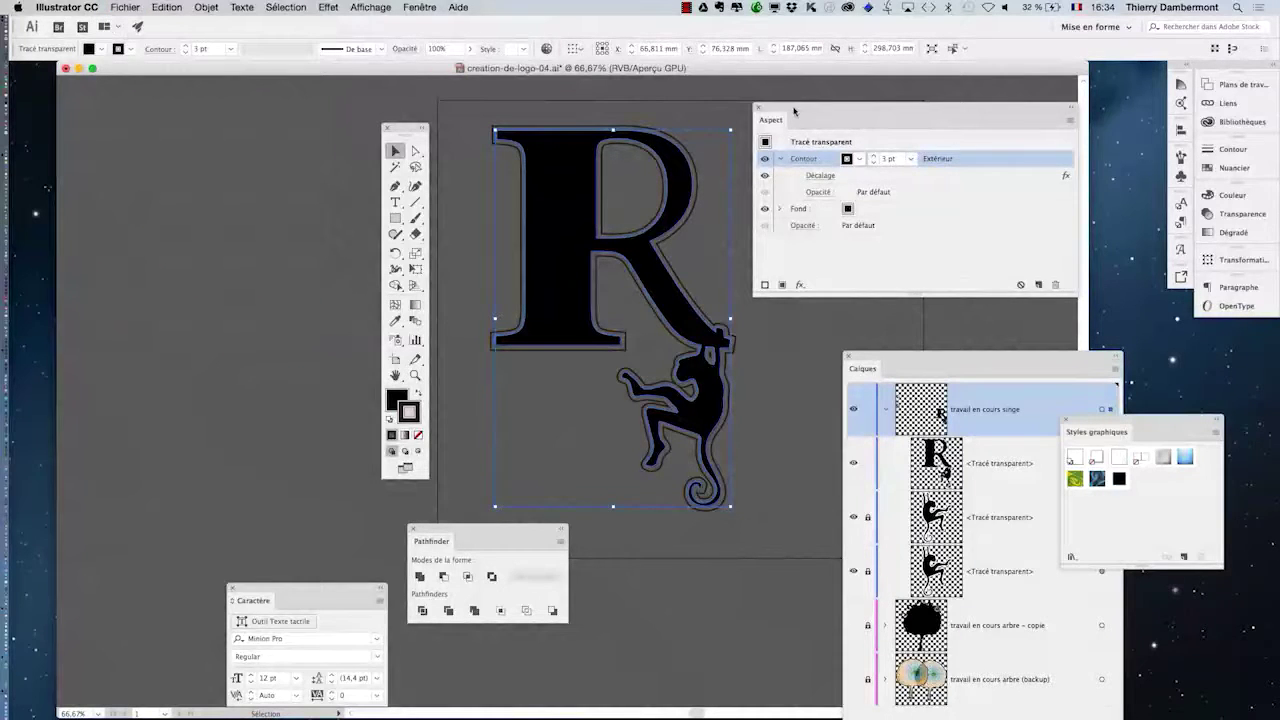
- Increase the black offset stroke's weight to 14 pt, moving the appearance attributes away from the logo
left_click_drag(794, 110, 881, 137)
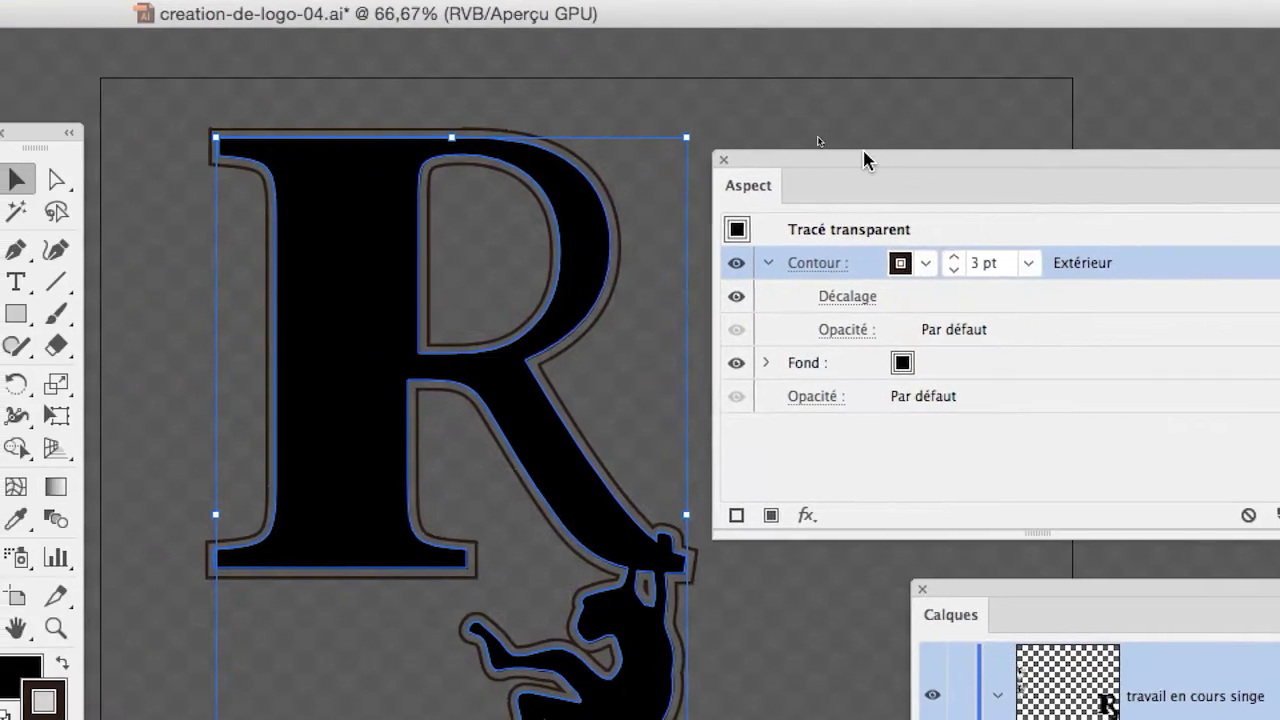
left_click(953, 257)
left_click(953, 257)
left_click(953, 257)
left_click(953, 257)
left_click(953, 257)
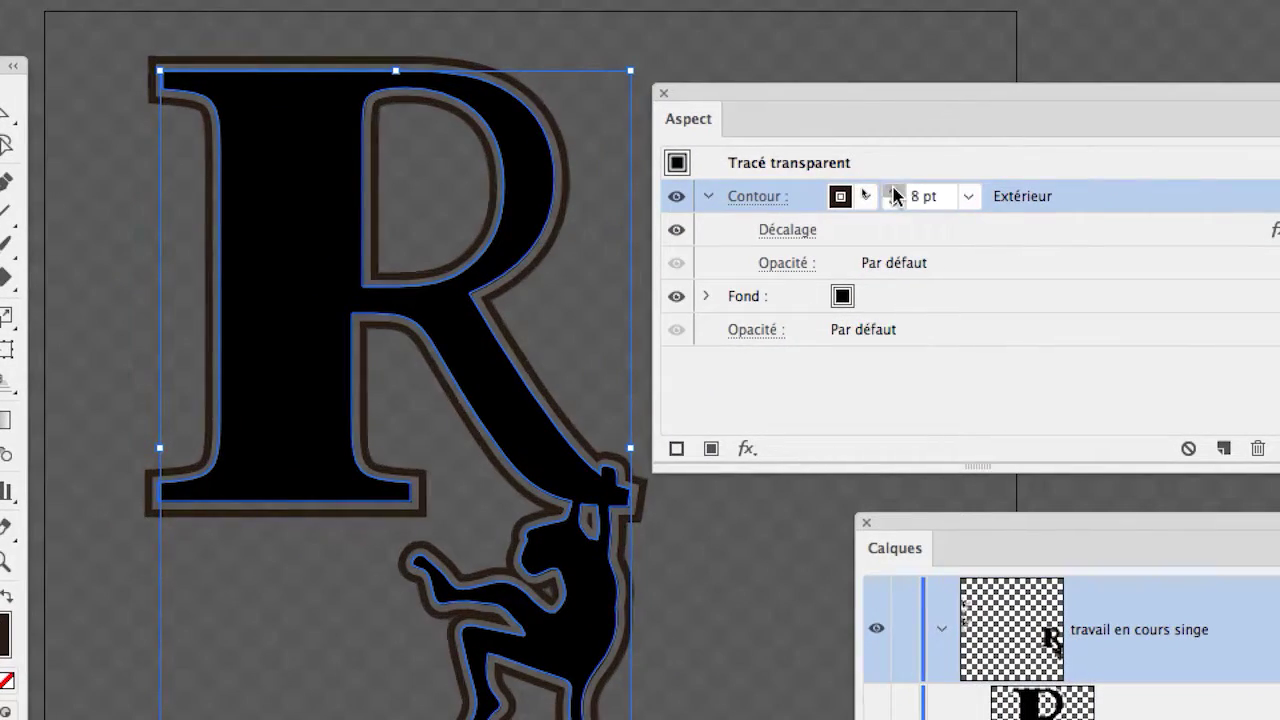
left_click(893, 194)
left_click(893, 194)
left_click(893, 194)
left_click(893, 194)
left_click(893, 194)
left_click(893, 194)
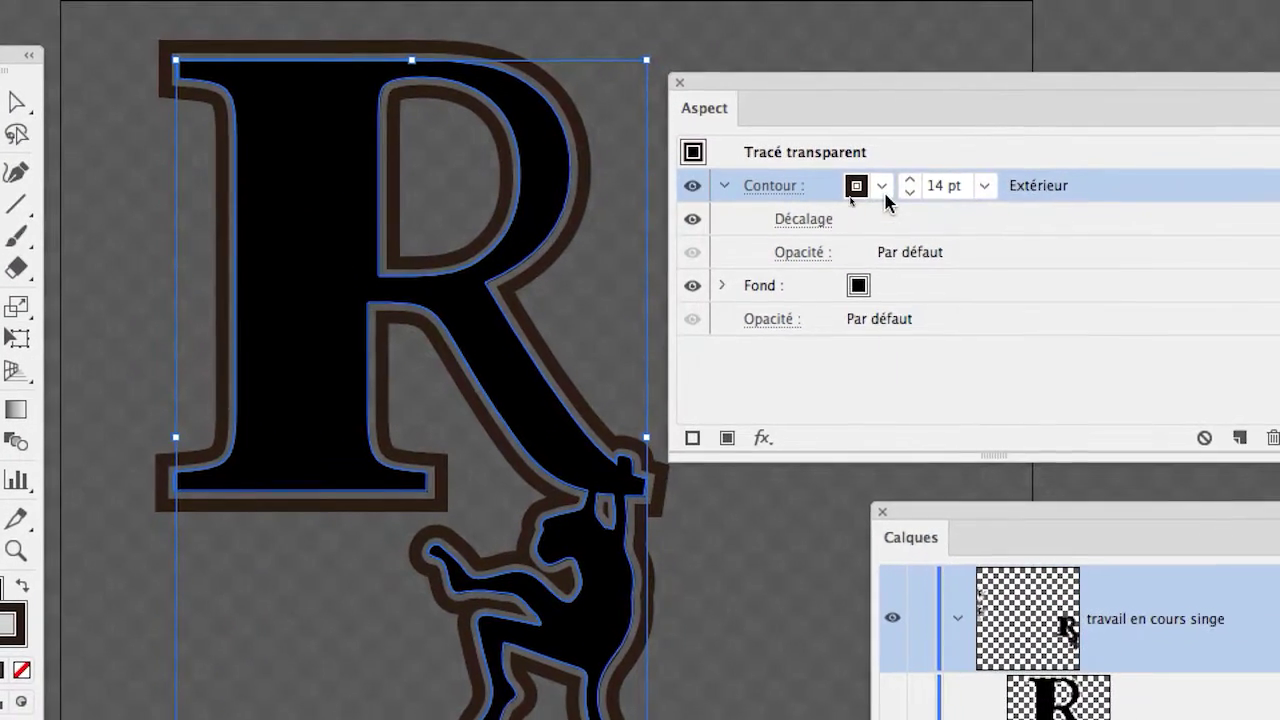
- Examine the swatches available for the stroke colour, enlarging their list, and move the appearance attributes clear of the logo
left_click(1056, 220)
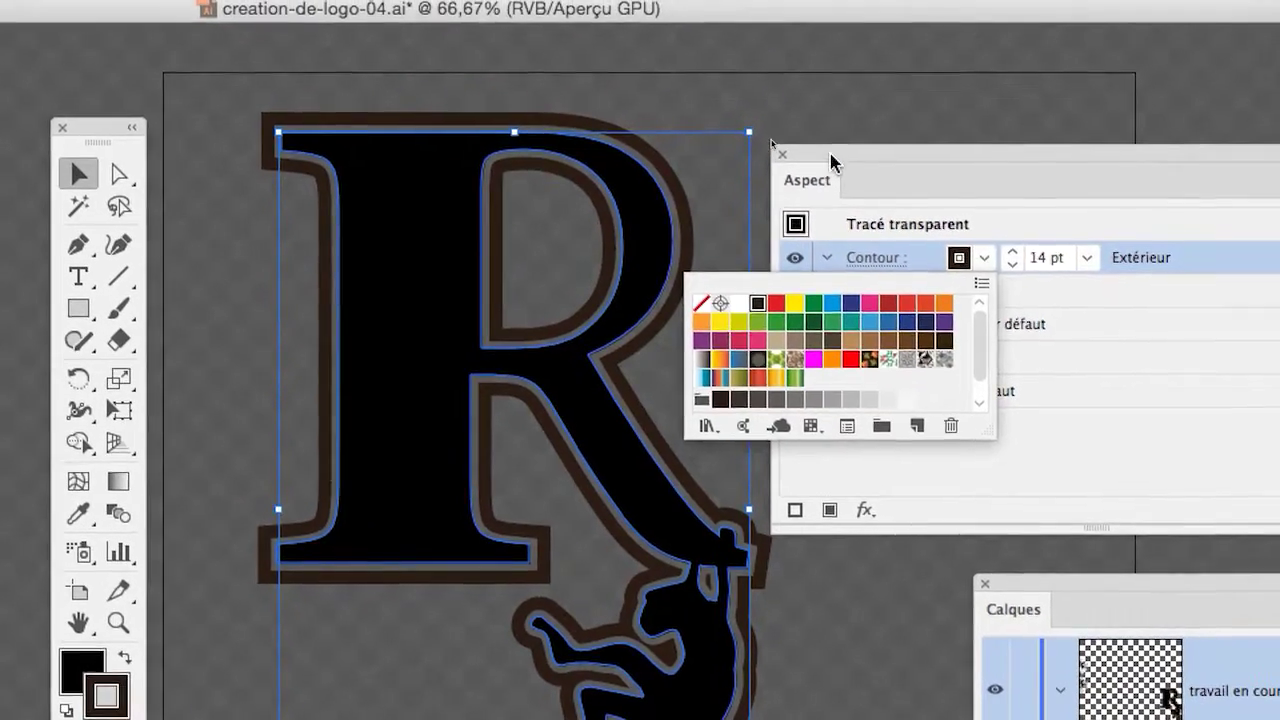
left_click(877, 52)
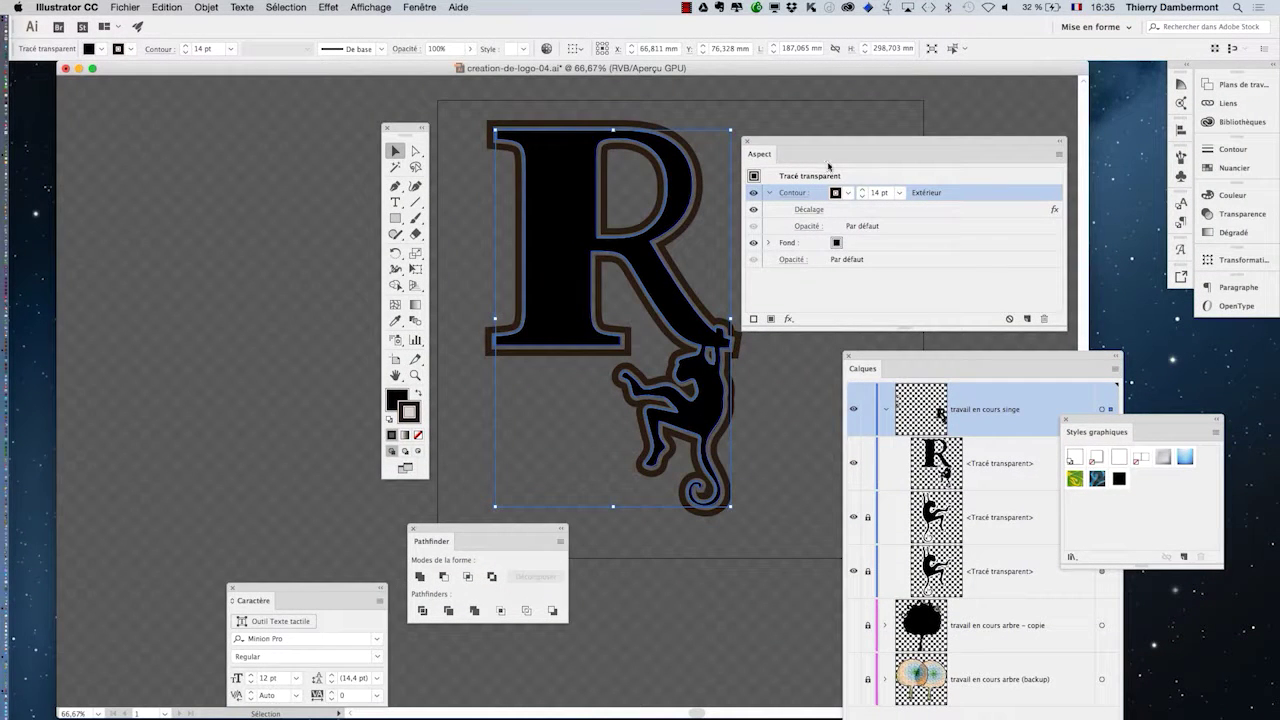
left_click(847, 192)
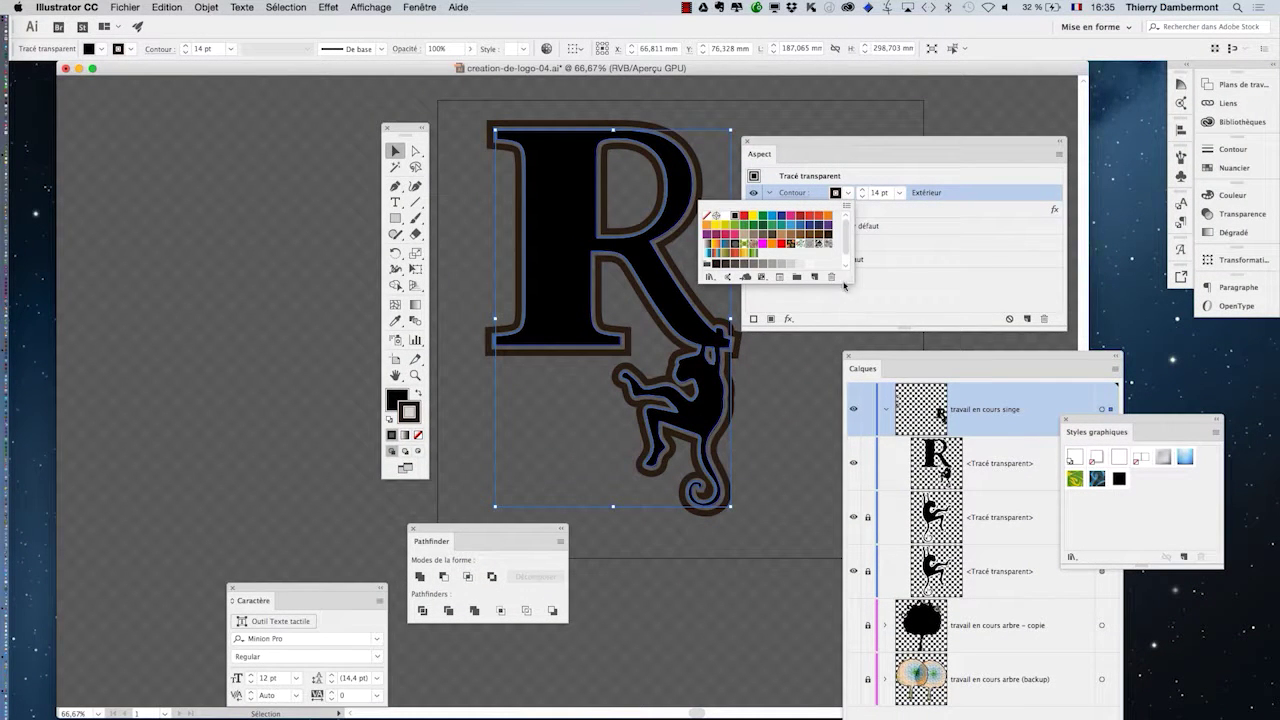
left_click_drag(848, 279, 871, 349)
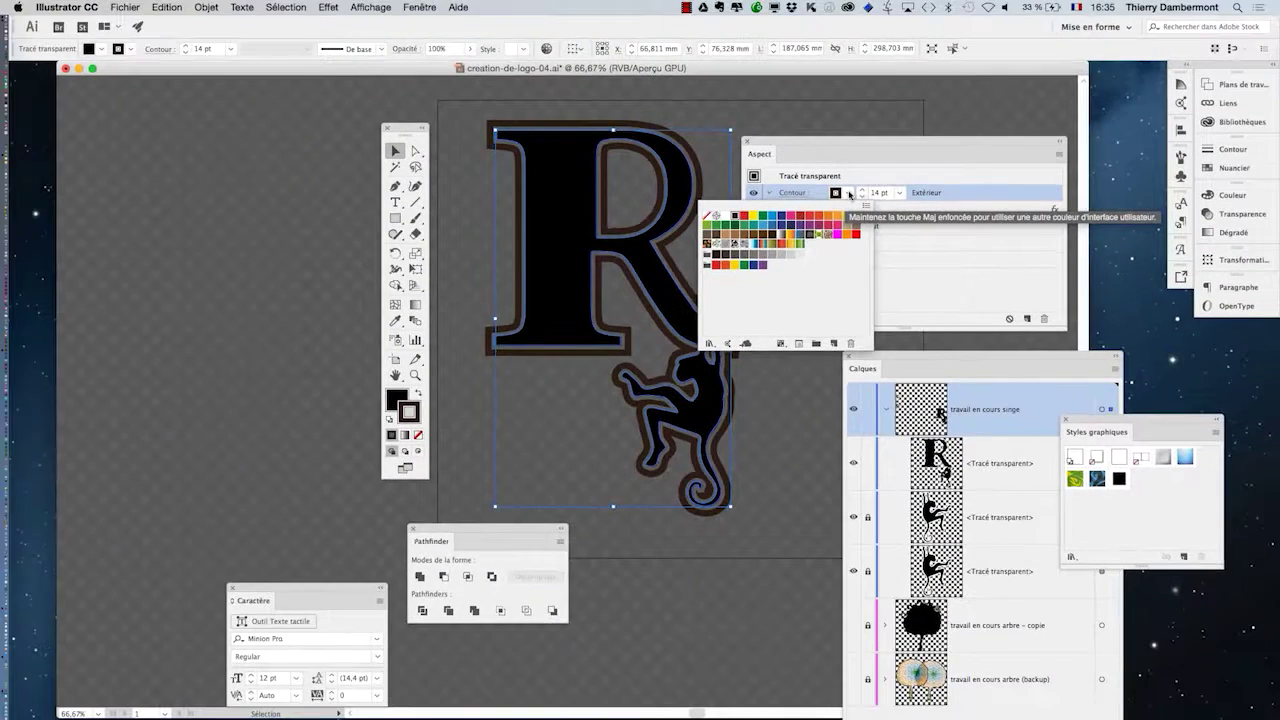
left_click(838, 147)
left_click_drag(840, 143, 917, 99)
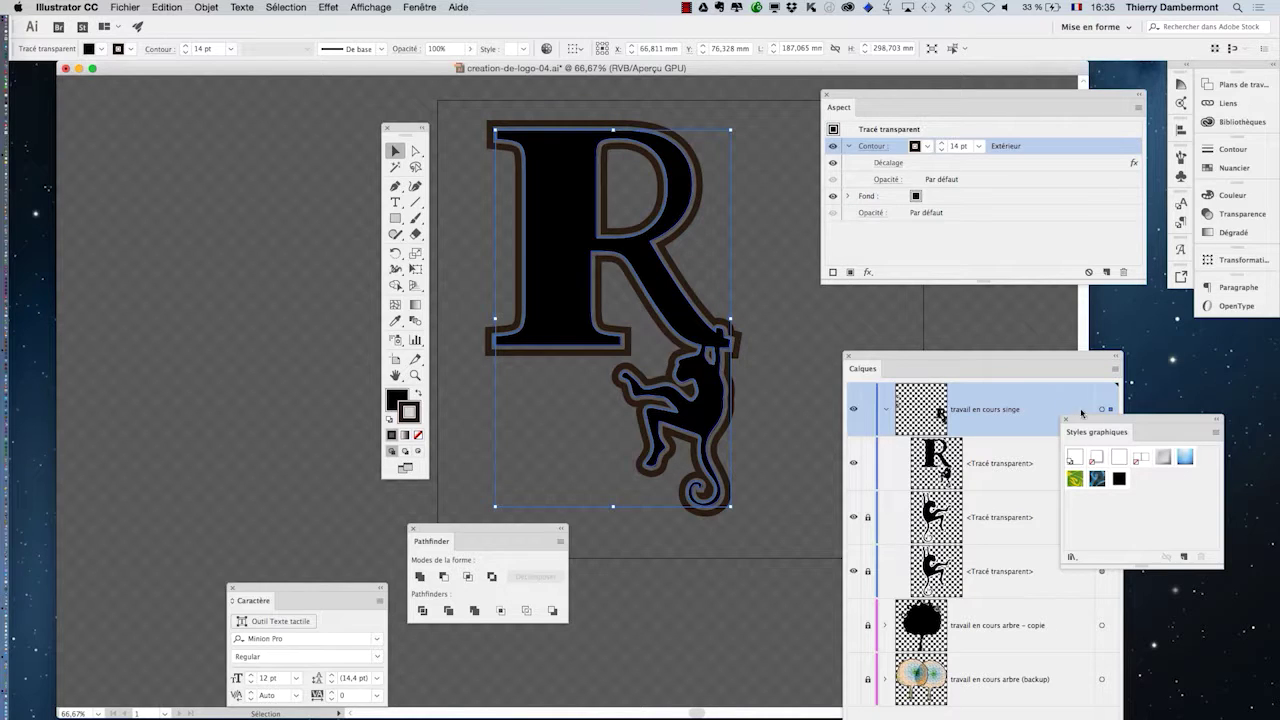
- Place the document's colour swatches (Nuancier) beside the artwork and enlarge them to show the full set
left_click(1233, 170)
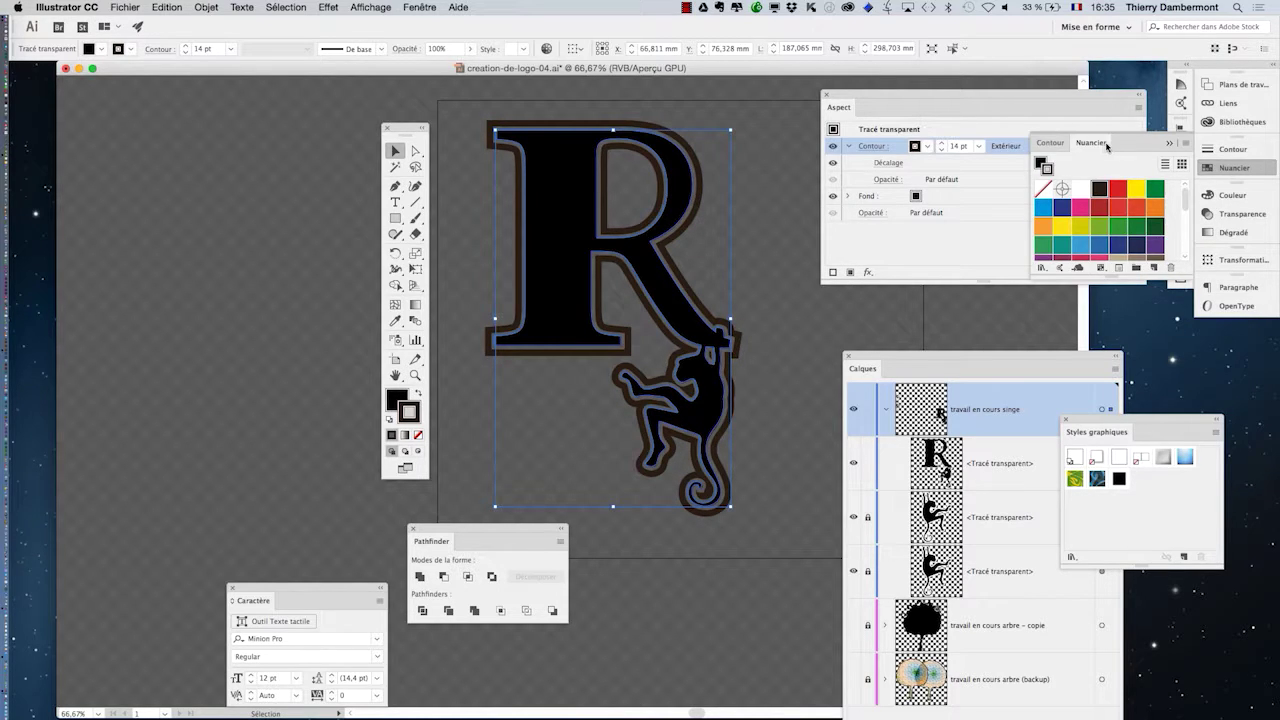
left_click_drag(1107, 147, 199, 138)
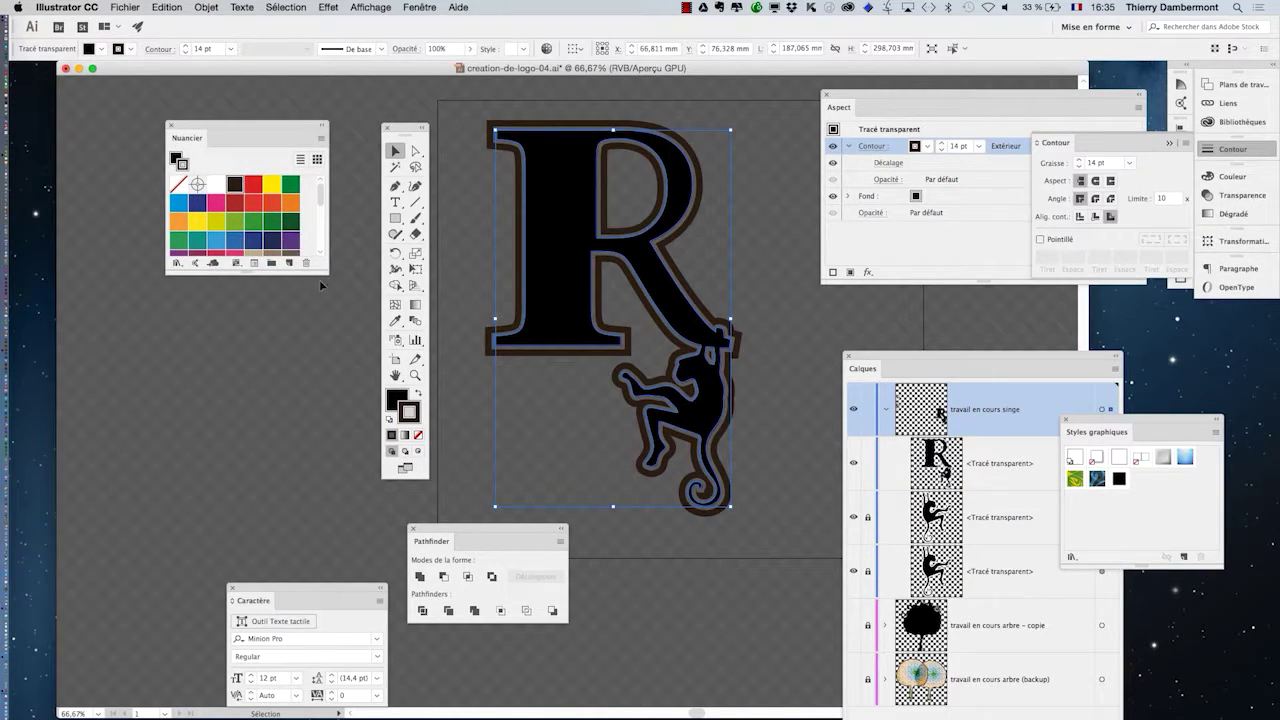
left_click_drag(323, 269, 346, 428)
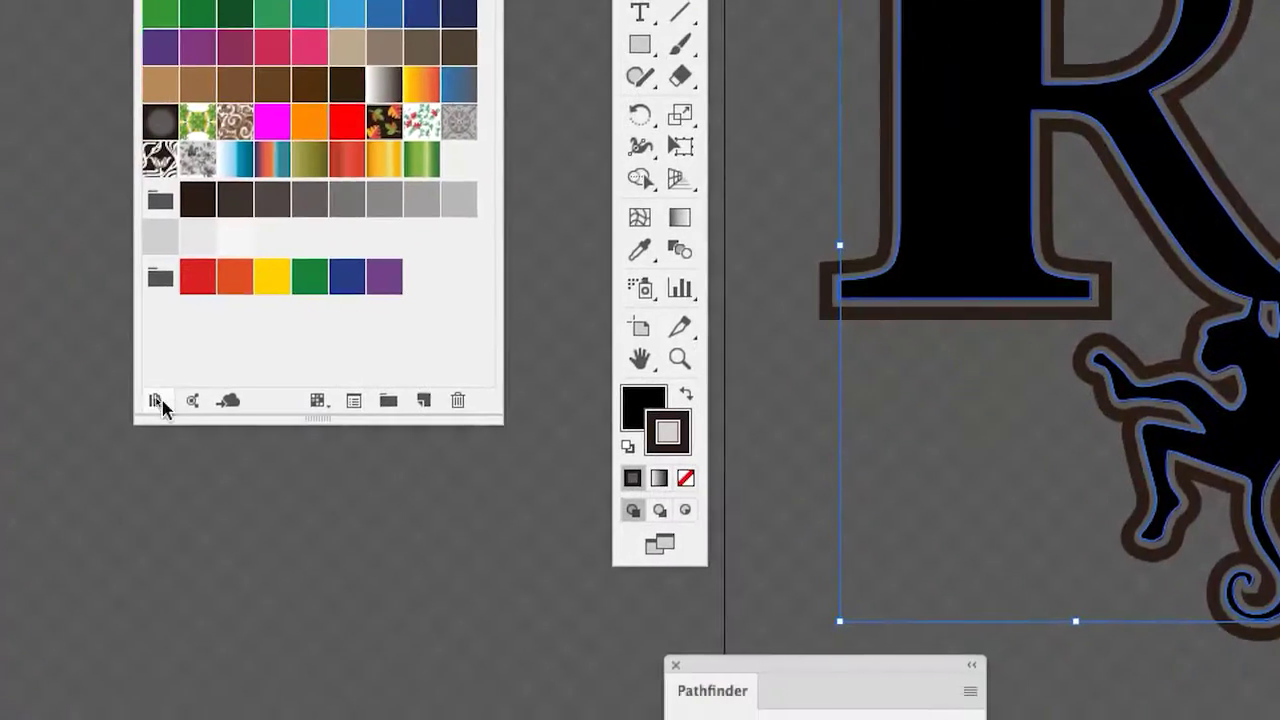
left_click(161, 404)
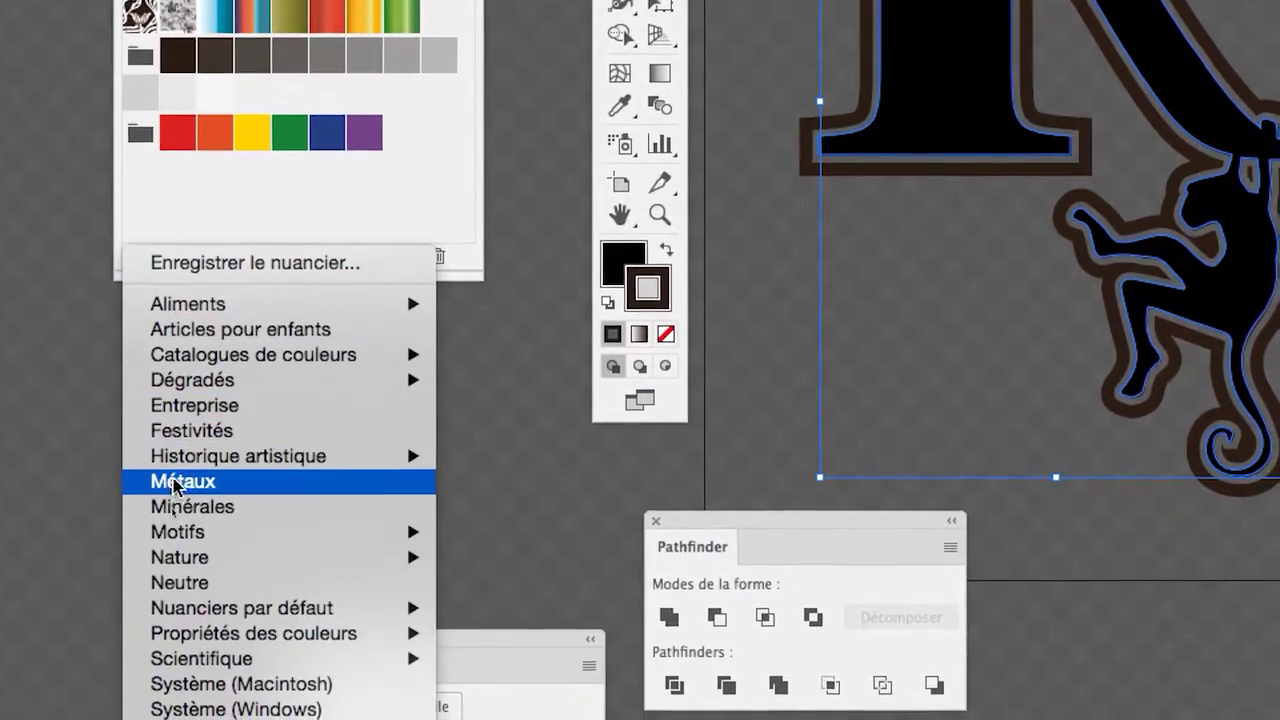
mouse_move(193, 675)
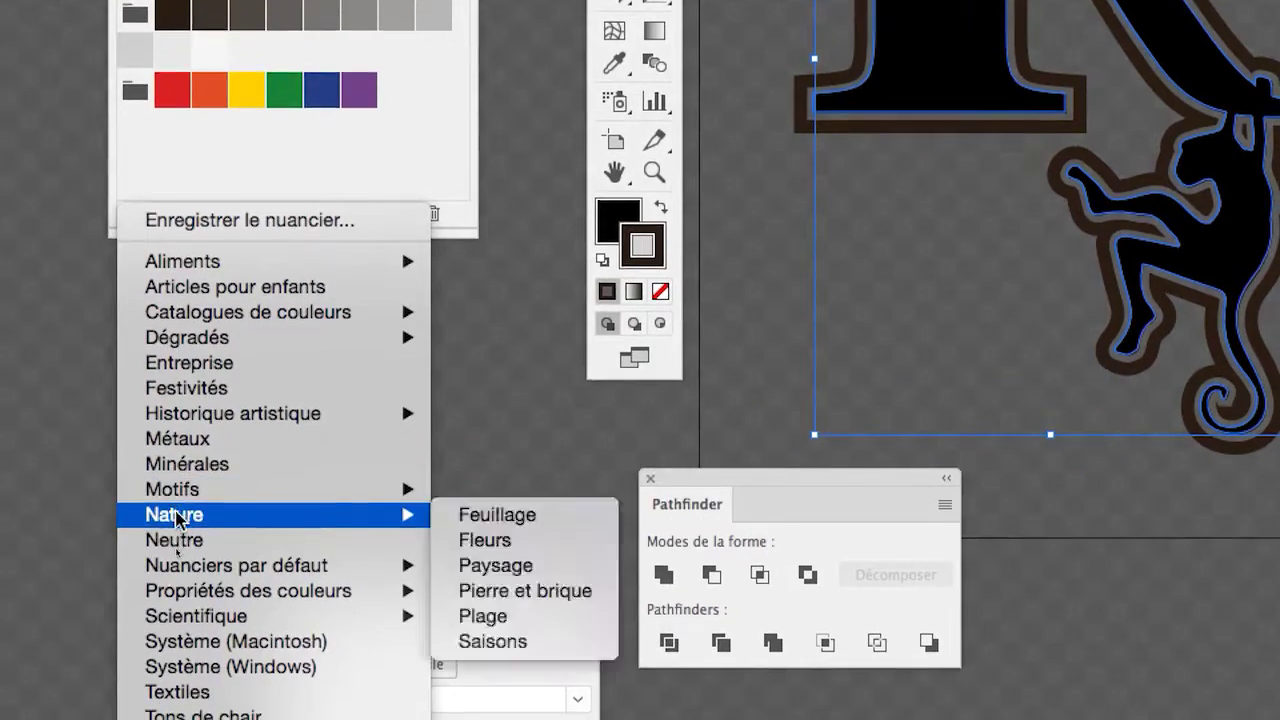
mouse_move(194, 589)
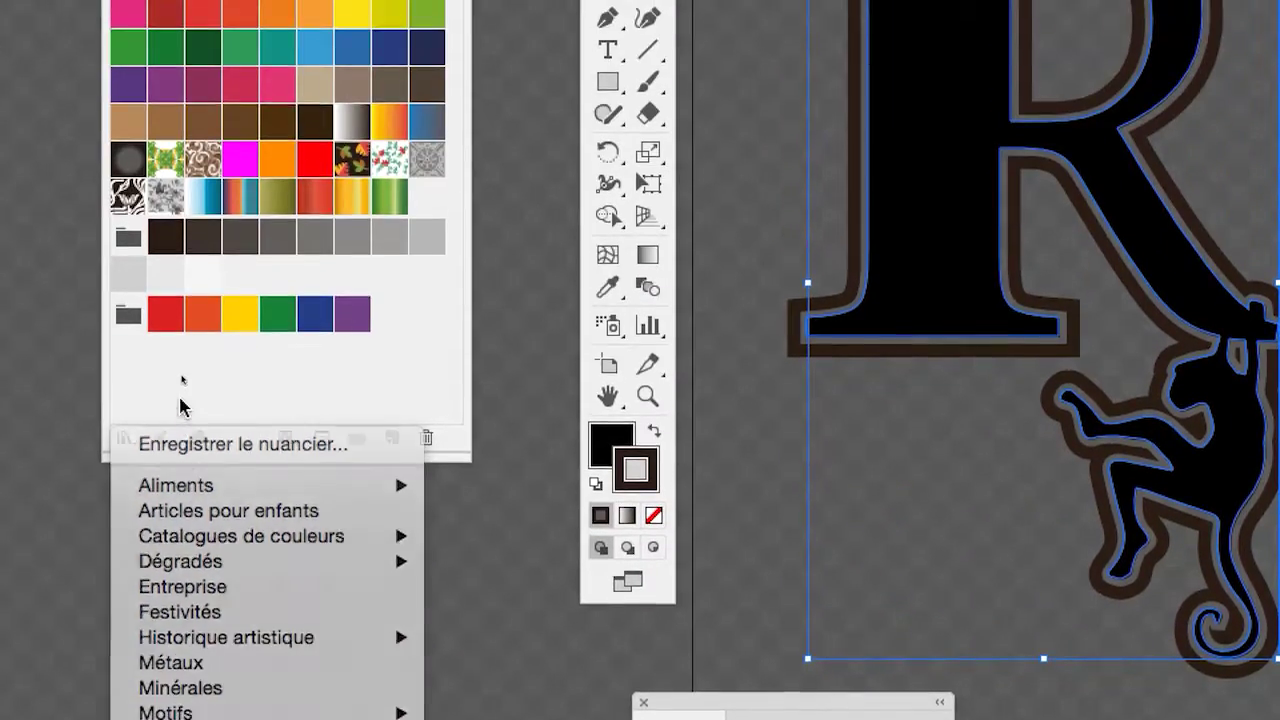
left_click(189, 147)
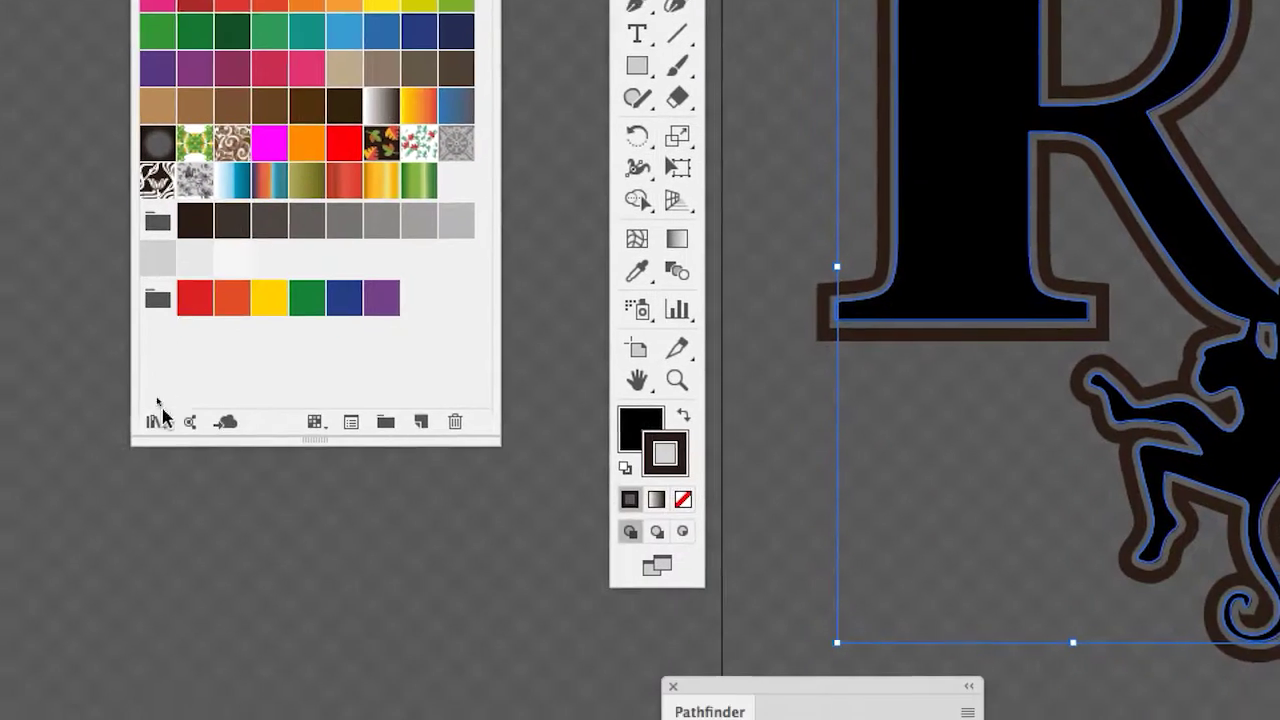
- Load the default RVB de base swatch library and set the offset stroke's colour to its Noir swatch
left_click(158, 411)
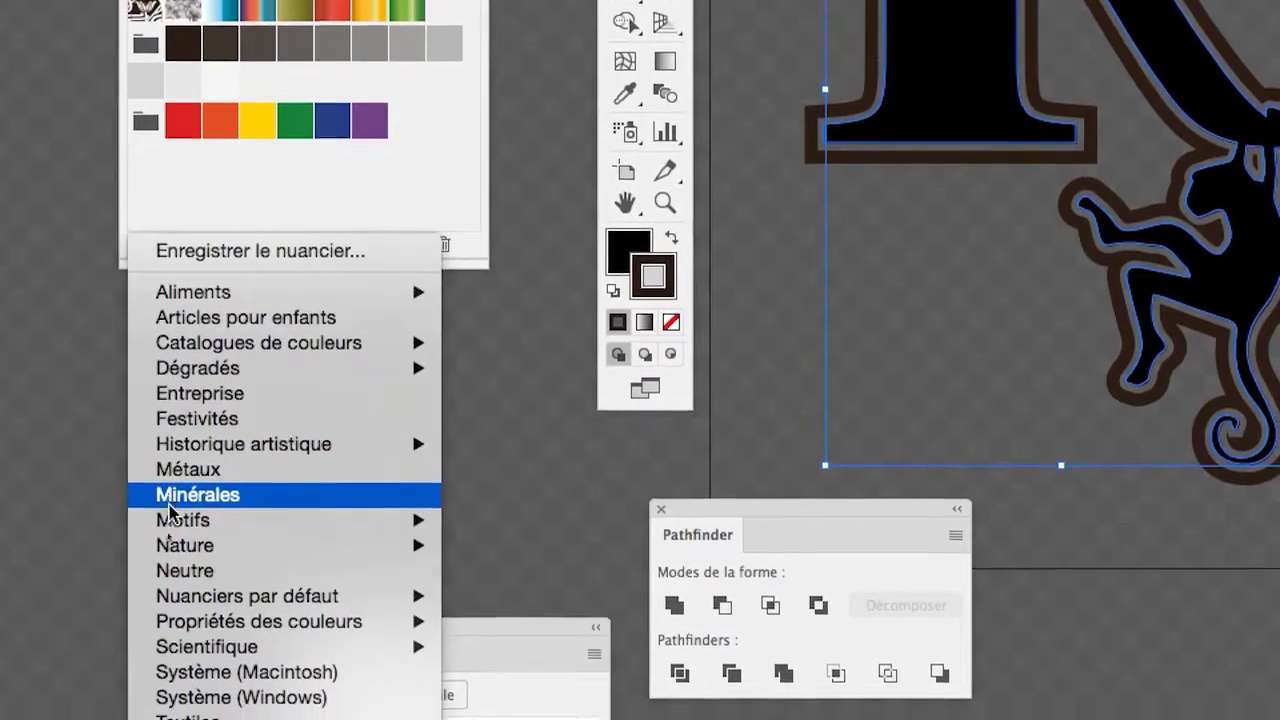
mouse_move(200, 598)
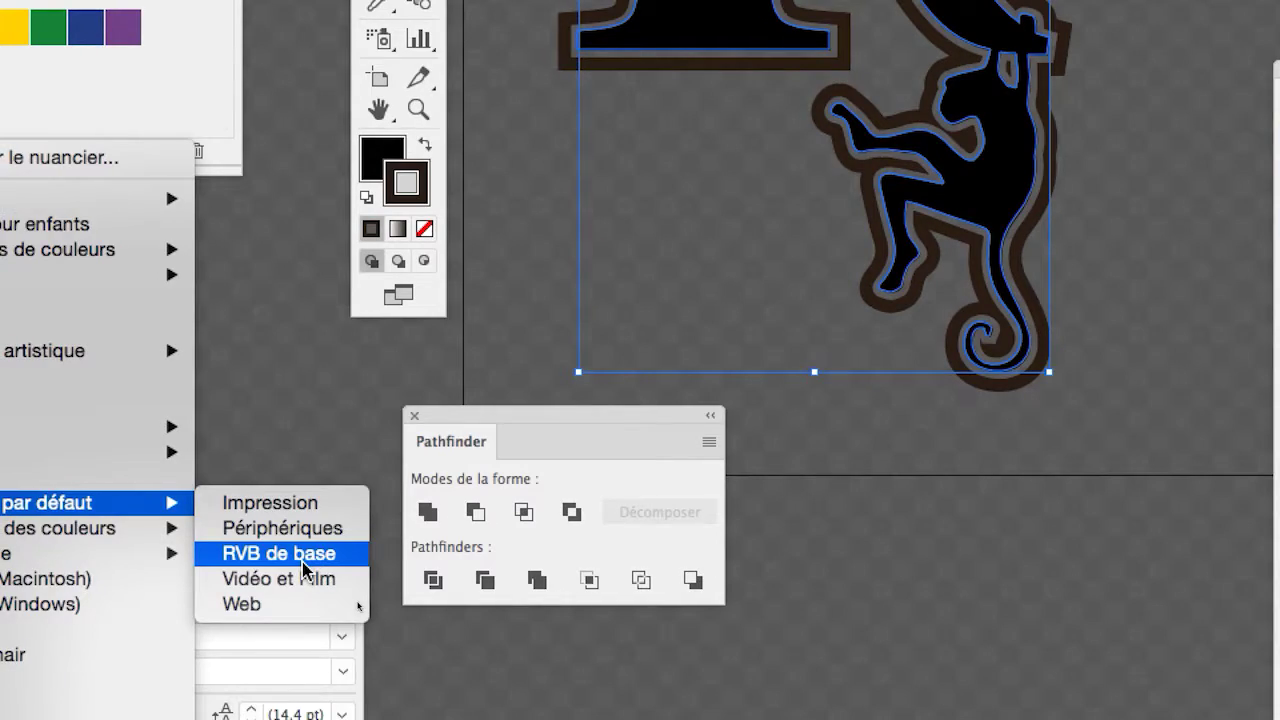
left_click(303, 568)
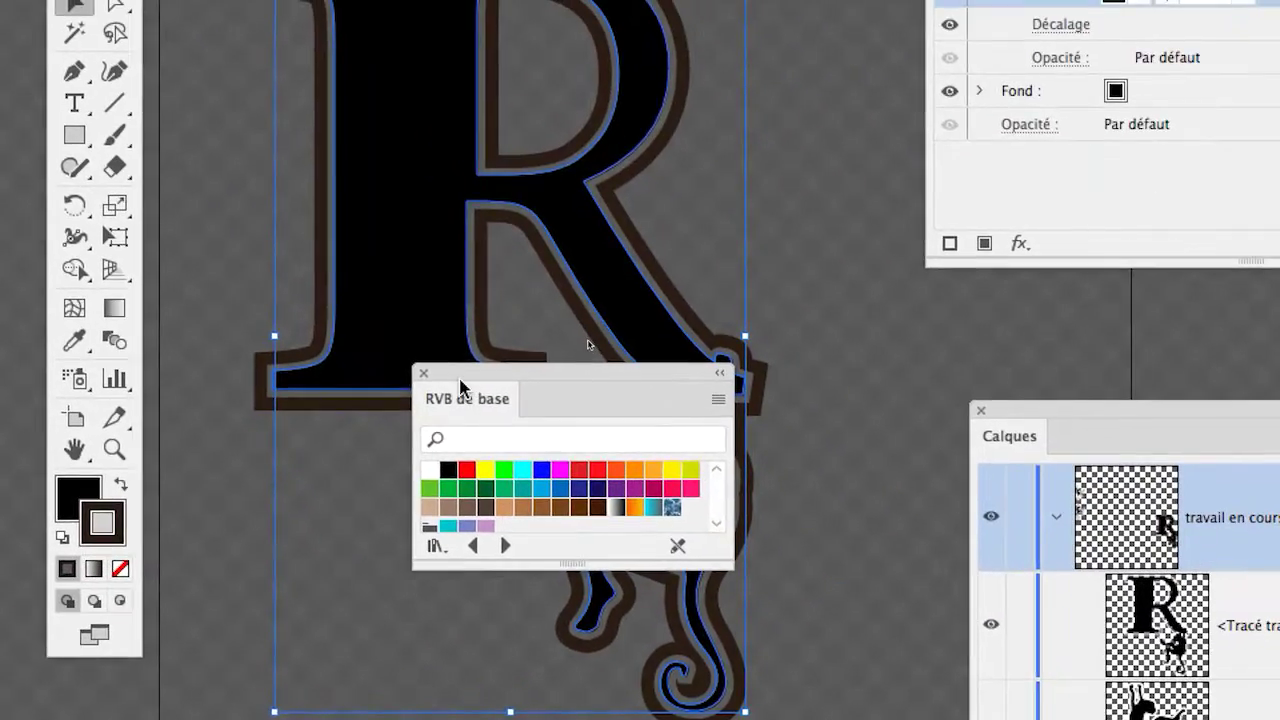
left_click_drag(461, 380, 96, 227)
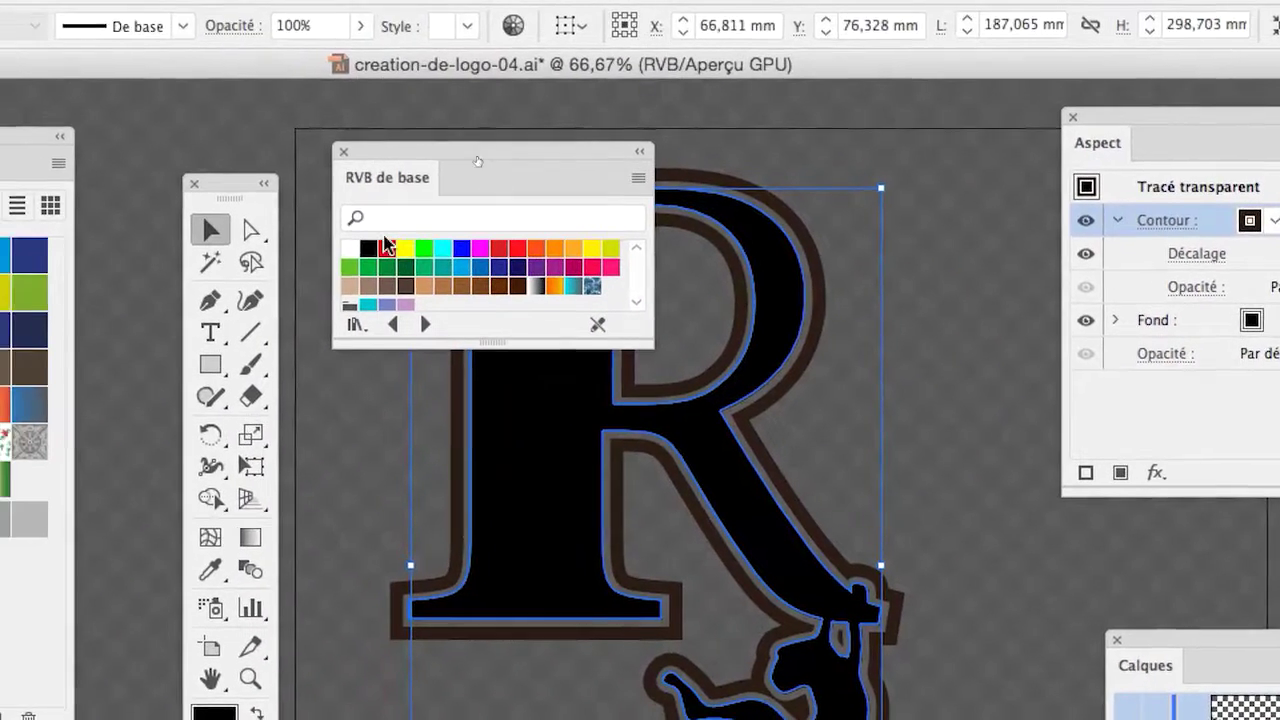
left_click(271, 228)
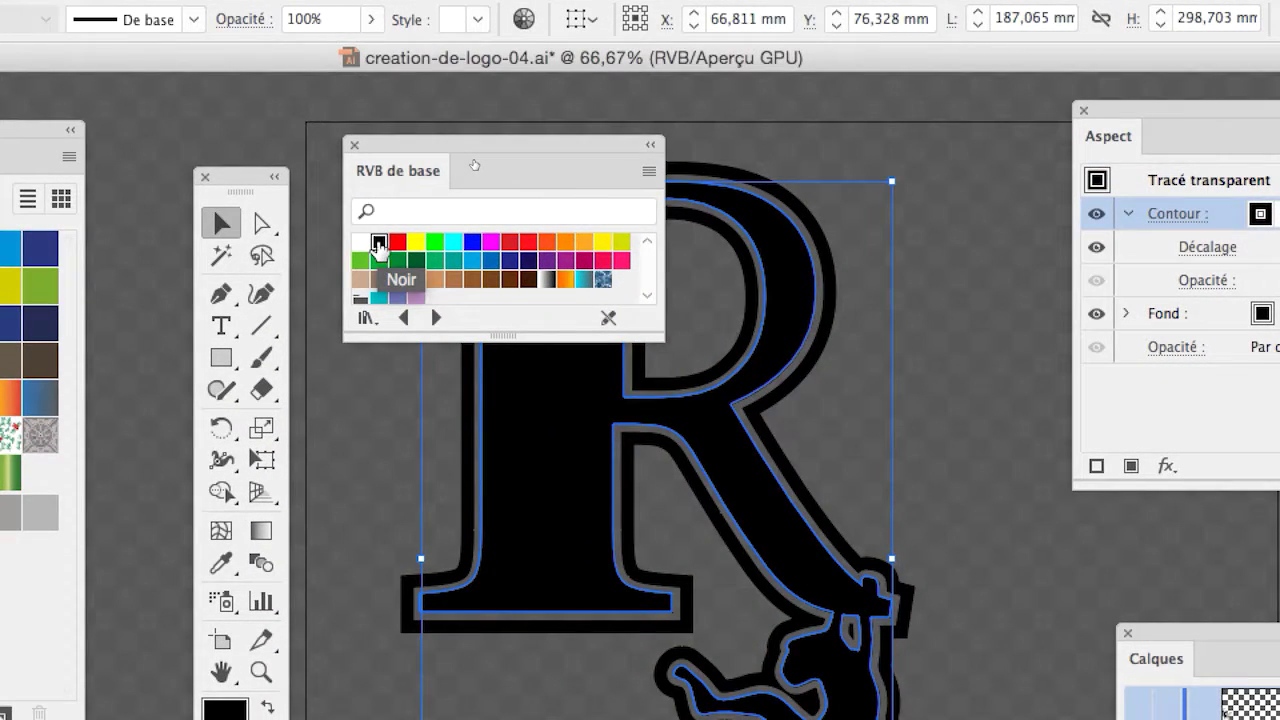
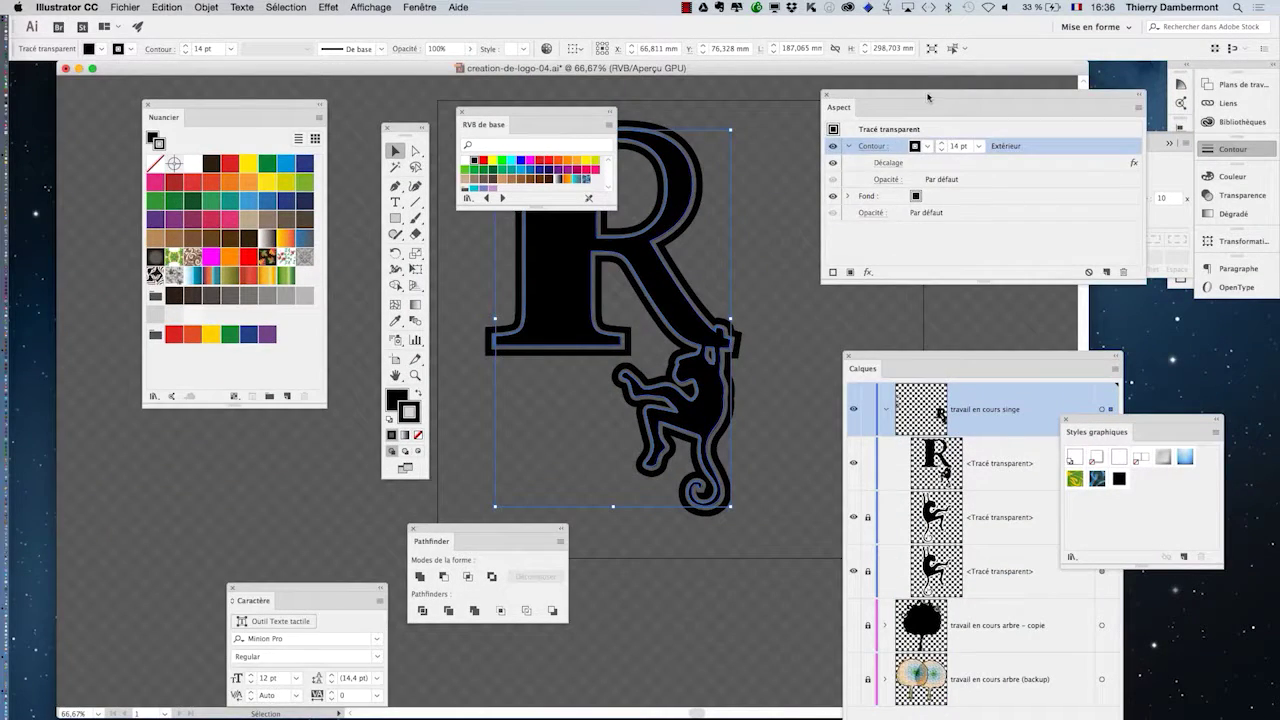
- Reduce the black offset stroke's weight to 6 pt, bringing the appearance attributes closer to the logo
left_click_drag(928, 97, 794, 177)
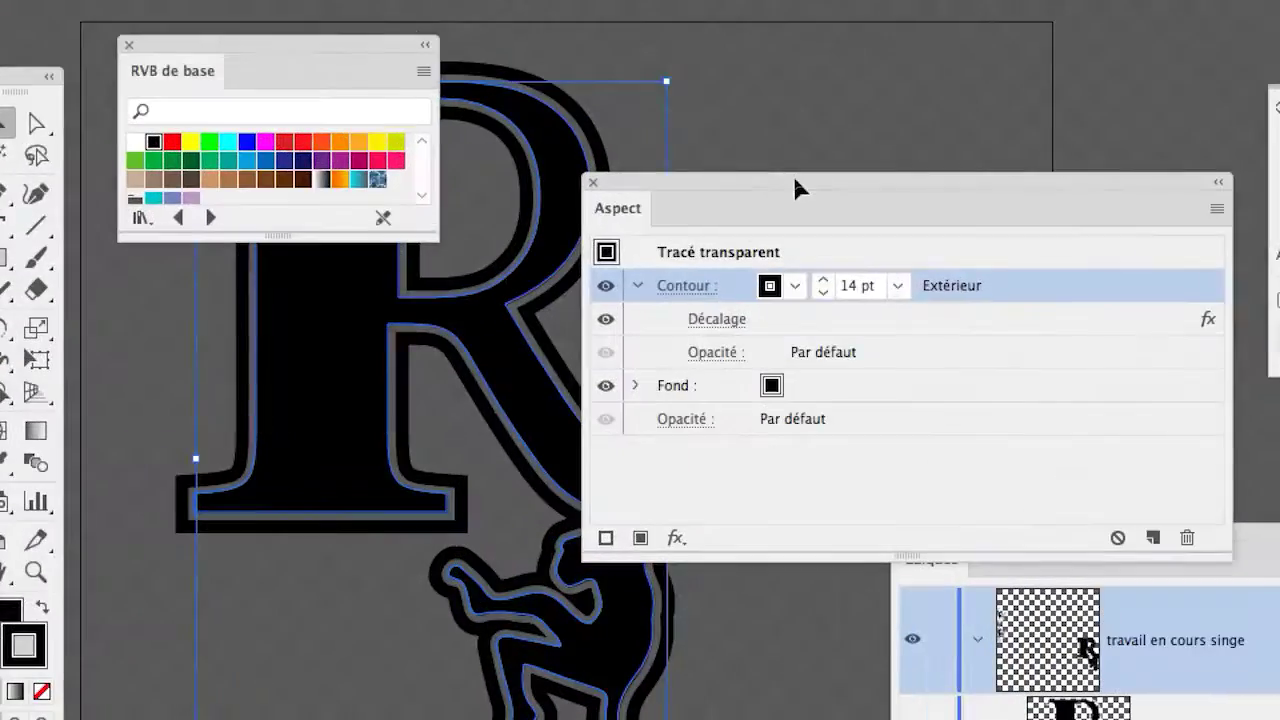
left_click(823, 292)
left_click(823, 292)
left_click(823, 292)
left_click(823, 292)
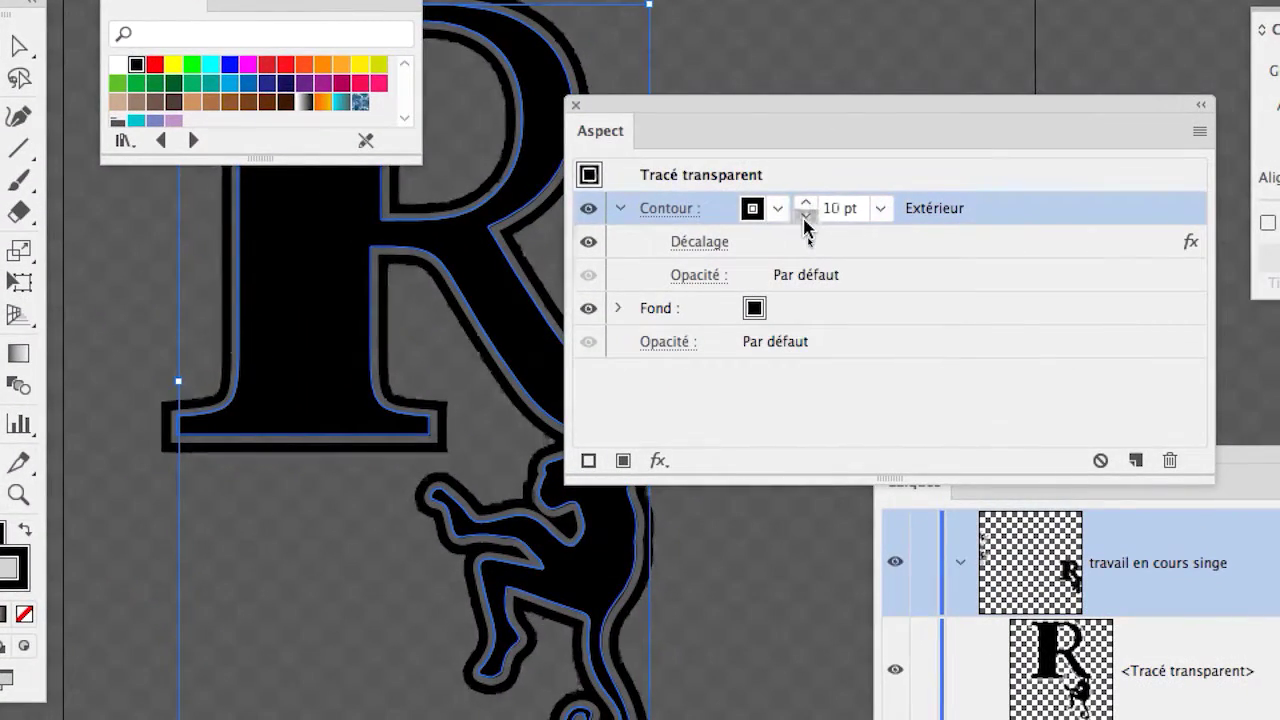
left_click(805, 216)
left_click(805, 216)
left_click(805, 216)
left_click(805, 216)
- Set the stroke's Décalage effect to 5 mm with the preview on
left_click(700, 242)
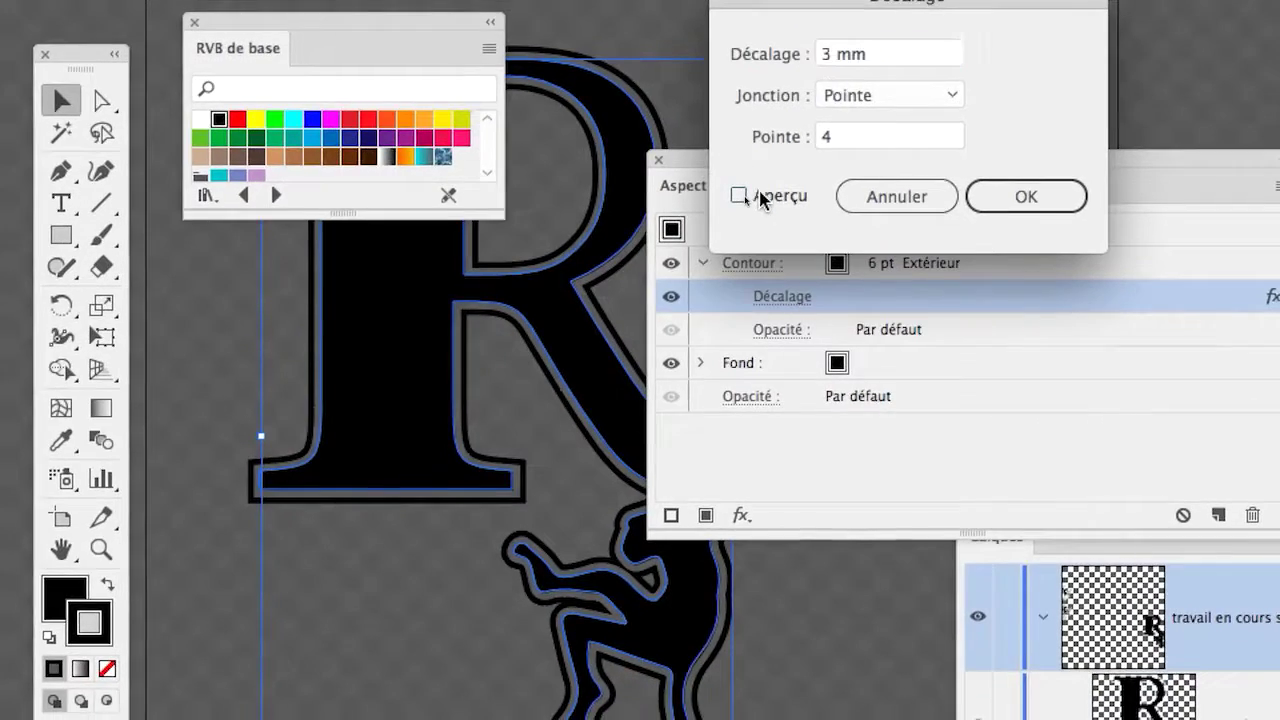
left_click(726, 124)
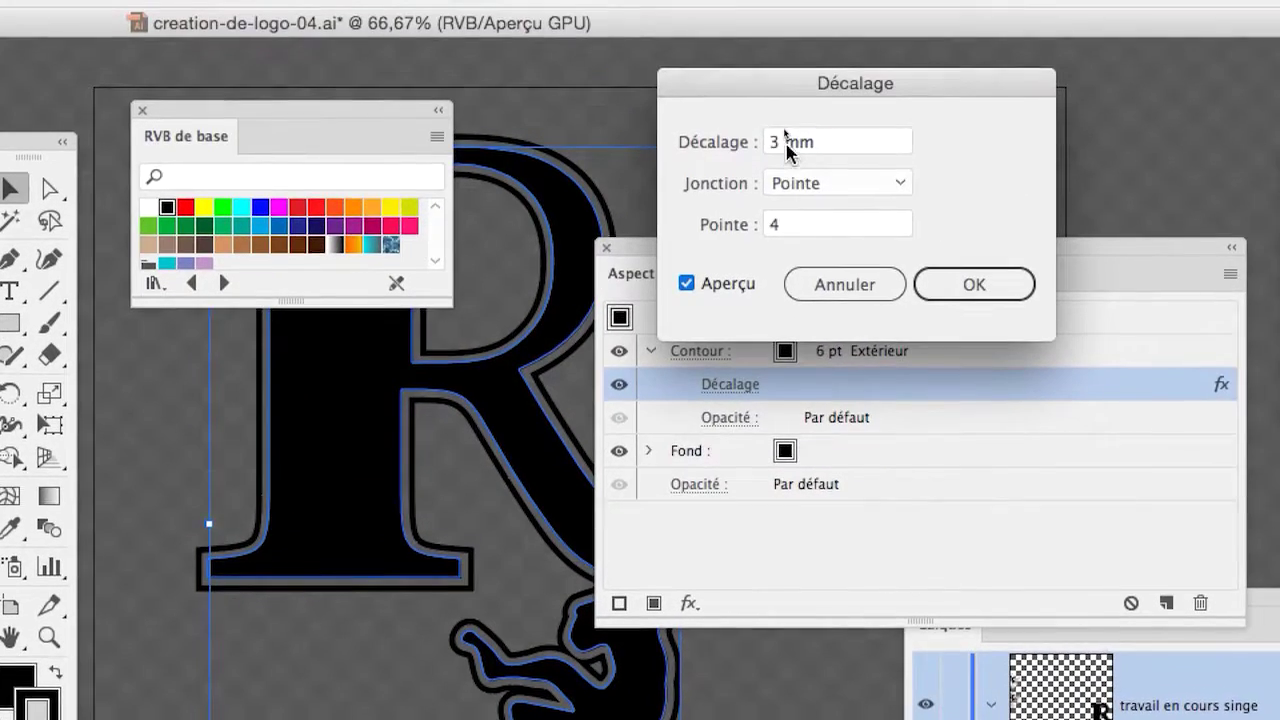
double_click(775, 142)
type("5")
key("Tab")
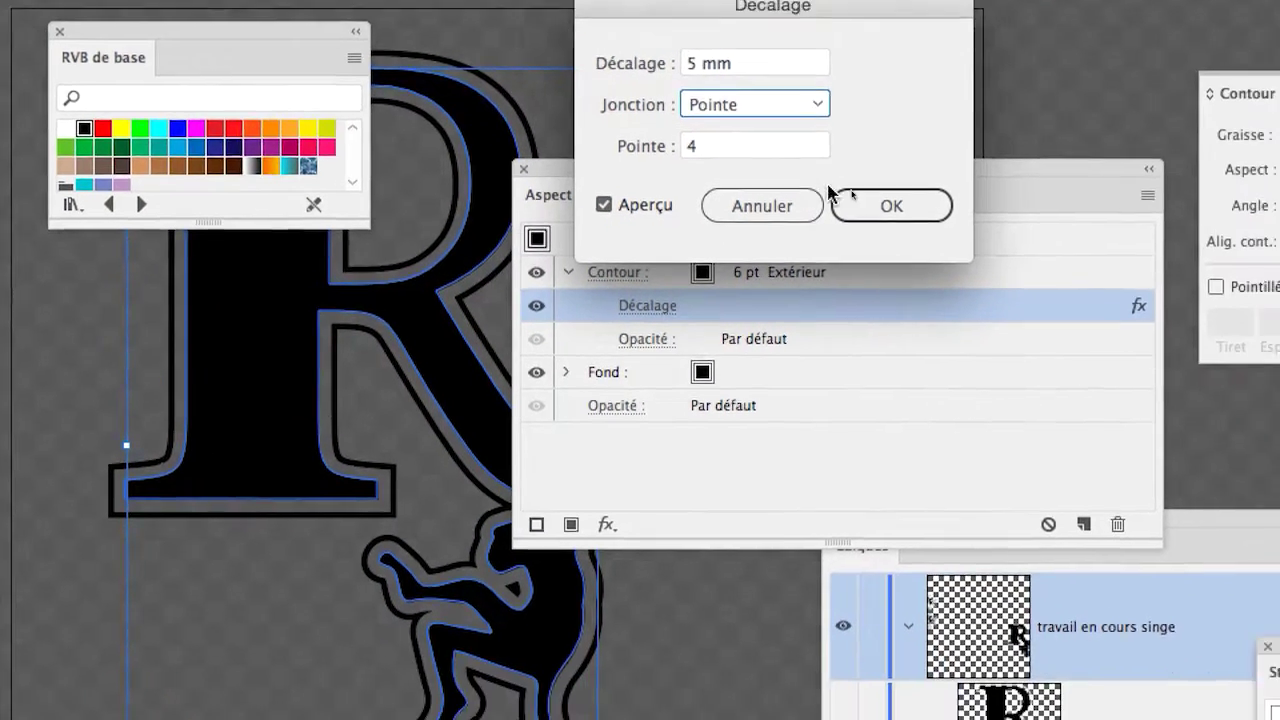
left_click(960, 290)
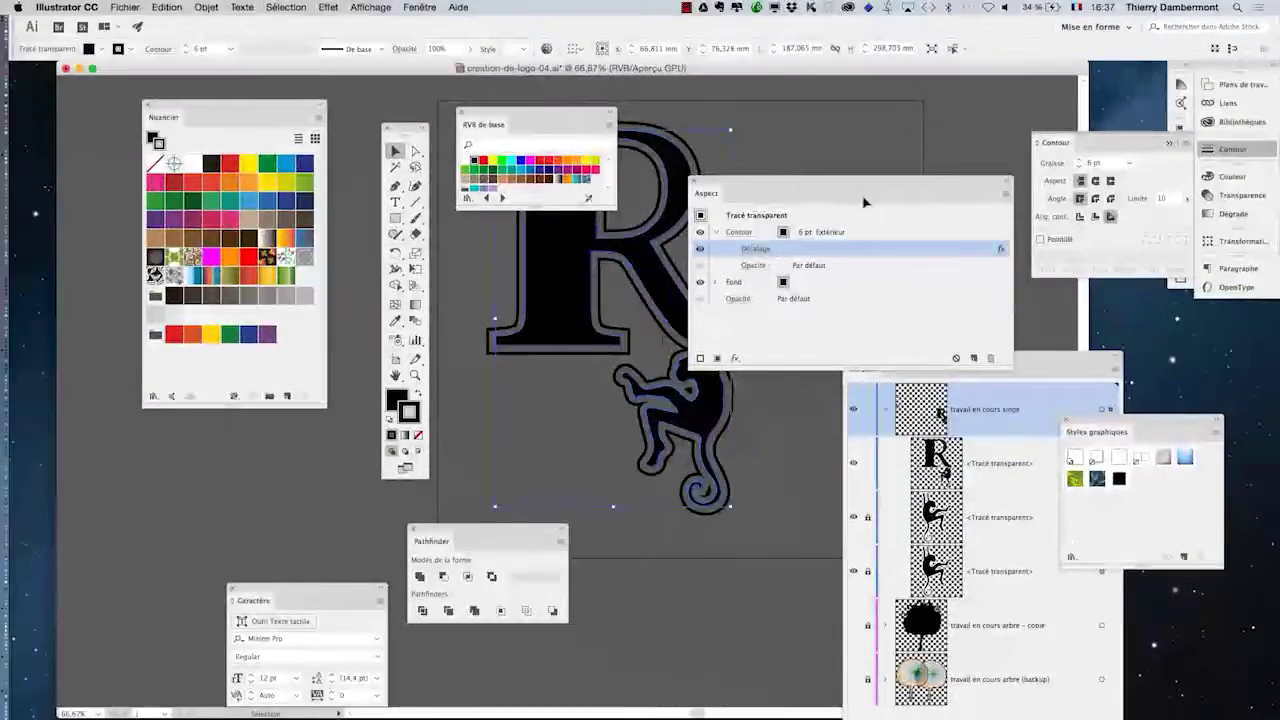
- Clear the floating panels away from the logo, deselect it, and hide the transparency grid
left_click_drag(784, 181, 937, 161)
left_click_drag(530, 124, 196, 466)
left_click(460, 468)
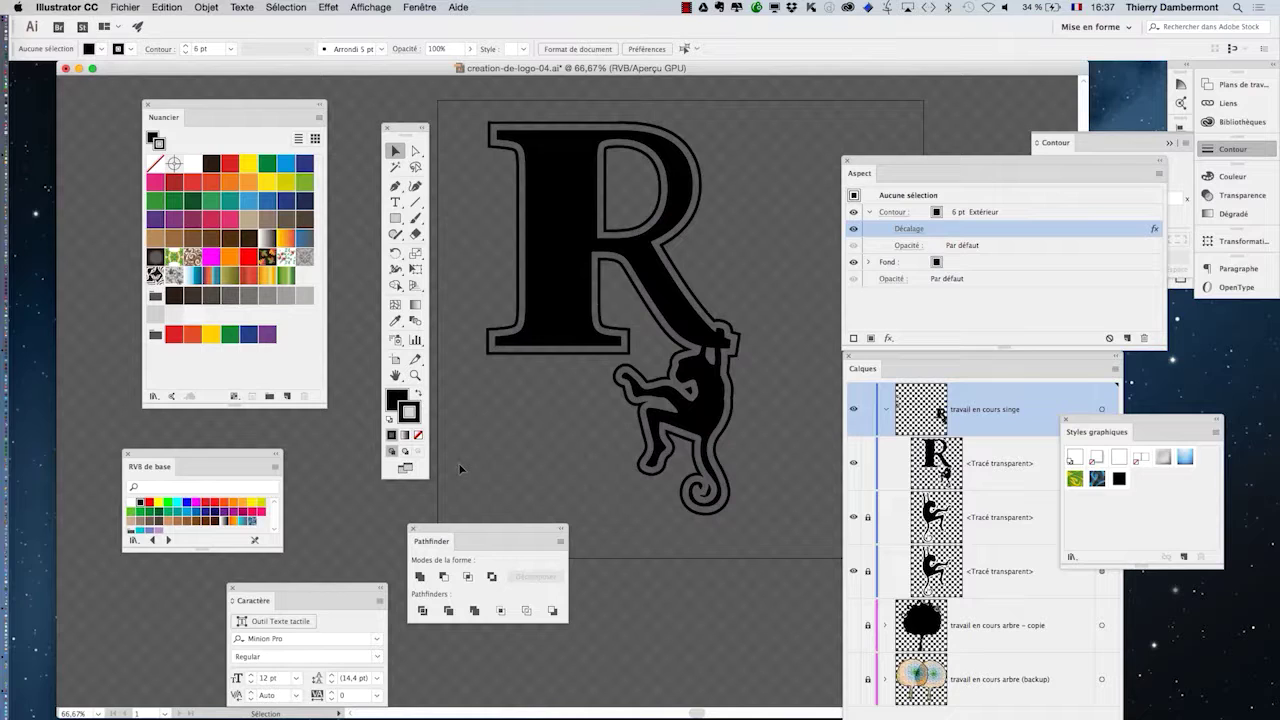
left_click(357, 7)
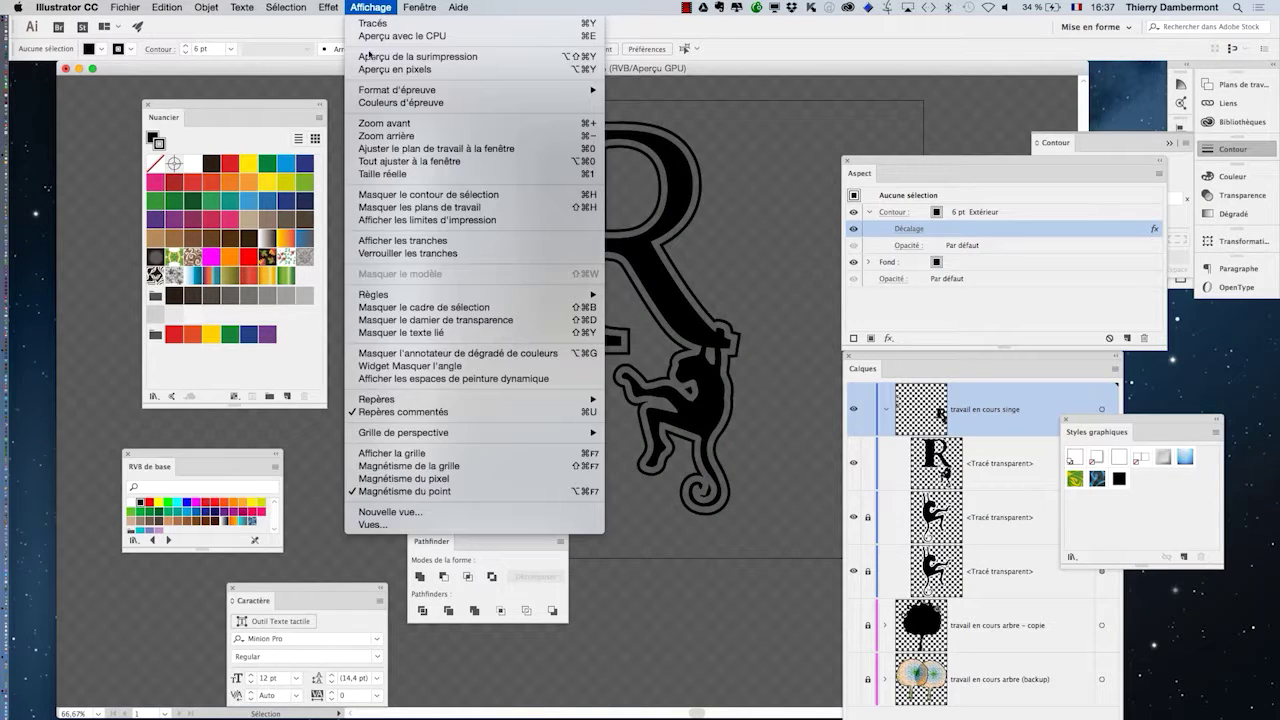
left_click(412, 320)
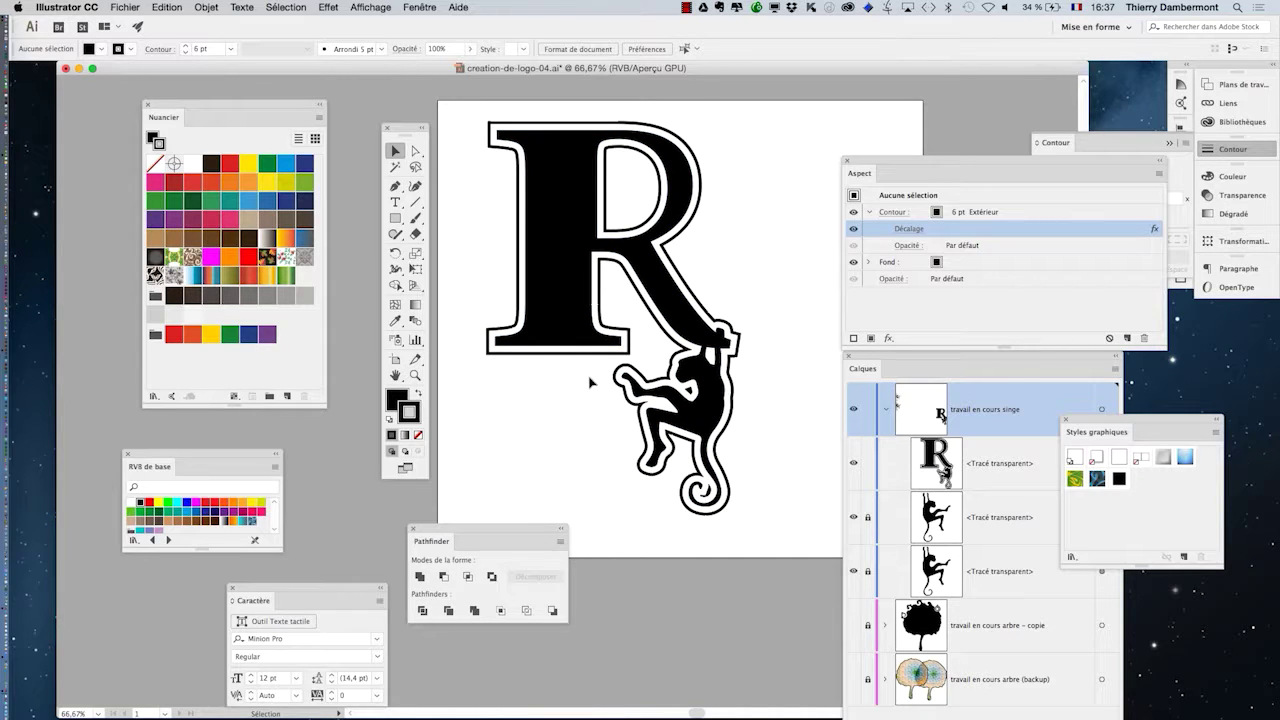
- Examine the outlined R and monkey logo on white at several zoom levels, moving the Pathfinder options clear of the artboard
scroll(590, 382, "down", 1)
scroll(647, 356, "down", 1)
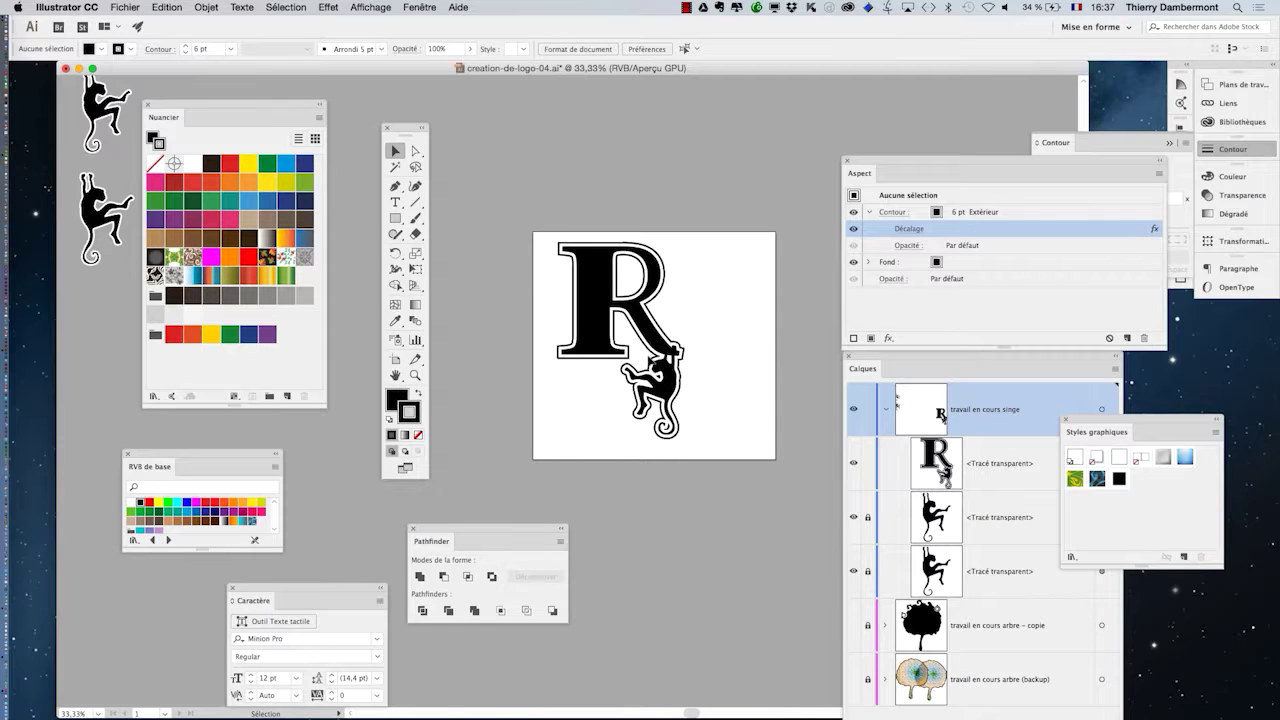
scroll(677, 277, "up", 1)
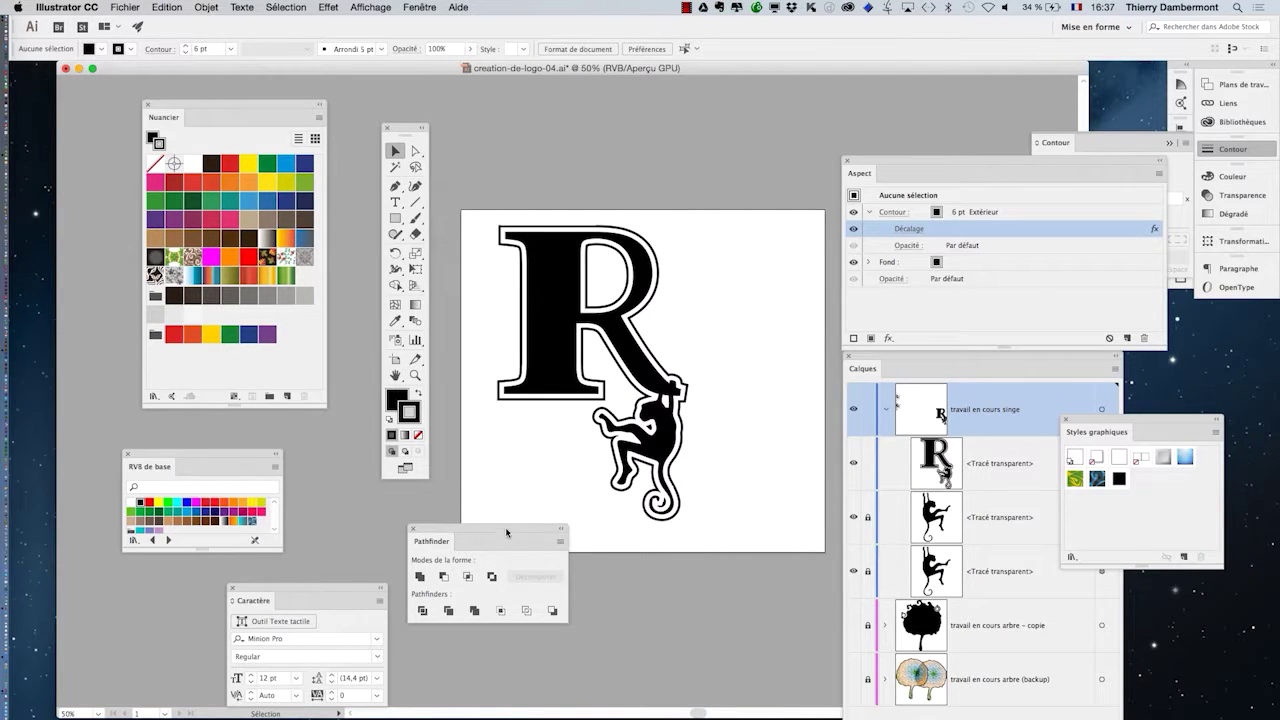
left_click_drag(505, 527, 509, 632)
mouse_move(586, 477)
left_mouse_down()
mouse_move(620, 443)
mouse_move(584, 452)
left_mouse_up()
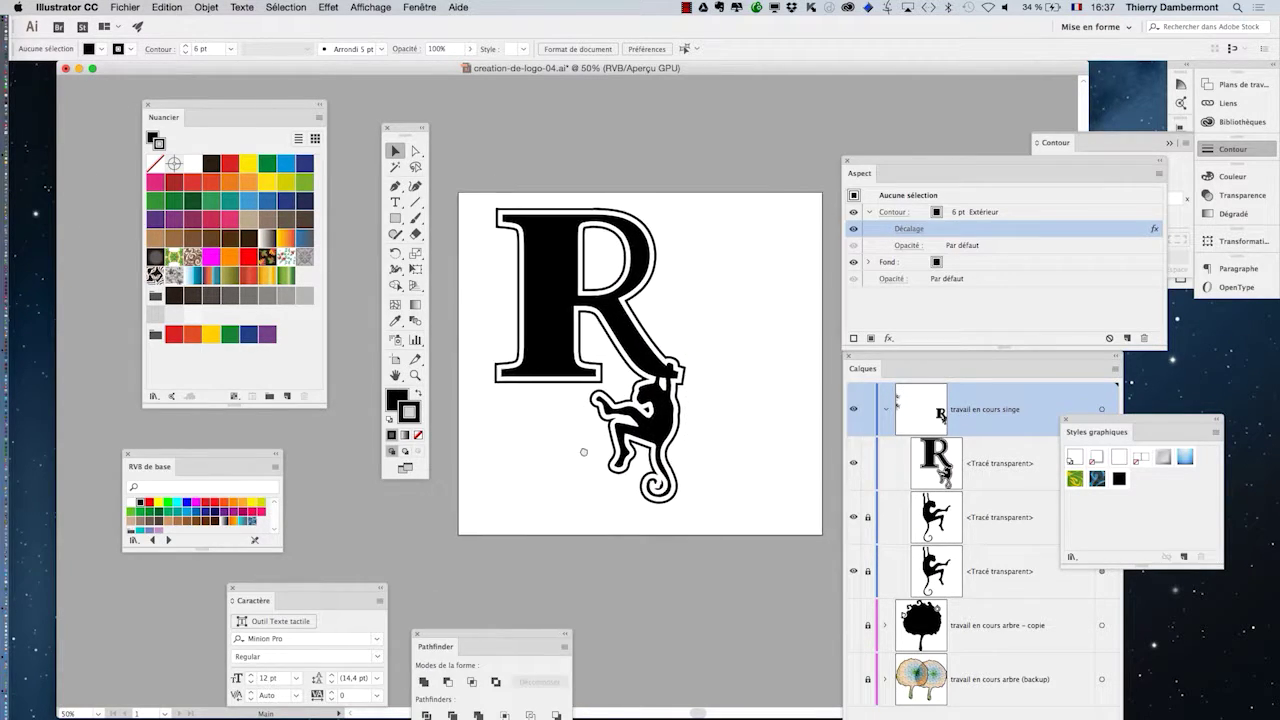
scroll(580, 242, "up", 3)
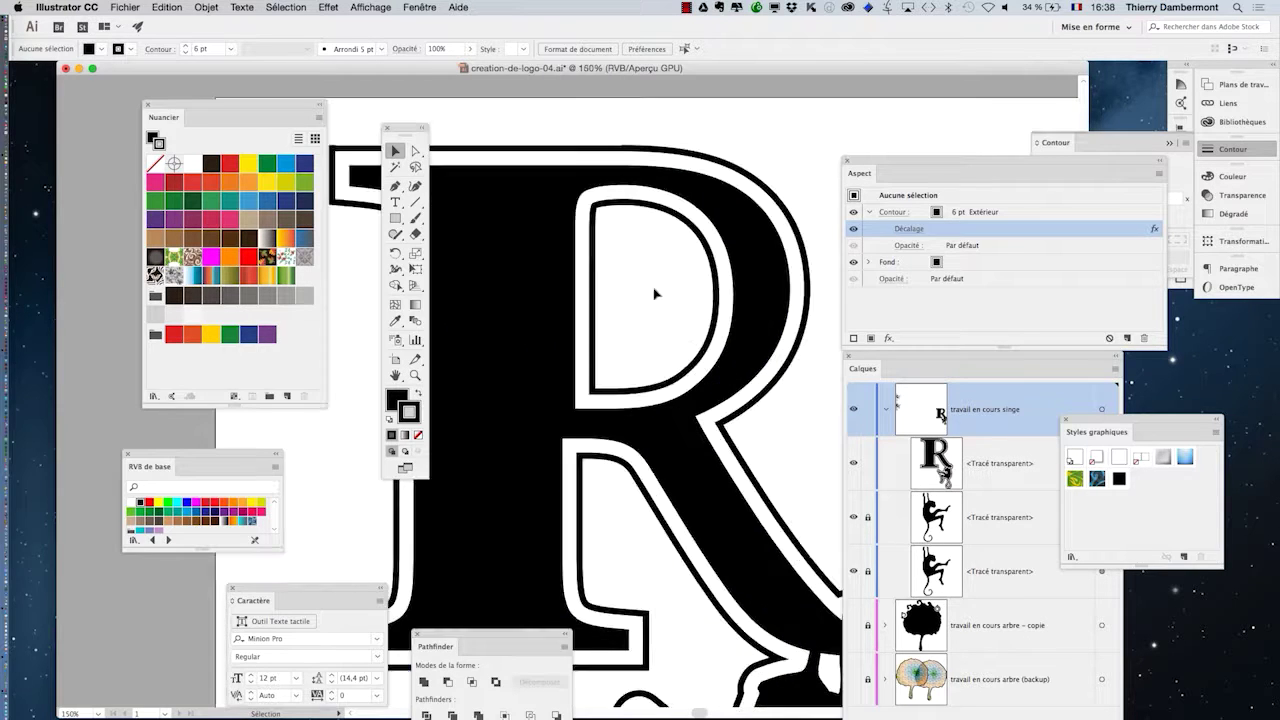
scroll(655, 293, "down", 2)
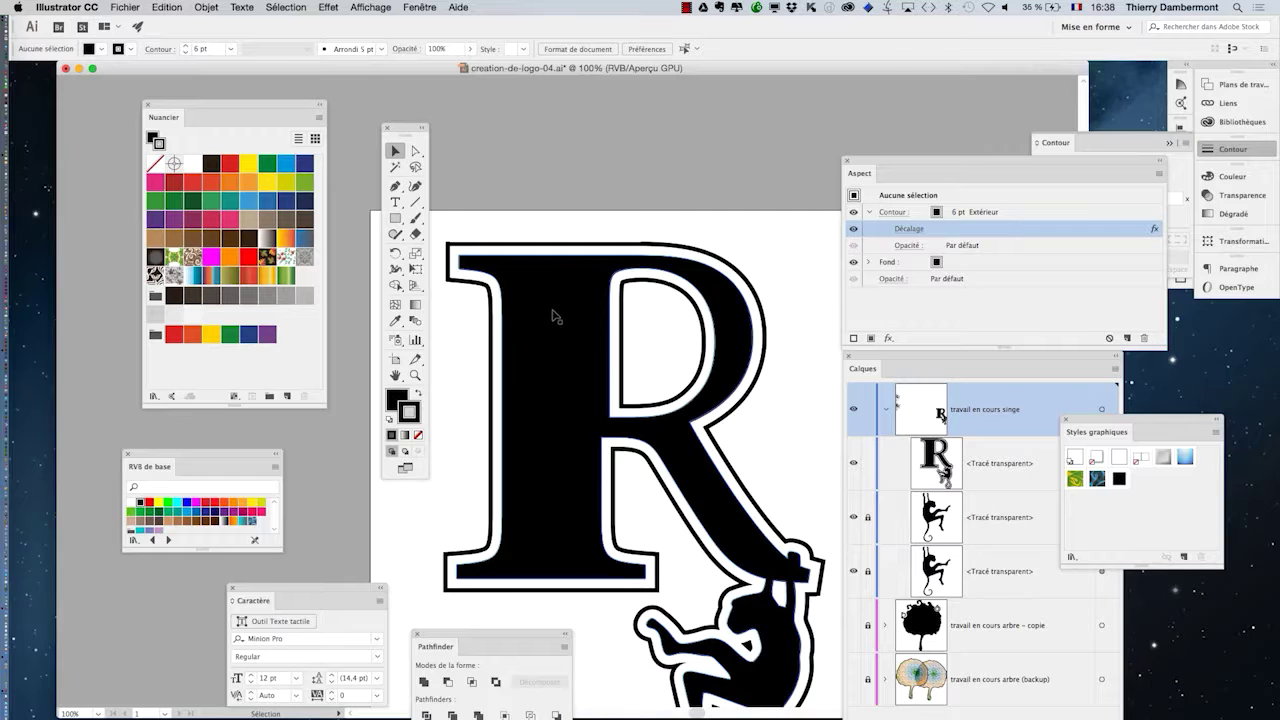
scroll(546, 300, "down", 2)
- Add a point text containing the single letter R in Minion Pro Regular on the empty pasteboard beside the artboard
scroll(550, 312, "right", 3)
scroll(432, 317, "right", 3)
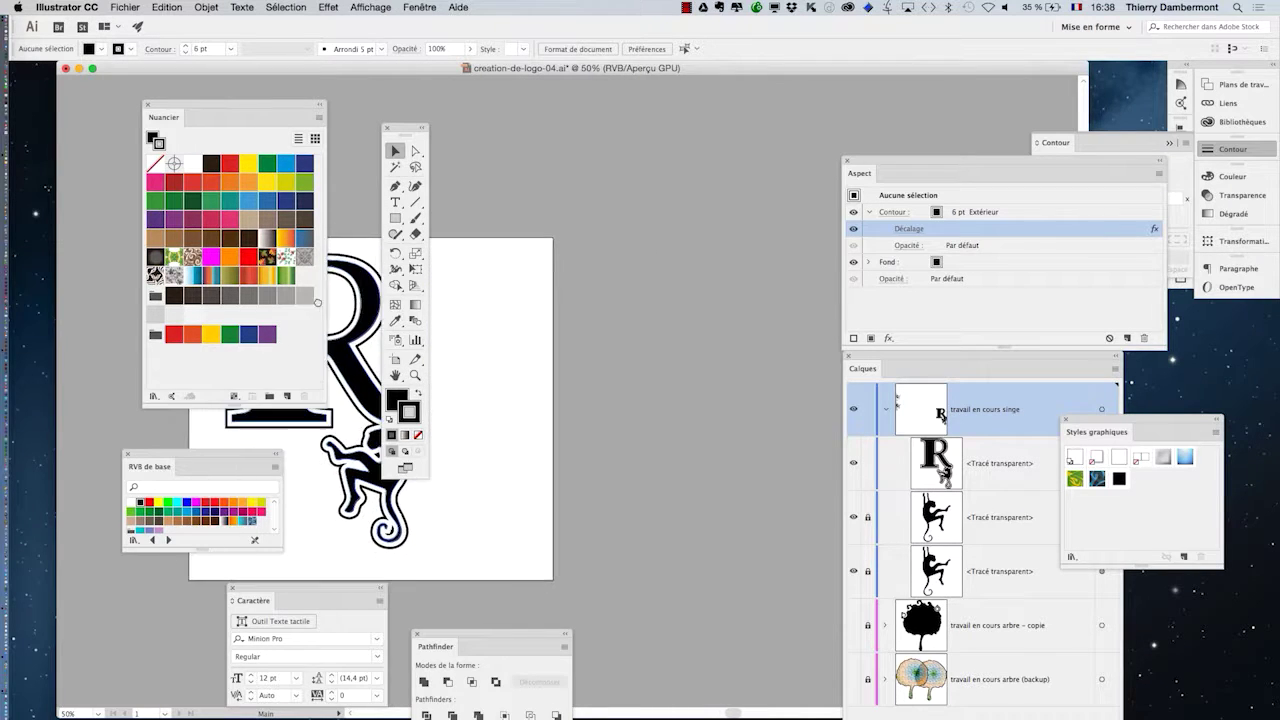
left_click(395, 201)
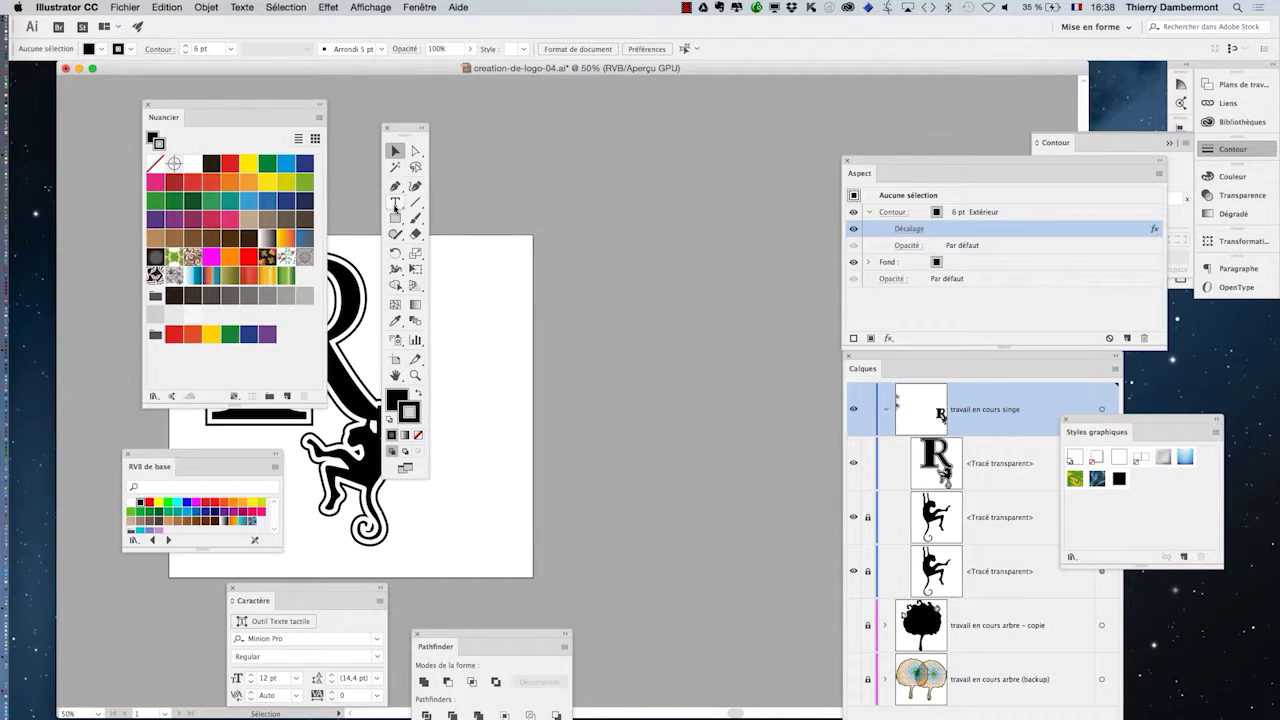
left_click(655, 330)
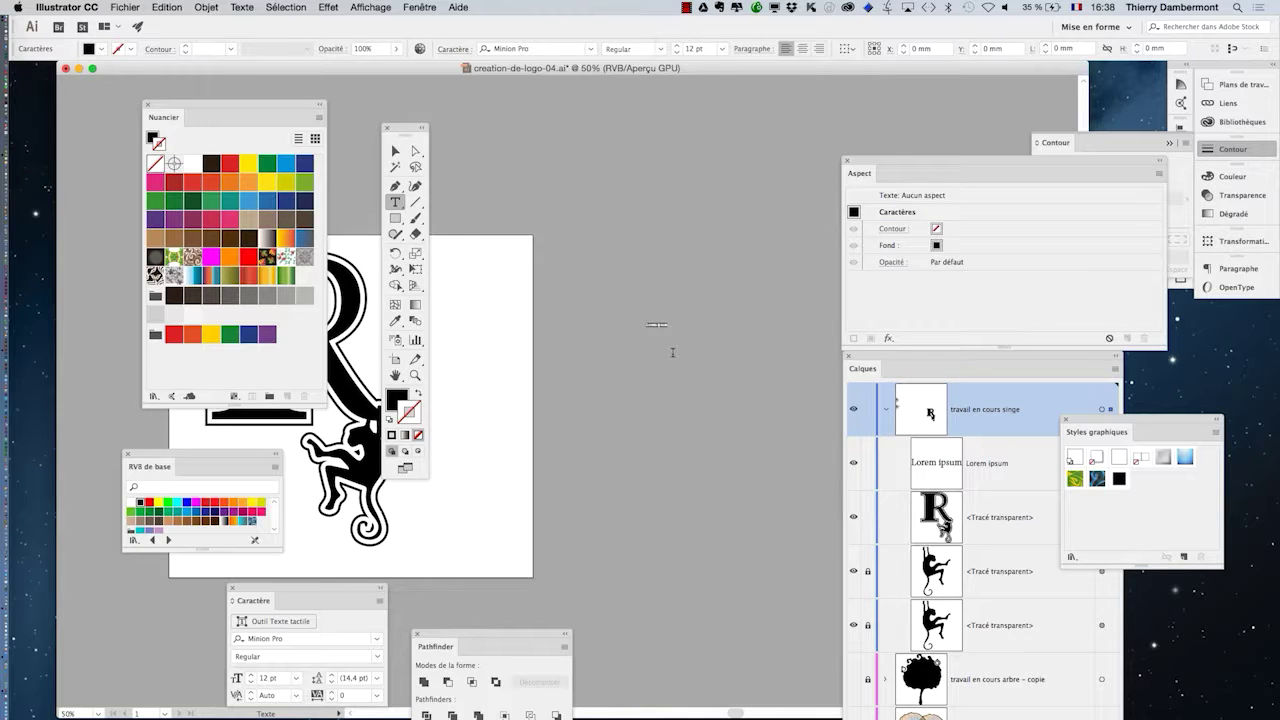
type("A")
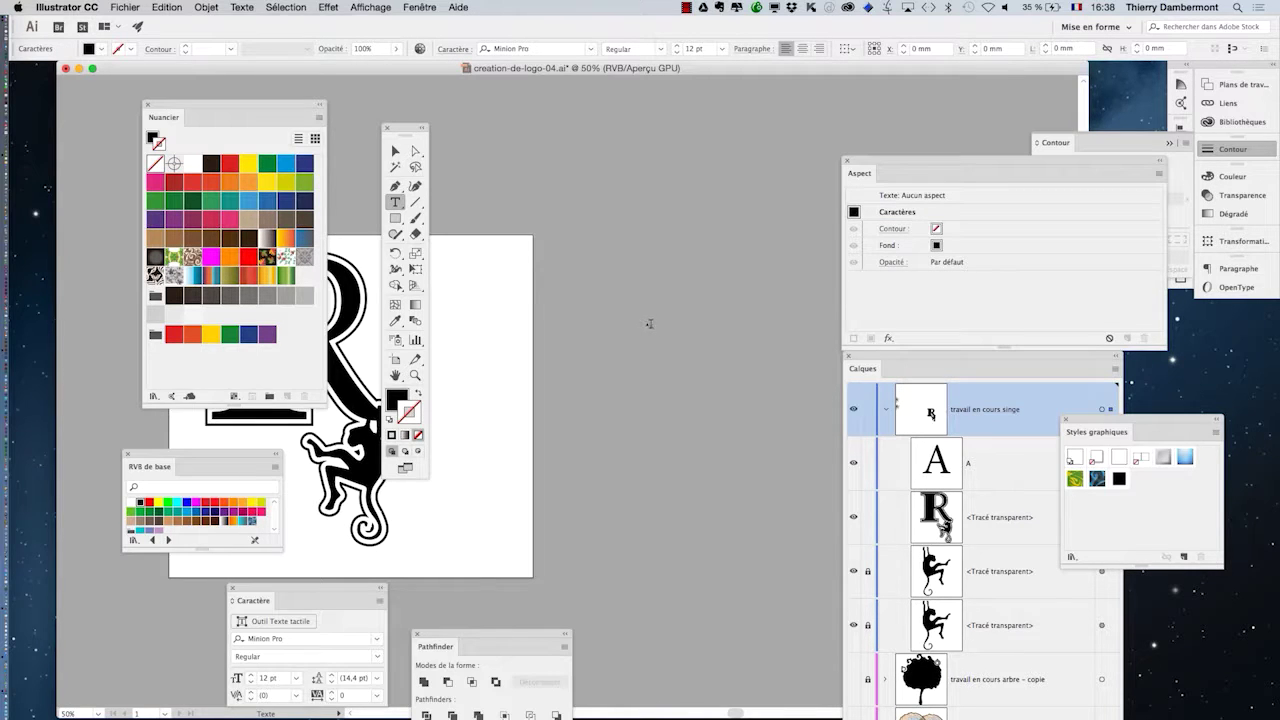
key("BackSpace")
type("R")
key("shift+t")
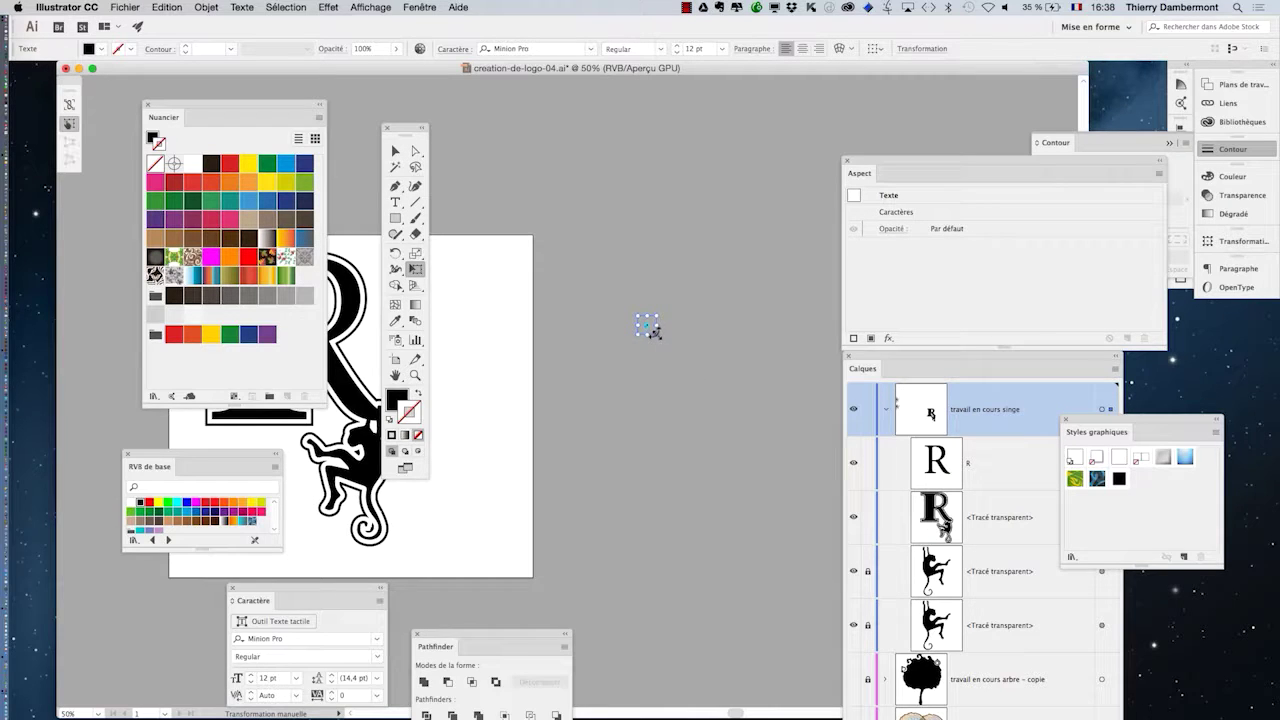
- Scale the new R proportionally about its centre to about 998 pt, check that its character remains editable, and leave it selected as an object
left_click_drag(652, 327, 780, 487)
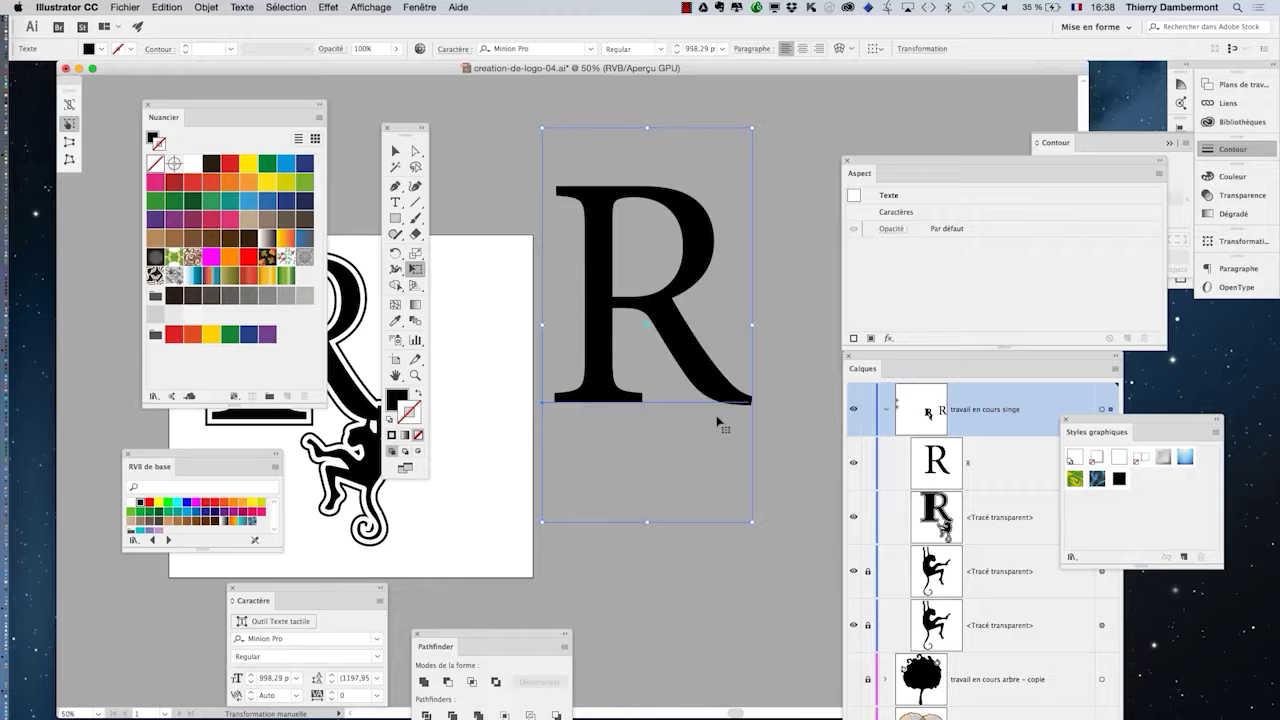
left_click(396, 202)
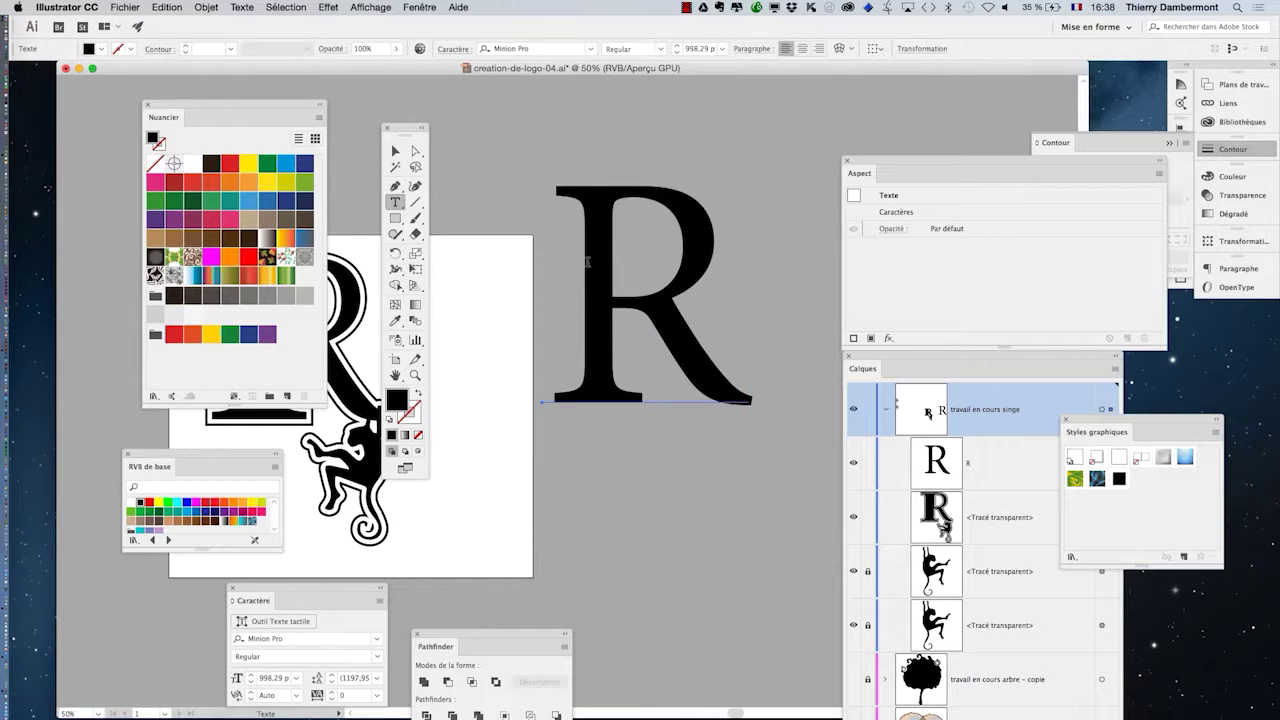
double_click(655, 378)
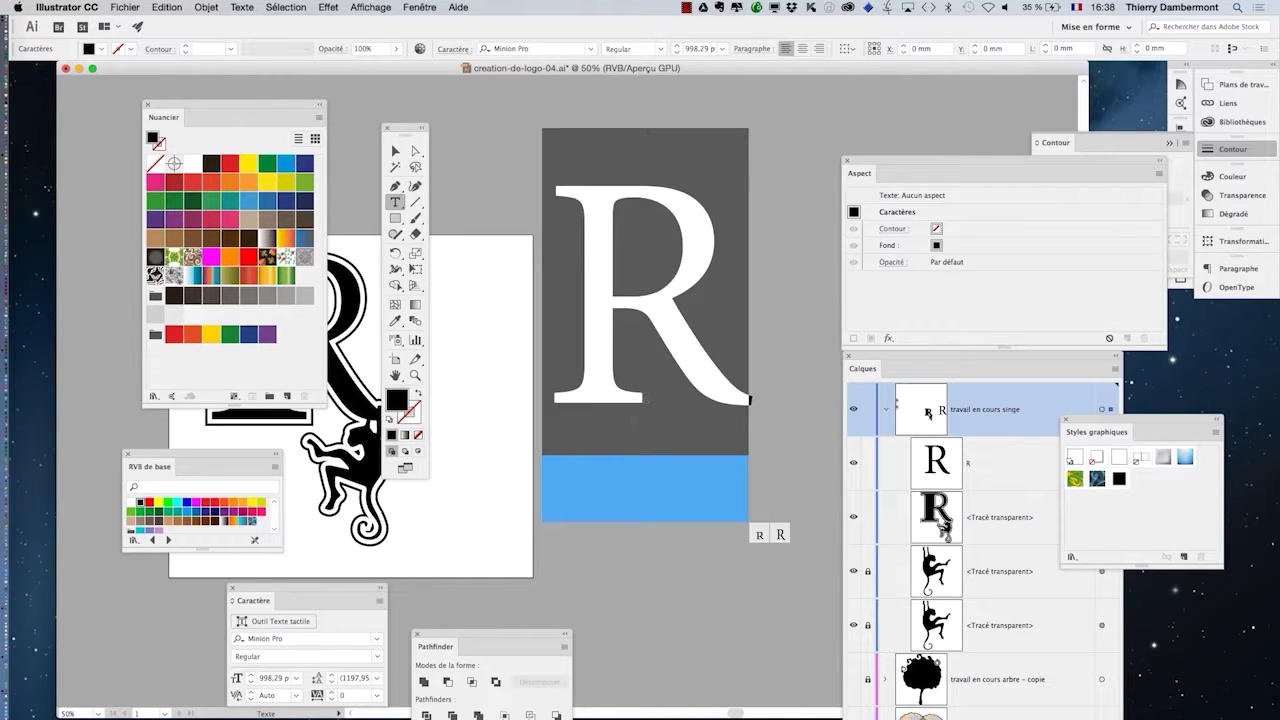
left_click(395, 150)
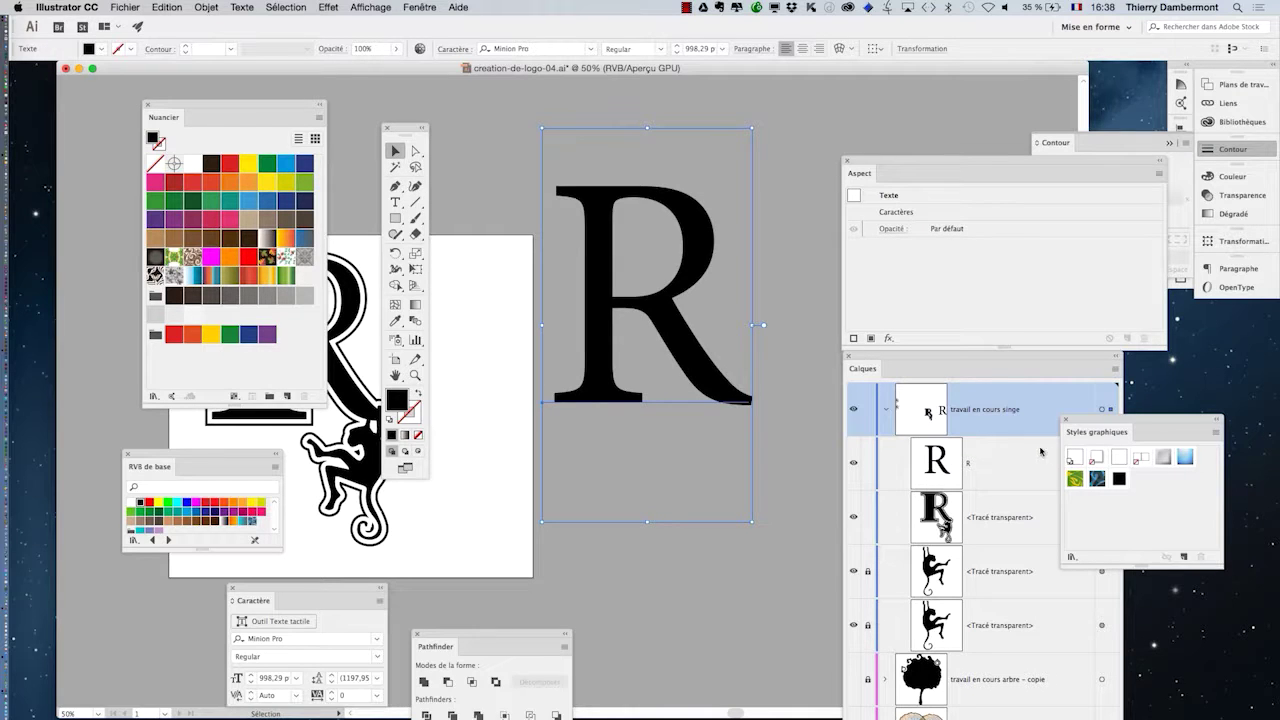
- Move the graphic styles away from the layer list and bring the character settings beside the large R
left_click_drag(1083, 427, 1159, 437)
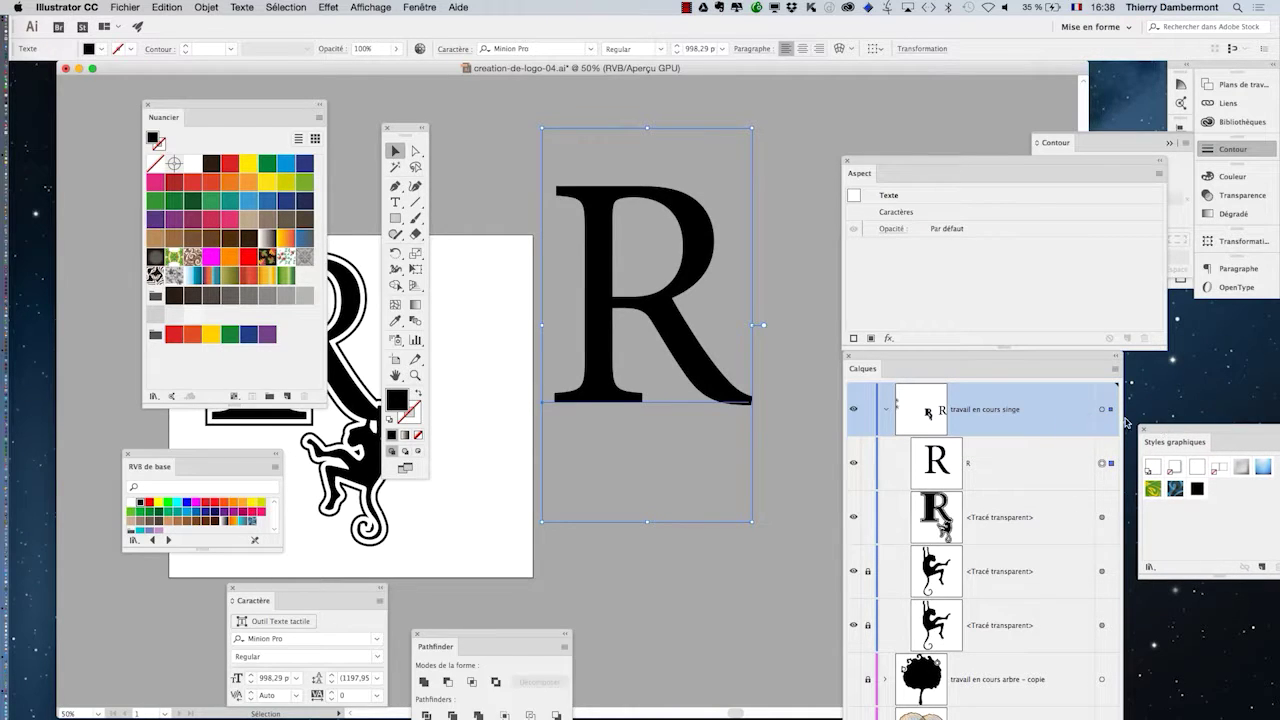
left_click(420, 7)
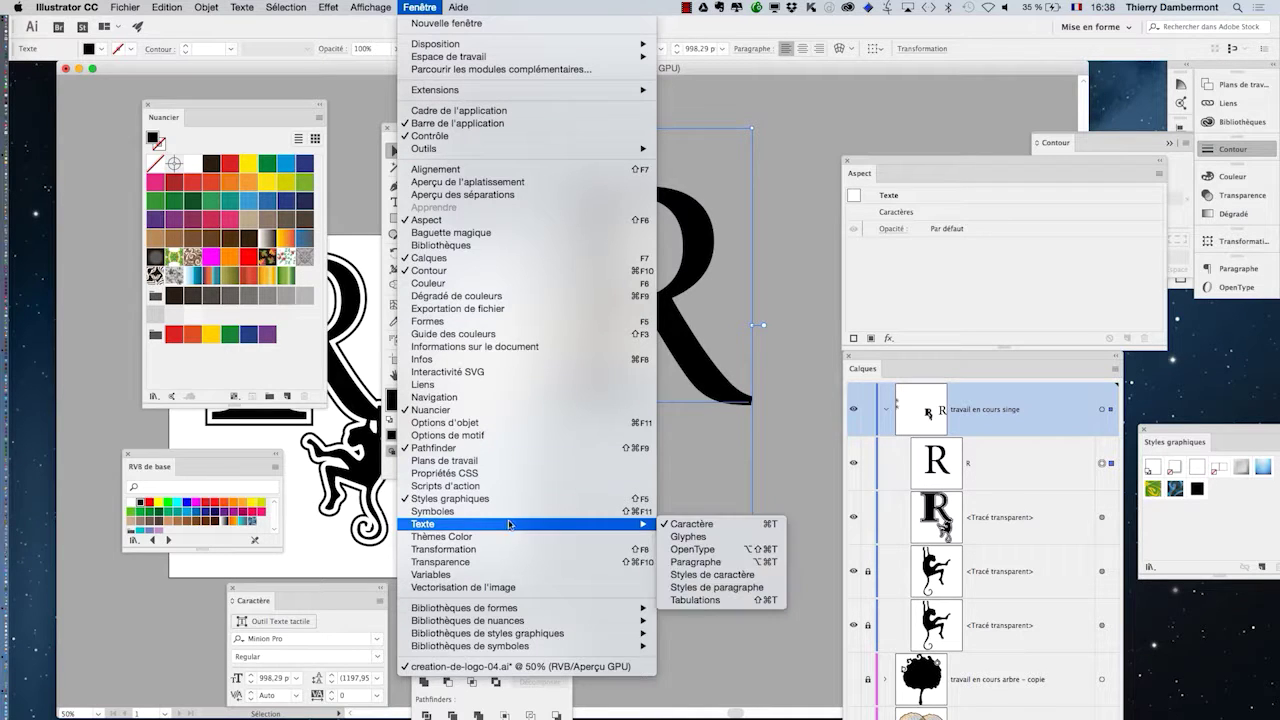
mouse_move(624, 526)
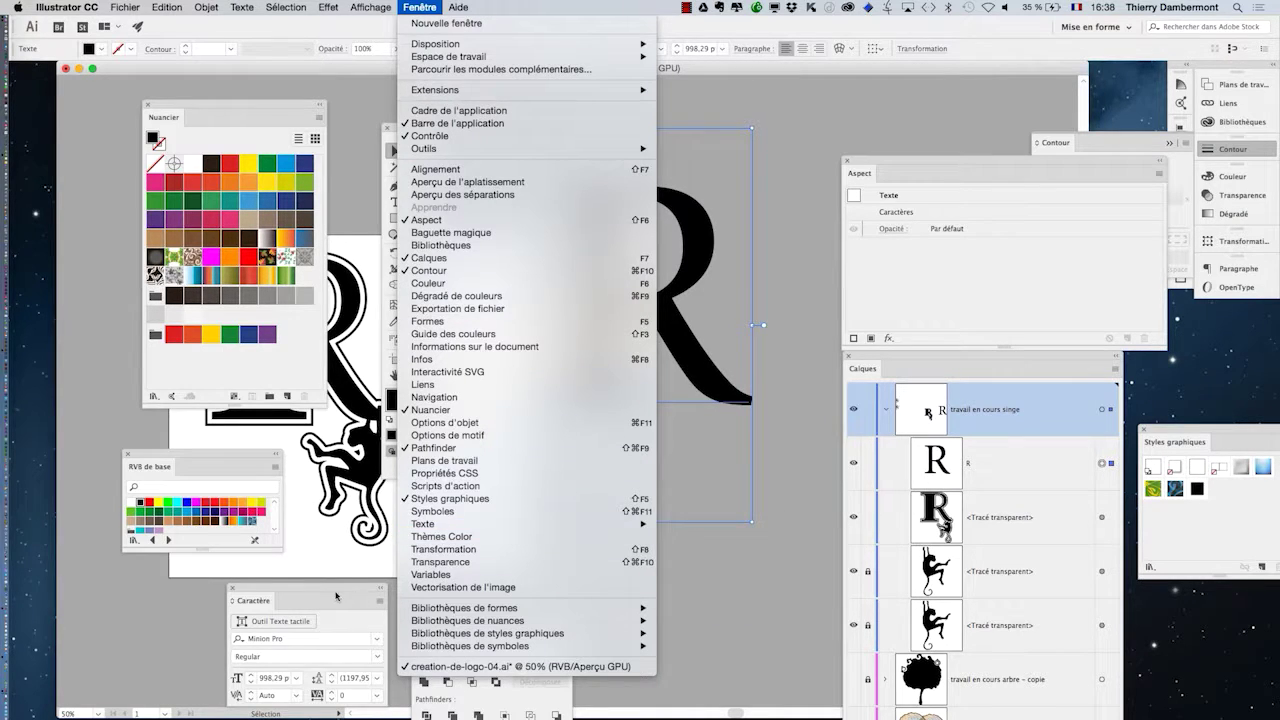
left_click(337, 591)
left_click_drag(352, 594, 867, 126)
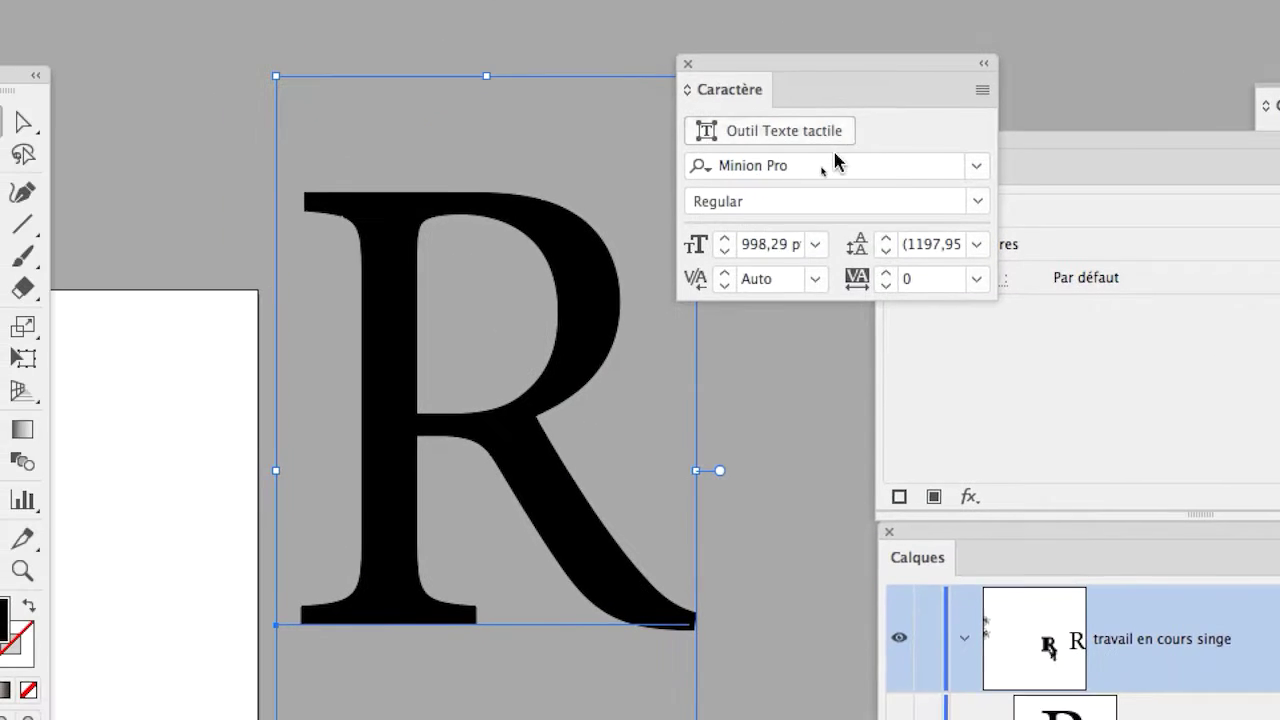
- Try other fonts on the large R, set it to Magic Fleurons NC, and move the character settings clear of the letter
left_click(834, 160)
key("Down")
key("Down")
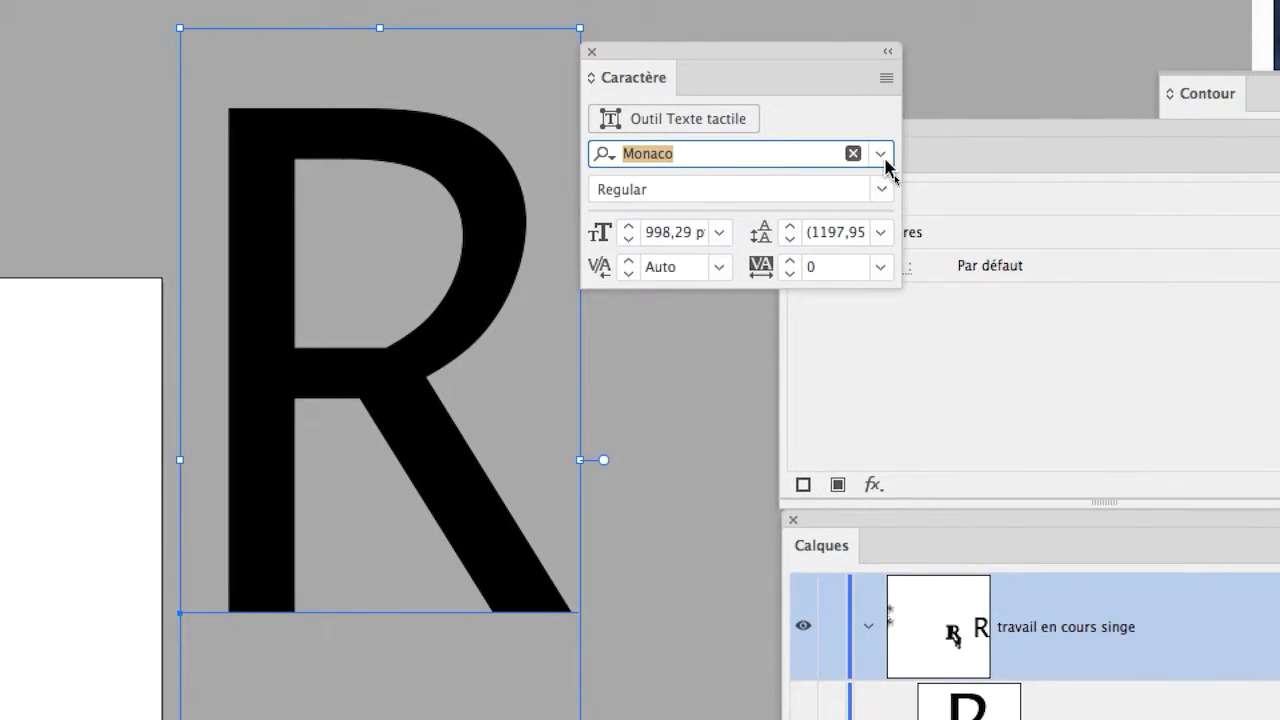
left_click(977, 156)
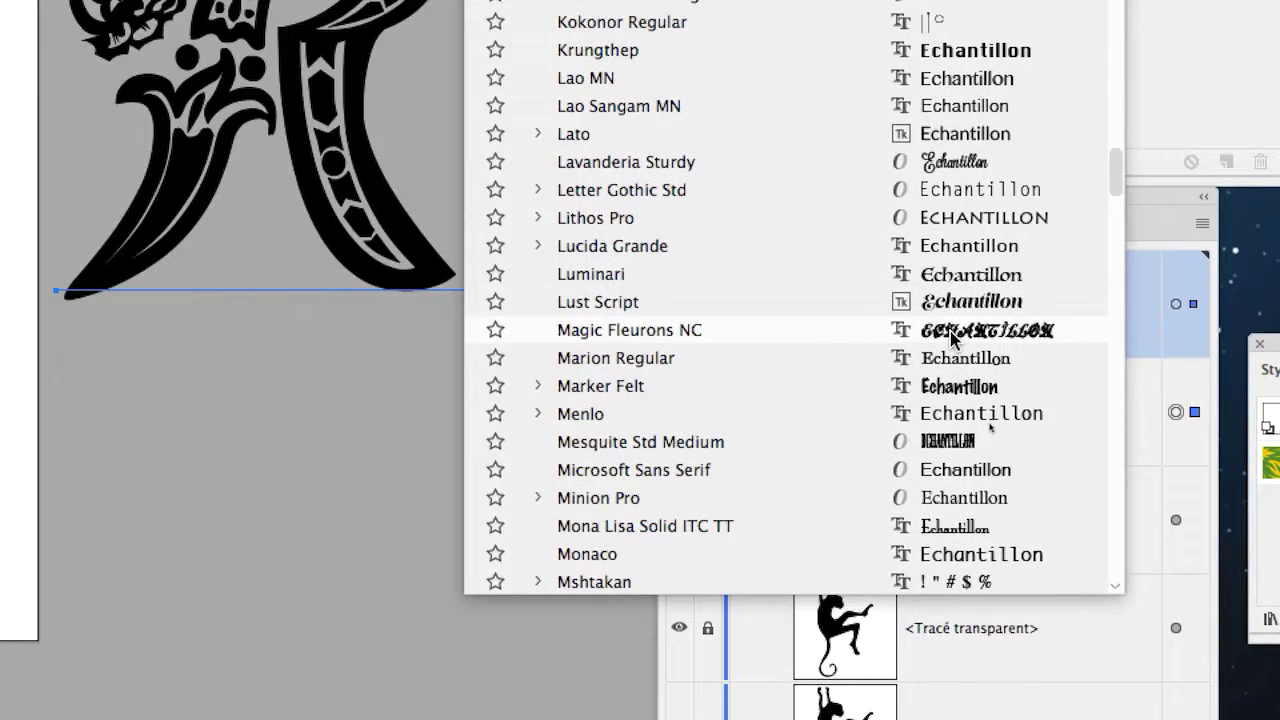
left_click(914, 439)
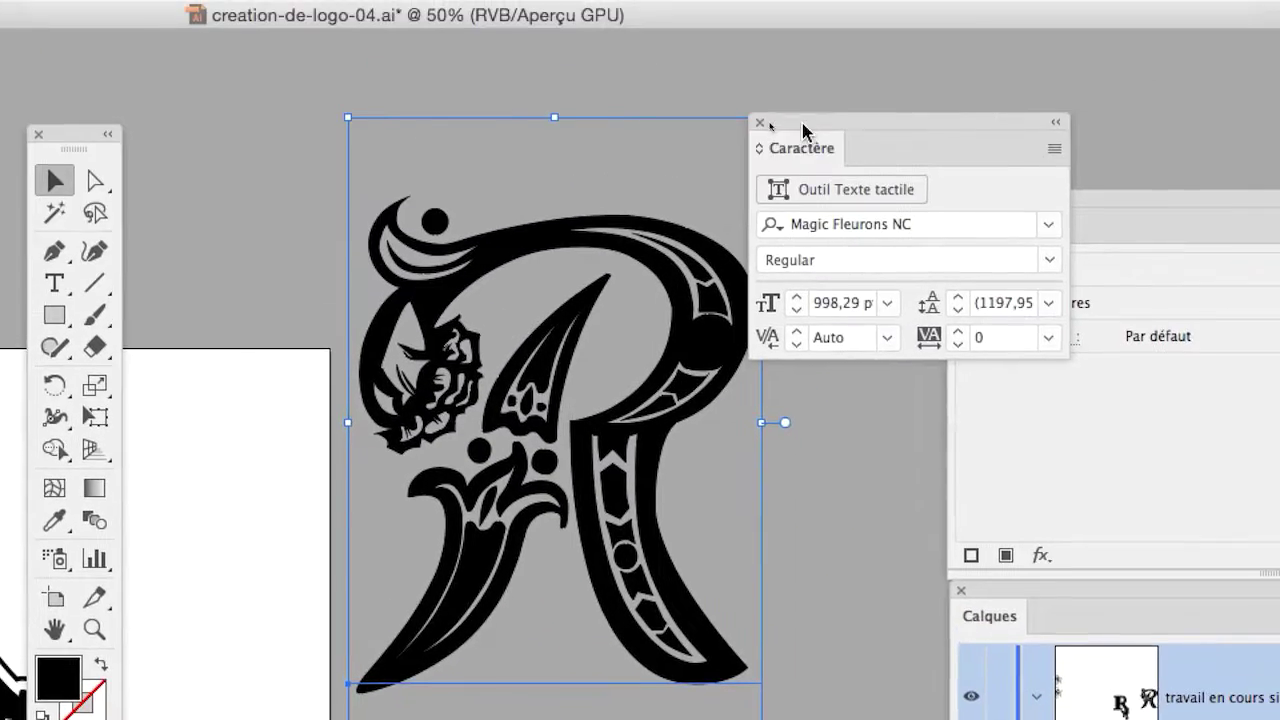
left_click_drag(803, 129, 914, 125)
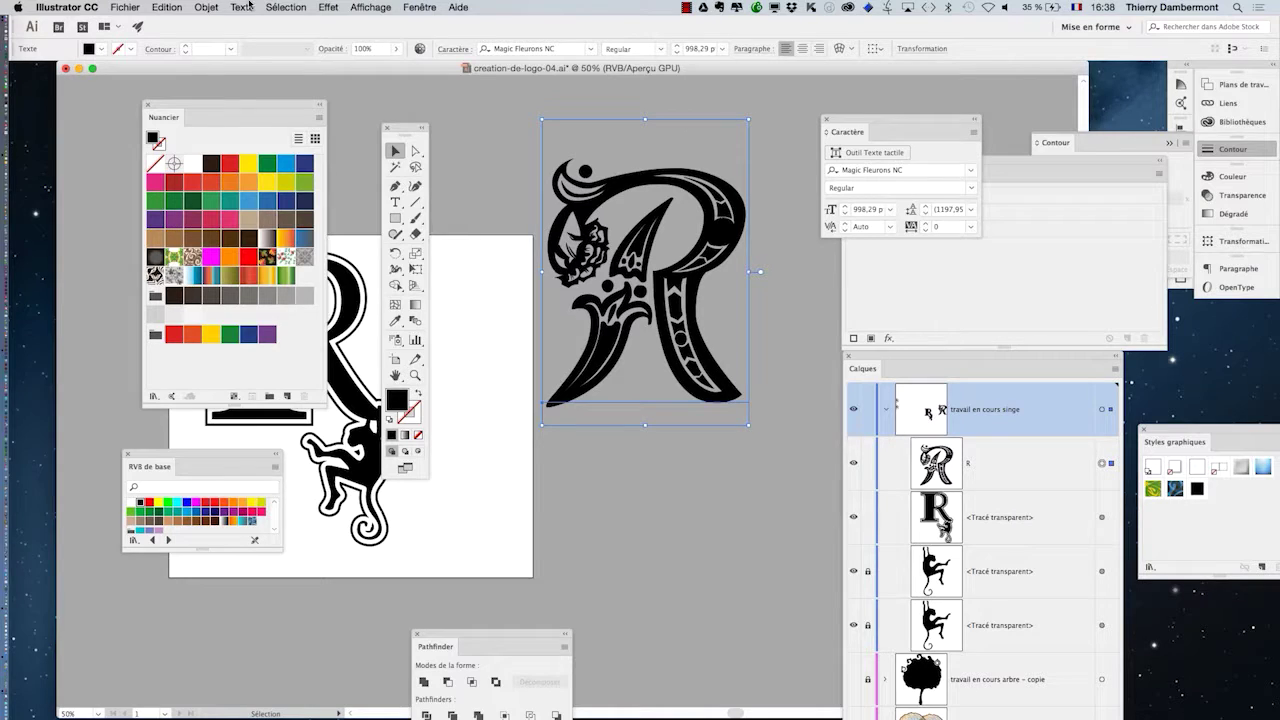
- Convert the ornate R to outlines with Vectoriser and inspect the compound path inside its group in the layer list
left_click(242, 7)
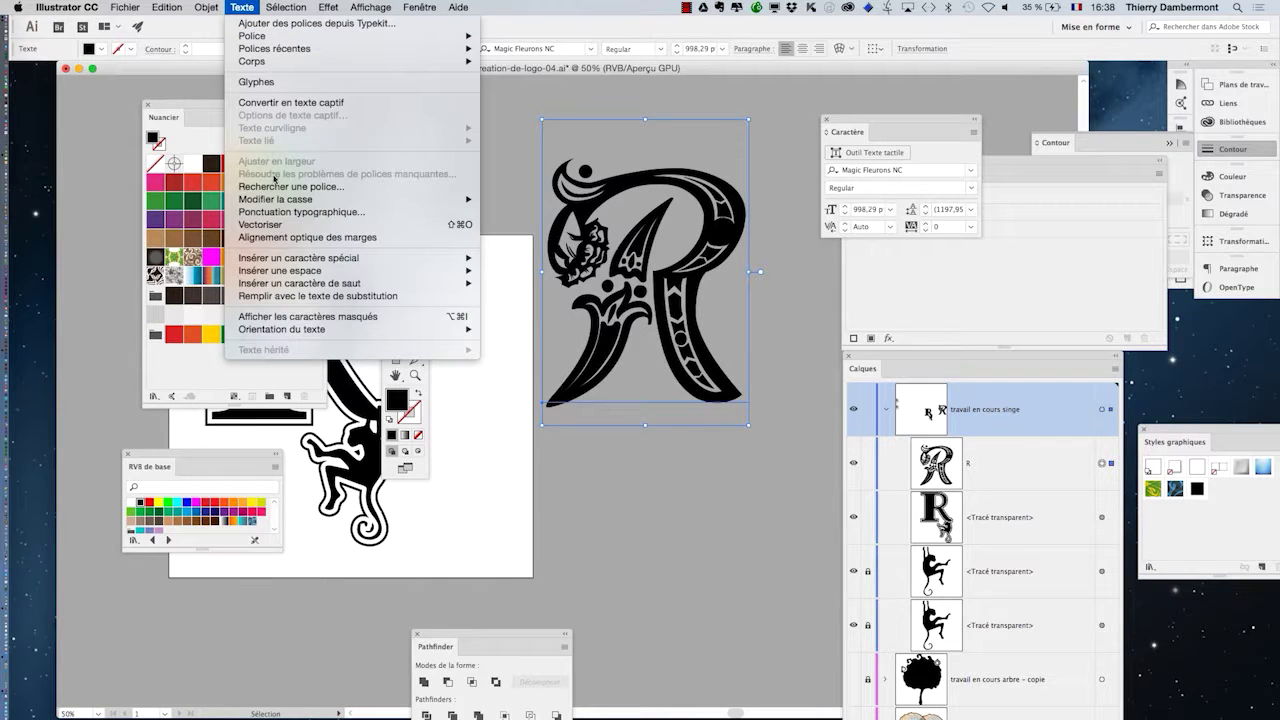
left_click(294, 225)
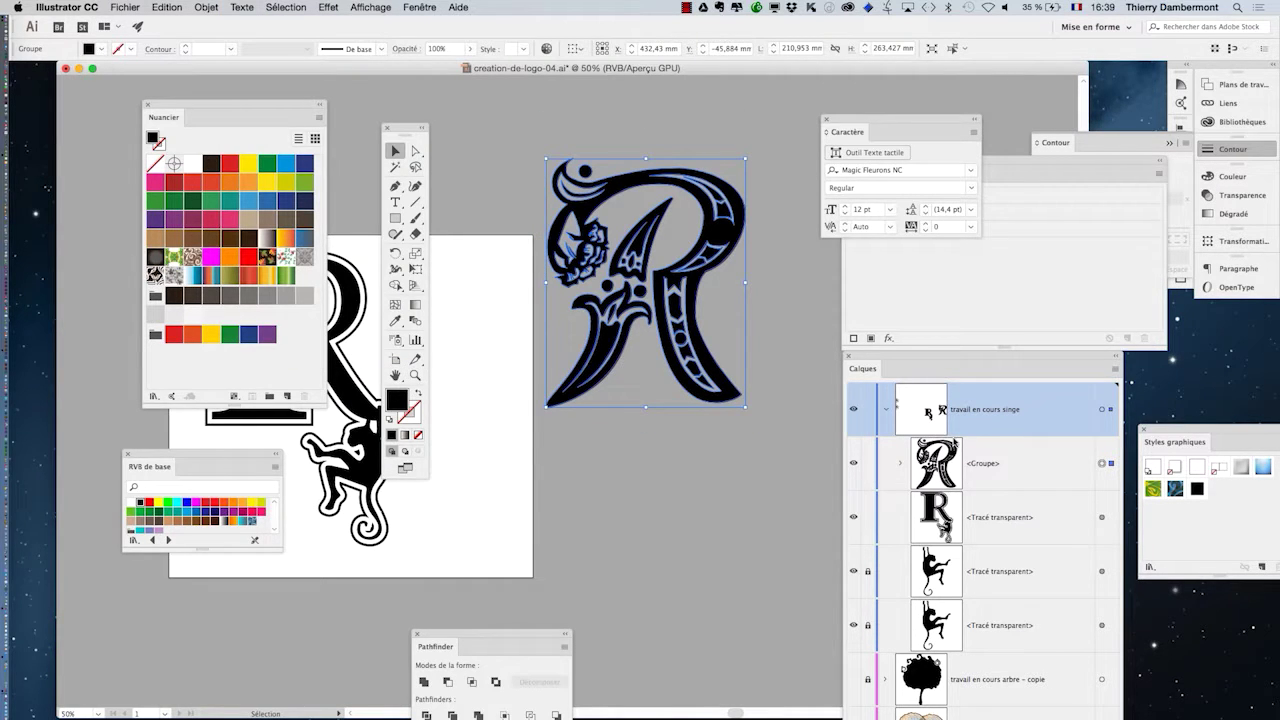
left_click_drag(899, 358, 819, 104)
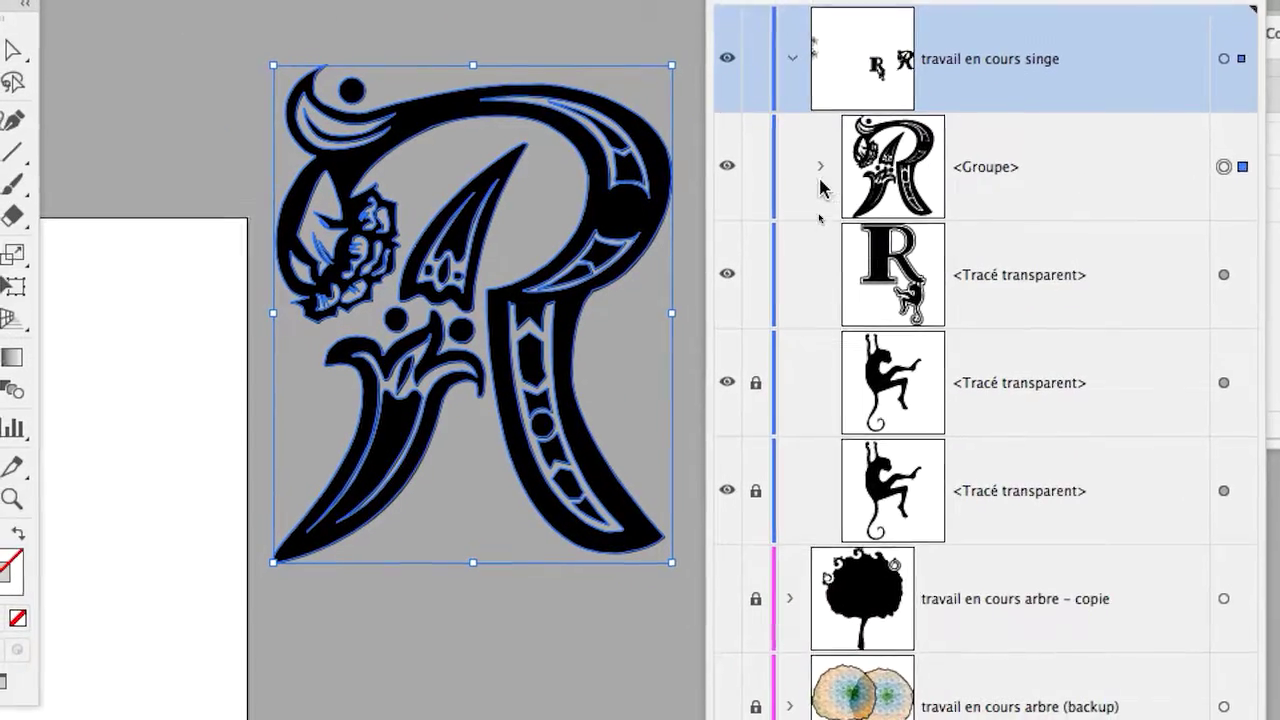
left_click(819, 318)
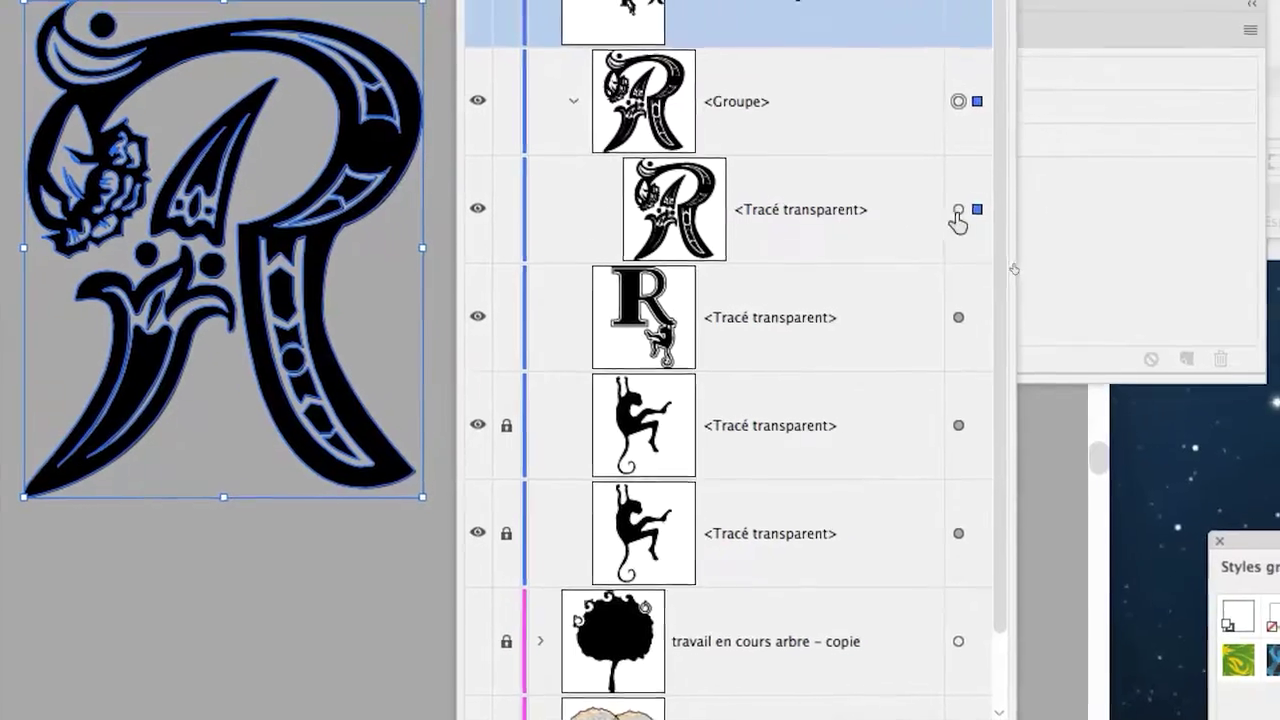
left_click(1120, 210)
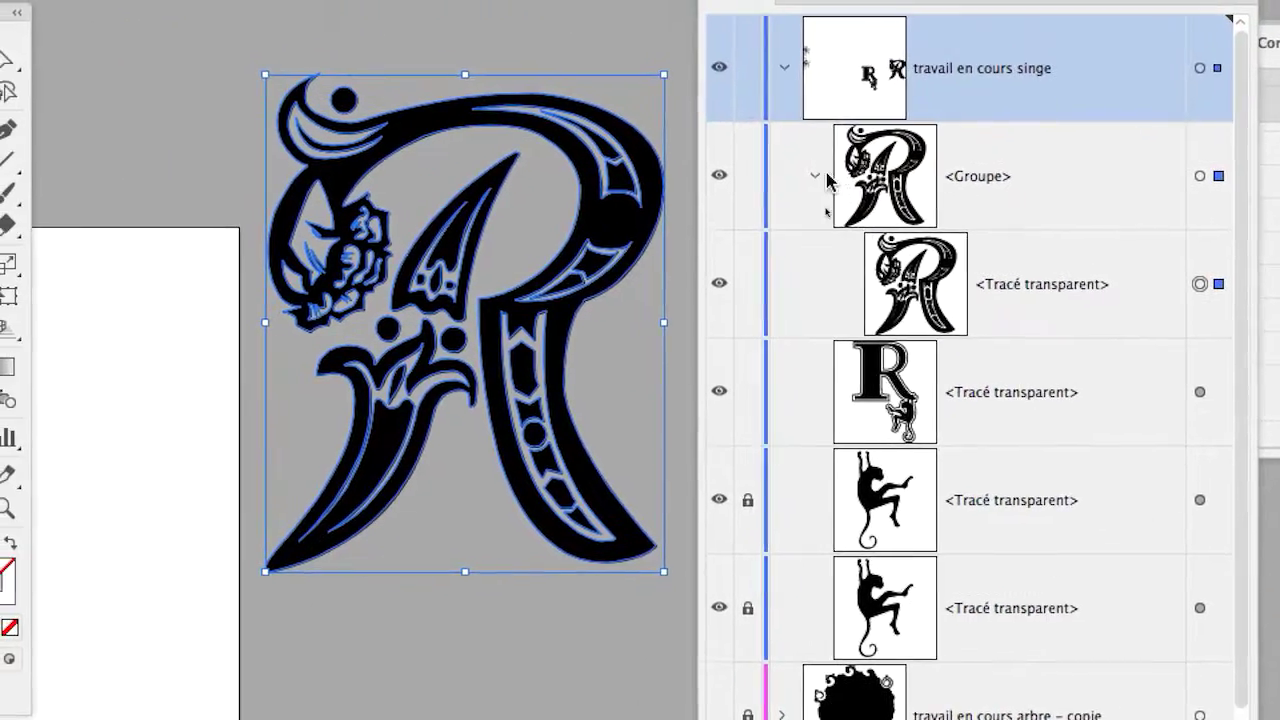
left_click(591, 103)
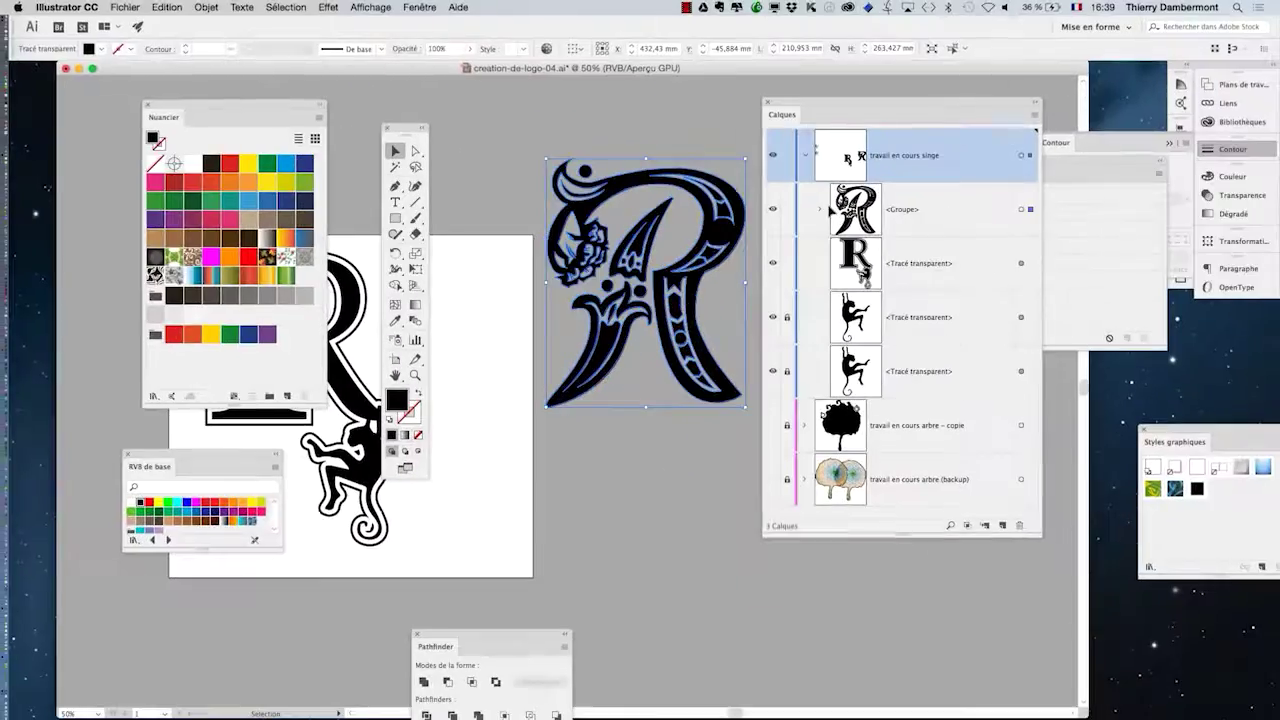
- Undo the ornate R's outline conversion and move the layer list clear of the character settings
key("super+z")
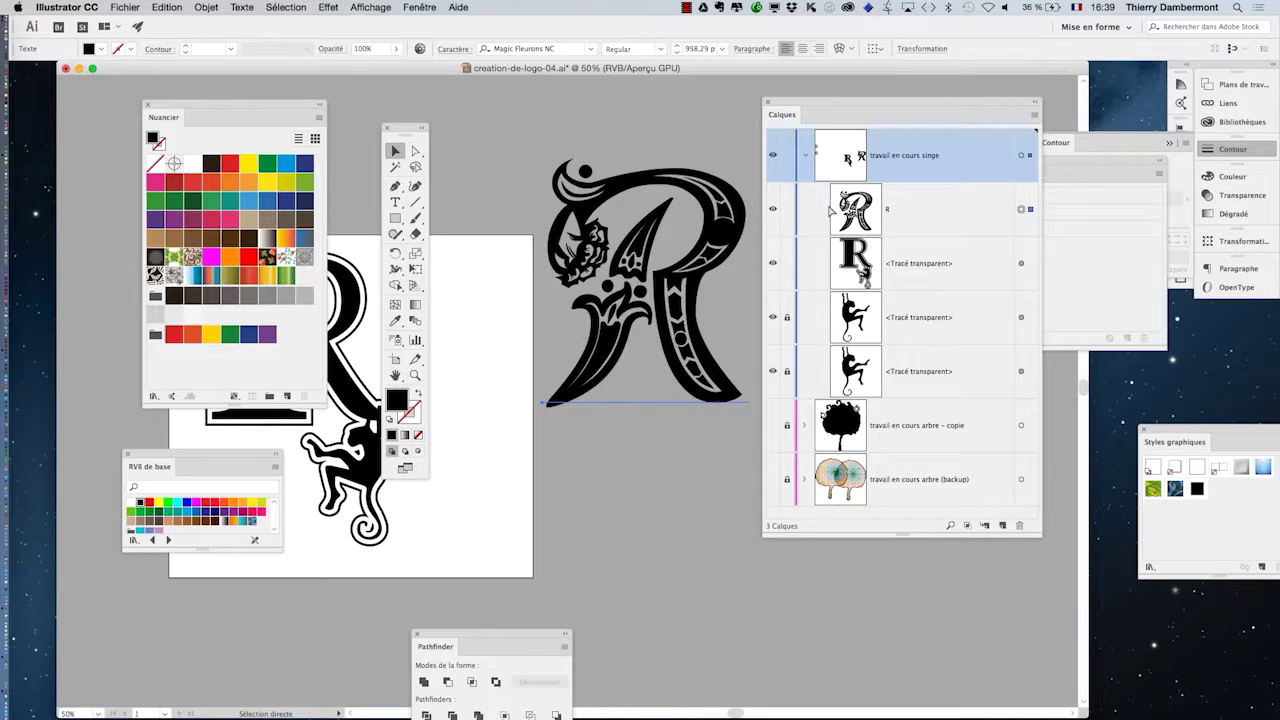
key("v")
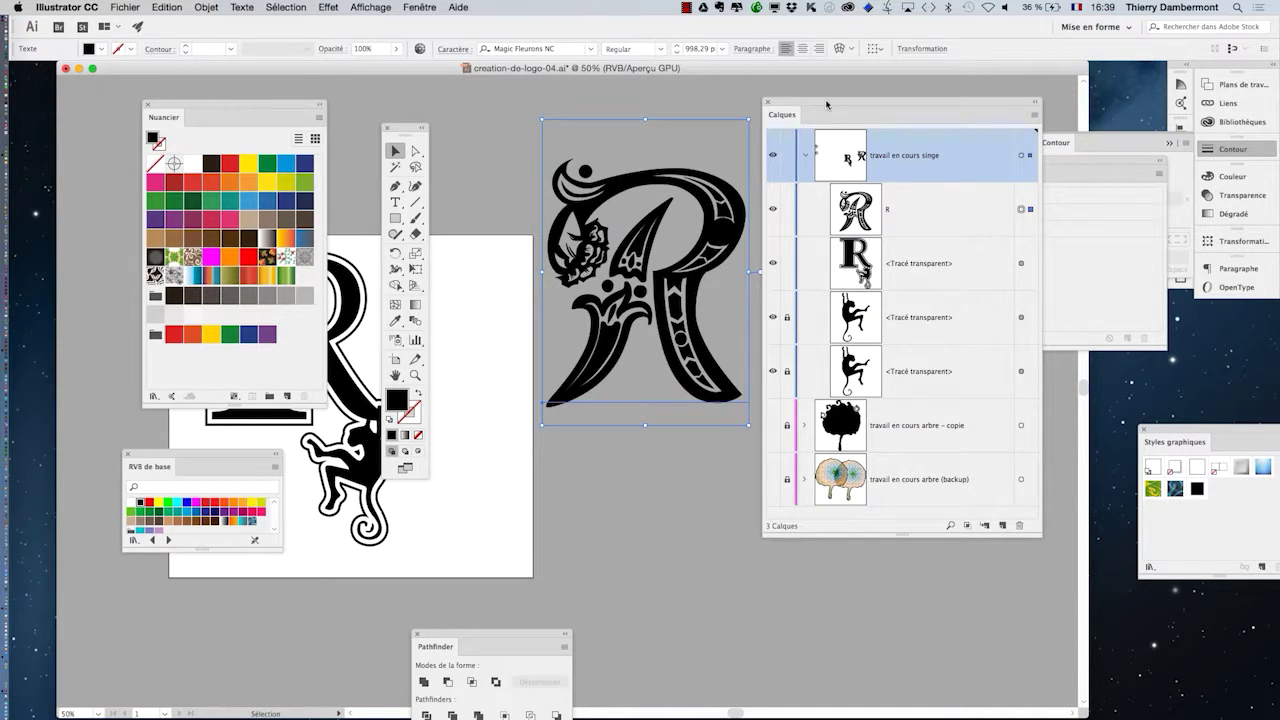
left_click_drag(826, 104, 705, 434)
- Browse the font previews on the live R and set its font to PortagoITC TT
left_click(969, 174)
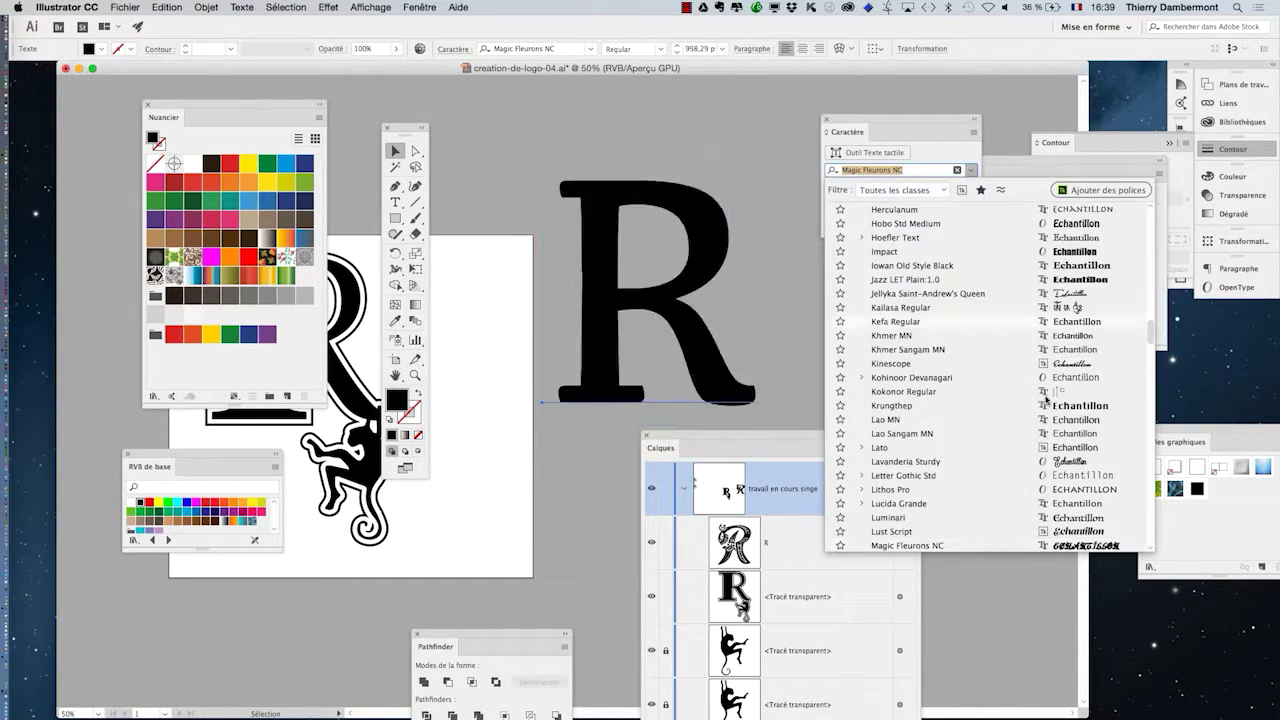
scroll(1080, 462, "down", 5)
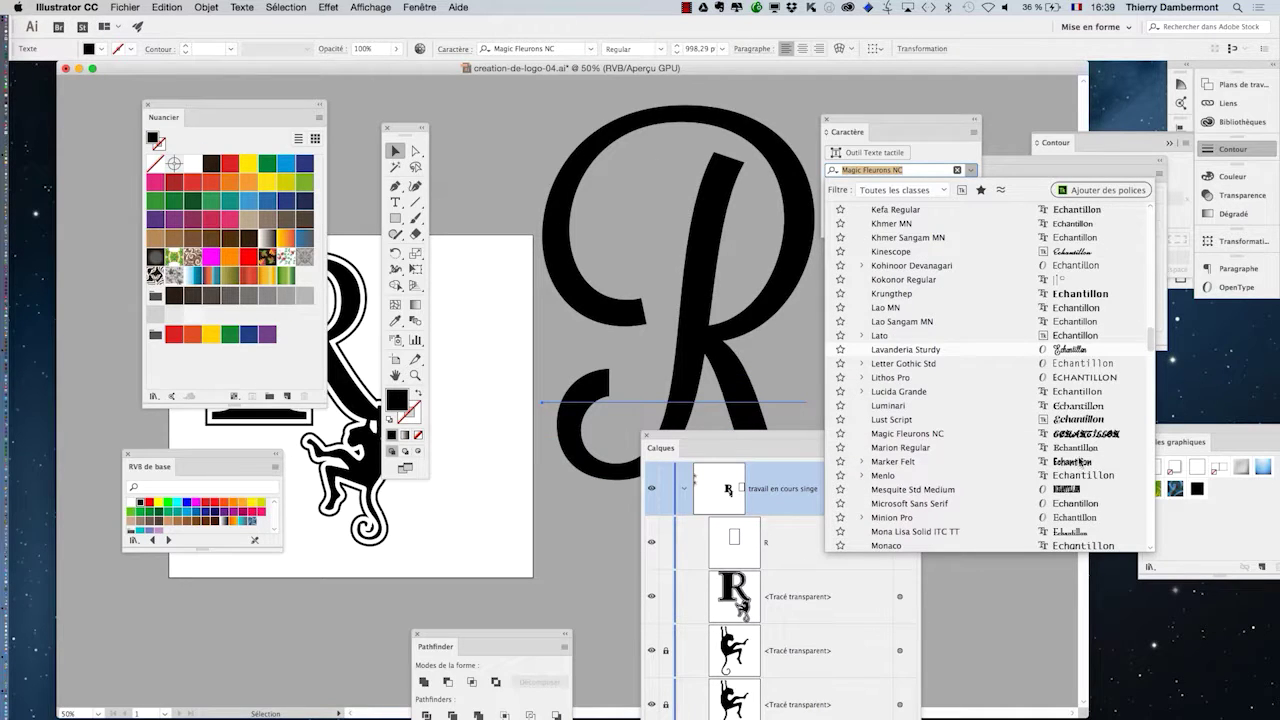
scroll(1080, 476, "down", 20)
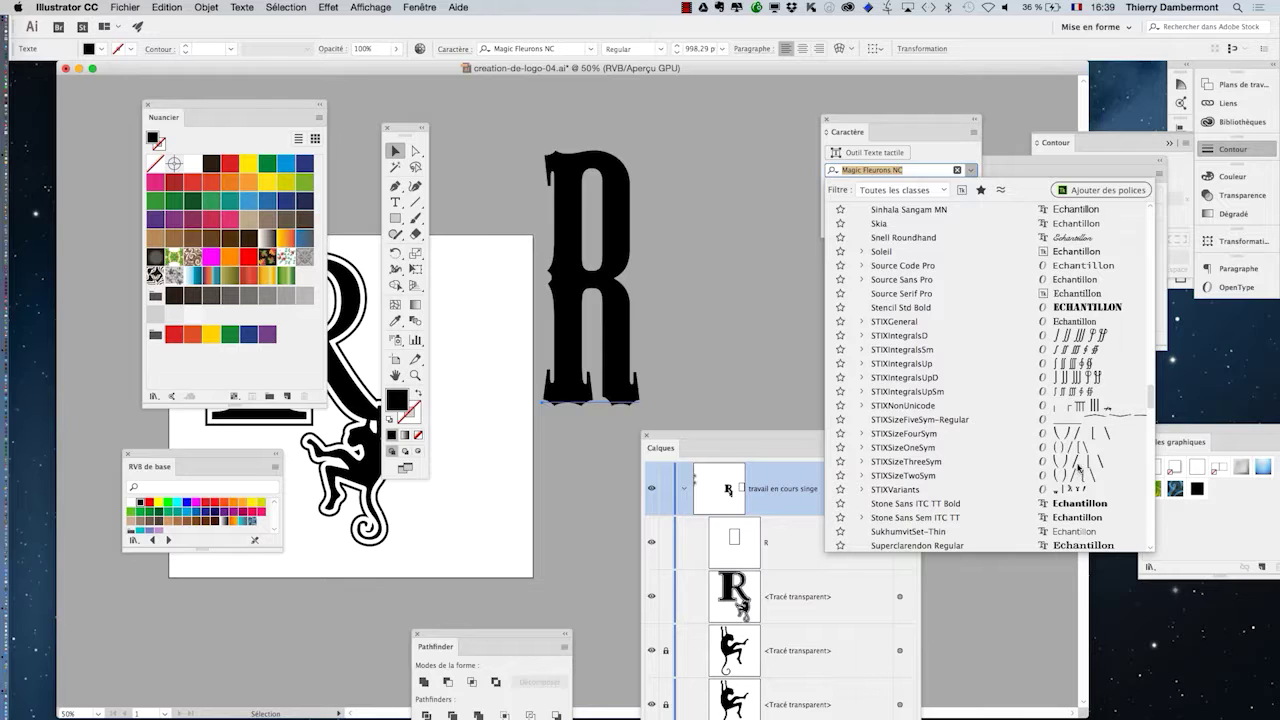
scroll(1080, 466, "up", 15)
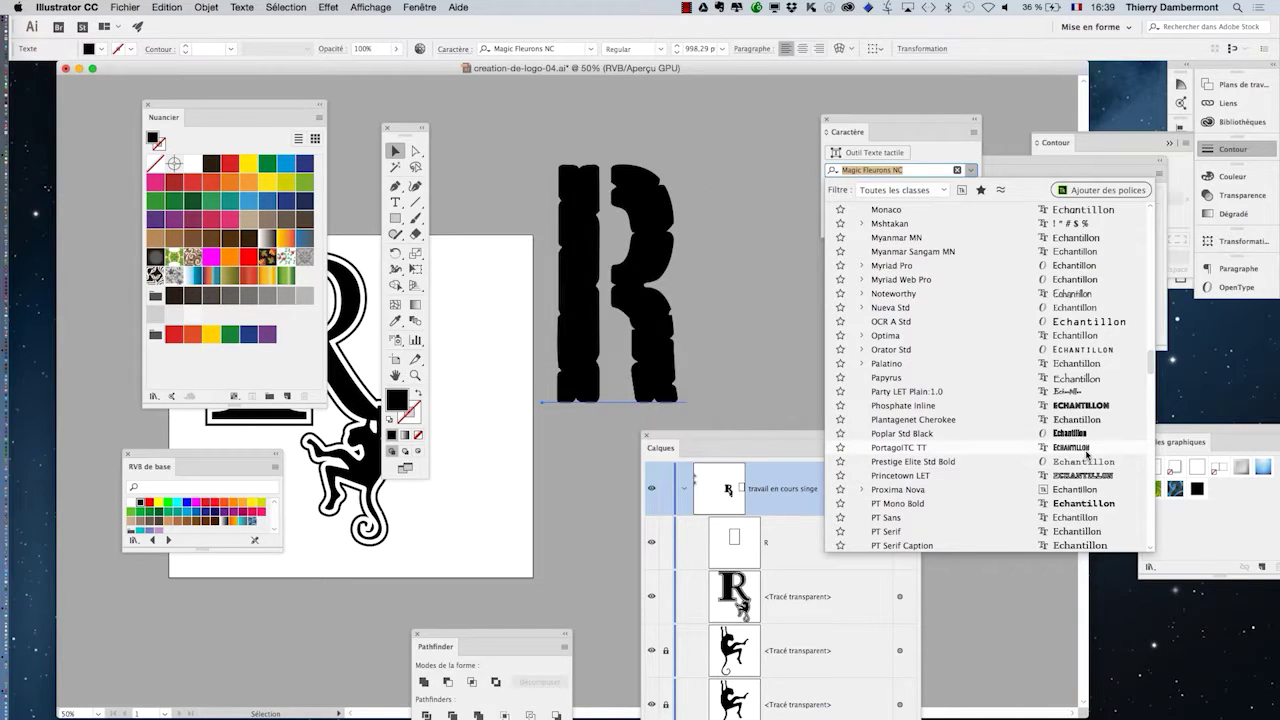
left_click(1086, 447)
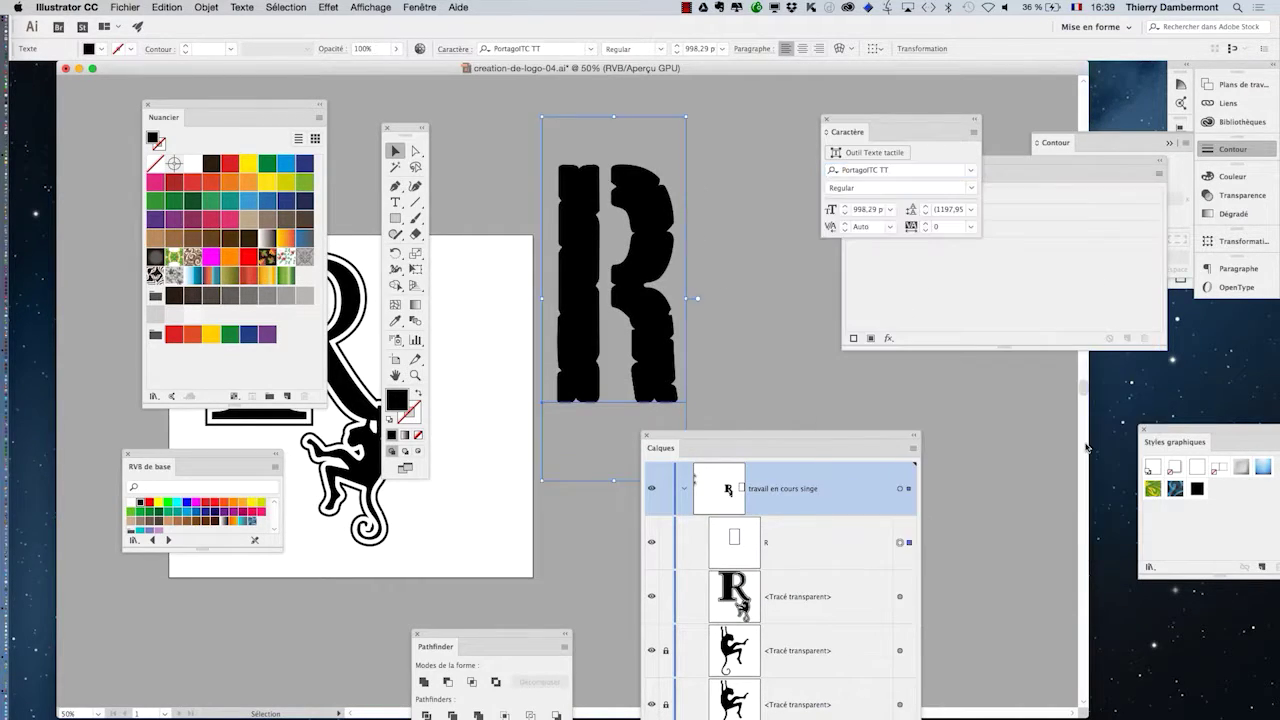
- Convert the stencil-style R to outlines with Vectoriser and expand its group in the repositioned layer list to show the compound path
left_click_drag(779, 432, 936, 267)
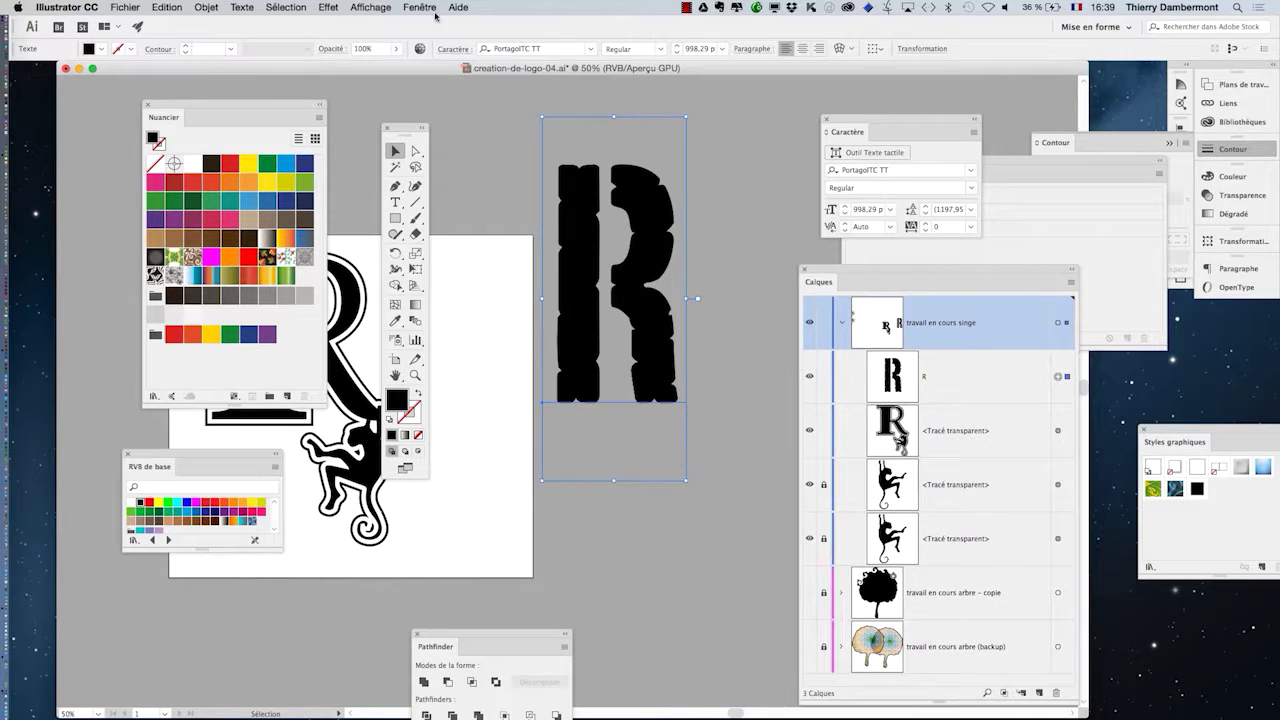
left_click(230, 7)
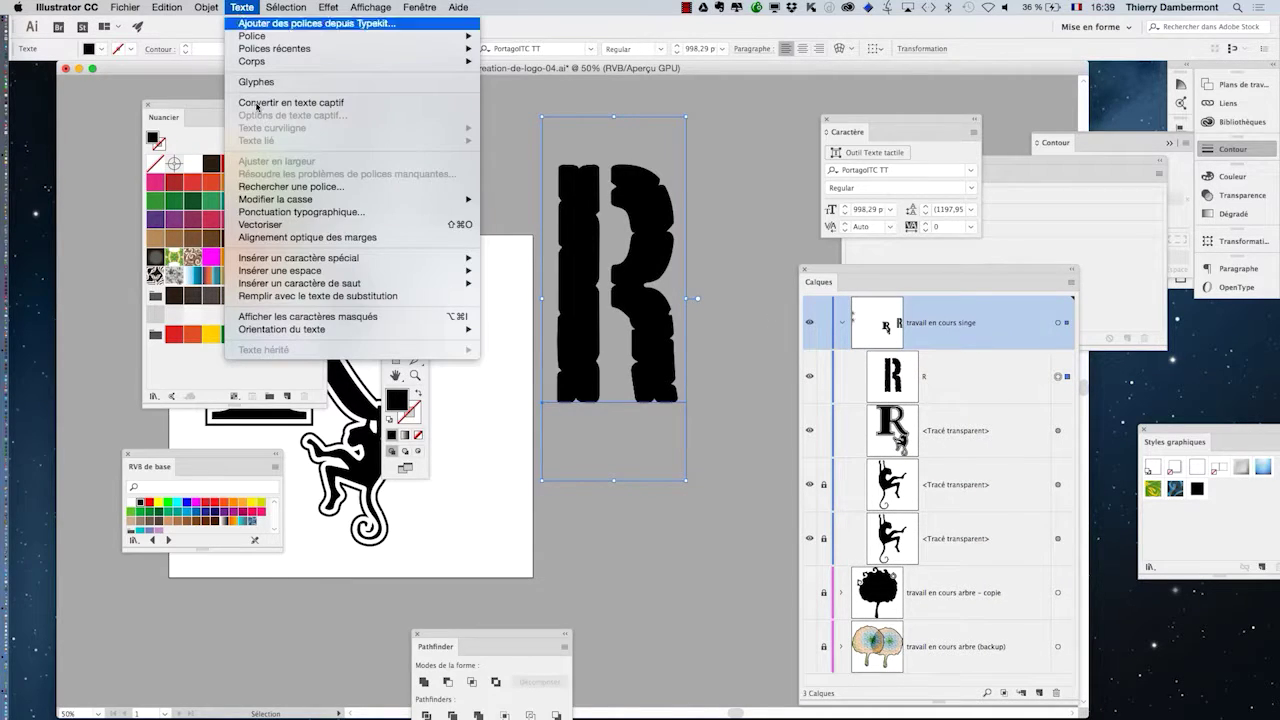
left_click(290, 228)
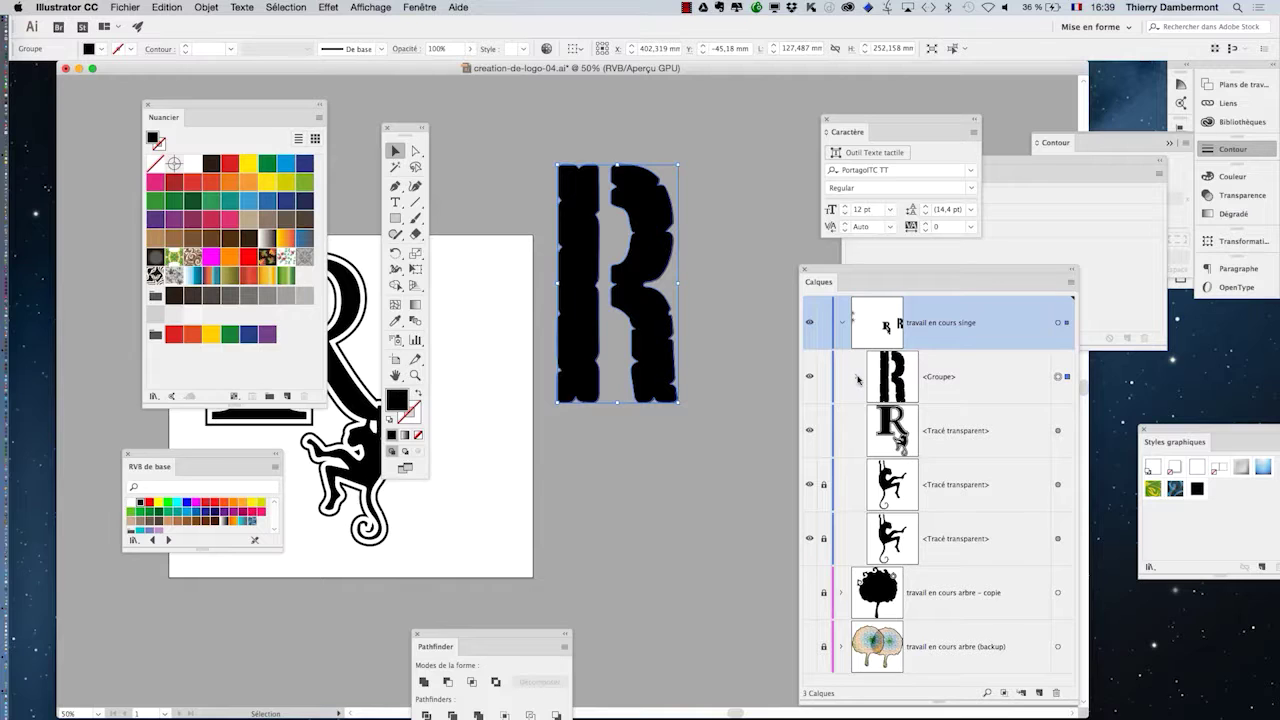
left_click(857, 377)
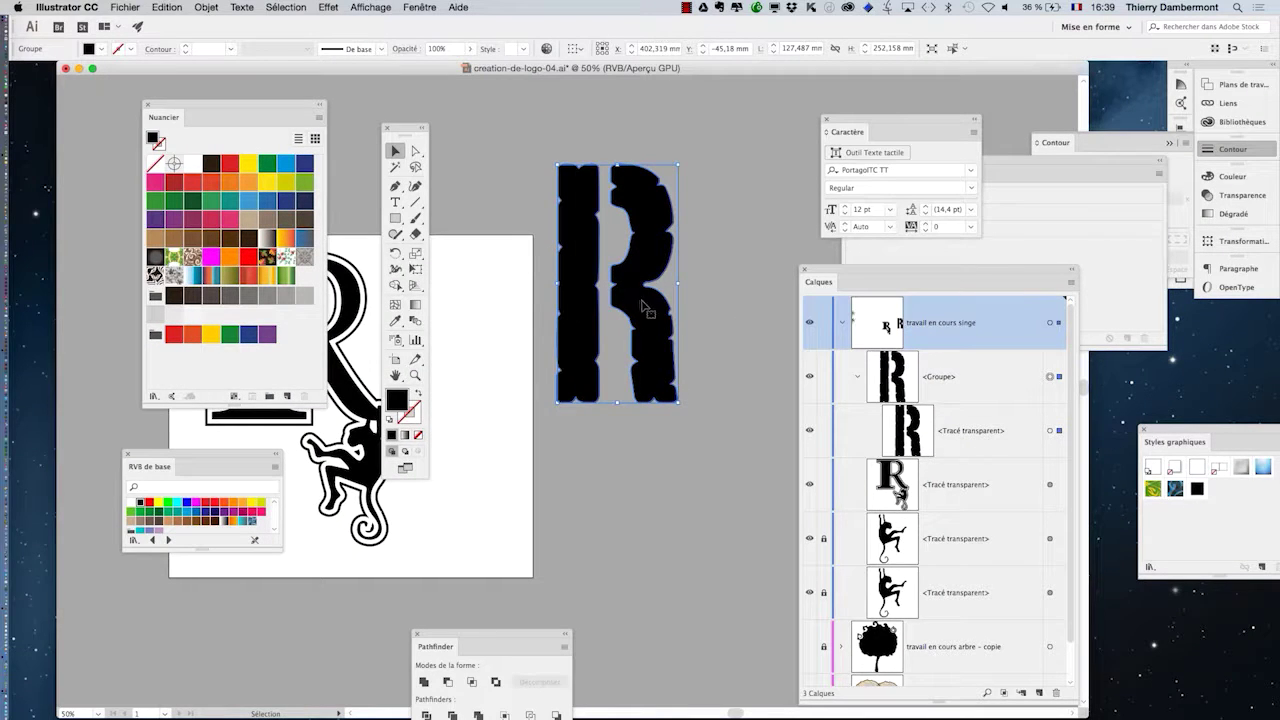
- Delete the stencil-style R group beside the artboard and move the layers list and toolbox clear of the monkey logo
key("Delete")
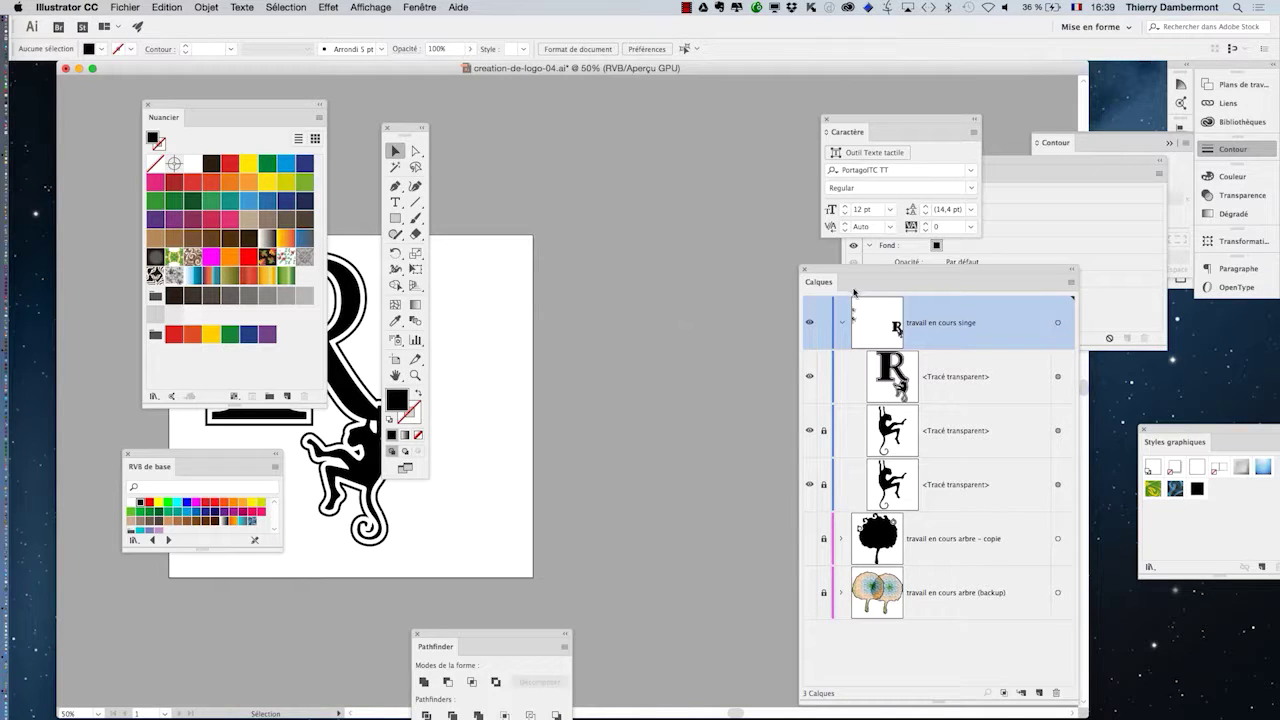
left_click_drag(843, 275, 653, 110)
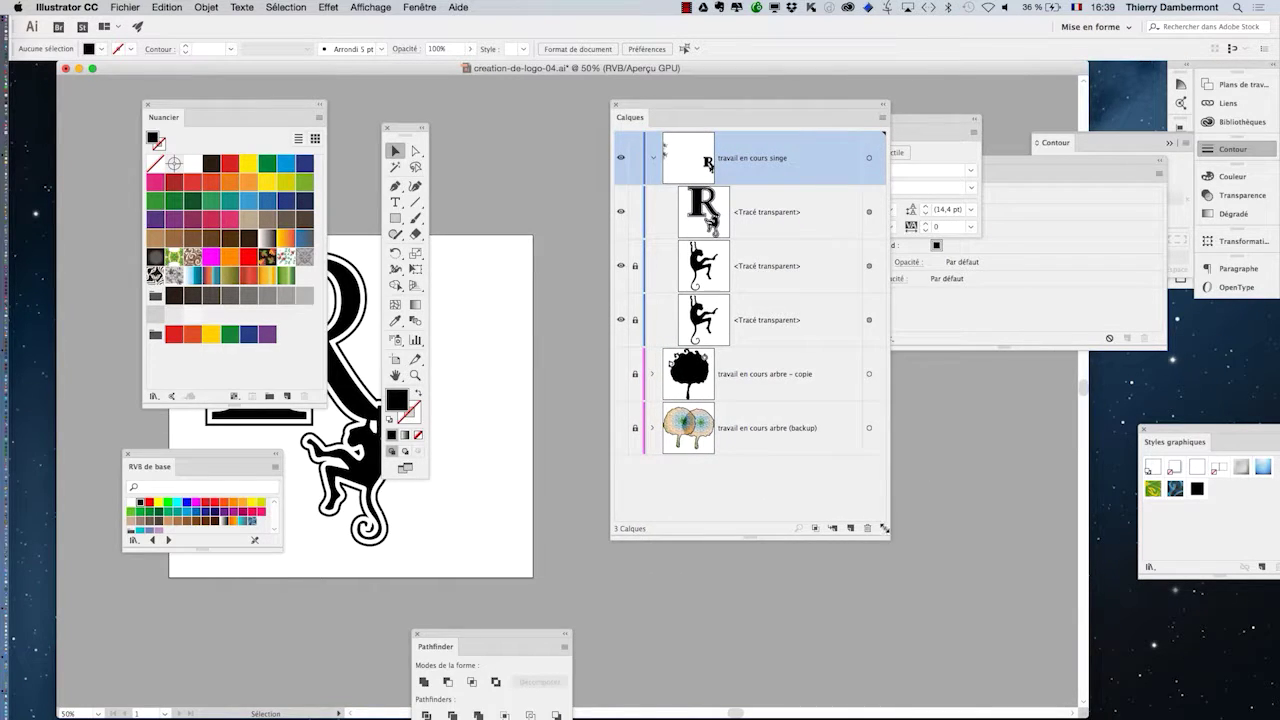
left_click_drag(886, 528, 900, 476)
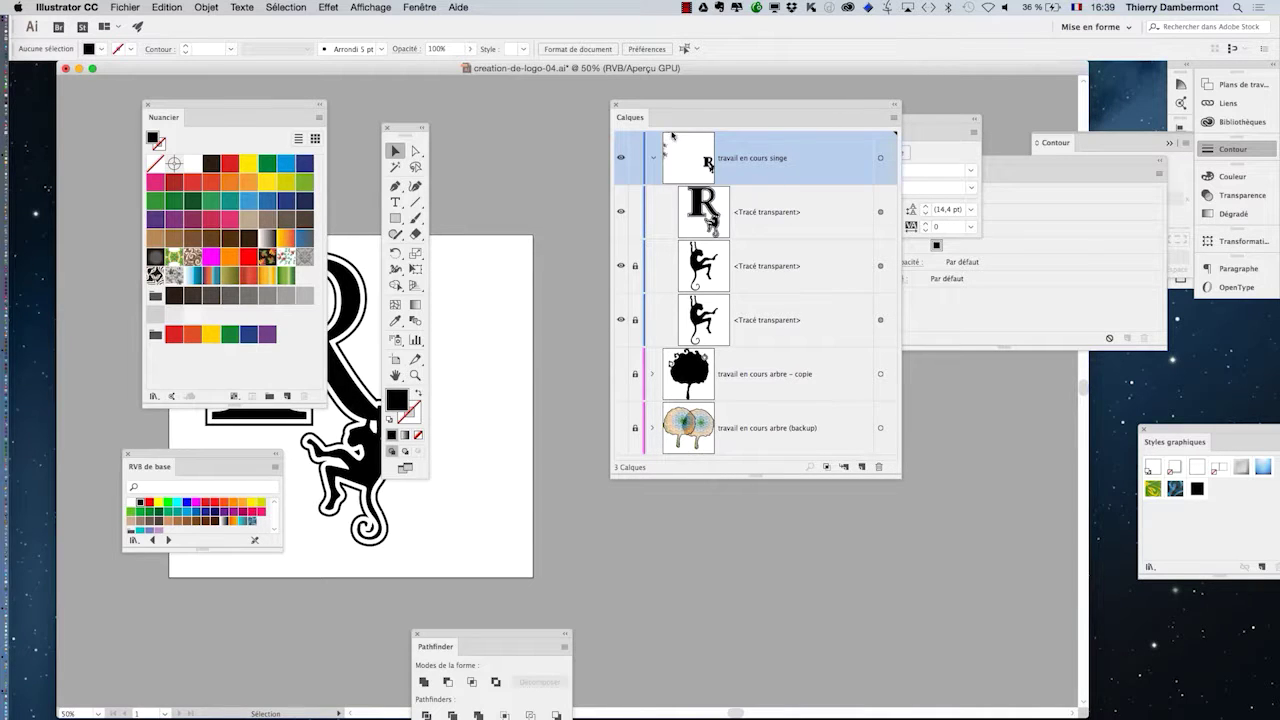
left_click_drag(650, 107, 916, 423)
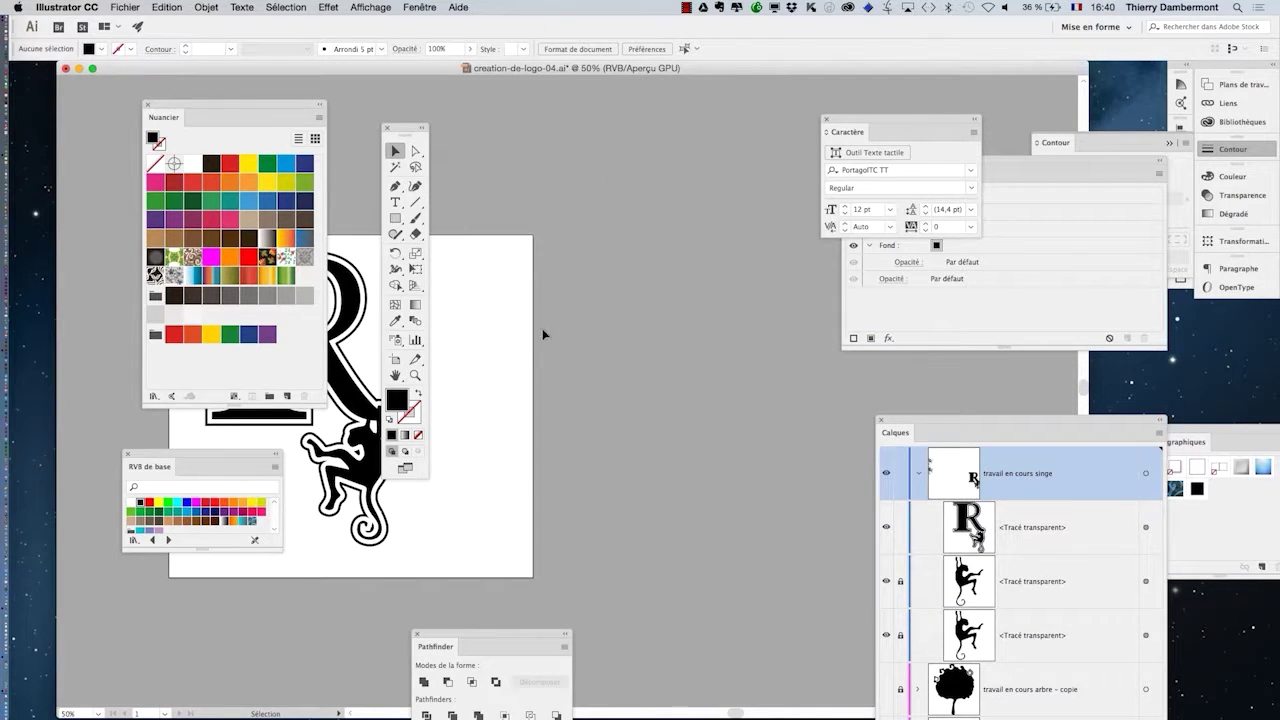
left_click_drag(531, 331, 729, 315)
left_click_drag(642, 392, 657, 377)
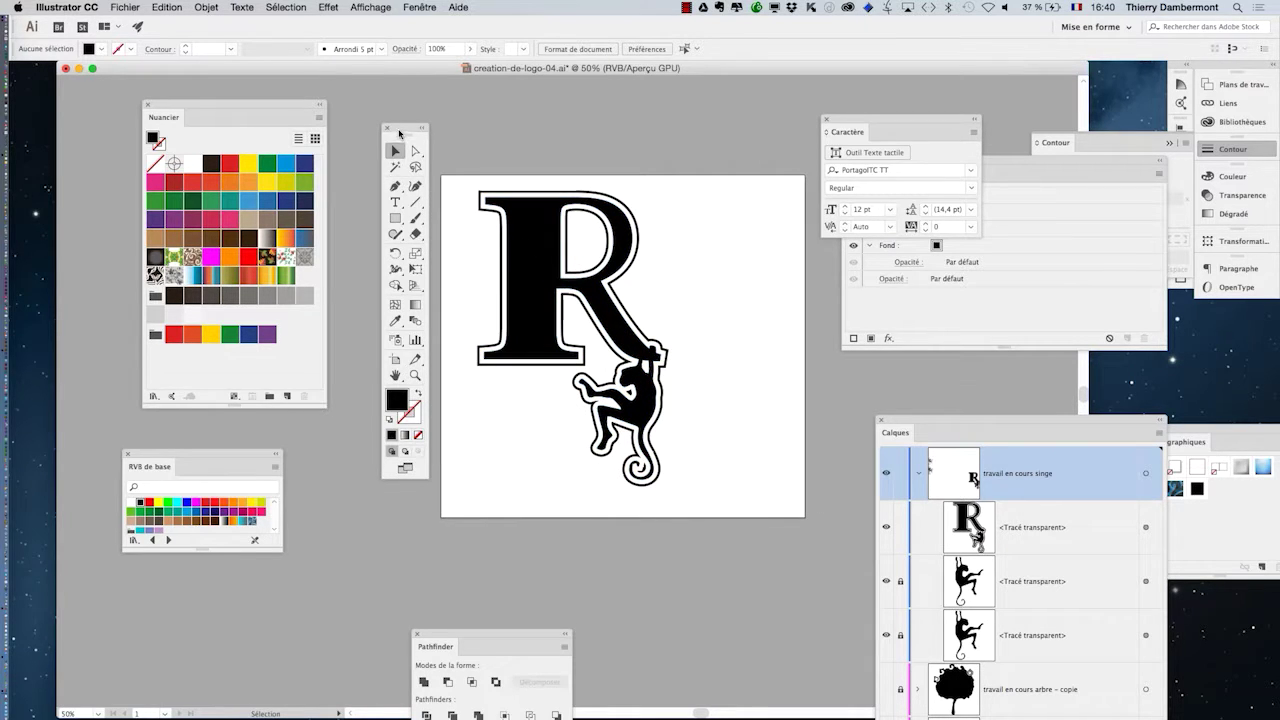
left_click_drag(400, 128, 24, 89)
scroll(596, 314, "up", 1)
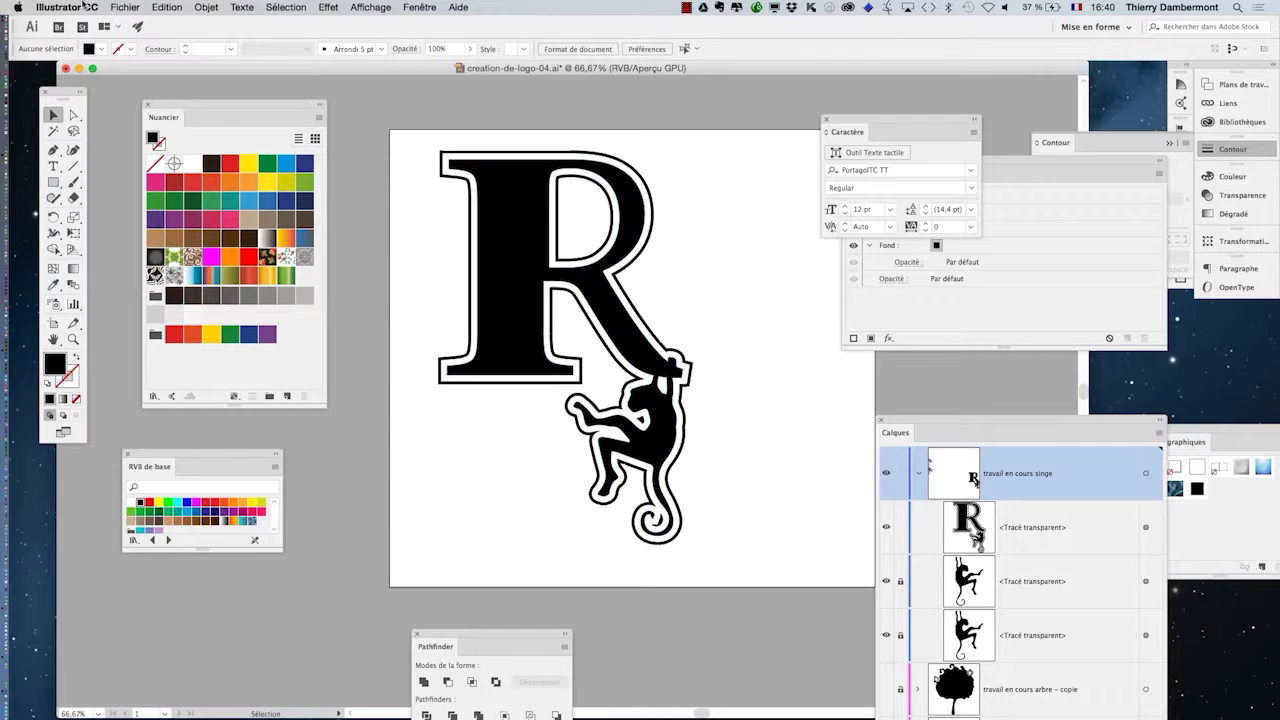
- Save a new version of the document as creation-de-logo-05.ai in Adobe Illustrator format, with Illustrator CC compatibility
left_click(143, 7)
left_click(160, 120)
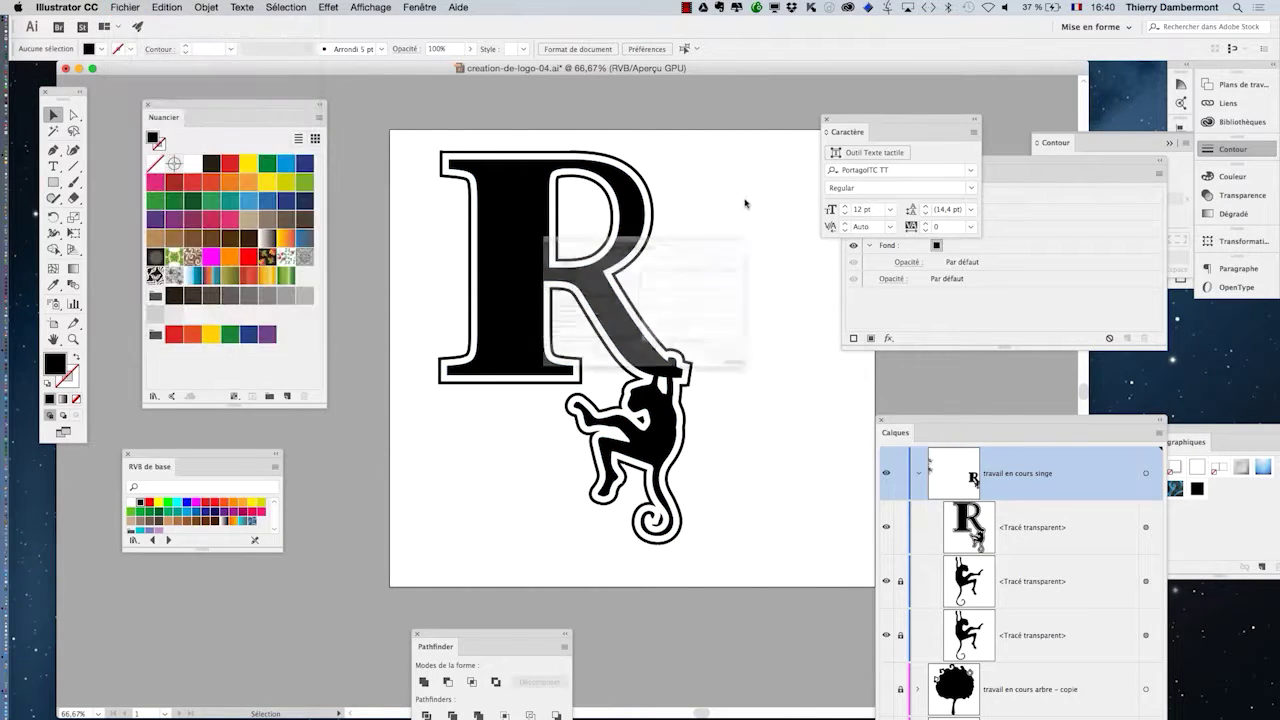
left_click(673, 121)
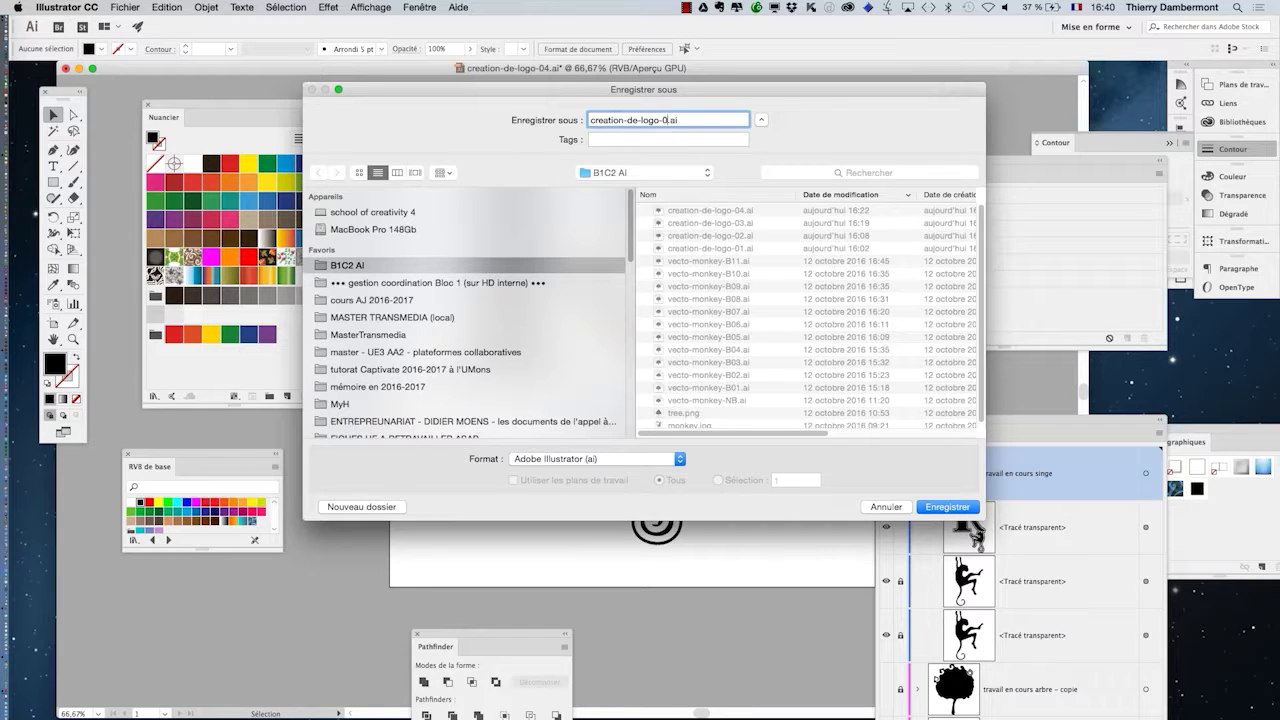
key("Return")
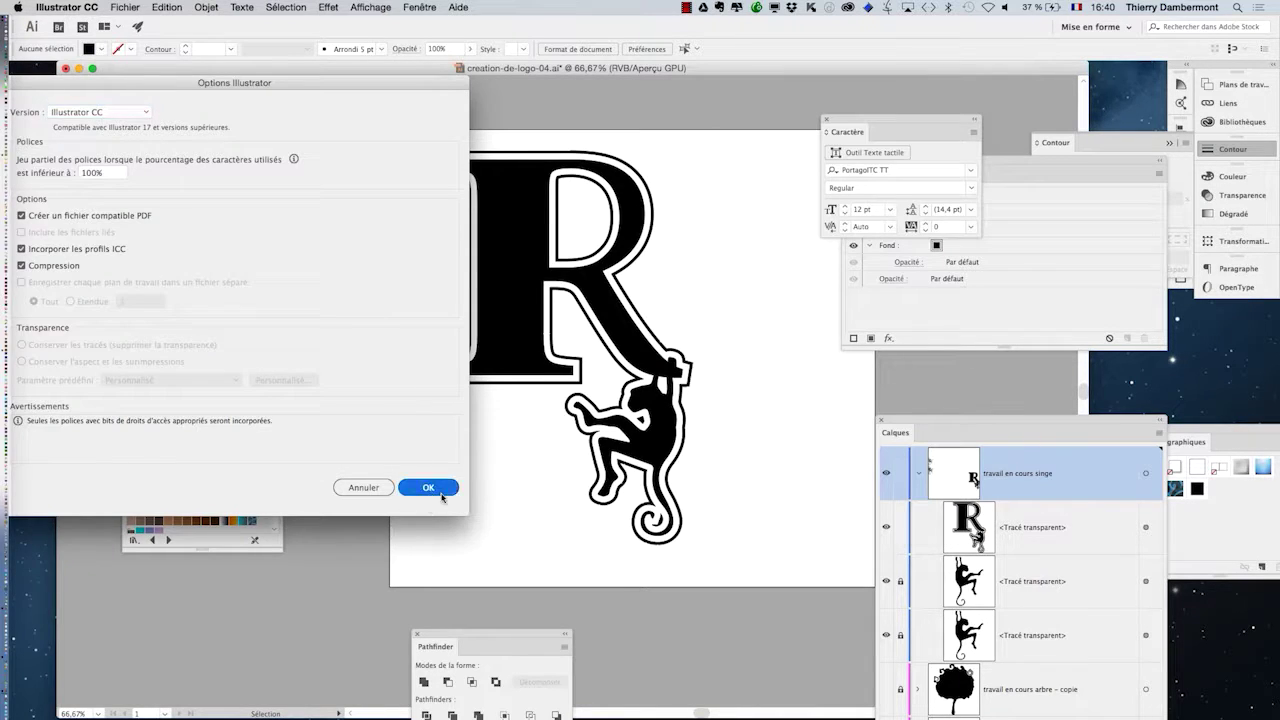
key("Return")
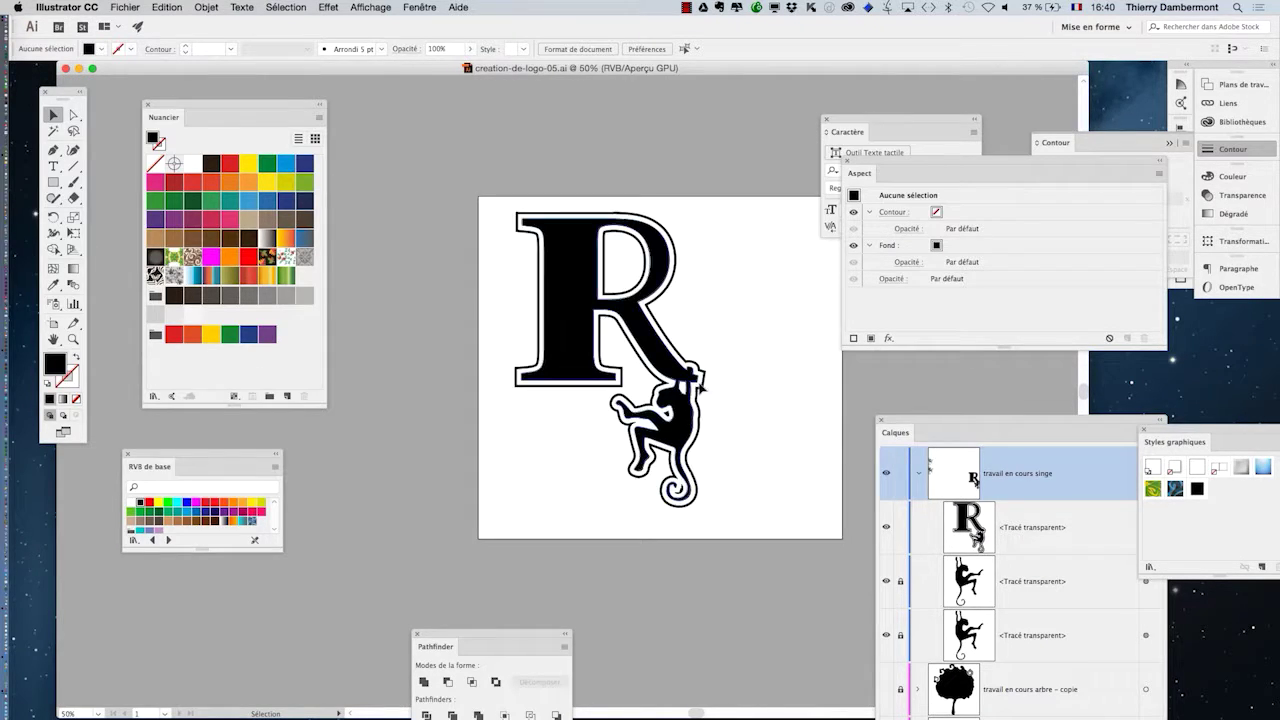
- Enlarge the artboard from its upper-left corner to about 420 × 429 mm
key("super+minus")
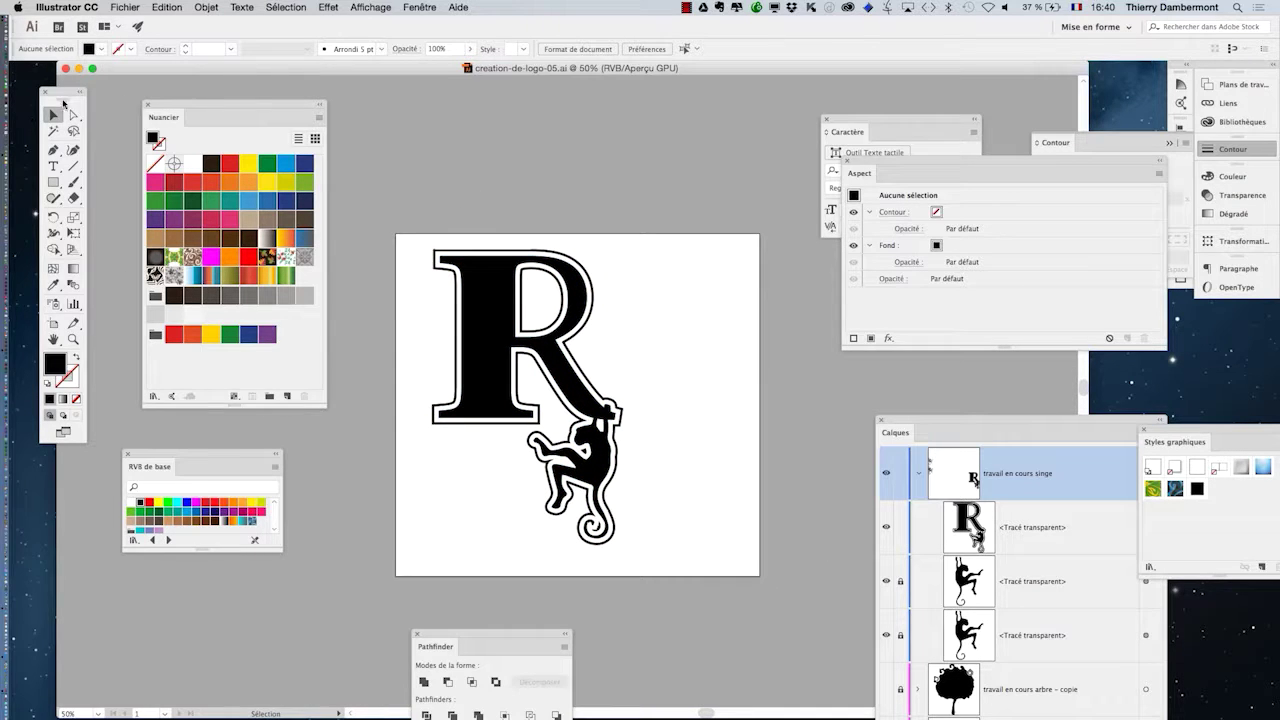
left_click_drag(63, 103, 733, 128)
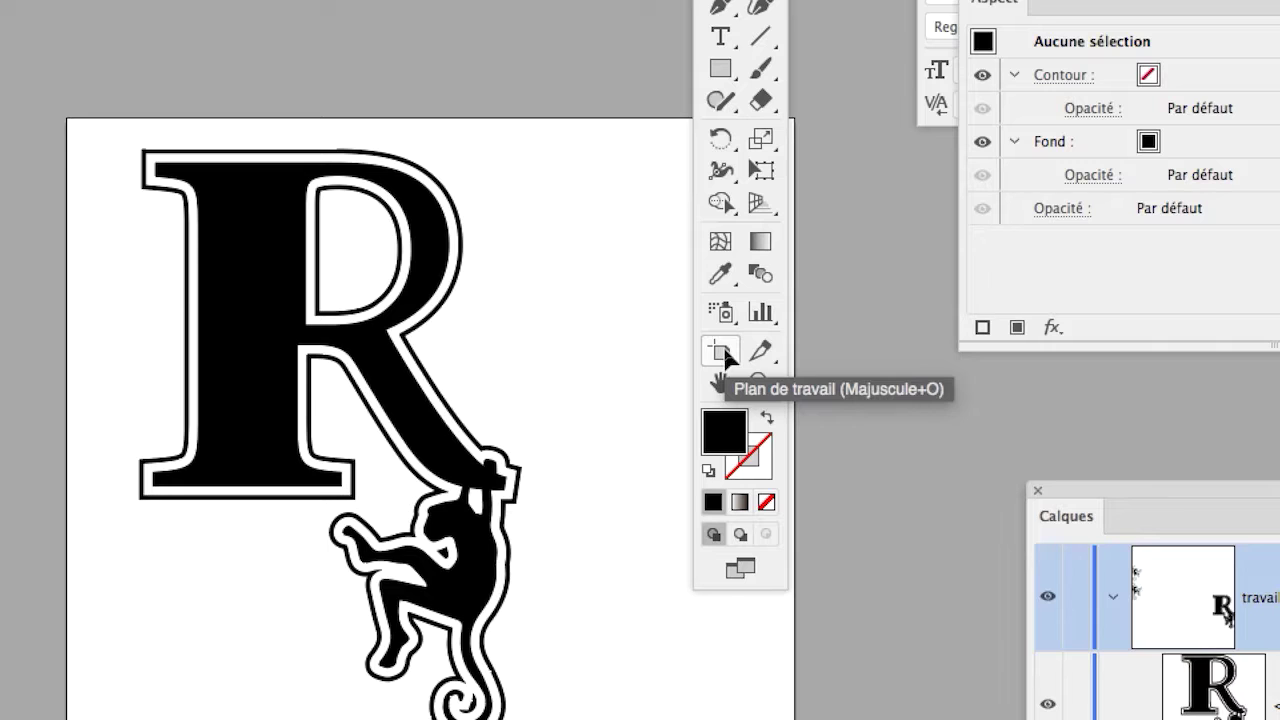
left_click(721, 352)
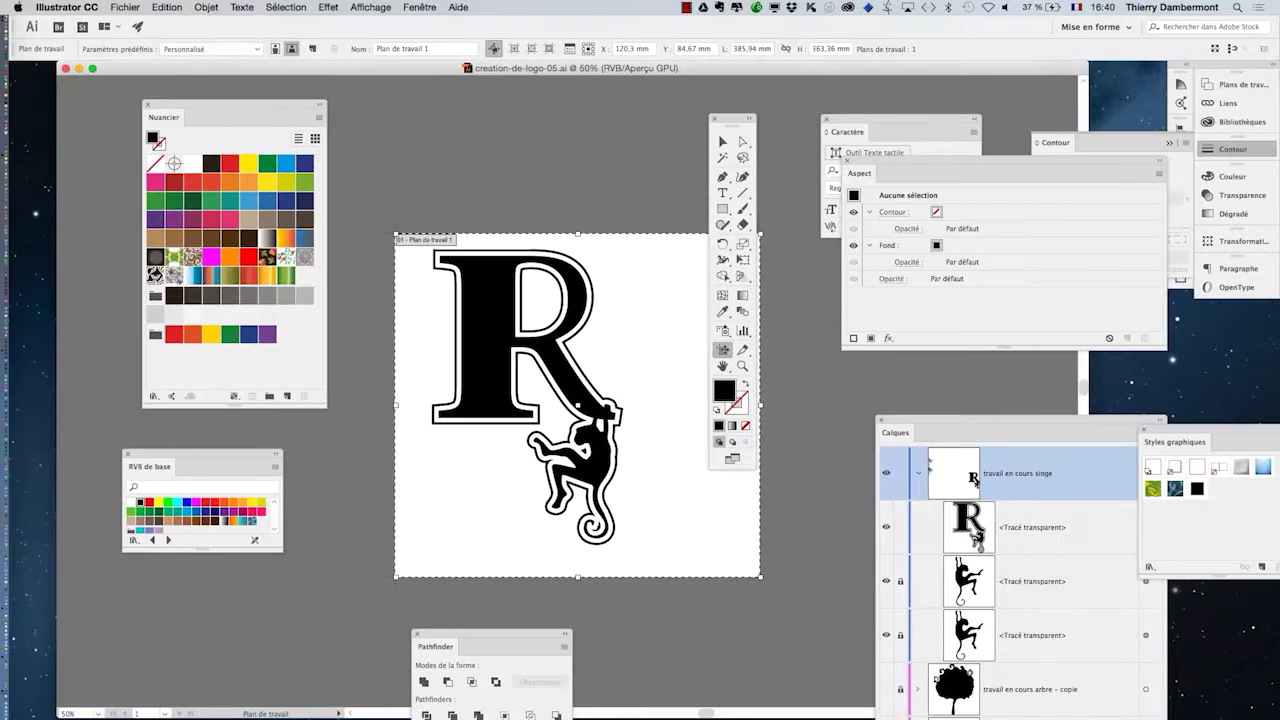
left_click_drag(396, 235, 363, 172)
- Extend the artboard at its lower-right and upper-left corners to about 669 × 611 mm
scroll(563, 311, "down", 2)
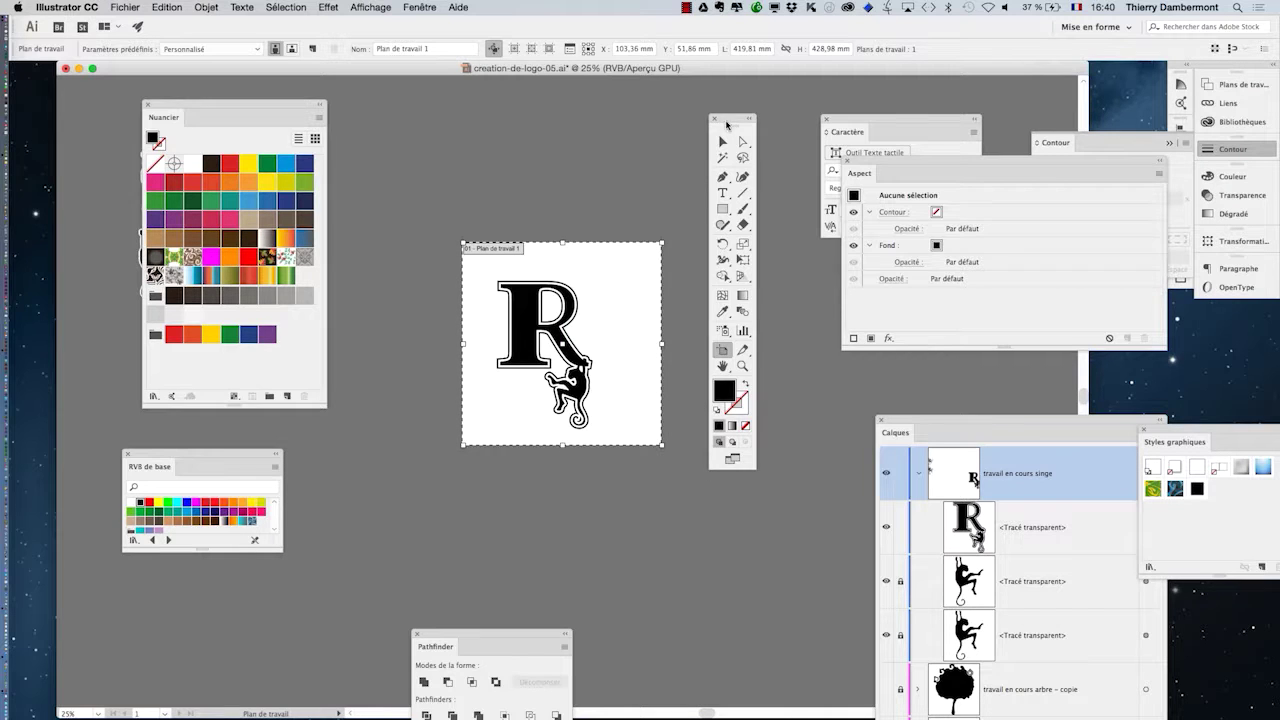
left_click_drag(727, 124, 43, 116)
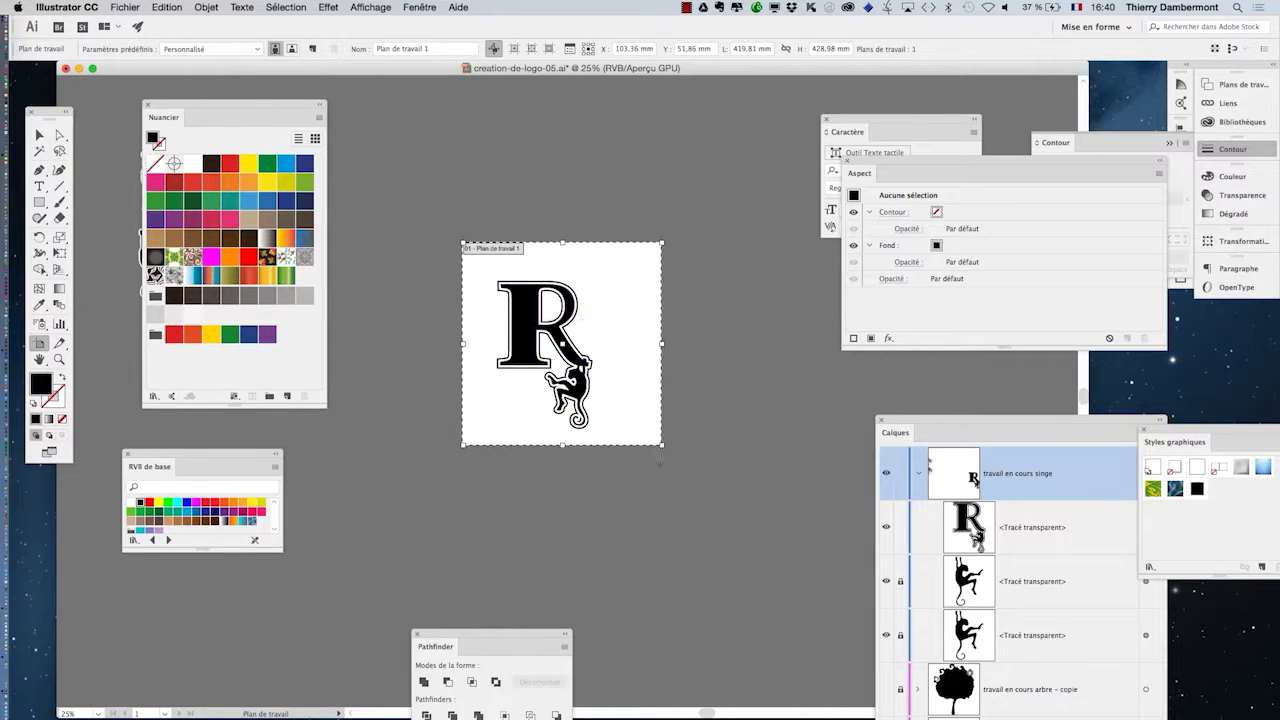
left_click_drag(660, 444, 707, 491)
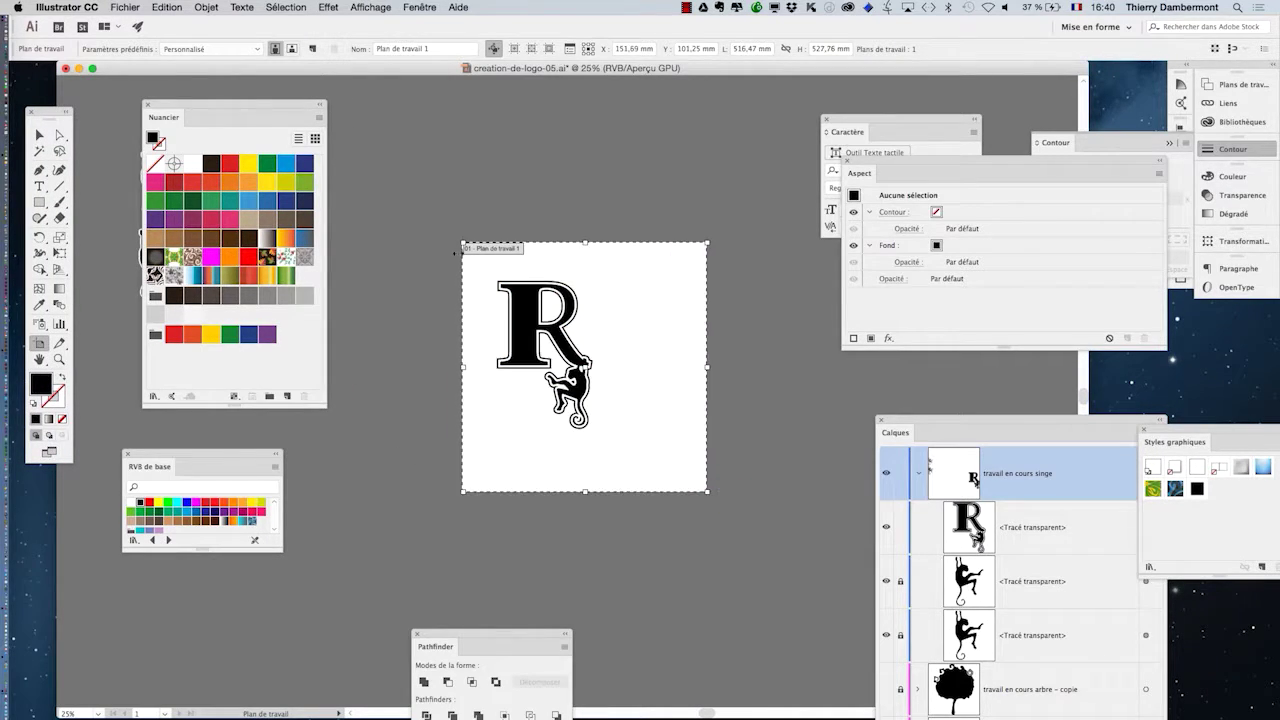
left_click_drag(462, 242, 408, 211)
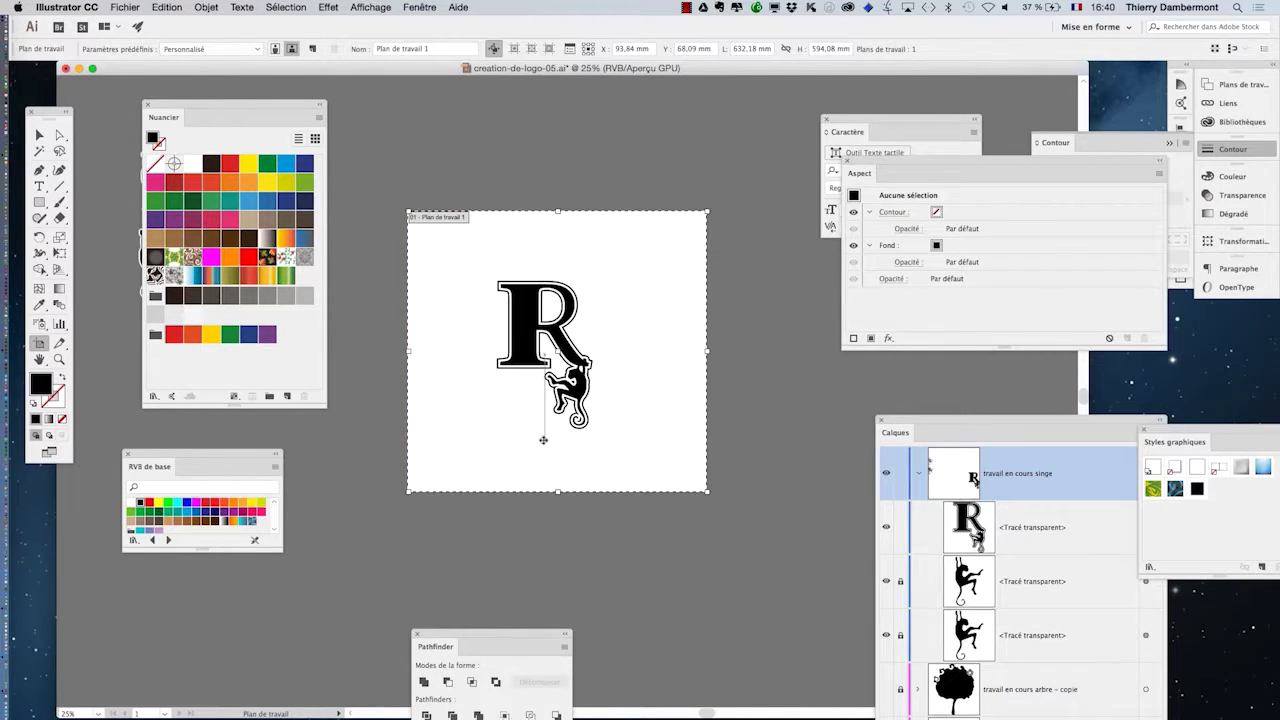
scroll(539, 436, "up", 1)
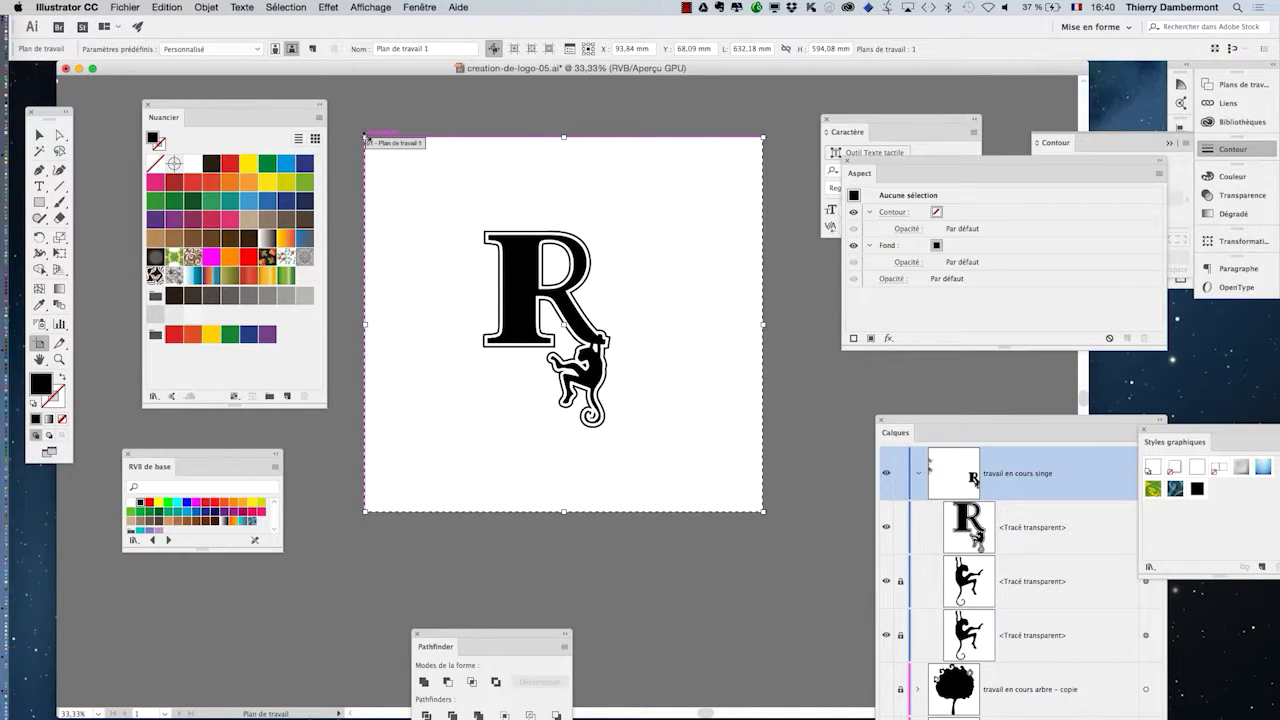
left_click_drag(366, 137, 341, 126)
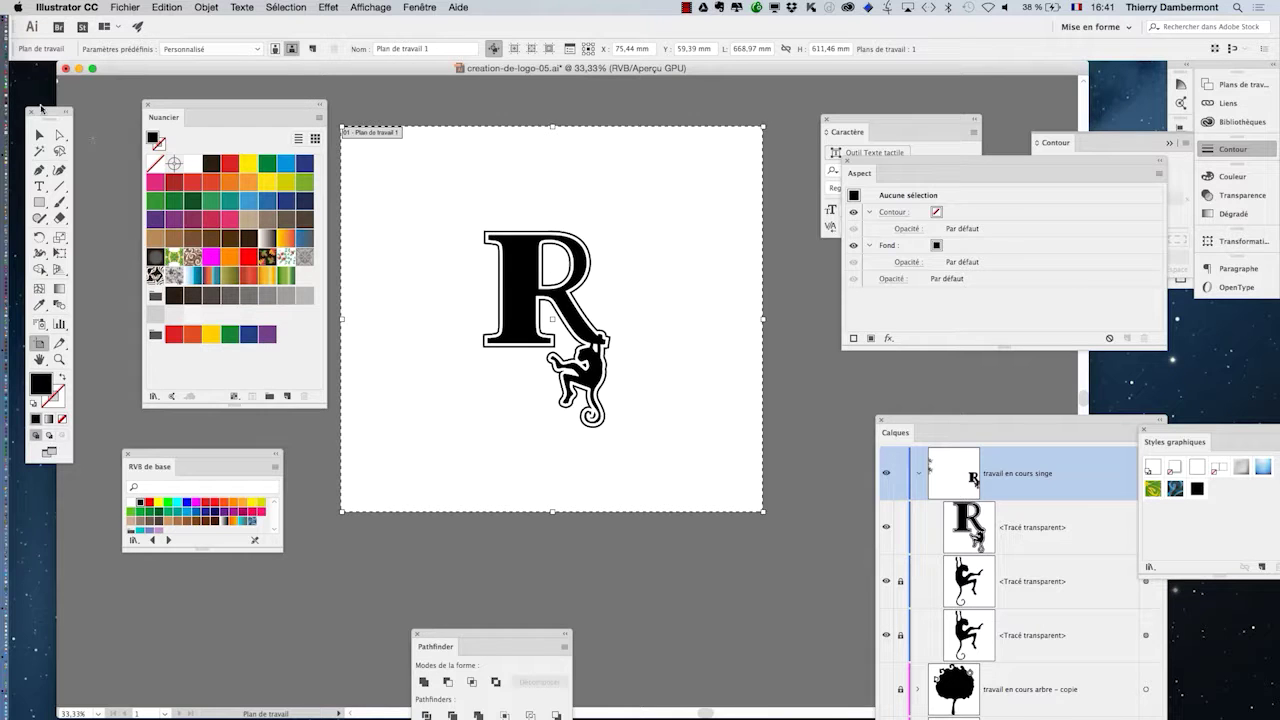
- Increase the artboard height upward to about 778 mm and leave artboard editing with the Selection tool
left_click_drag(41, 107, 775, 103)
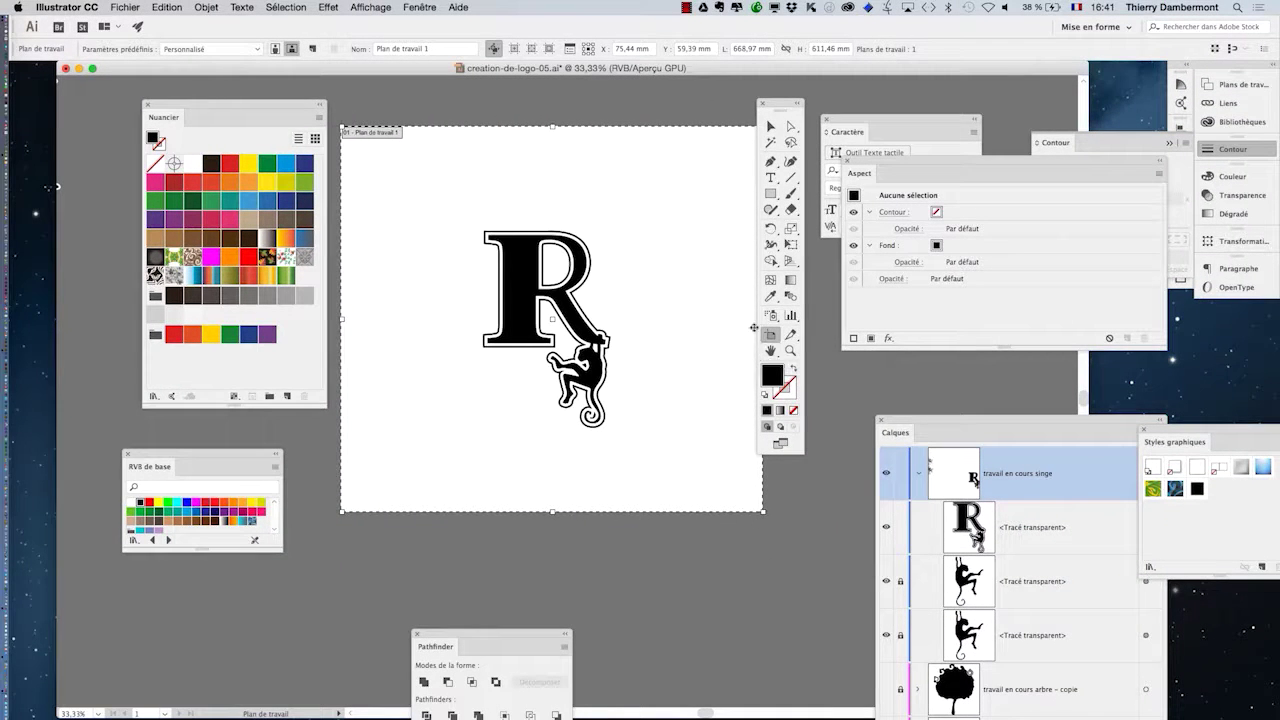
left_click_drag(556, 131, 560, 97)
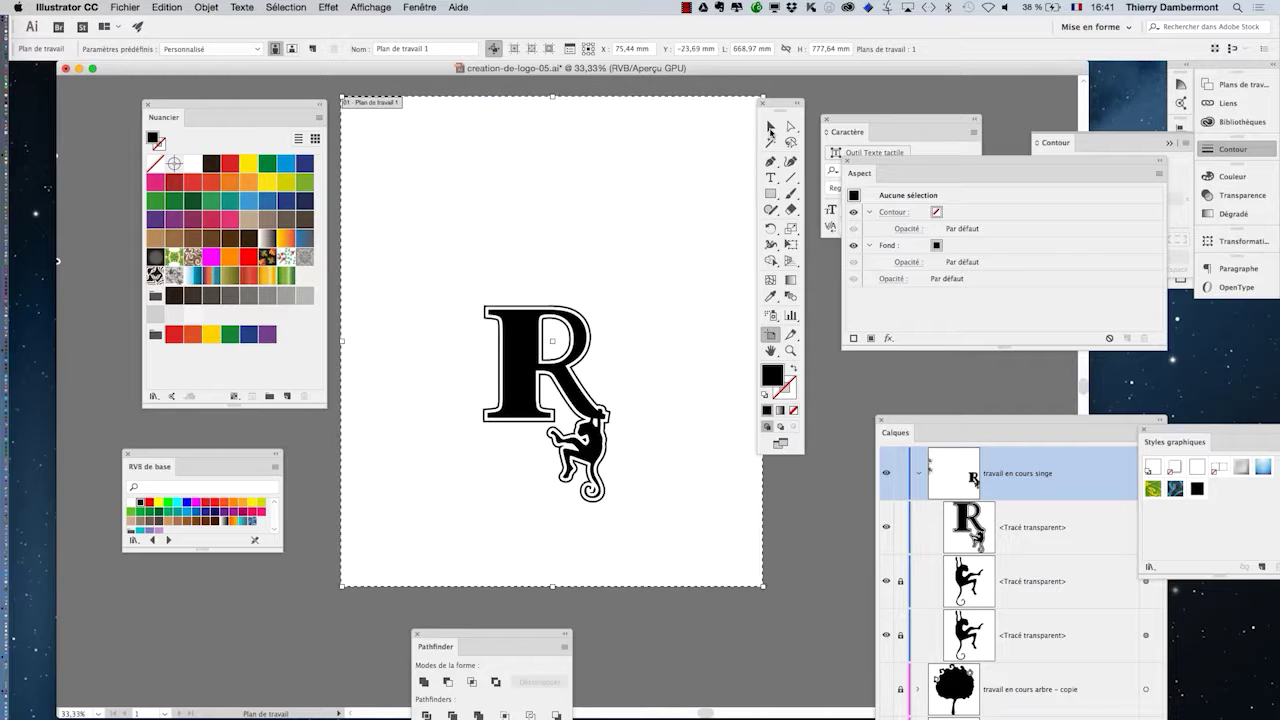
left_click(770, 127)
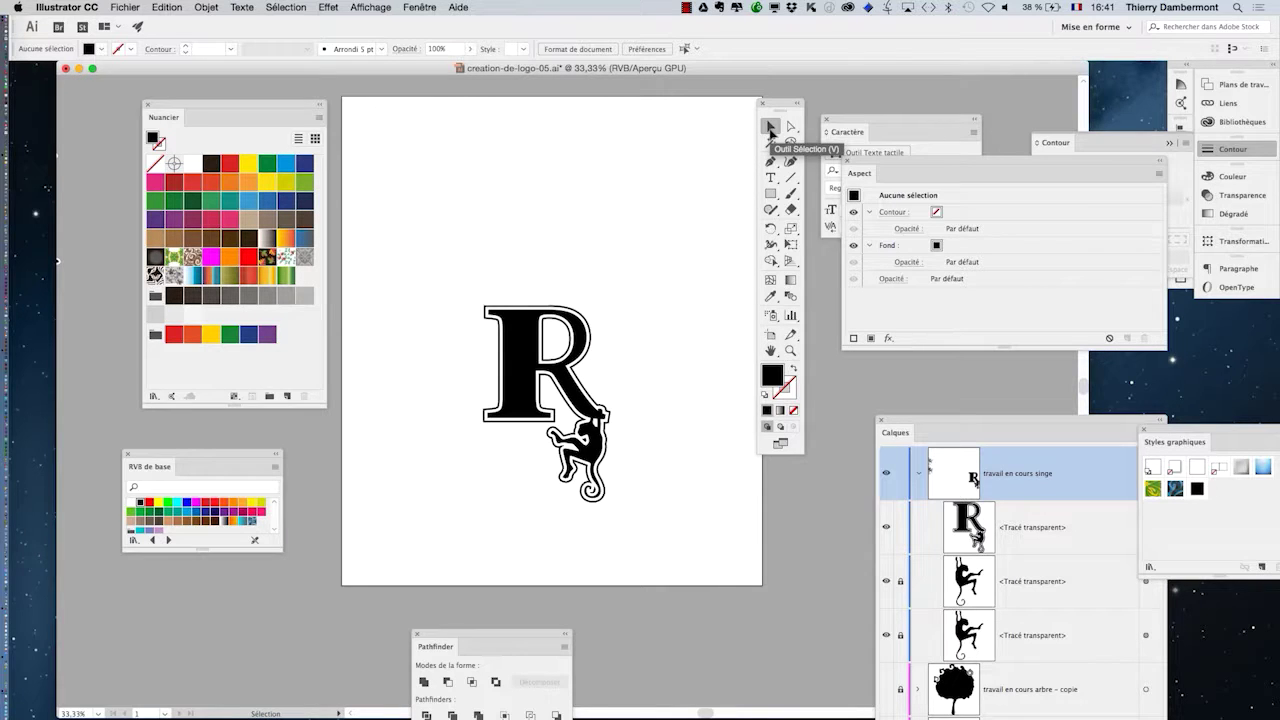
- Rearrange the workspace so the swatches sit away from the artboard and the toolbox stands beside the artboard's edge
left_click_drag(772, 104, 52, 135)
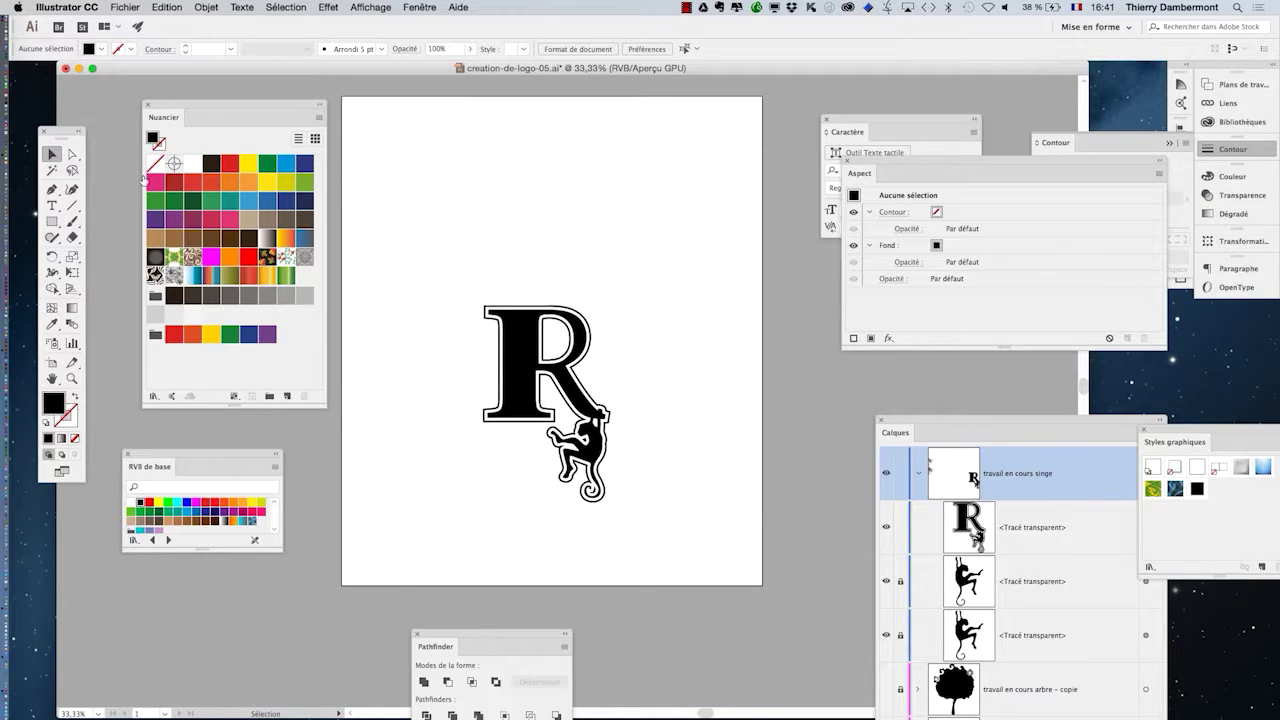
left_click_drag(58, 129, 341, 145)
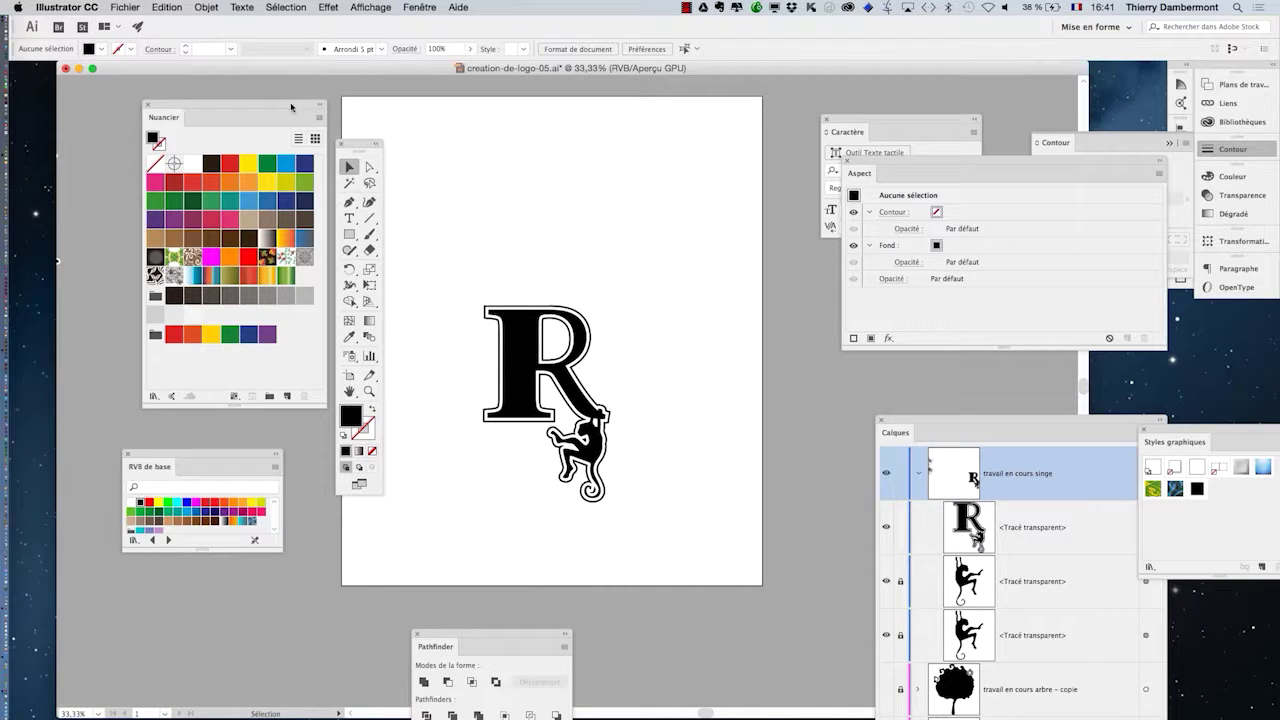
left_click_drag(291, 106, 186, 105)
mouse_move(356, 147)
left_mouse_down()
mouse_move(314, 146)
mouse_move(336, 142)
left_mouse_up()
key("alt+super")
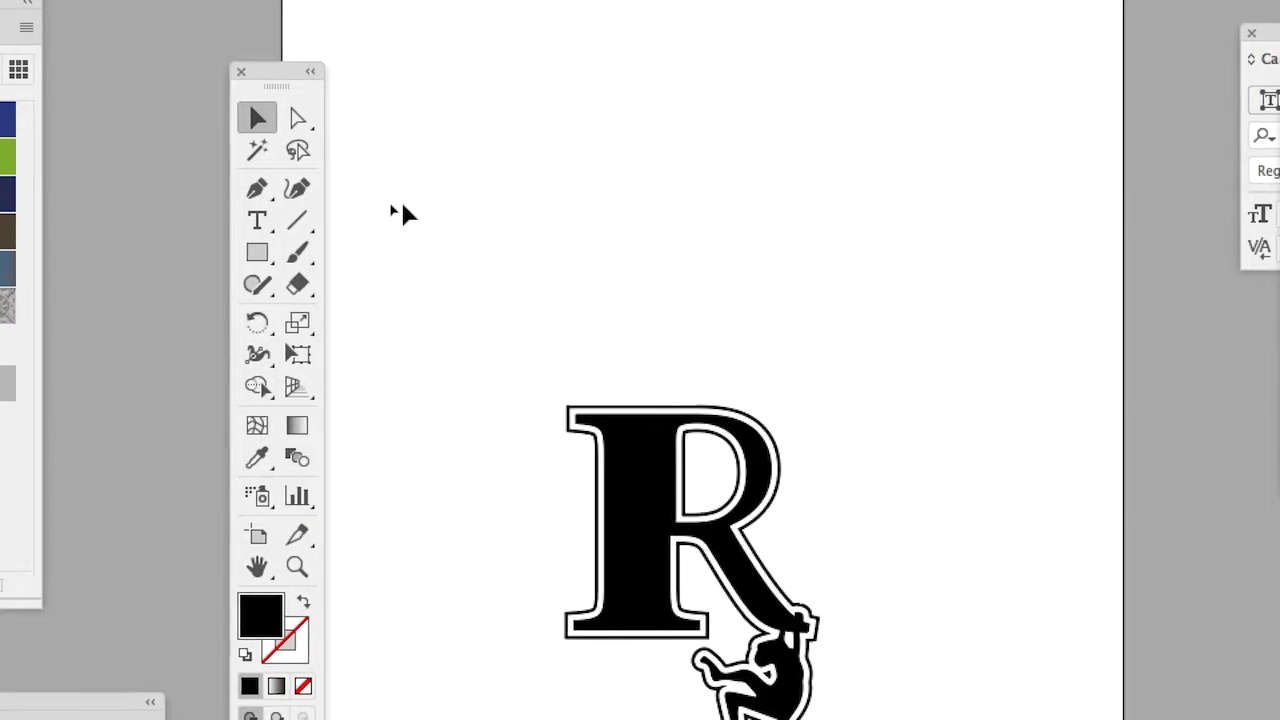
- Detach the shape tools into a floating palette and place it over the empty upper part of the artboard
left_click(254, 256)
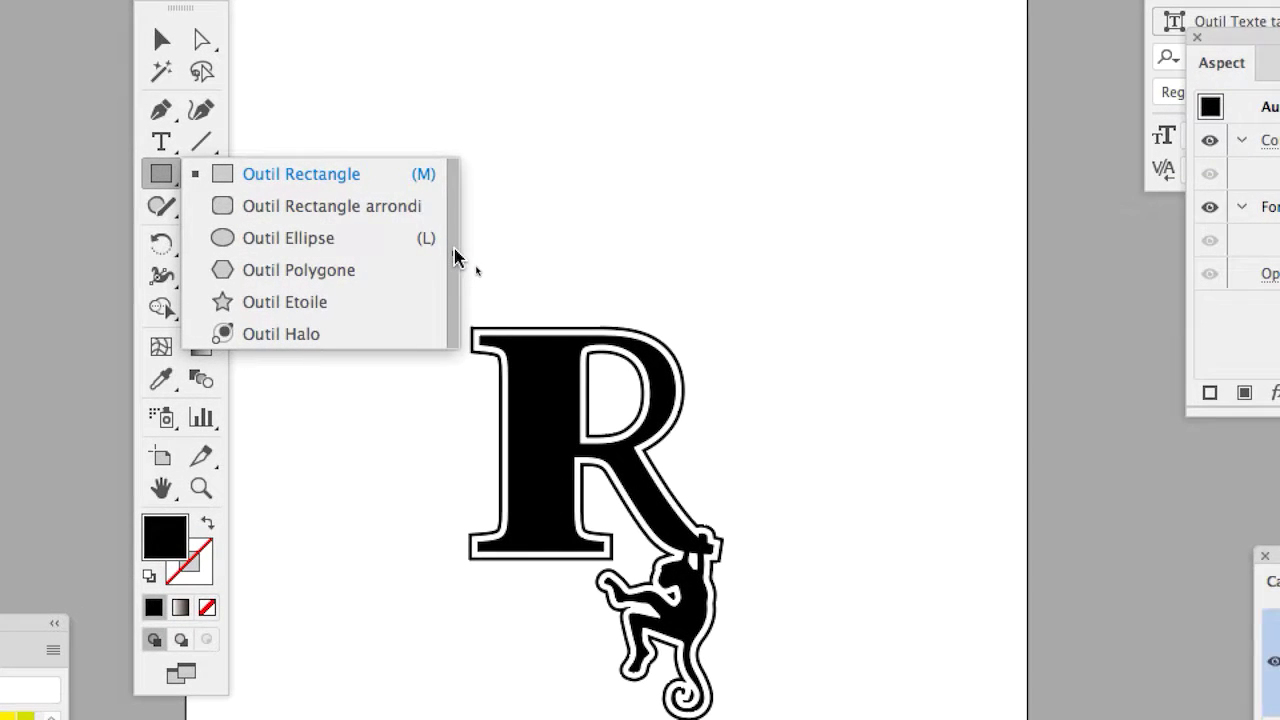
left_click(453, 258)
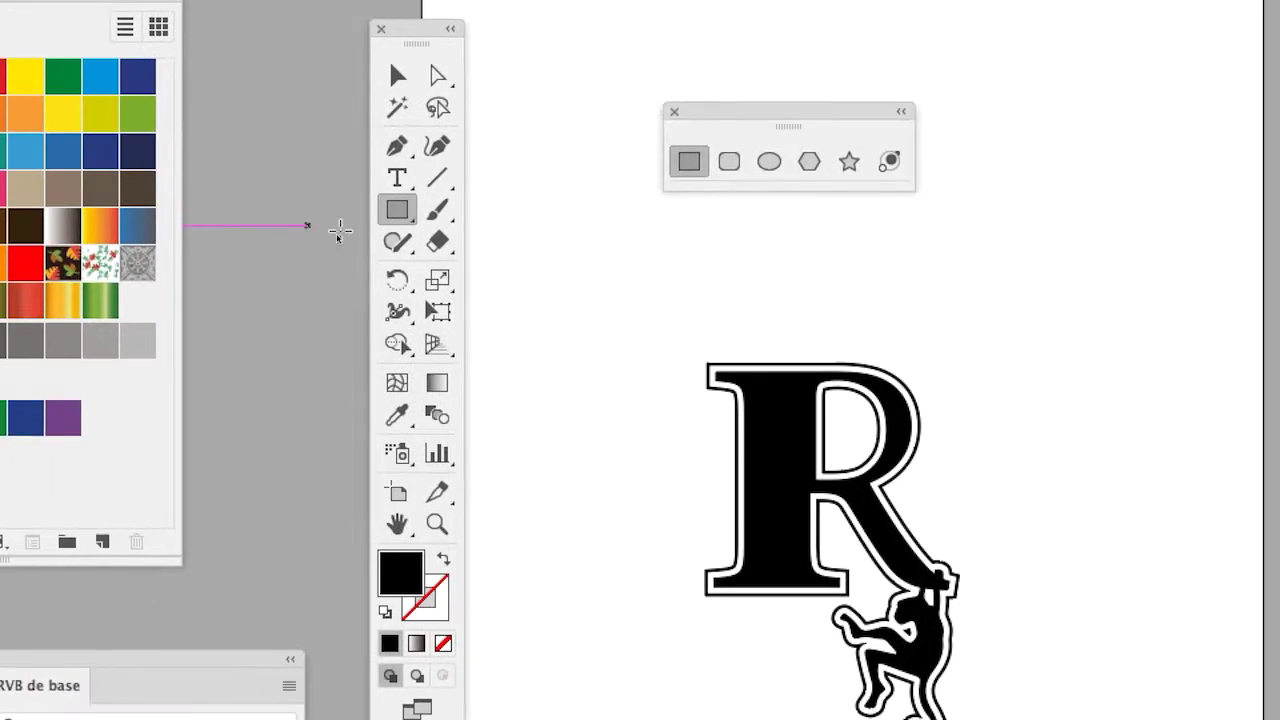
left_click(397, 209)
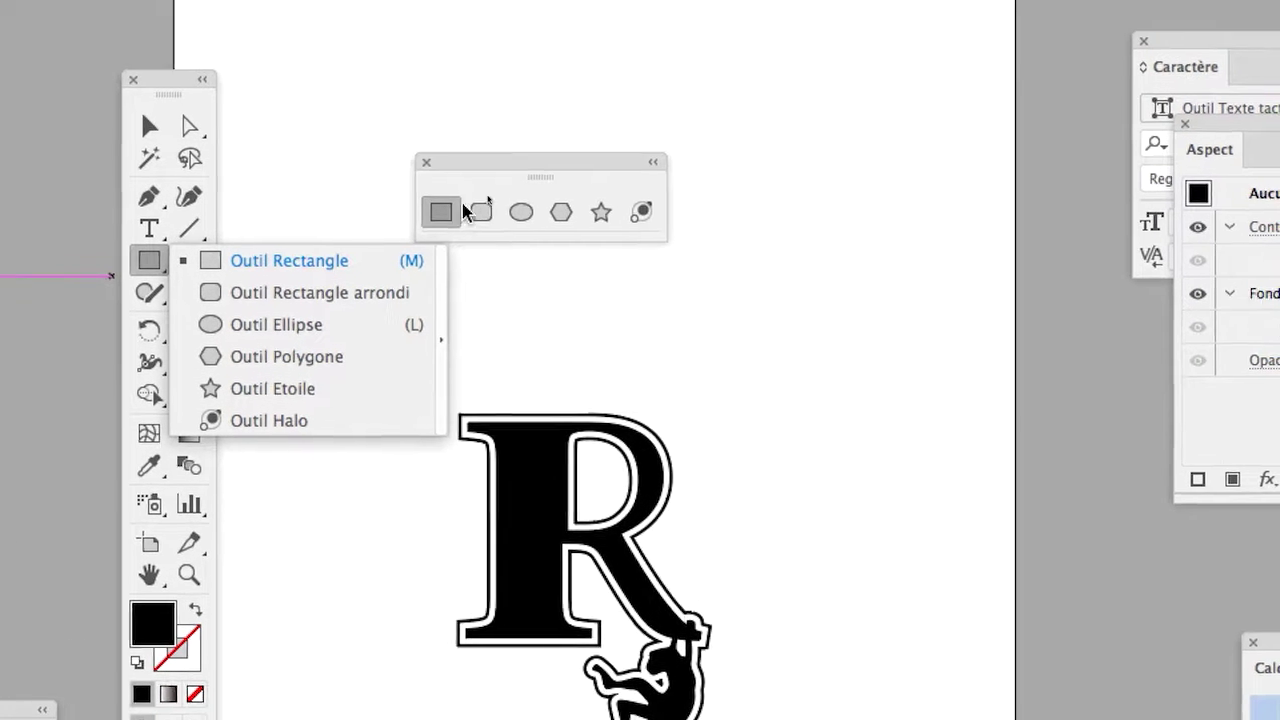
left_click(490, 110)
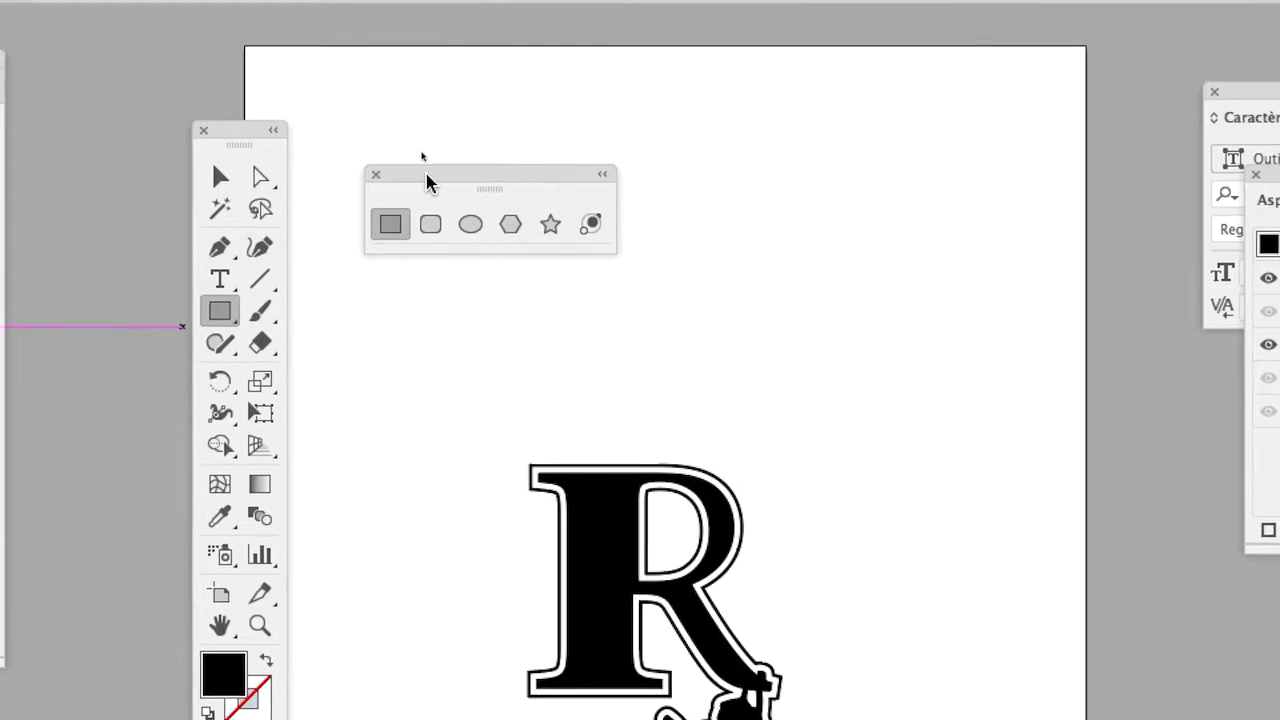
- Draw a black circle about 66 mm in diameter in the empty area to the upper left of the R
left_click(513, 237)
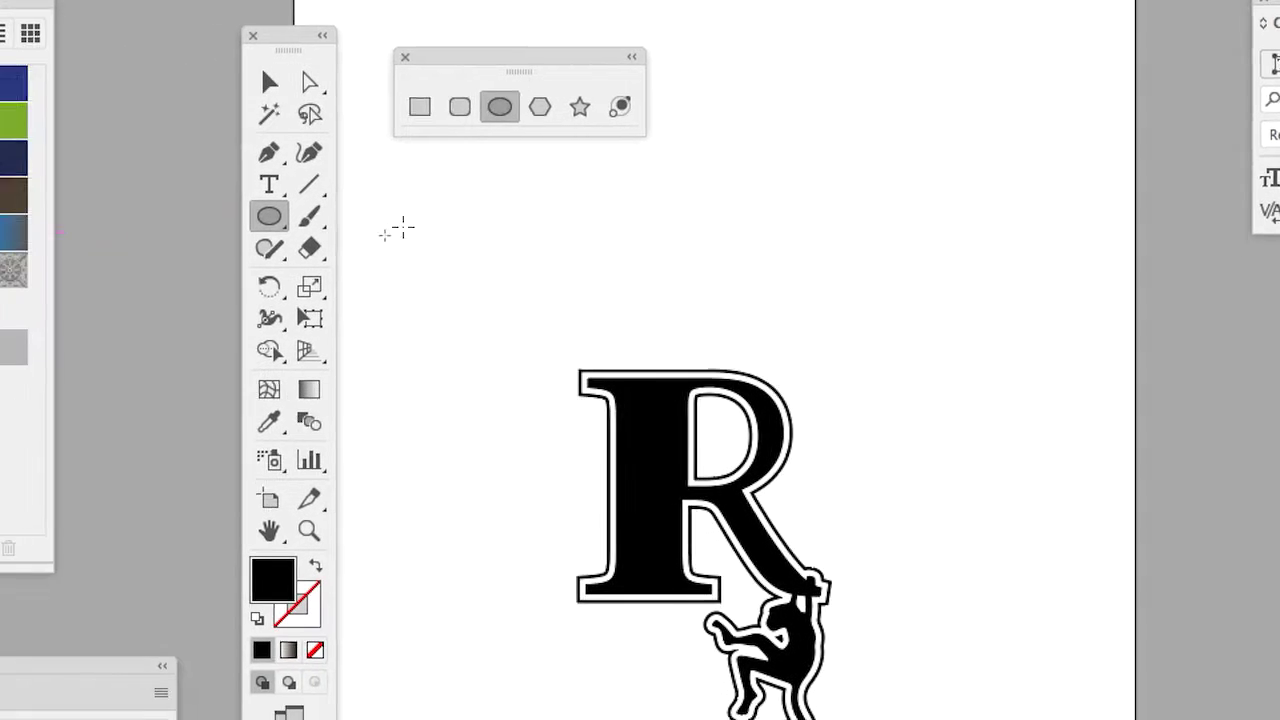
left_click_drag(384, 232, 468, 316)
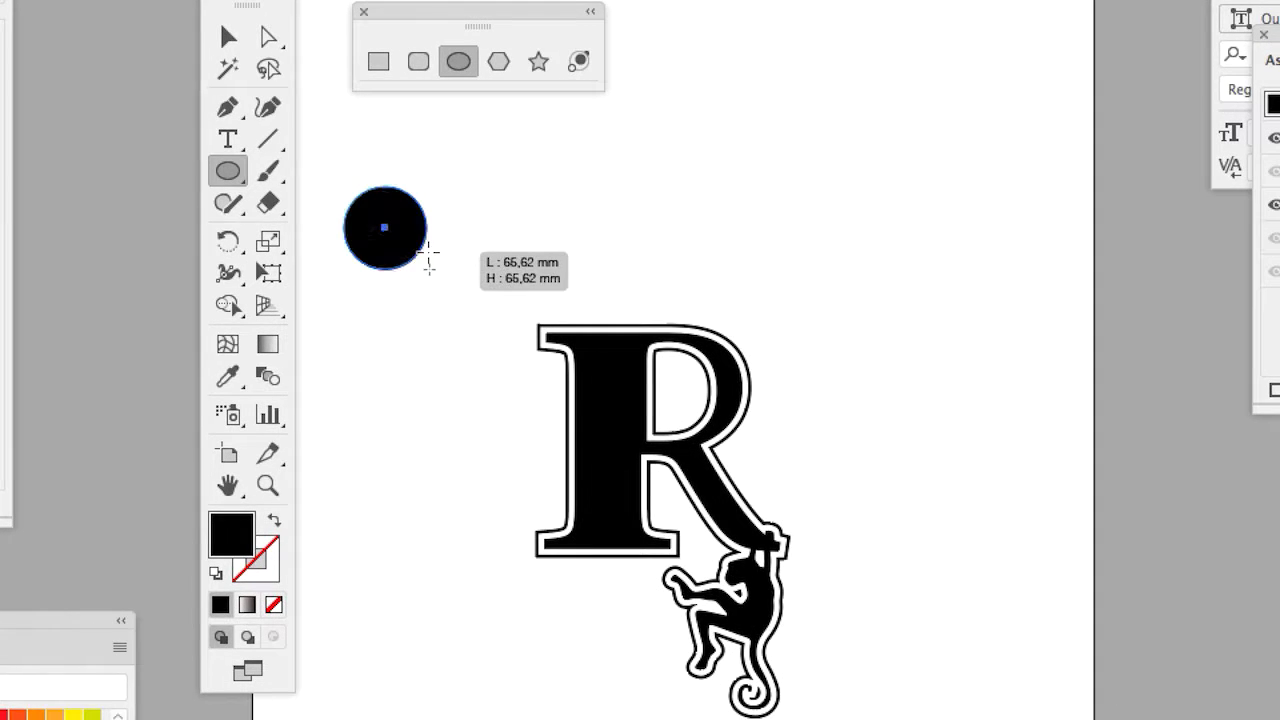
left_click_drag(428, 258, 428, 258)
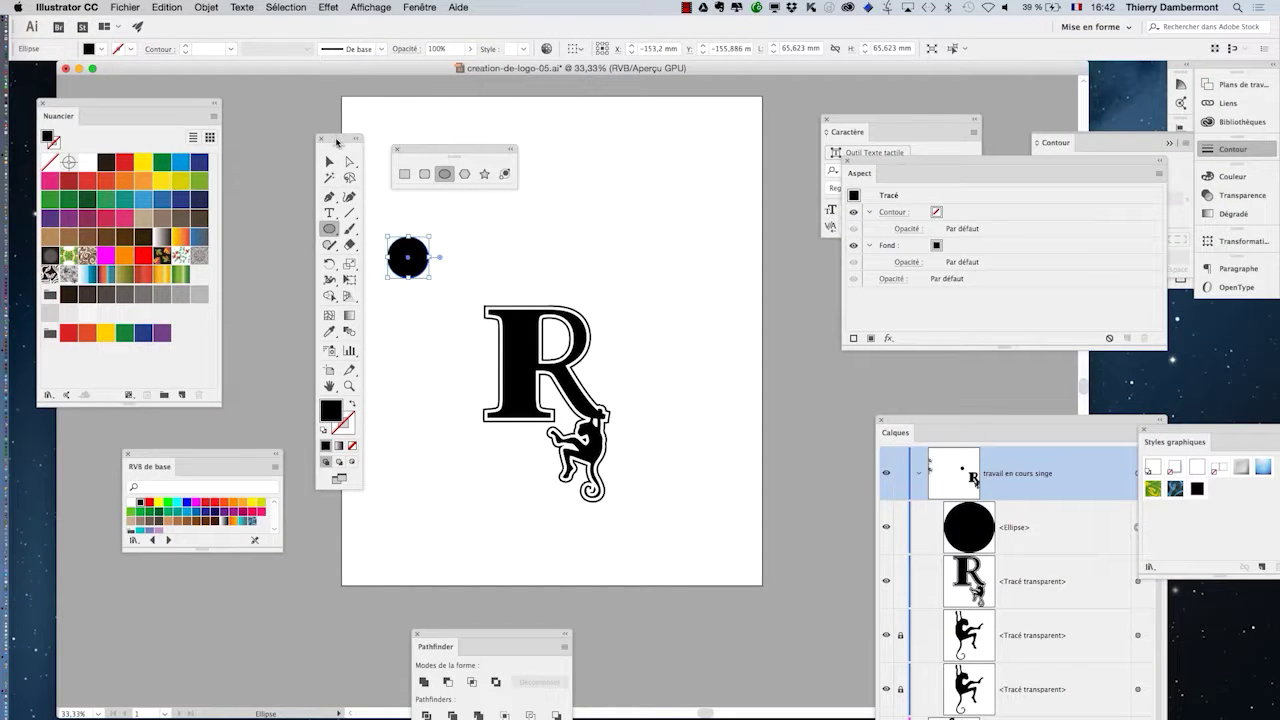
- Scale the black circle down proportionally to about 46 mm in diameter with Free Transform
left_click_drag(337, 142, 296, 122)
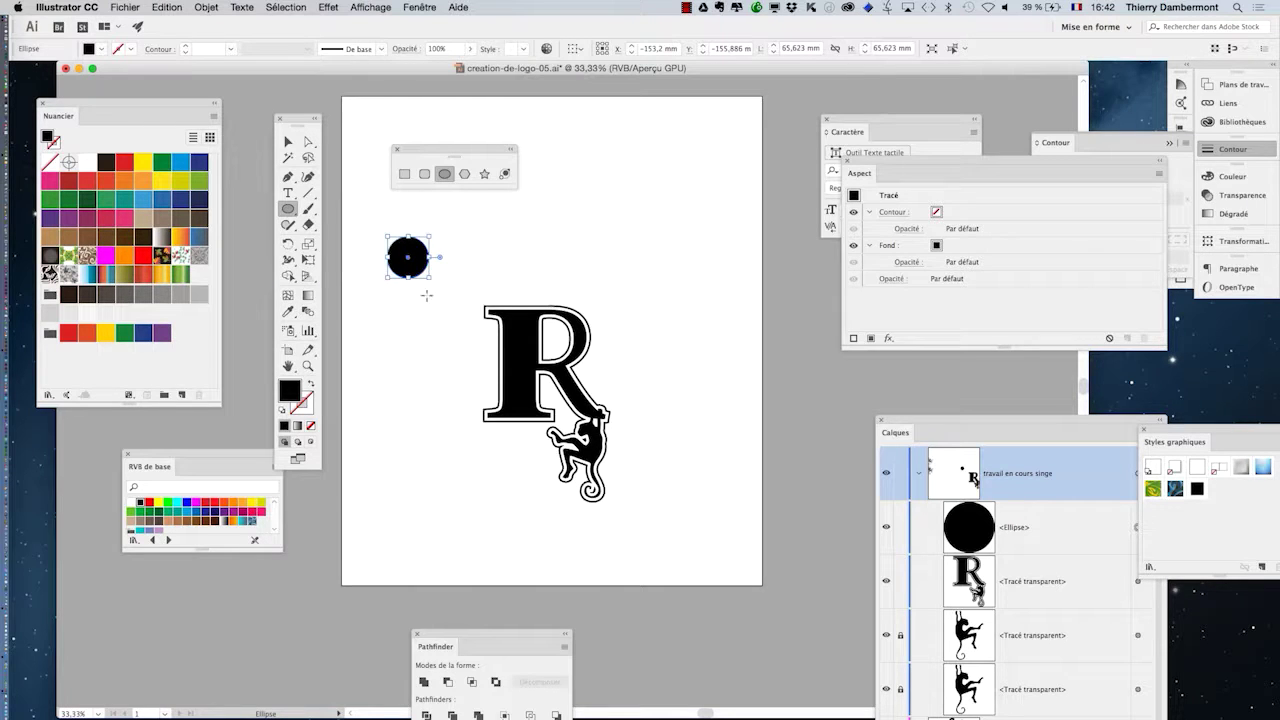
left_click(308, 259)
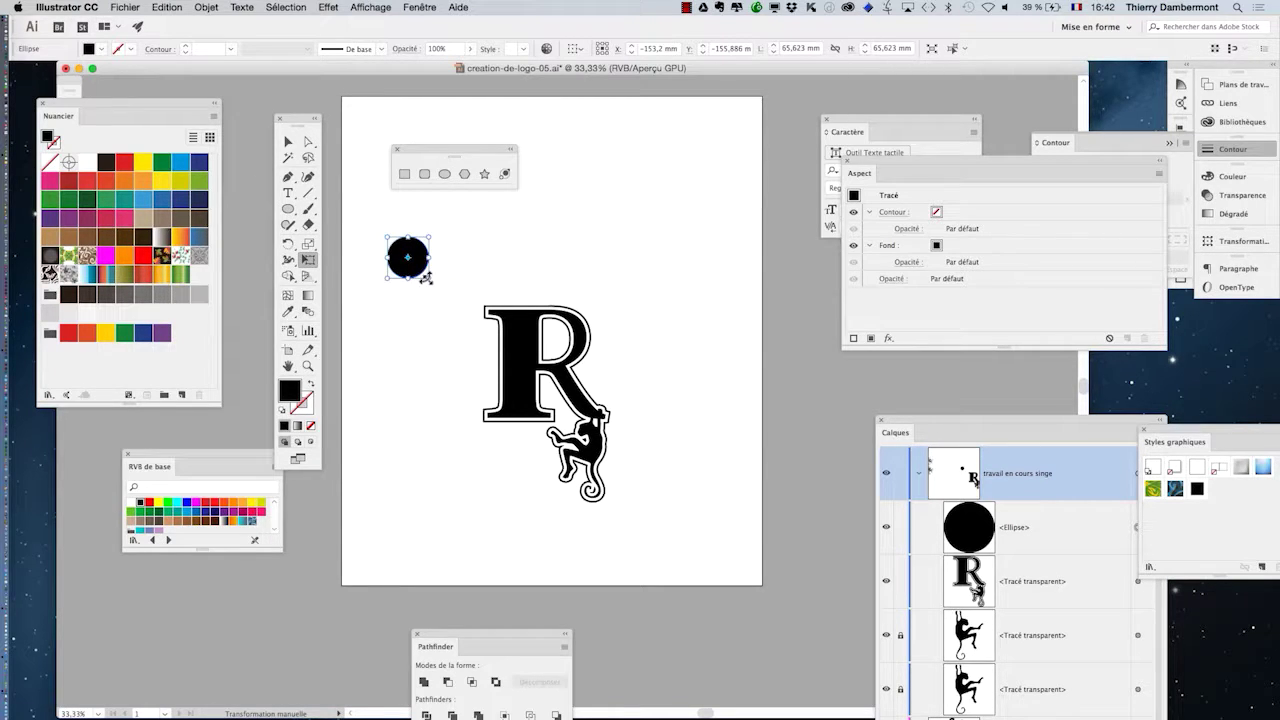
mouse_move(428, 277)
left_mouse_down()
mouse_move(410, 252)
mouse_move(450, 302)
mouse_move(638, 448)
mouse_move(638, 486)
mouse_move(552, 421)
mouse_move(505, 340)
mouse_move(462, 292)
mouse_move(432, 281)
left_mouse_up()
scroll(414, 308, "up", 1)
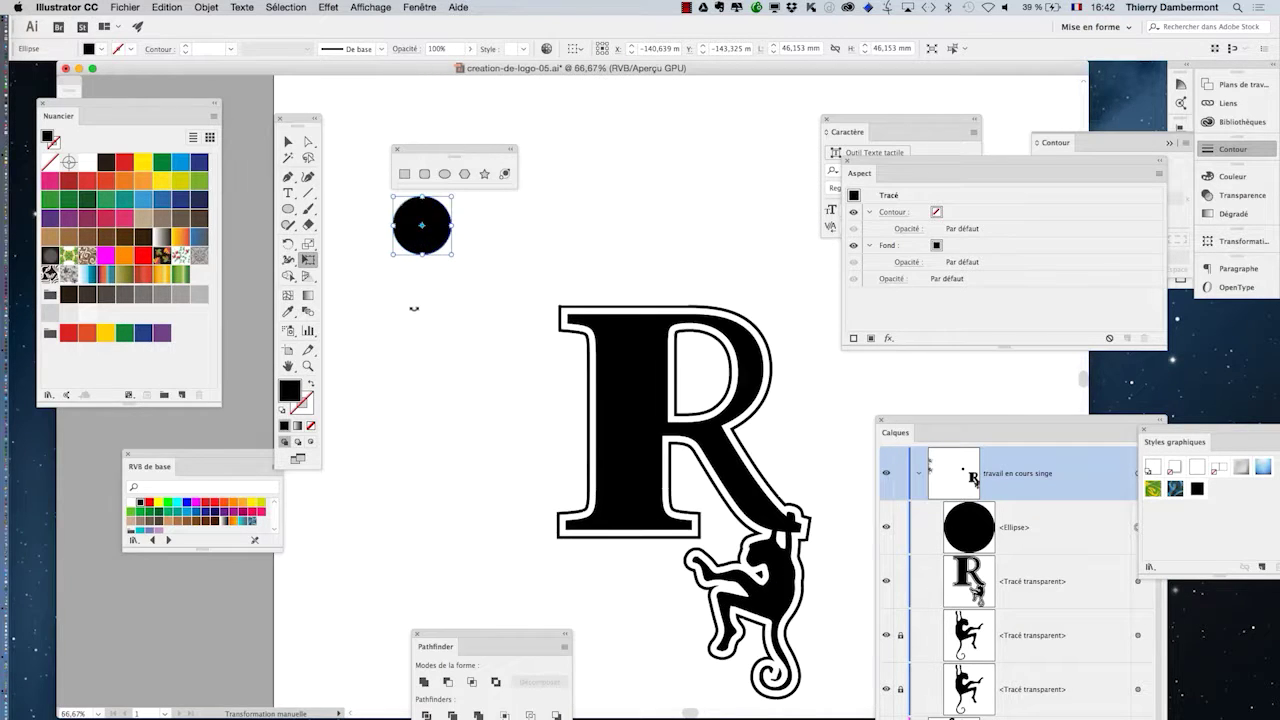
- Move the floating shape palette away from the black circle to free the space around it, and pick the Ellipse tool
left_click_drag(436, 150, 638, 126)
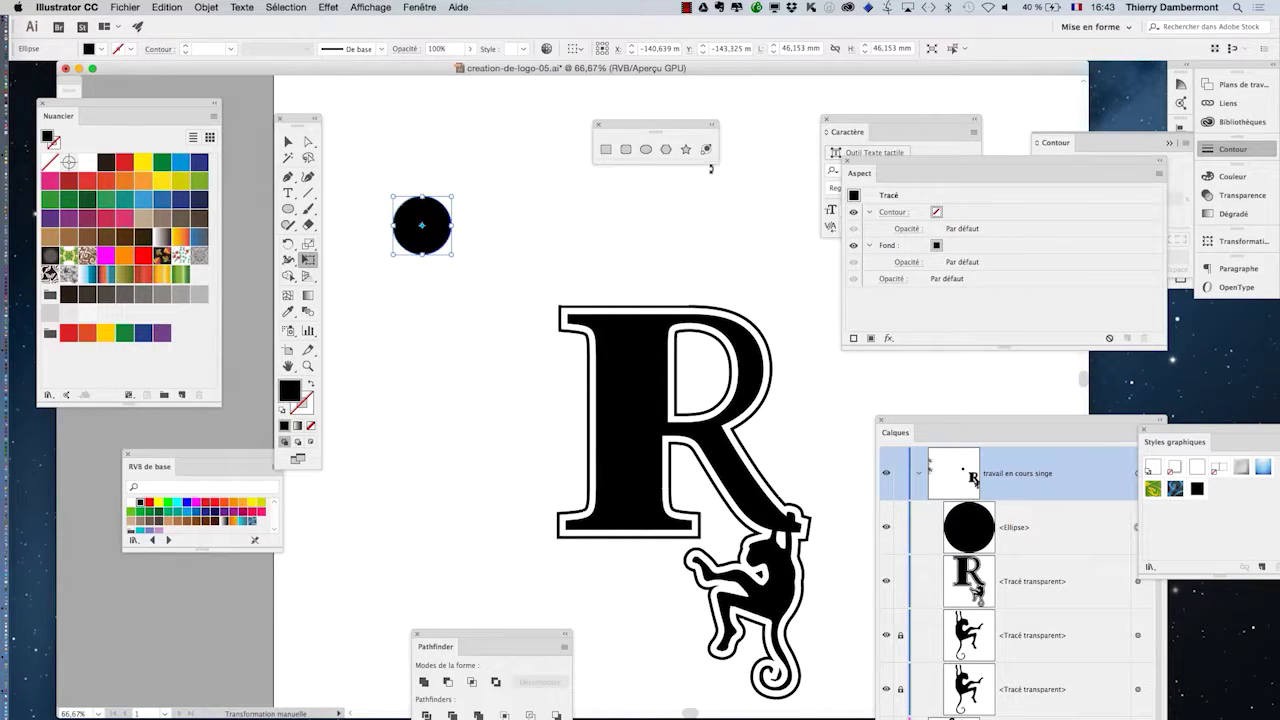
left_click(646, 149)
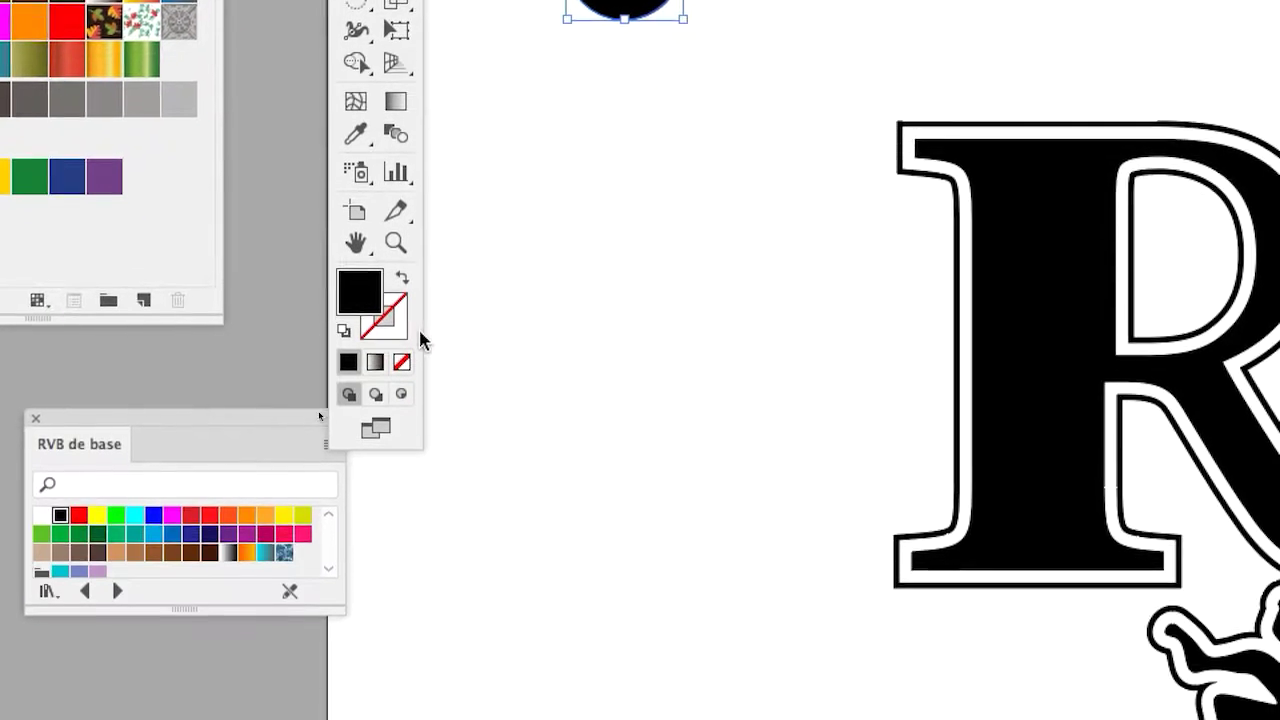
left_click(392, 322)
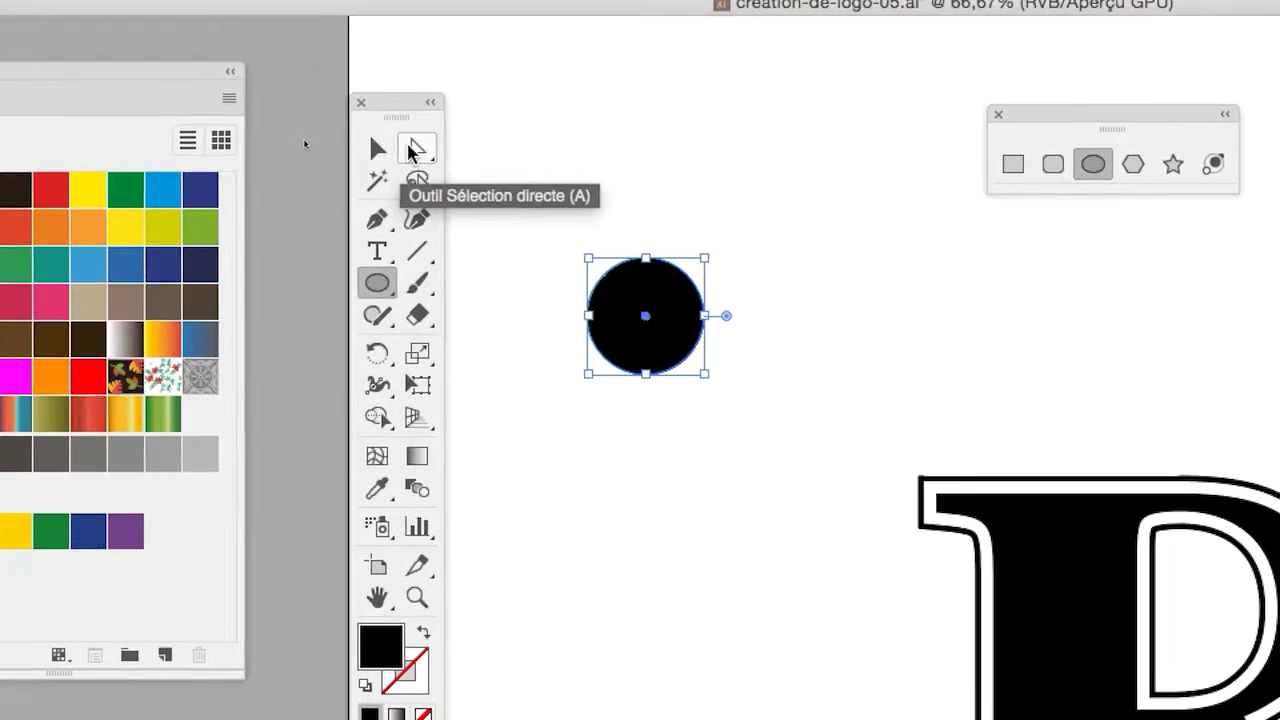
- Pull the circle's bottom anchor point straight down by about 141 mm with Direct Selection, forming a long tapered drop
left_click(428, 95)
left_click(557, 230)
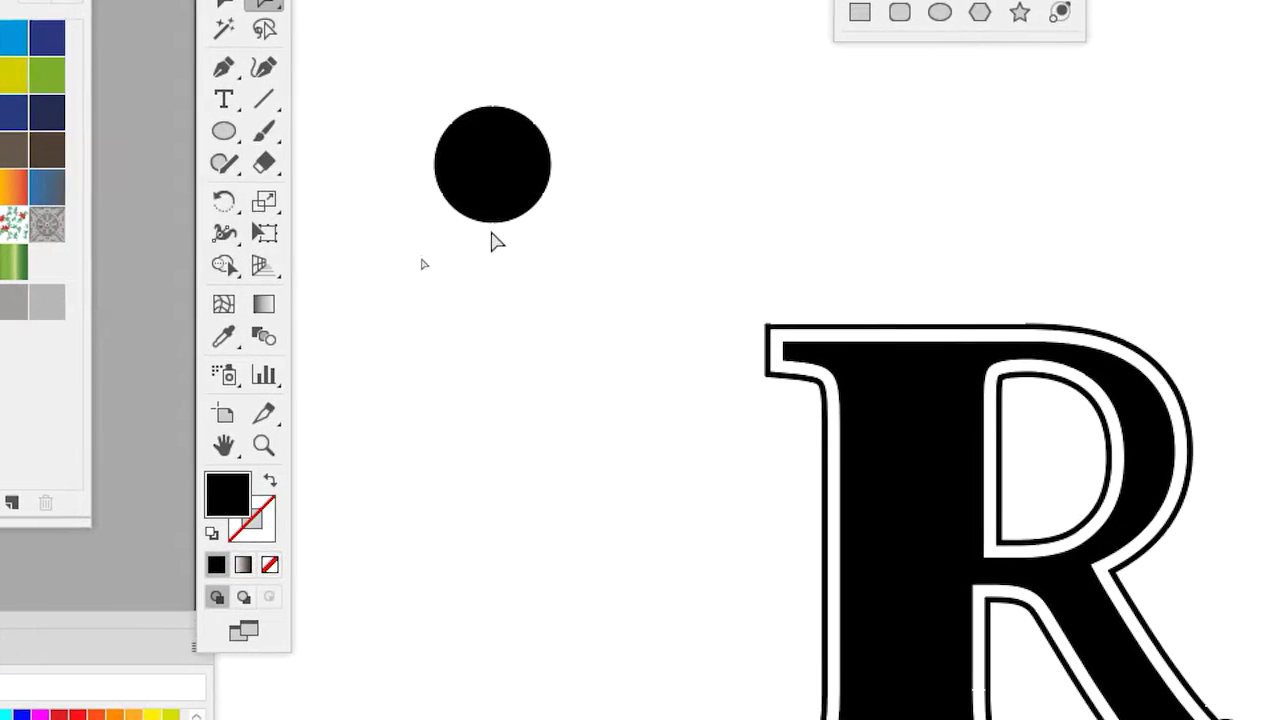
left_click(557, 293)
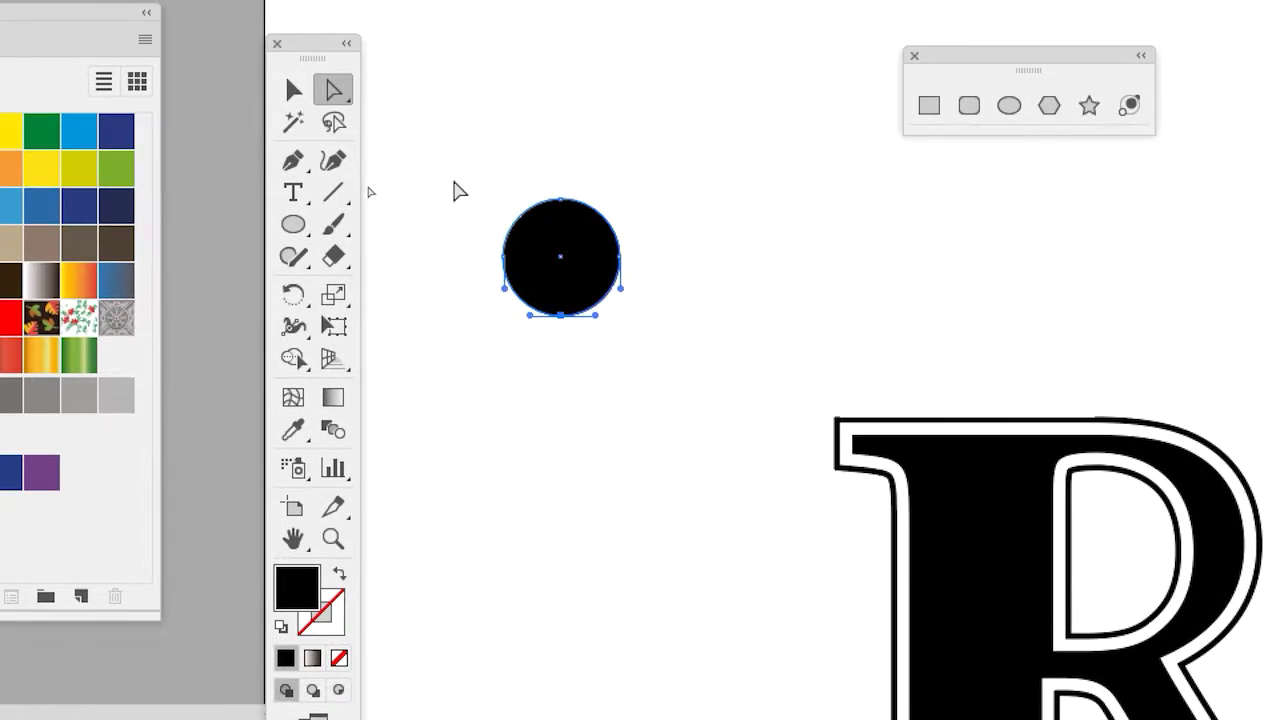
left_click(385, 100)
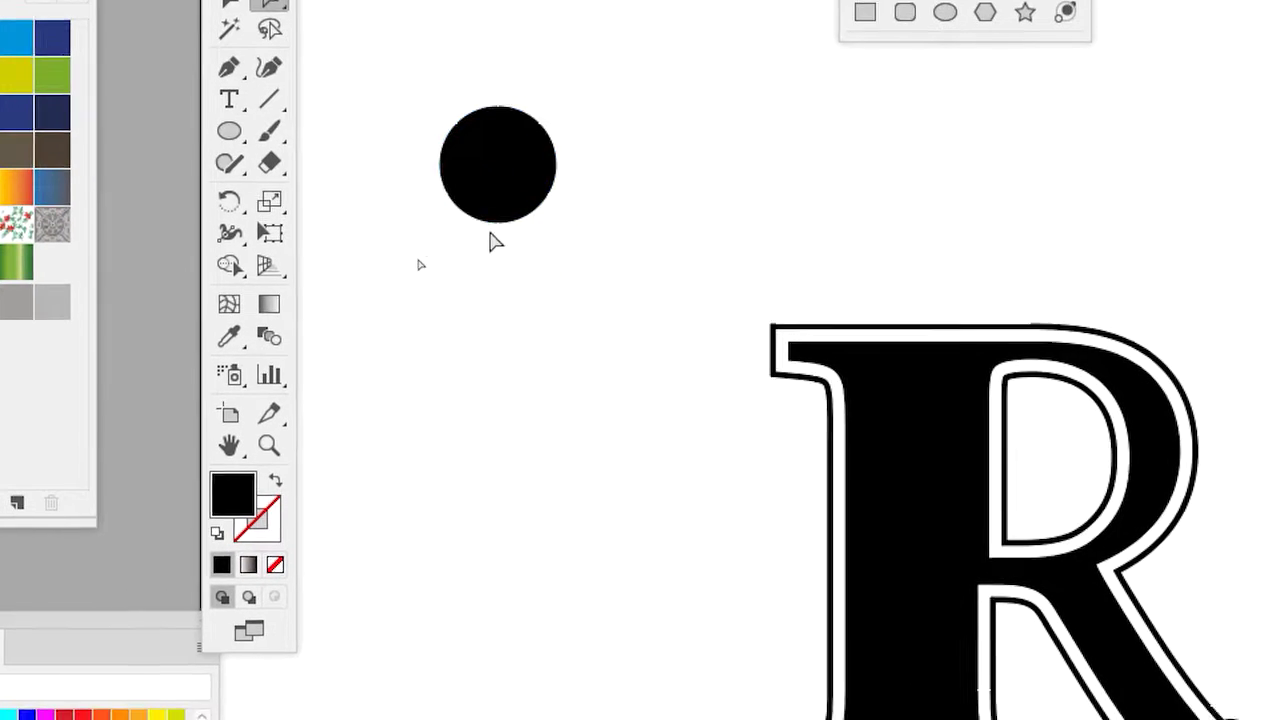
left_click(562, 316)
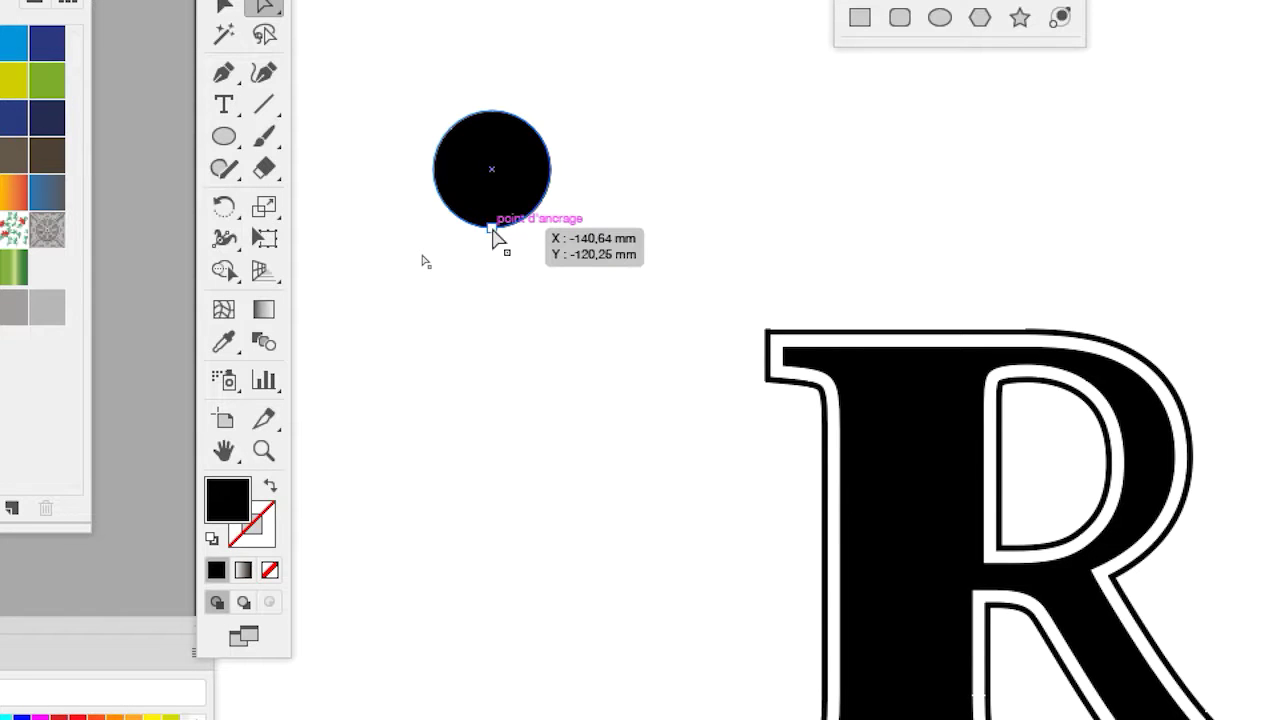
left_click(492, 229)
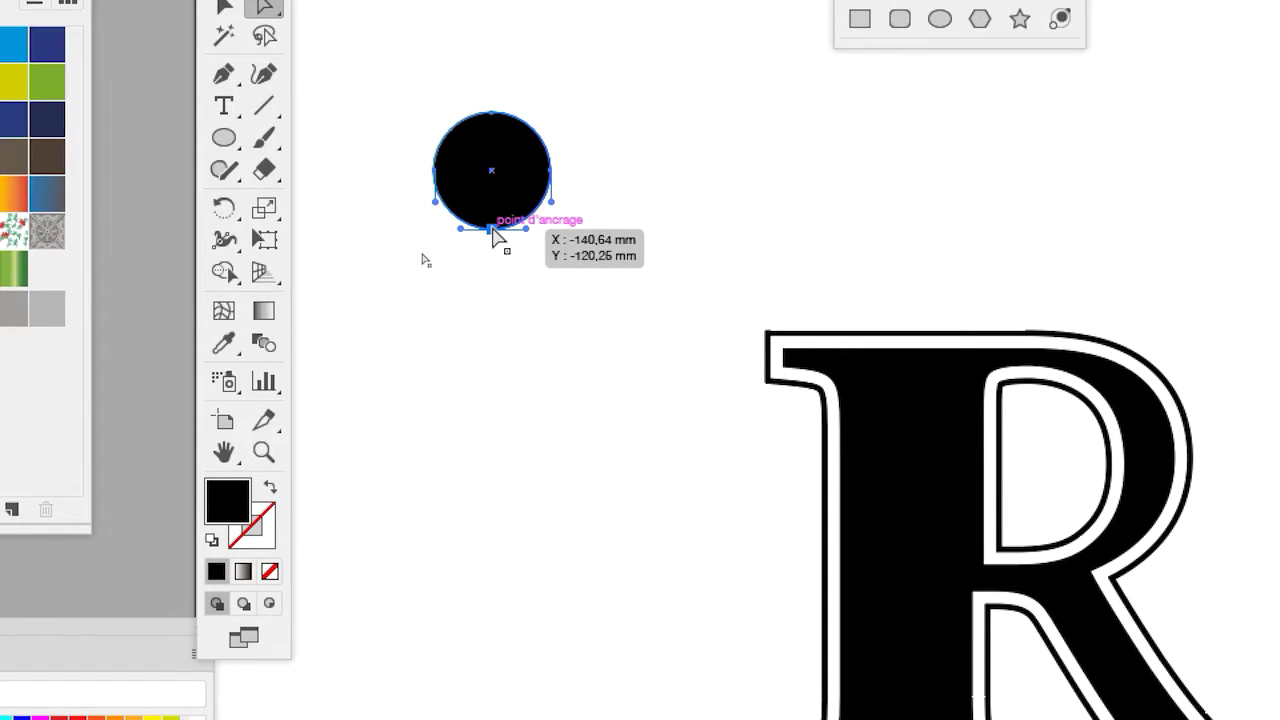
left_click_drag(492, 230, 491, 370)
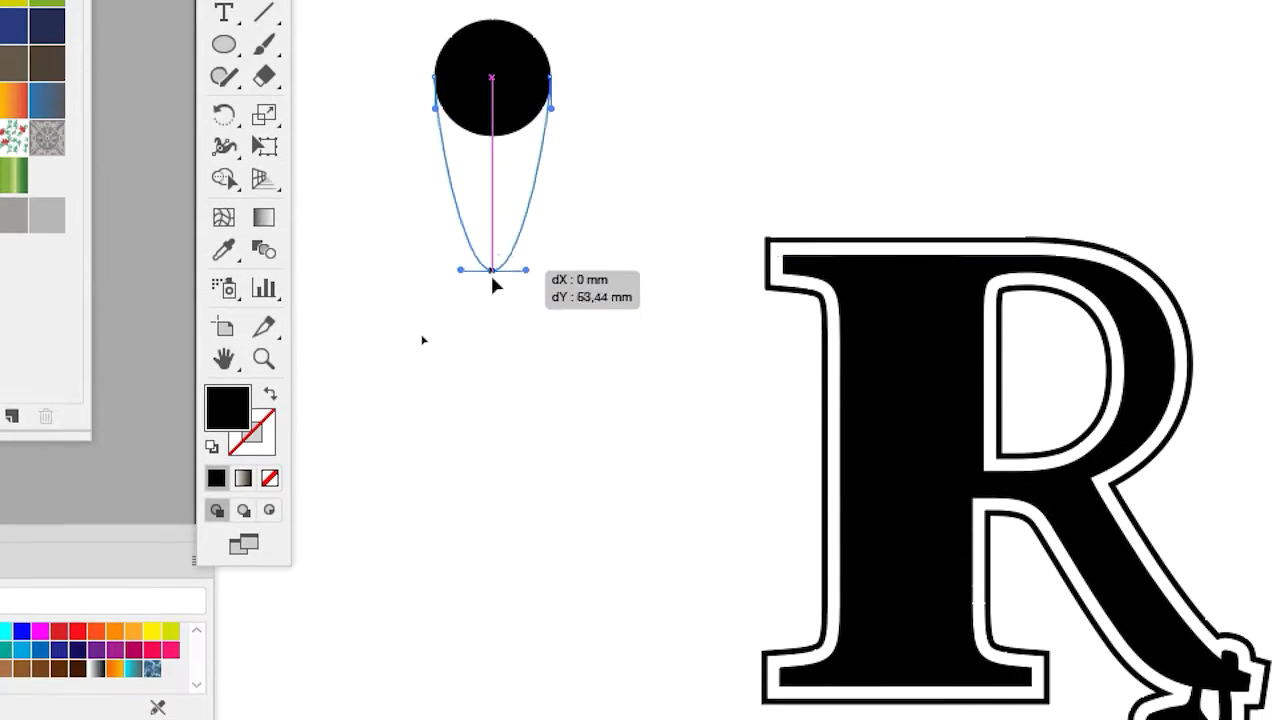
left_click_drag(492, 285, 491, 505)
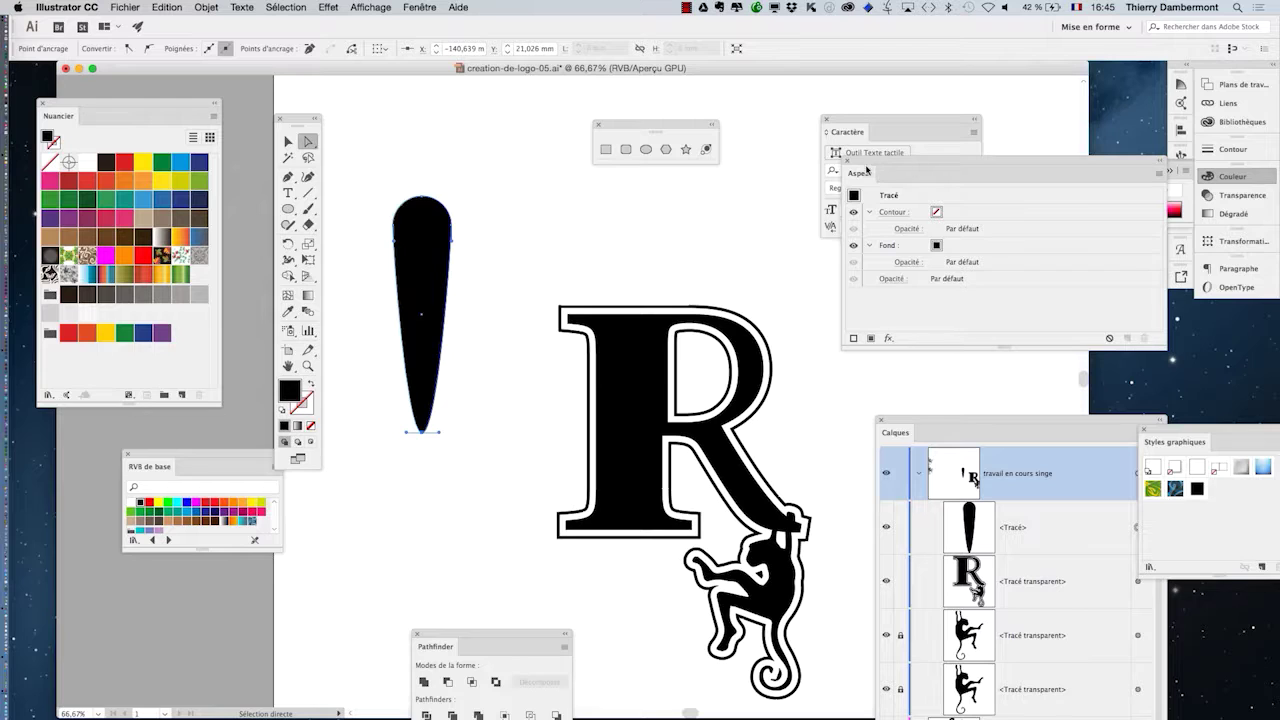
- Clear the area above the R by moving the Appearance and Character panels, the toolbox and the shape palette, and choose the Pen tool
left_click_drag(866, 170, 163, 600)
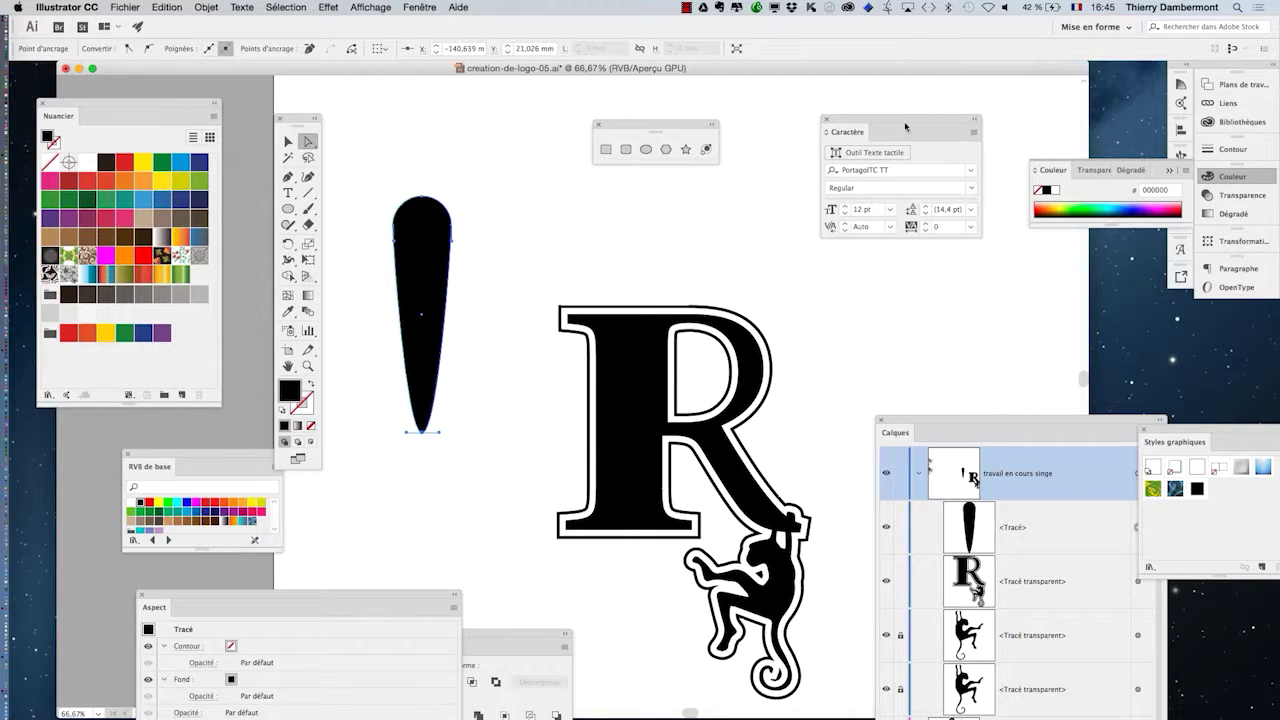
left_click_drag(905, 127, 1068, 295)
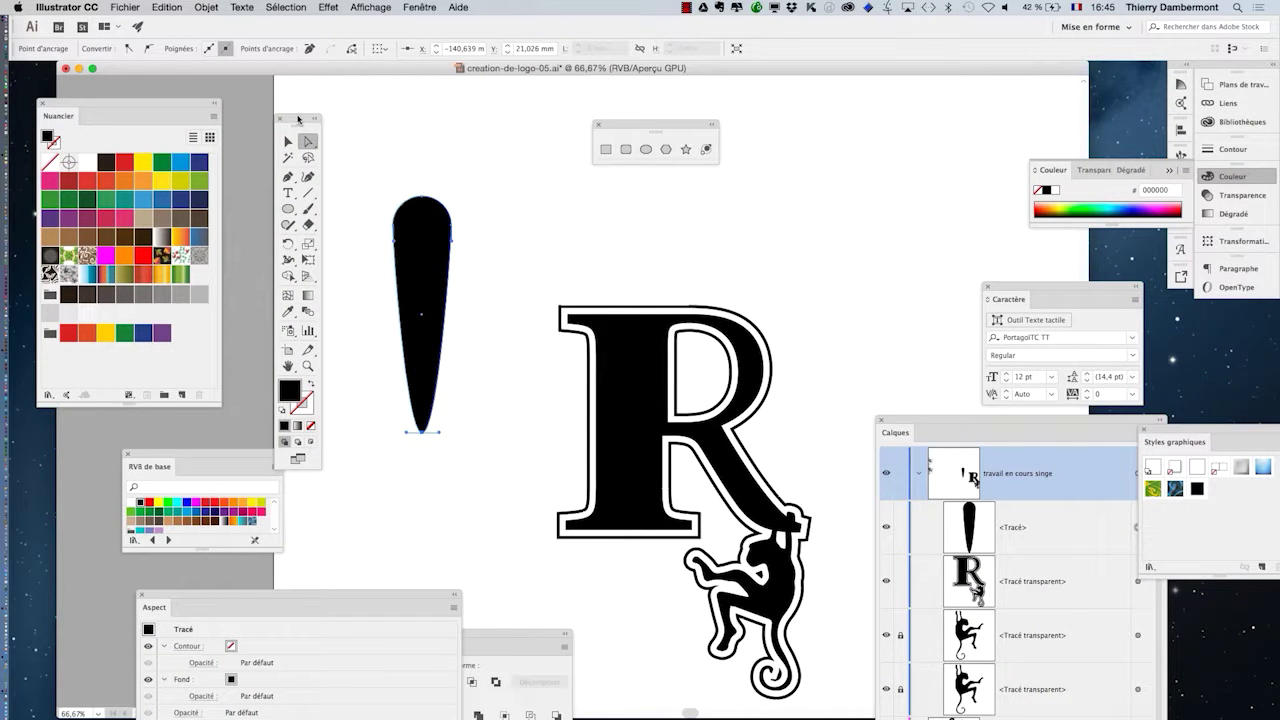
left_click_drag(297, 119, 270, 89)
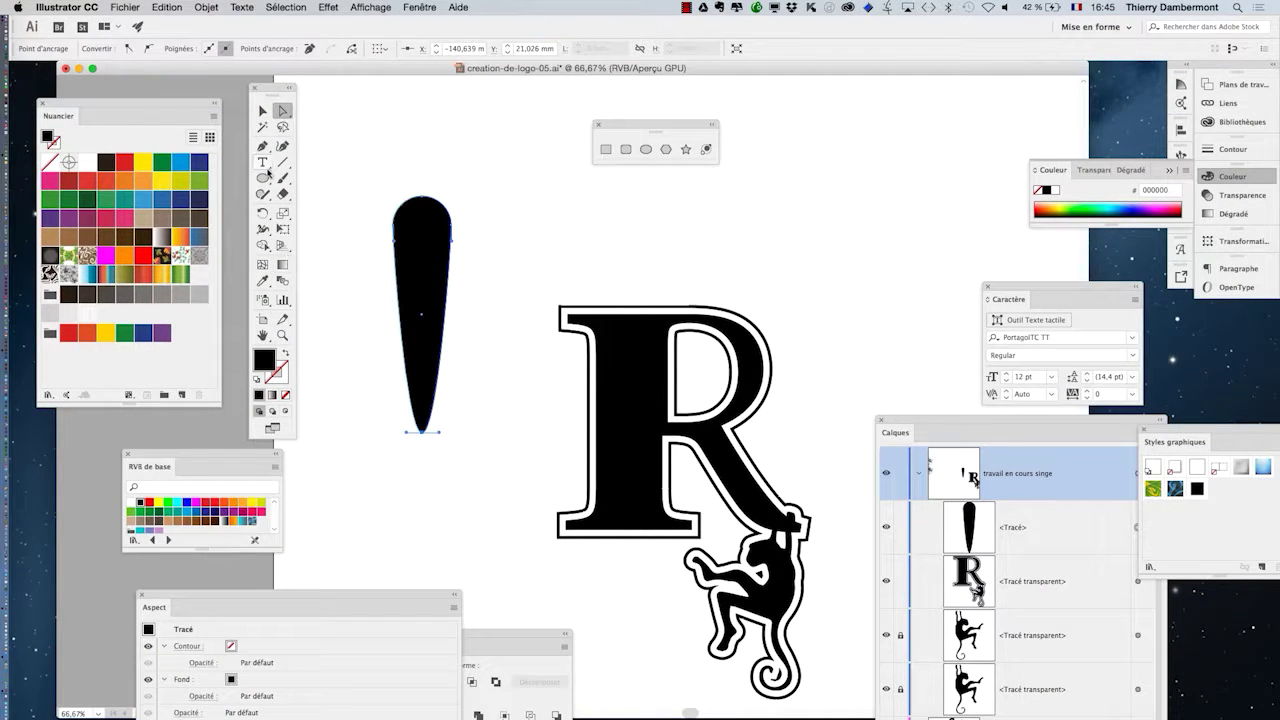
left_click(262, 147)
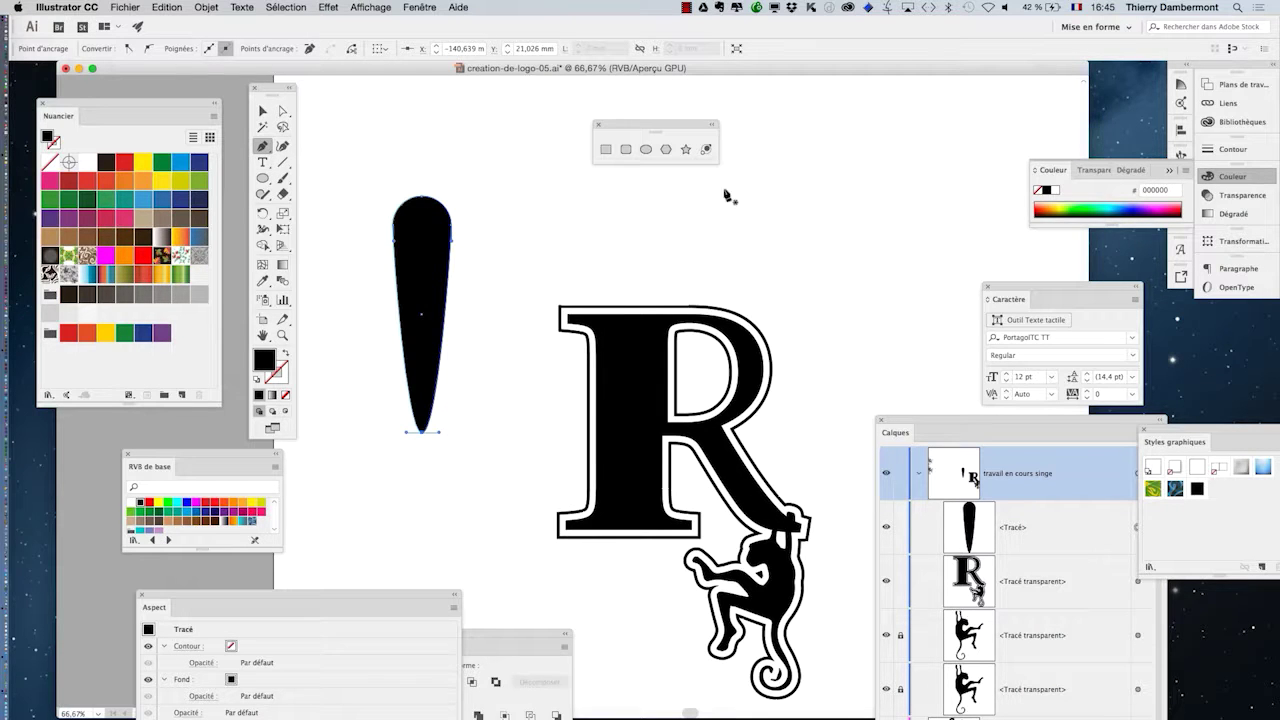
left_click_drag(683, 127, 503, 484)
- Start a curved five-pointed star above the R with the Pen tool, drawing its top point, right point and the notches beside them
scroll(593, 407, "up", 3)
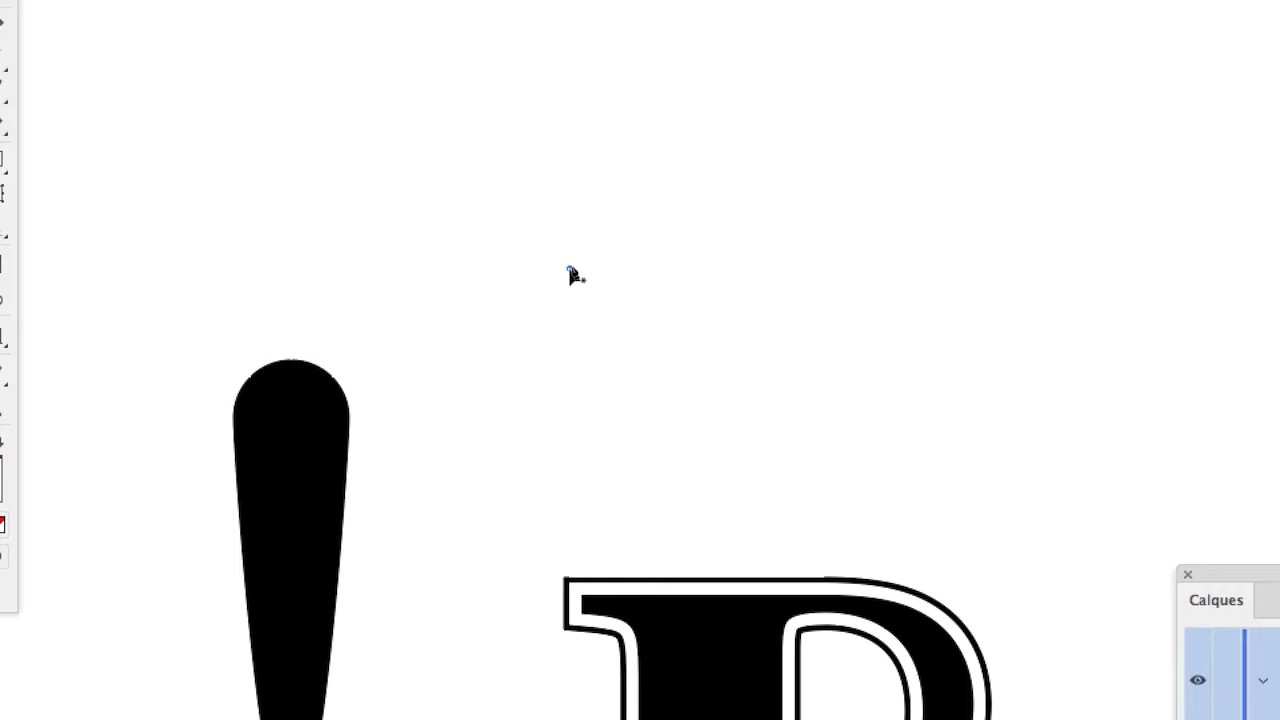
left_click_drag(575, 268, 708, 89)
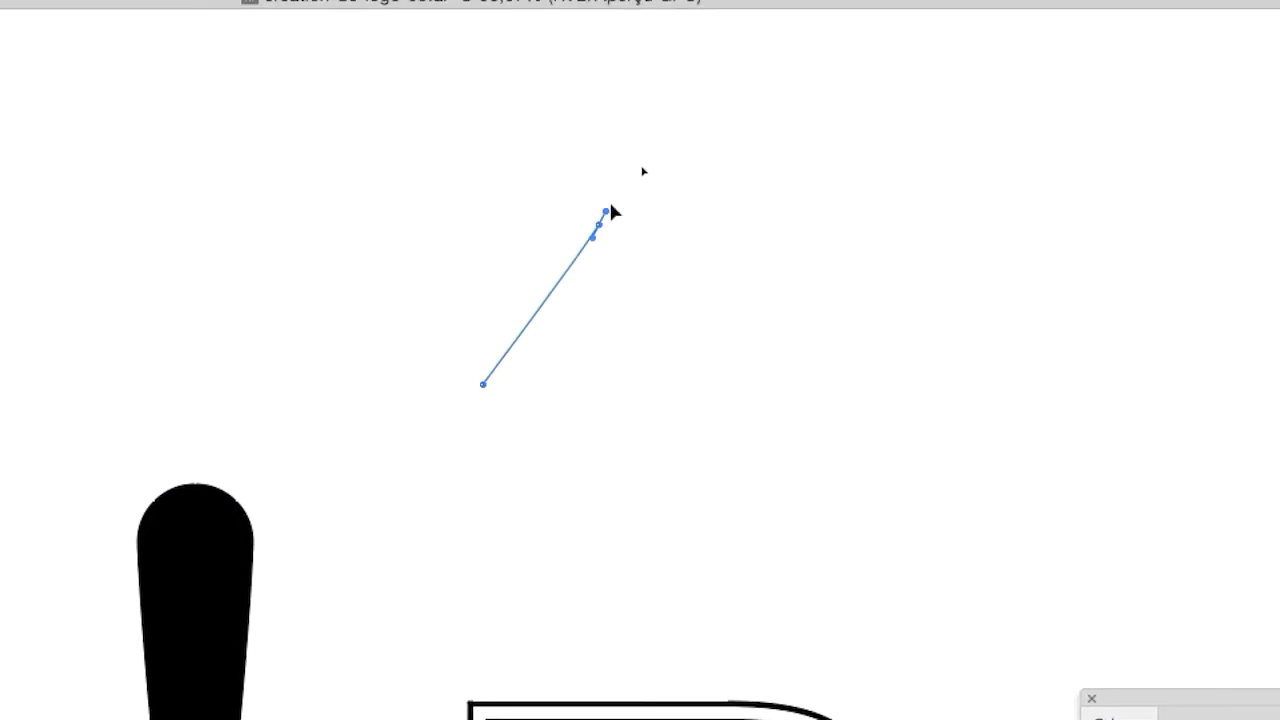
left_click_drag(612, 212, 629, 446)
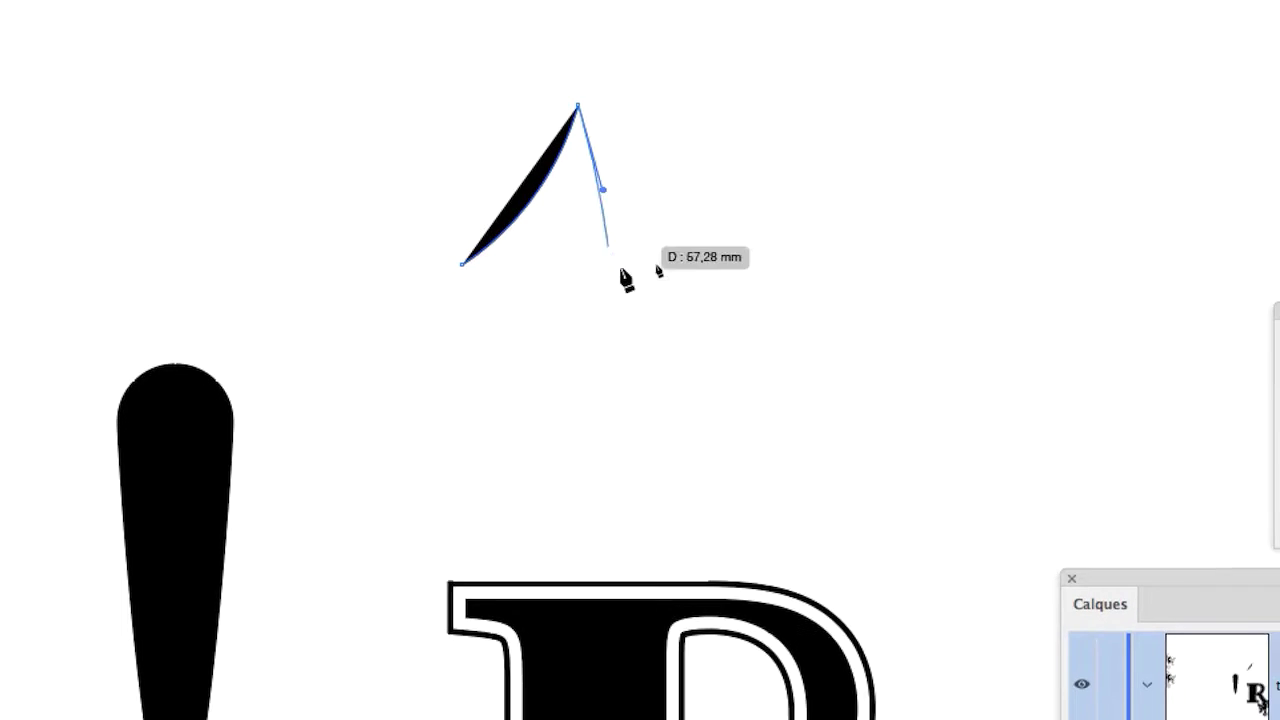
left_click_drag(625, 280, 638, 330)
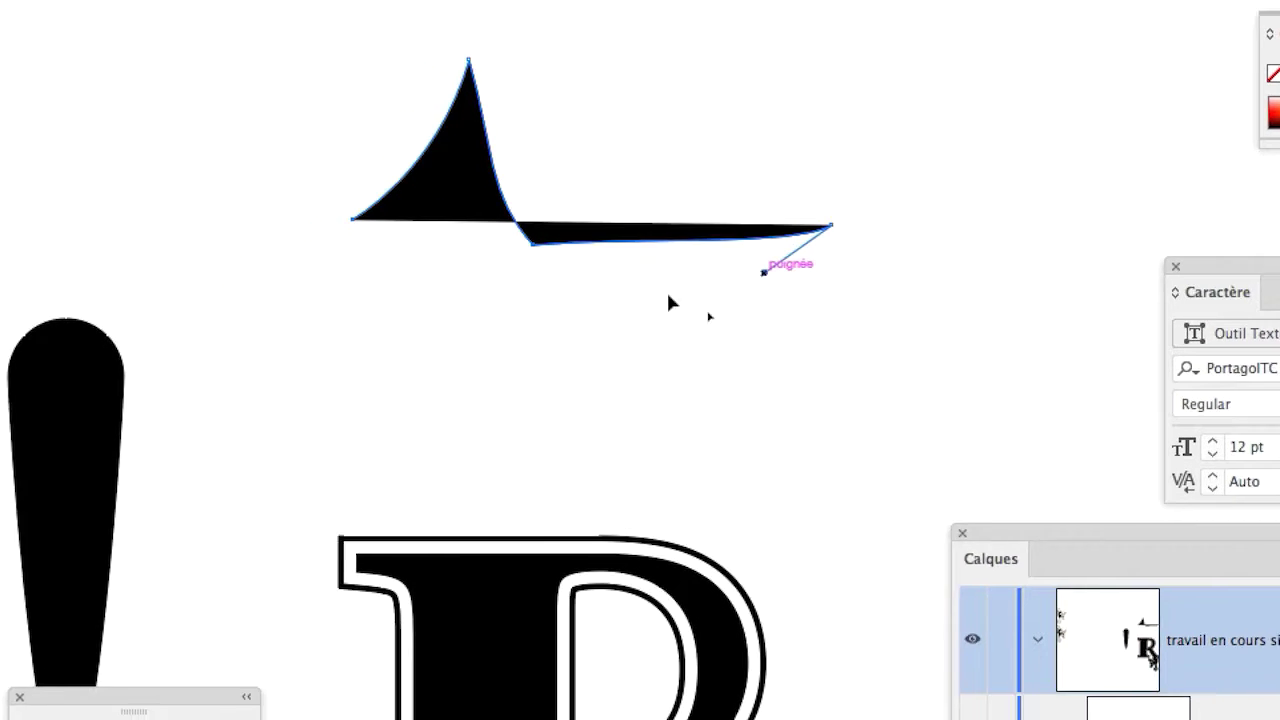
left_click_drag(552, 366, 522, 439)
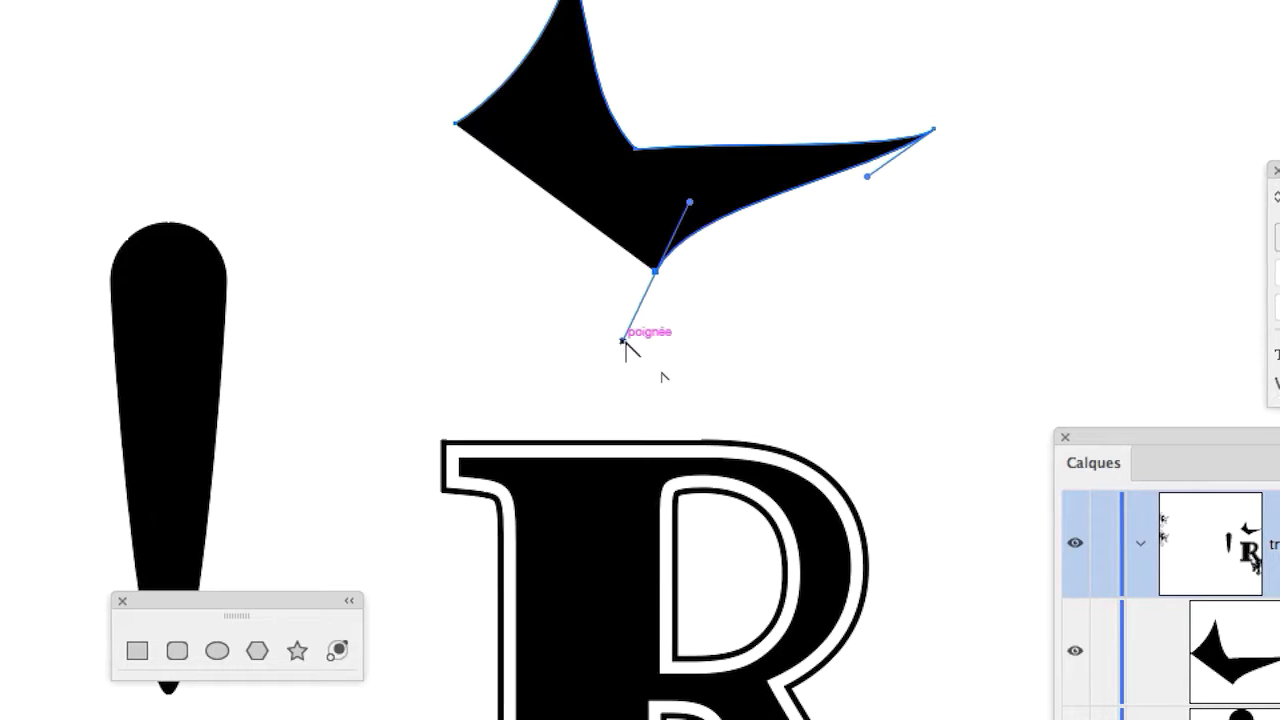
left_click_drag(626, 346, 740, 355)
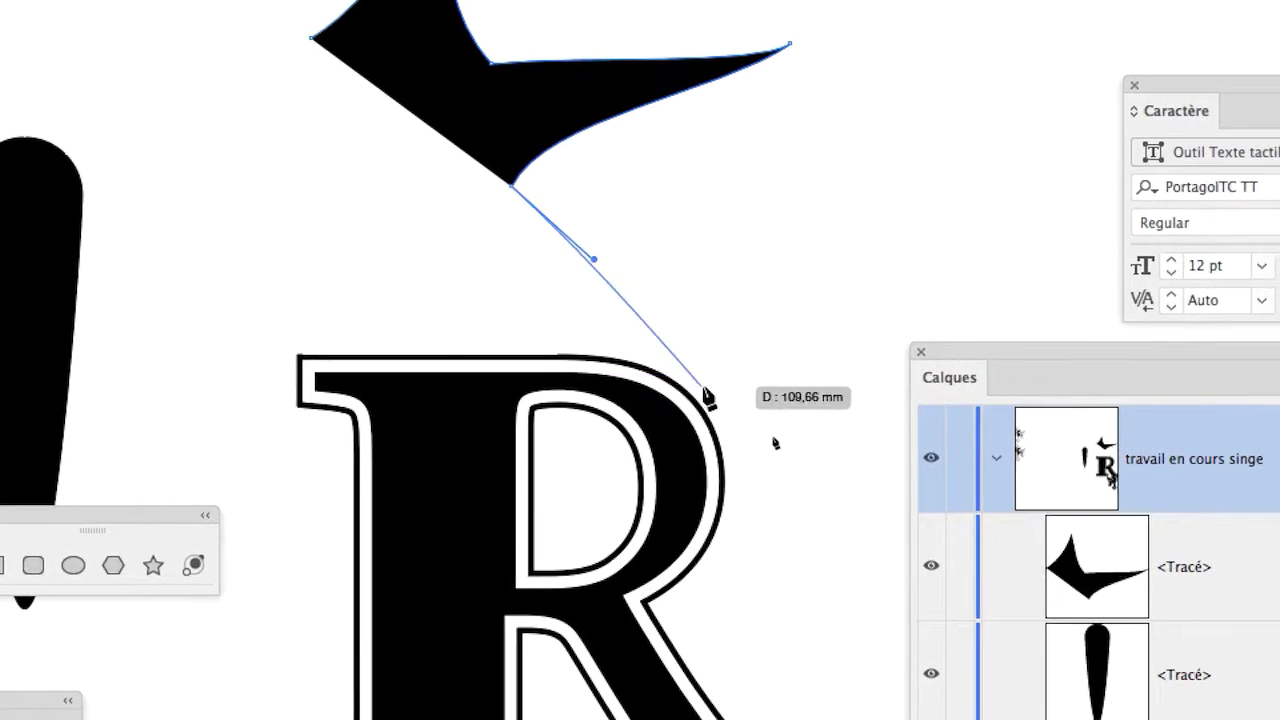
- Continue the star outline through its lower-right, lower-left and left points with curved sides, and close it at the starting anchor
left_click_drag(846, 474, 919, 497)
left_click_drag(658, 373, 498, 314)
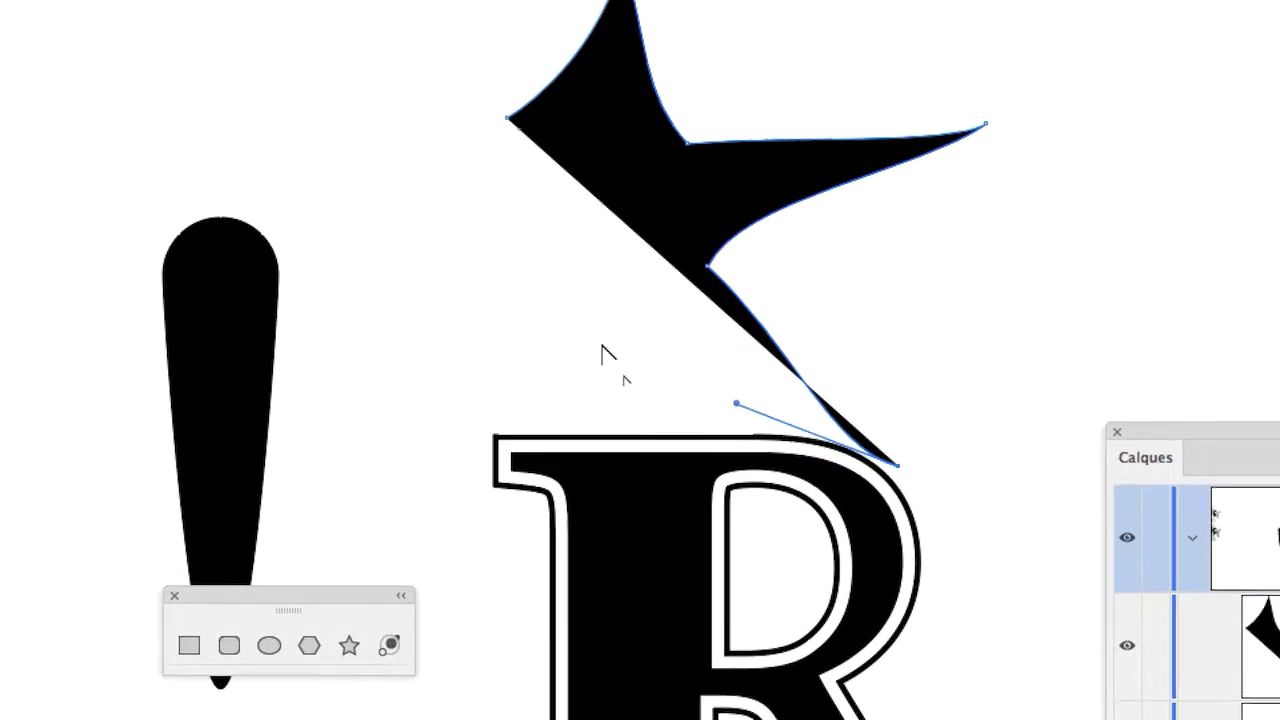
left_click_drag(603, 345, 572, 395)
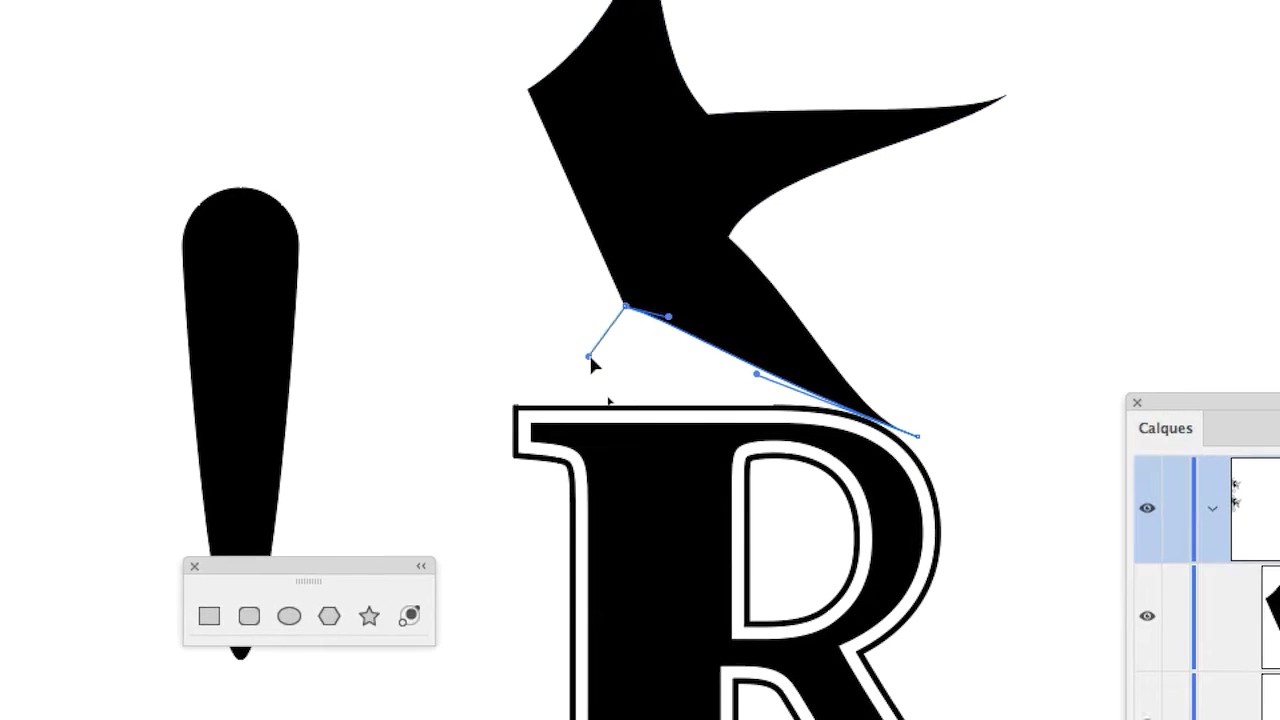
left_click_drag(485, 512, 481, 592)
left_click_drag(553, 445, 556, 241)
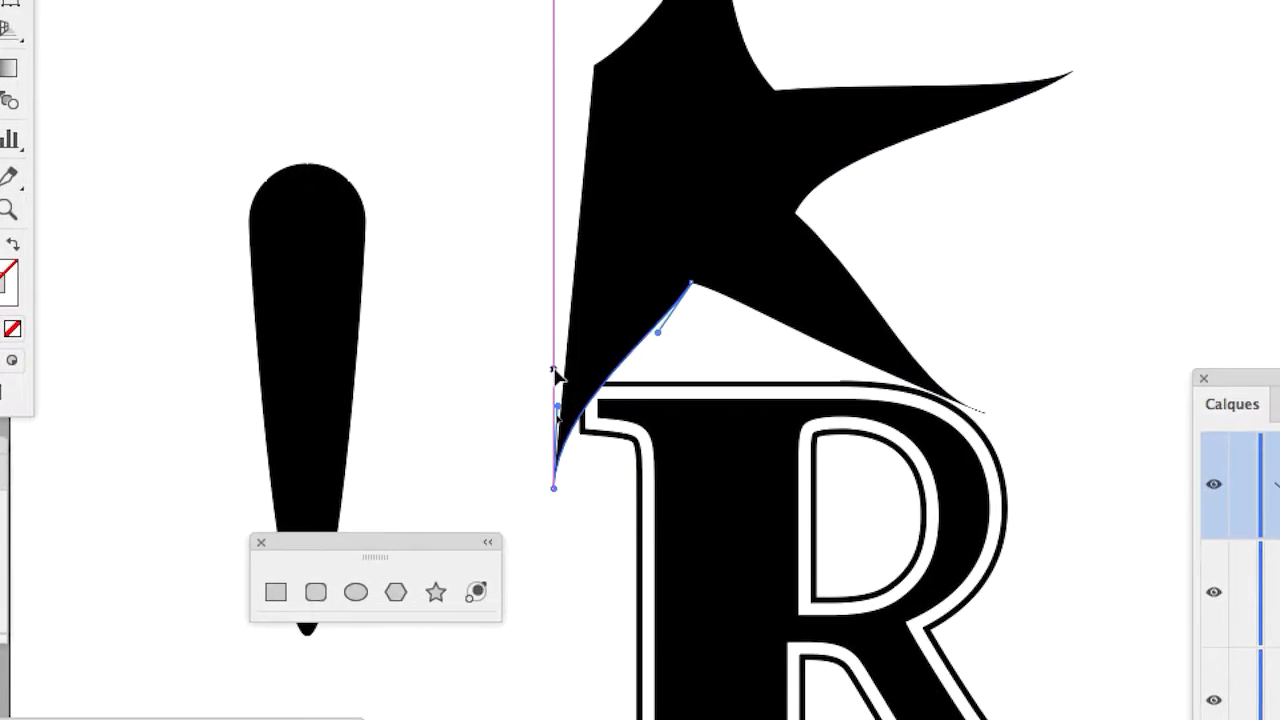
left_click_drag(432, 273, 334, 225)
left_click_drag(474, 290, 530, 312)
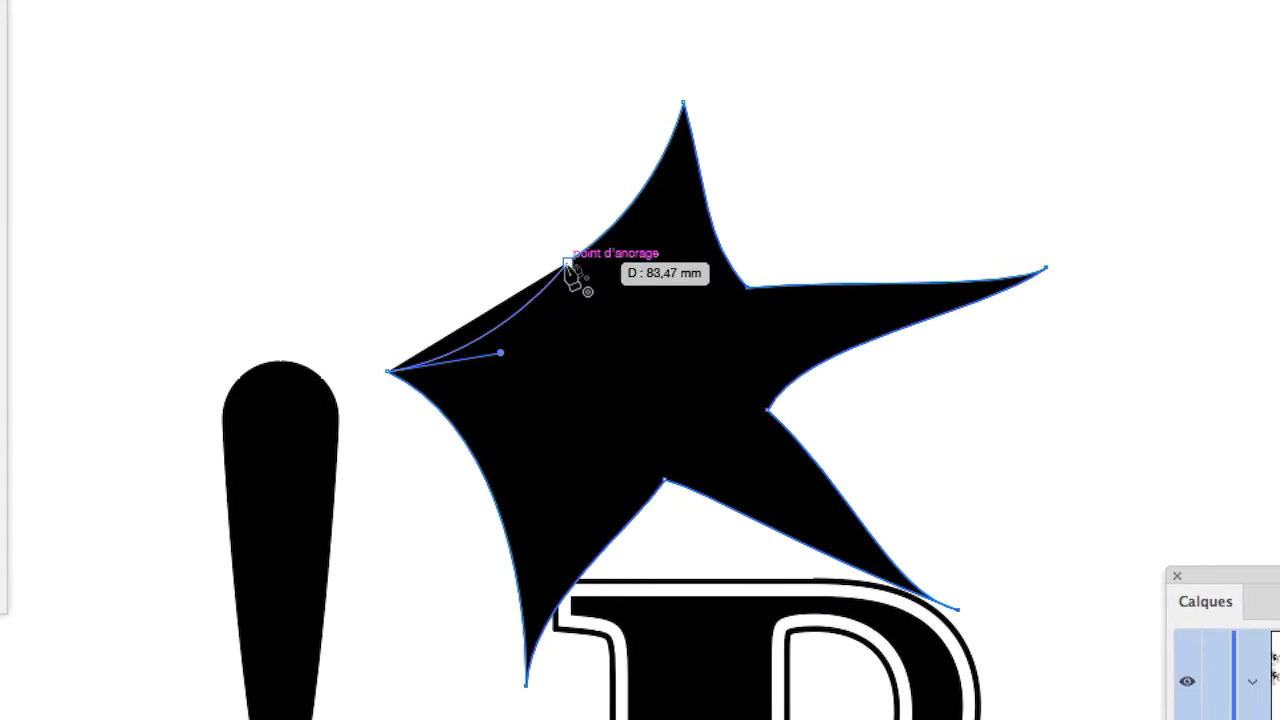
left_click_drag(567, 267, 577, 257)
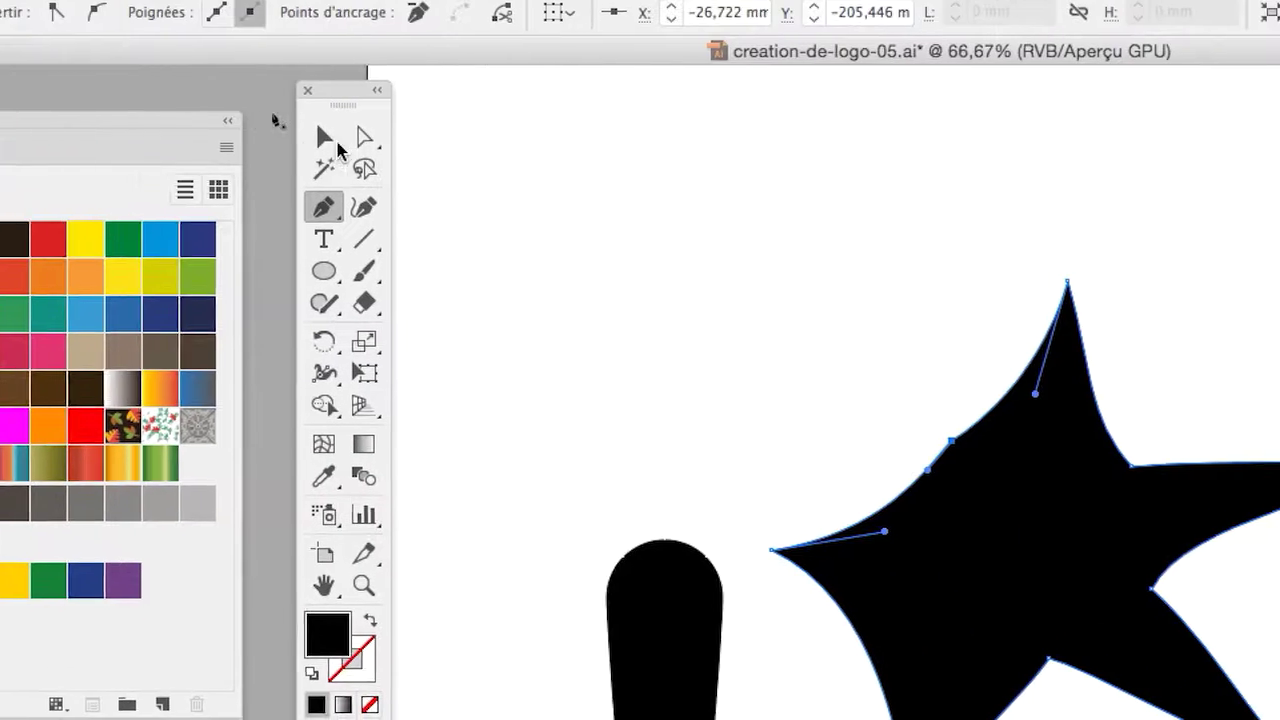
- Reshape the star's upper-left notch with Direct Selection so the curves toward its top and left points bend more smoothly
left_click(348, 145)
left_click(570, 269)
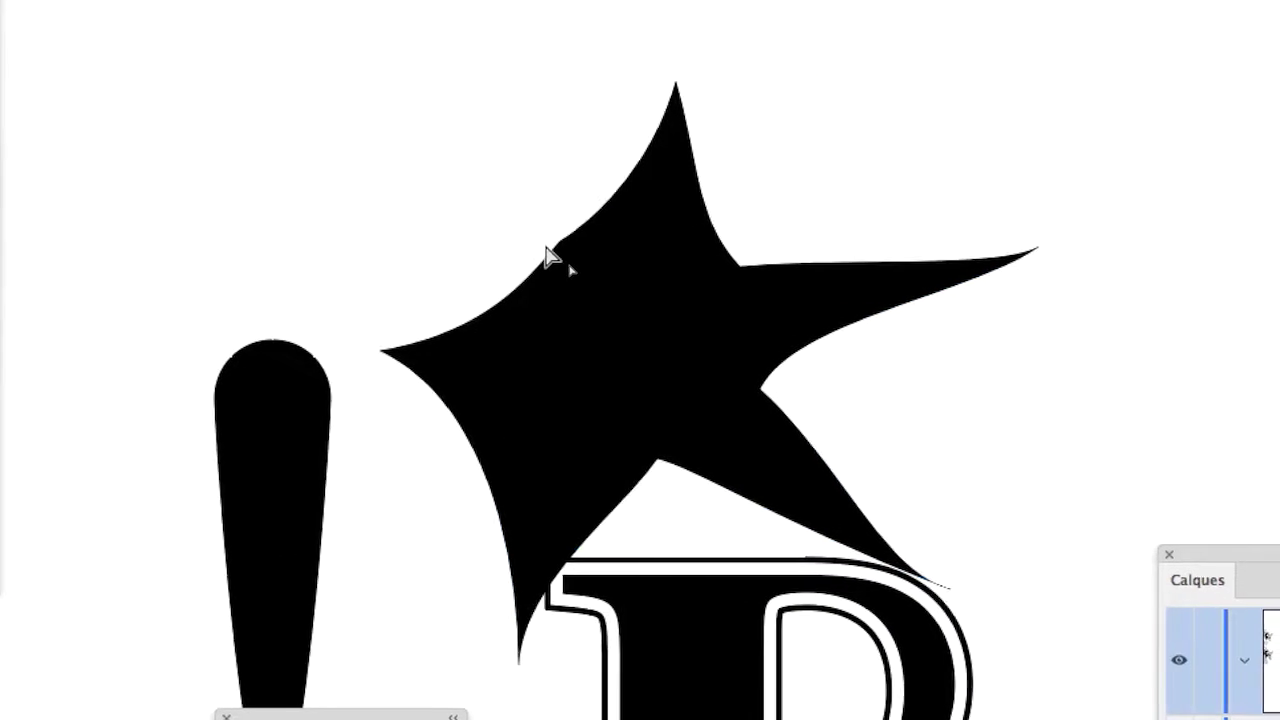
mouse_move(553, 250)
left_mouse_down()
mouse_move(563, 293)
mouse_move(540, 240)
left_mouse_up()
left_click(517, 212)
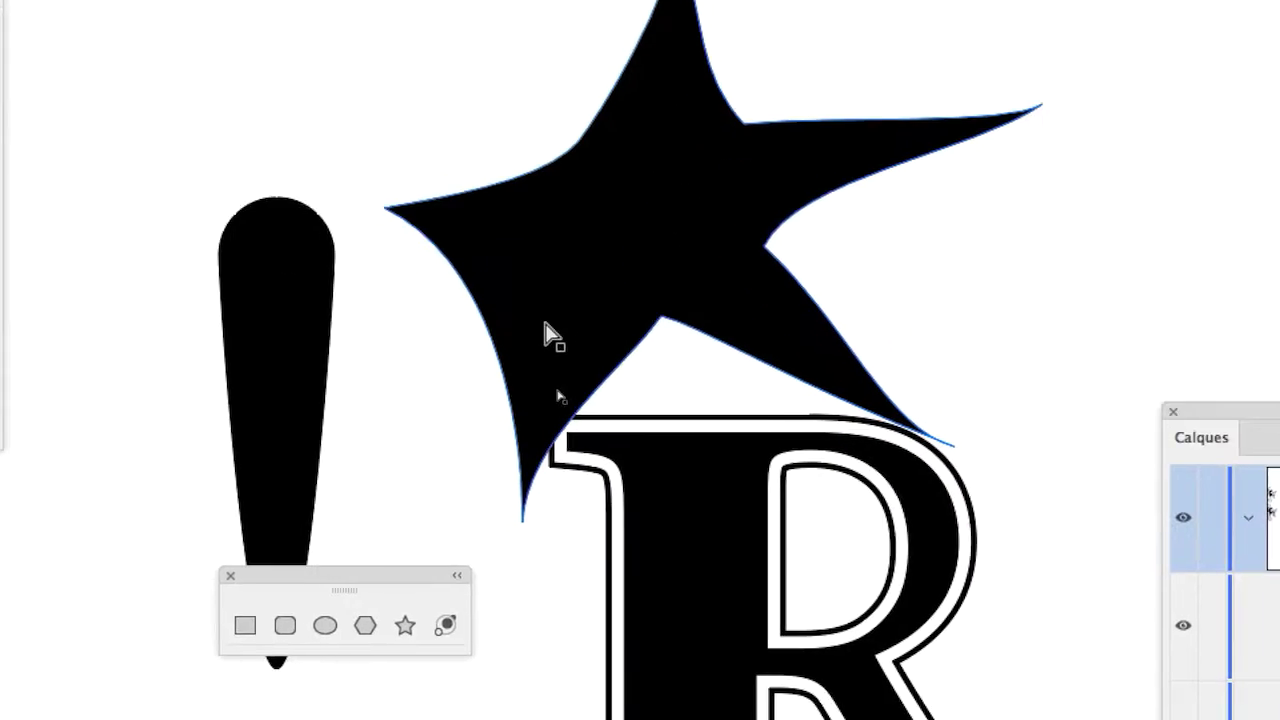
- Adjust the direction handles of the star's left, lower-left and lower-right arms to deepen the curves of their sides
left_click(533, 344)
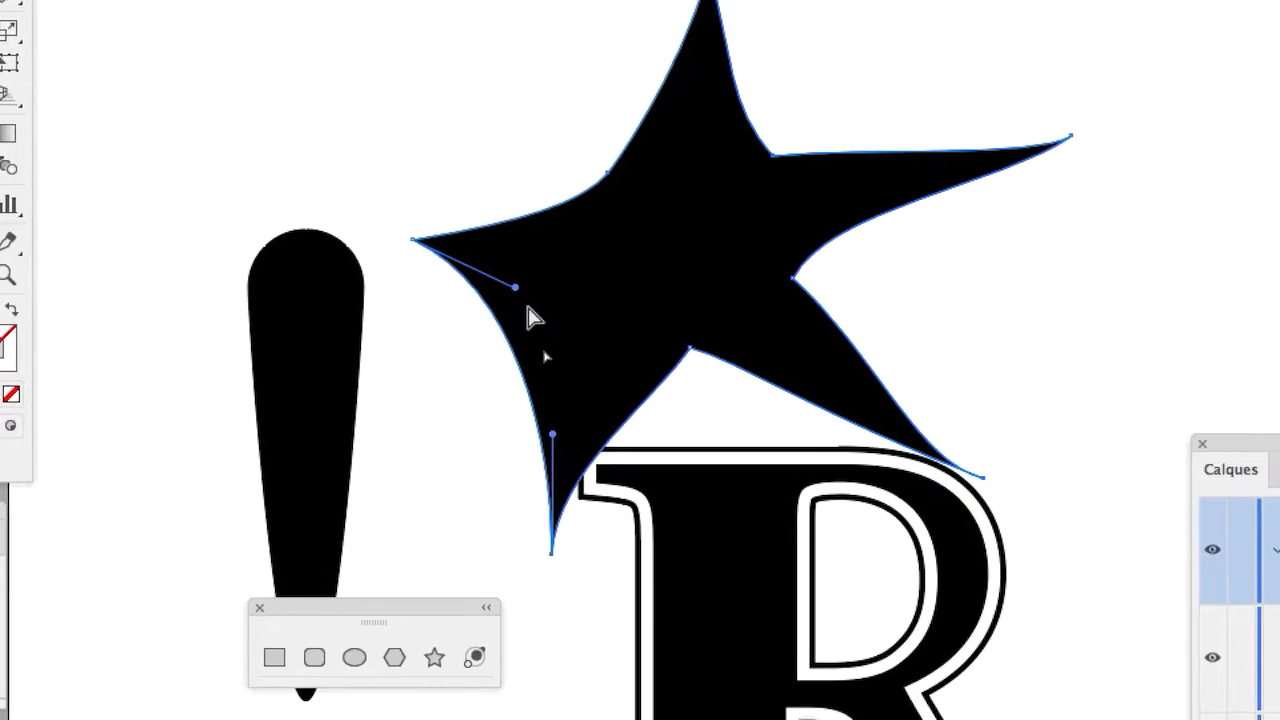
left_click_drag(522, 298, 637, 263)
left_click_drag(637, 410, 659, 423)
left_click(602, 86)
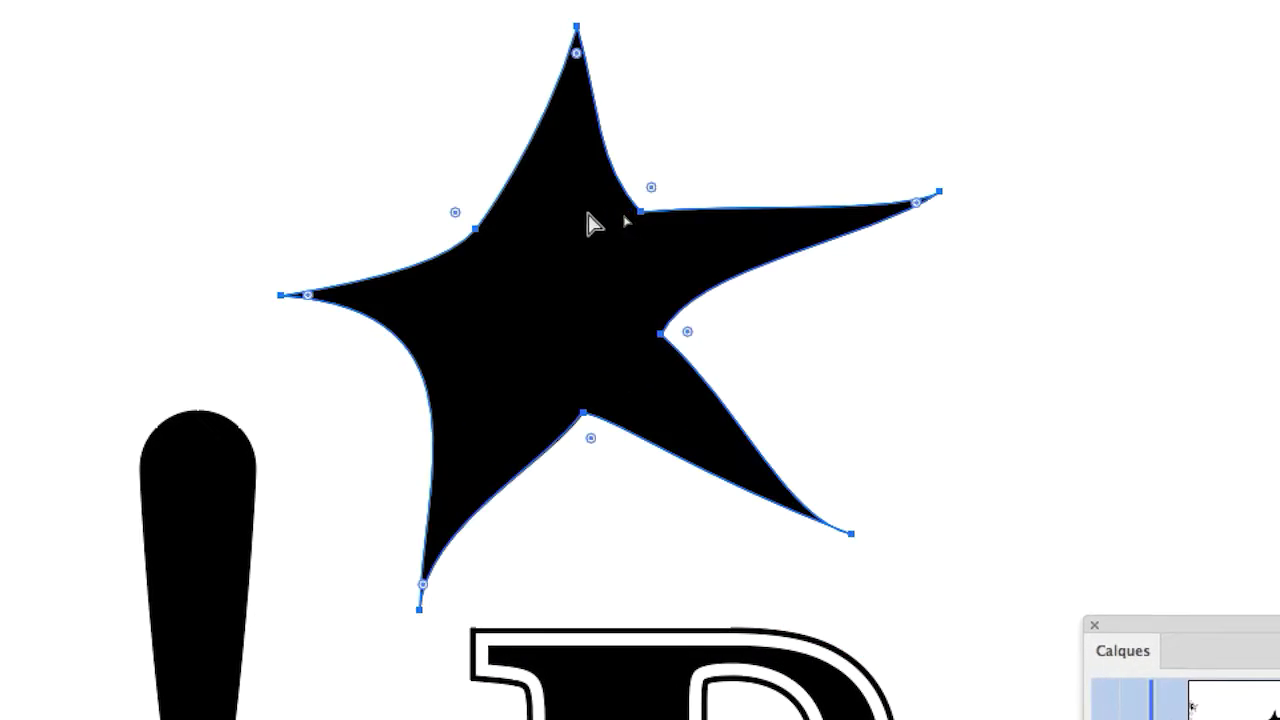
left_click(516, 222)
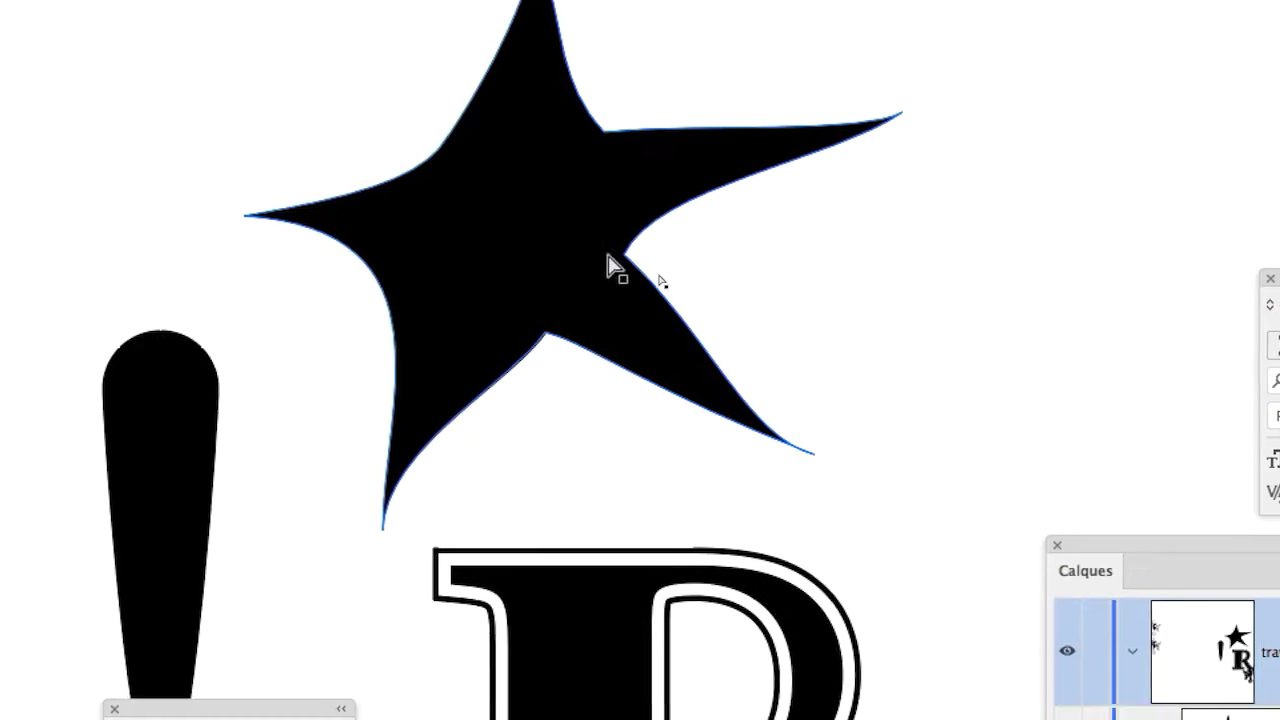
mouse_move(624, 249)
left_mouse_down()
mouse_move(683, 261)
mouse_move(640, 258)
left_mouse_up()
left_click(537, 418)
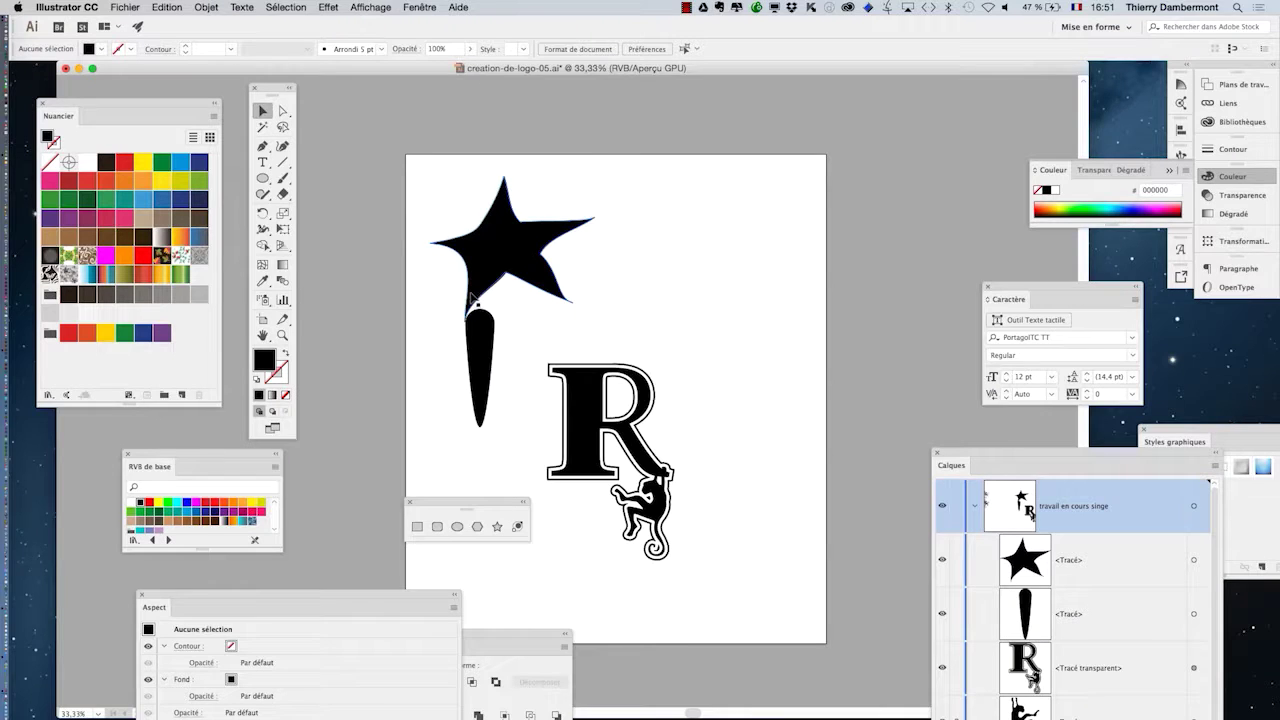
- Move the star away from the tapered drop into the space above the R and fill it with white
scroll(551, 311, "up", 2)
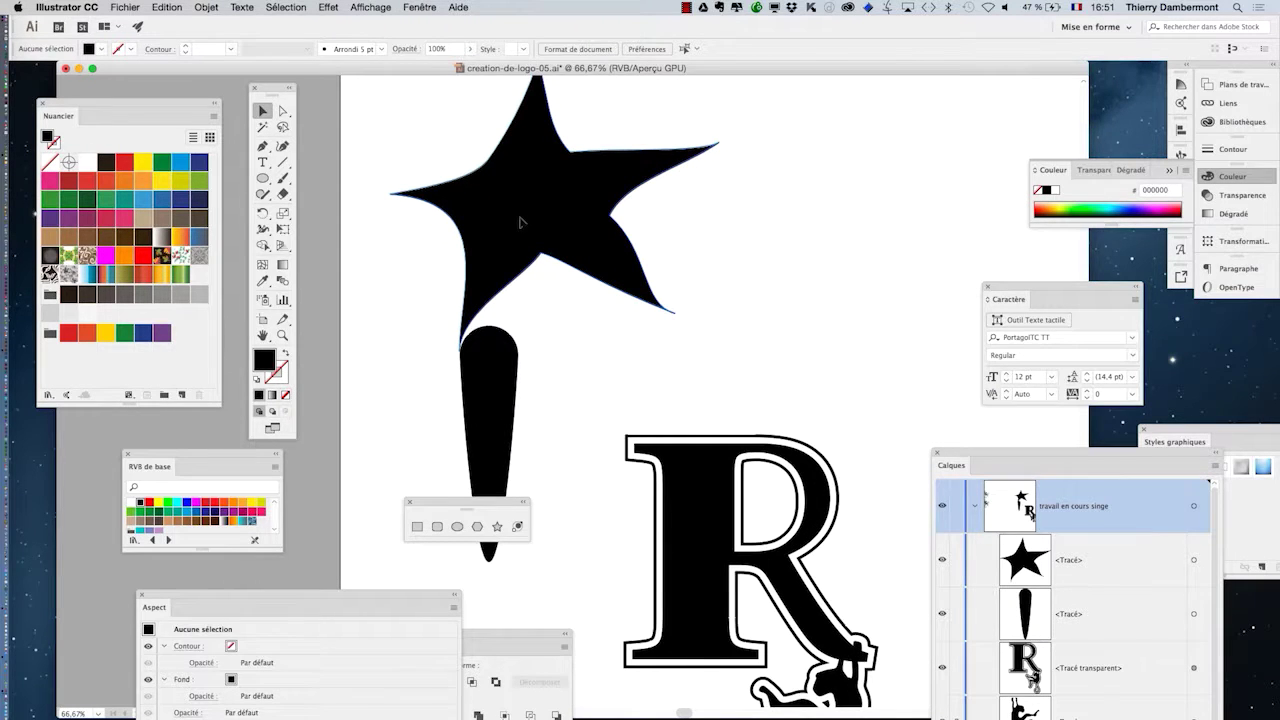
left_click_drag(682, 260, 683, 262)
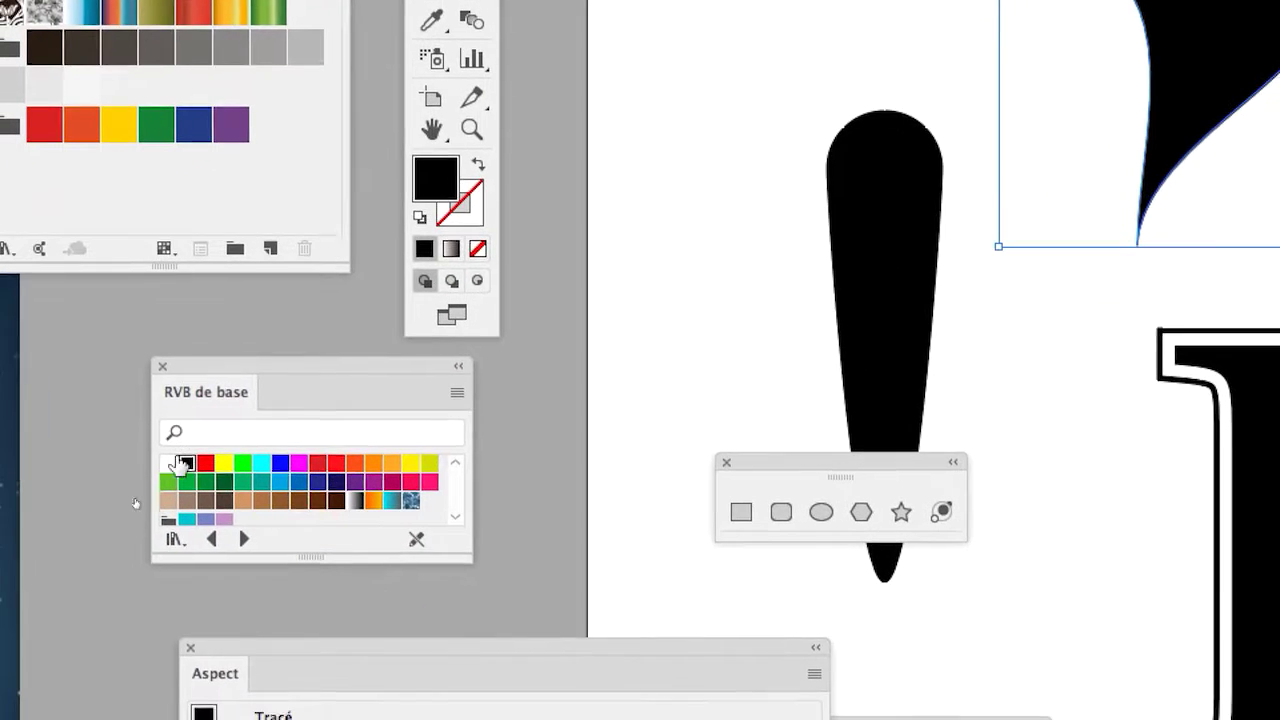
left_click(97, 517)
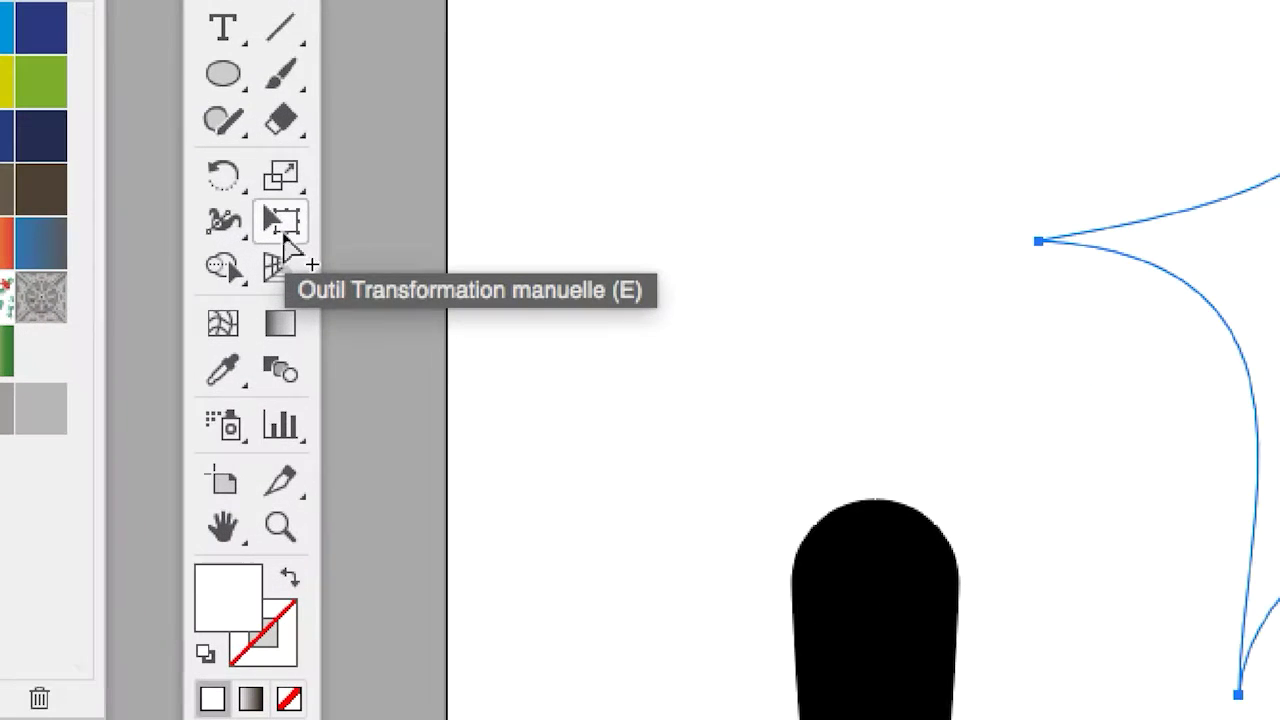
- Scale the white star down proportionally with Free Transform and centre it inside the rounded head of the black tapered drop
left_click(286, 244)
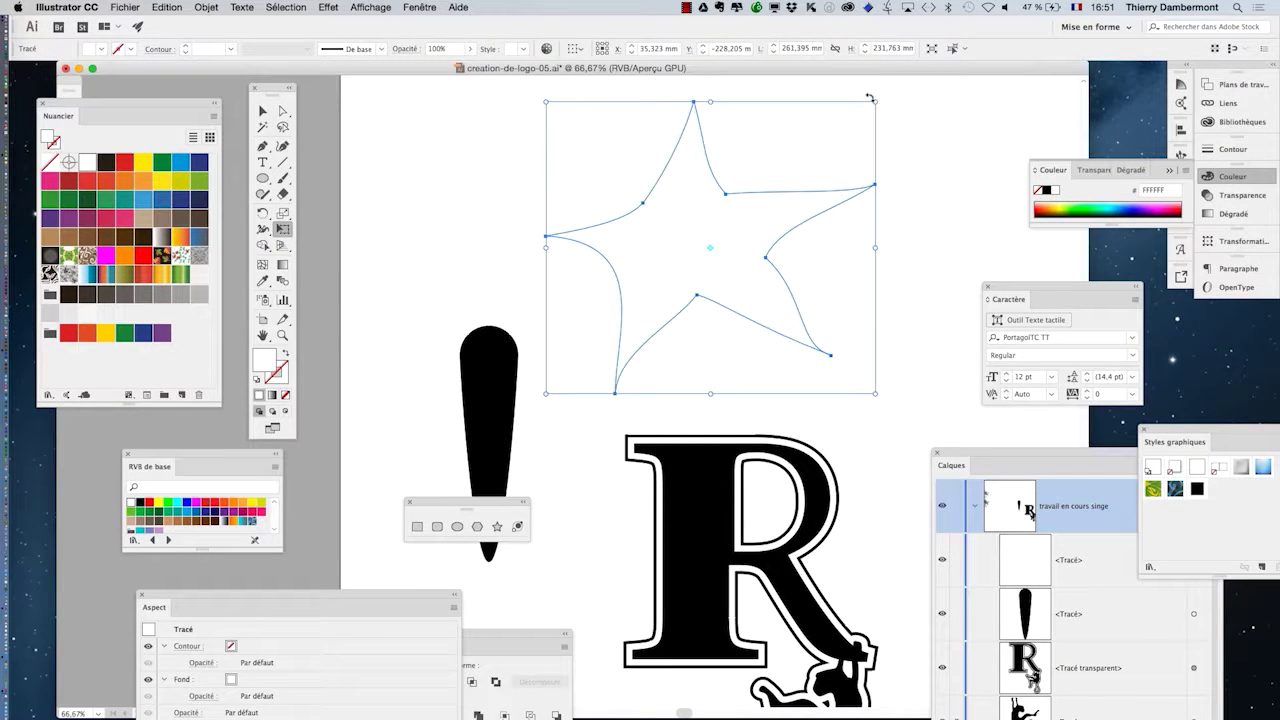
left_click_drag(874, 102, 780, 181)
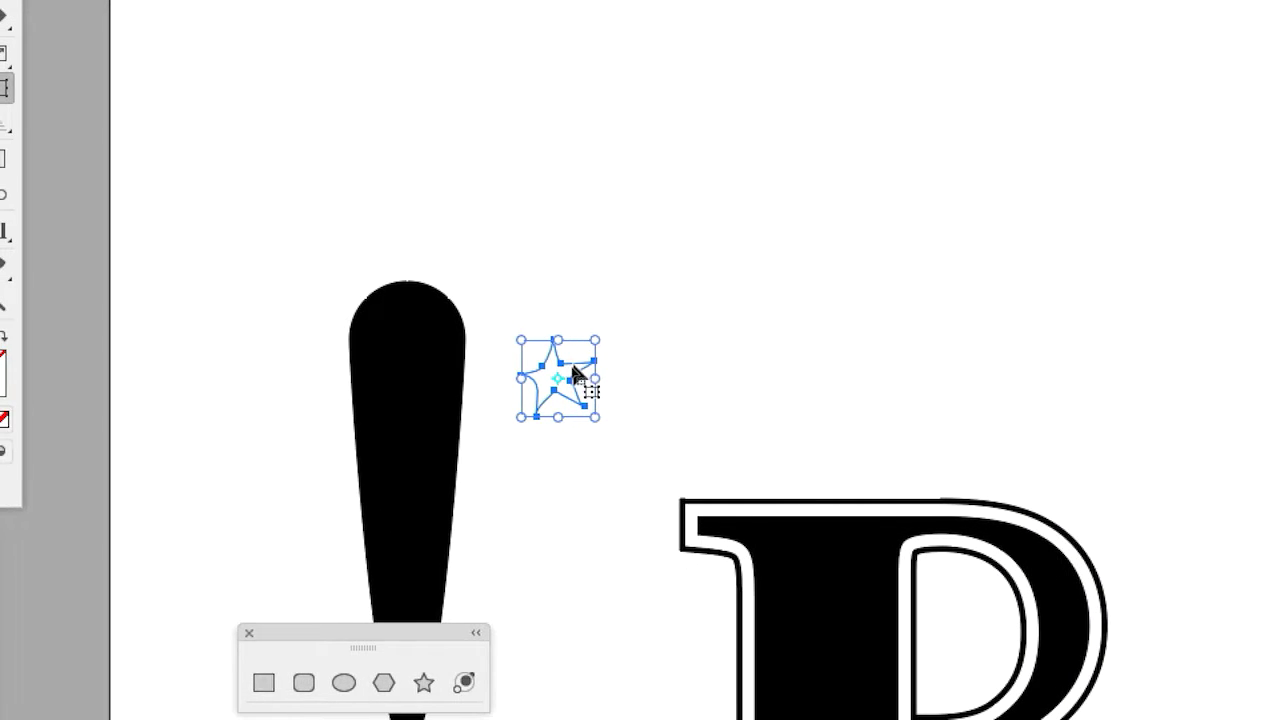
left_click_drag(575, 372, 417, 348)
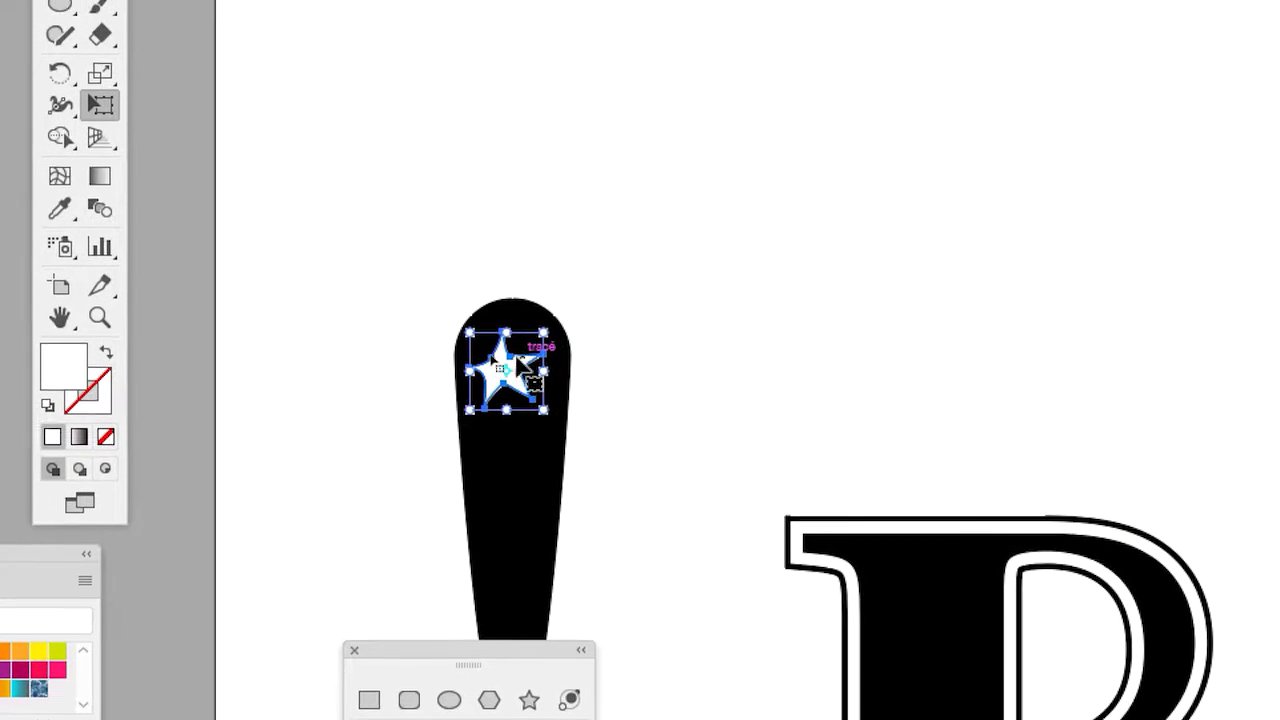
mouse_move(517, 355)
left_mouse_down()
mouse_move(537, 358)
mouse_move(530, 346)
mouse_move(528, 358)
left_mouse_up()
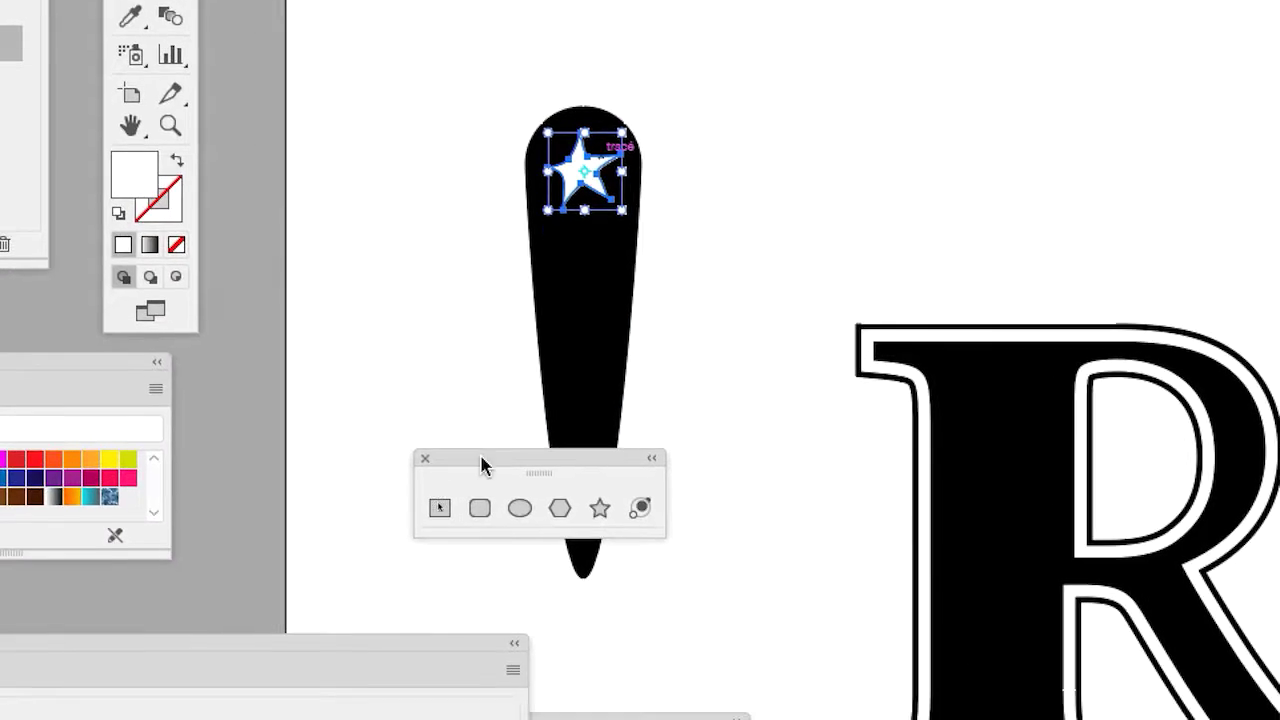
left_click_drag(348, 626, 487, 660)
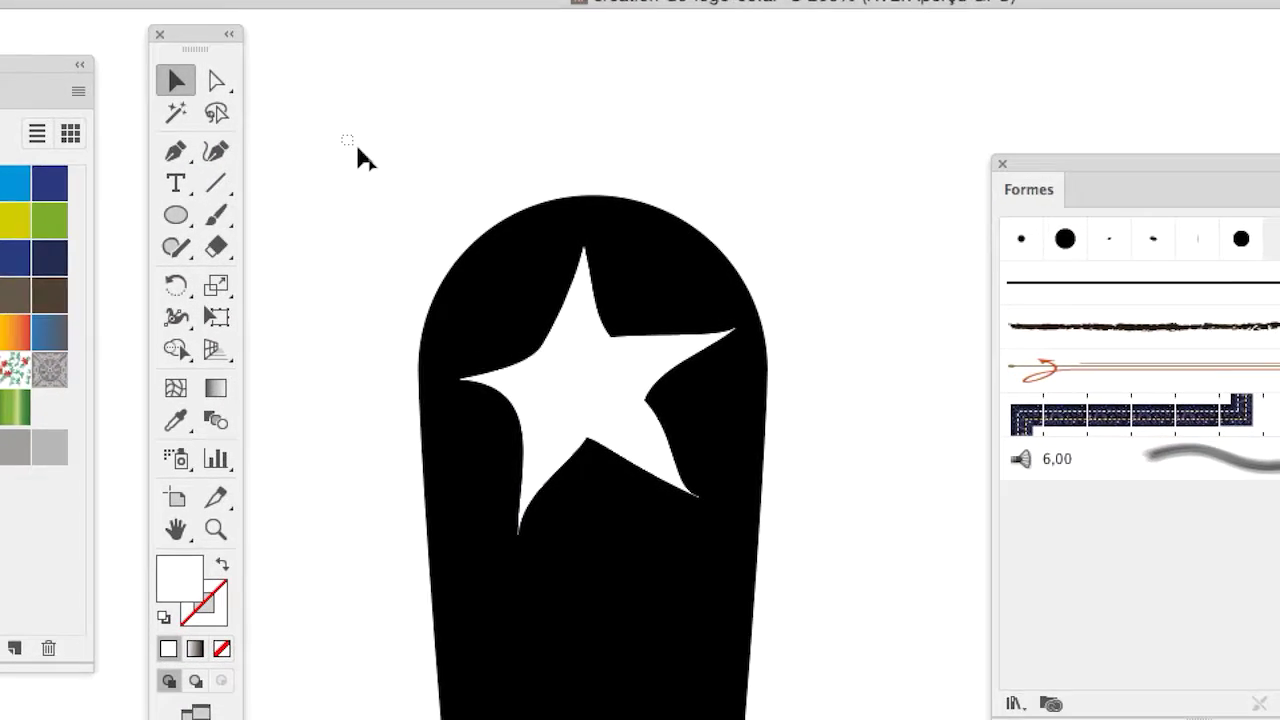
- Create an art brush (Forme artistique) from the drop and its star, with the stroke direction set from bottom to top
left_click_drag(347, 140, 735, 458)
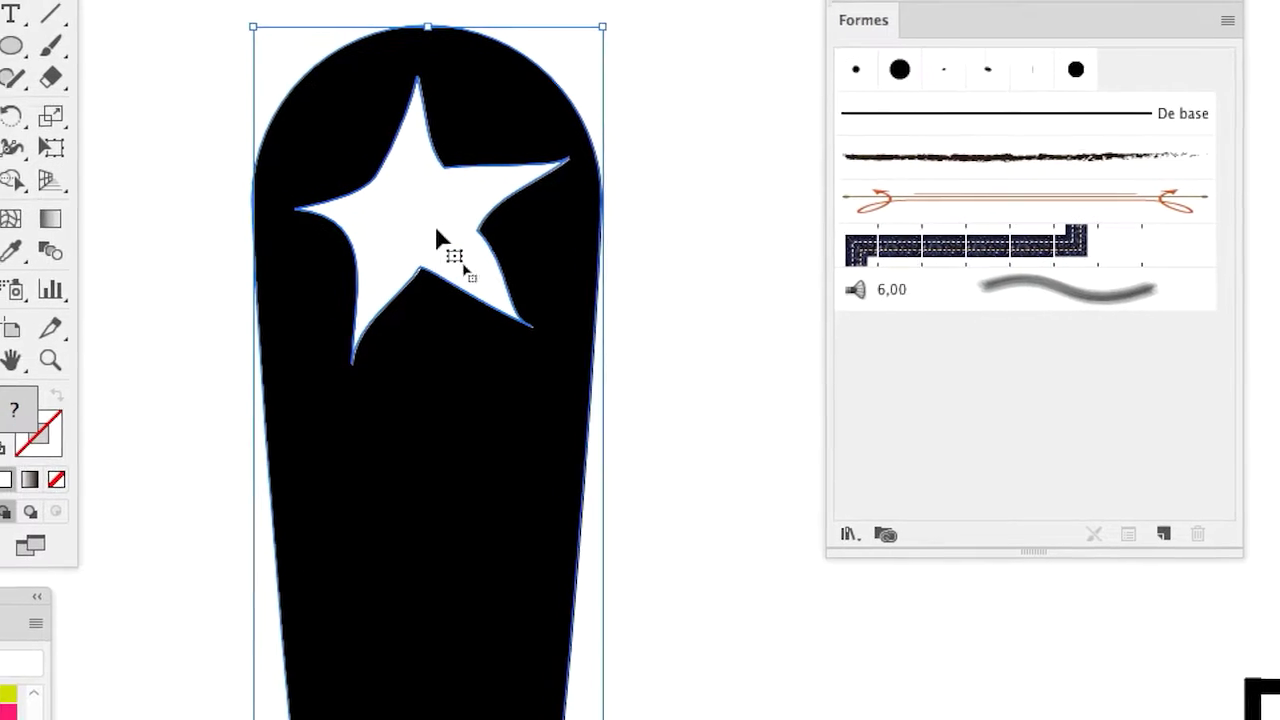
left_click_drag(412, 234, 615, 285)
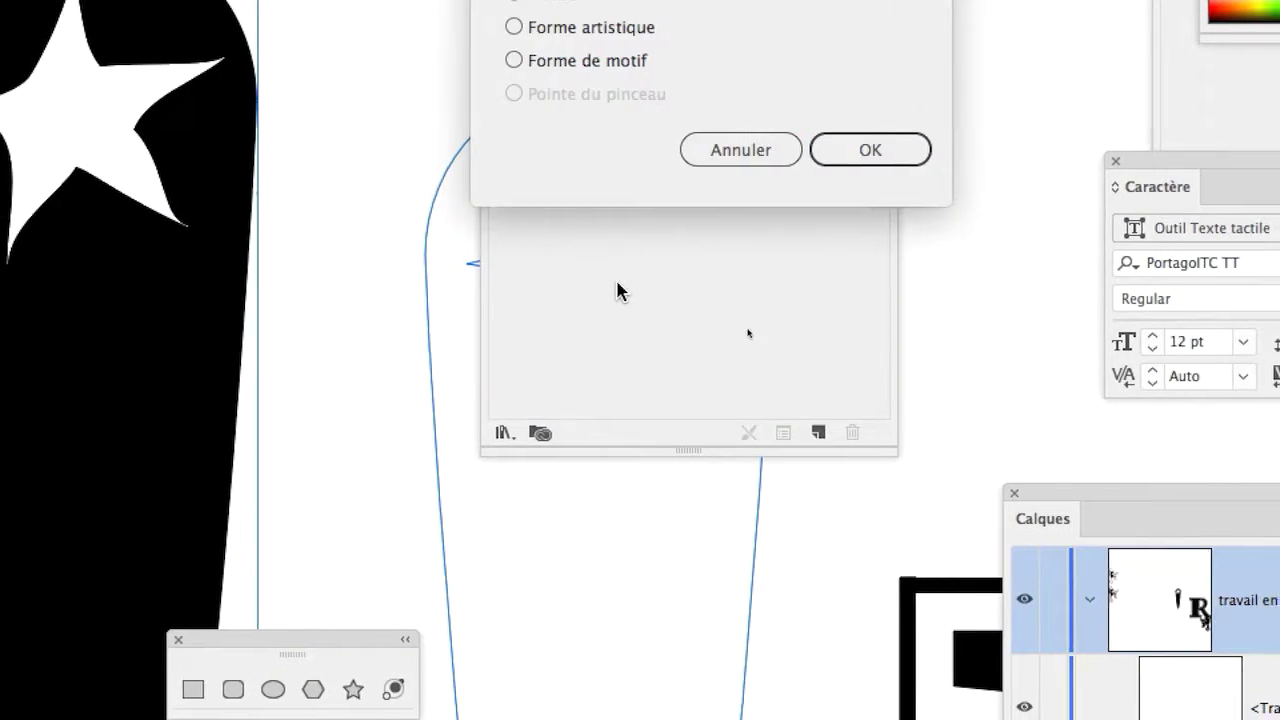
left_click(606, 192)
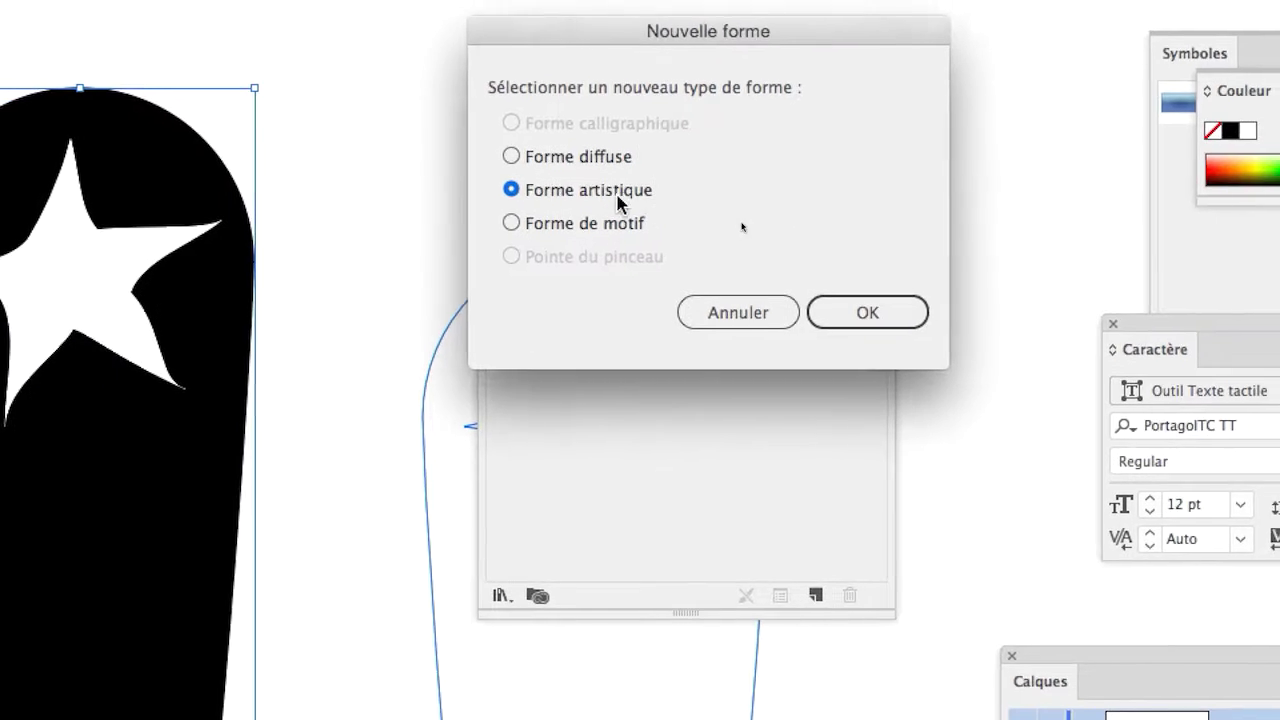
left_click(849, 308)
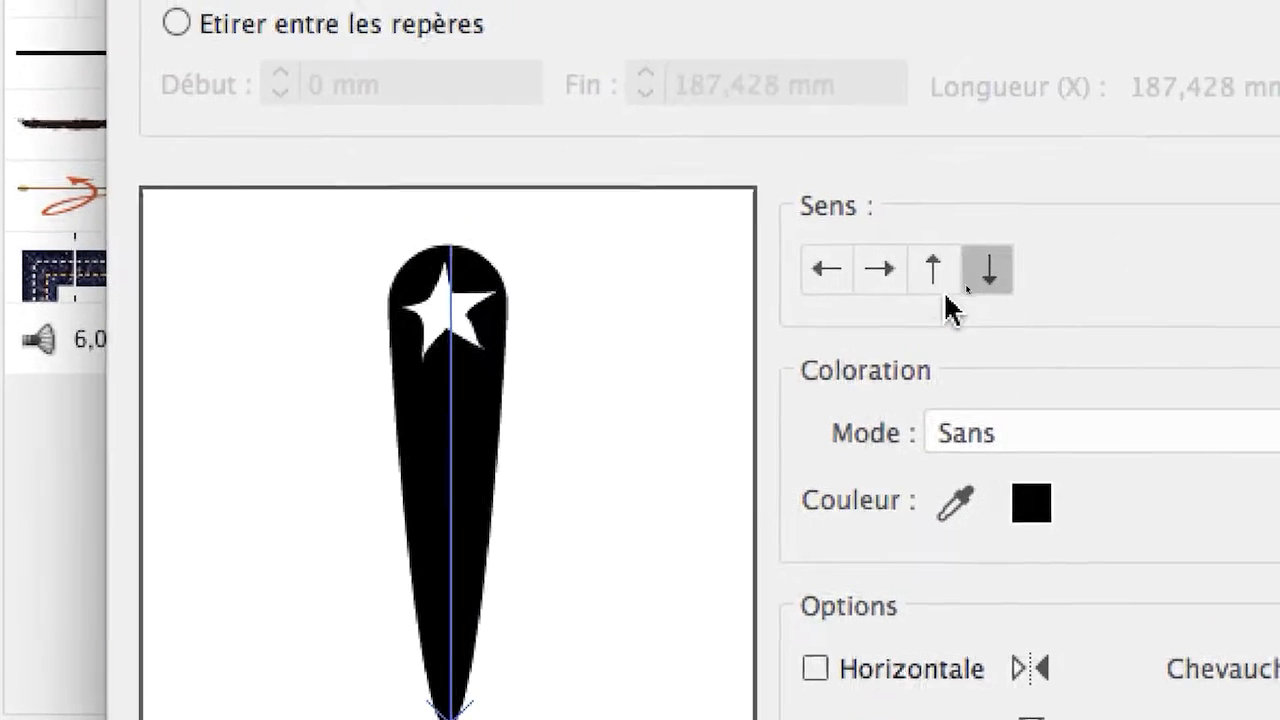
left_click(940, 288)
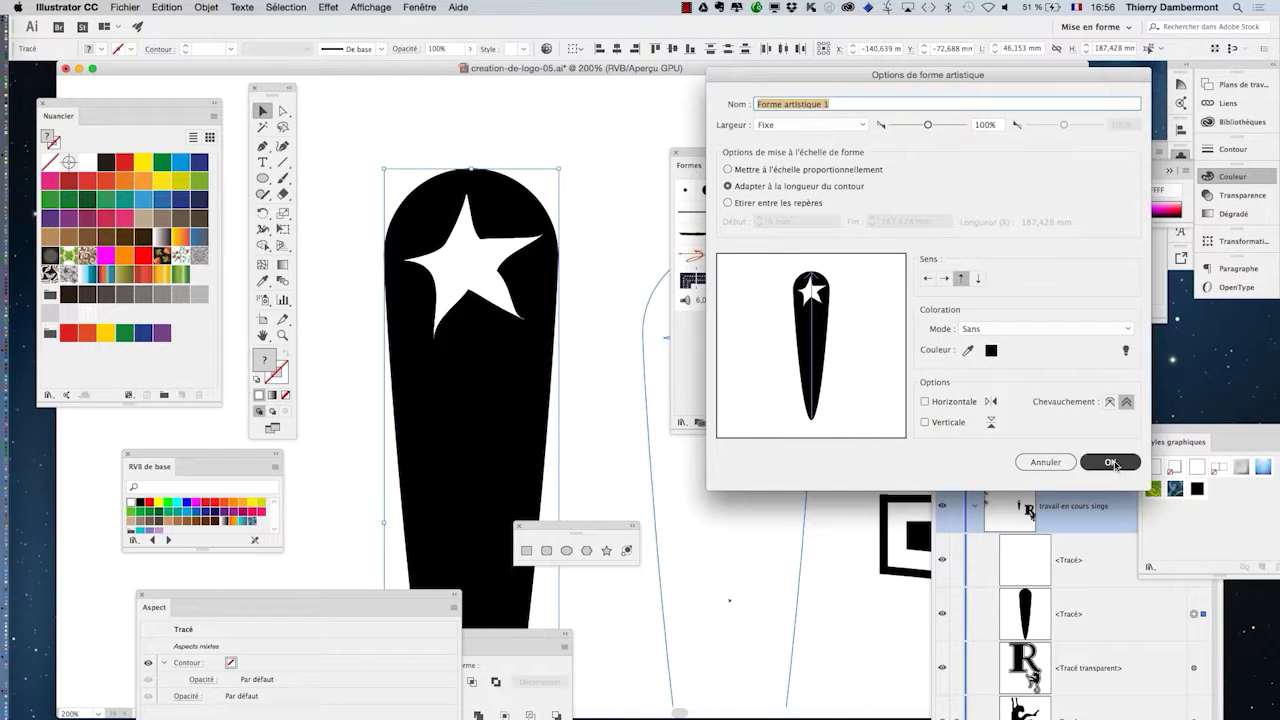
left_click(1112, 463)
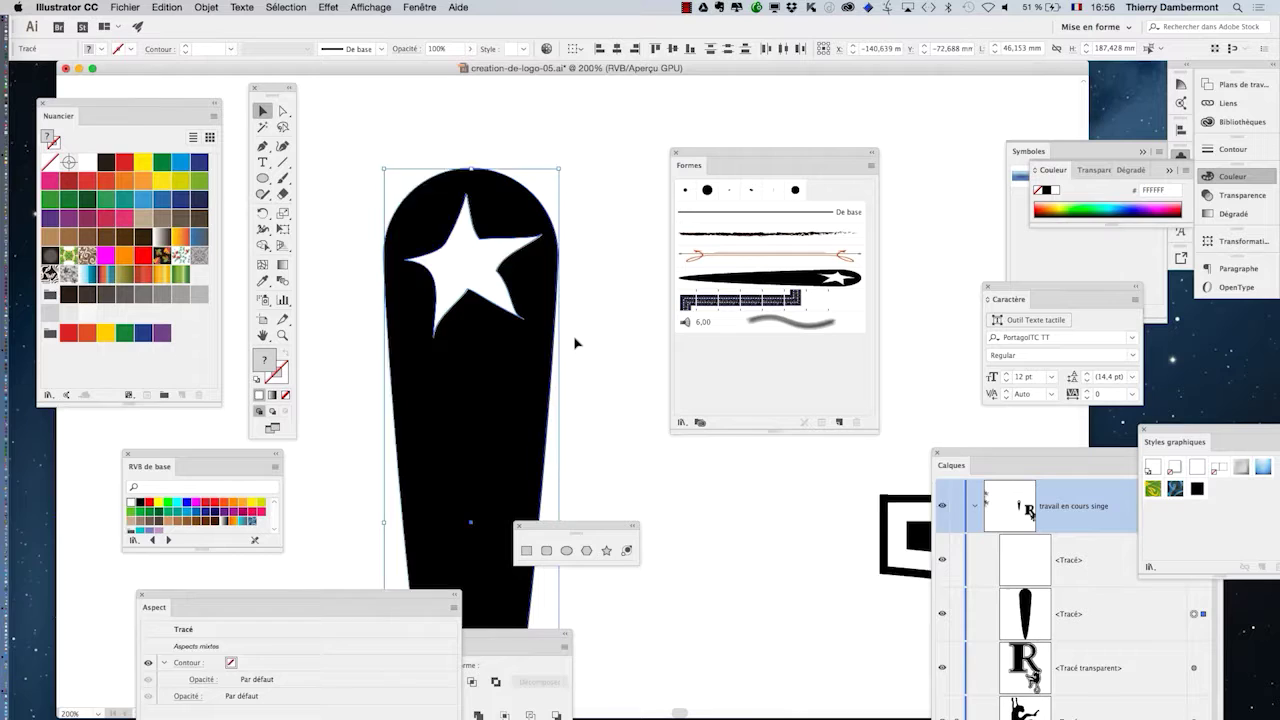
- Move the drop and its star off the artboard, next to the spare monkey silhouettes
key("super+minus")
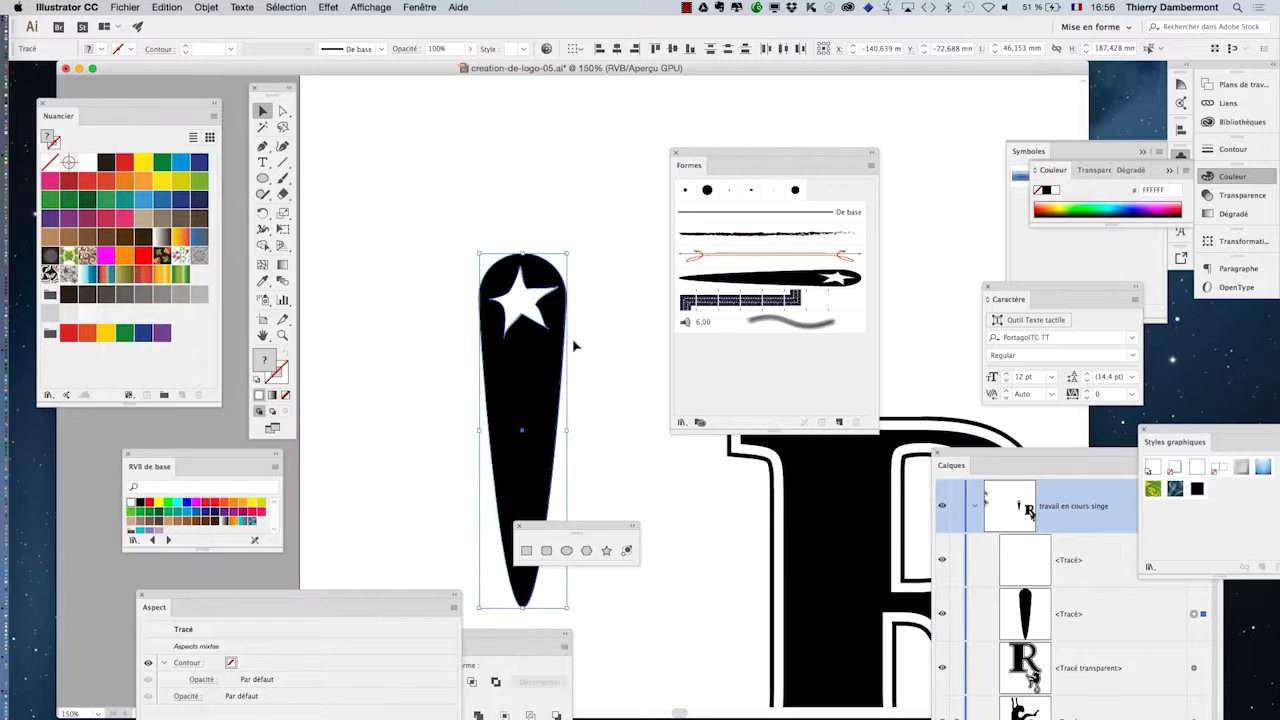
key("super+minus")
key("super+minus")
key("super+minus")
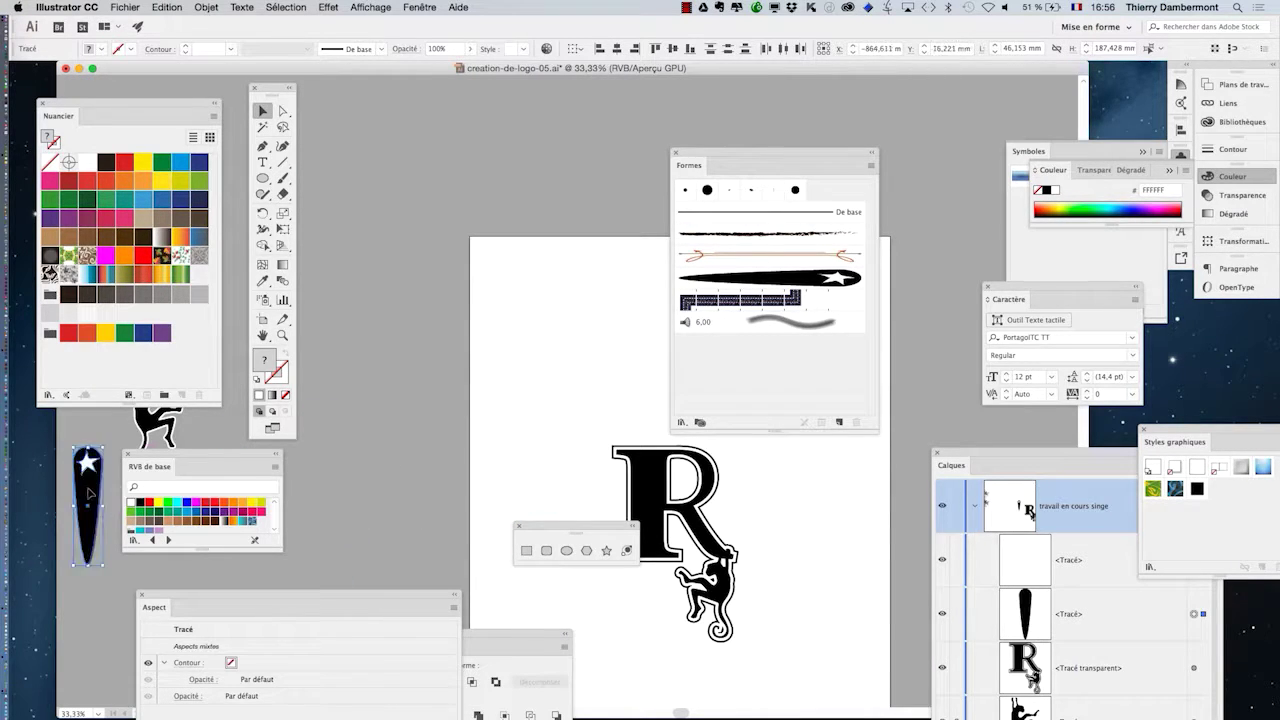
key("super+minus")
key("super+minus")
key("super+minus")
left_click_drag(377, 484, 699, 418)
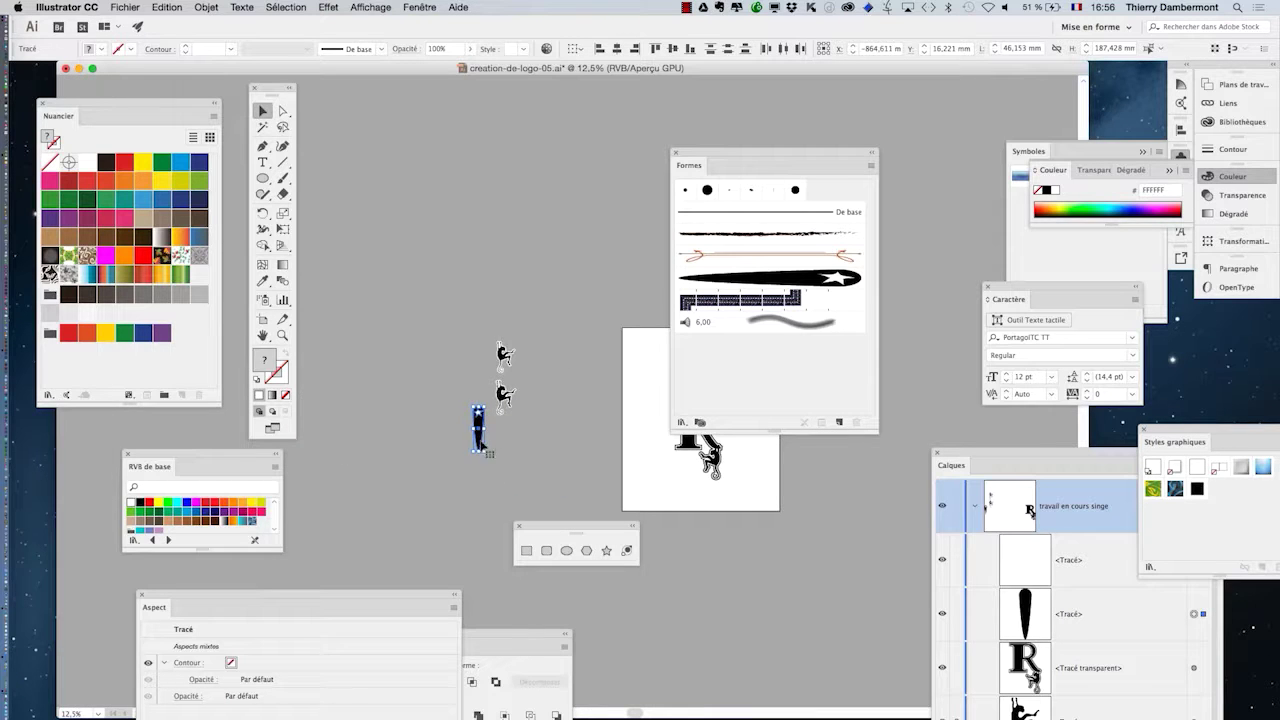
scroll(478, 437, "up", 5)
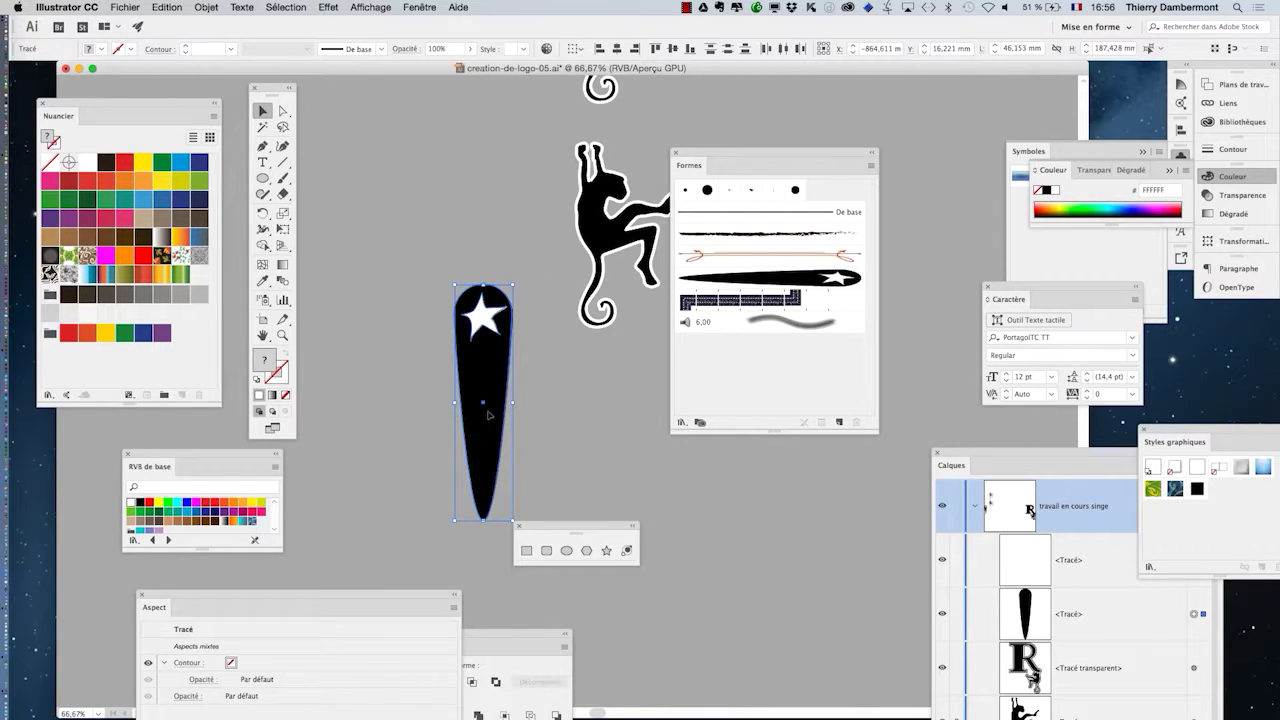
left_click_drag(513, 263, 515, 265)
left_click_drag(603, 362, 493, 505)
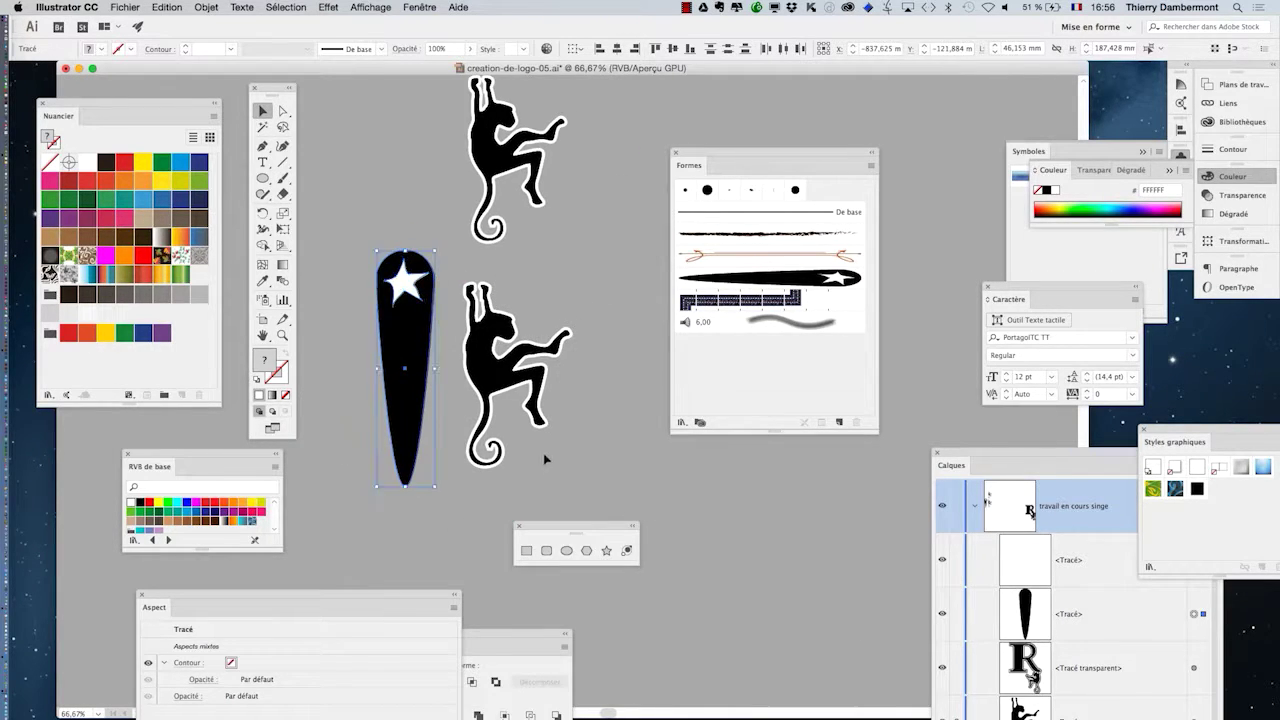
- Apply Forme artistique 1 to the selected drop and star and review the brush's options, keeping the bottom-to-top direction
key("super+minus")
key("super+0")
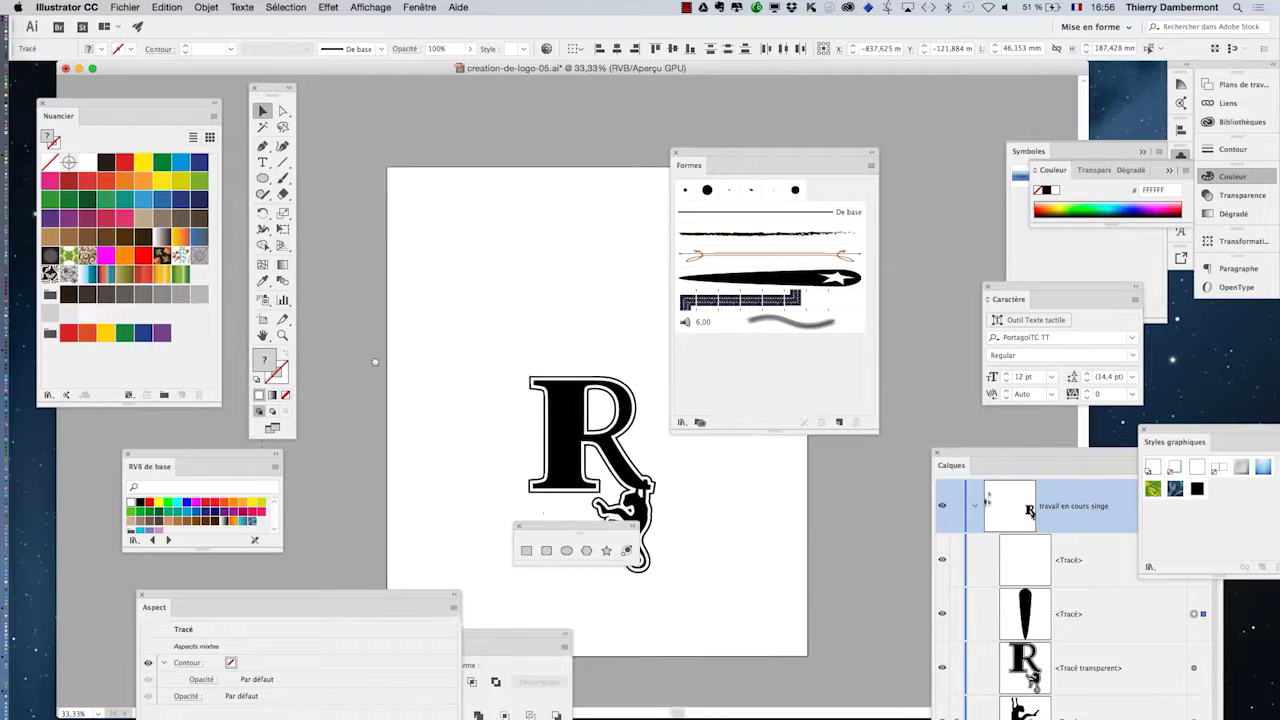
scroll(375, 362, "right", 3)
scroll(375, 362, "down", 2)
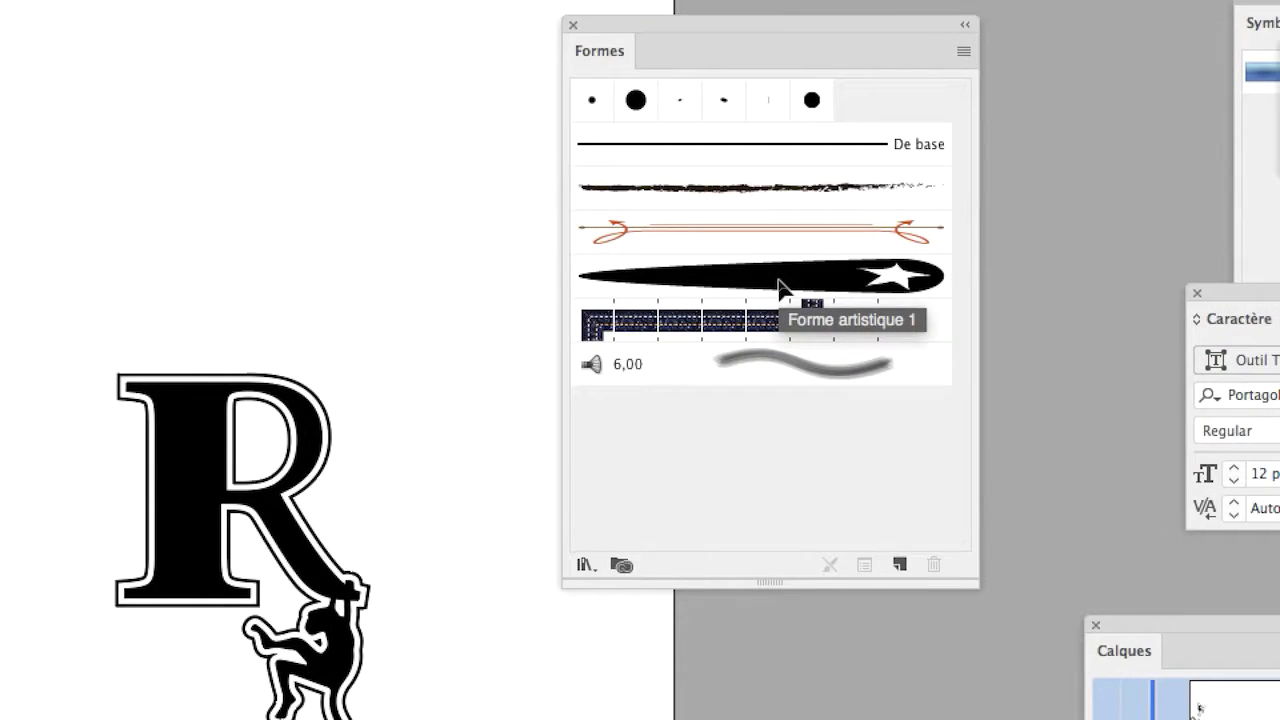
left_click(780, 287)
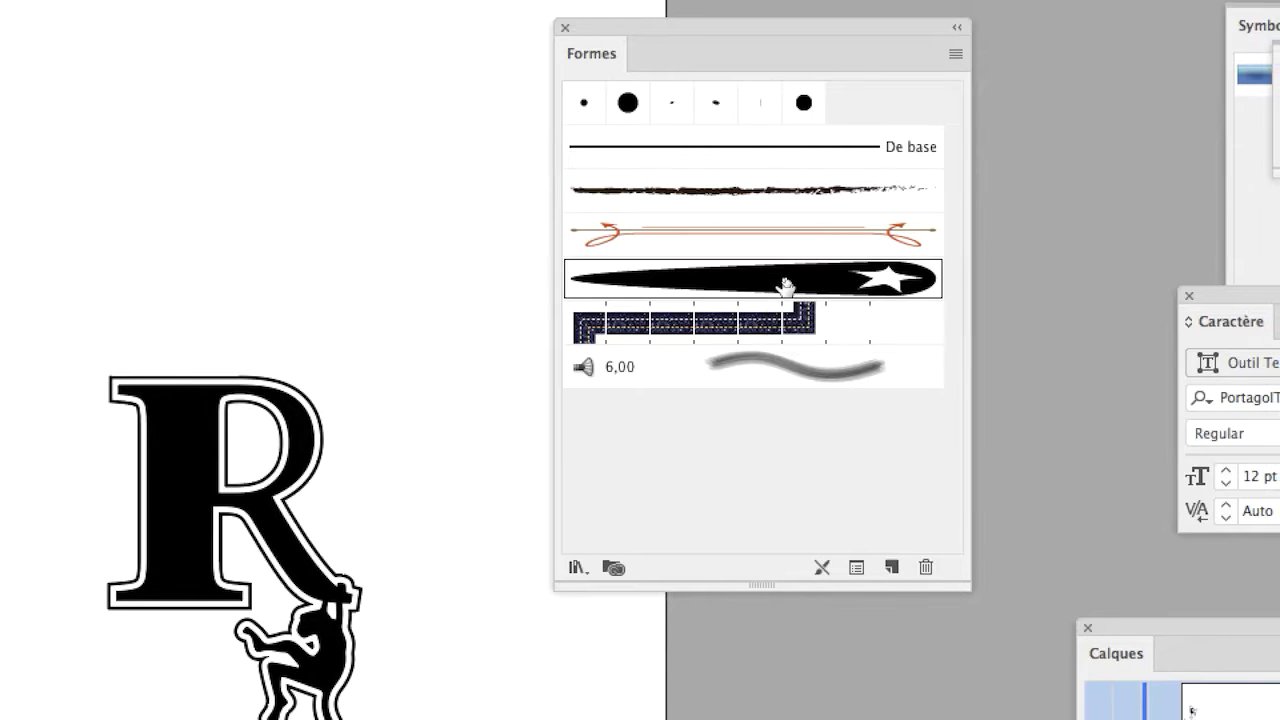
double_click(783, 287)
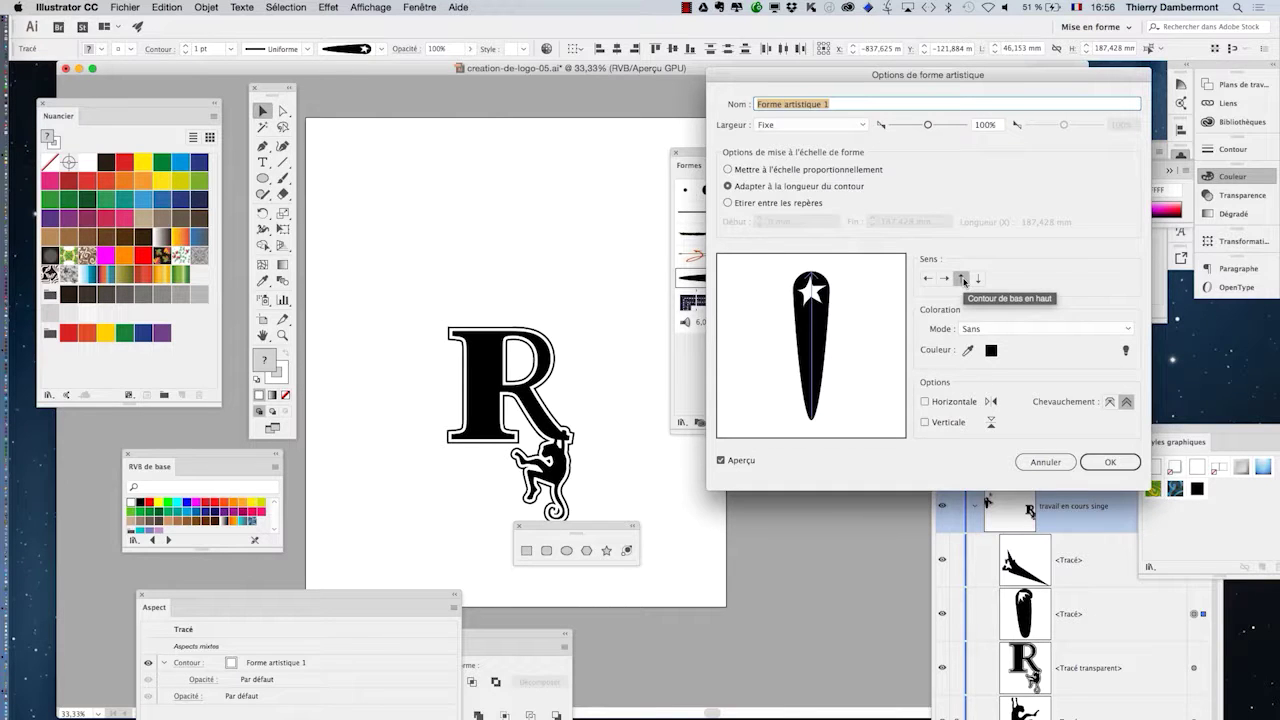
left_click(1082, 462)
- Apply Forme artistique 1 to the R-and-monkey logo's outline and look at the brush options without changing them
key("super+plus")
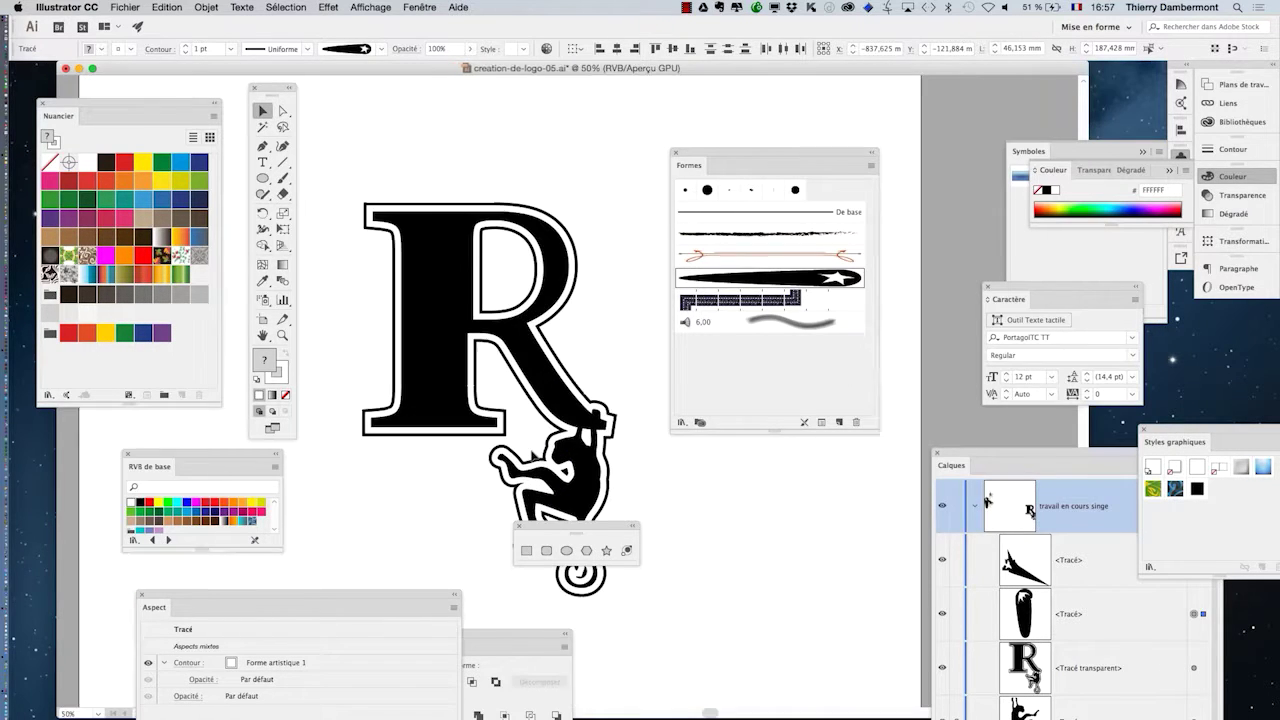
left_click_drag(547, 529, 739, 607)
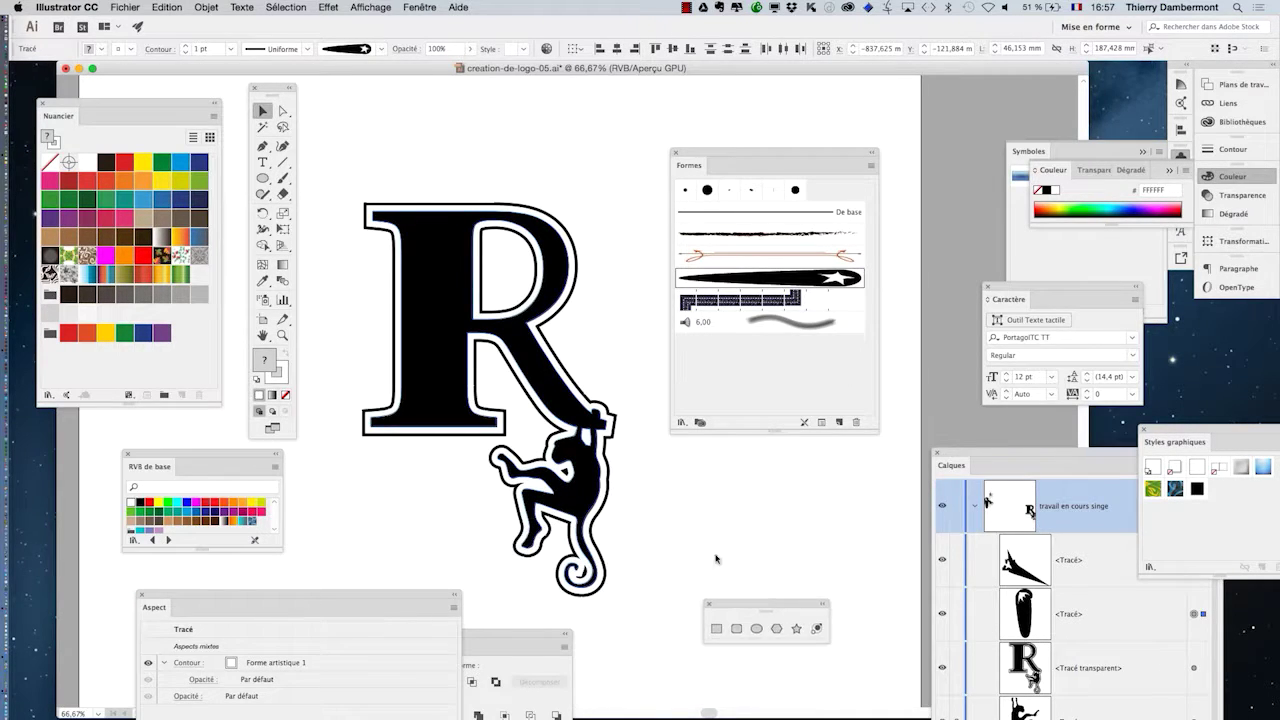
left_click(593, 468)
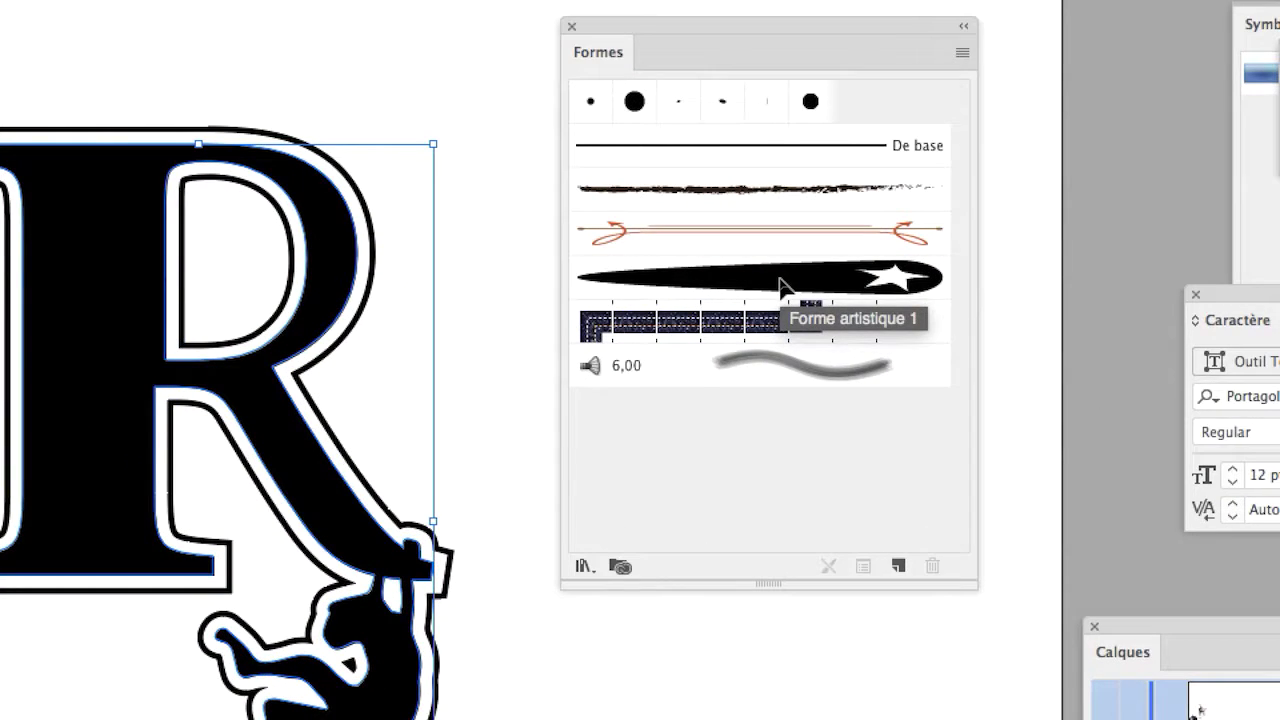
double_click(783, 287)
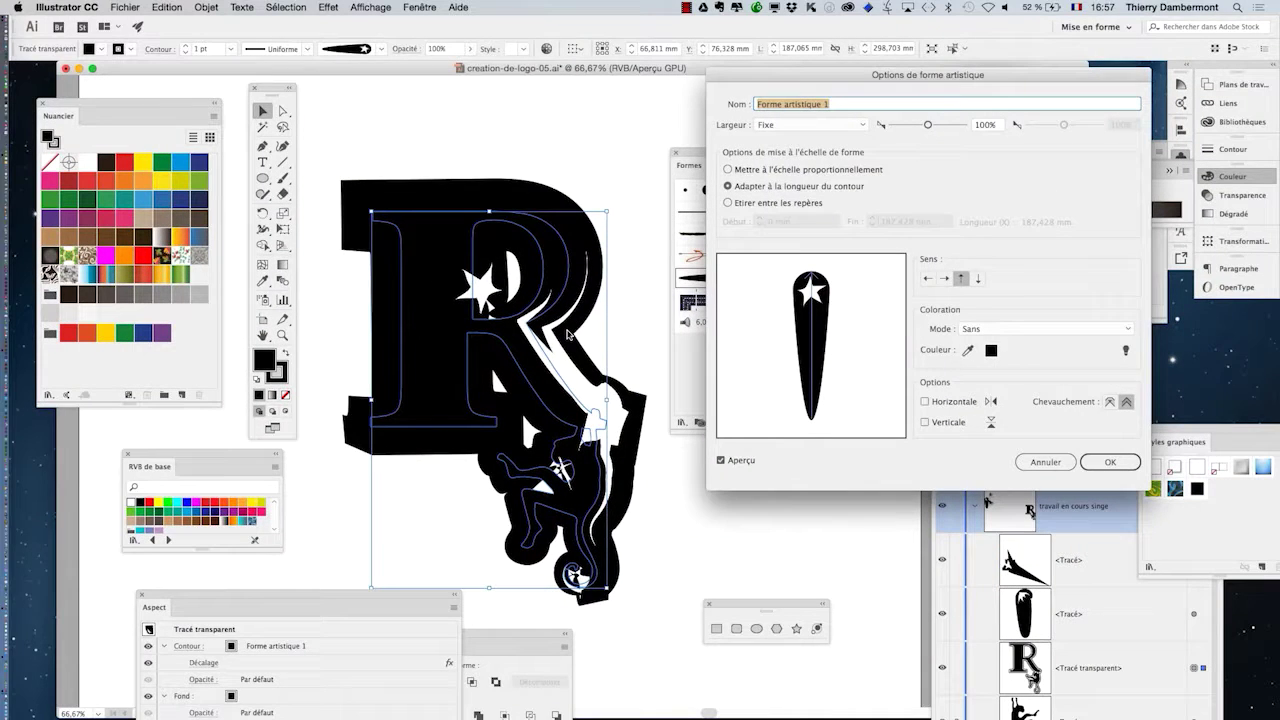
left_click(1040, 464)
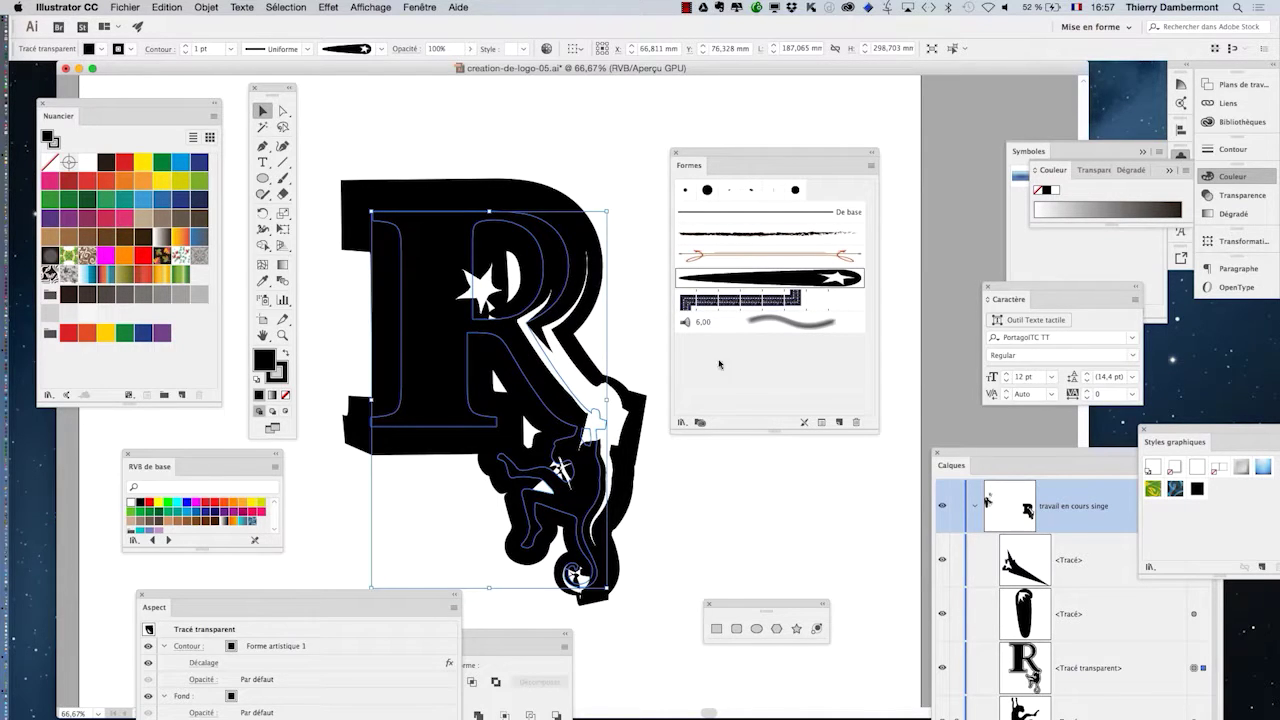
- Try the De base brush on the logo's stroke through its appearance settings, and undo the brush changes made to the logo
left_click_drag(304, 597, 818, 97)
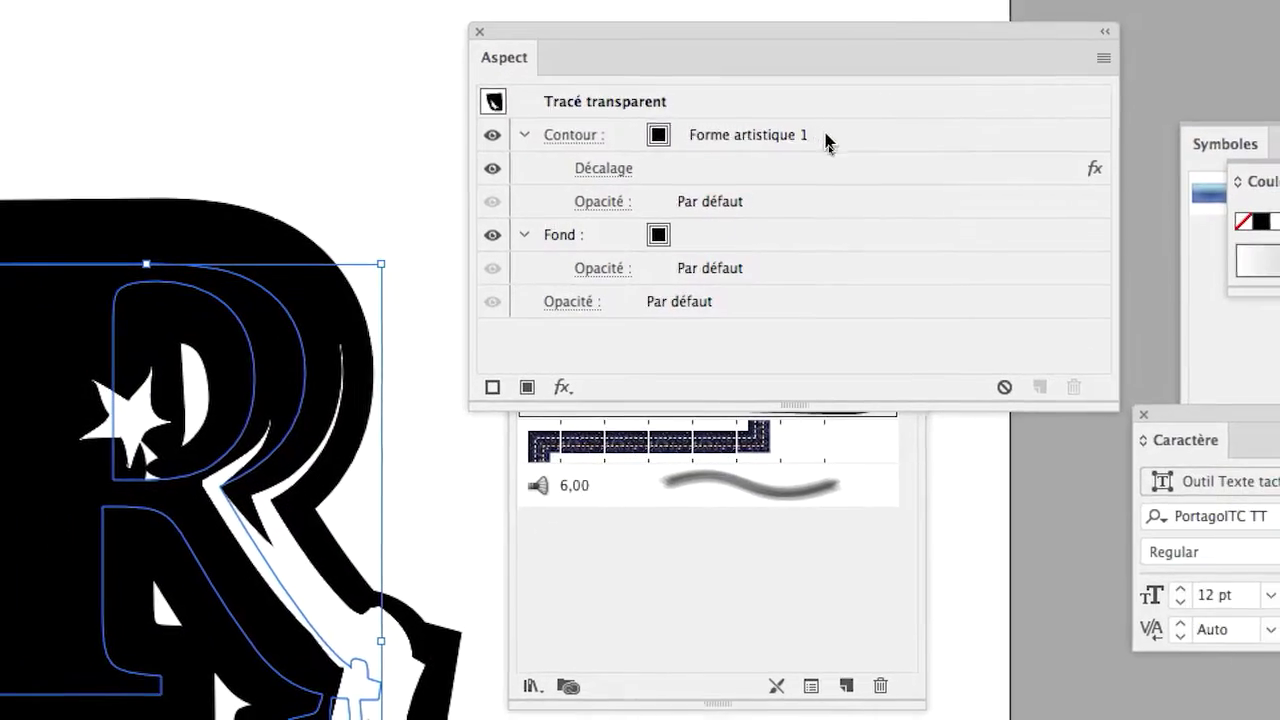
left_click(825, 140)
left_click(787, 134)
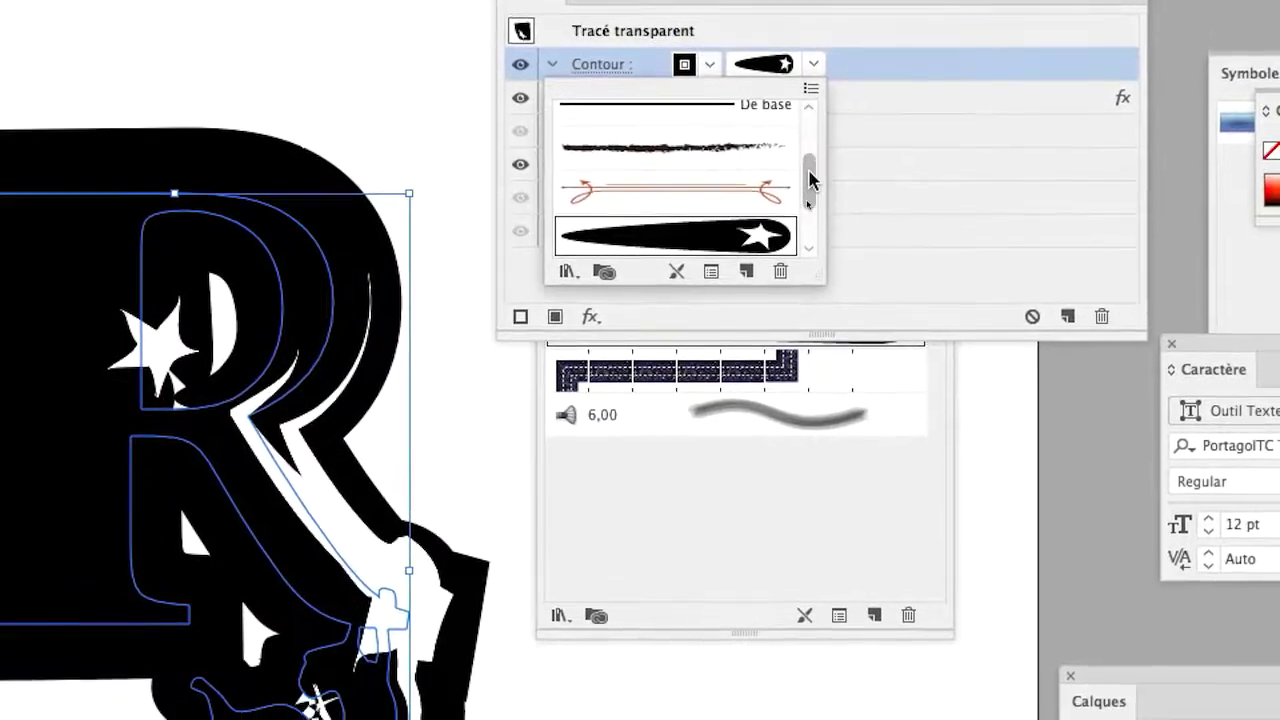
scroll(795, 182, "up", 3)
scroll(808, 170, "down", 5)
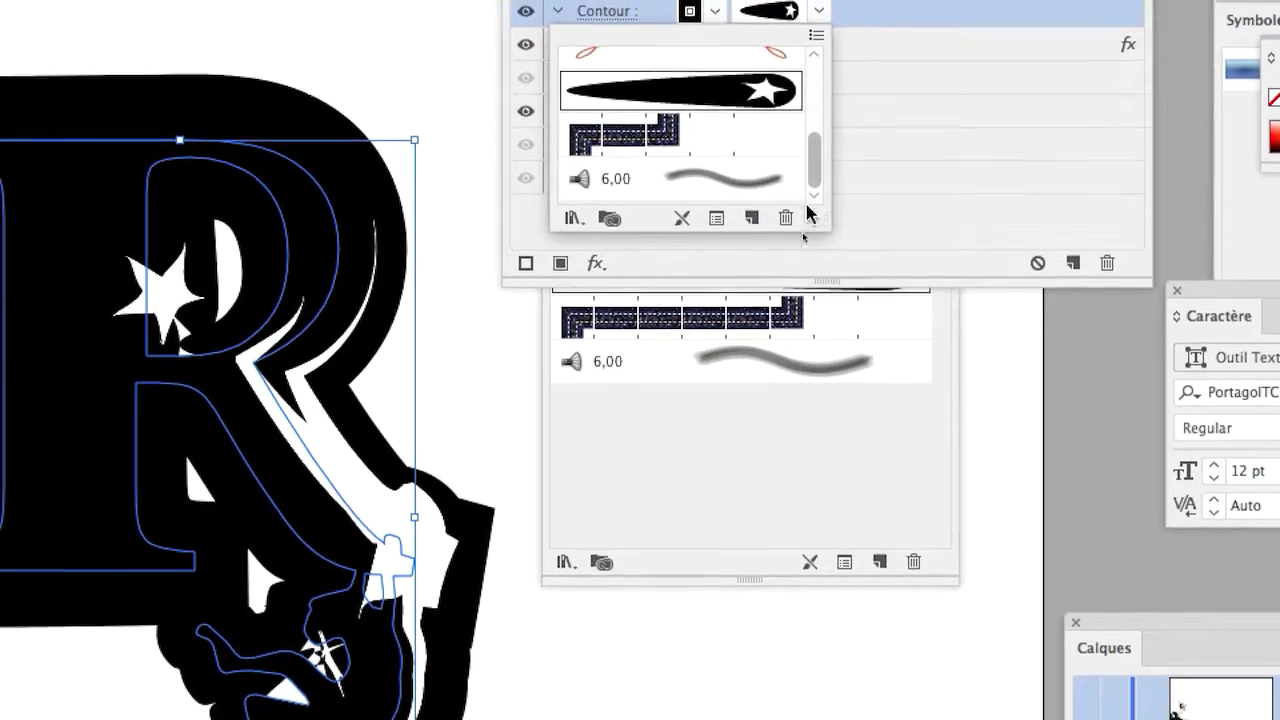
scroll(810, 100, "up", 5)
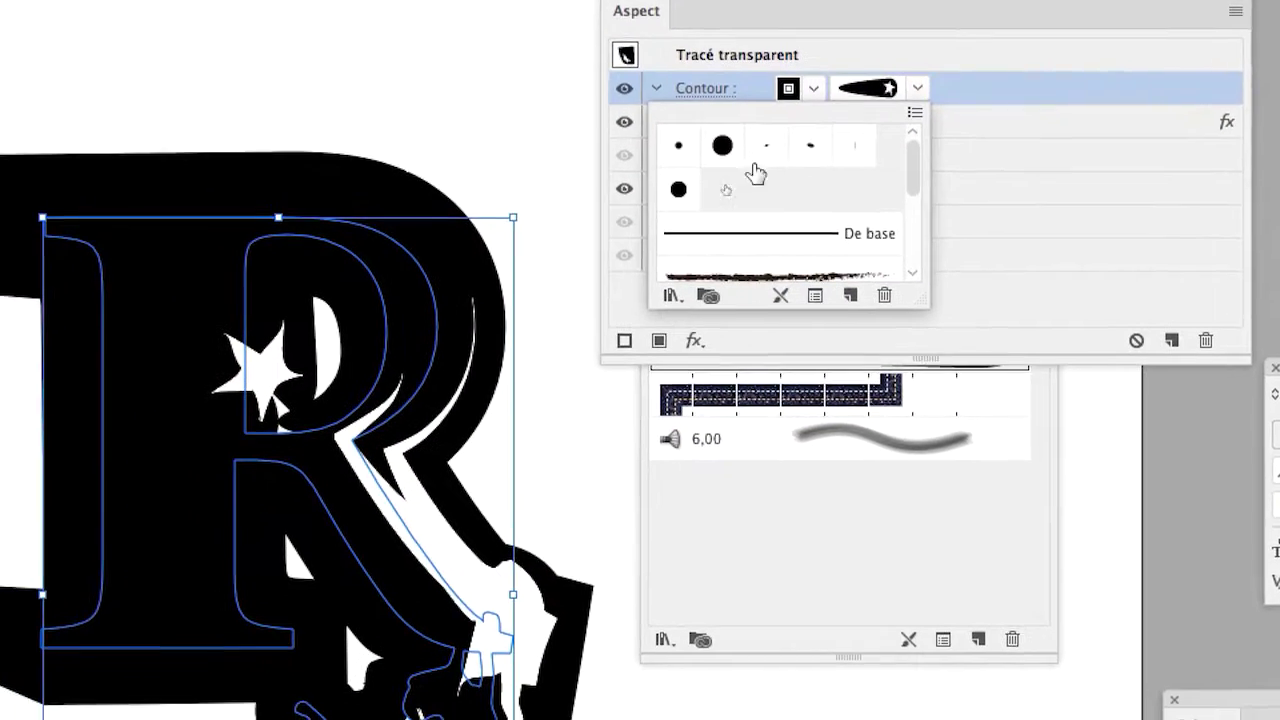
left_click(748, 206)
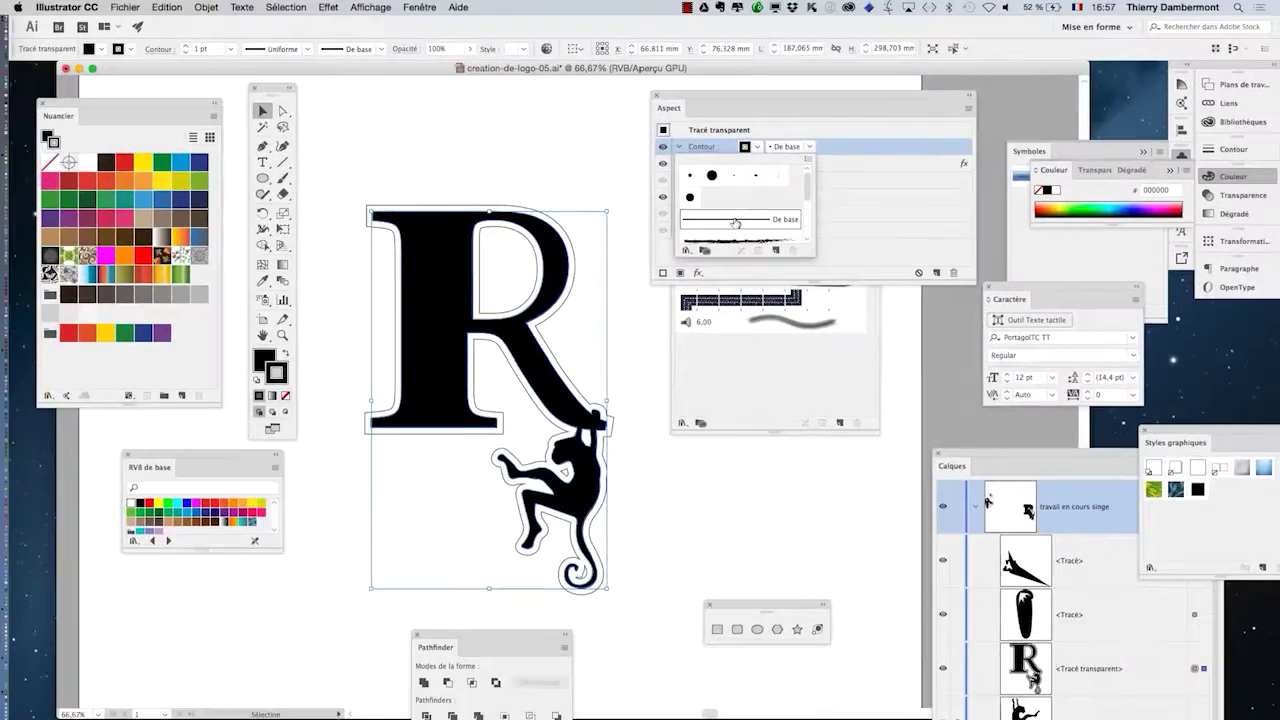
left_click(499, 84)
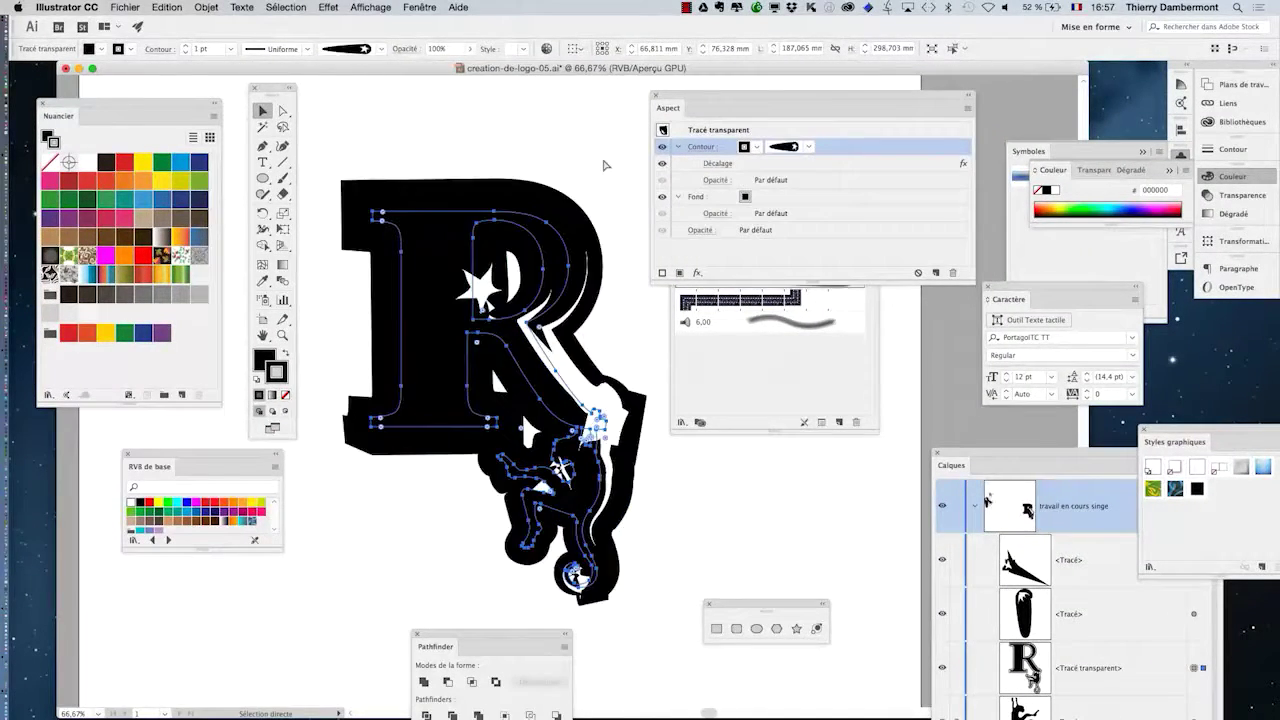
left_click_drag(680, 106, 693, 466)
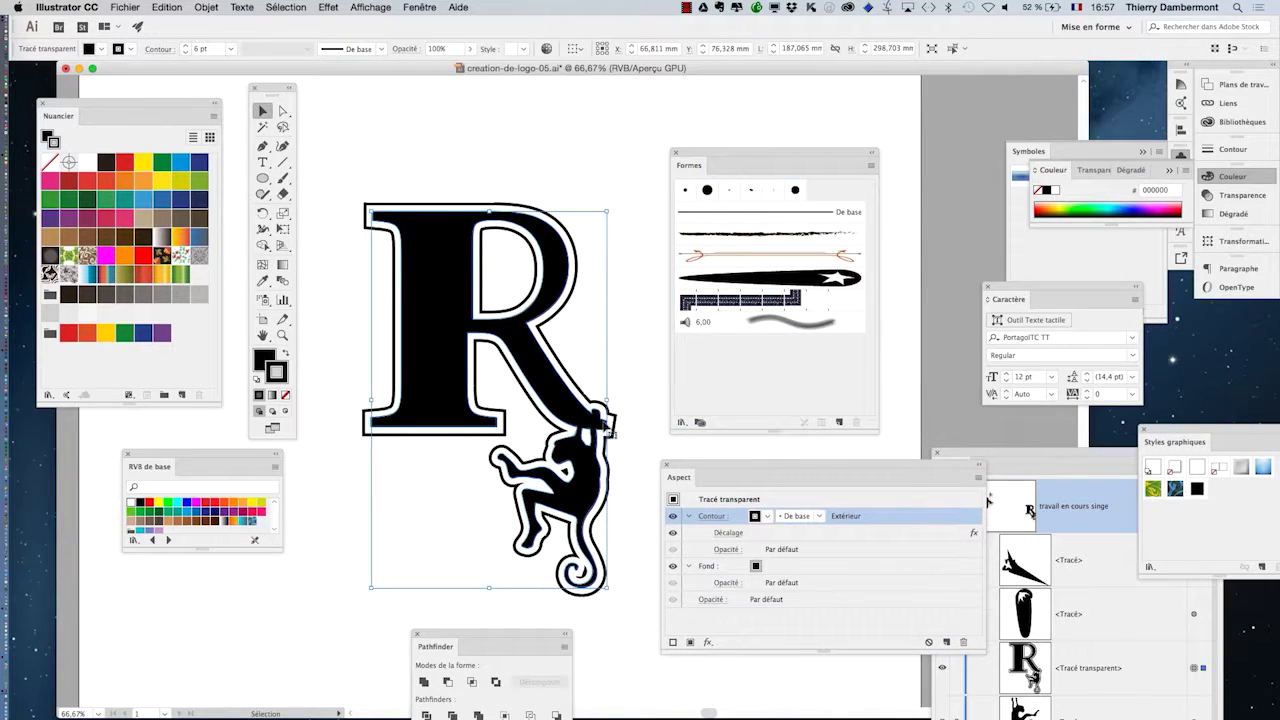
- With nothing selected, paint an upward-curving Paintbrush stroke above the R using Forme artistique 1
key("super+minus")
key("super+minus")
left_click(420, 285)
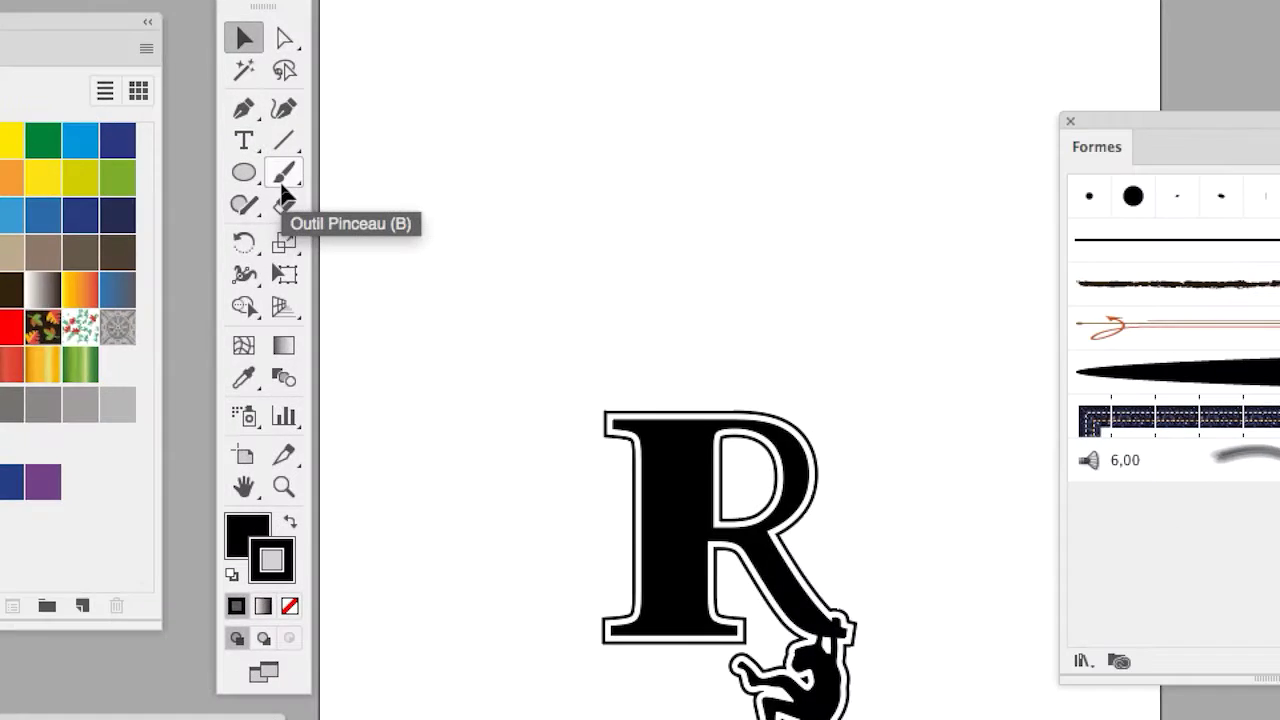
left_click(282, 178)
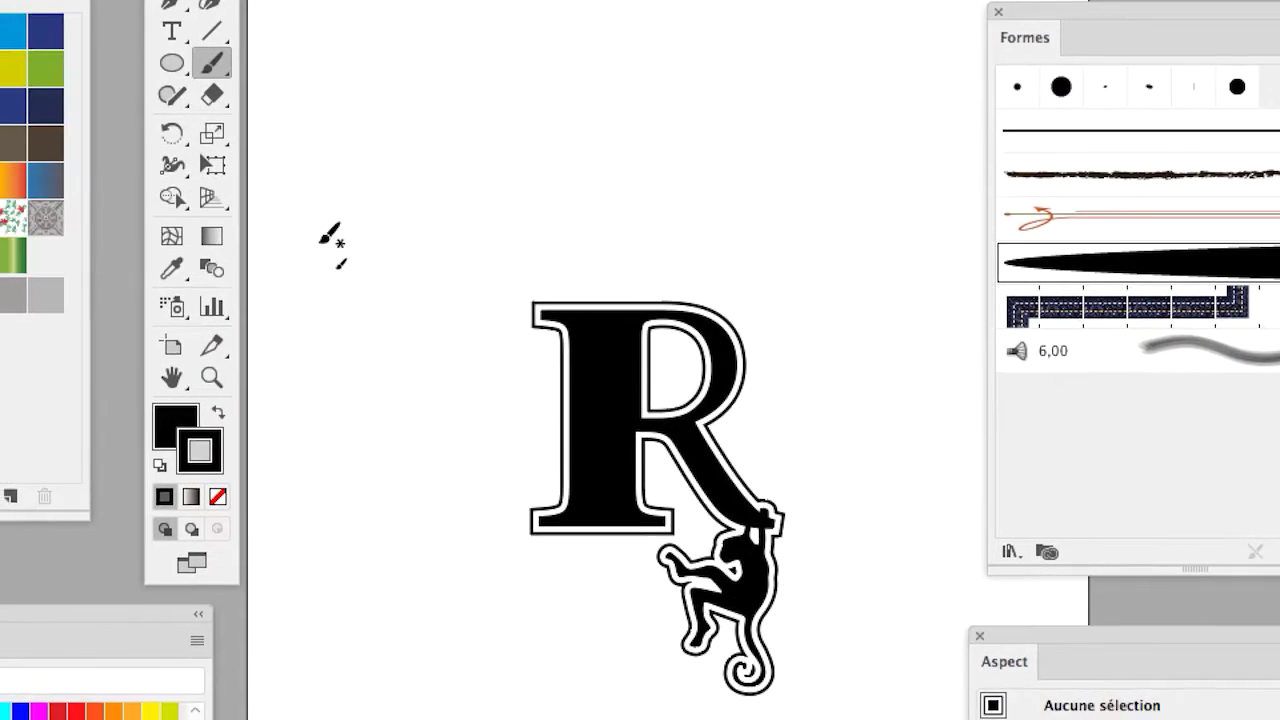
mouse_move(321, 242)
left_mouse_down()
mouse_move(500, 118)
mouse_move(547, 108)
left_mouse_up()
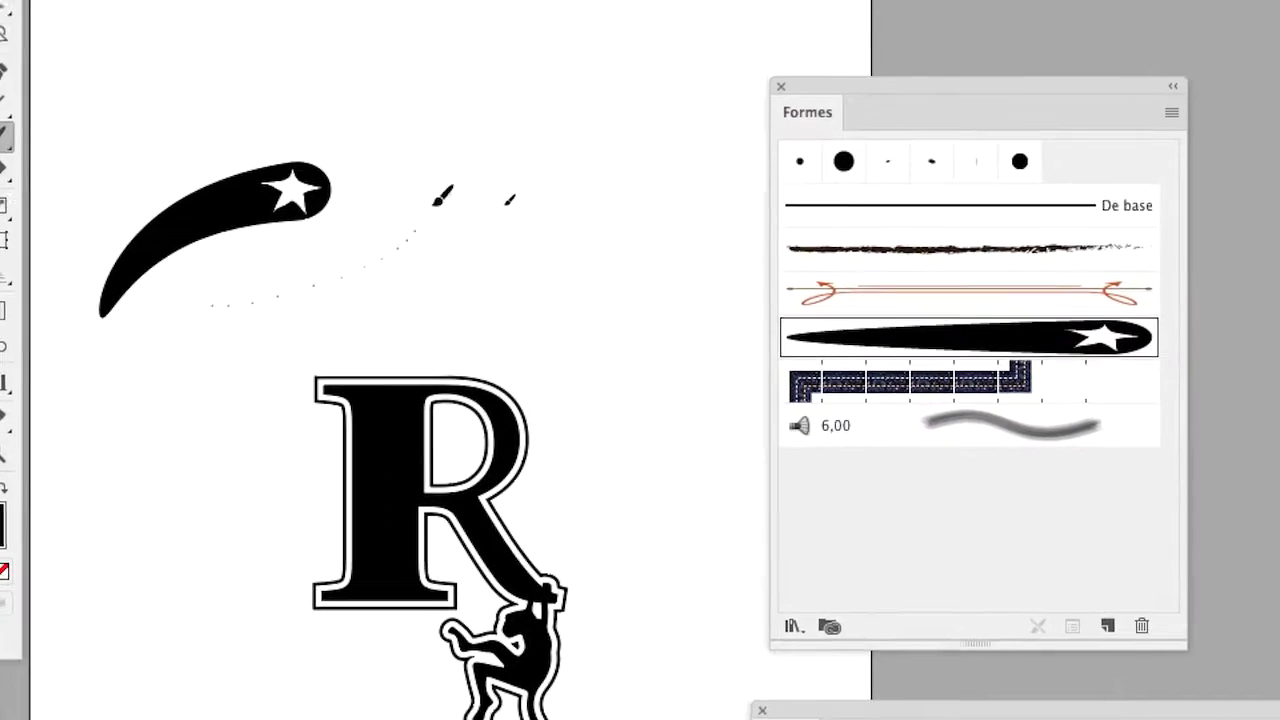
- Paint several more curved black strokes with Forme artistique 1 above and to the left of the R
left_click_drag(436, 200, 455, 150)
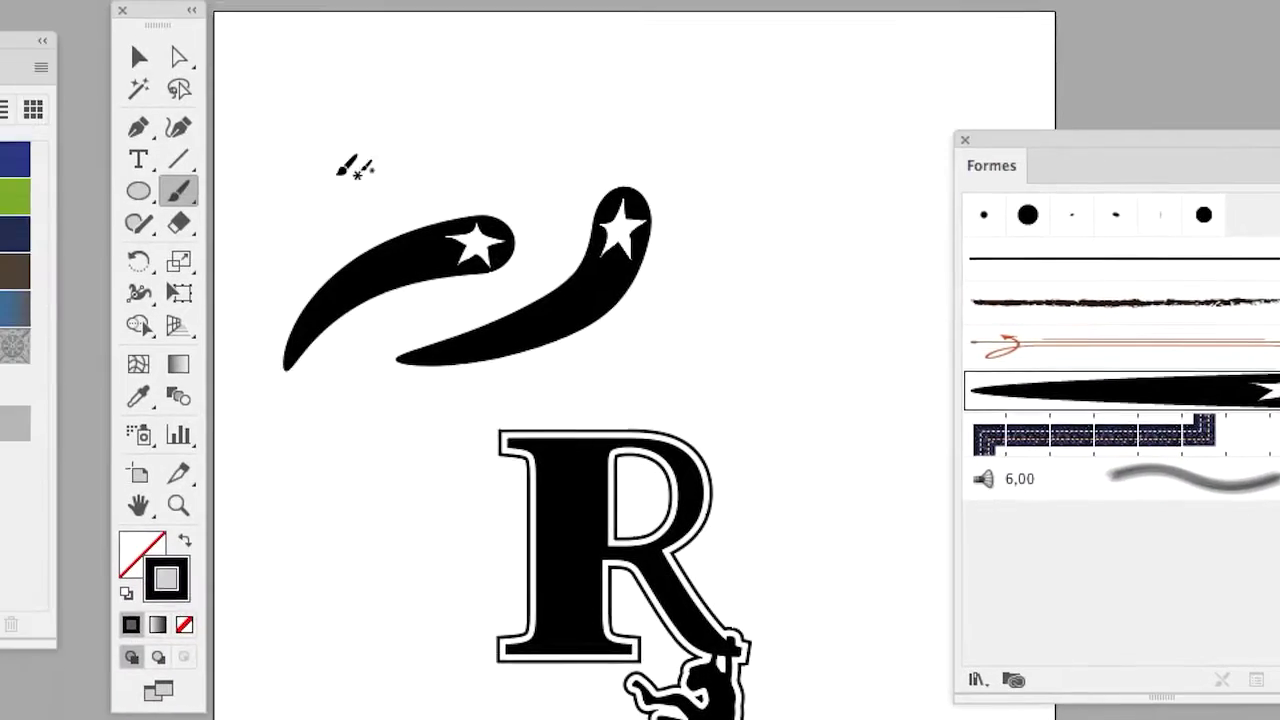
mouse_move(155, 118)
left_mouse_down()
mouse_move(484, 70)
mouse_move(570, 134)
mouse_move(553, 263)
mouse_move(473, 320)
left_mouse_up()
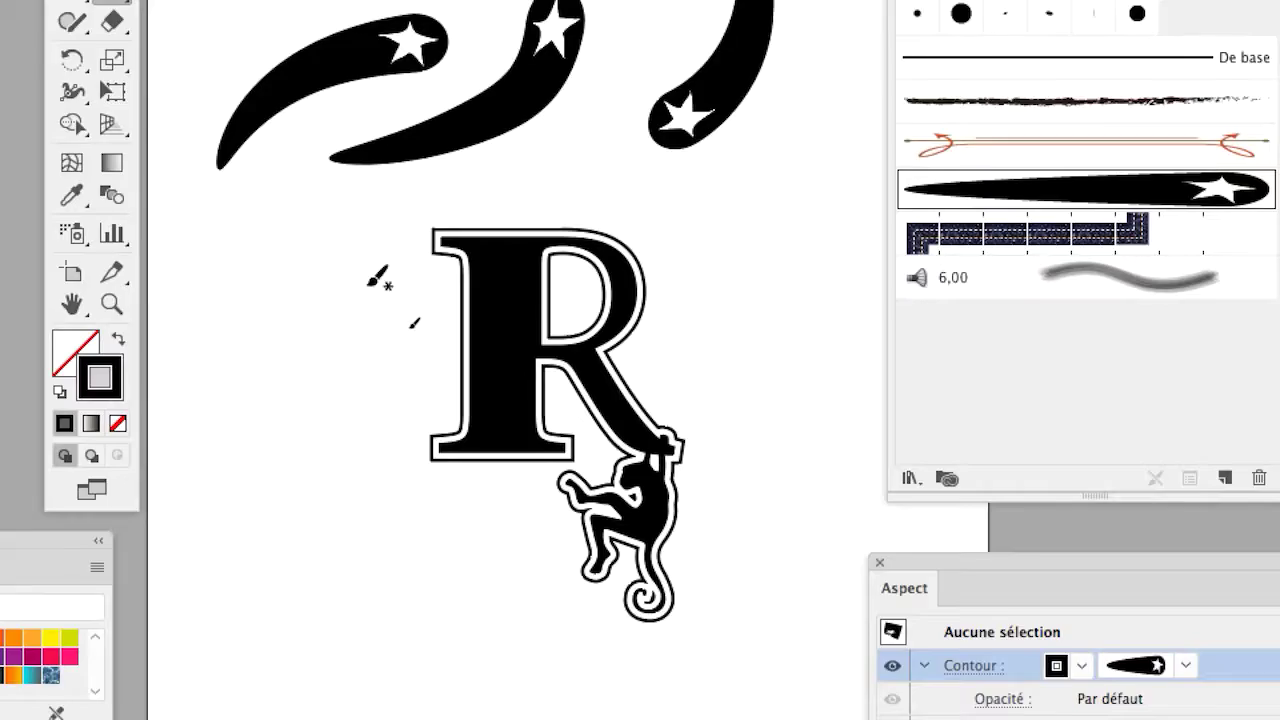
left_click_drag(283, 328, 310, 472)
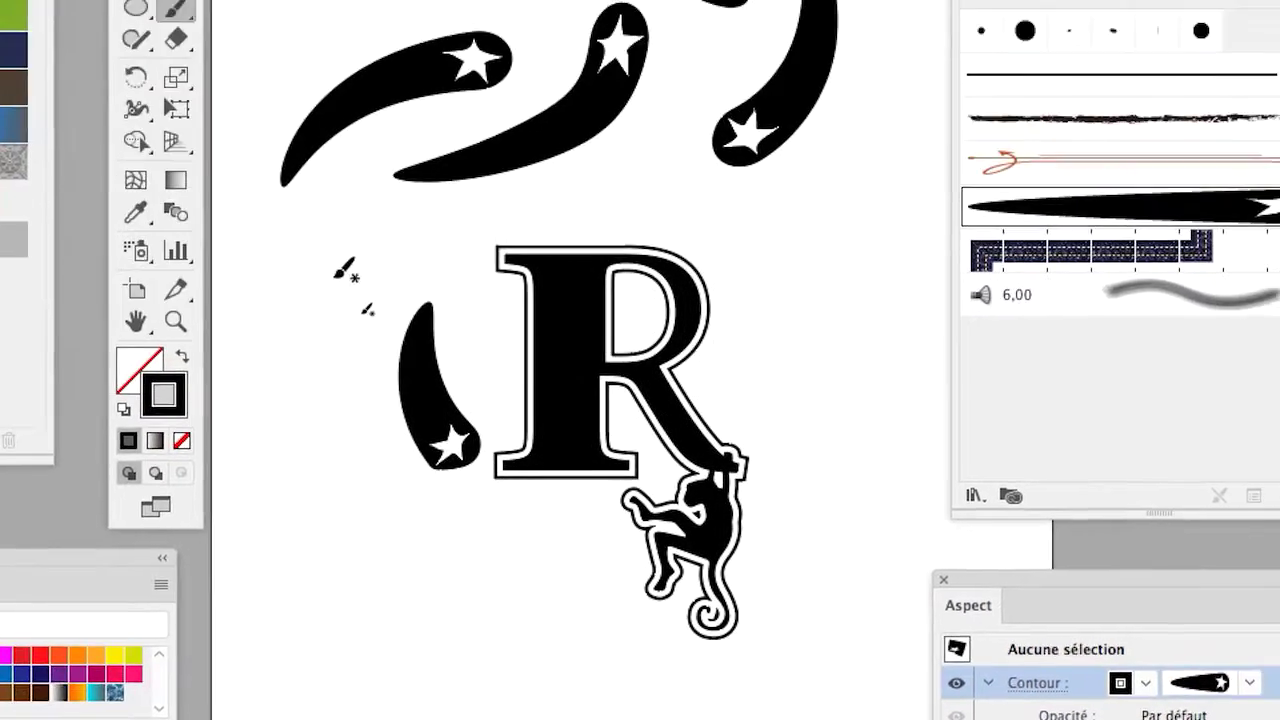
mouse_move(338, 278)
left_mouse_down()
mouse_move(335, 520)
mouse_move(385, 605)
left_mouse_up()
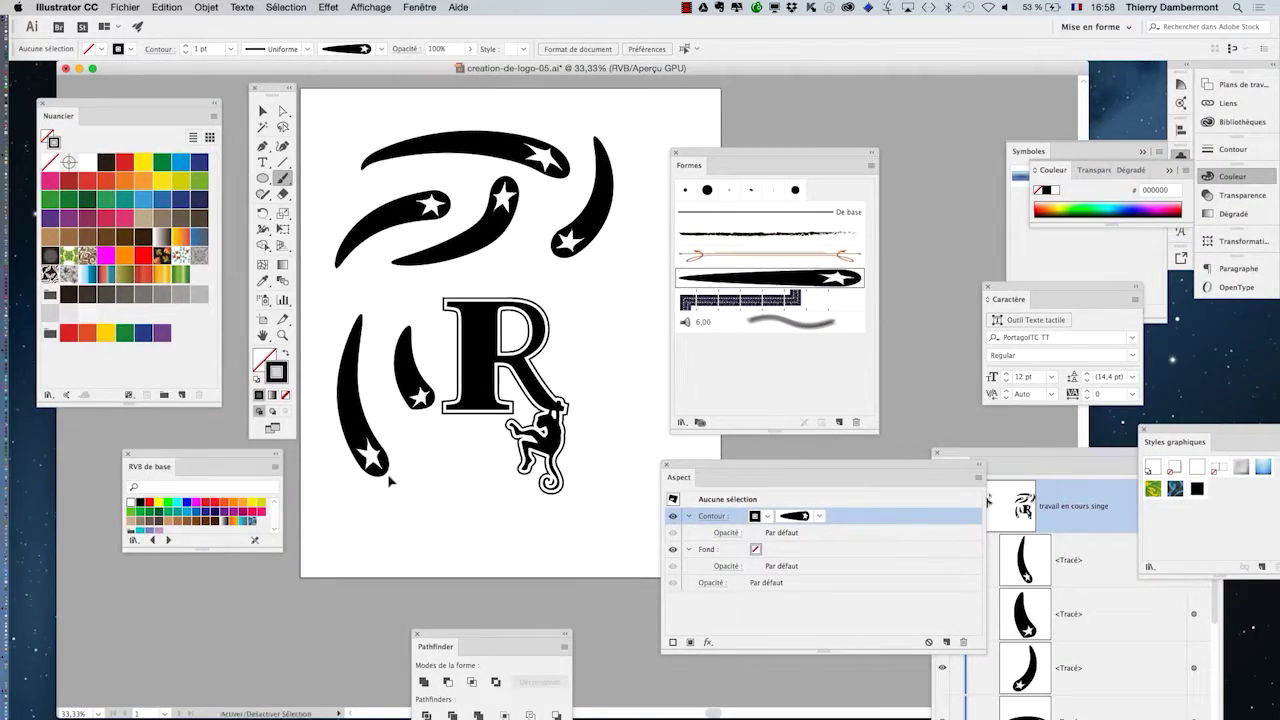
- Paint one very long stroke running off the artboard beside the R, plus a short and a medium stroke between it and the logo
scroll(390, 478, "down", 2)
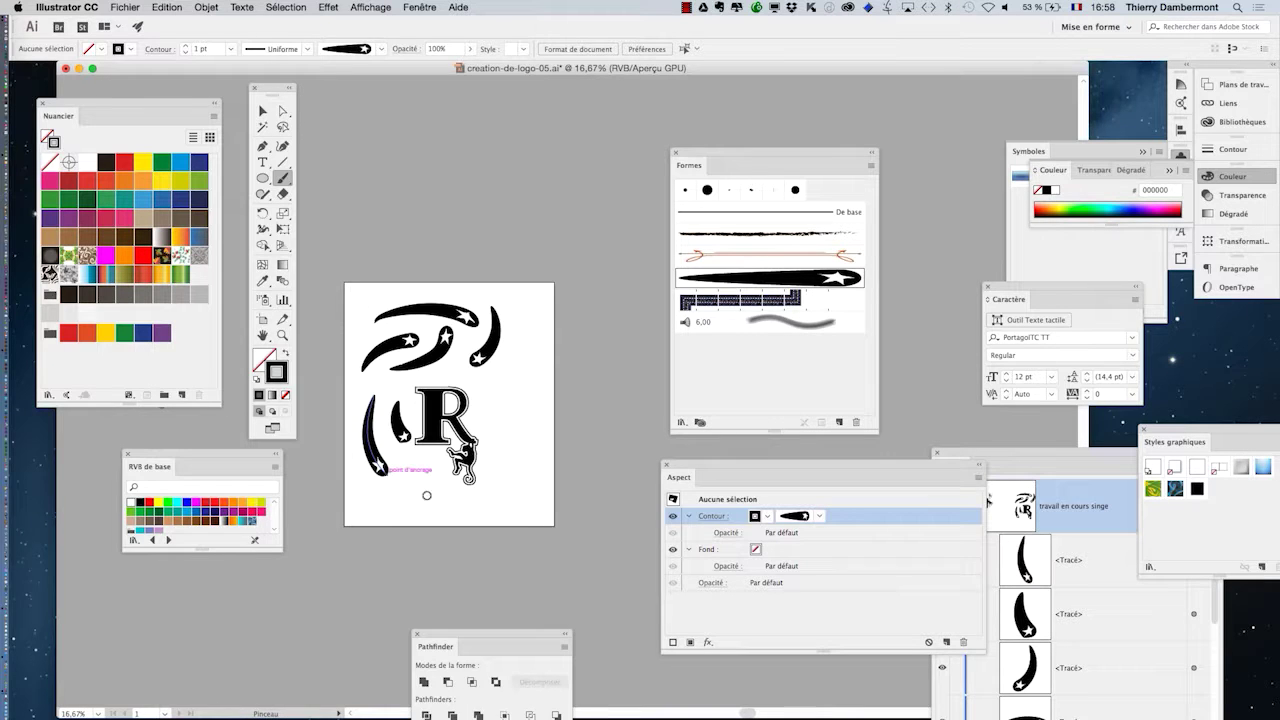
left_click_drag(600, 121, 603, 107)
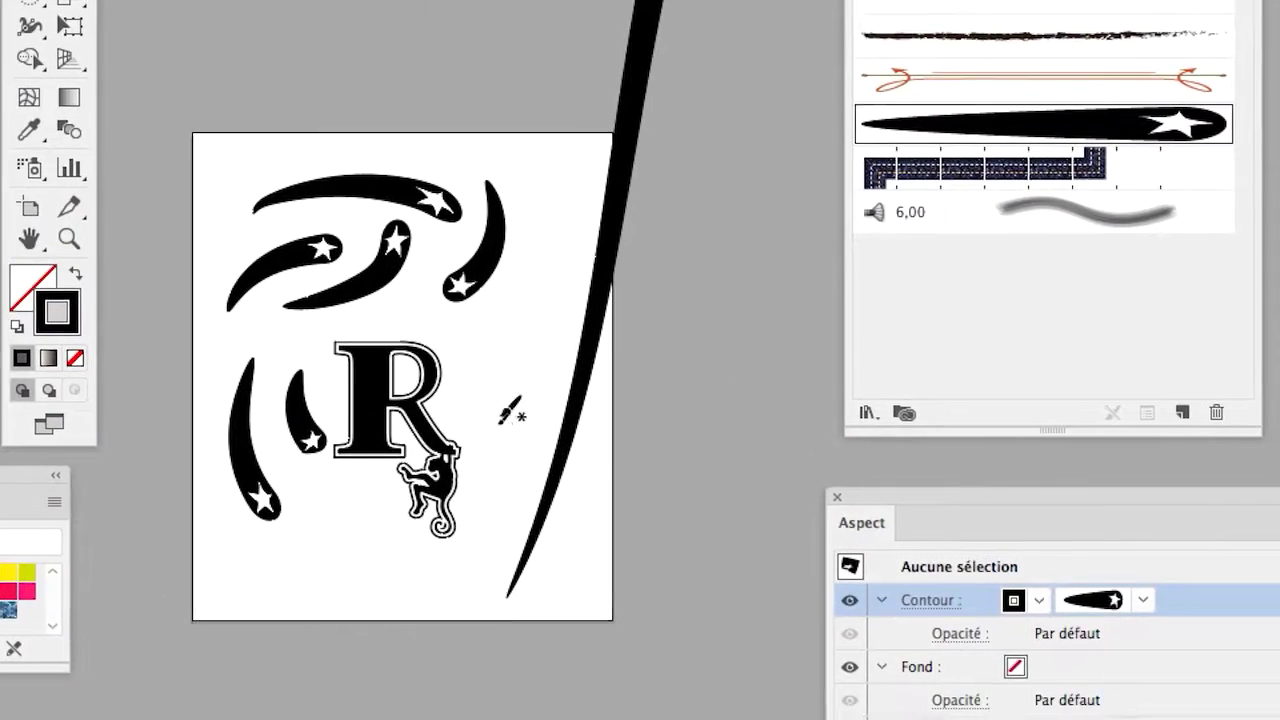
left_click_drag(500, 416, 508, 360)
scroll(533, 373, "up", 2)
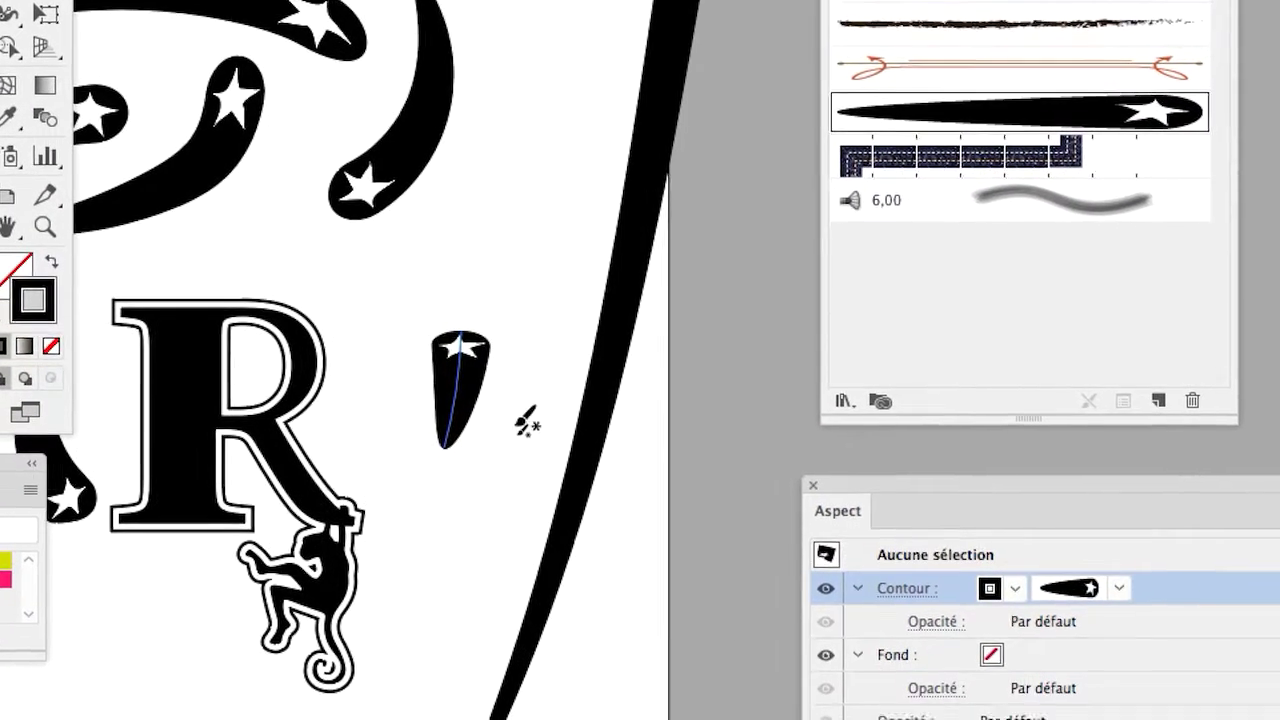
left_click_drag(520, 465, 563, 195)
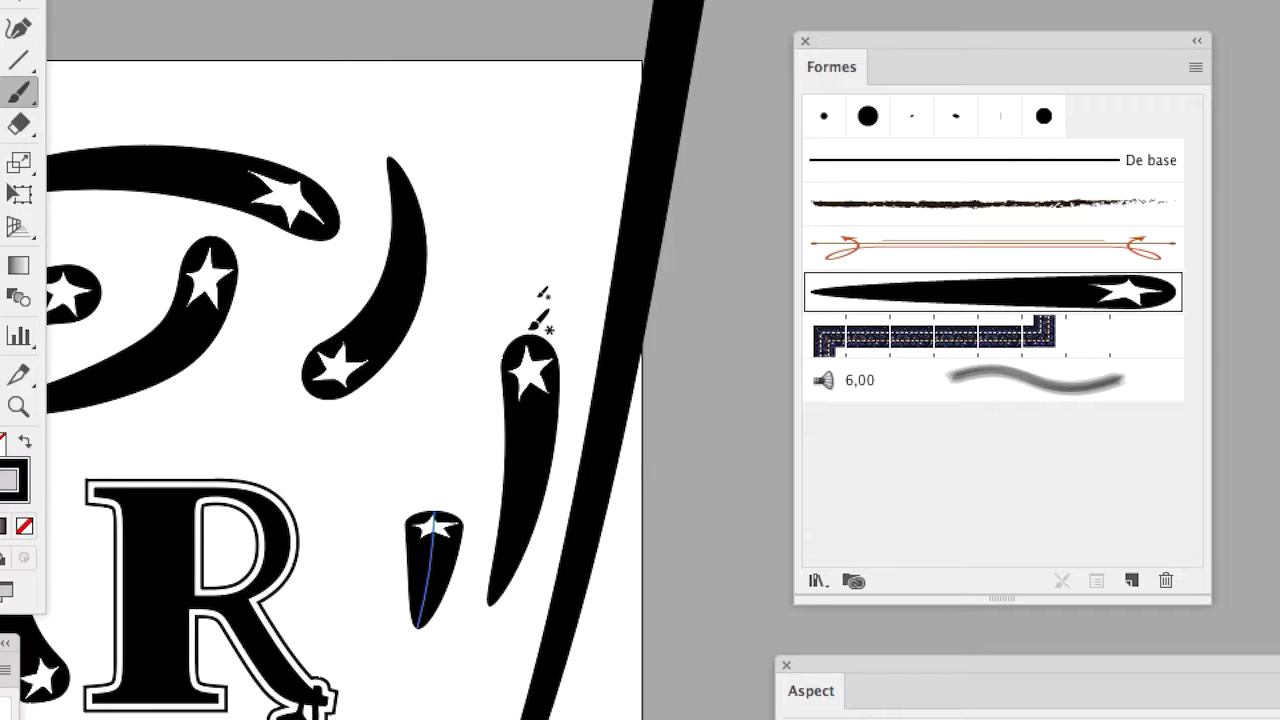
- With nothing selected, set the stroke colour to orange and paint three crossing strokes above the R with Forme artistique 1
key("super+shift+a")
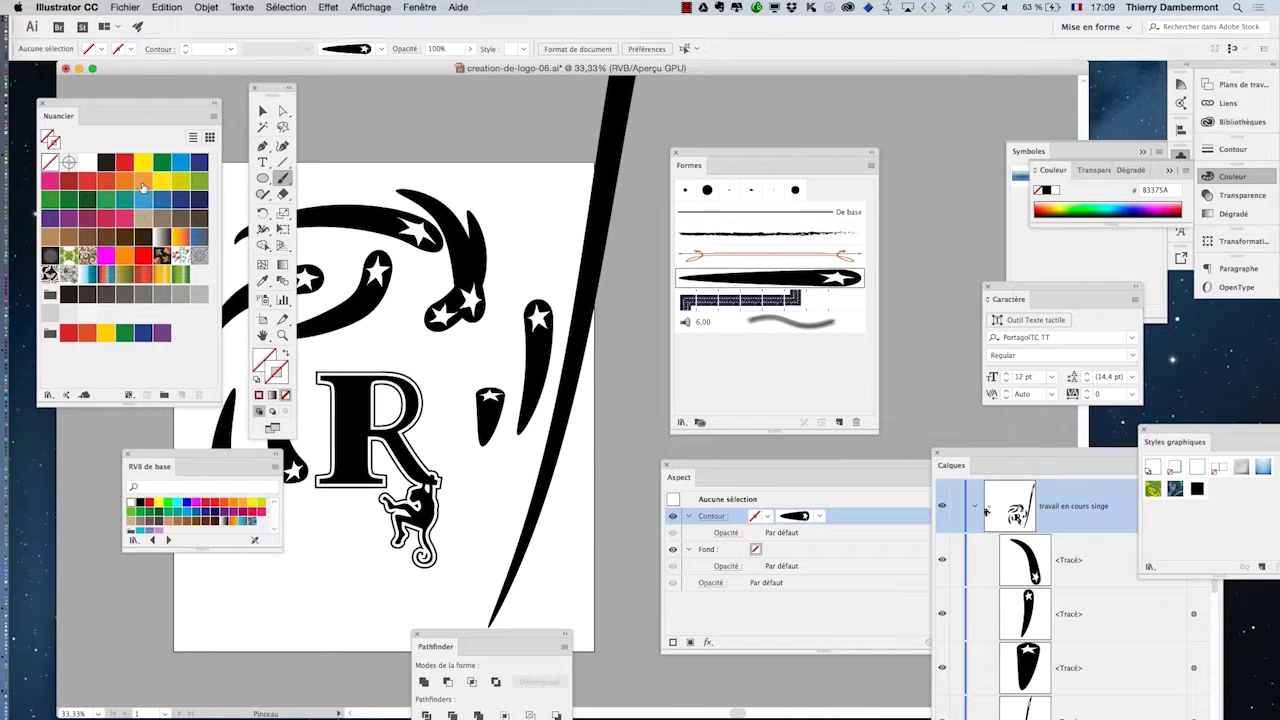
left_click(142, 185)
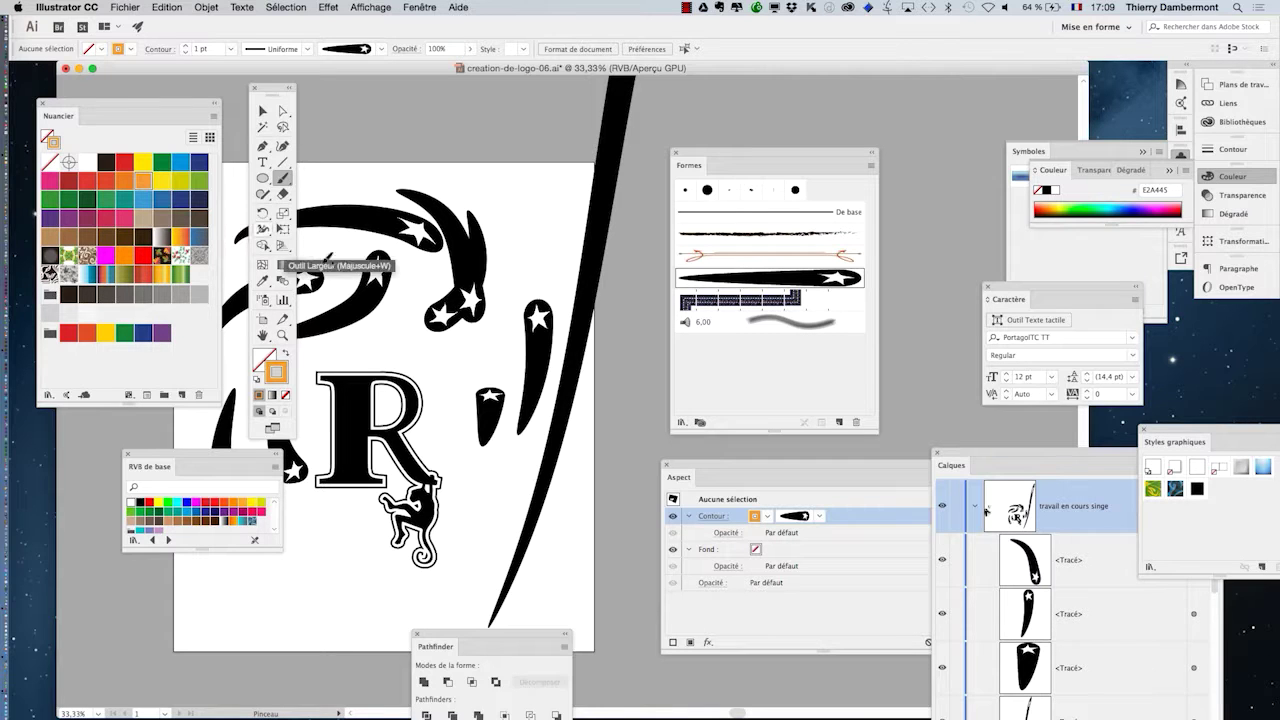
left_click_drag(454, 342, 468, 345)
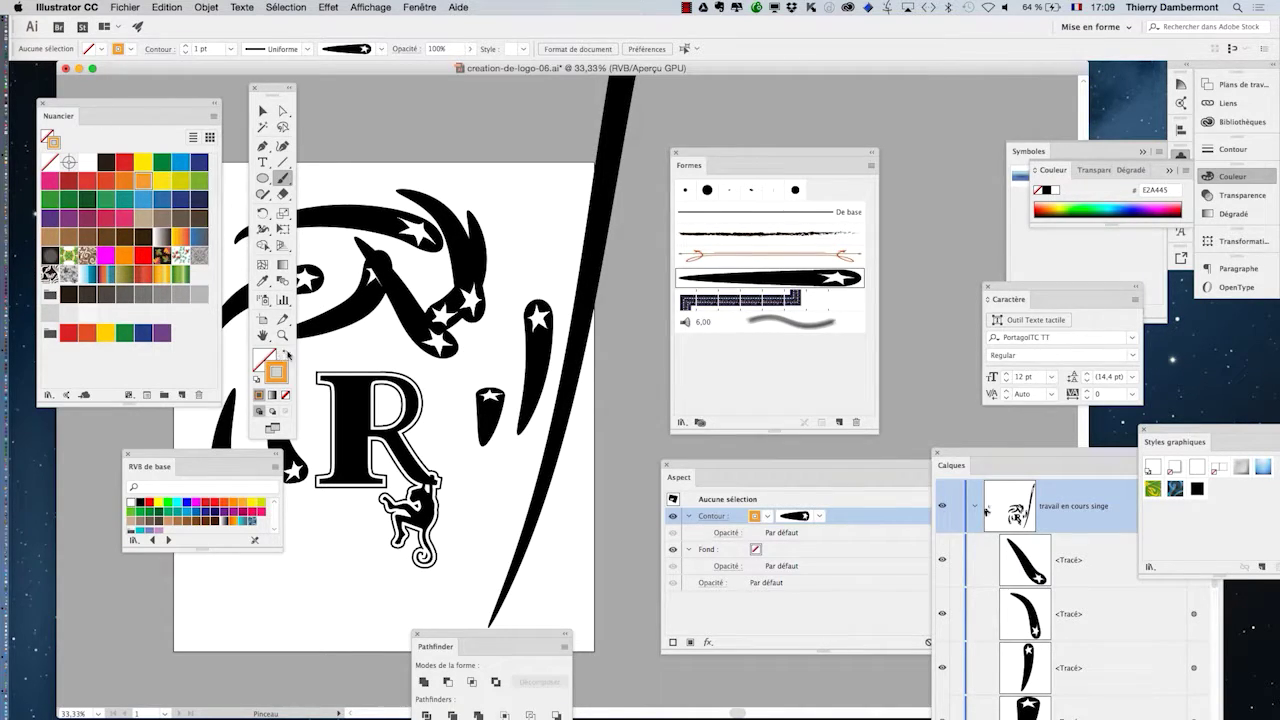
left_click_drag(446, 327, 563, 252)
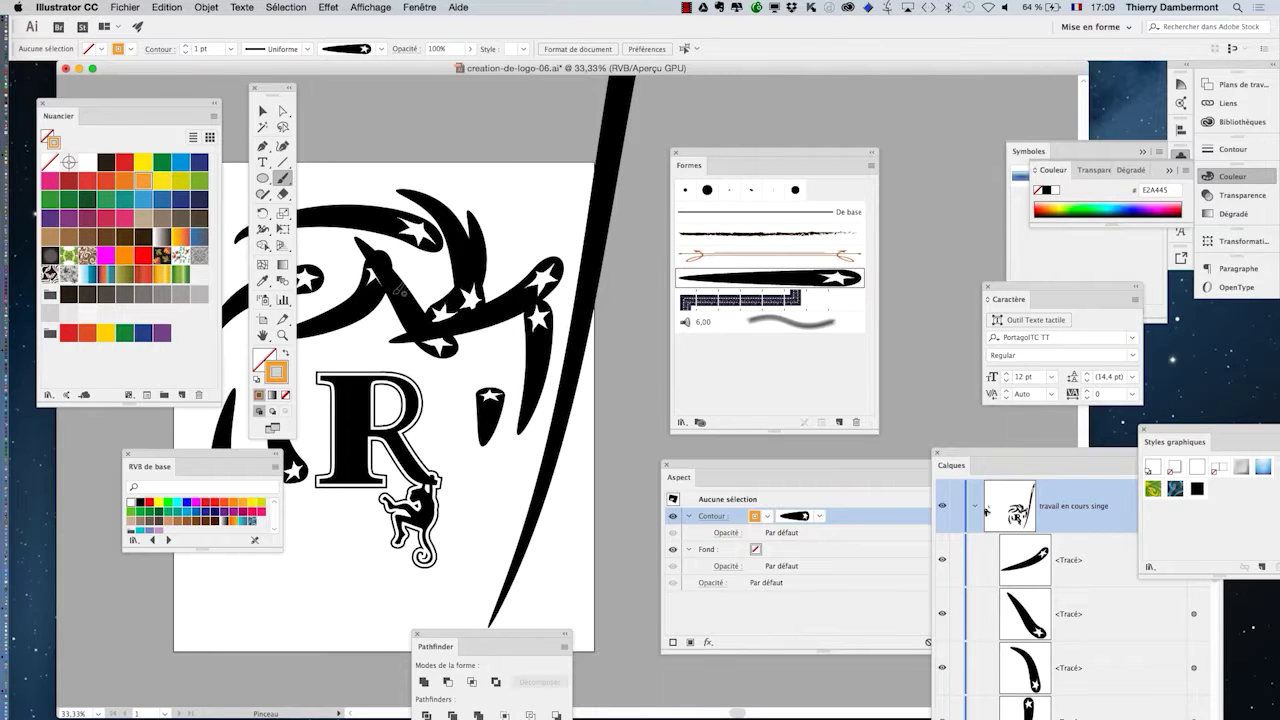
left_click(286, 354)
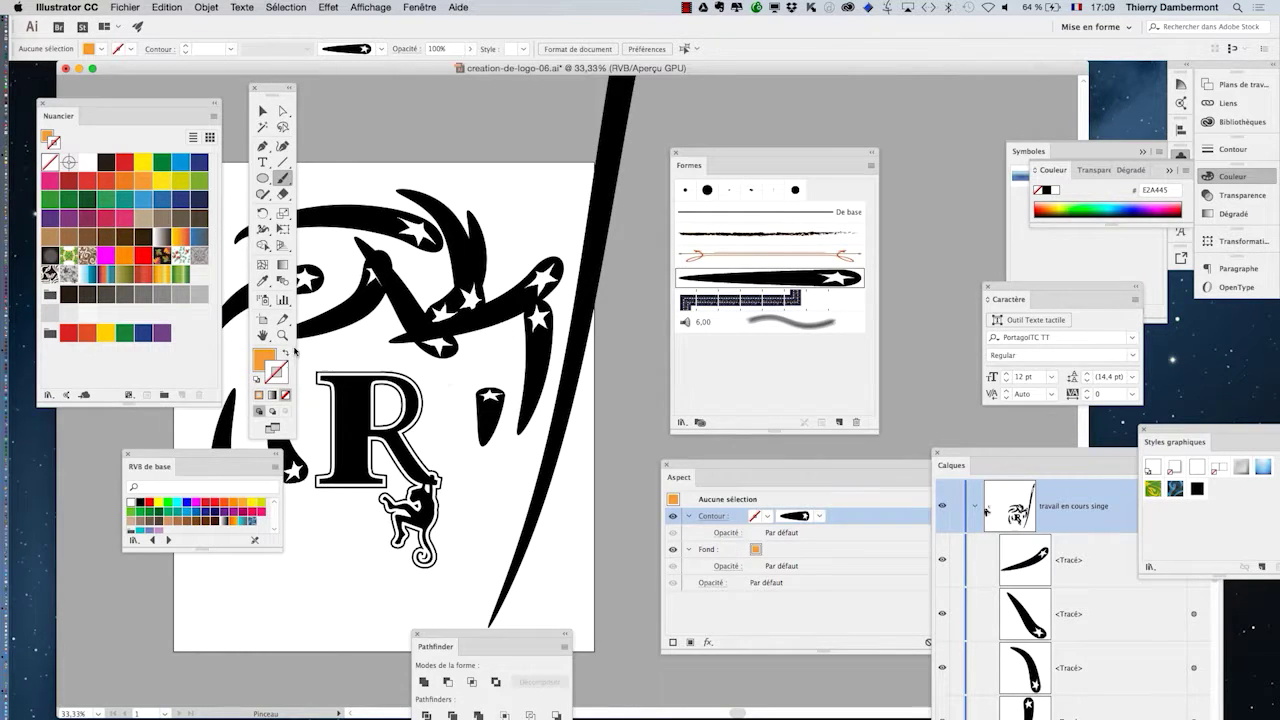
left_click_drag(406, 300, 455, 220)
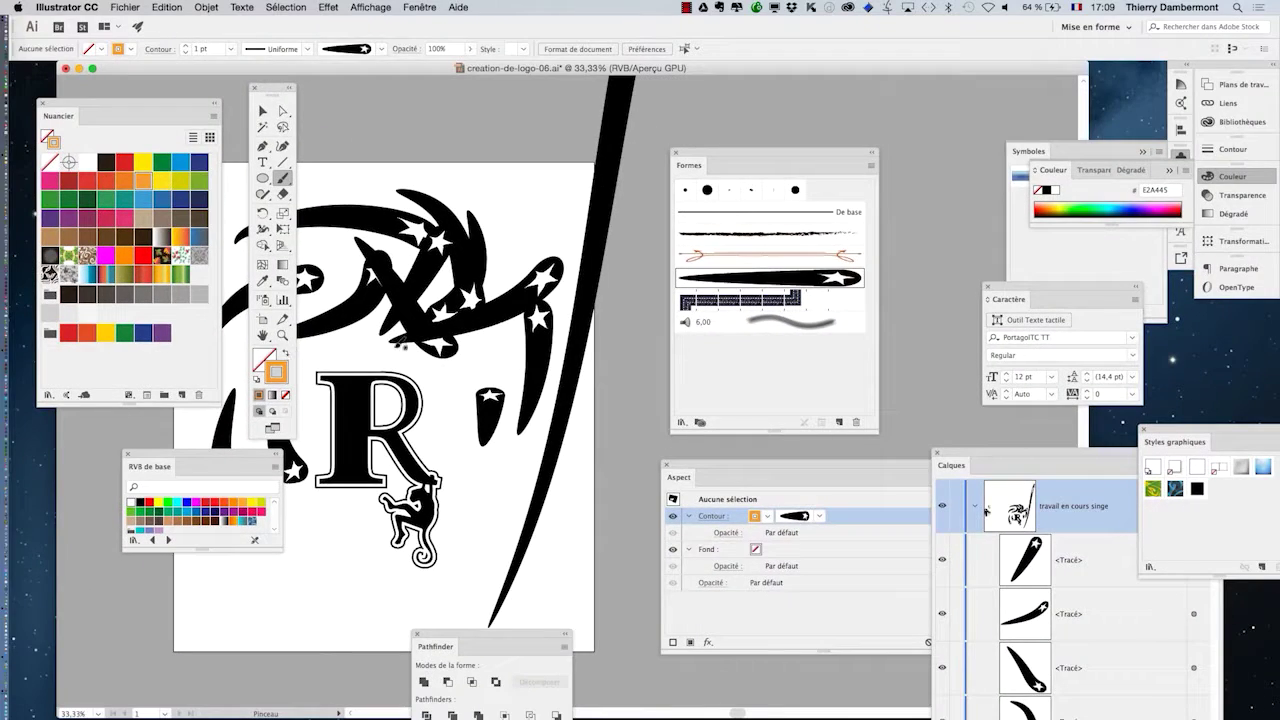
- Try the Teintes and Teintes et ombres colouring modes in Forme artistique 1's options with the preview on, and cancel
double_click(792, 278)
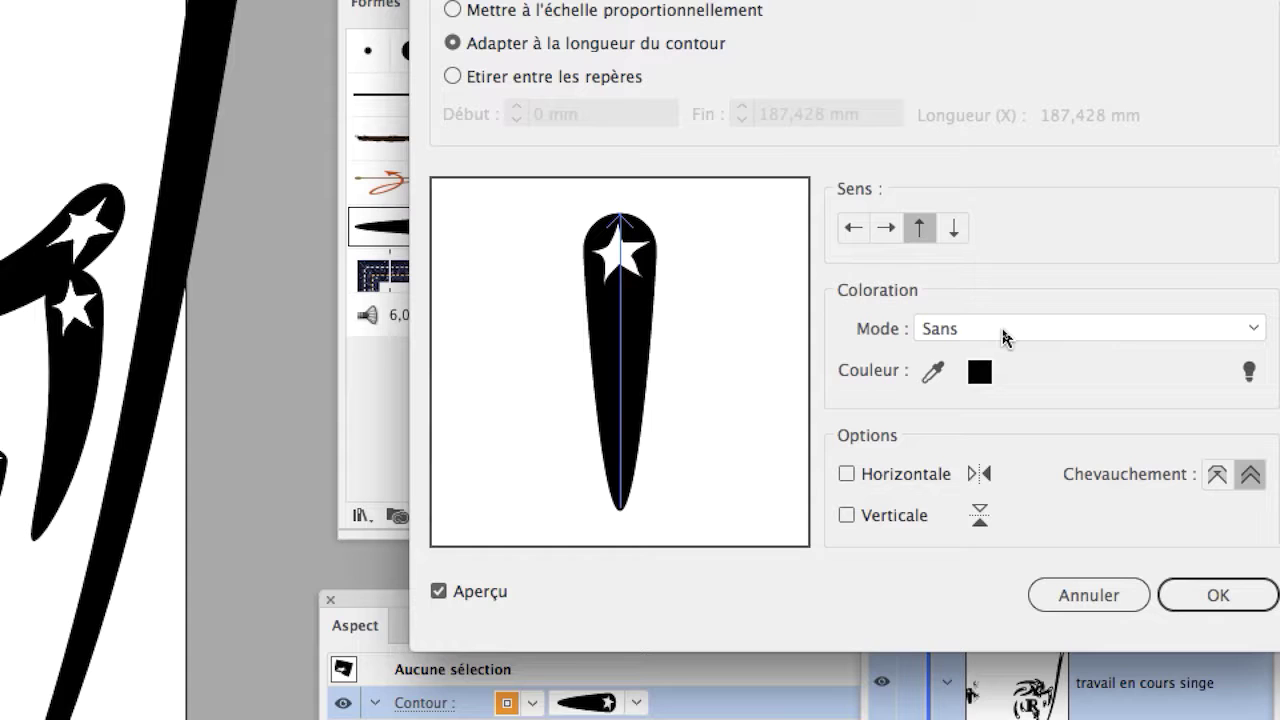
left_click(1005, 337)
left_click(1016, 384)
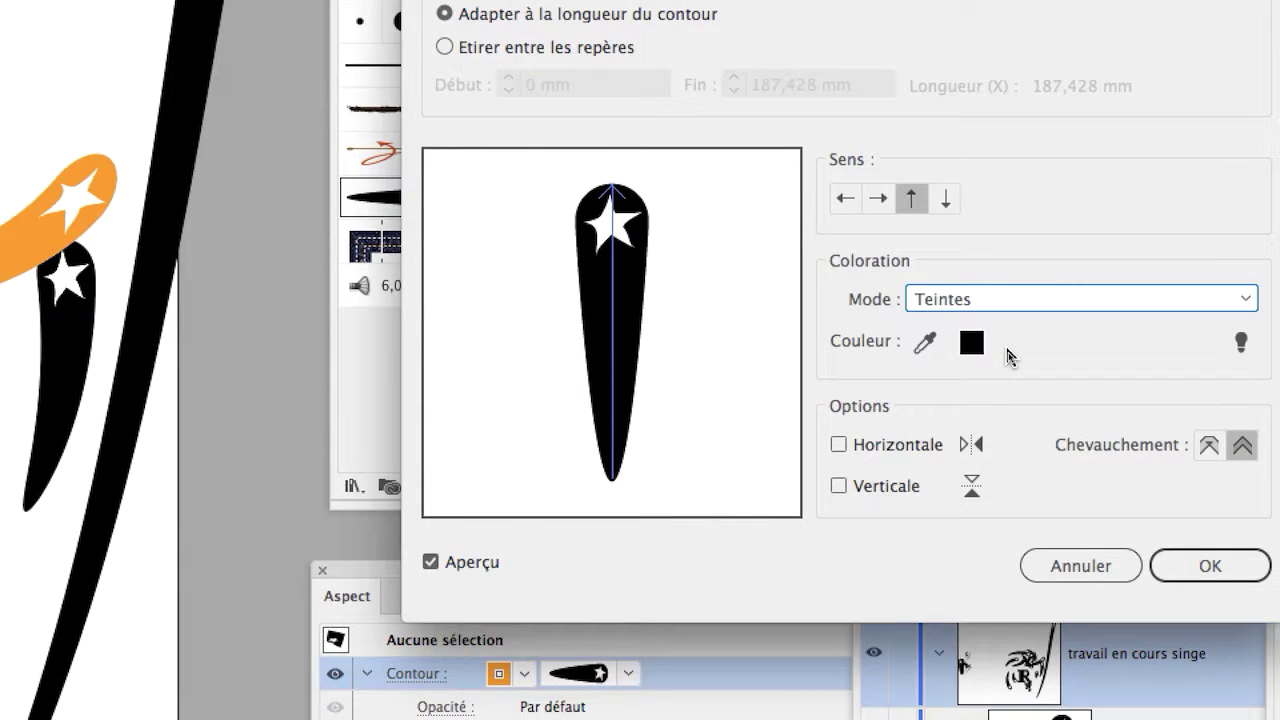
left_click(995, 307)
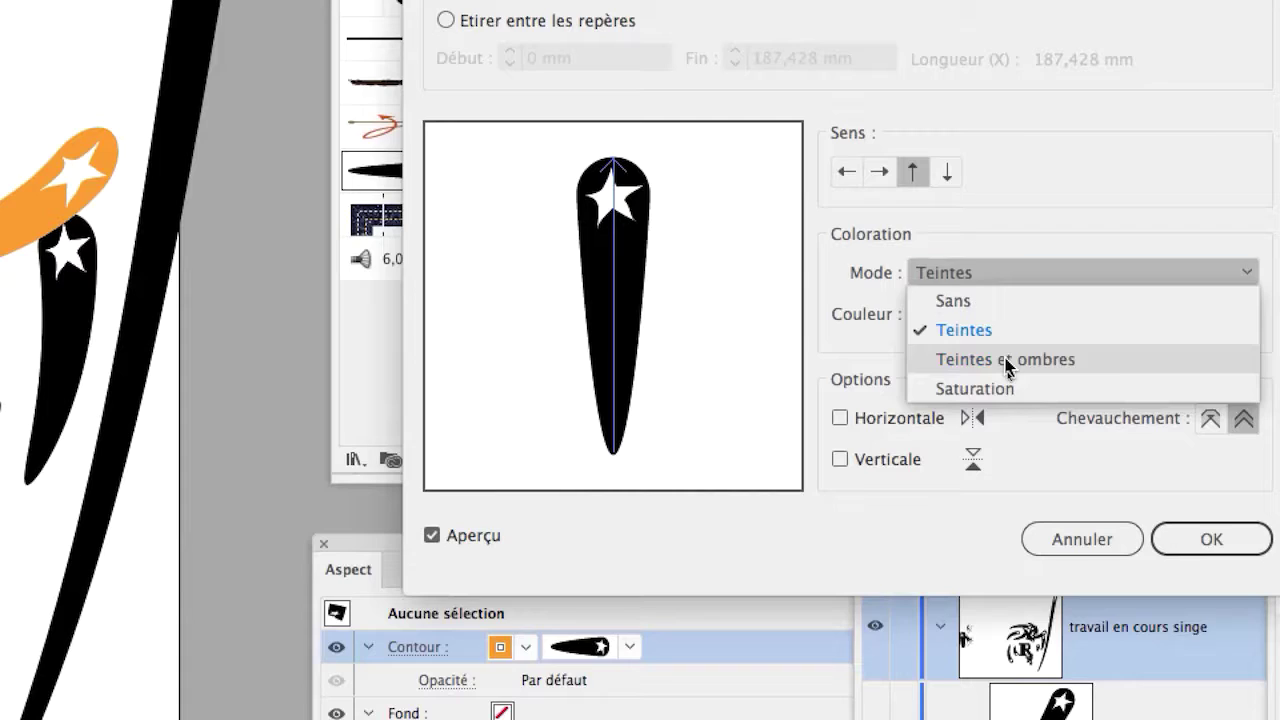
left_click(1012, 418)
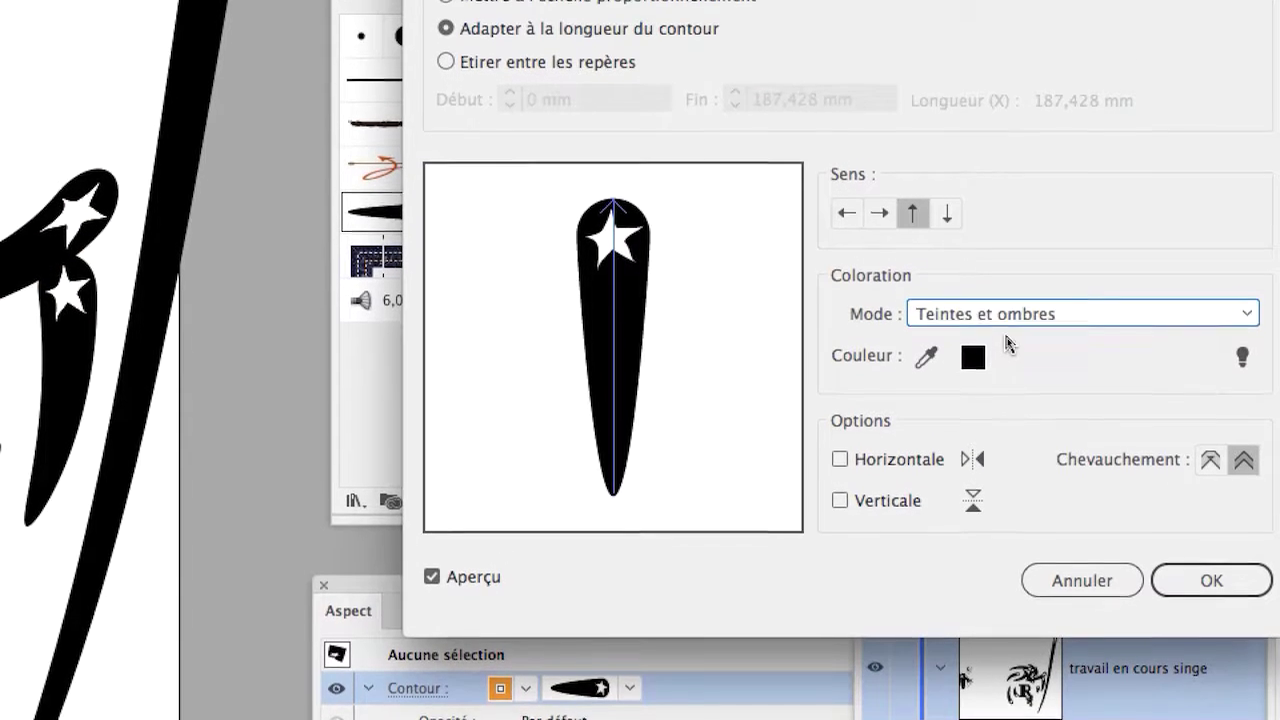
left_click(990, 316)
left_click(935, 364)
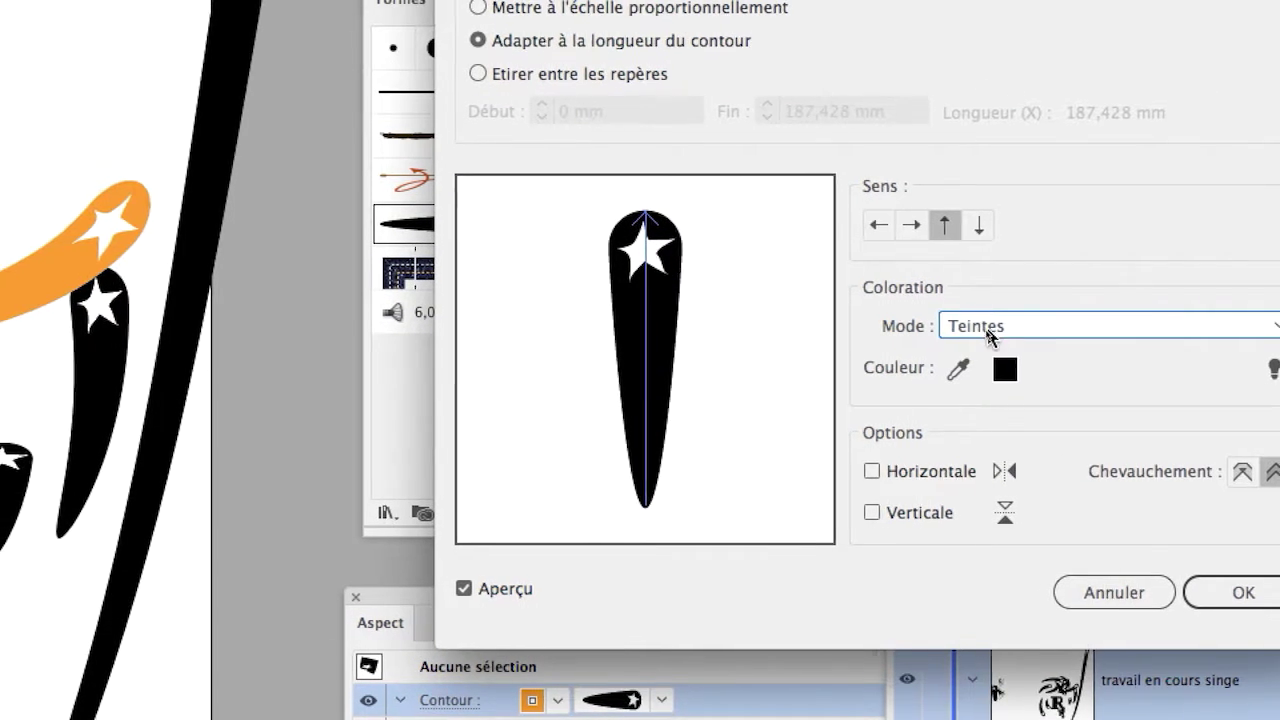
left_click(1114, 592)
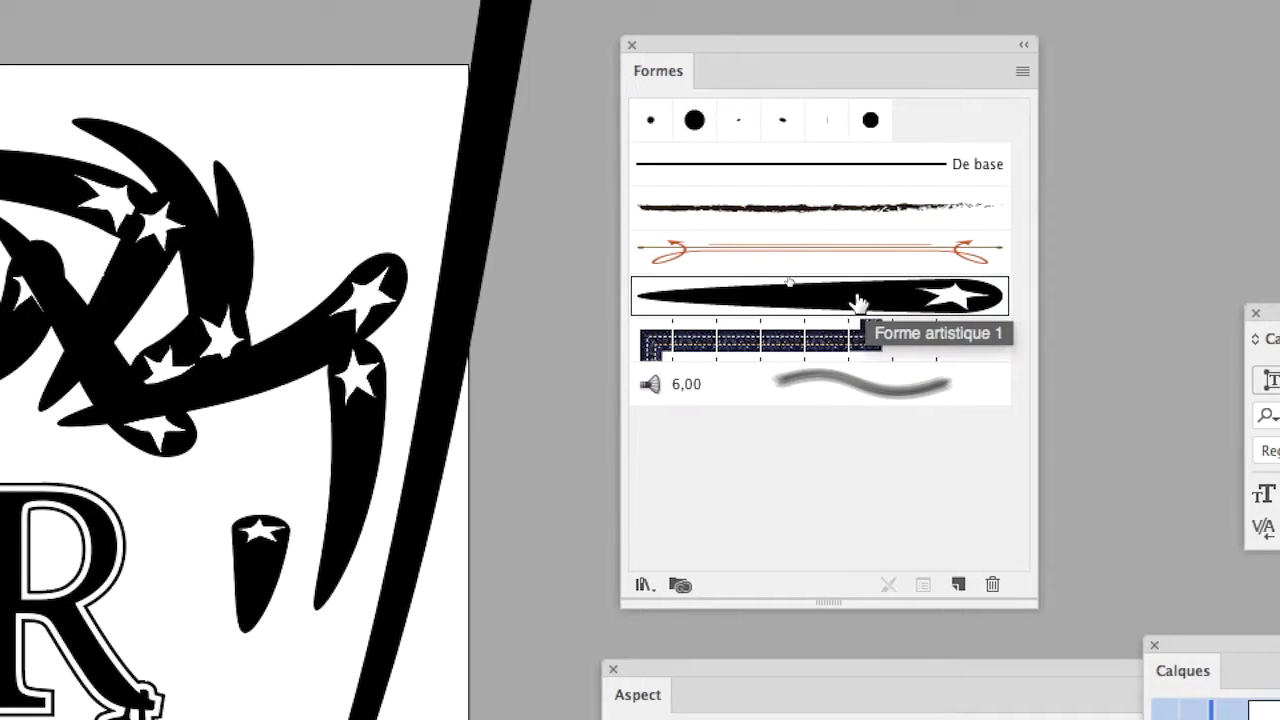
- Set Forme artistique 1's colouring mode to Teintes and apply the change to the existing strokes
double_click(712, 160)
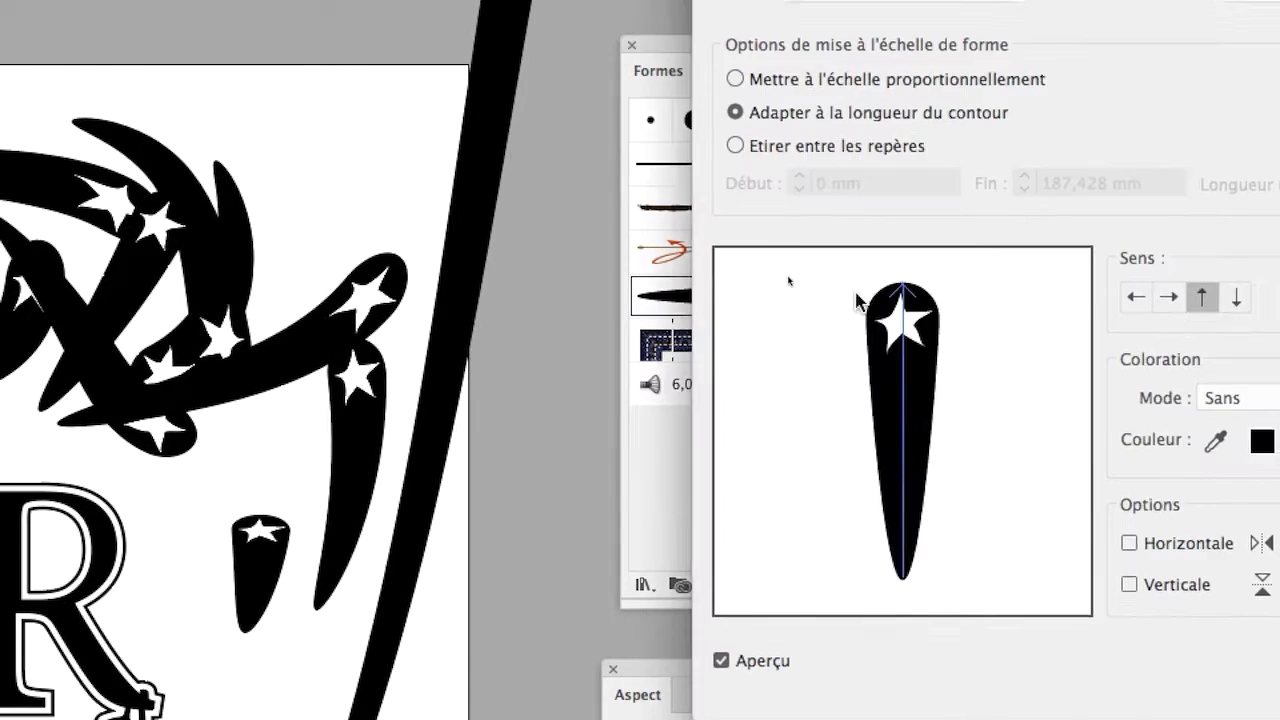
left_click(1245, 405)
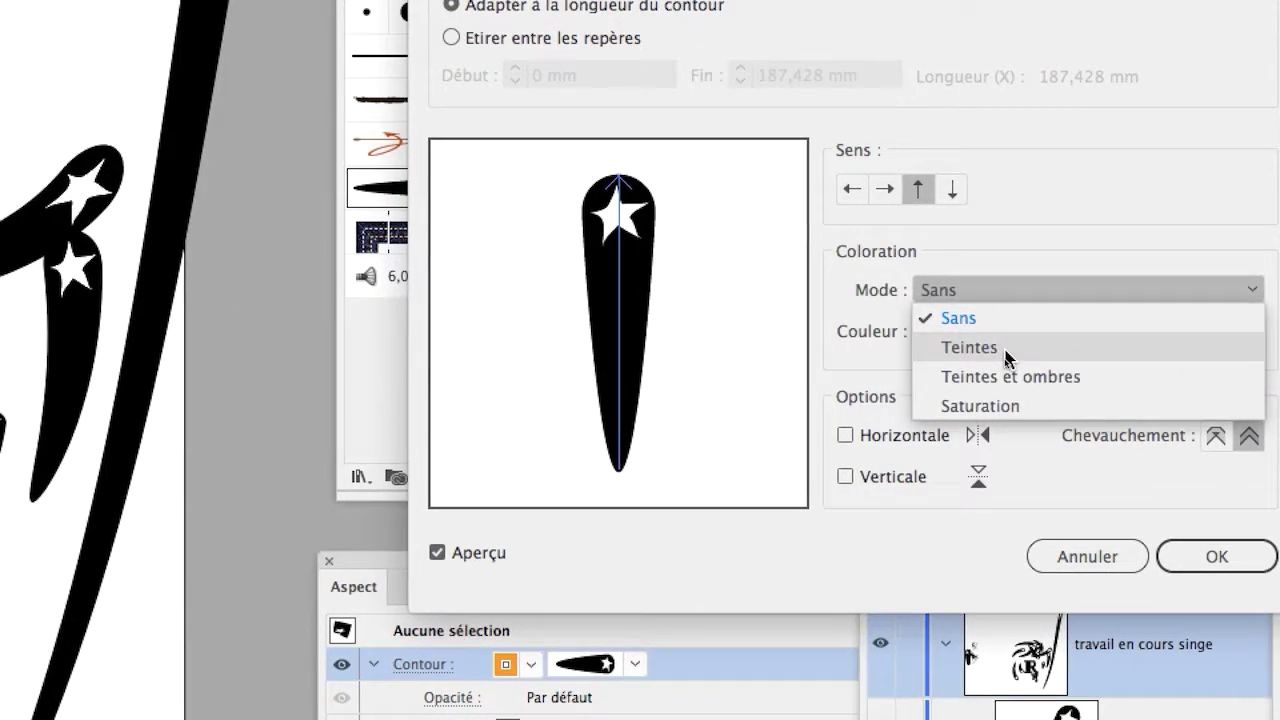
left_click(1007, 350)
left_click(1216, 556)
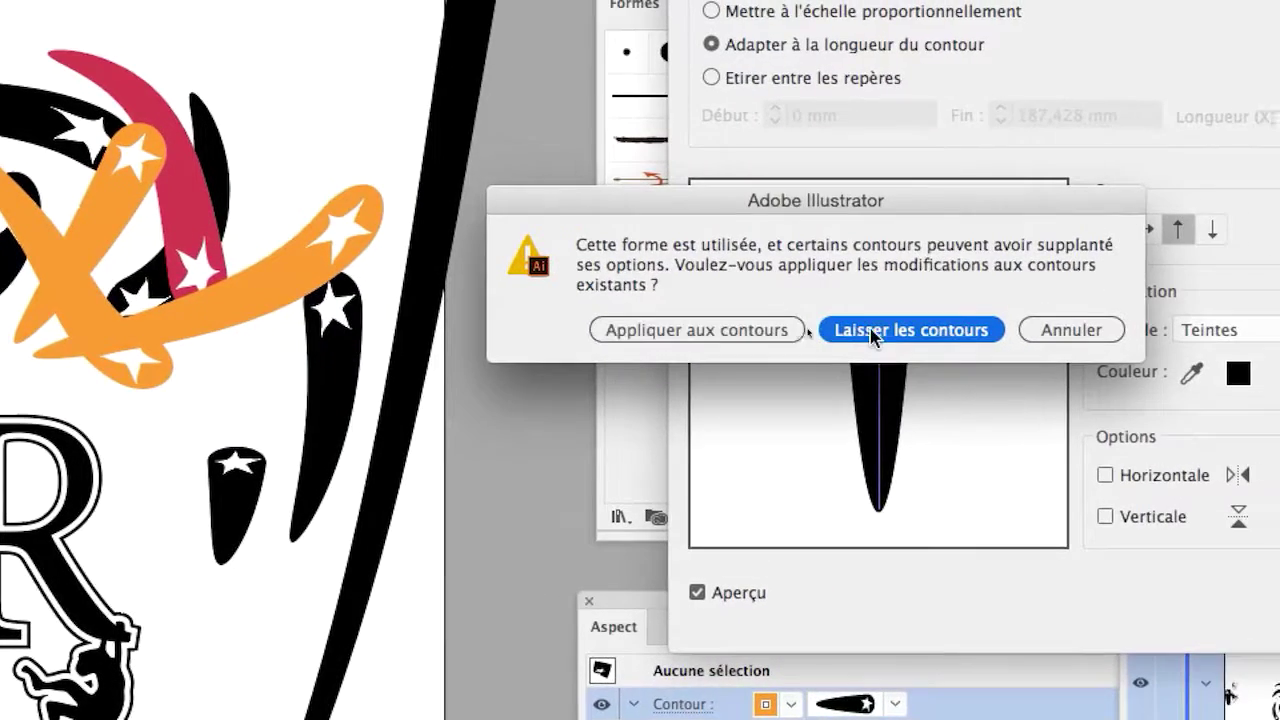
left_click(737, 327)
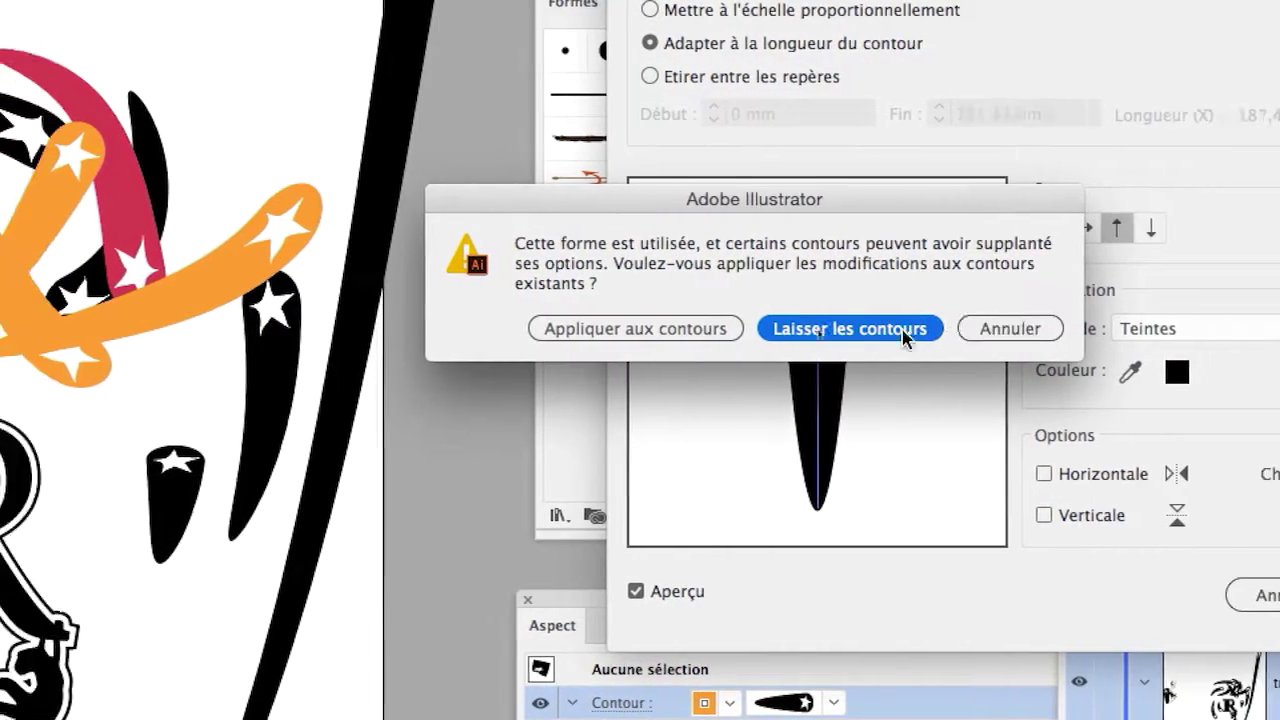
left_click(625, 328)
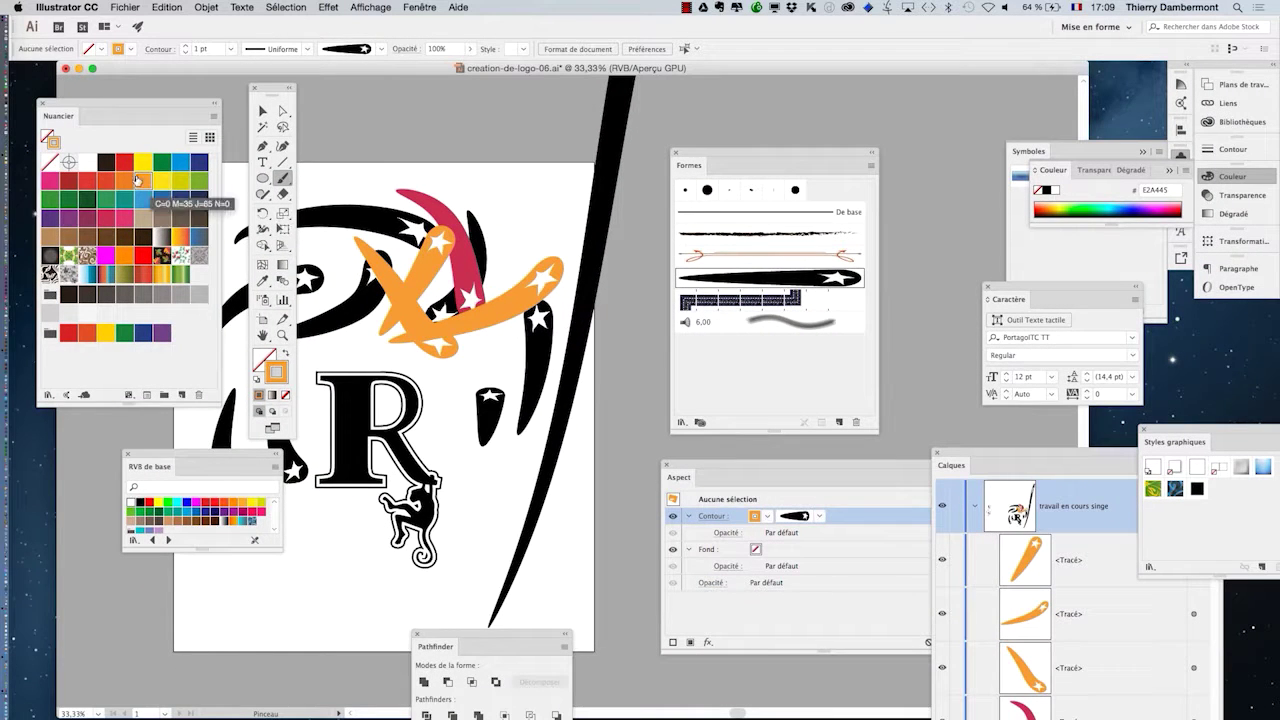
- Paint a yellow-green stroke and a dark blue stroke over the orange strokes above the R
left_click(178, 183)
left_click_drag(392, 186, 514, 358)
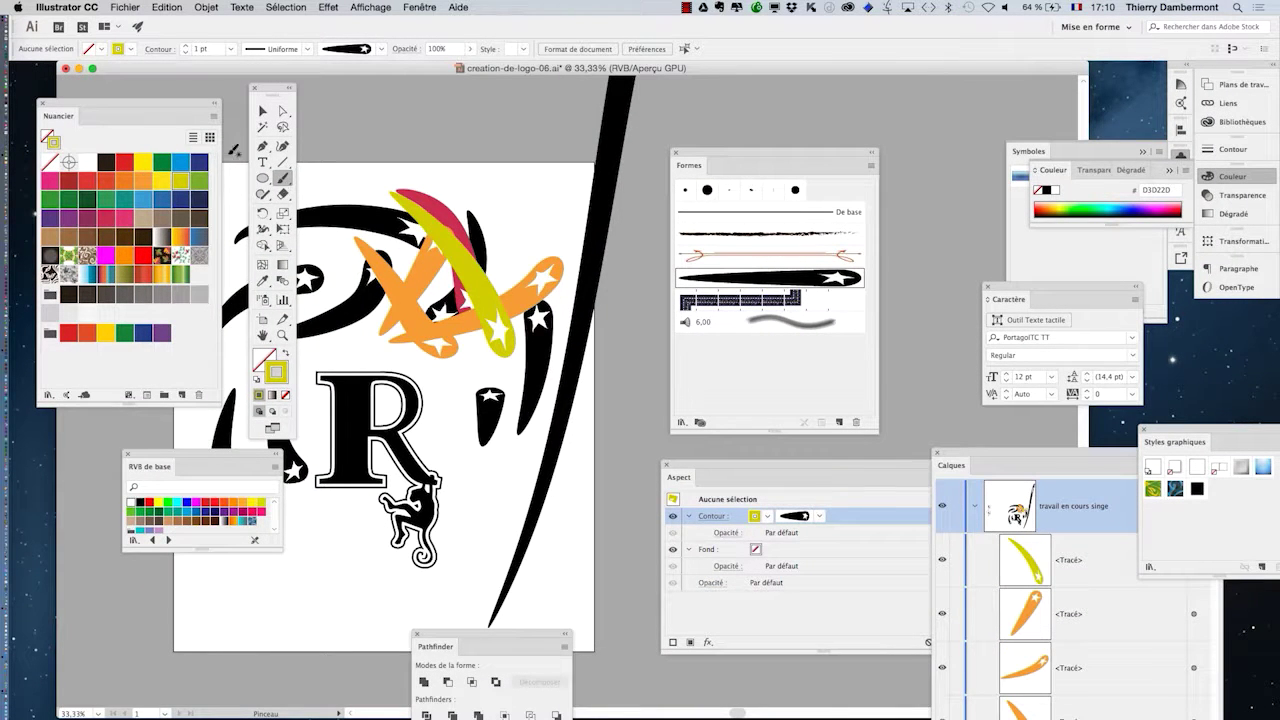
left_click(198, 162)
left_click_drag(352, 315, 451, 232)
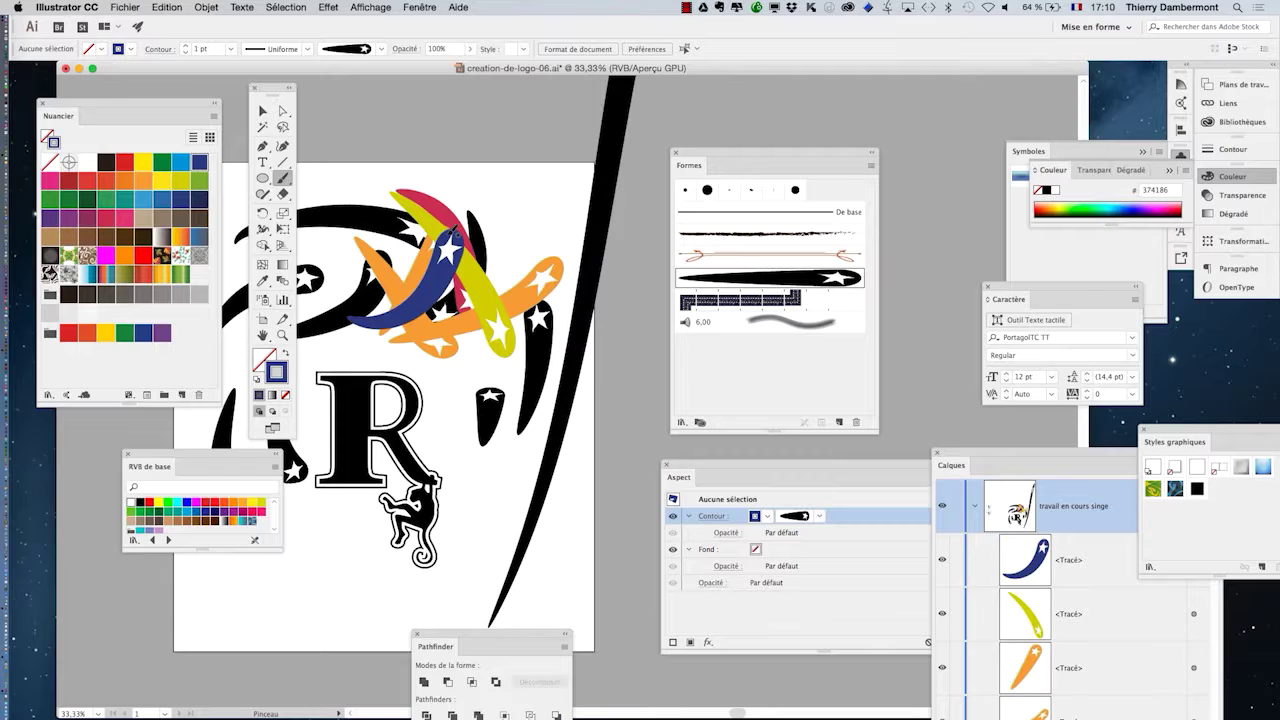
- Paint a red and a light blue stroke above the R, and two magenta strokes, one under the monkey and one to its right
left_click(70, 182)
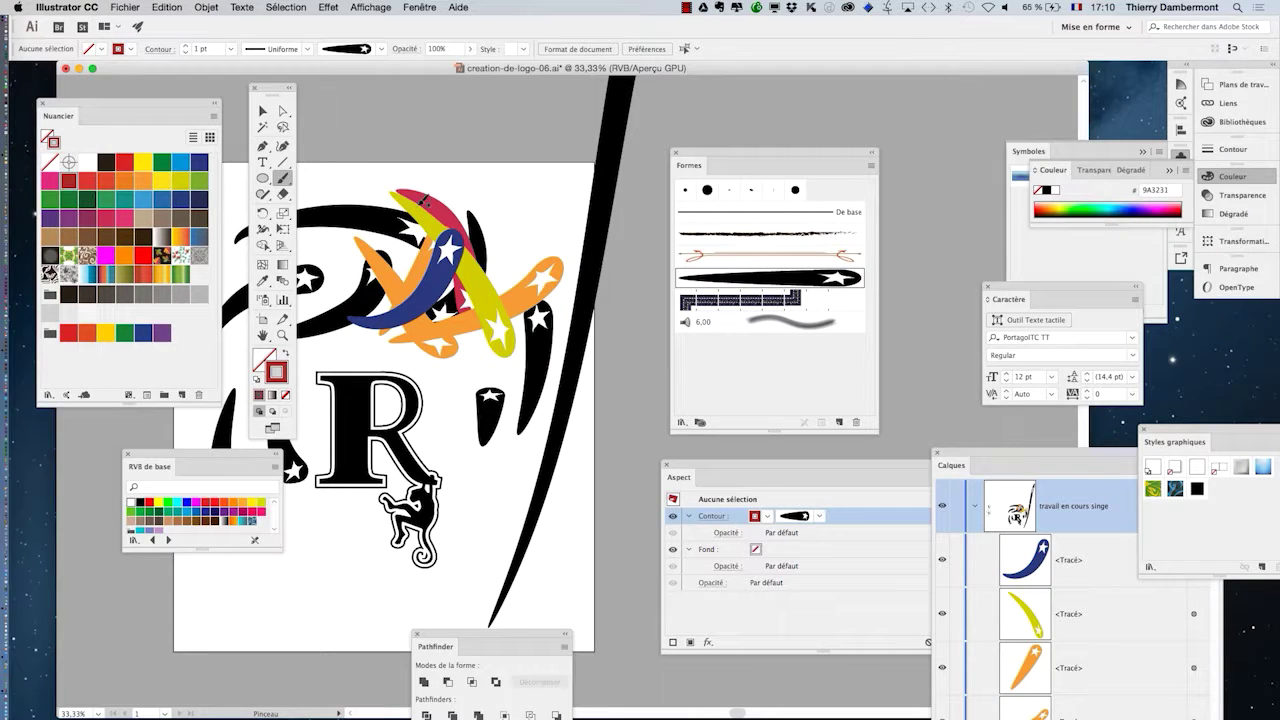
left_click_drag(515, 344, 510, 369)
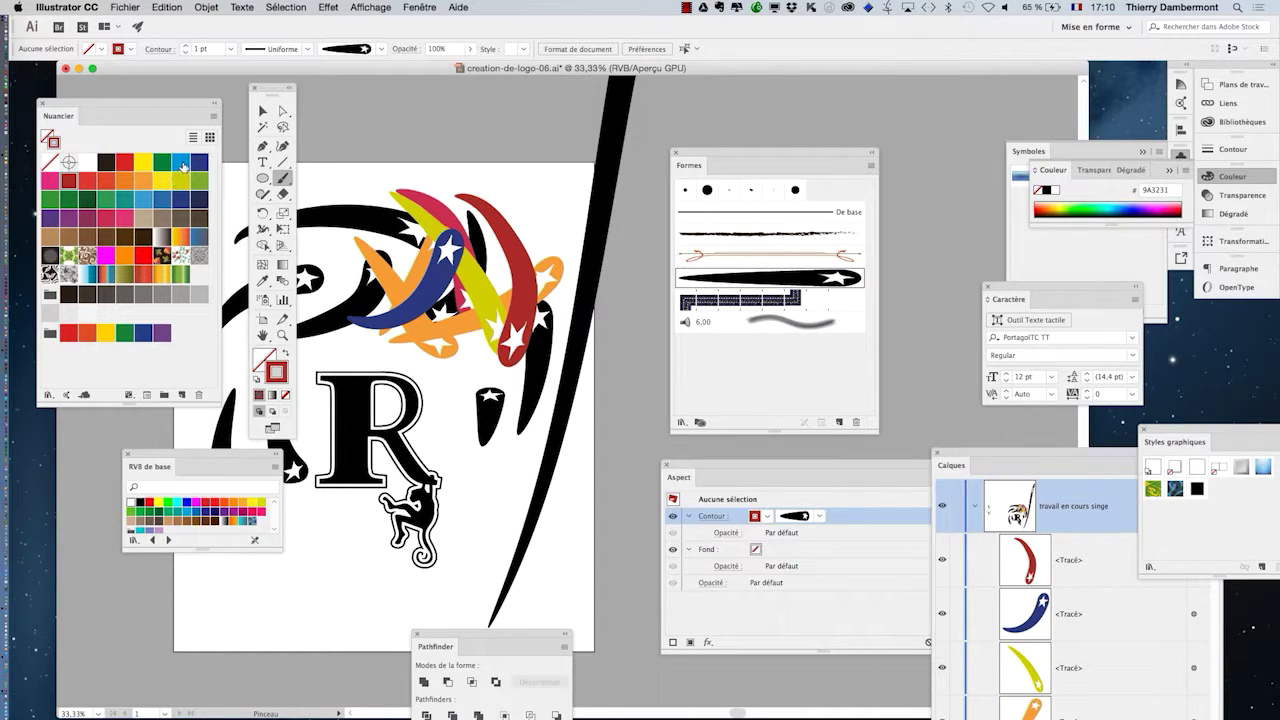
left_click(181, 163)
left_click_drag(328, 266, 510, 345)
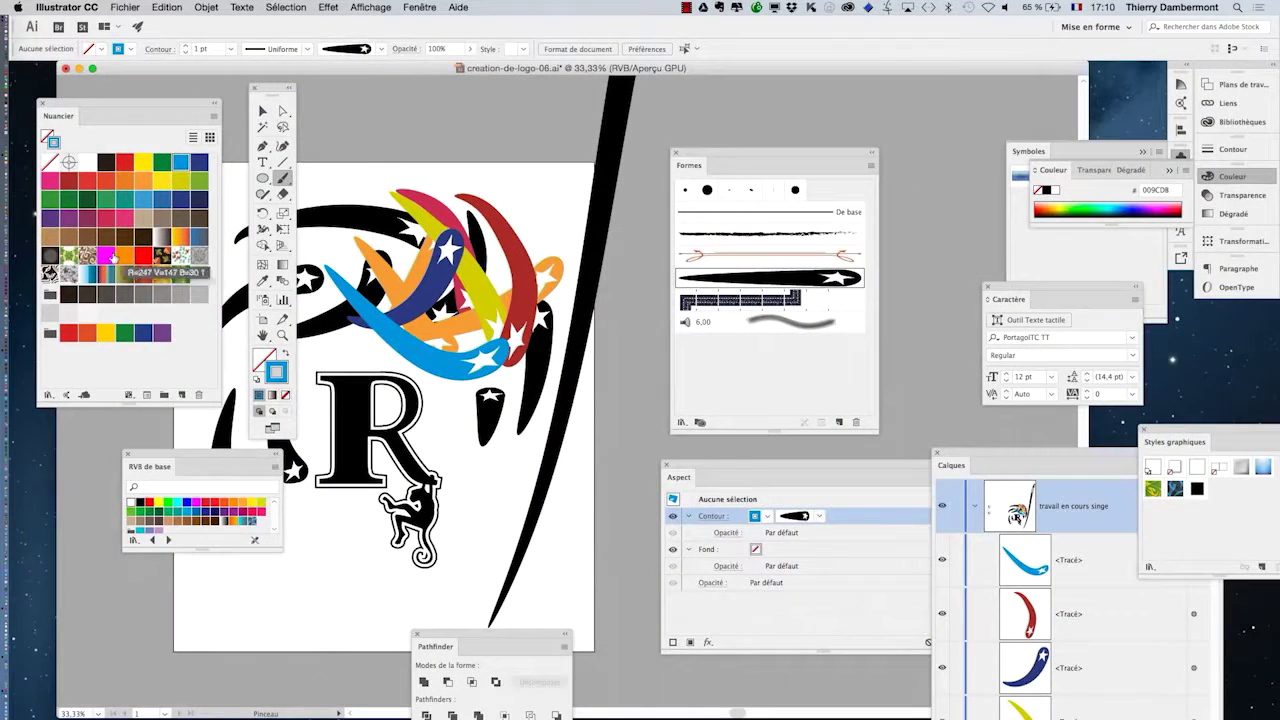
left_click(105, 256)
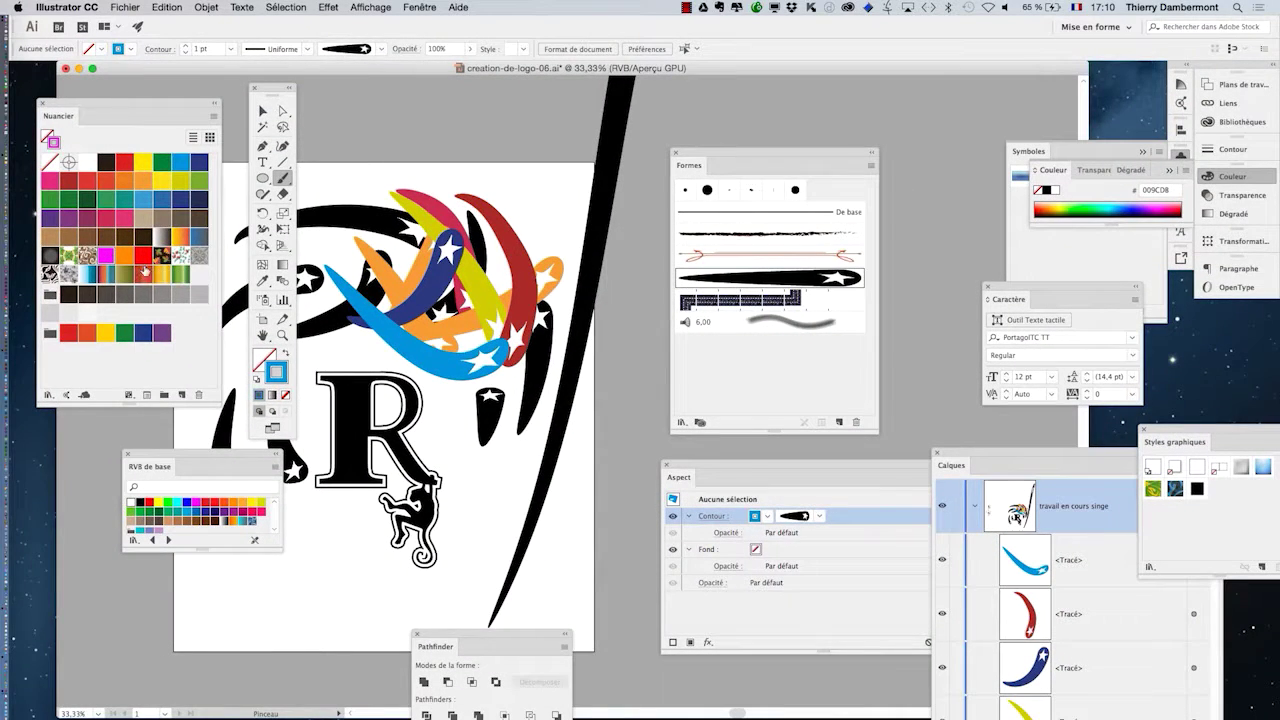
left_click_drag(502, 456, 542, 430)
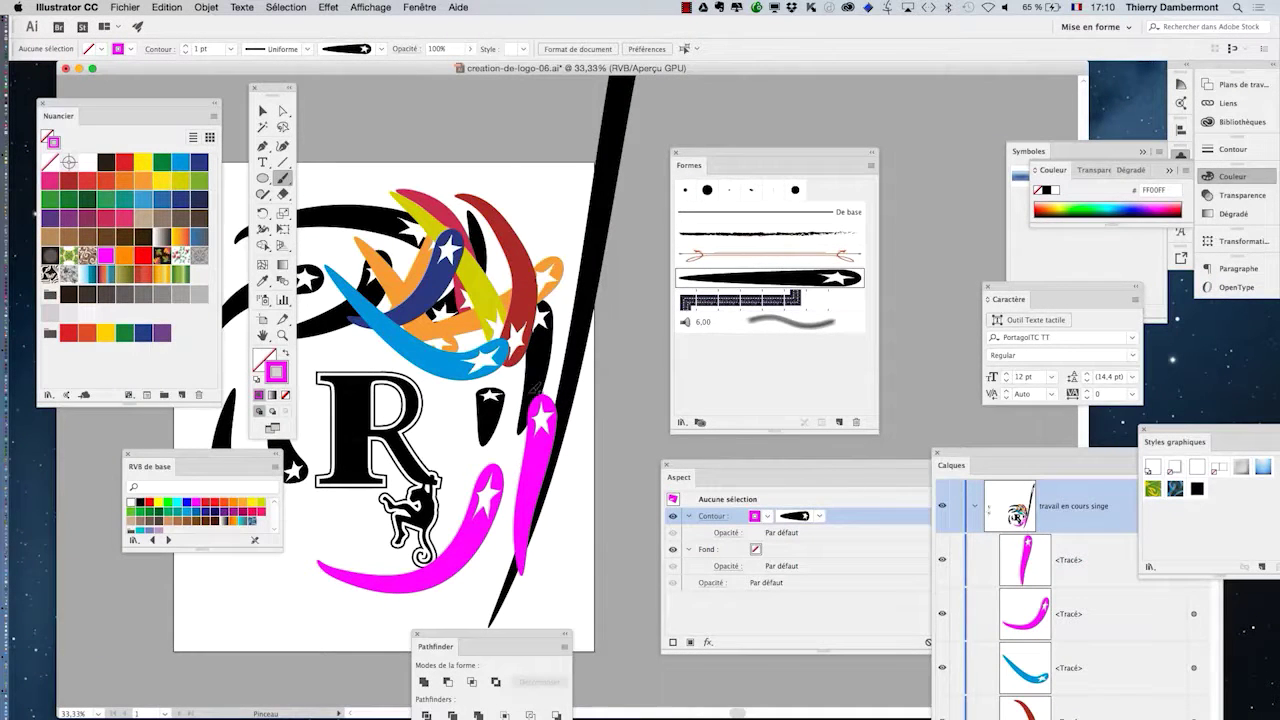
- Reposition the Formes panel beside the artboard, clear of the artwork
left_click_drag(704, 160, 862, 139)
left_click_drag(536, 197, 623, 178)
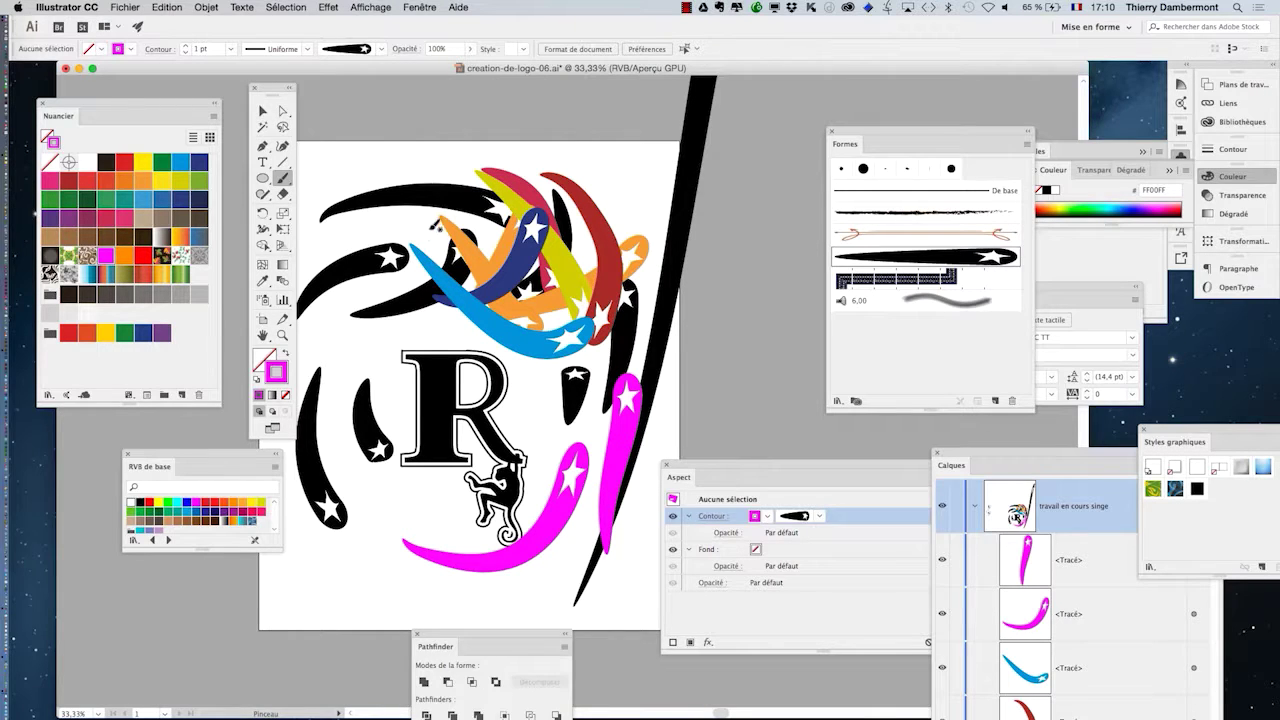
left_click_drag(867, 148, 724, 141)
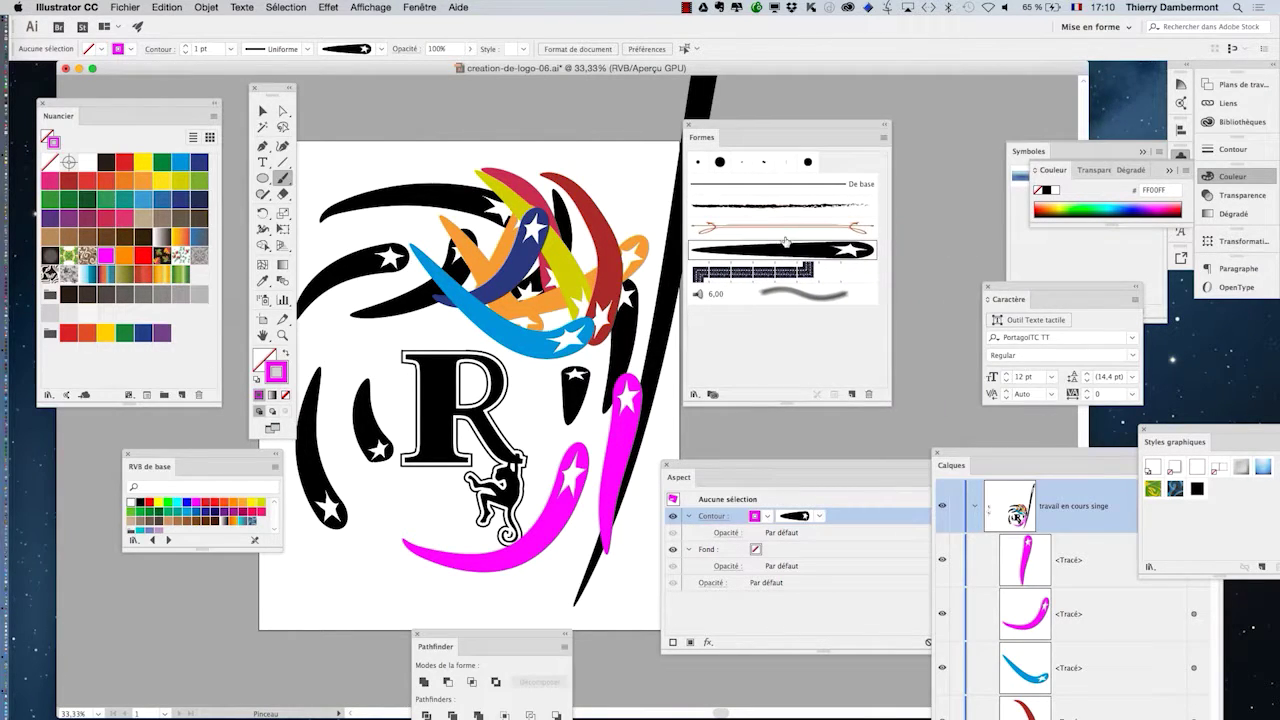
- Open Forme artistique 1's options, look through the colouring modes and keep Teintes
double_click(791, 255)
left_click(1031, 329)
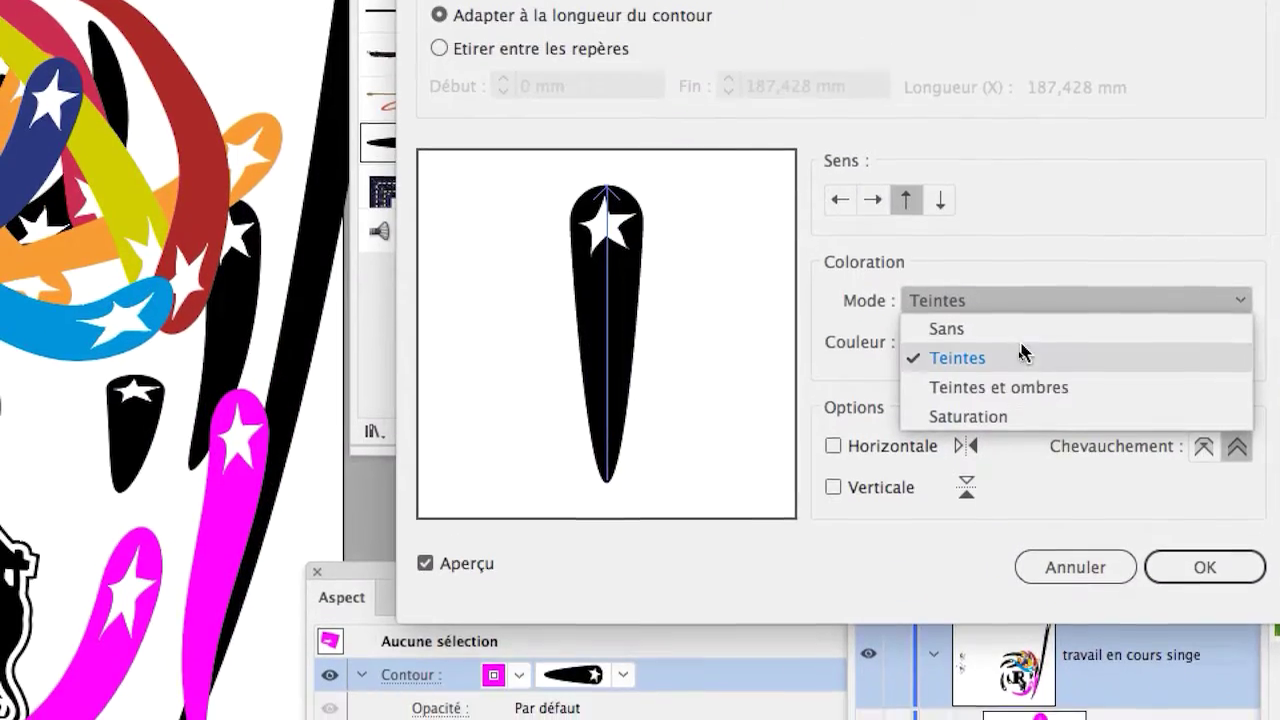
left_click(1022, 383)
left_click(1194, 592)
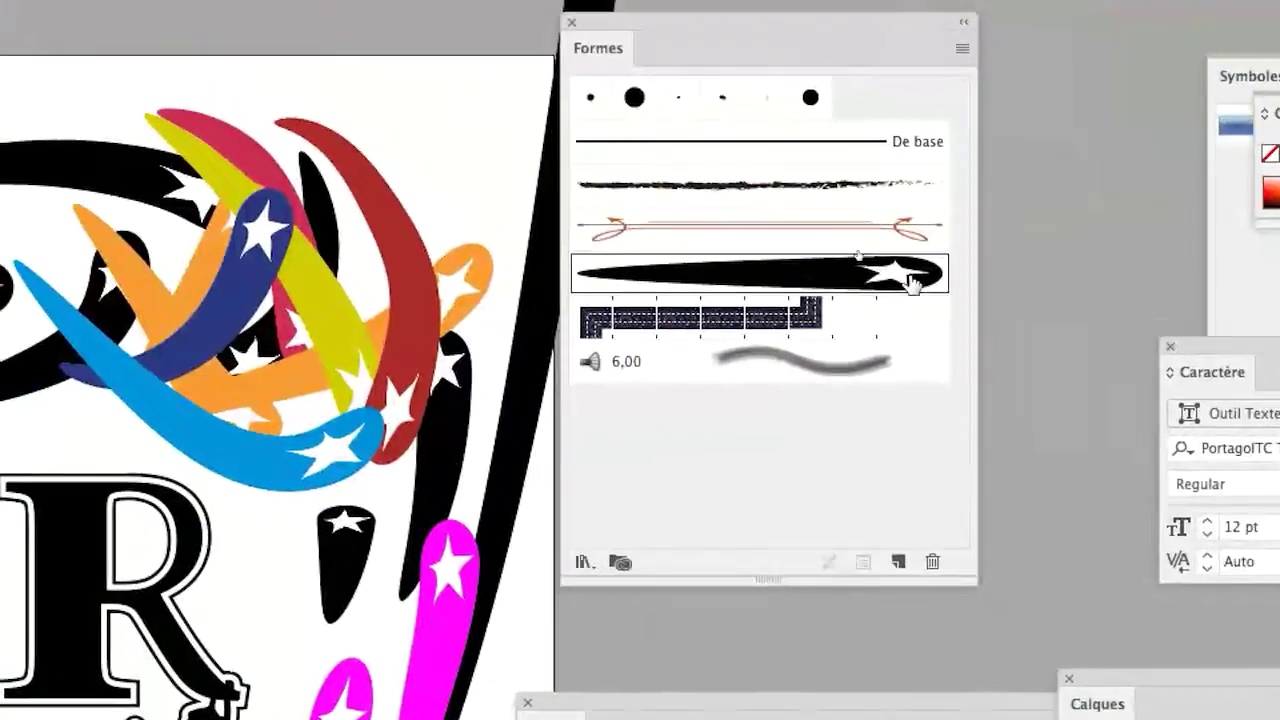
- Set Forme artistique 1's colouring mode to Sans and apply the change to the existing strokes
double_click(568, 4)
left_click(1012, 330)
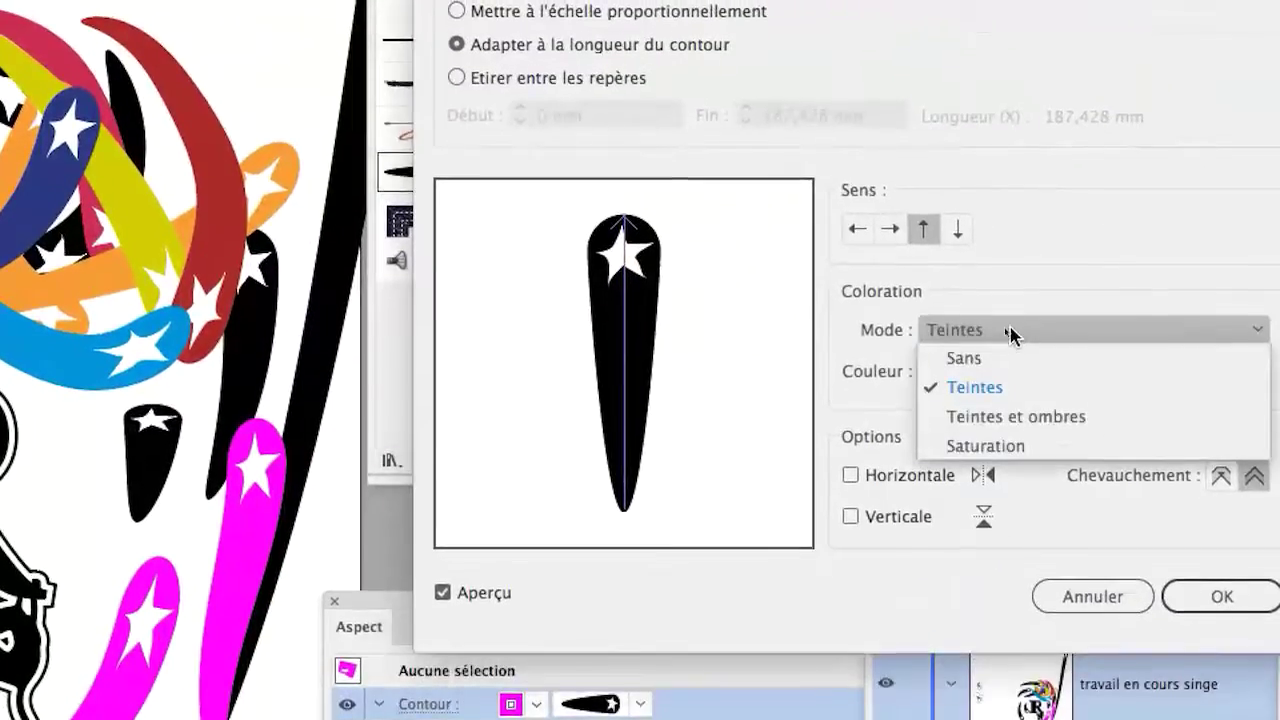
left_click(963, 357)
left_click(1203, 596)
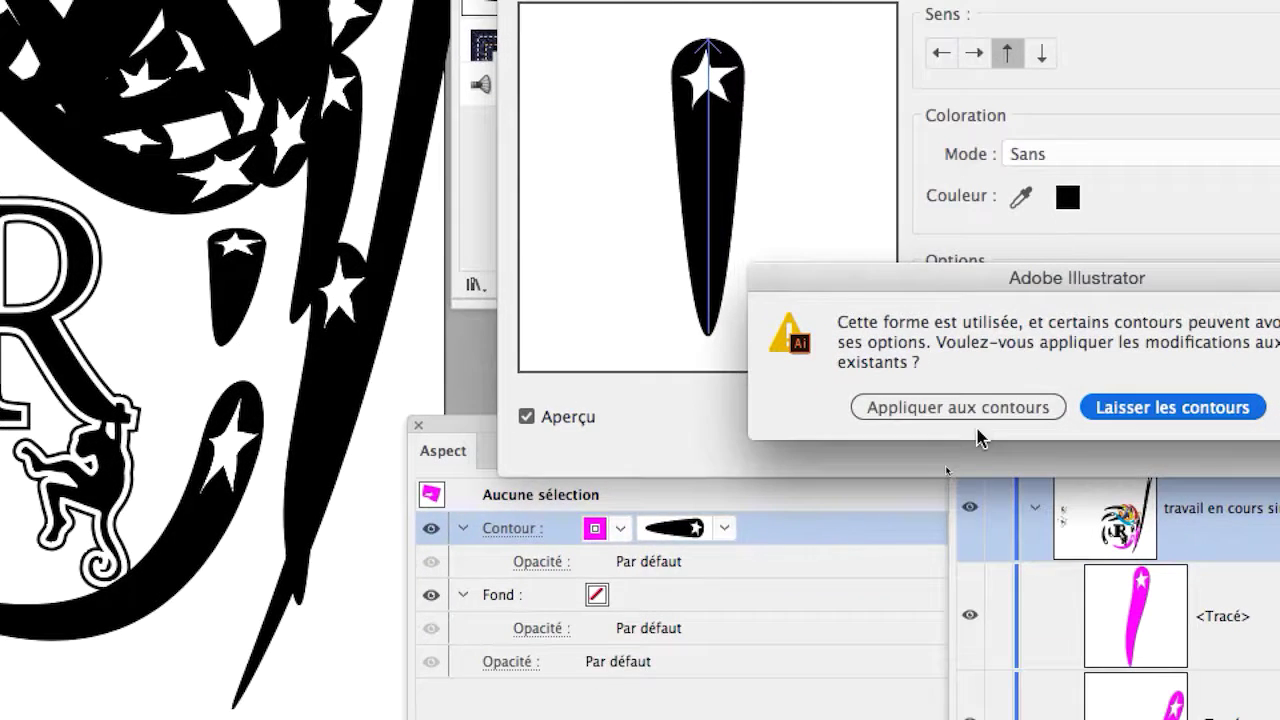
left_click(950, 530)
left_click(950, 414)
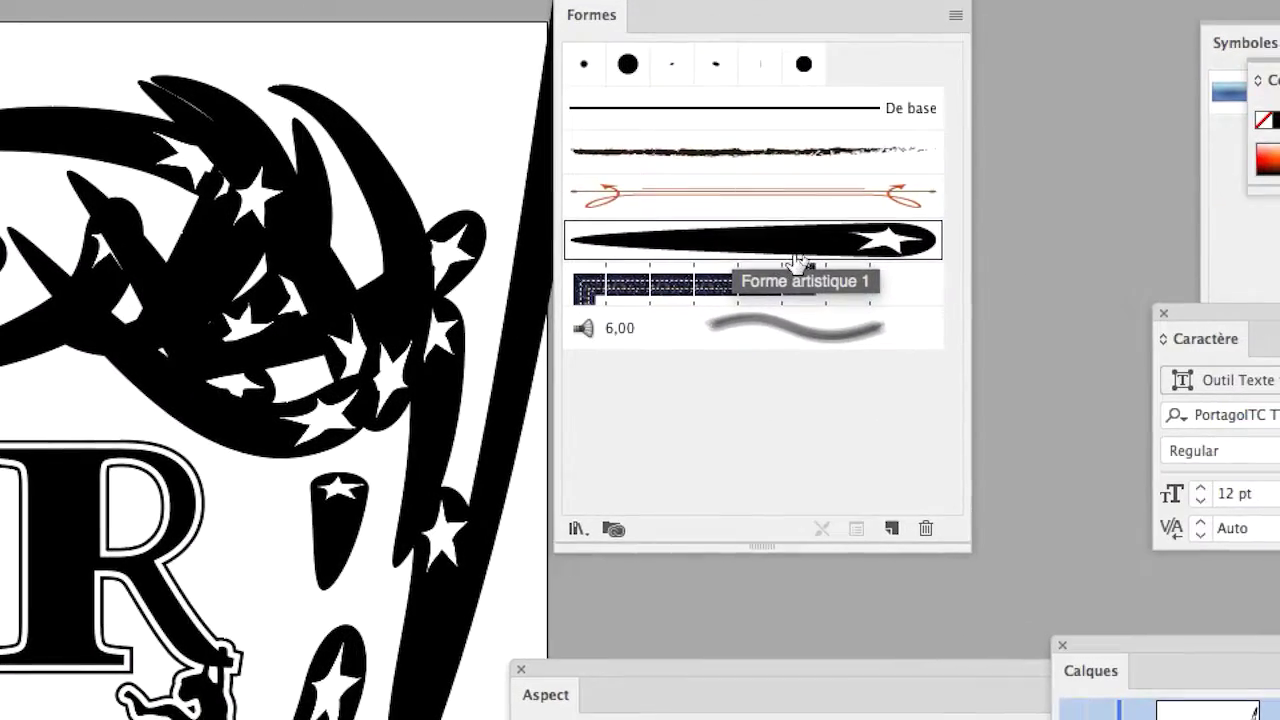
- Return Forme artistique 1's colouring mode to Teintes and apply it to the existing strokes
double_click(773, 252)
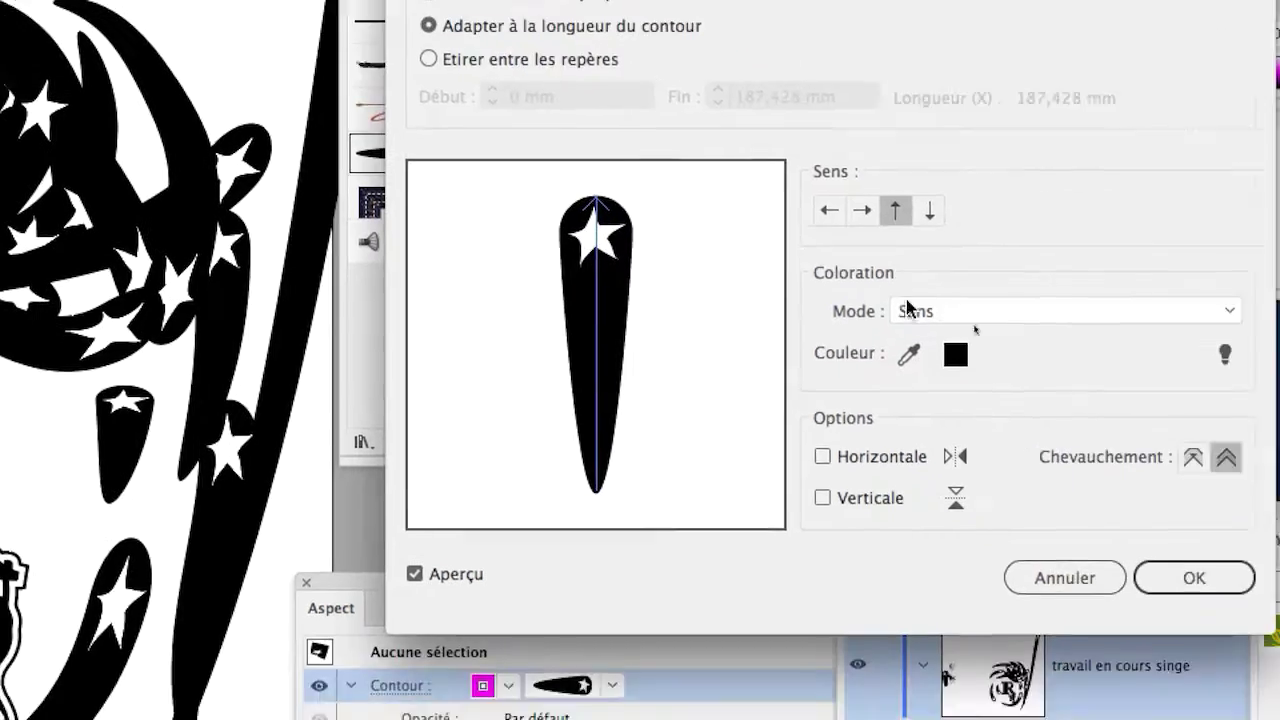
left_click(1204, 403)
left_click(940, 331)
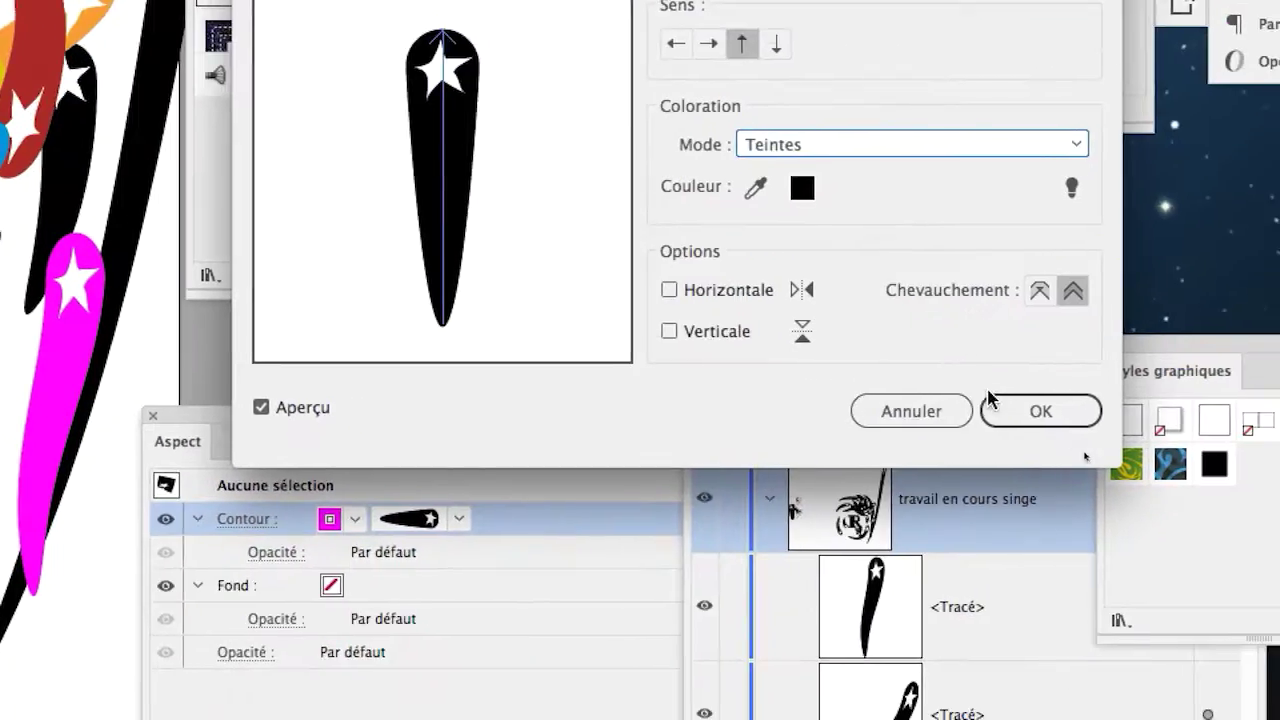
left_click(1097, 540)
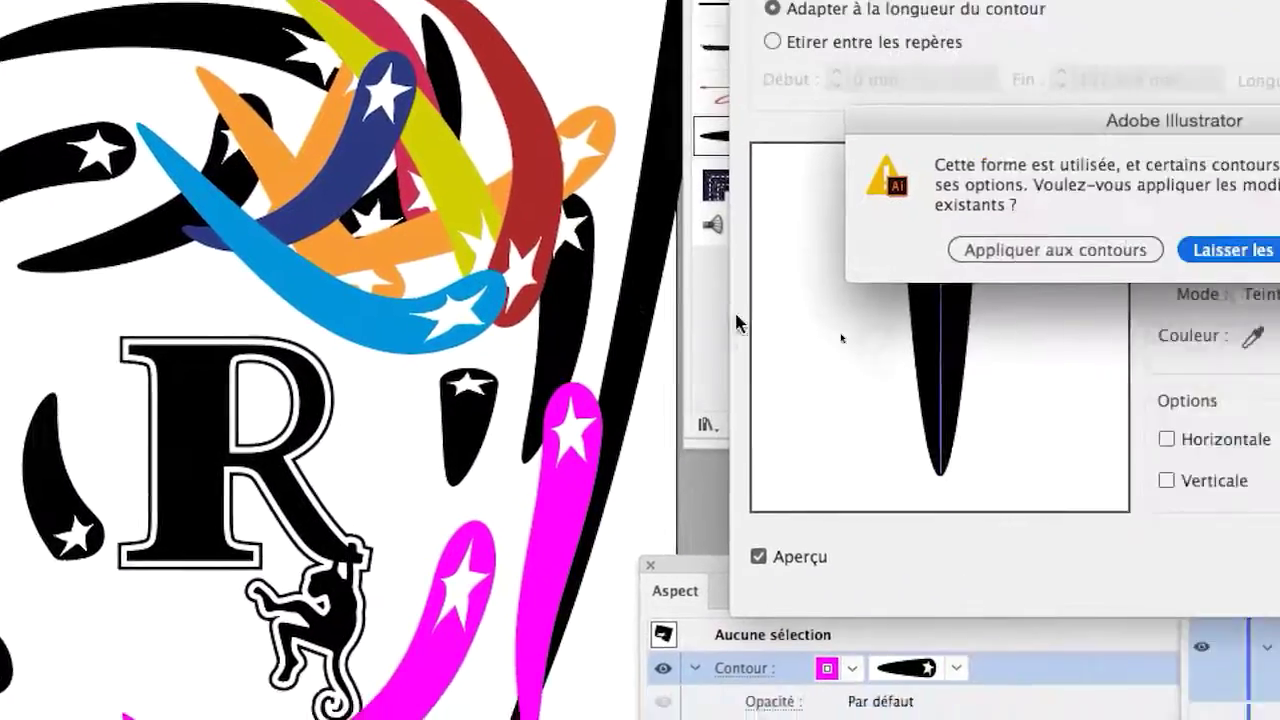
left_click(620, 92)
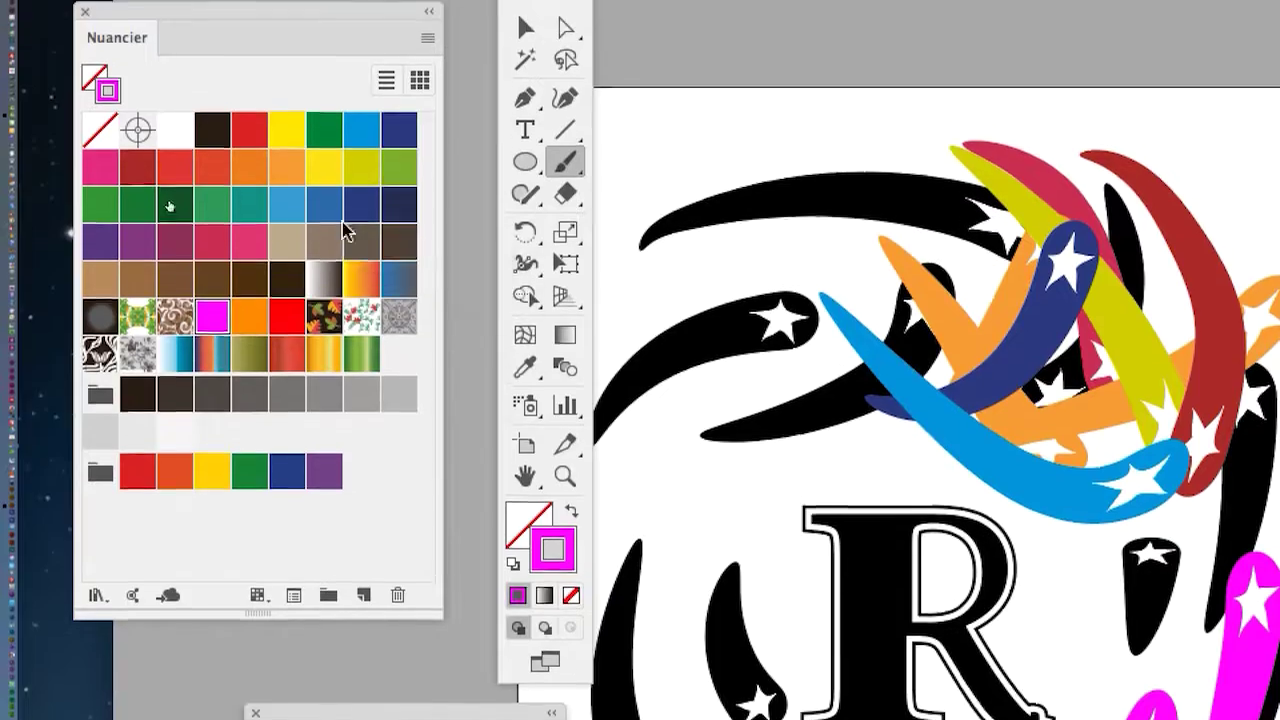
- Paint a medium blue stroke across the black strokes above the R and a dark navy stroke ending at the R's upper left corner
left_click(203, 185)
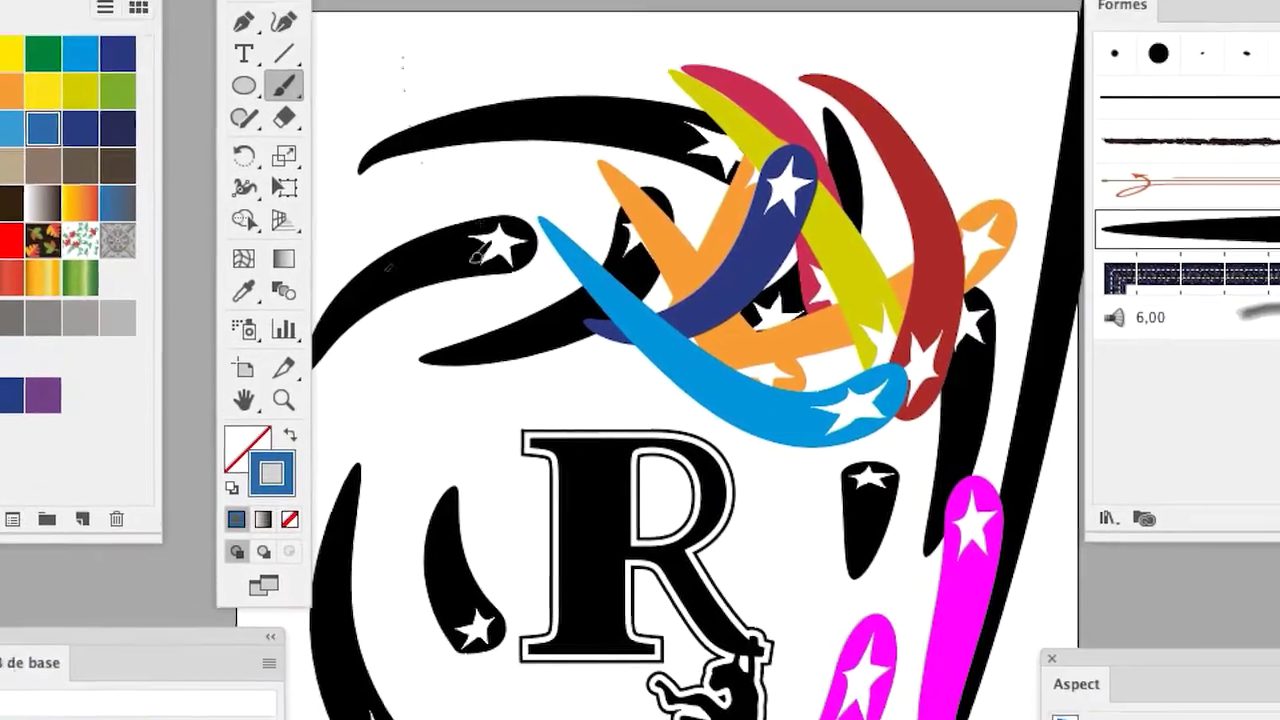
left_click_drag(452, 190, 512, 398)
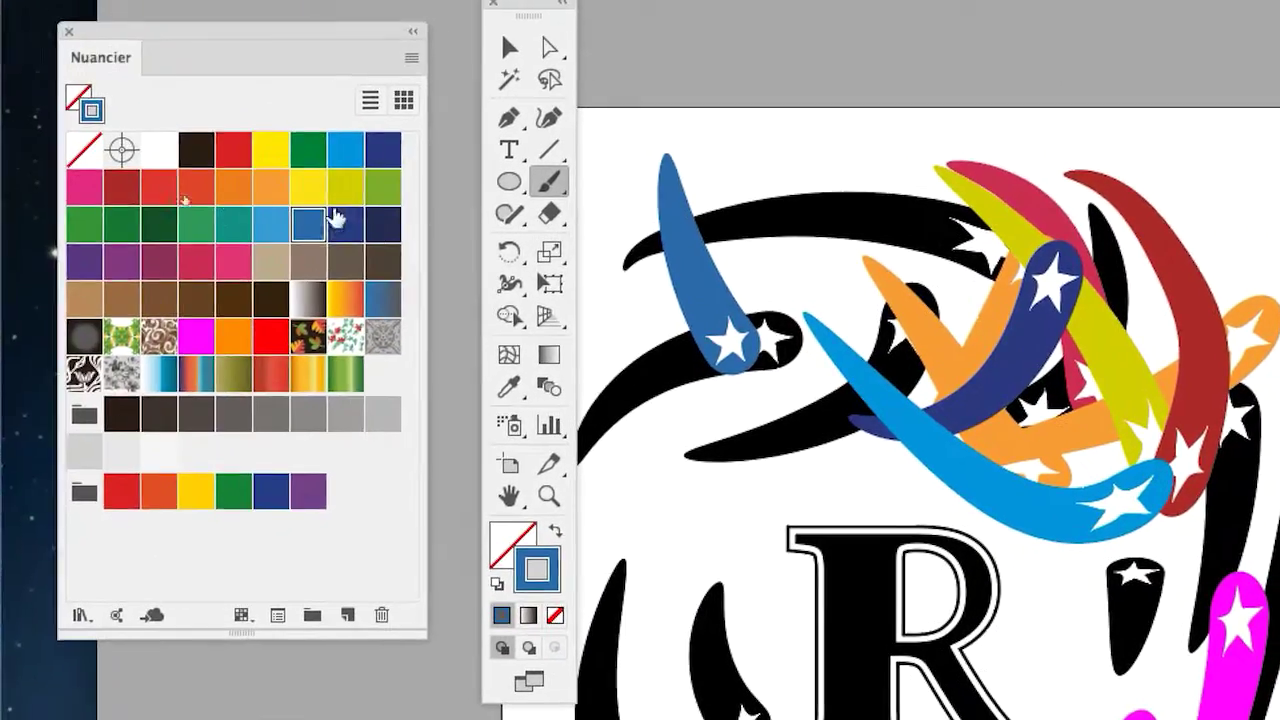
left_click(345, 224)
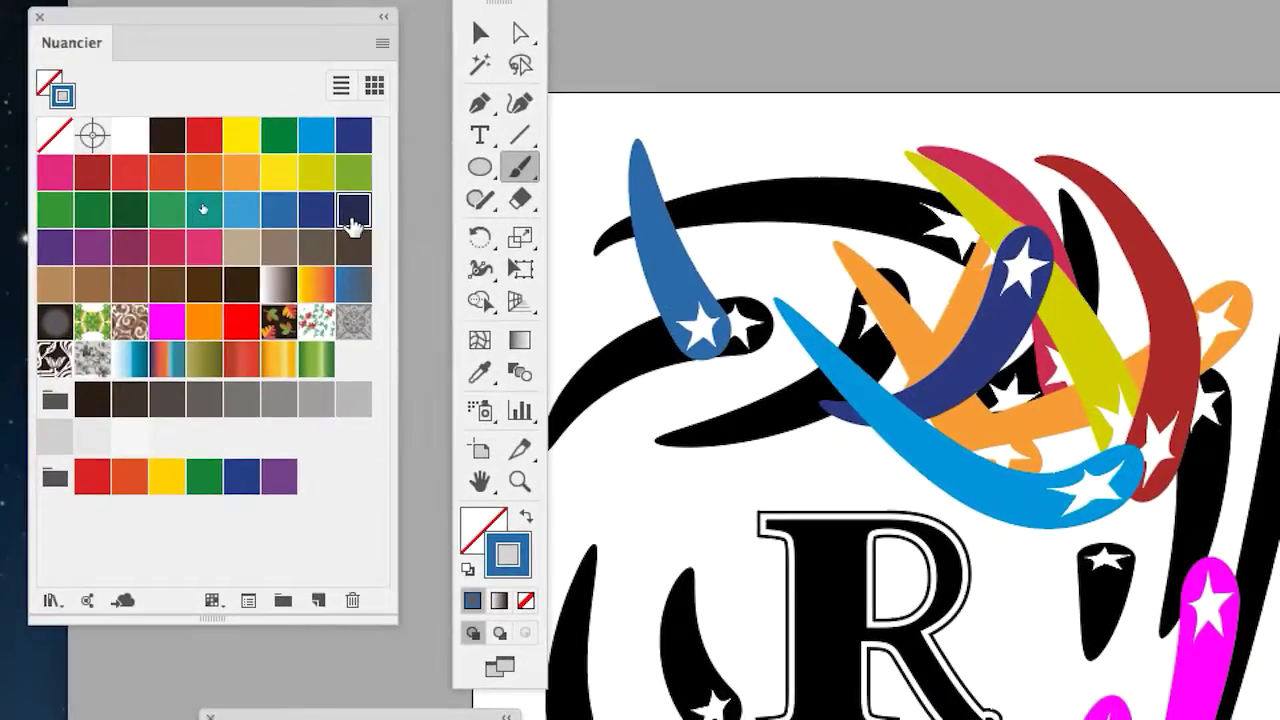
left_click_drag(651, 390, 781, 570)
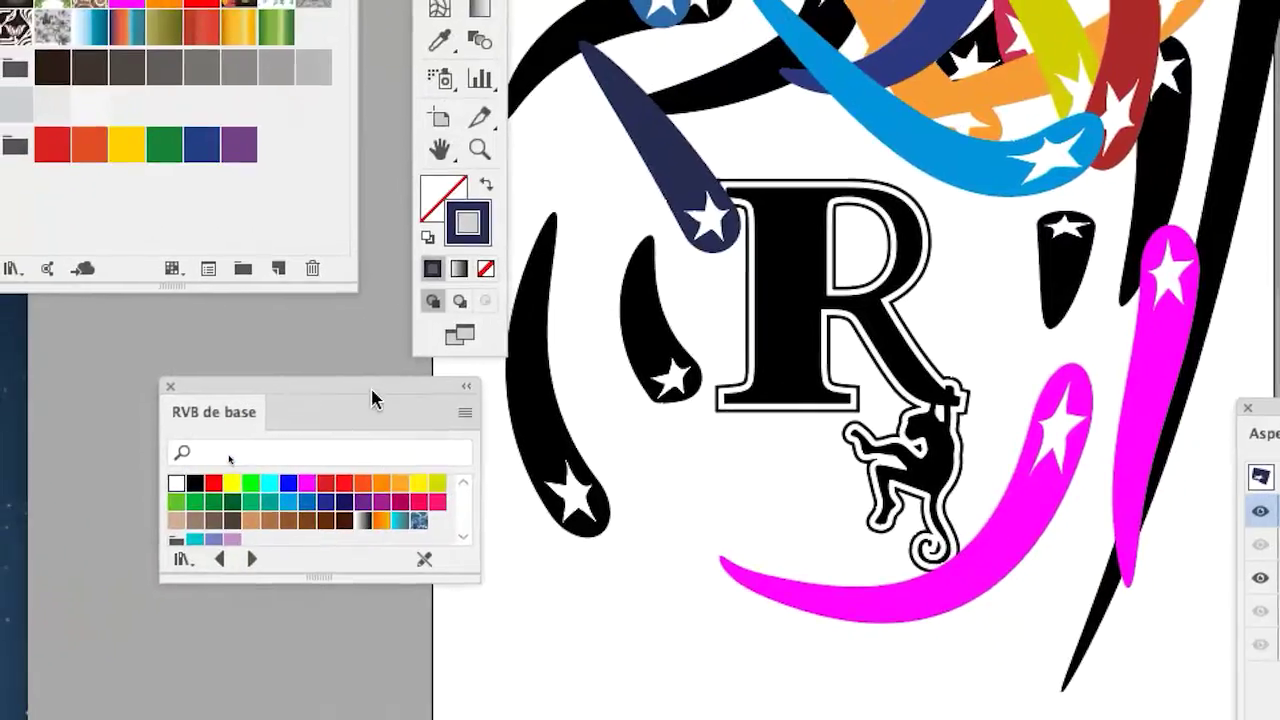
- Show the RVB de base swatches as medium thumbnails, enlarge the panel to reveal them all, and place it beside the artwork
left_click_drag(325, 420, 182, 0)
left_click_drag(325, 155, 325, 83)
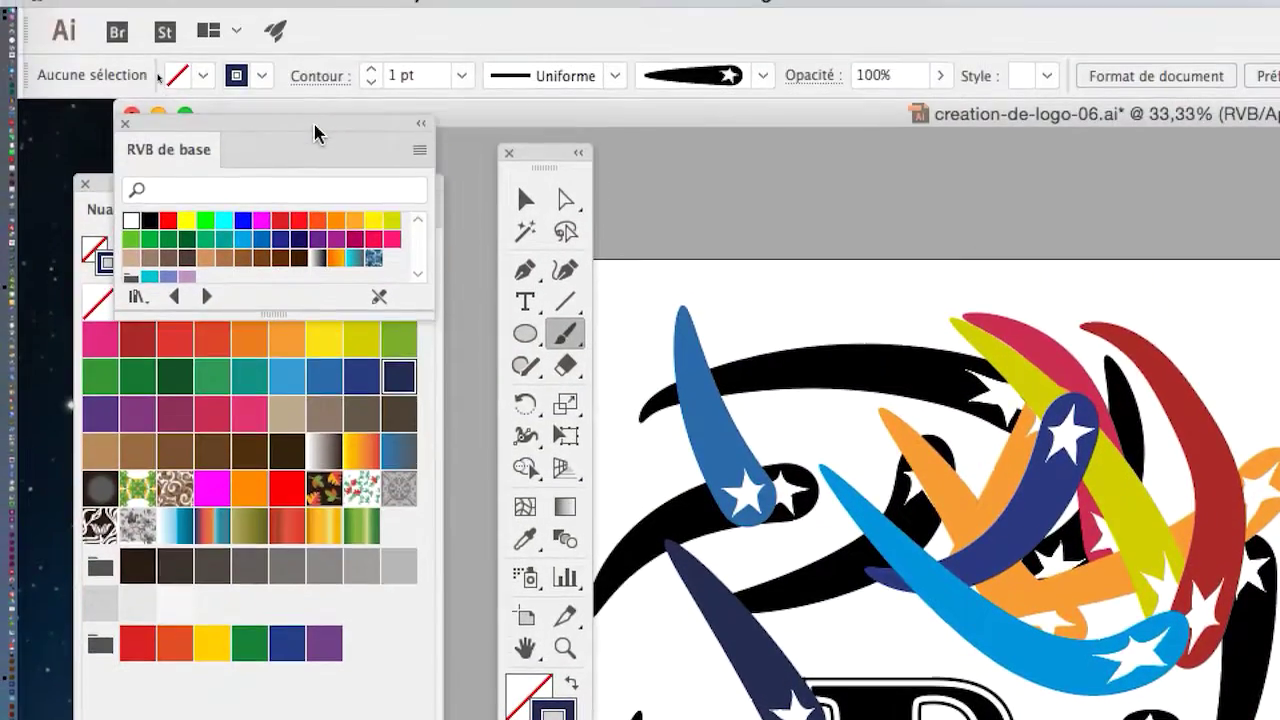
left_click(419, 108)
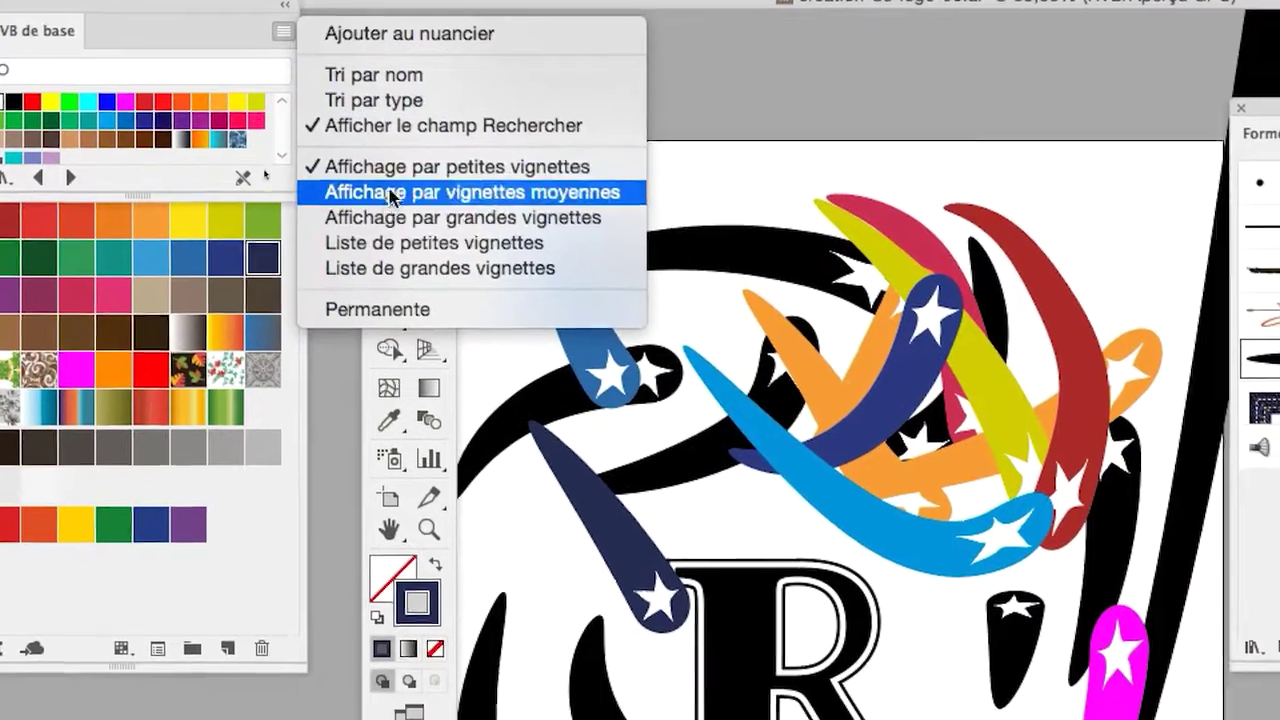
left_click(405, 256)
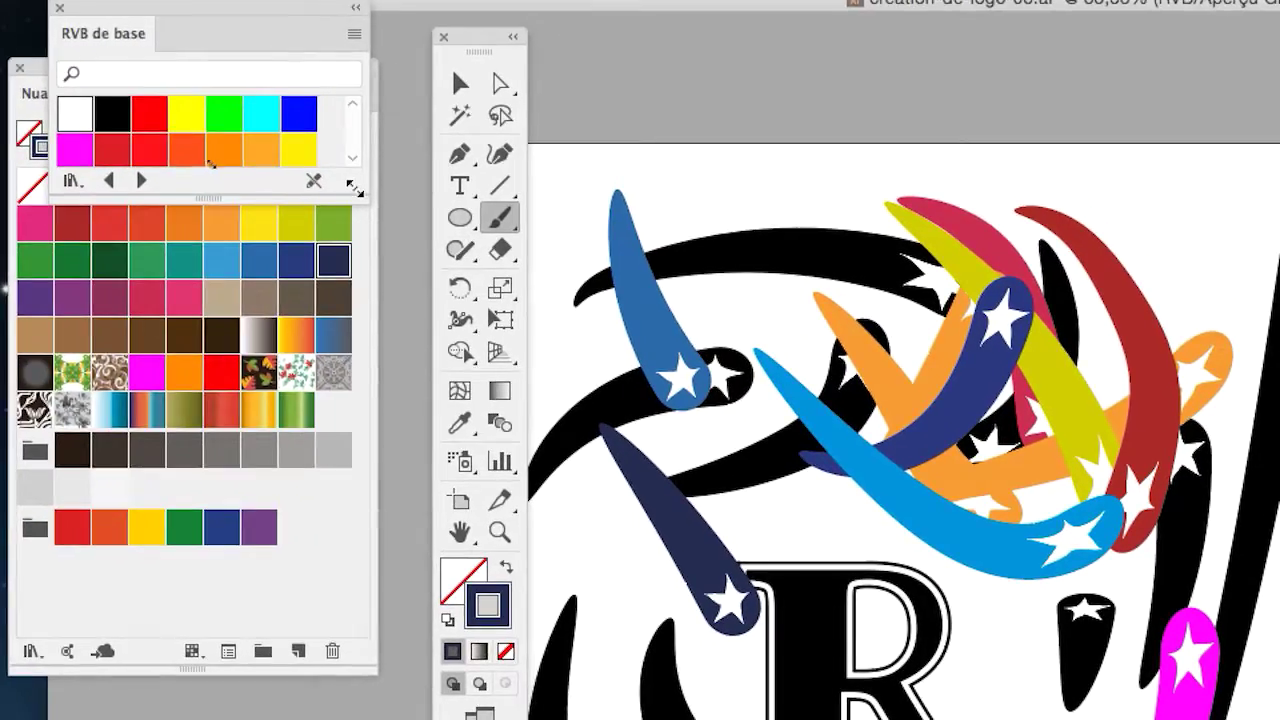
left_click_drag(352, 188, 420, 690)
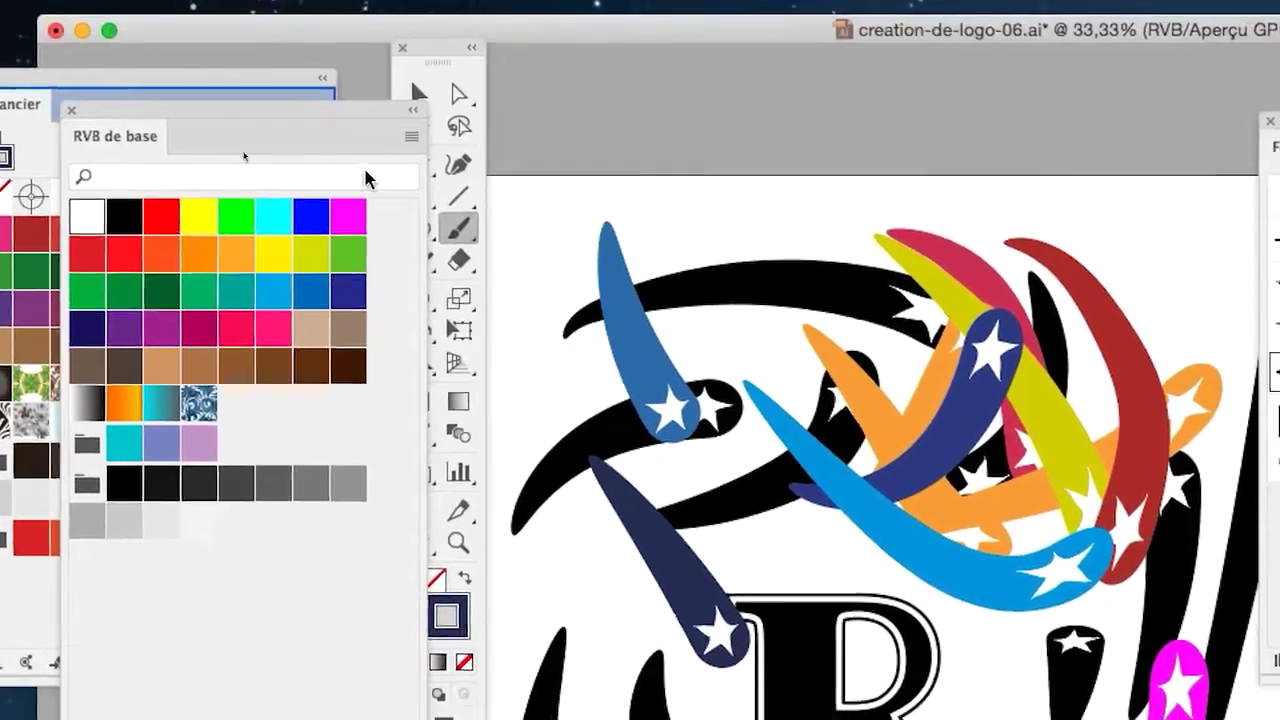
left_click_drag(325, 135, 503, 275)
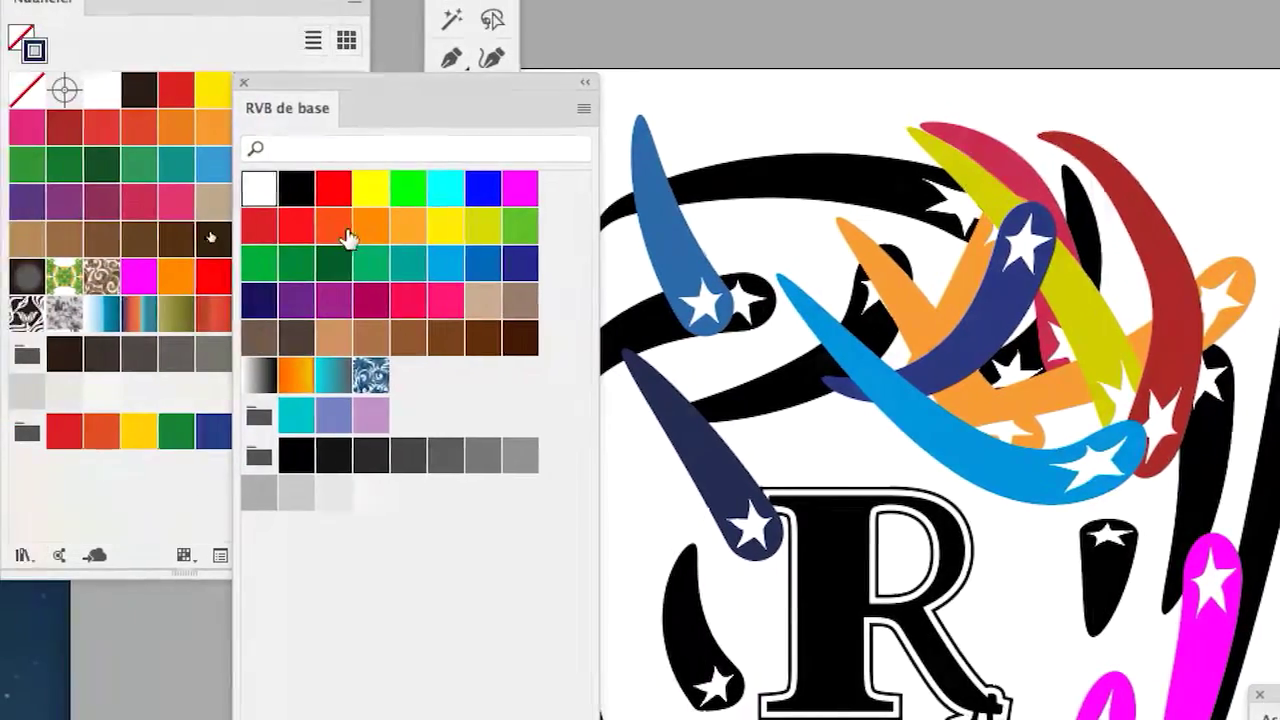
- Paint an orange-red stroke and a bright green stroke crossing each other over the blue and black strokes above the R
left_click(253, 238)
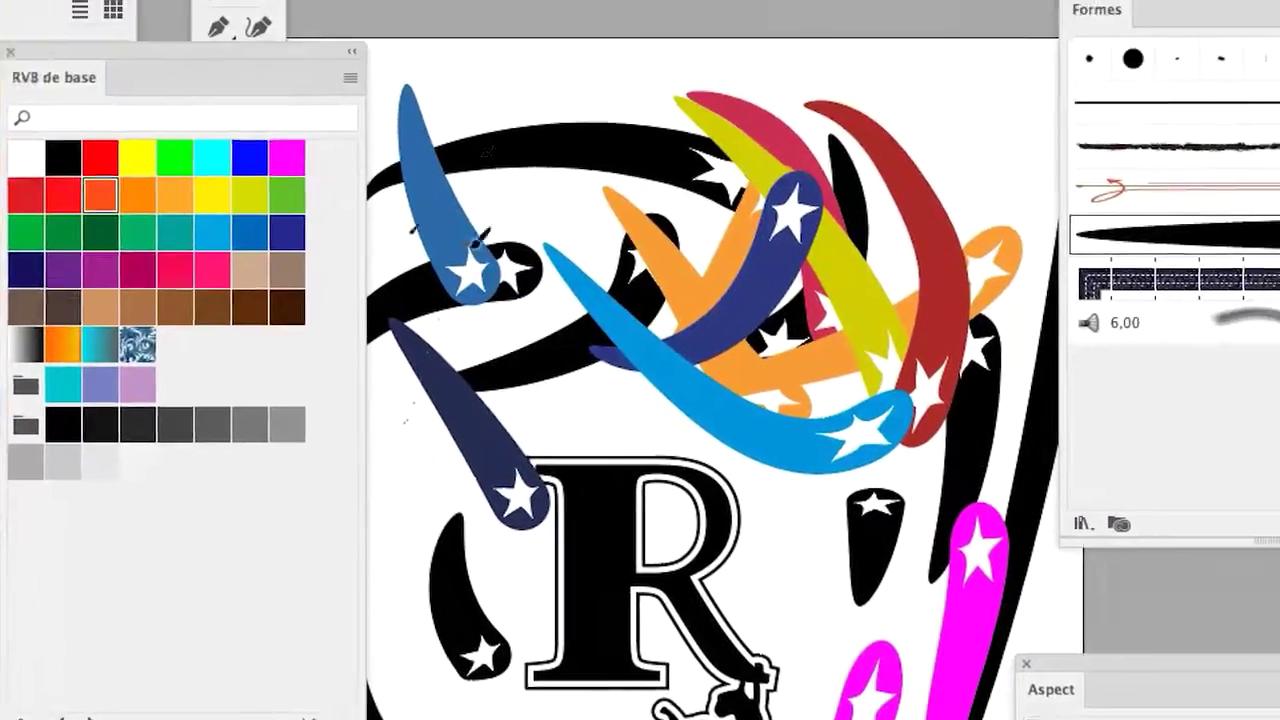
left_click_drag(405, 420, 543, 172)
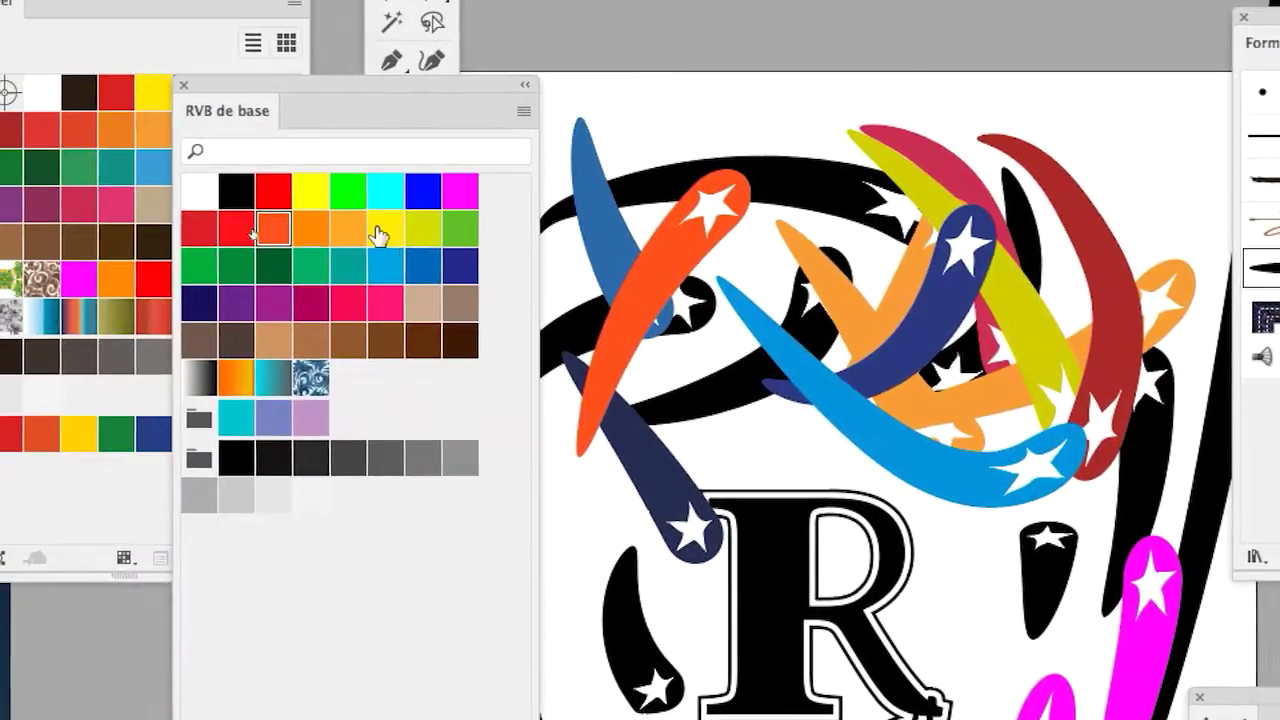
left_click(174, 157)
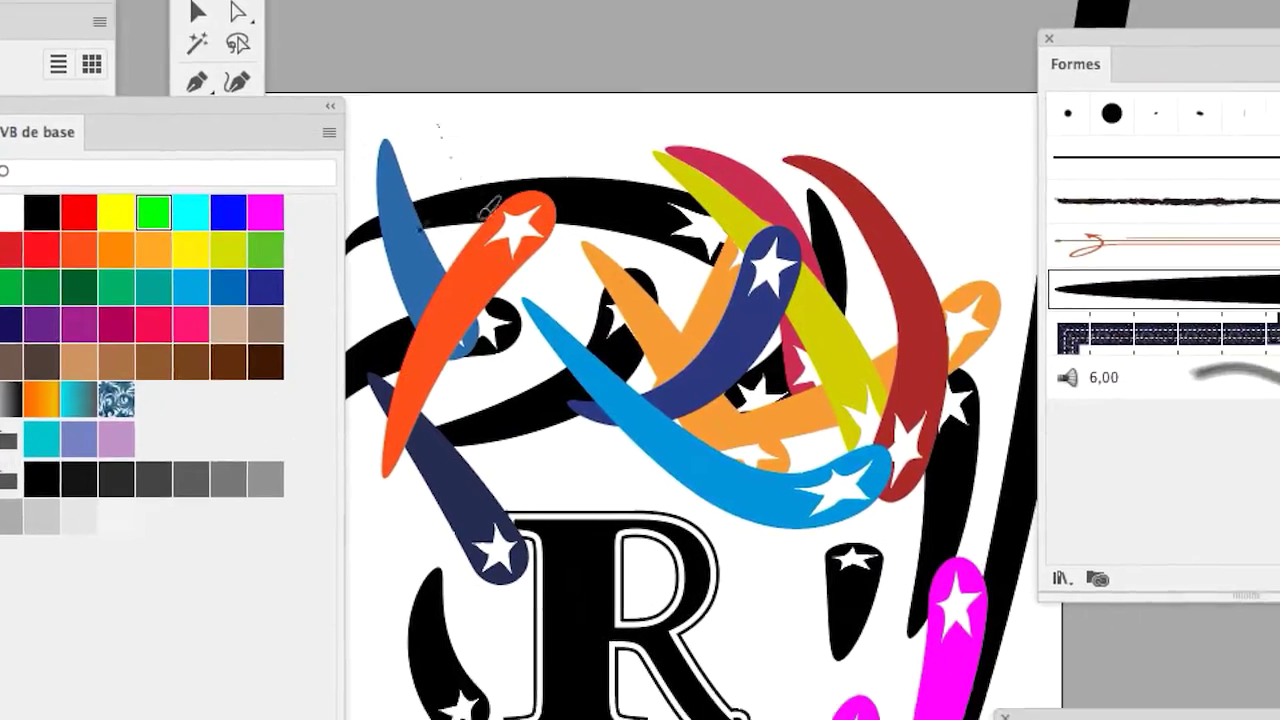
left_click_drag(655, 132, 830, 330)
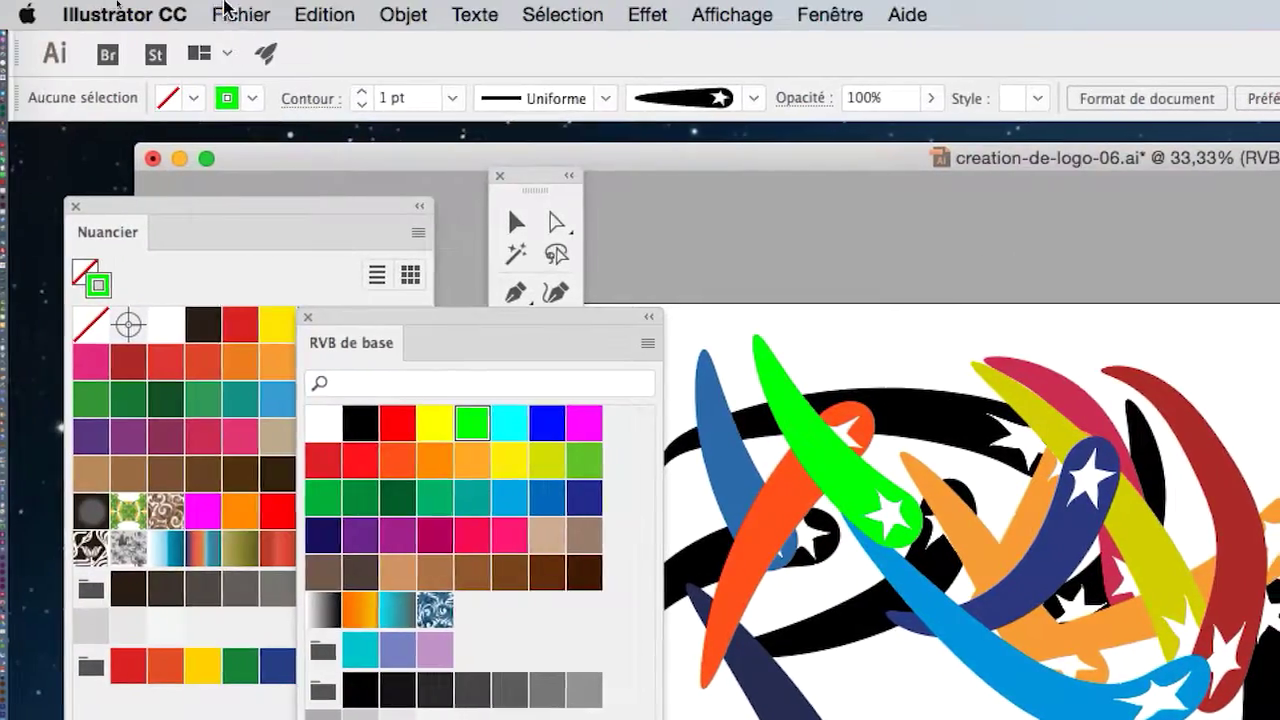
- Convert the document's colour mode to Couleurs CMJN
left_click(224, 5)
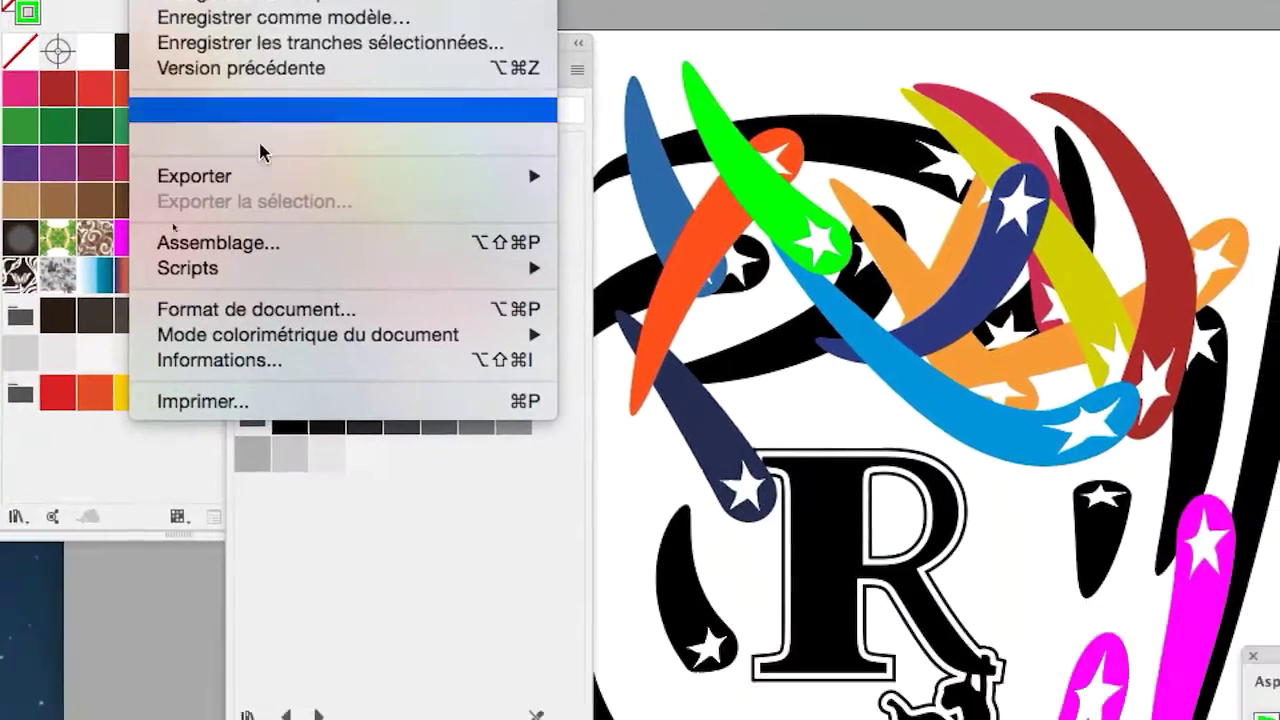
mouse_move(334, 211)
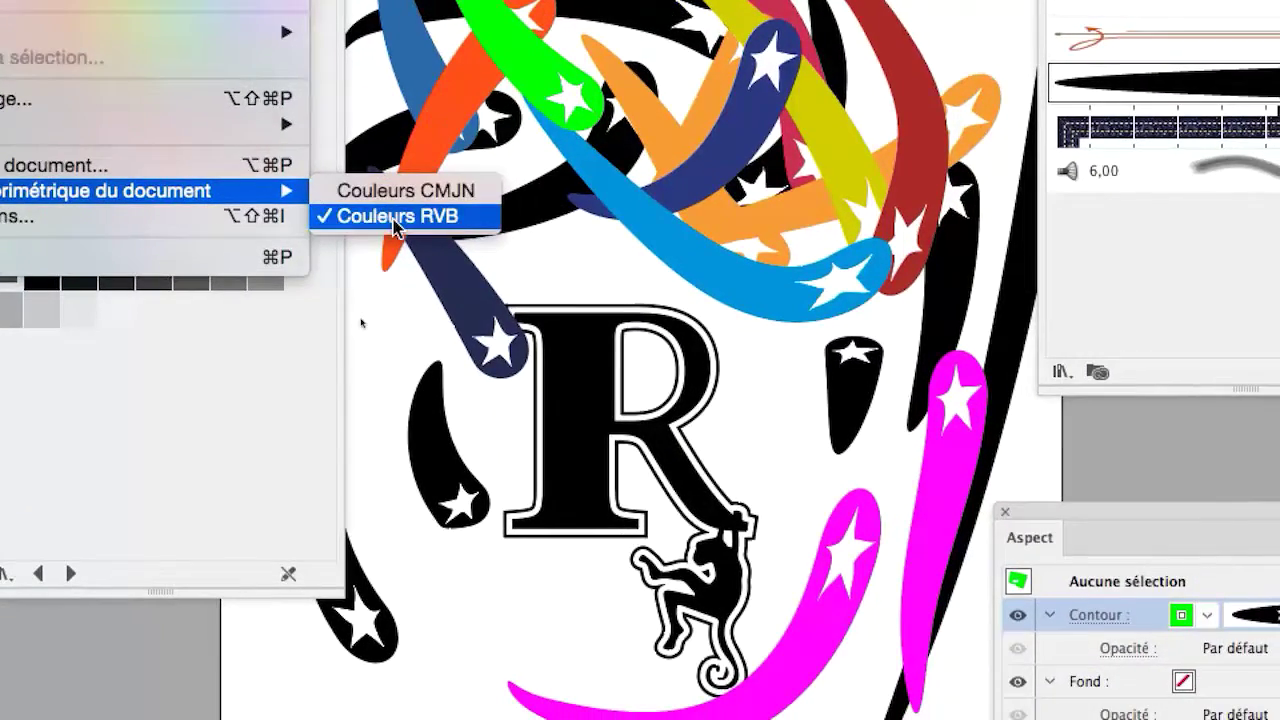
left_click(405, 190)
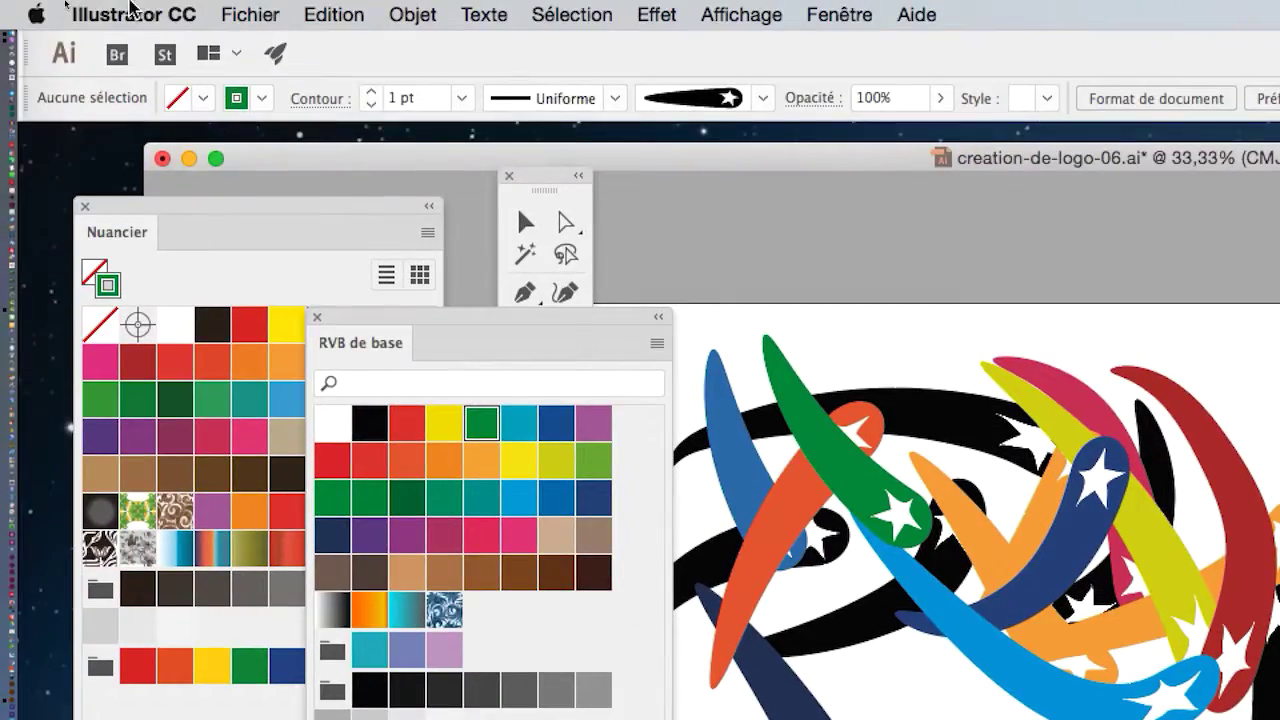
- Switch the document's colour mode back to Couleurs RVB
left_click(171, 14)
mouse_move(220, 301)
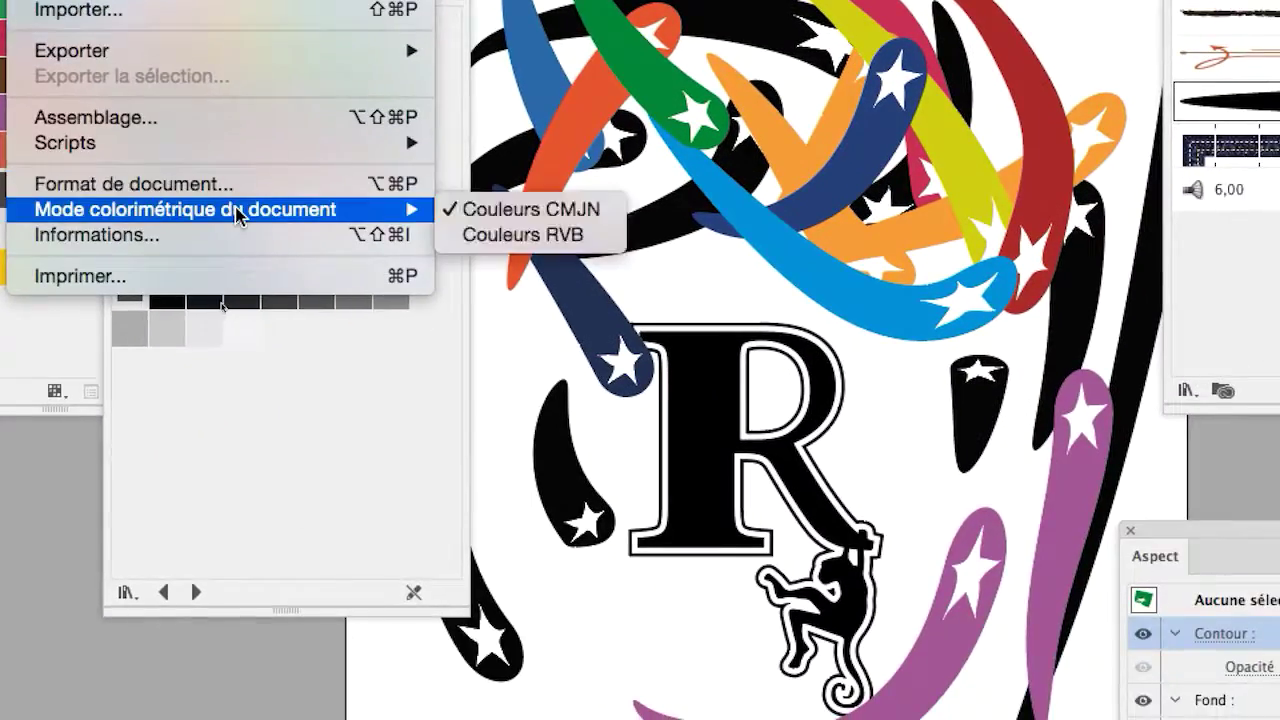
left_click(541, 326)
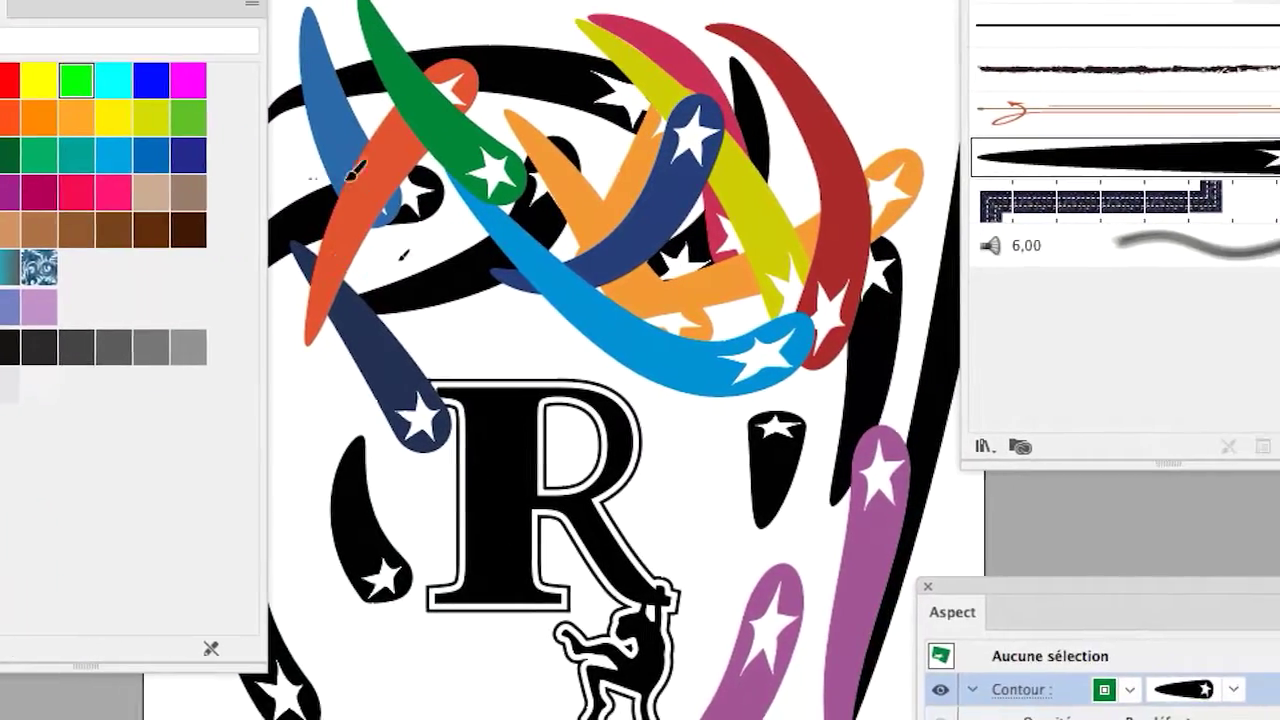
- Paint a dark green, a bright green and a magenta stroke over the coloured strokes above the R
left_click_drag(424, 211, 666, 70)
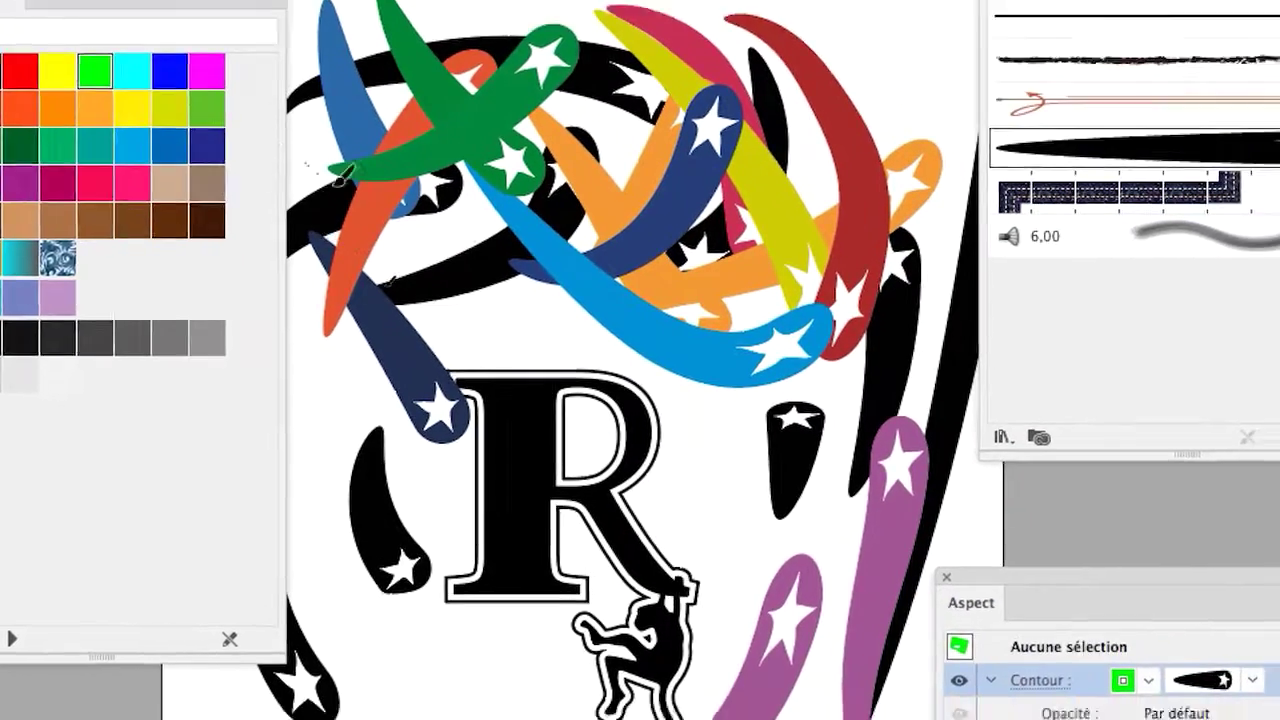
left_click_drag(462, 242, 745, 328)
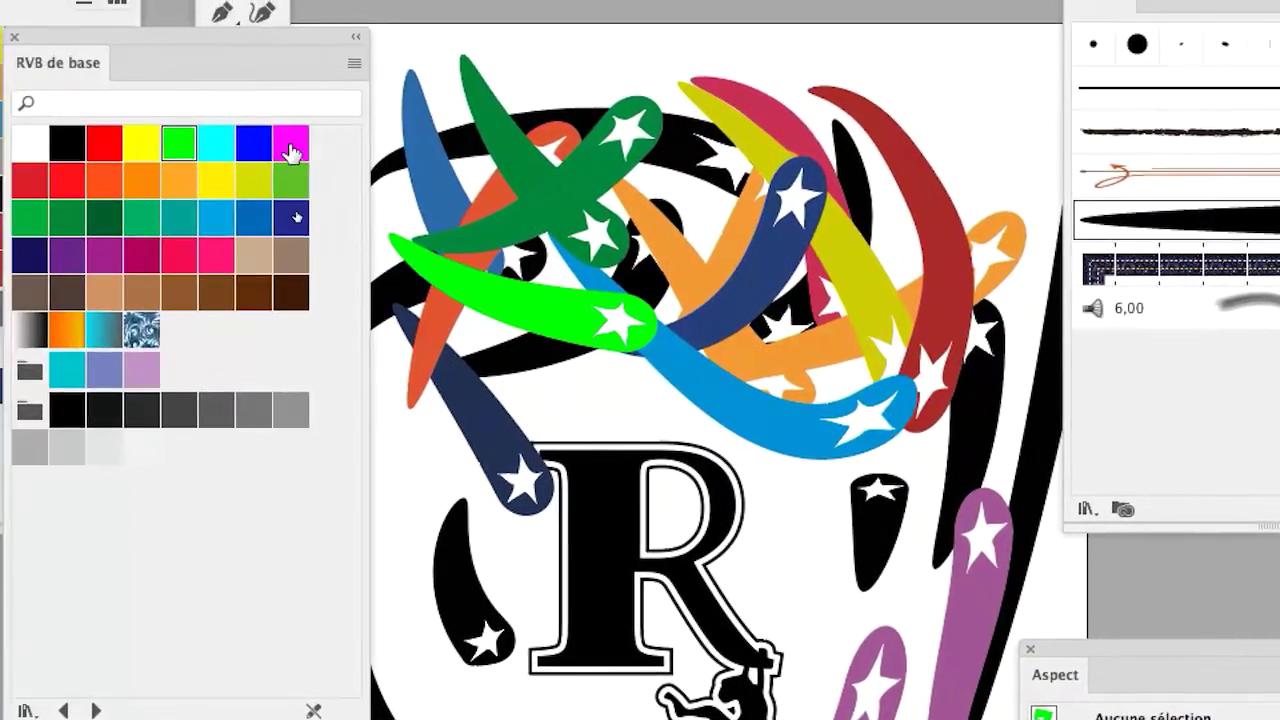
left_click(42, 25)
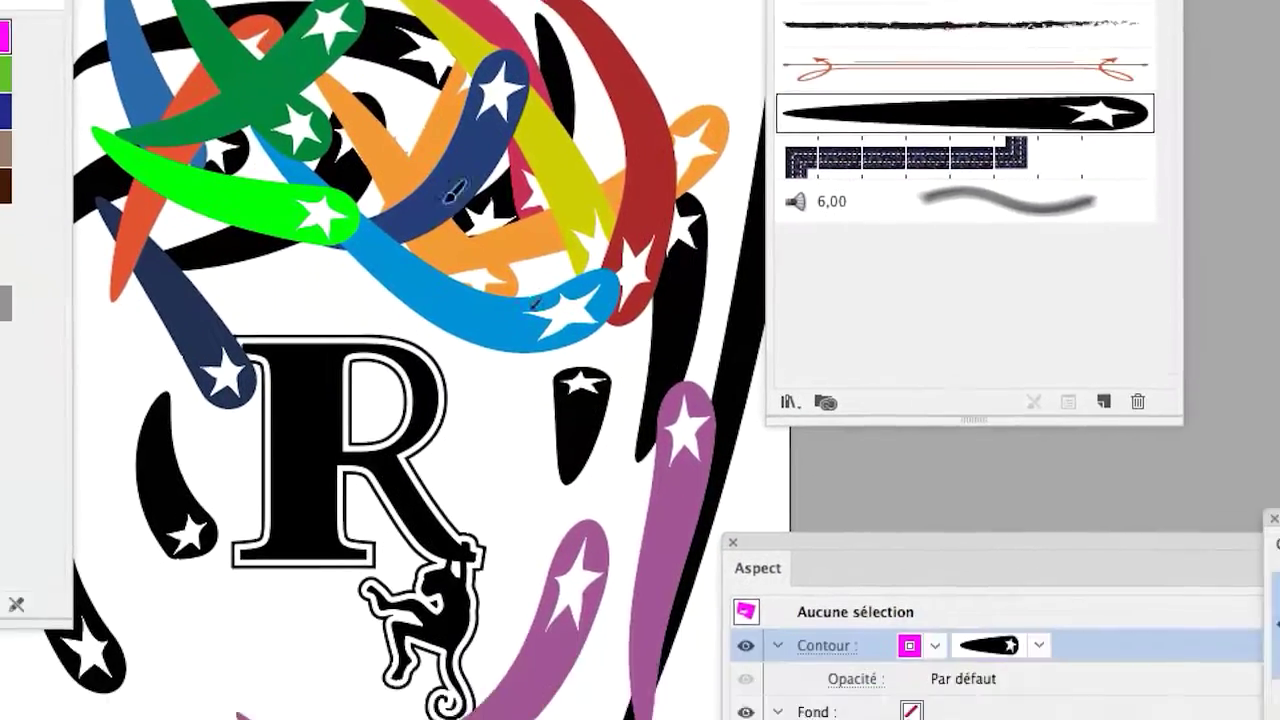
left_click_drag(267, 55, 452, 212)
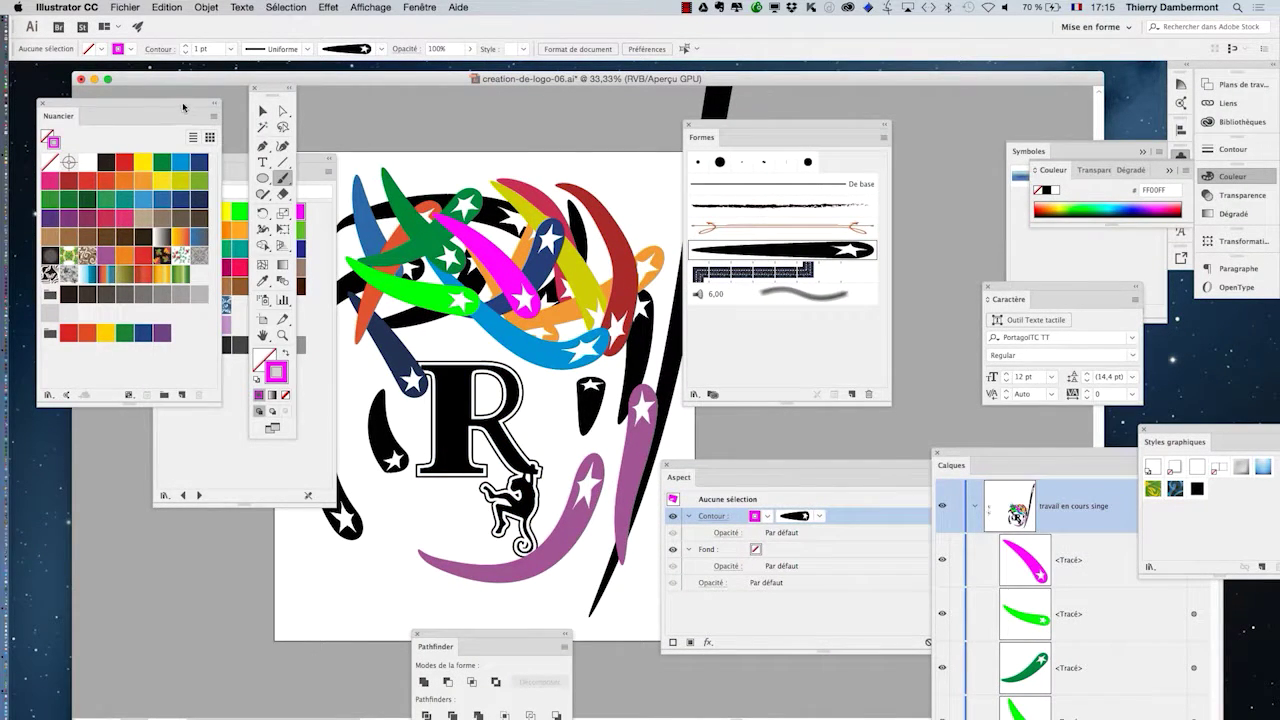
- Rearrange the panels: Nuancier below RVB de base, the toolbox beside RVB de base, and Formes farther from the artboard
left_click_drag(183, 107, 251, 510)
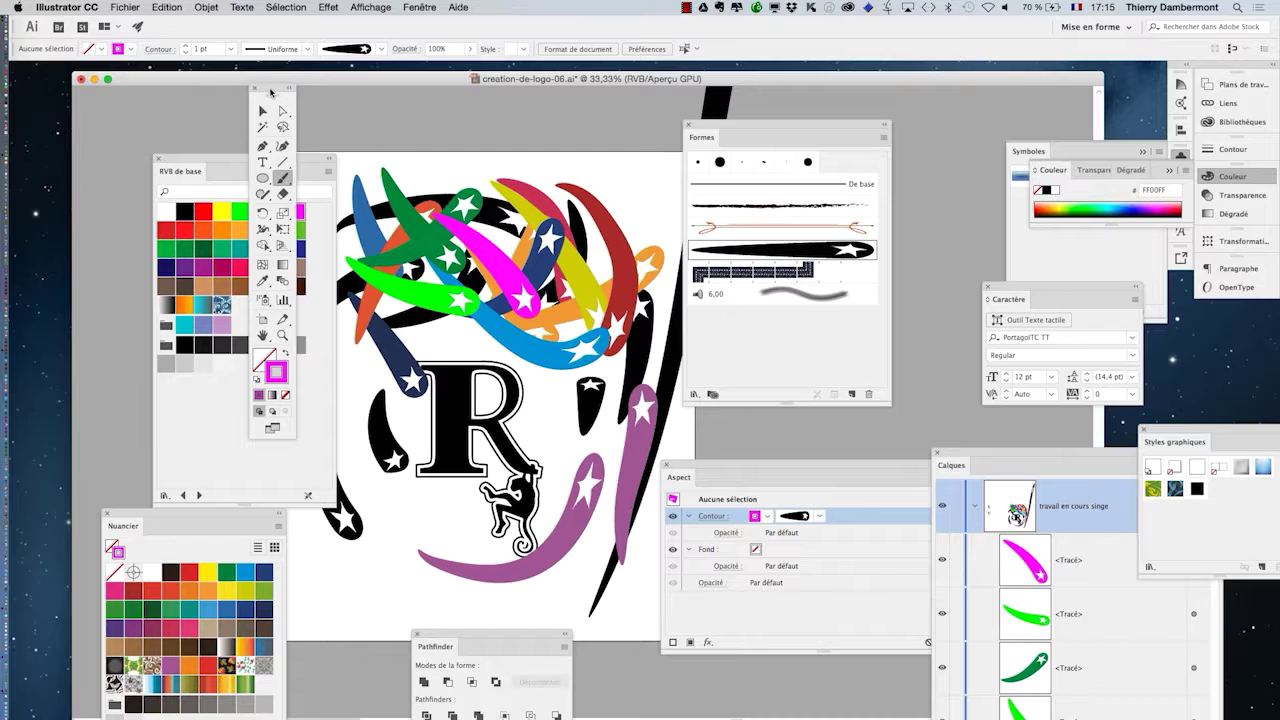
left_click_drag(271, 92, 74, 108)
left_click_drag(771, 135, 827, 92)
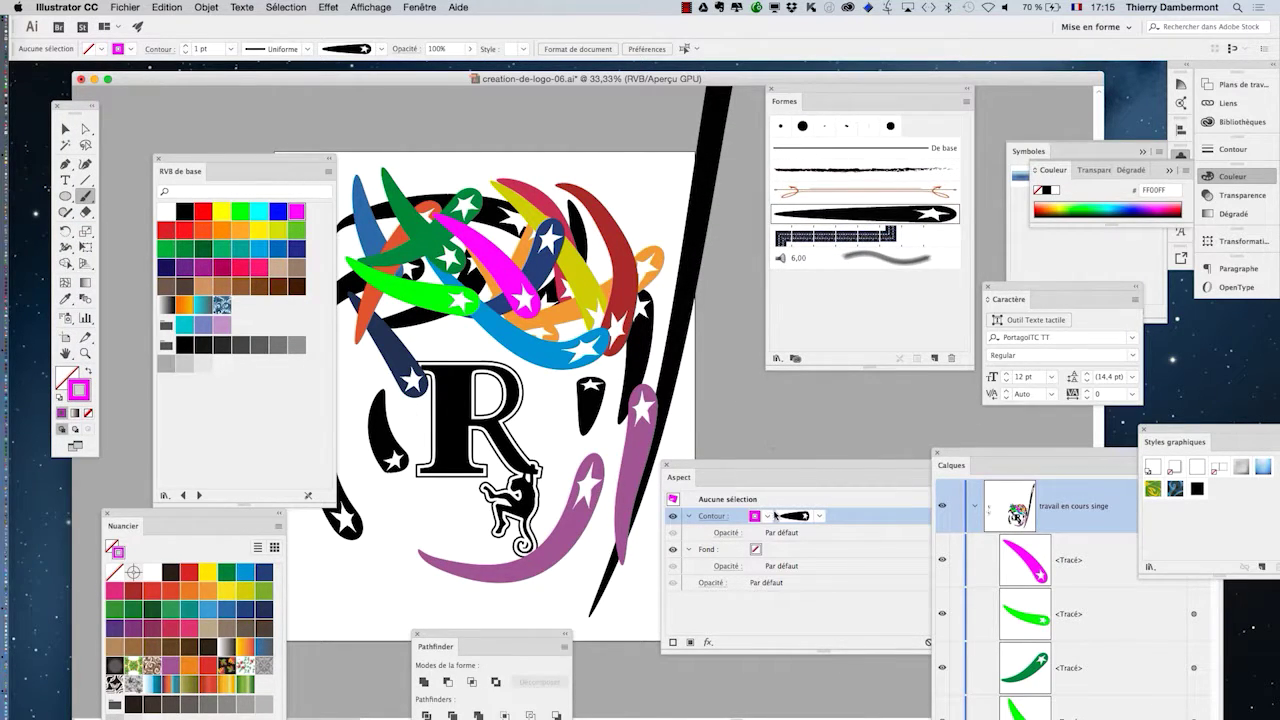
- Move the Aspect panel closer to the artwork and the RVB de base panel away from the toolbox
left_click_drag(743, 466, 666, 311)
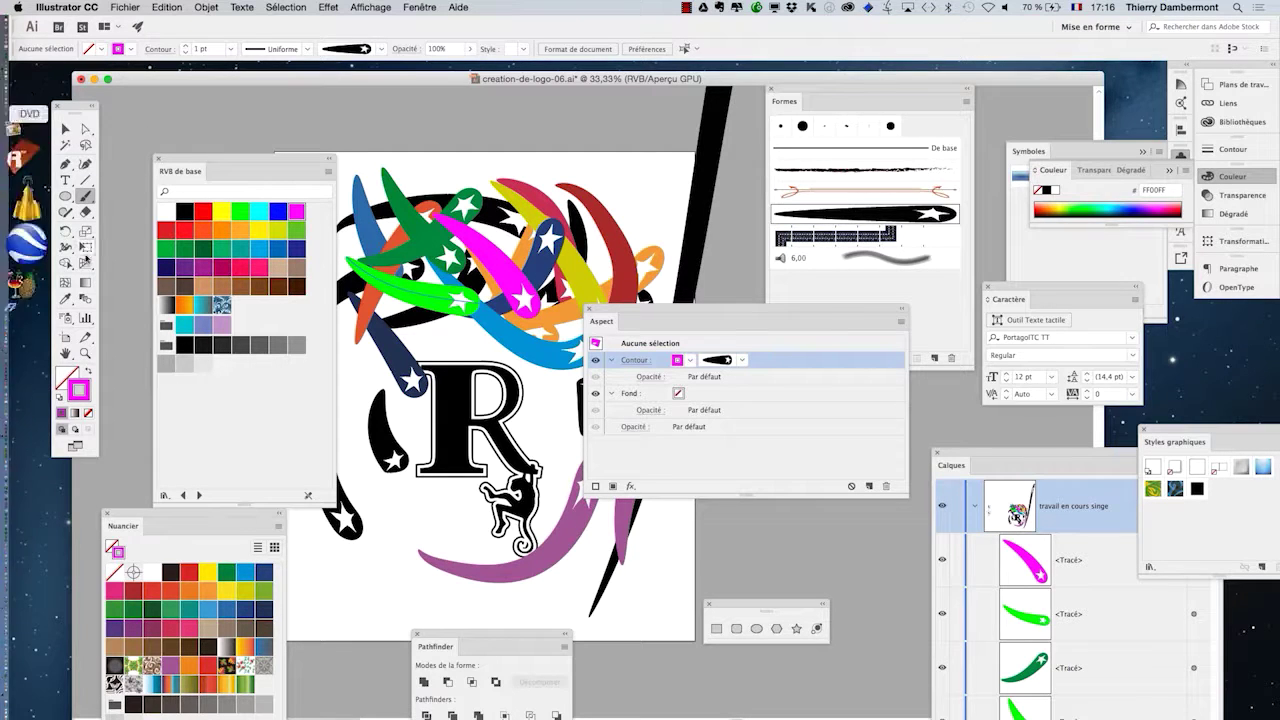
left_click_drag(187, 163, 789, 543)
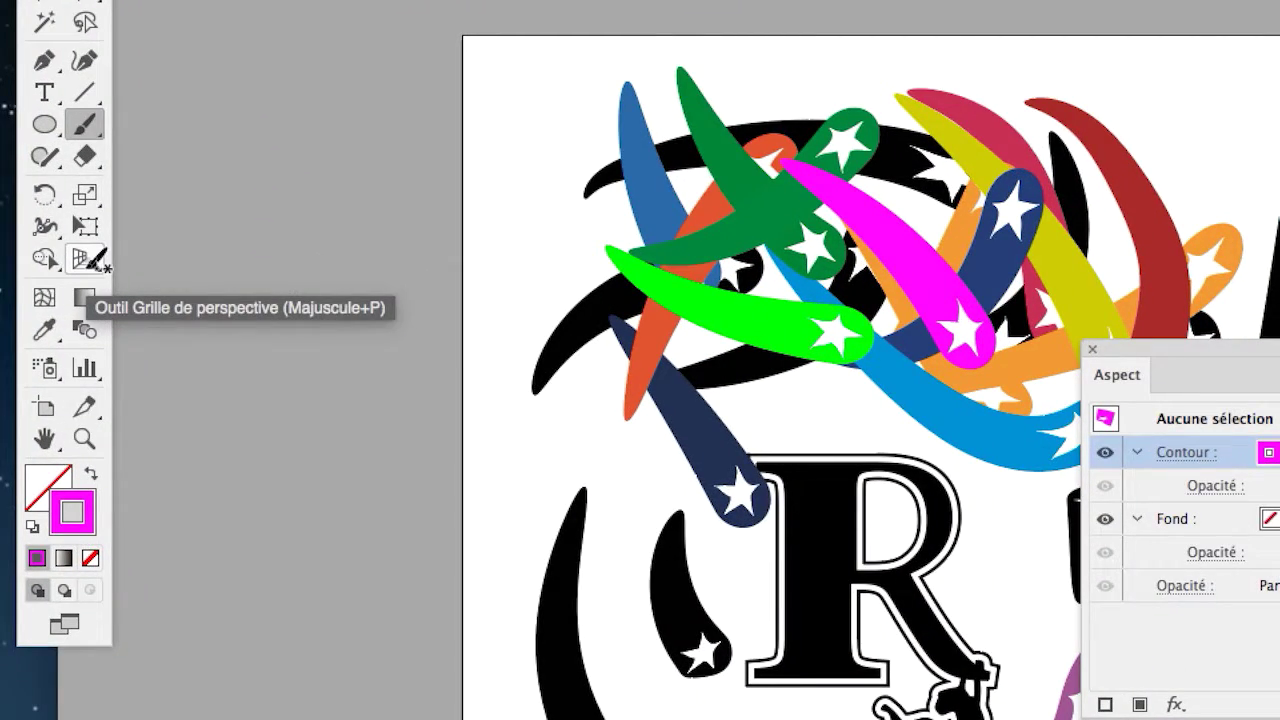
- Show the perspective grid over the artwork and hide it again, returning to the Selection tool and moving the toolbox beside the artboard
left_click(84, 260)
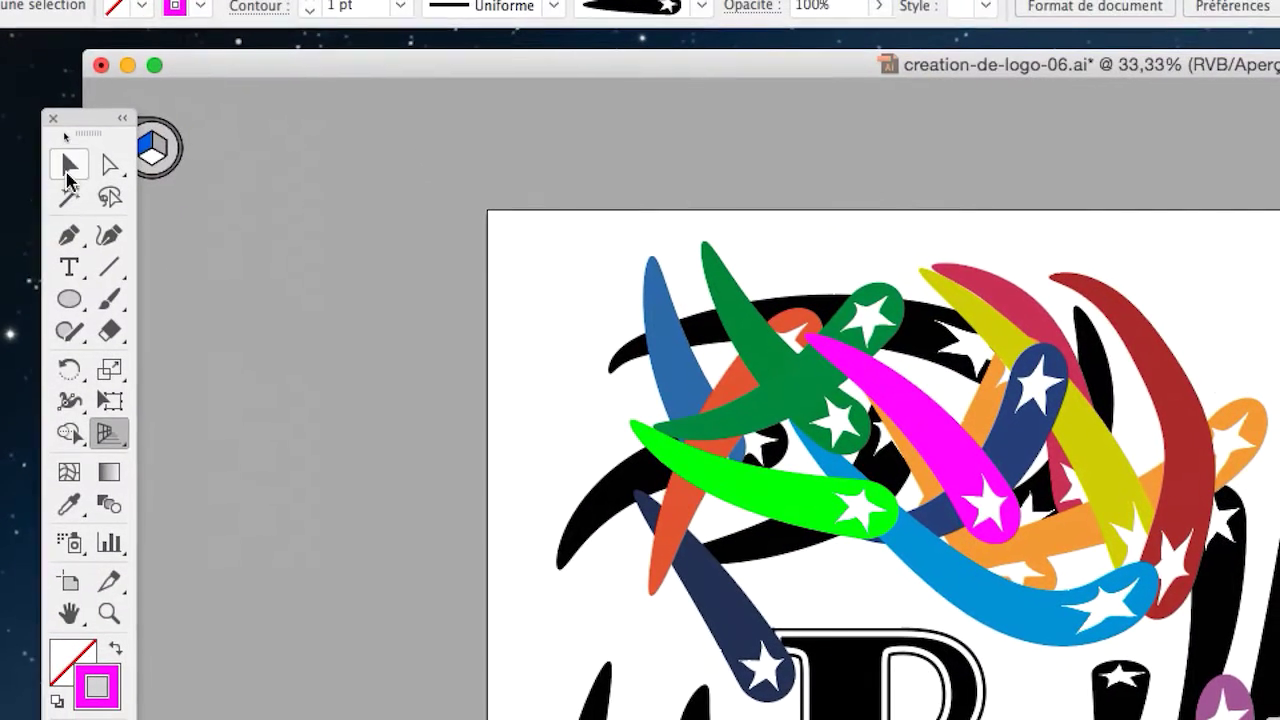
left_click(53, 178)
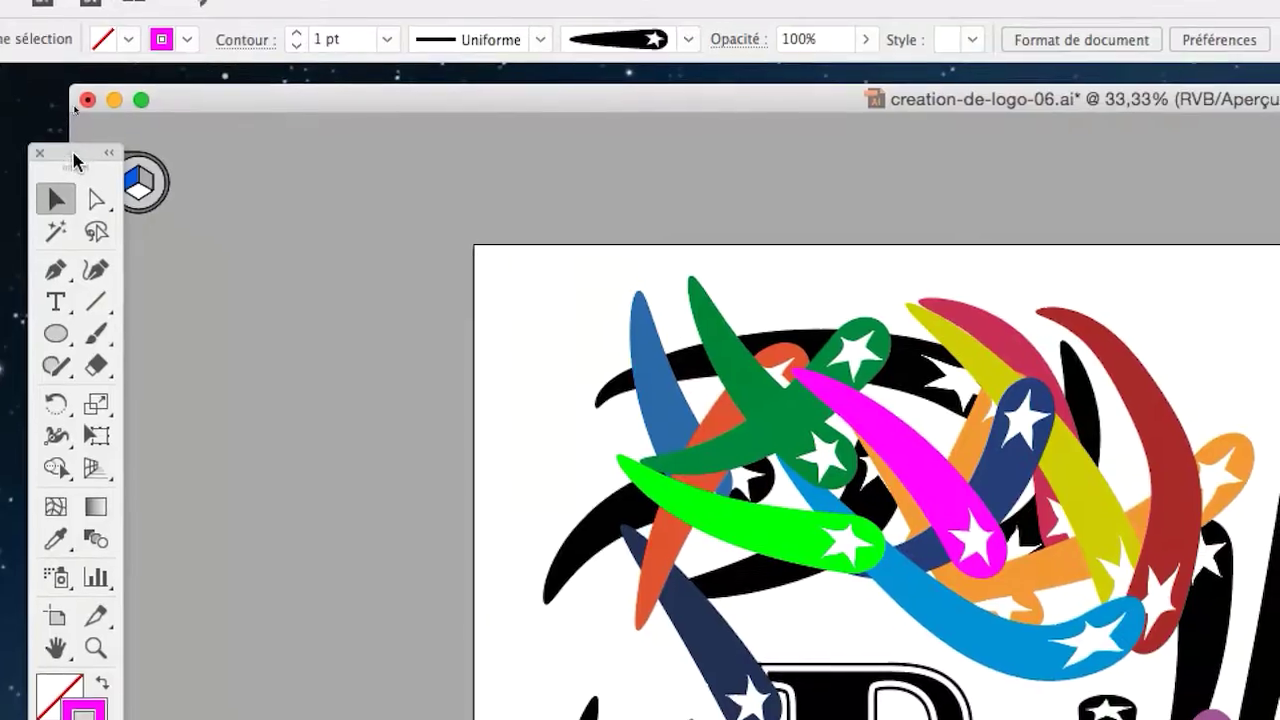
left_click_drag(85, 125, 743, 583)
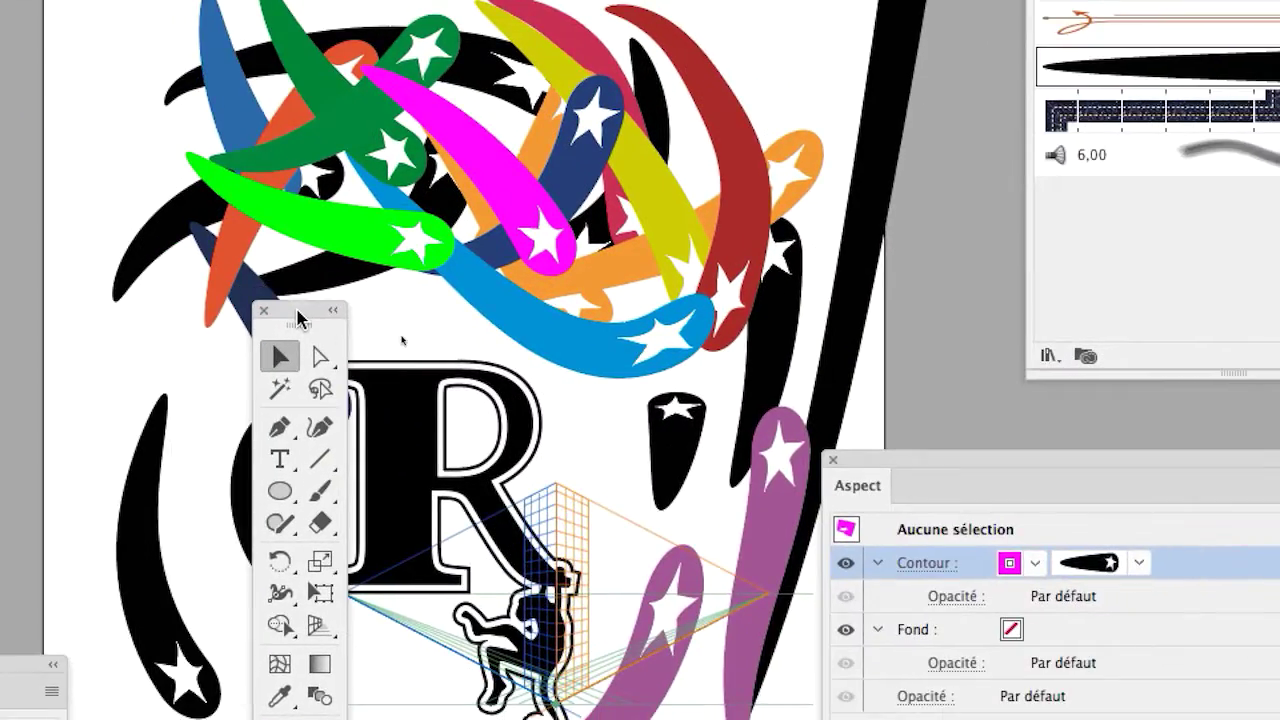
left_click_drag(298, 318, 141, 267)
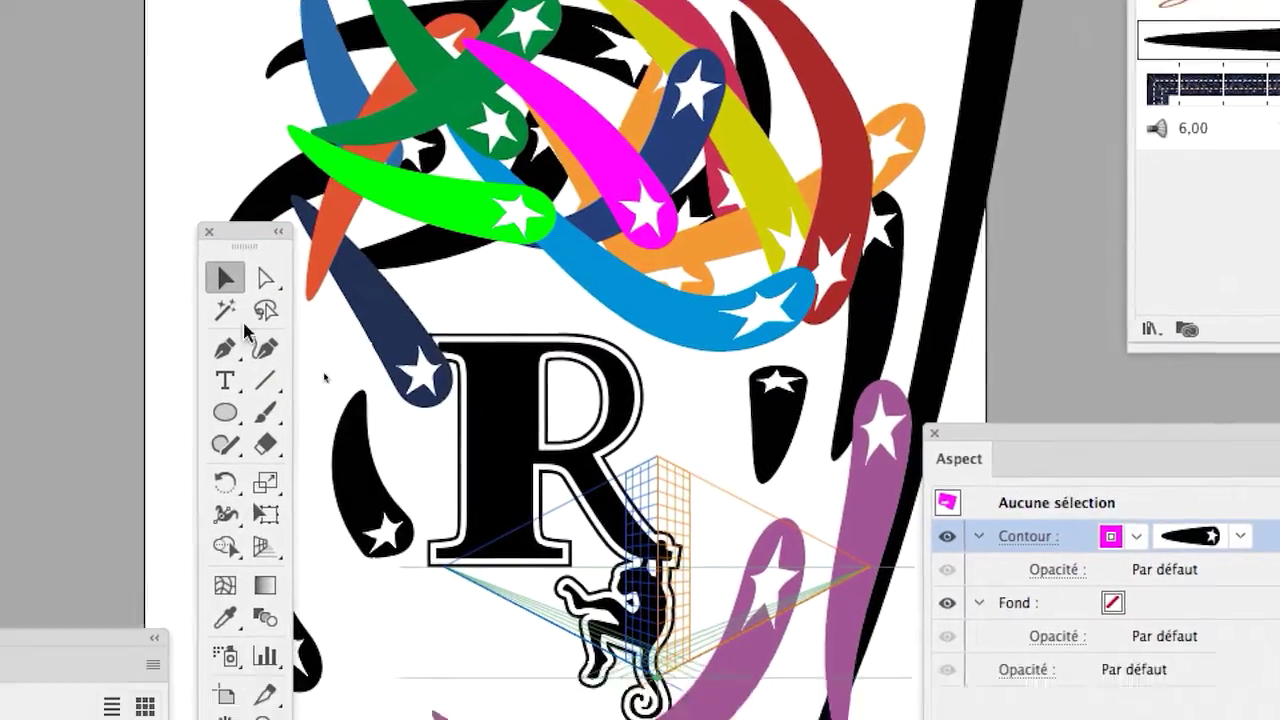
left_click(166, 582)
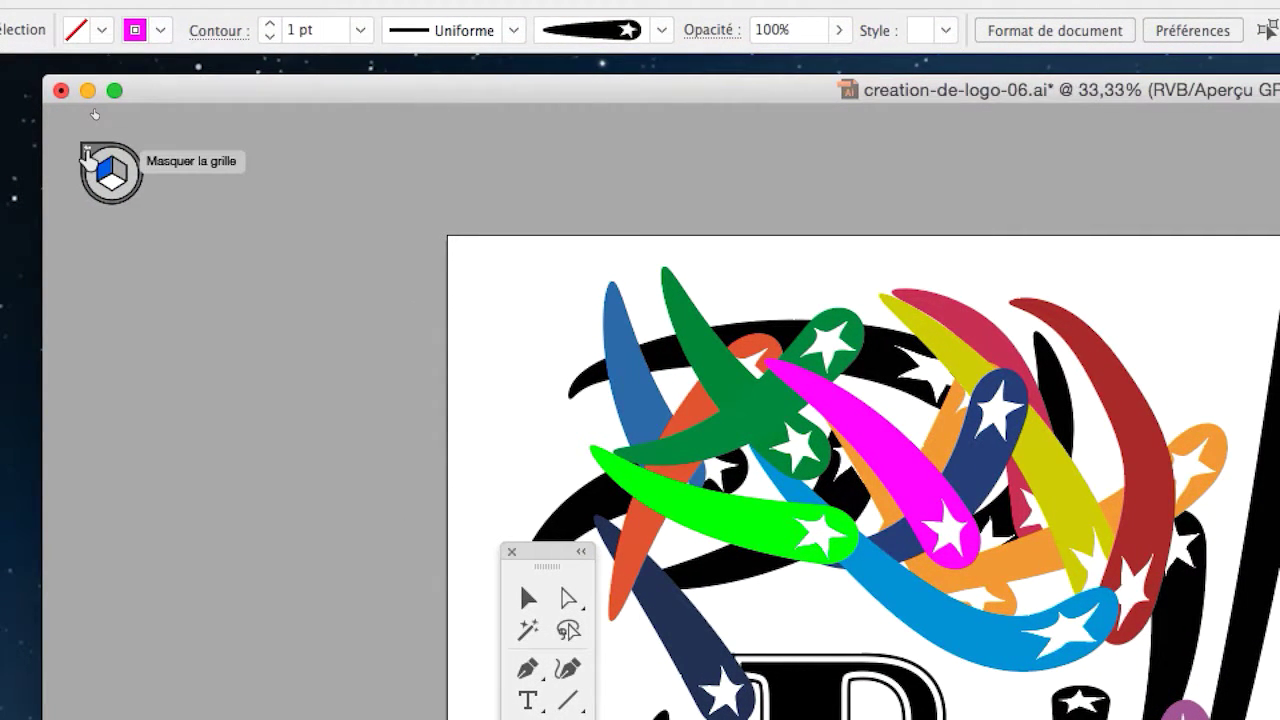
left_click(88, 157)
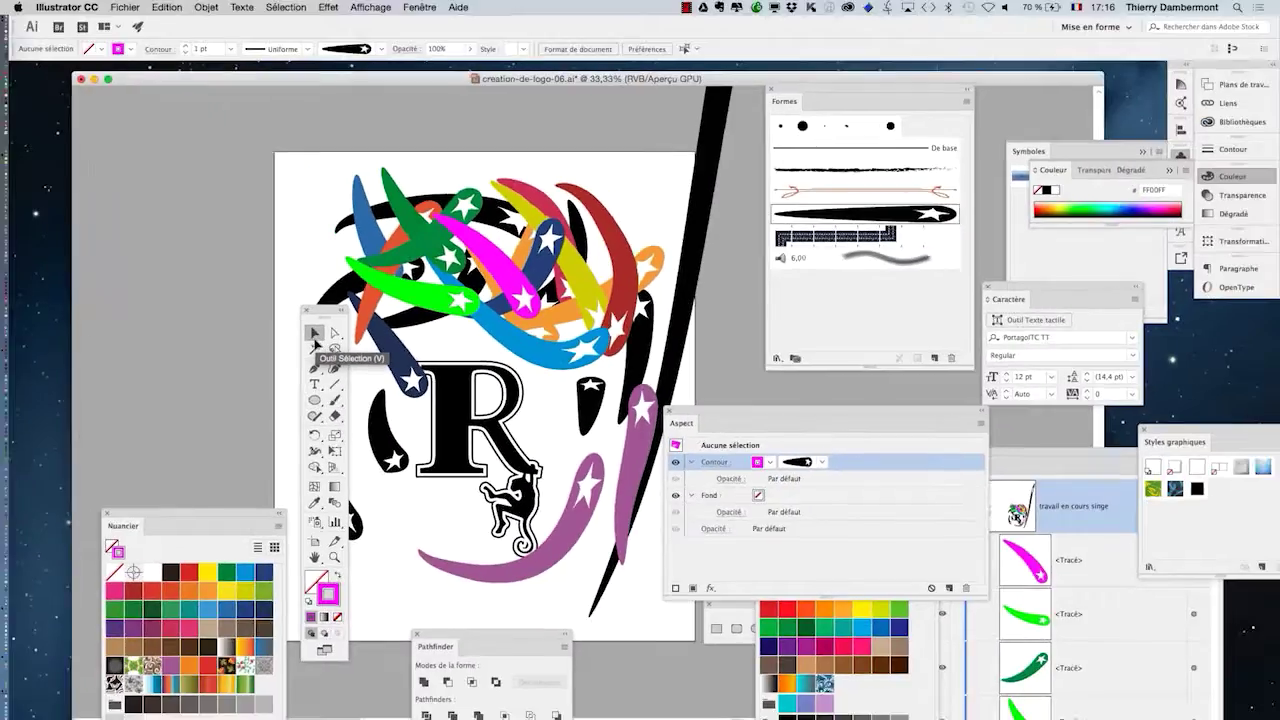
left_click_drag(326, 316, 67, 118)
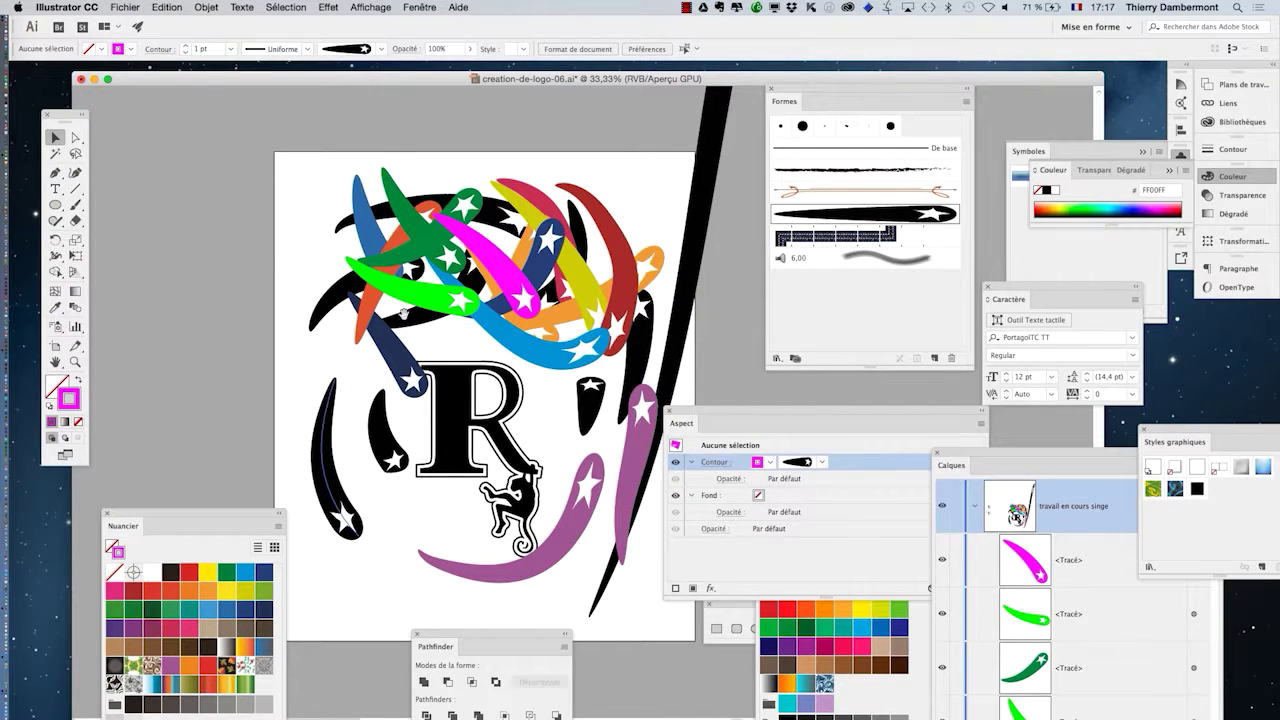
- Save the document under the new name creation-de-logo-07.ai in Adobe Illustrator format with Illustrator CC compatibility
scroll(404, 313, "down", 5)
scroll(404, 313, "right", 5)
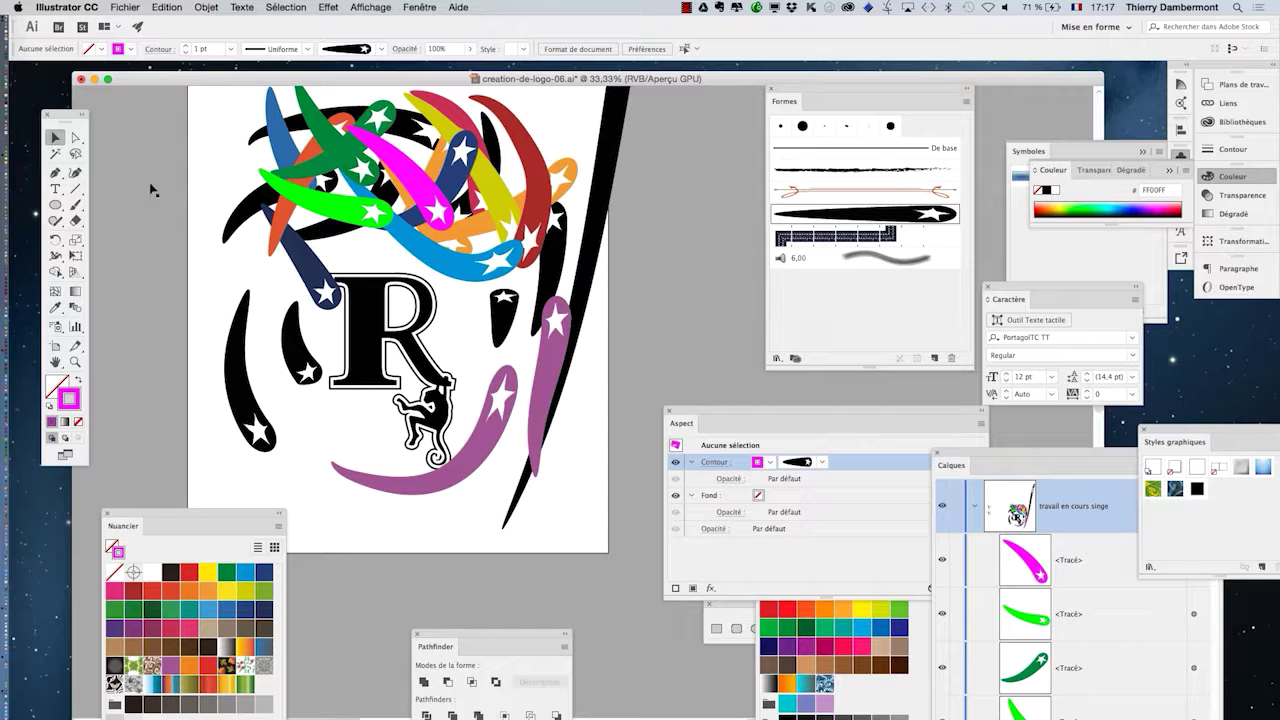
left_click(121, 6)
left_click(180, 120)
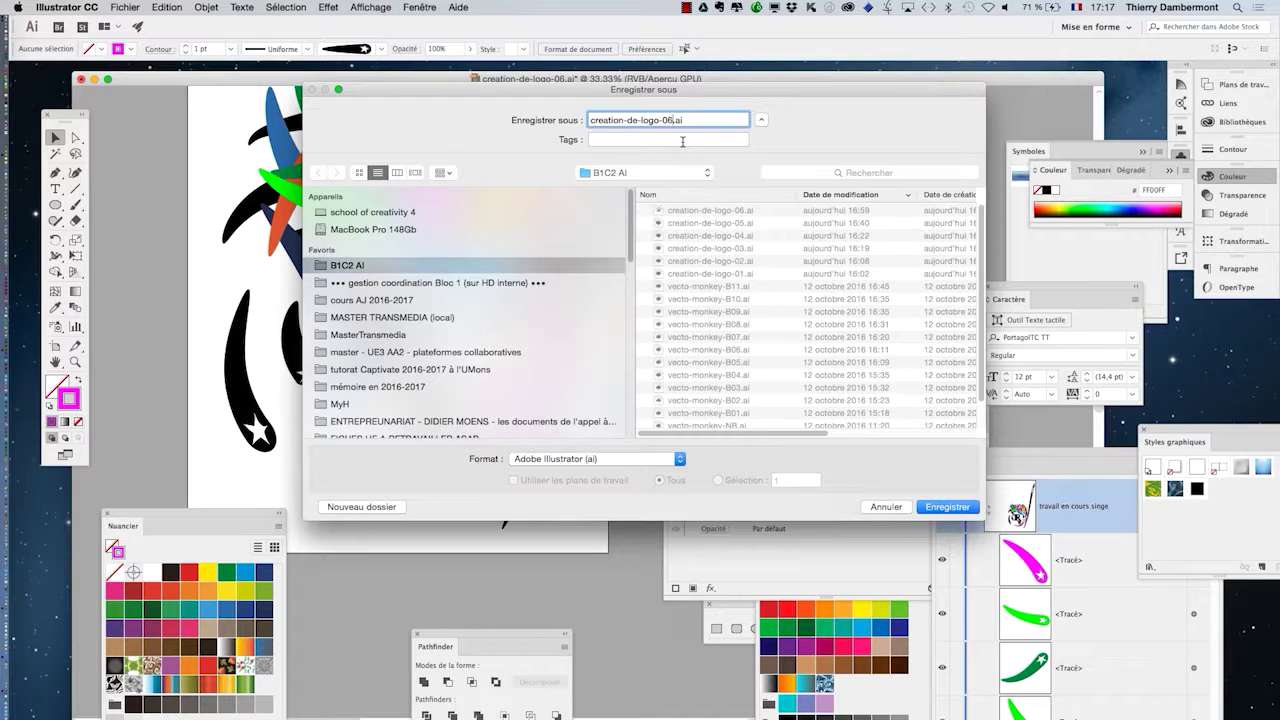
key("Return")
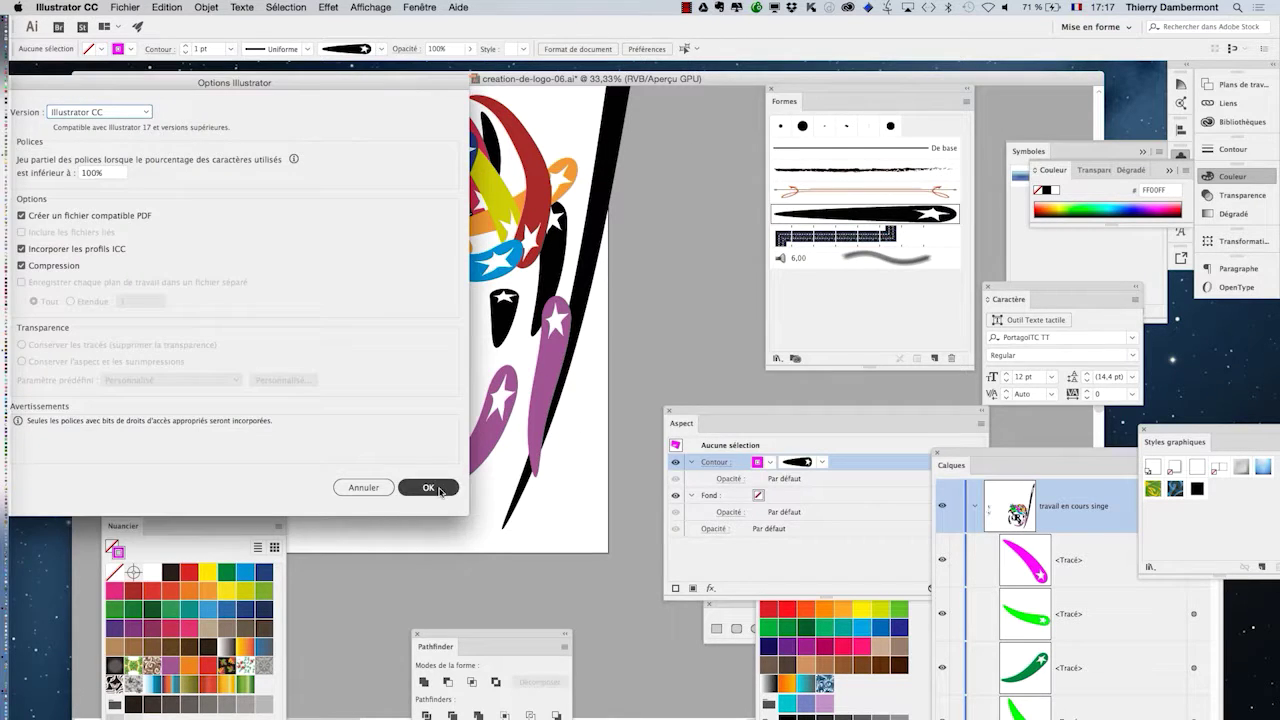
left_click(429, 488)
- Delete the leftover white teardrop and star shapes overlapping the spare monkey outside the artboard
scroll(471, 451, "down", 2)
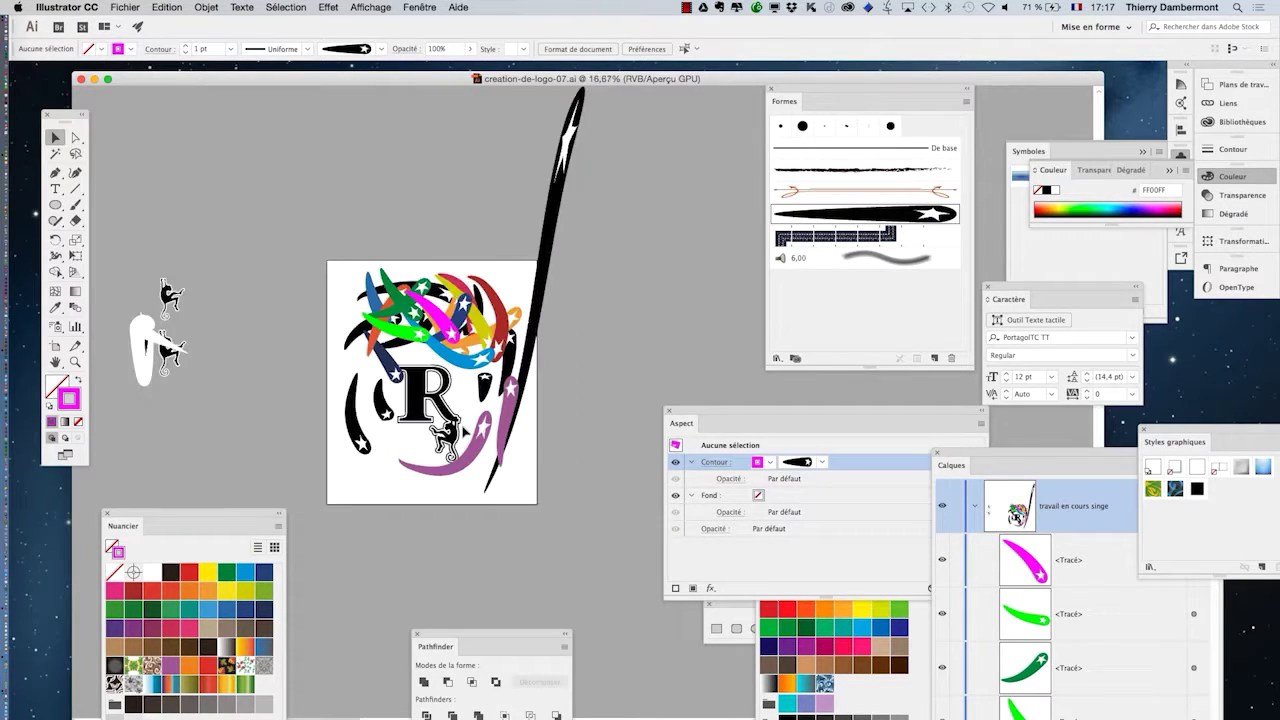
scroll(132, 357, "up", 2)
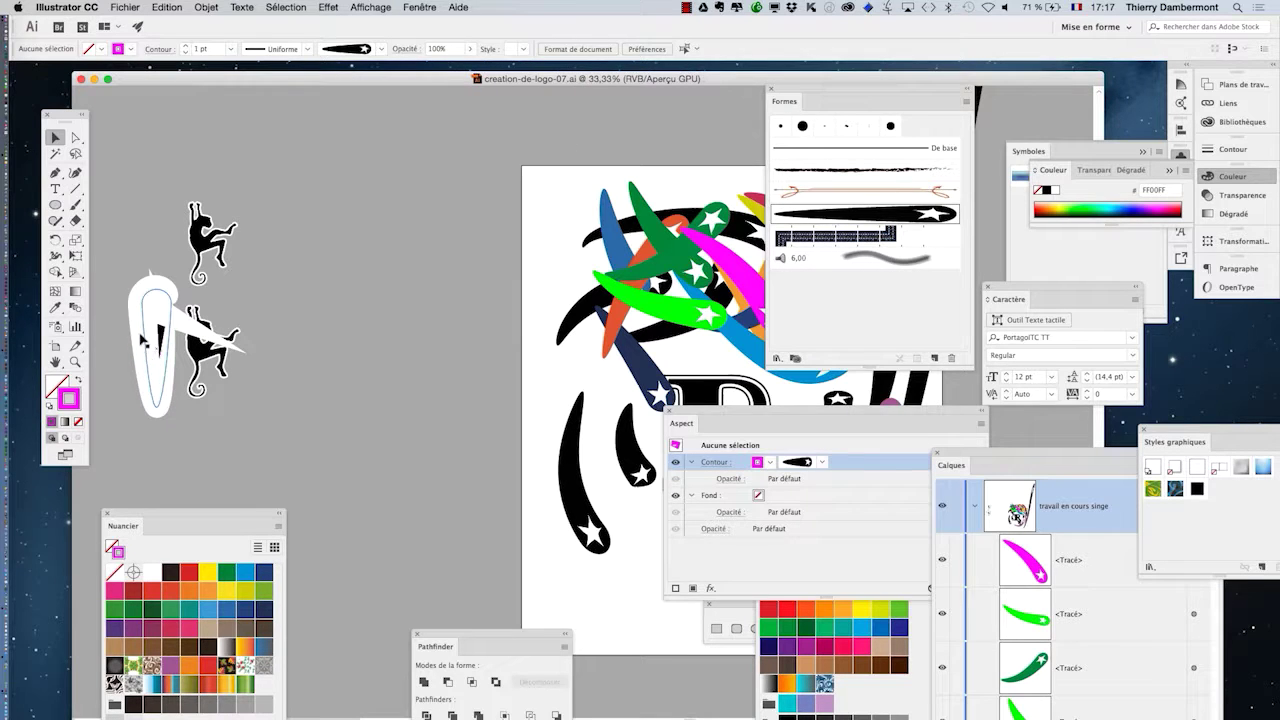
scroll(148, 338, "up", 1)
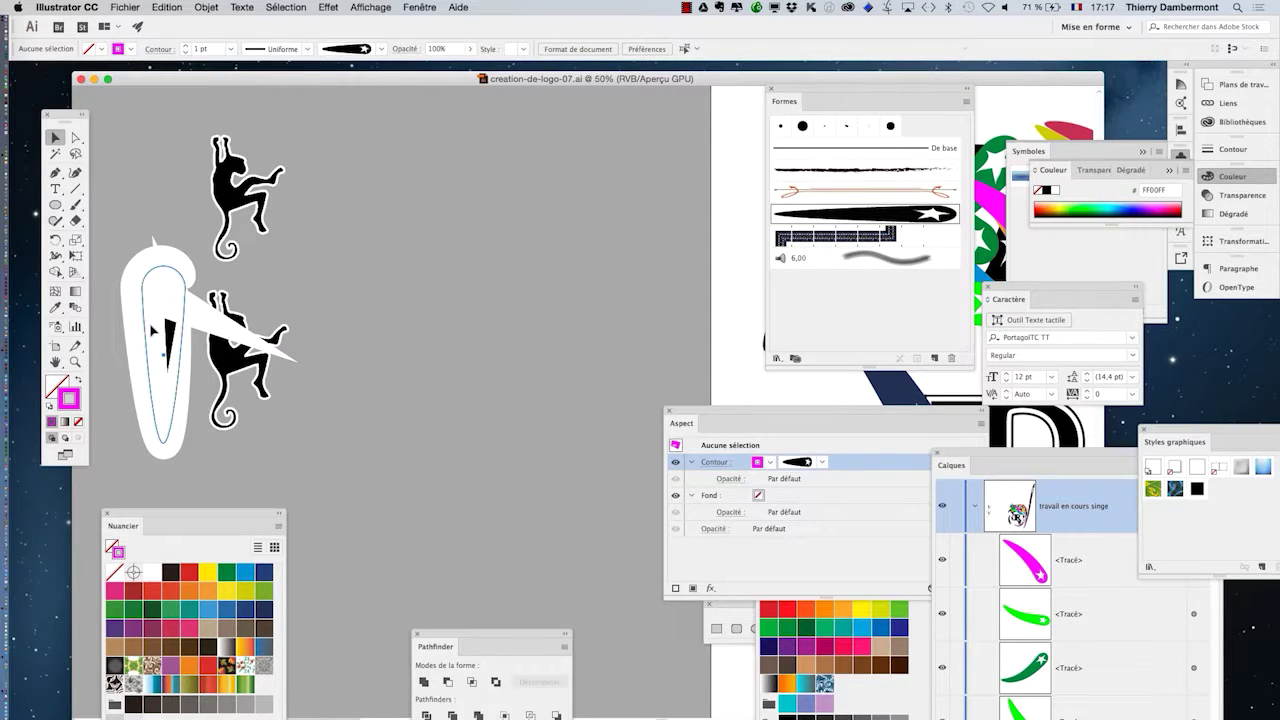
key("super+z")
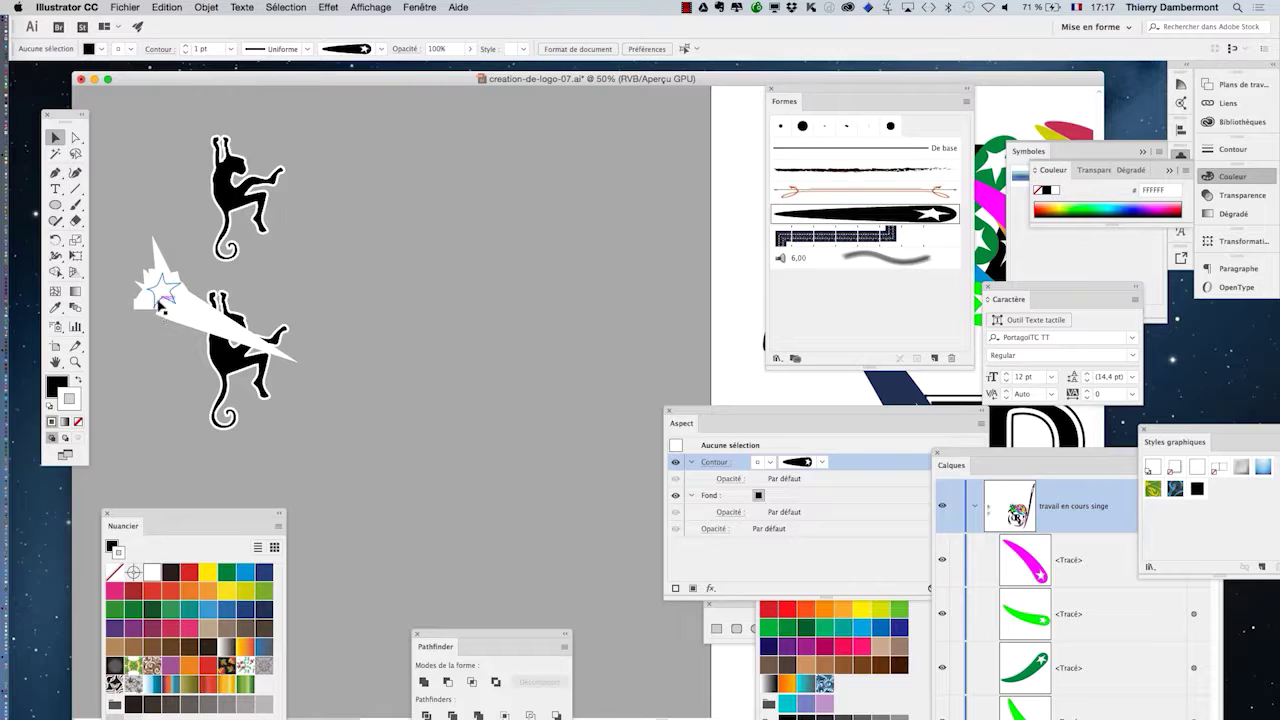
left_click(160, 304)
key("Delete")
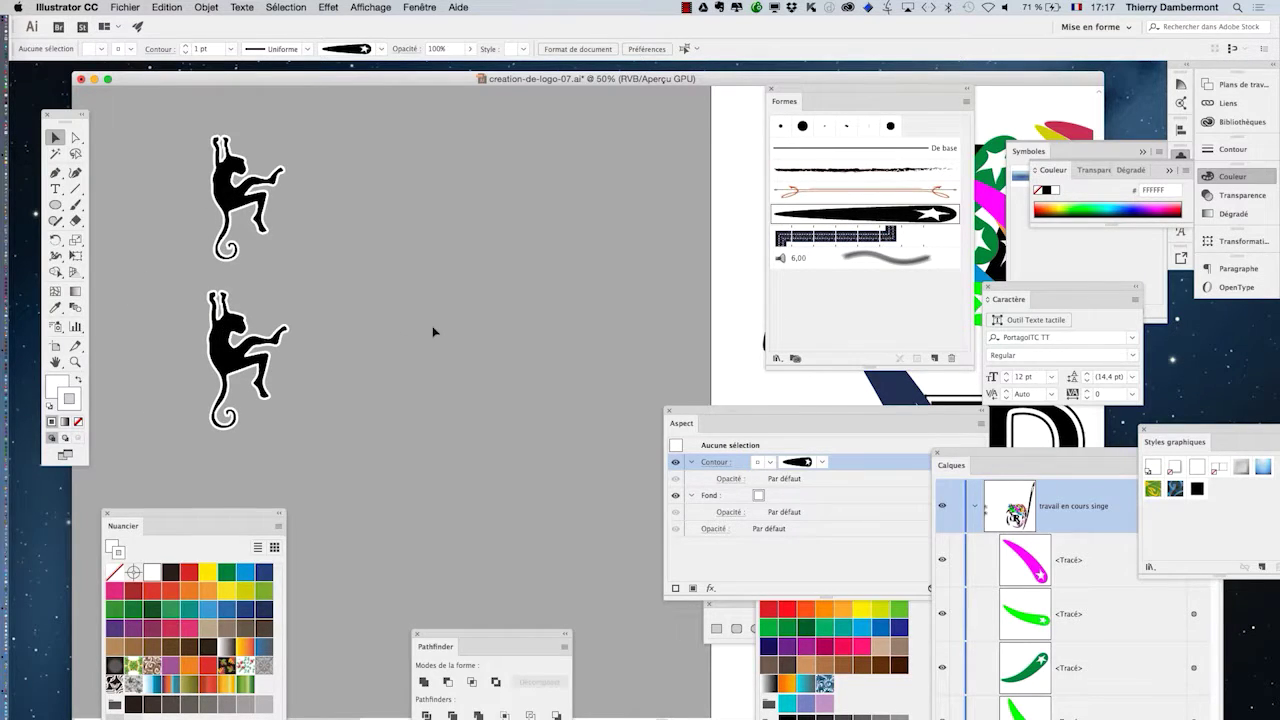
- Select everything except the R-and-monkey logo and delete all the painted star brush strokes
scroll(433, 332, "down", 1)
scroll(551, 297, "up", 3)
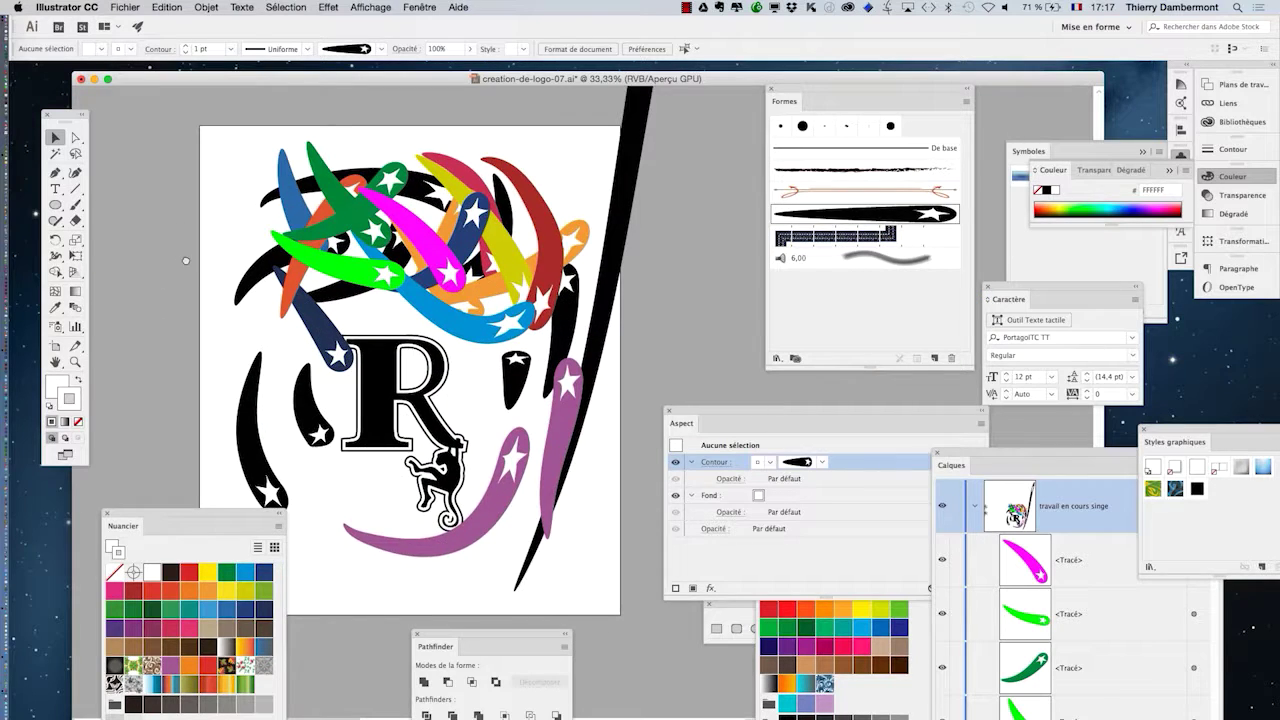
scroll(387, 411, "up", 1)
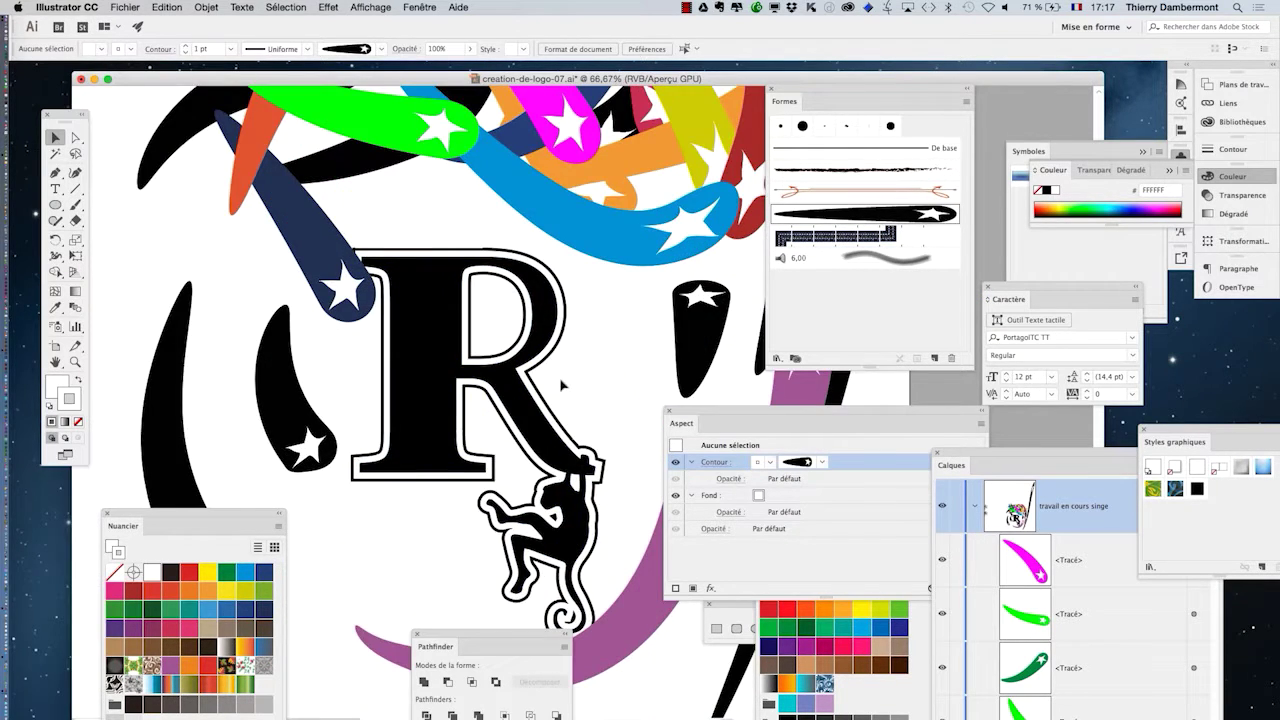
scroll(563, 385, "down", 2)
left_click_drag(483, 248, 357, 232)
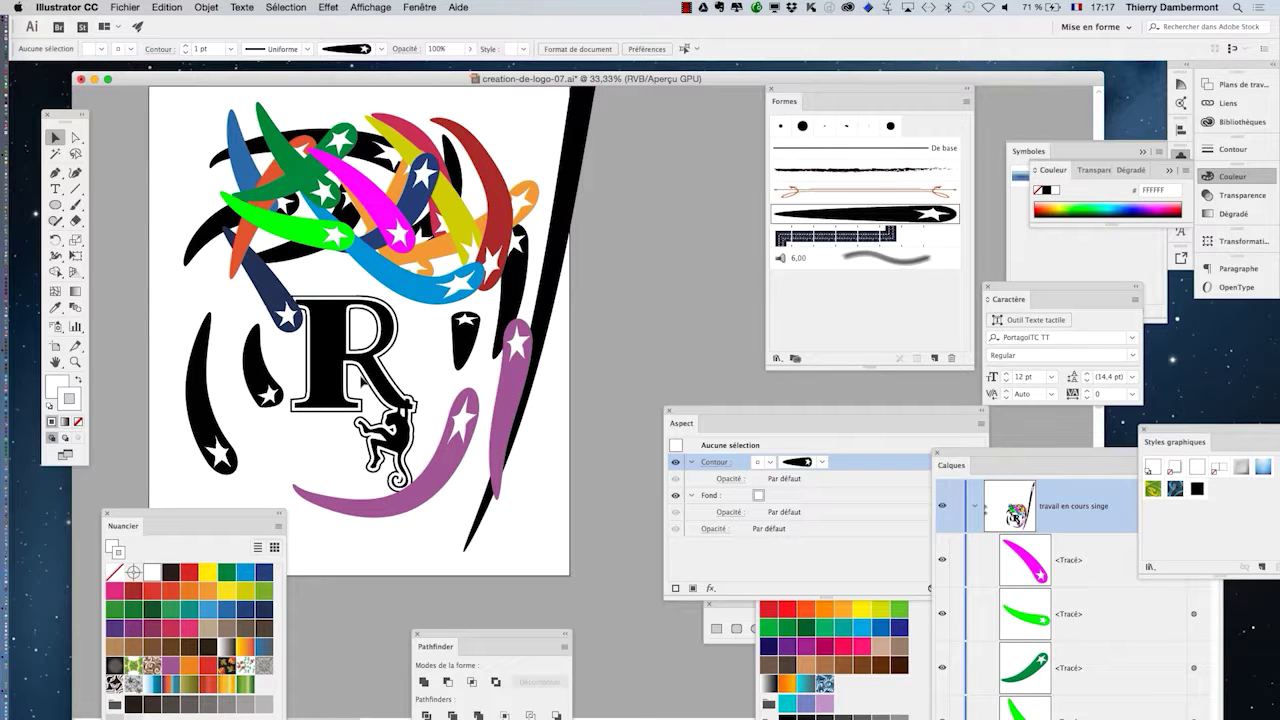
key("super+a")
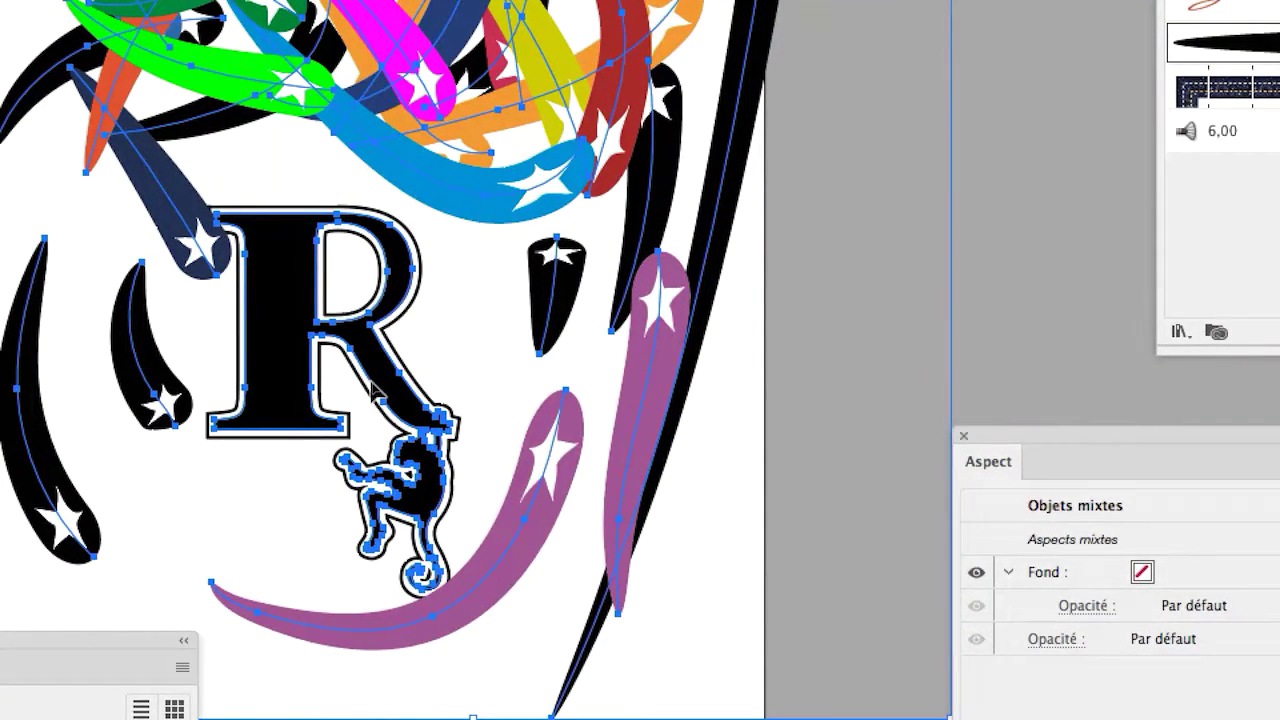
left_click(375, 393, "shift")
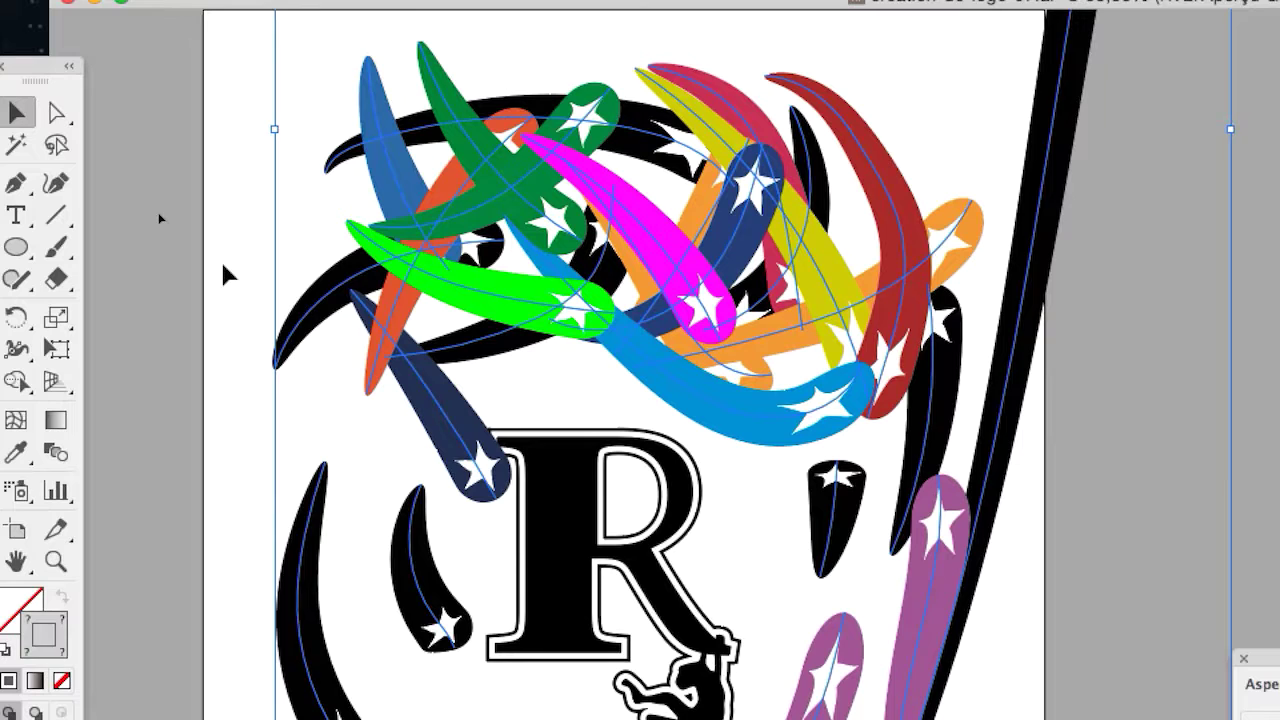
left_click(222, 266)
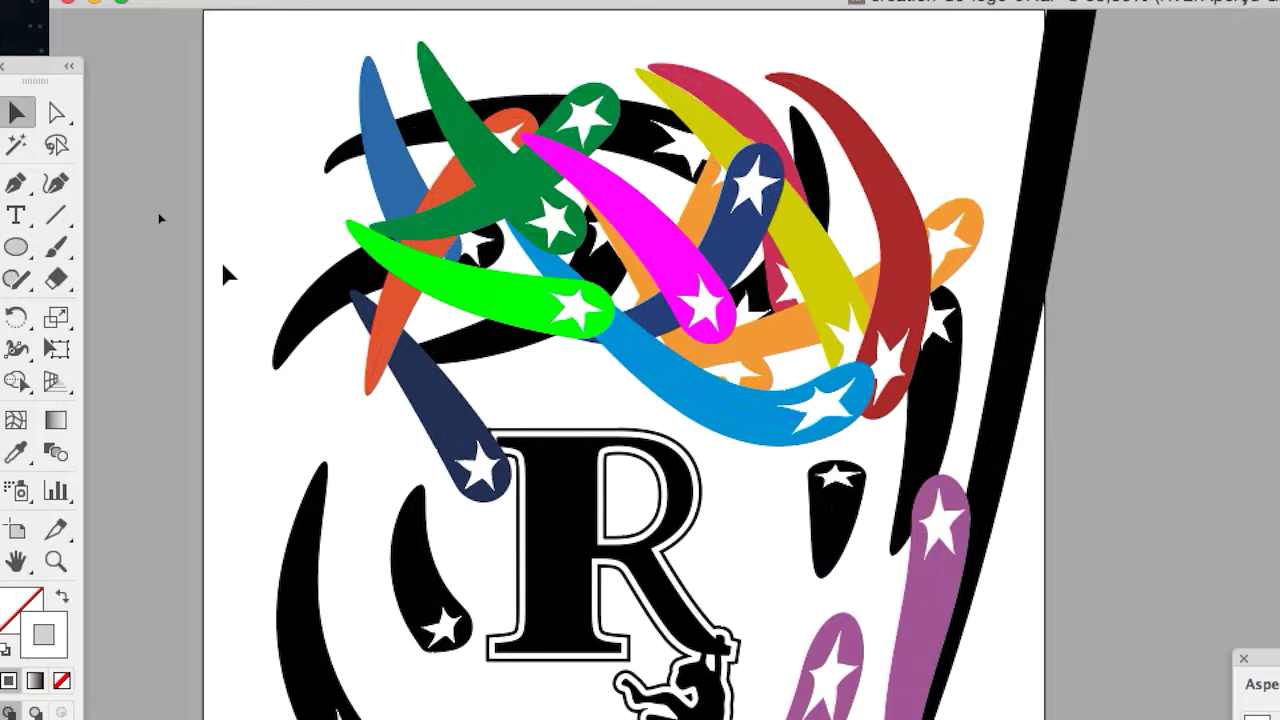
key("super+a")
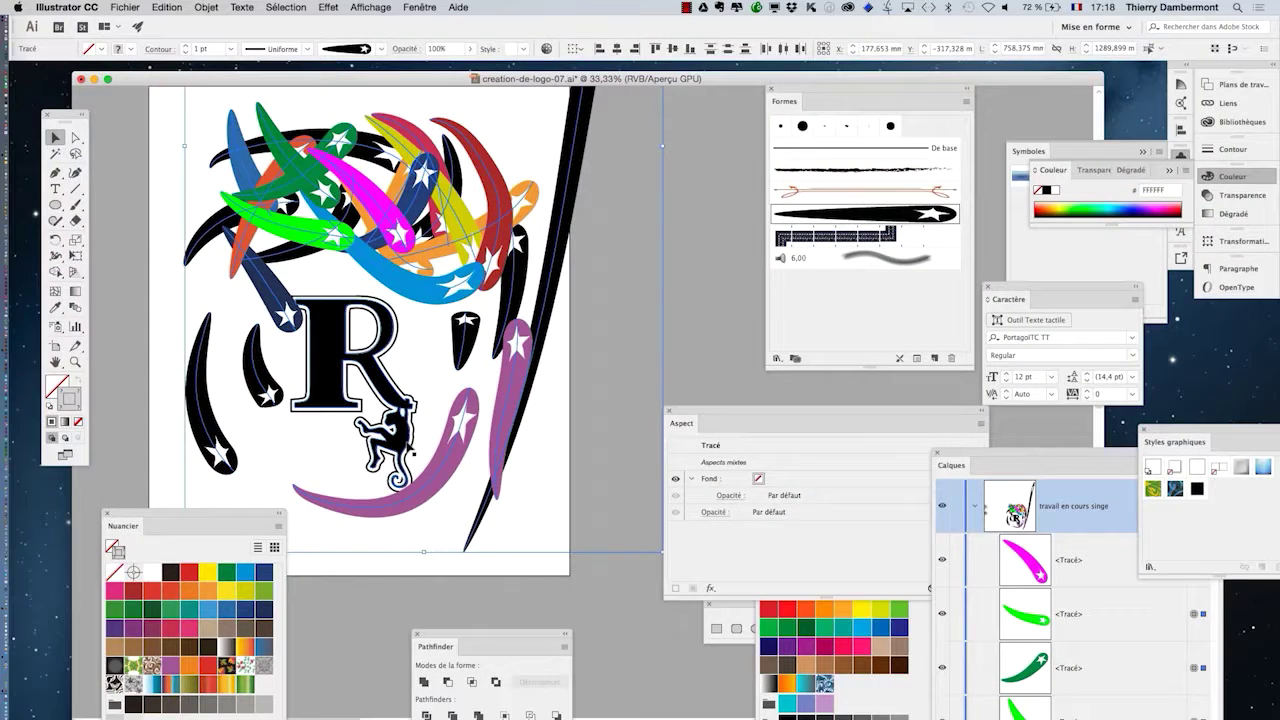
key("Delete")
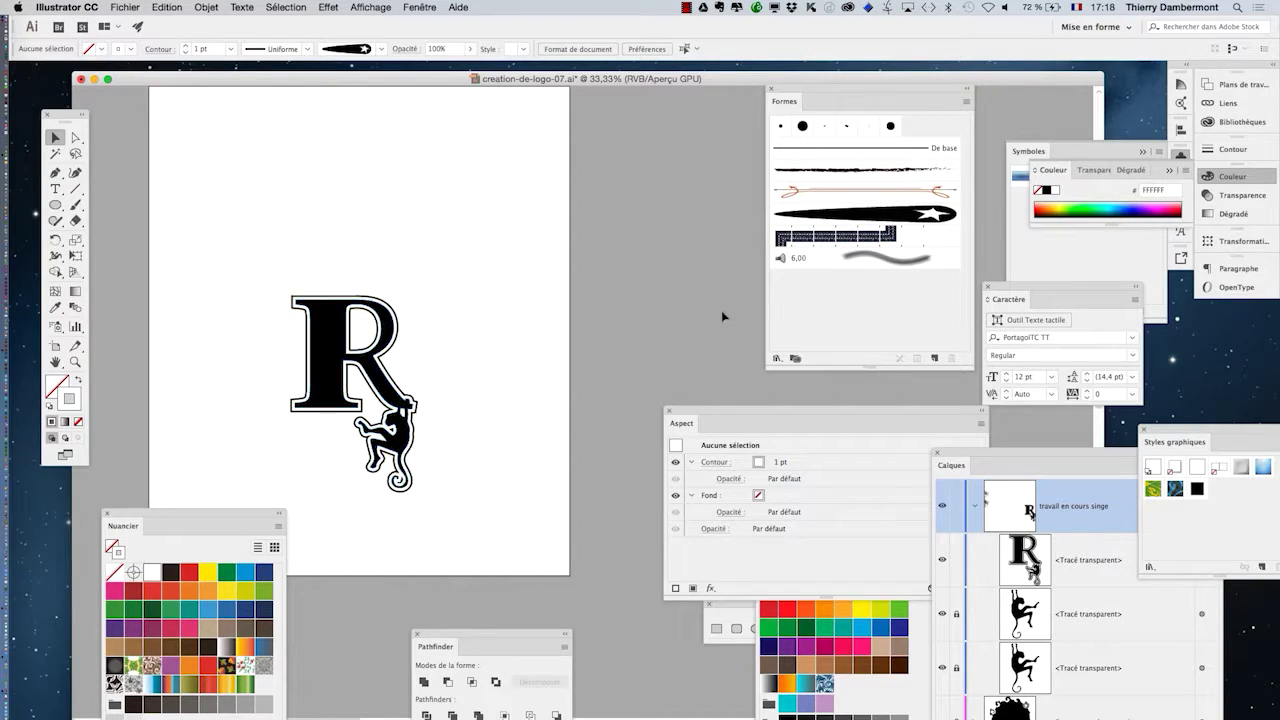
- Select the R-and-monkey logo and place the Aspect panel beside it, resized narrower and taller
scroll(473, 411, "down", 1)
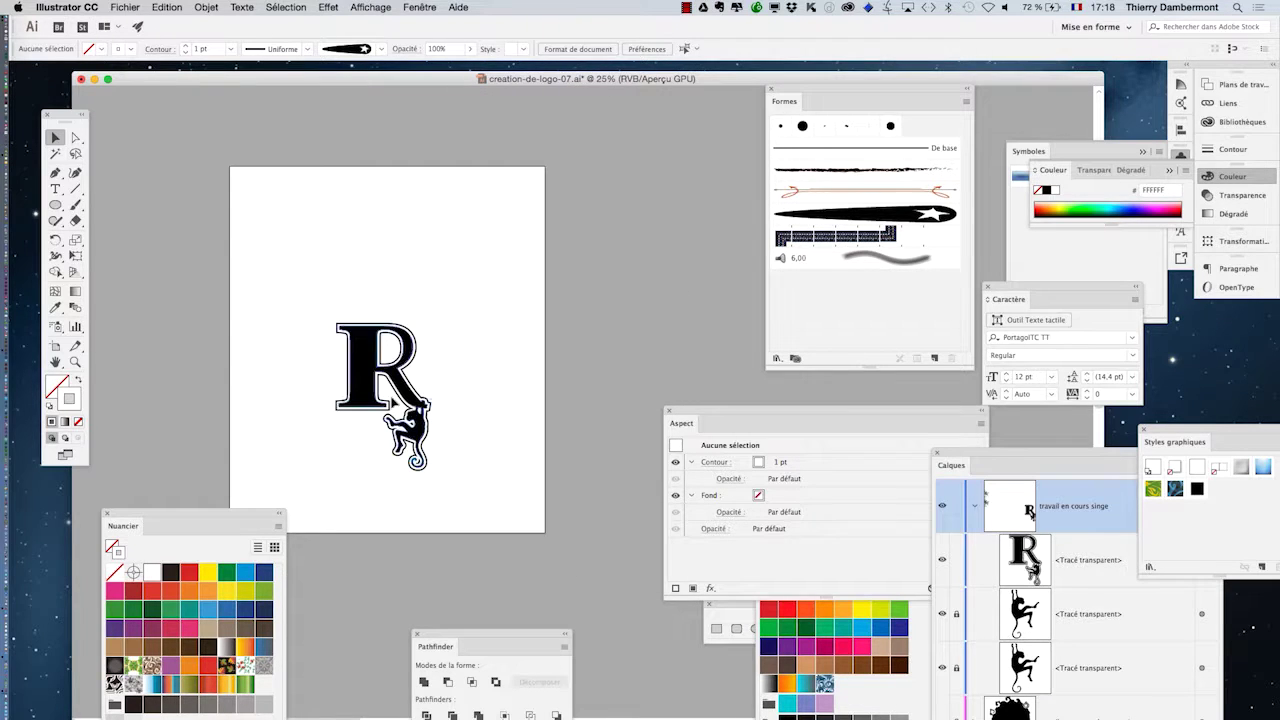
scroll(386, 394, "up", 2)
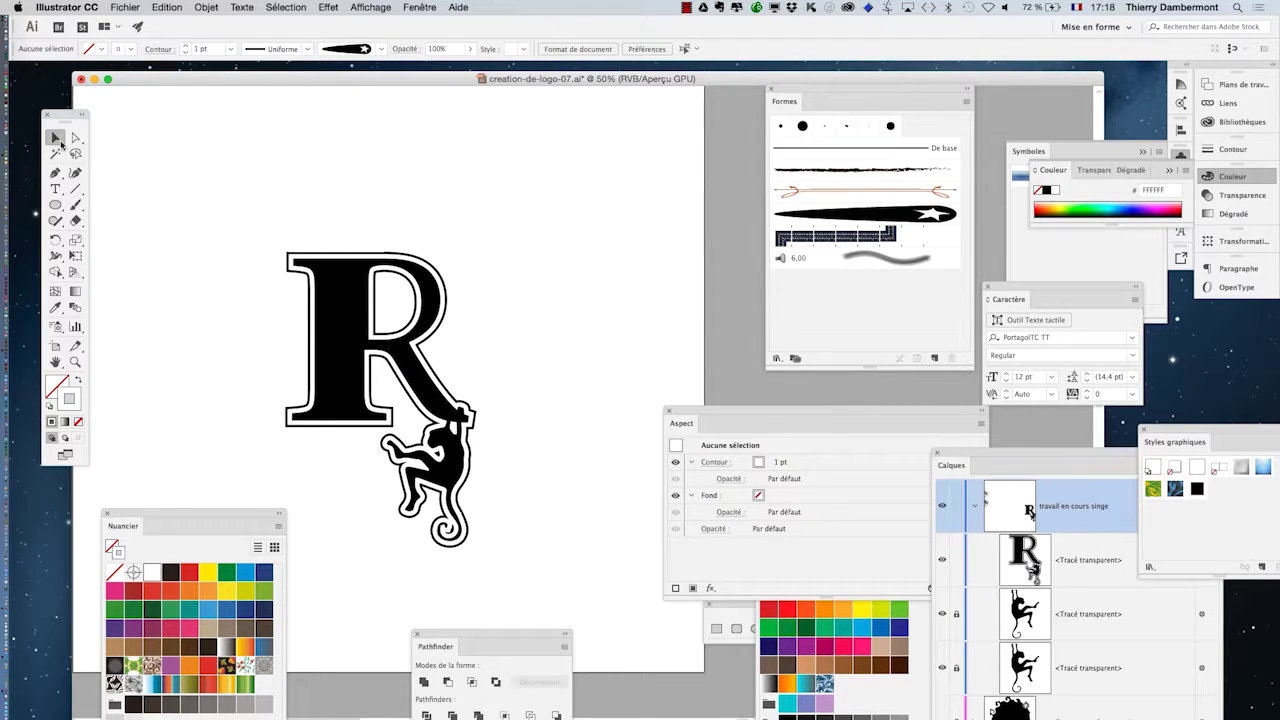
left_click(315, 288)
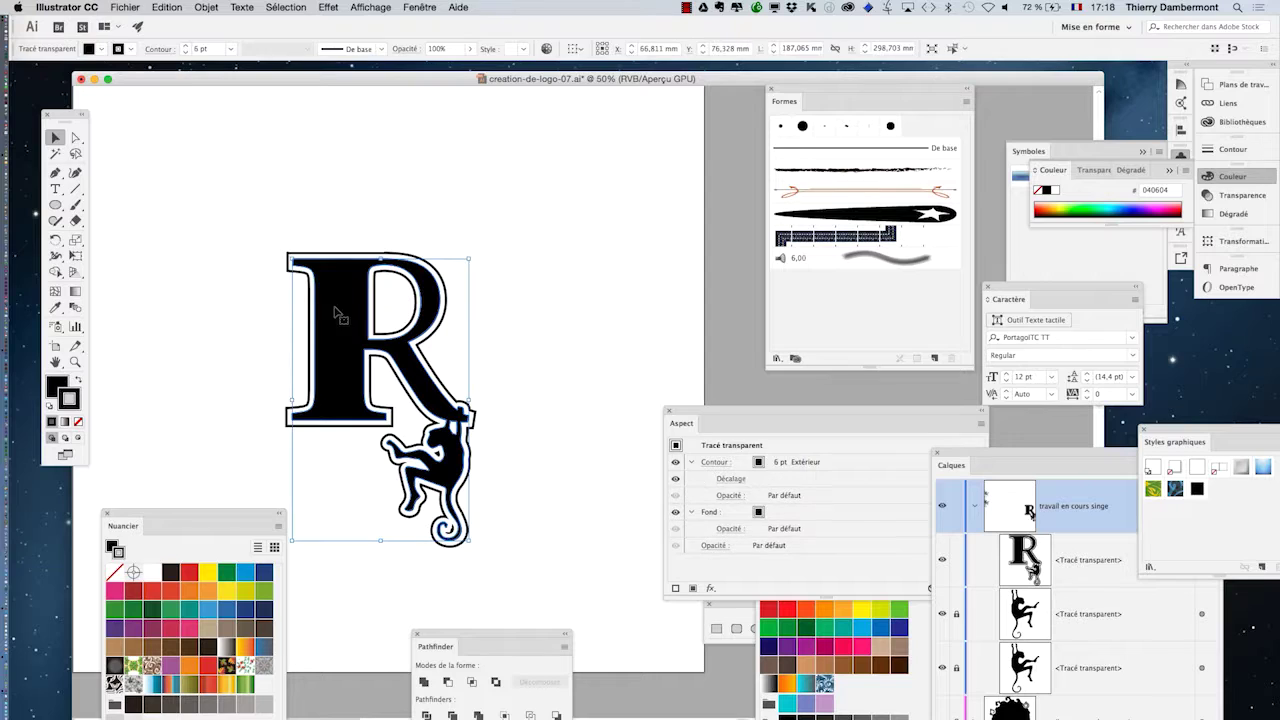
scroll(507, 452, "up", 1)
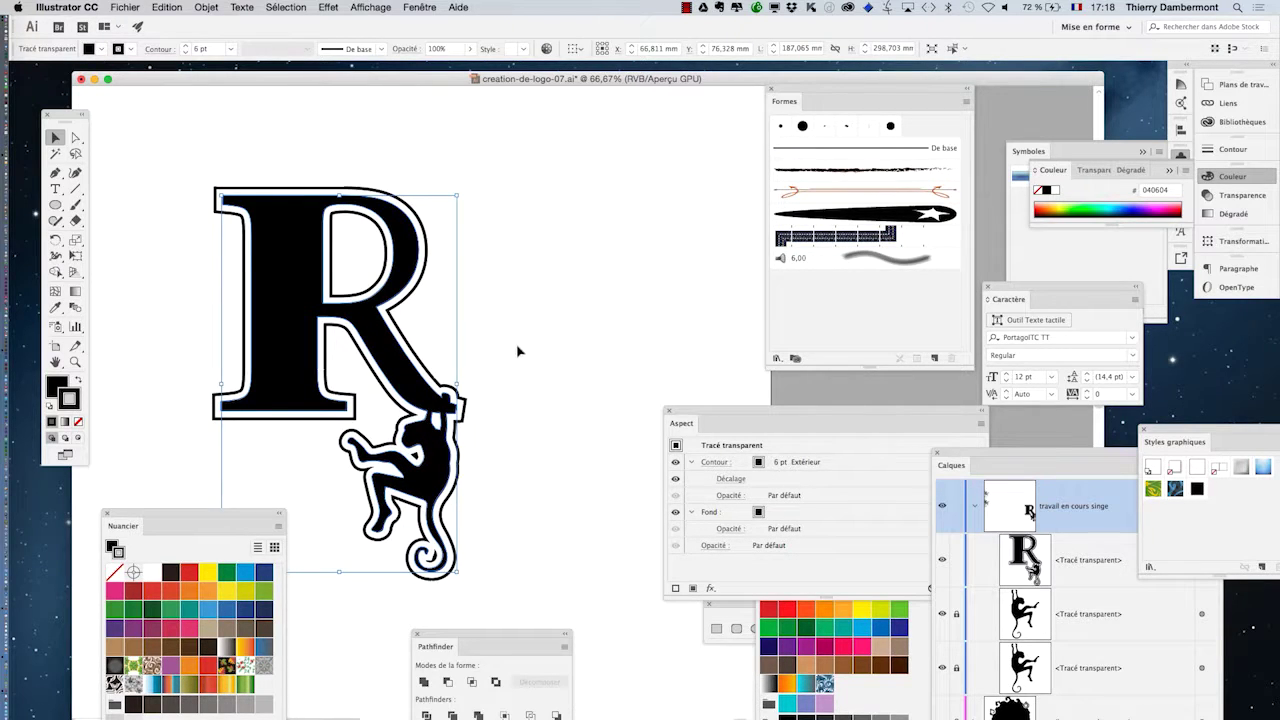
left_click_drag(716, 413, 457, 175)
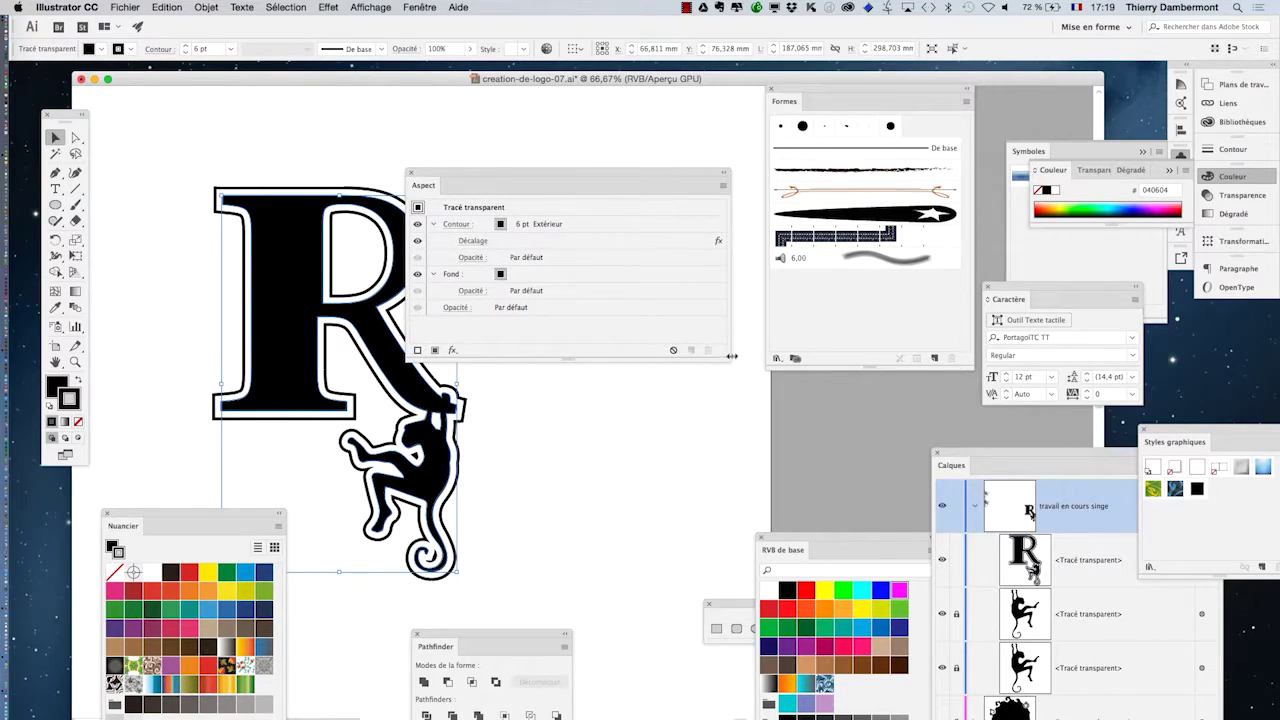
left_click_drag(727, 357, 583, 451)
left_click_drag(474, 175, 608, 122)
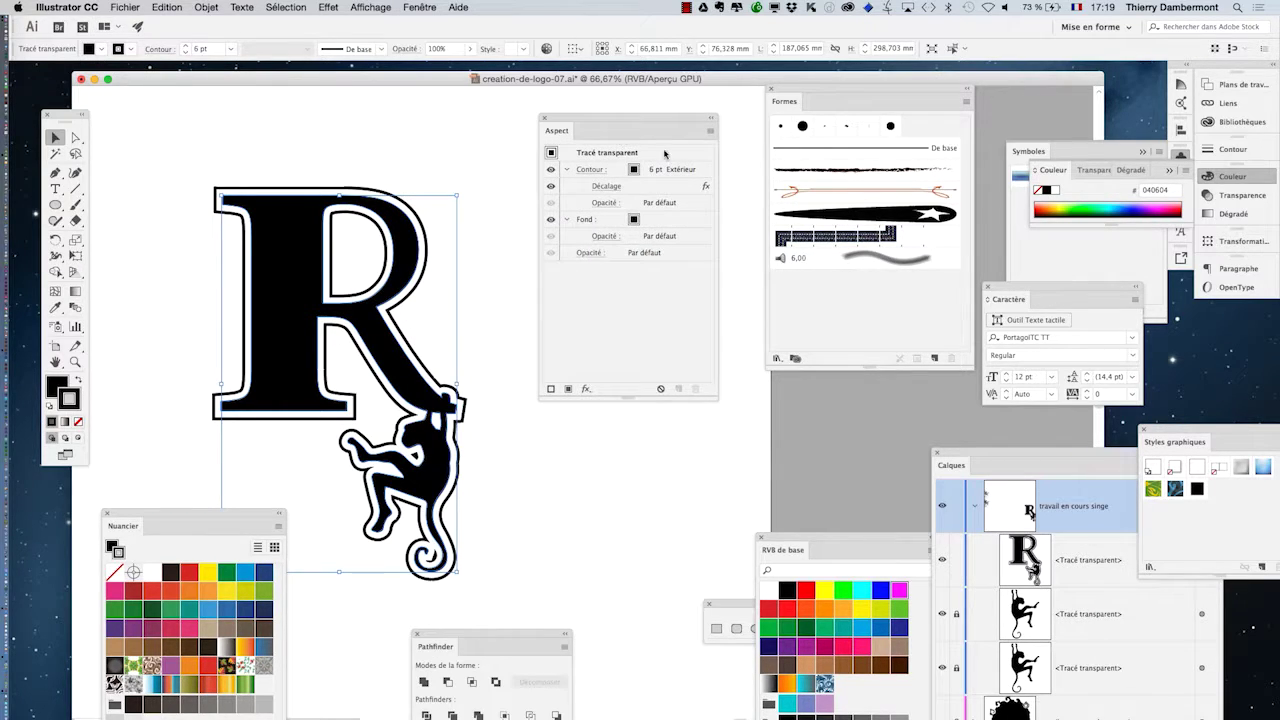
- Reduce the R-and-monkey logo to its basic appearance and set its stroke to none
left_click(709, 133)
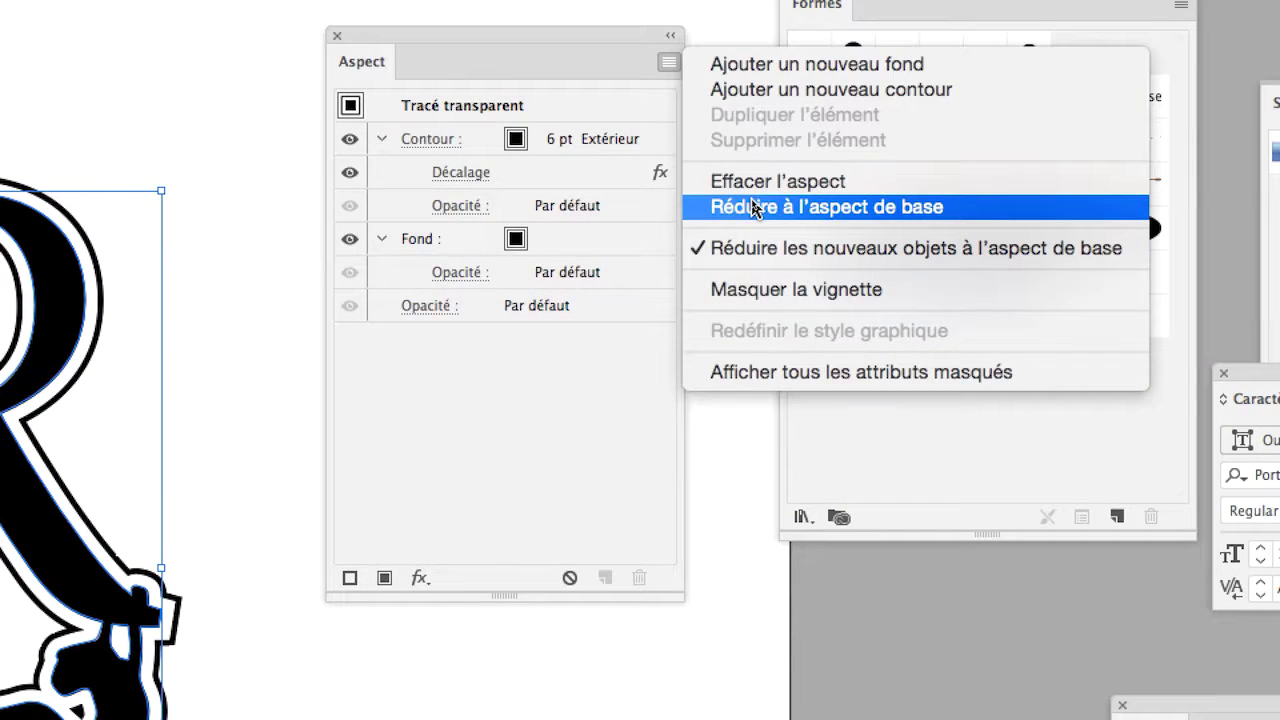
left_click(752, 207)
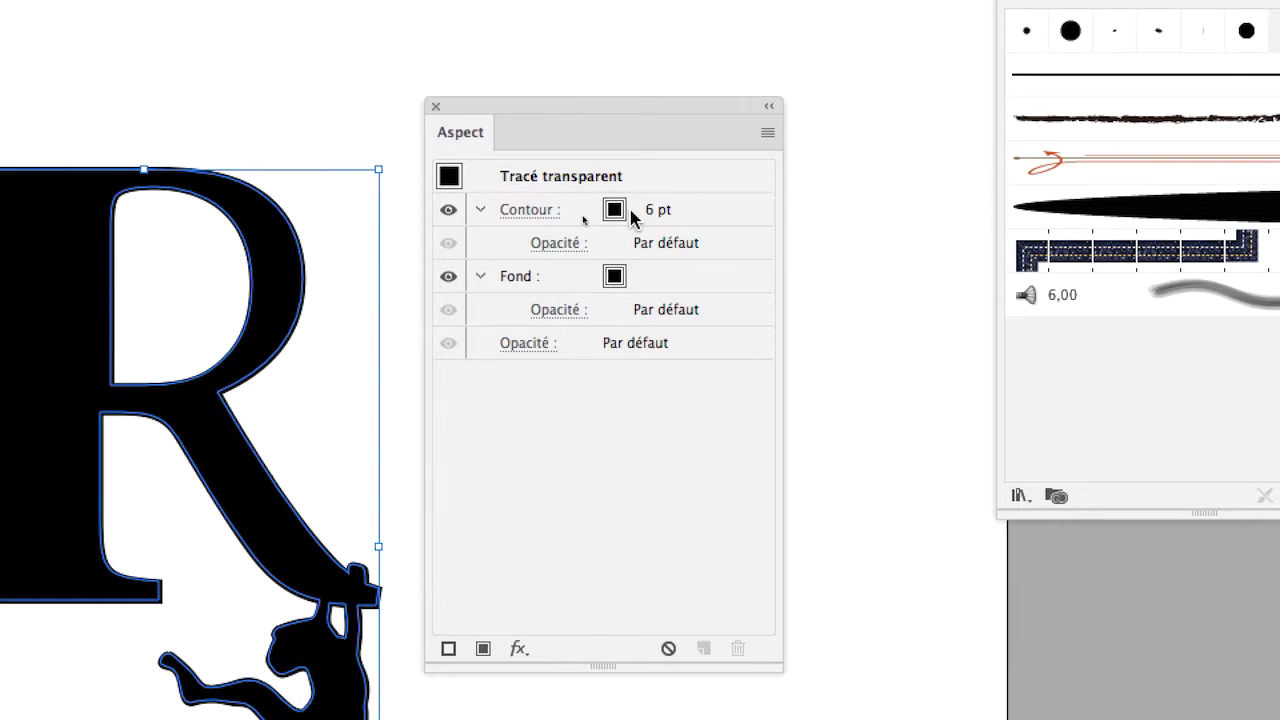
left_click(631, 218)
left_click(636, 212)
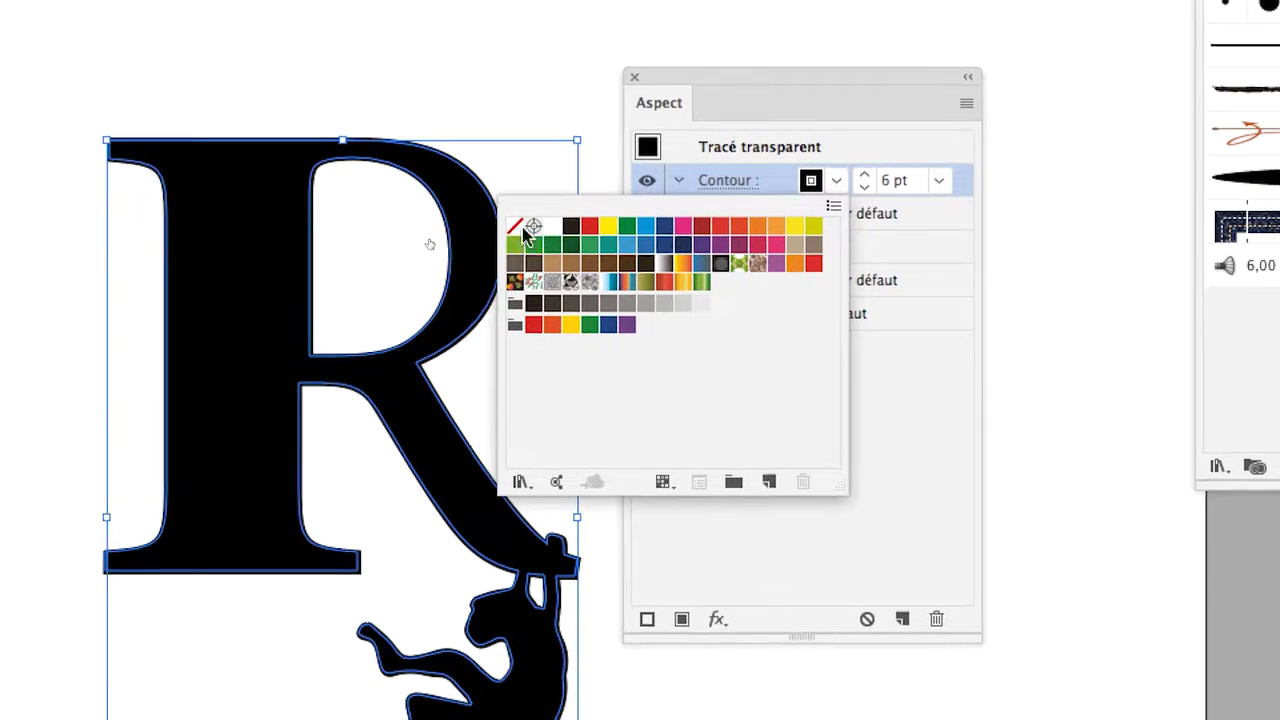
left_click(518, 227)
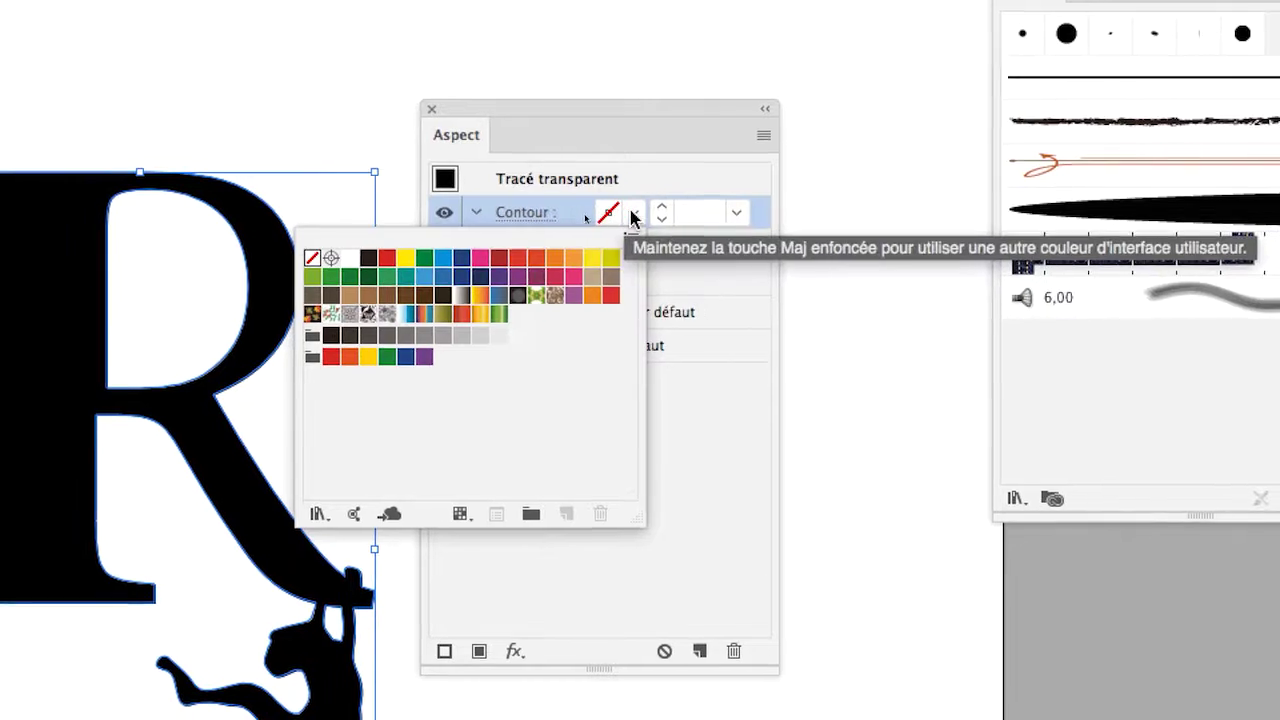
- Bring the Styles graphiques panel over the logo, examine its list of style libraries, and close the panel
left_click(632, 217)
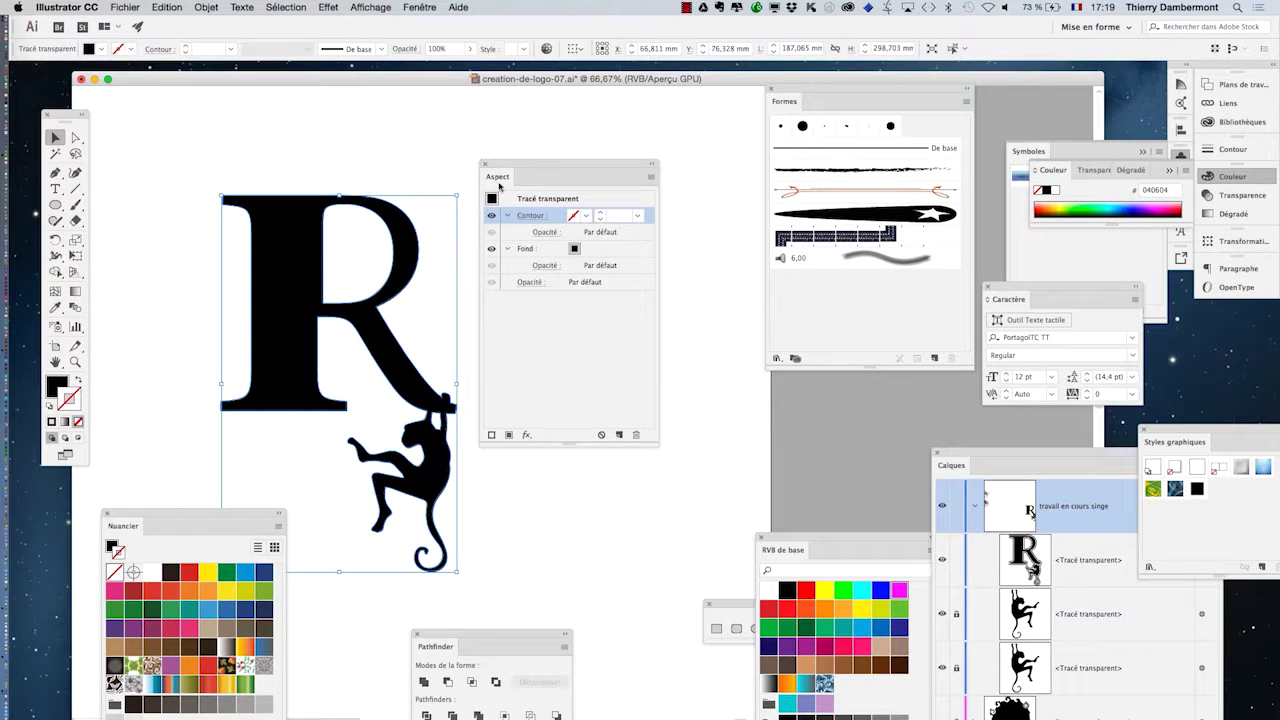
left_click_drag(513, 174, 572, 197)
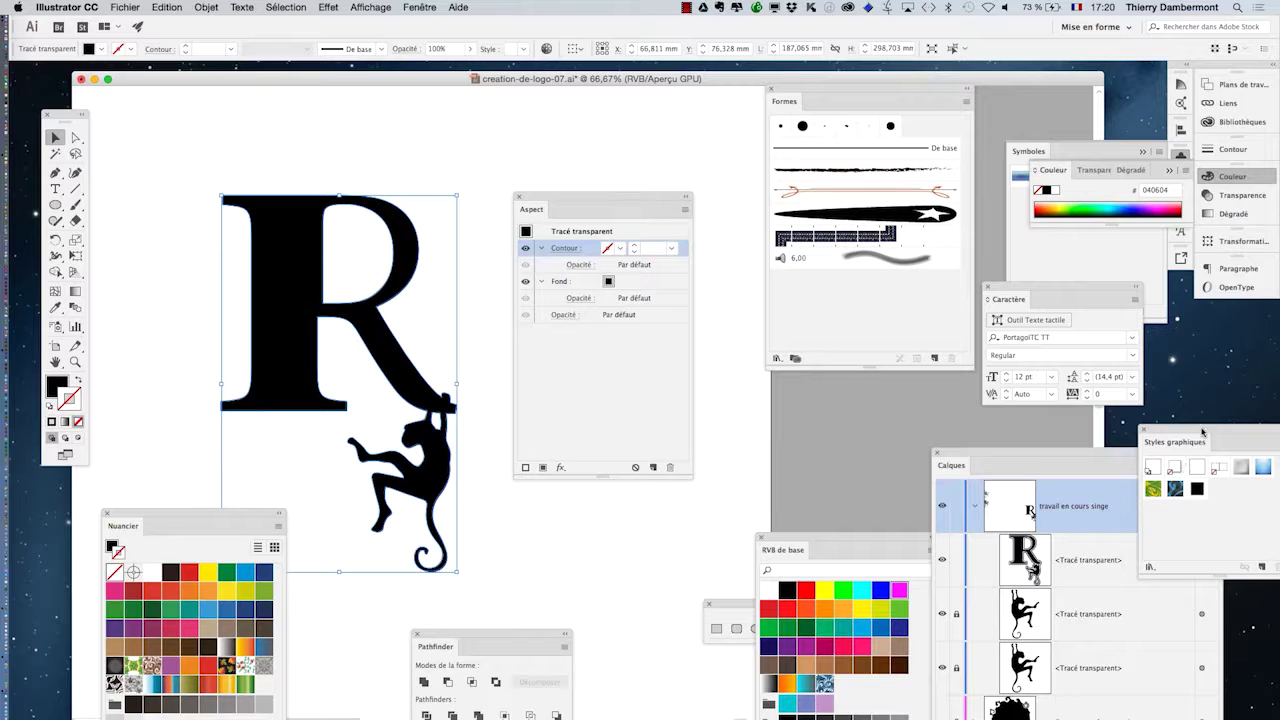
left_click_drag(1205, 438, 310, 103)
left_click(258, 234)
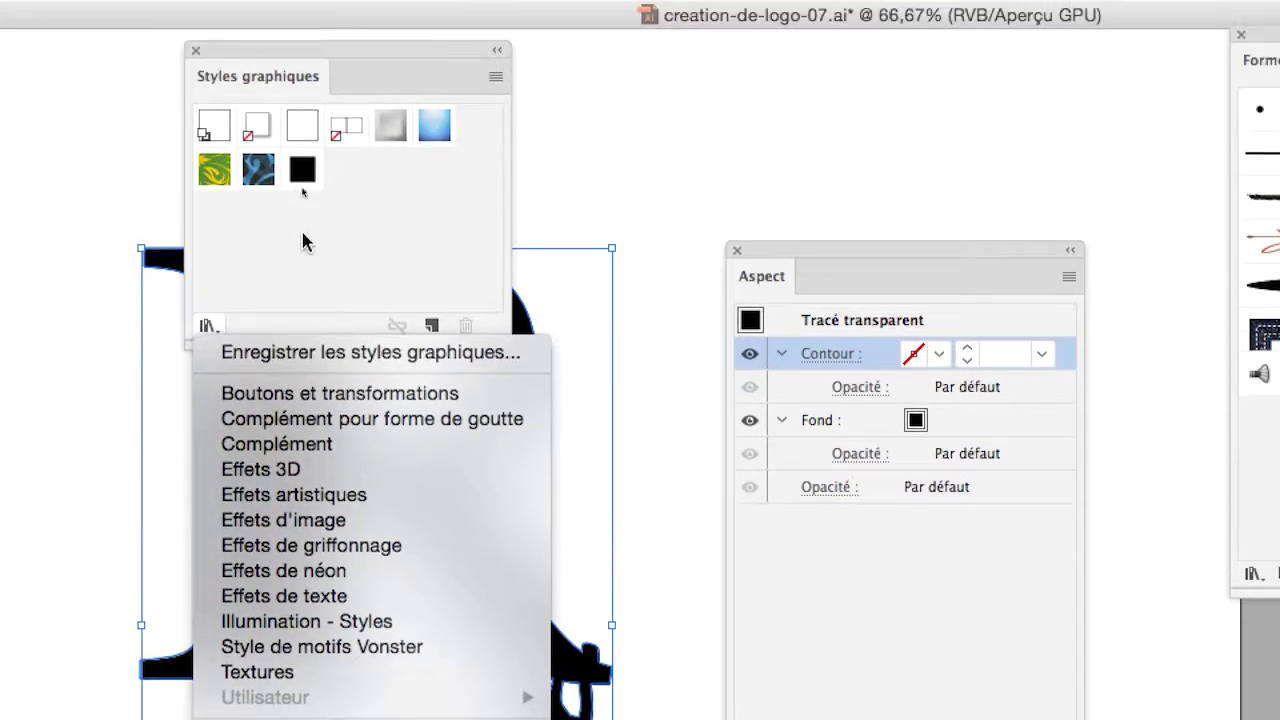
left_click(306, 175)
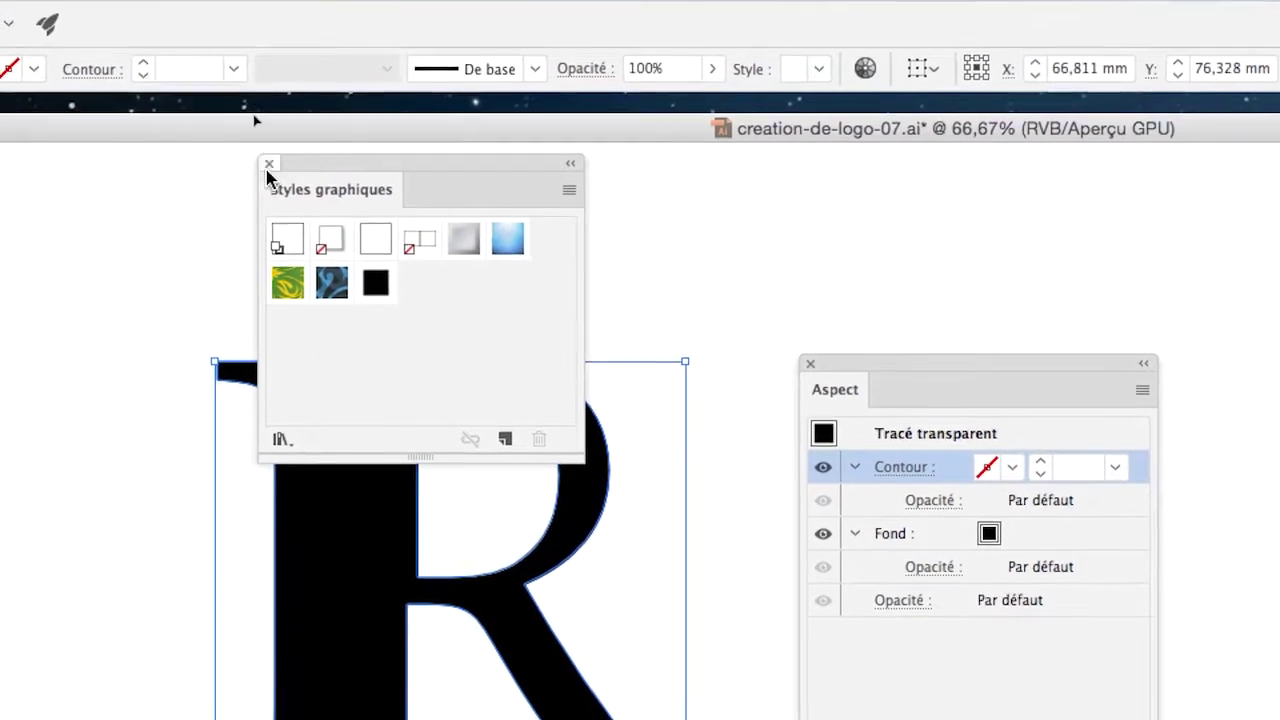
left_click(262, 169)
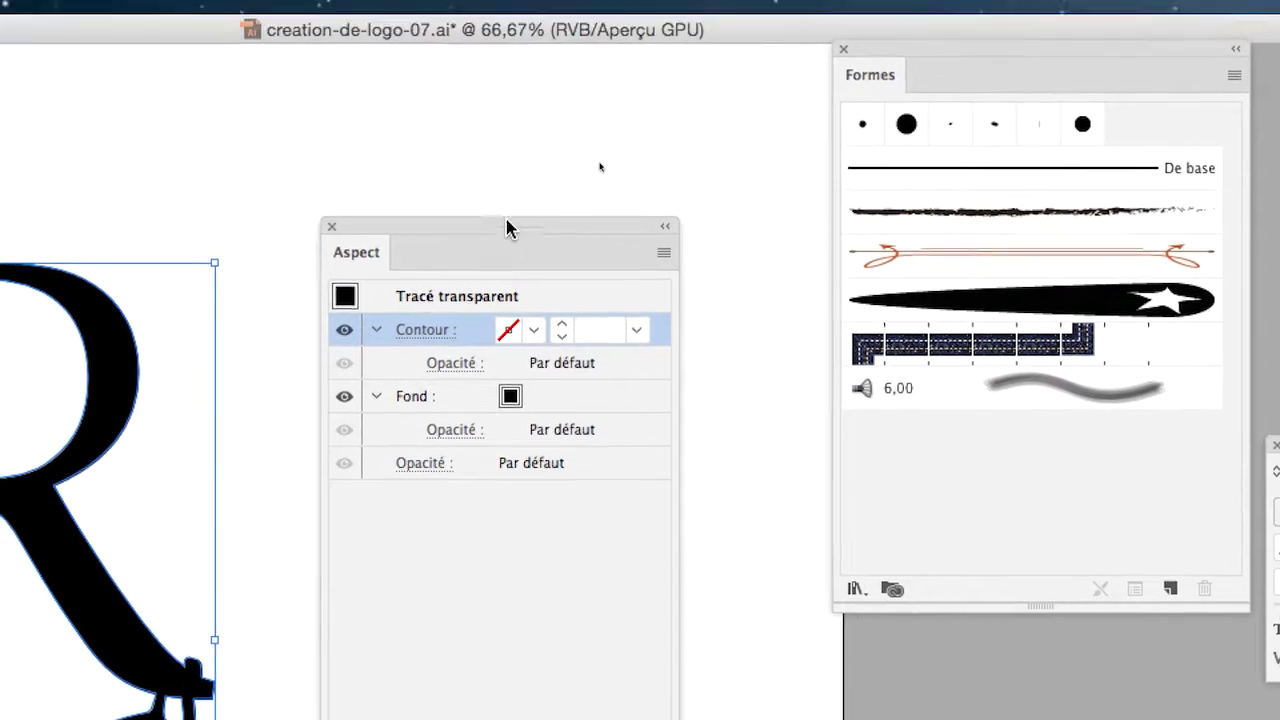
- Make the Aspect panel wider and shorter beside the logo, and shift the Formes and Nuancier panels away from the artwork
left_click_drag(506, 221, 488, 145)
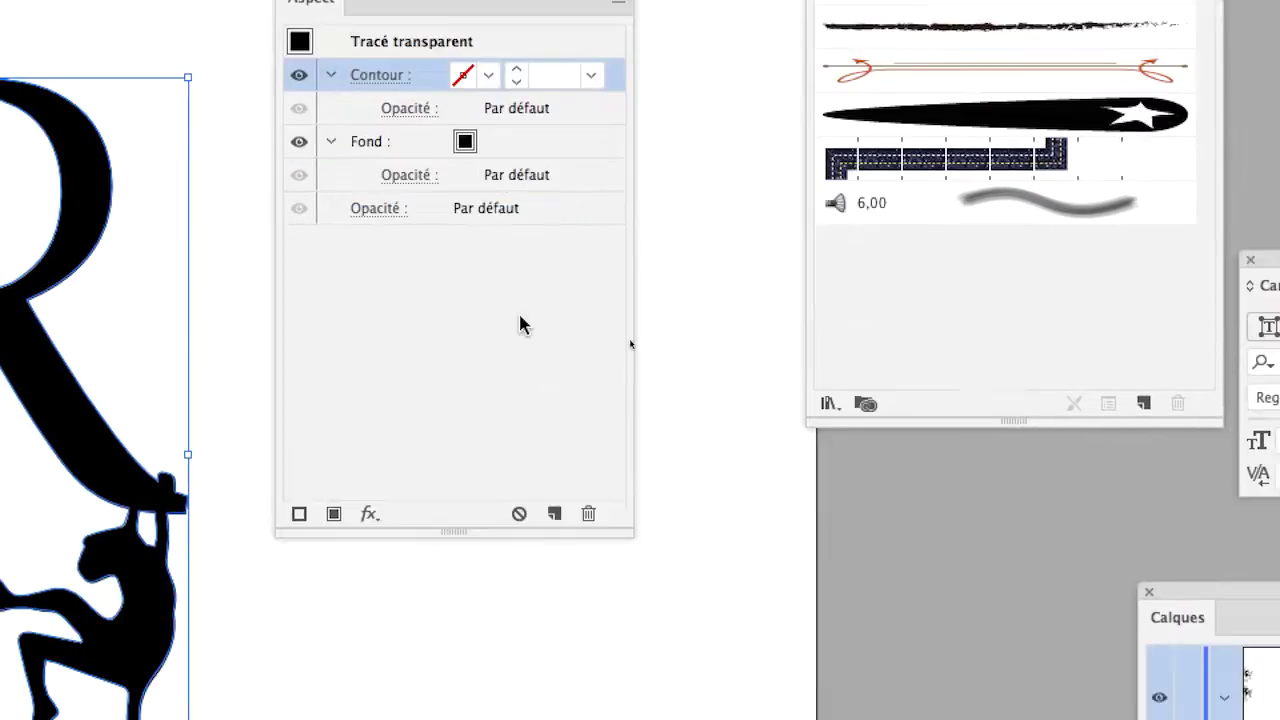
left_click_drag(559, 390, 634, 270)
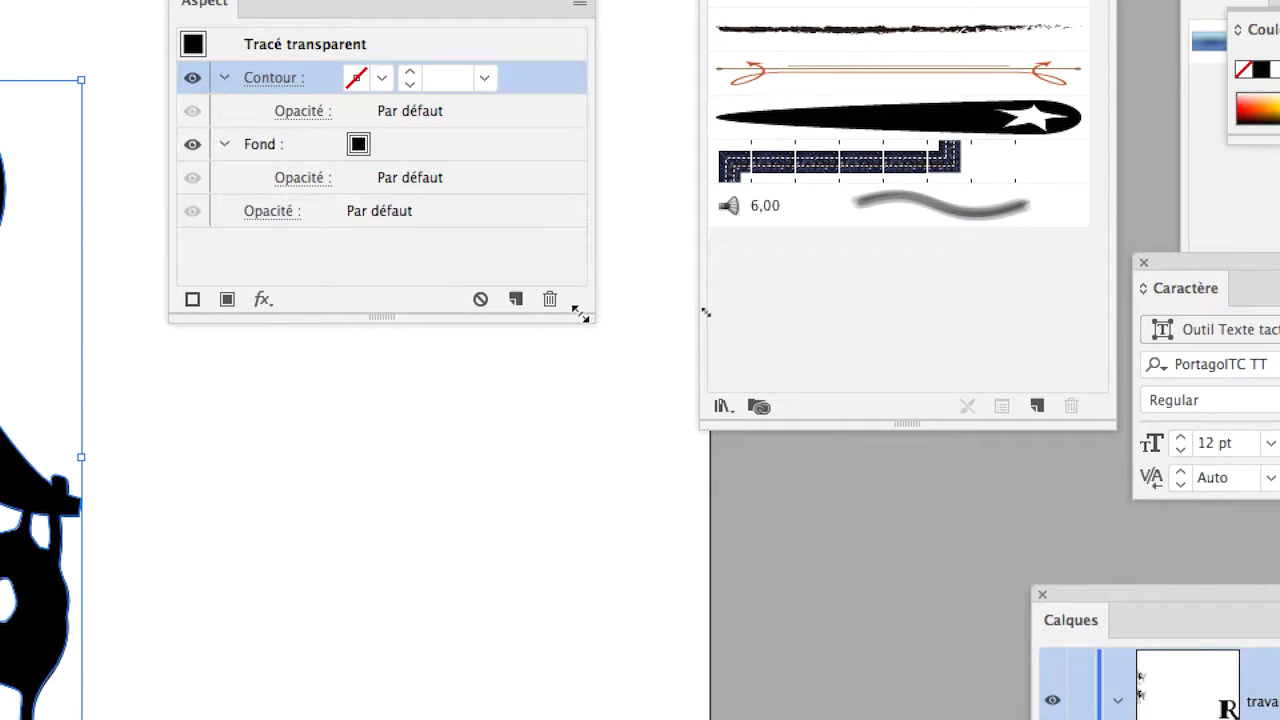
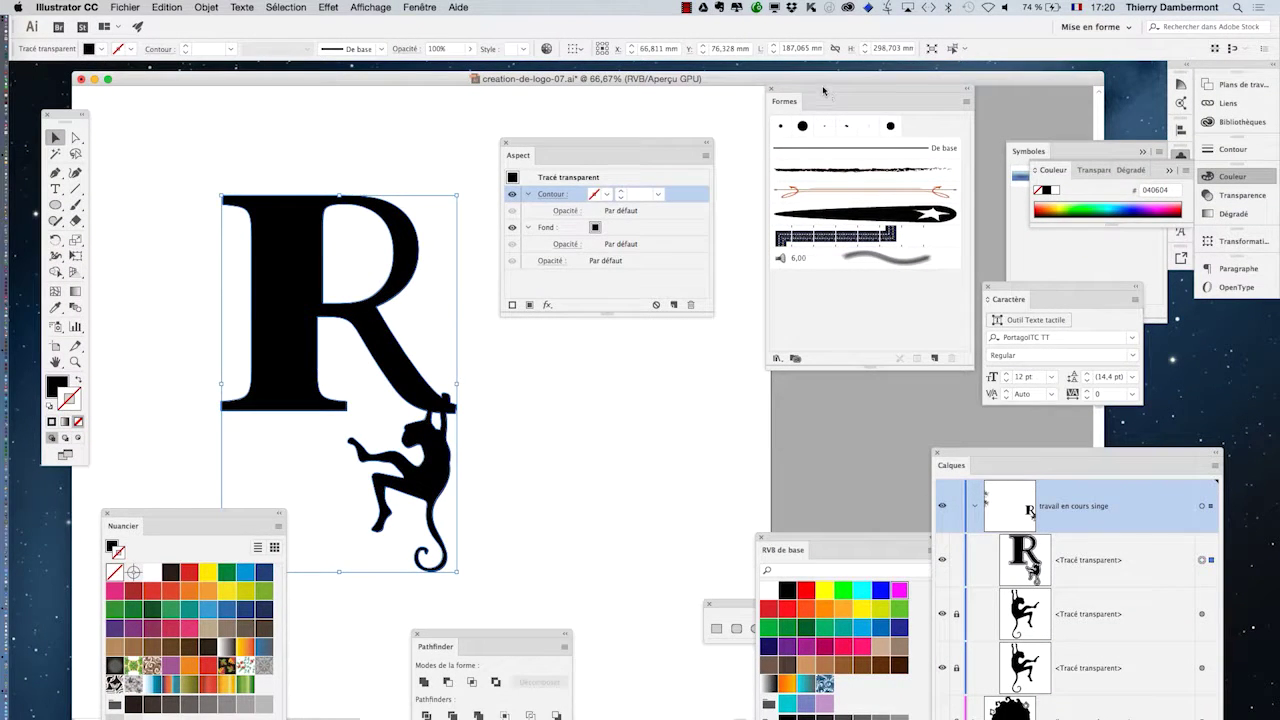
mouse_move(825, 94)
left_mouse_down()
mouse_move(955, 90)
mouse_move(867, 78)
mouse_move(848, 104)
left_mouse_up()
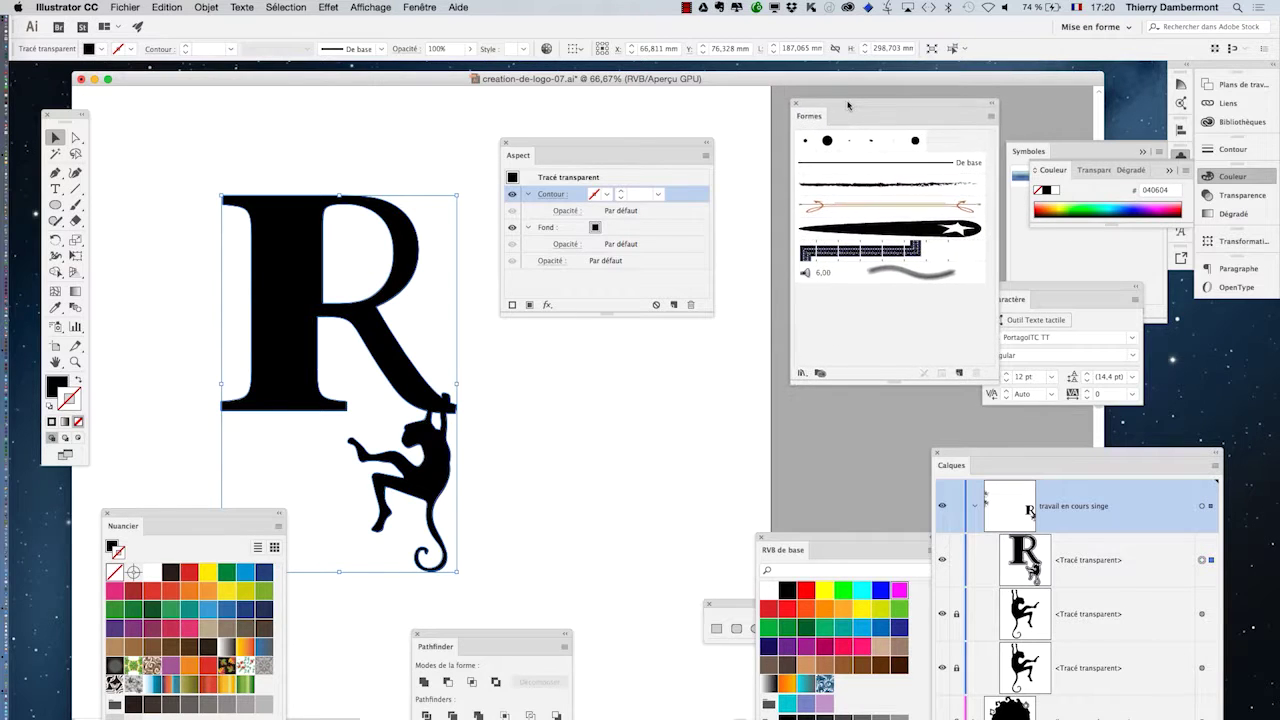
left_click_drag(619, 146, 669, 198)
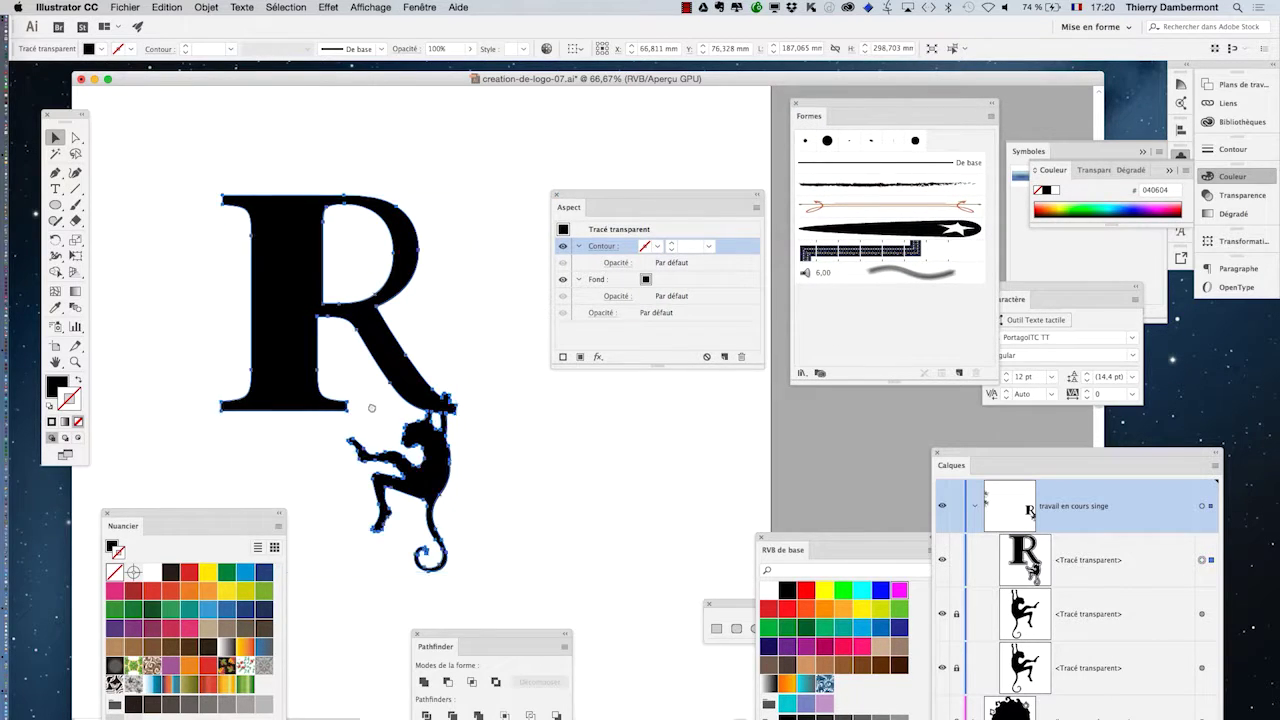
left_click_drag(360, 423, 418, 367)
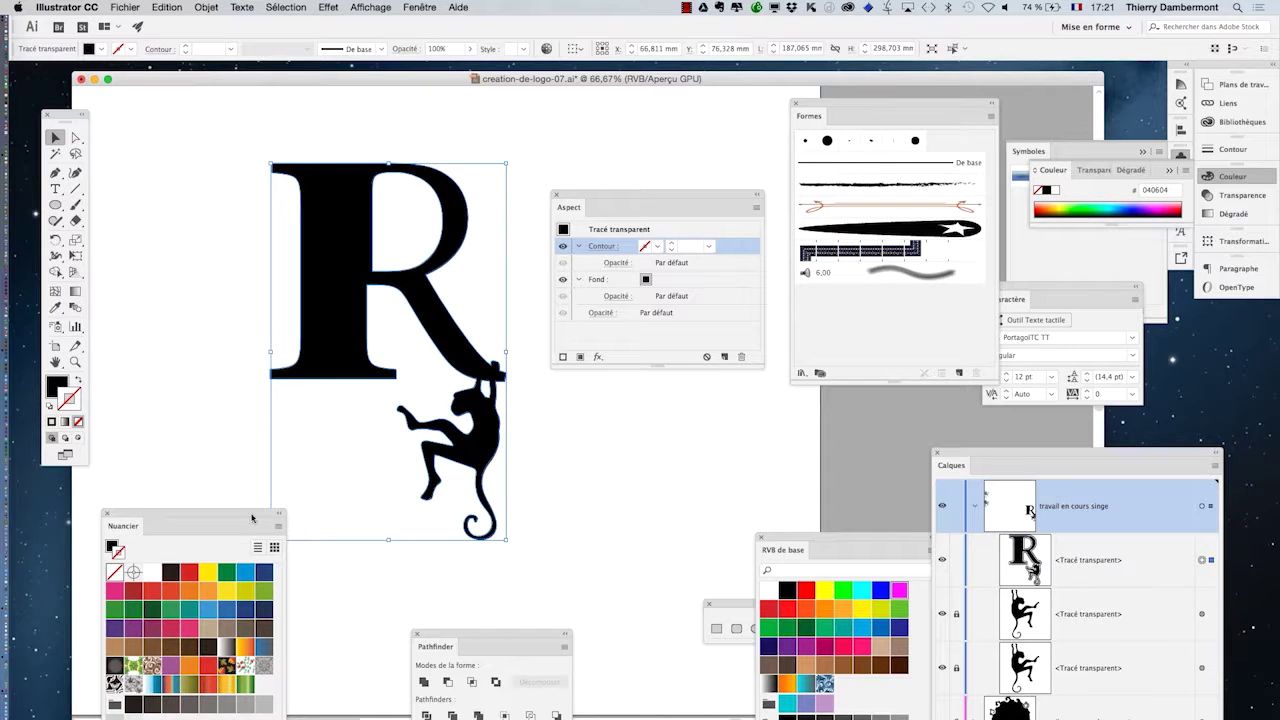
left_click_drag(244, 518, 168, 498)
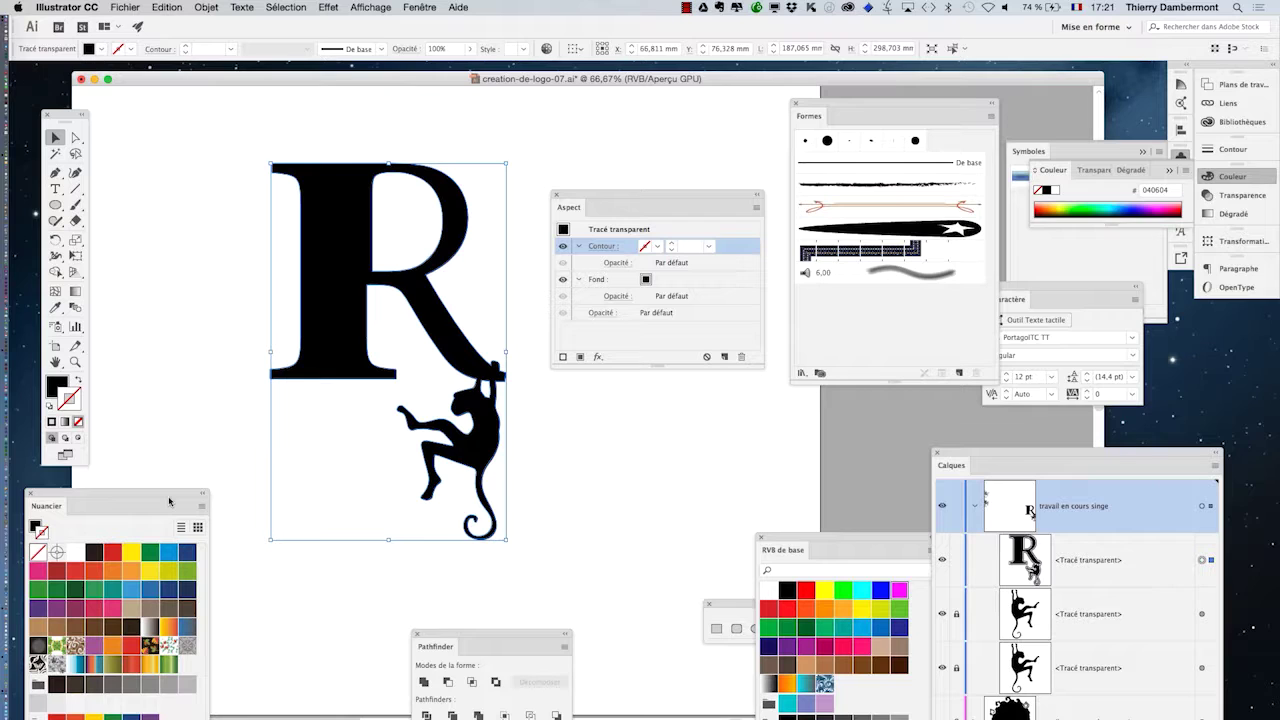
- Compare the logo in Tracés and Aperçu GPU views several times with the Aspect panel moved aside, ending in Aperçu GPU
scroll(277, 438, "down", 1)
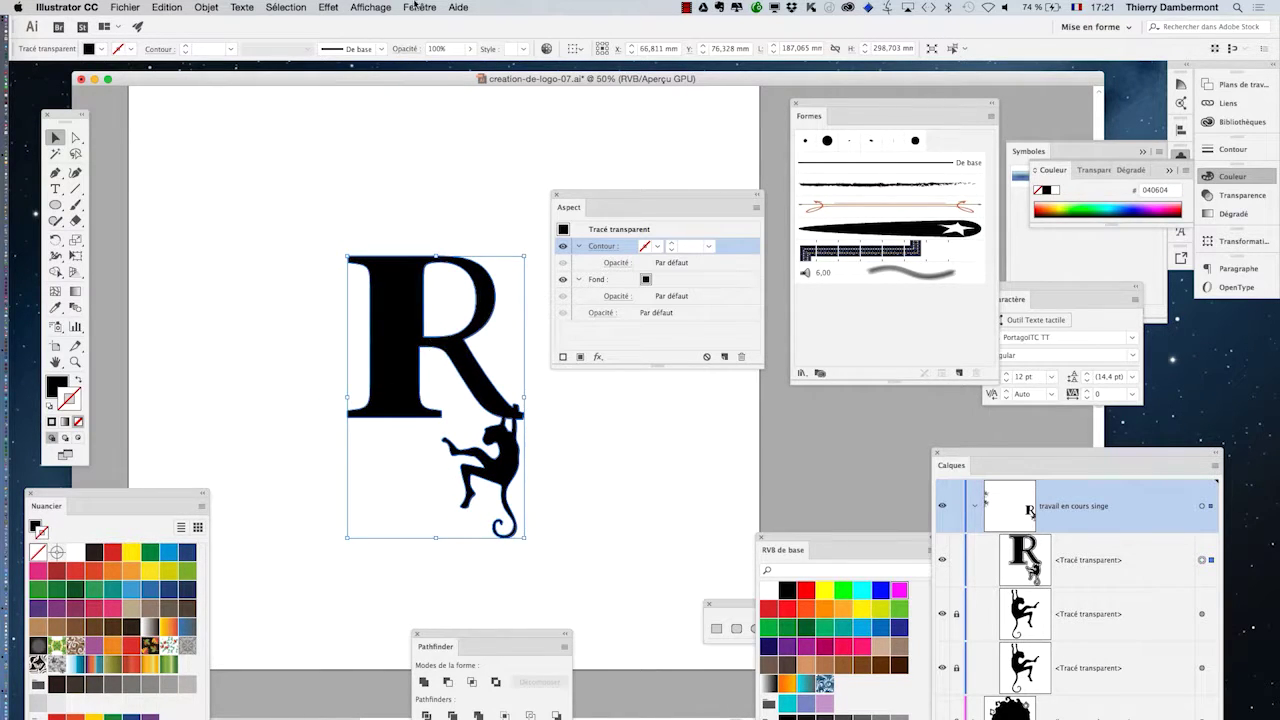
left_click(372, 7)
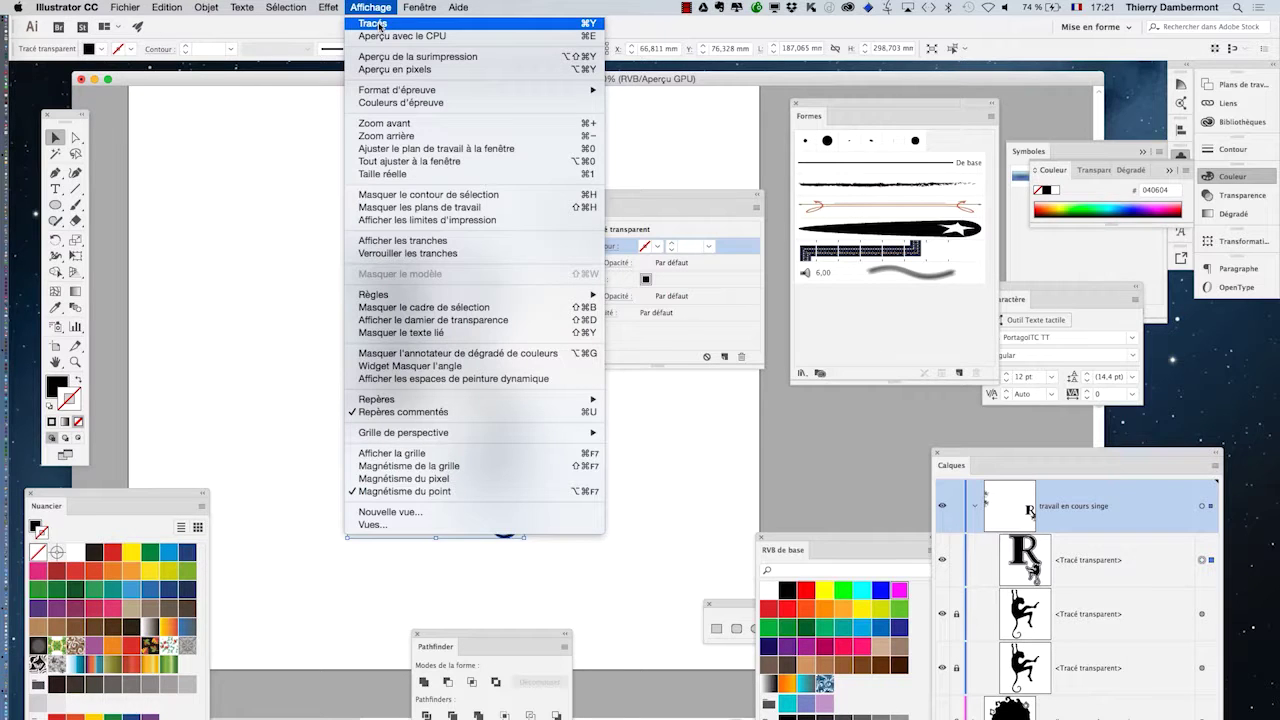
left_click(380, 24)
left_click(374, 7)
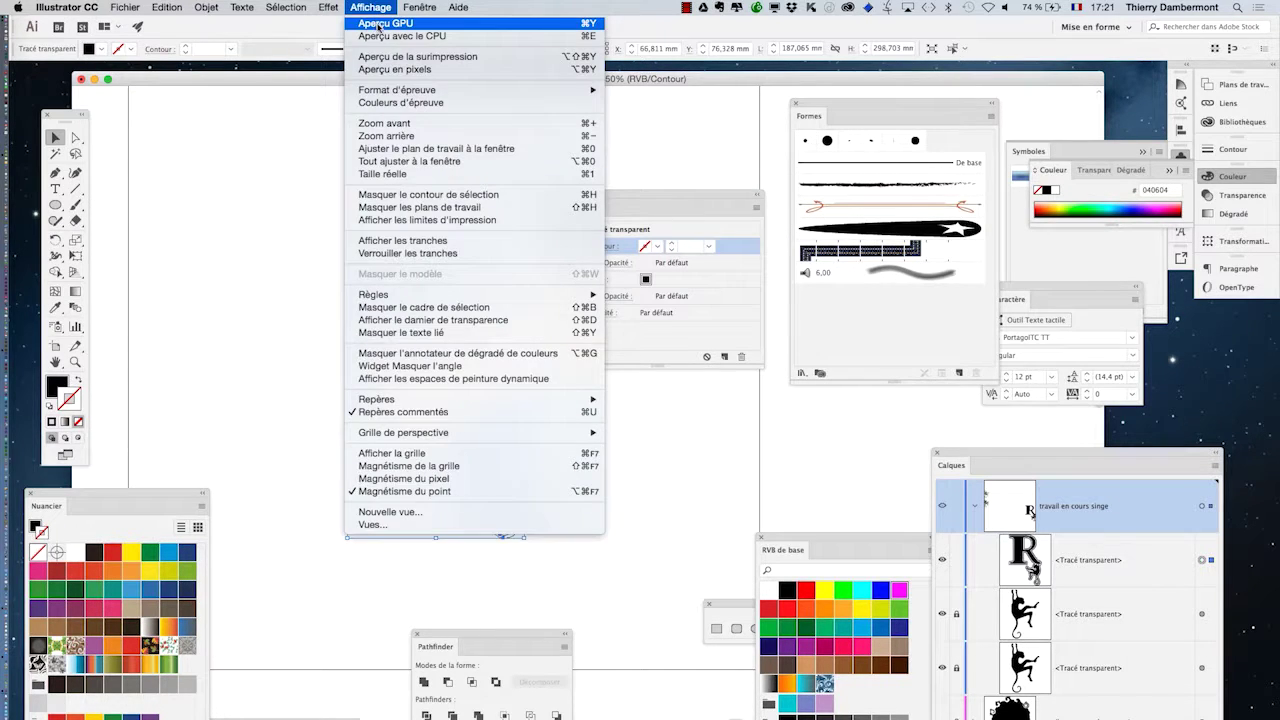
left_click(381, 28)
left_click(386, 7)
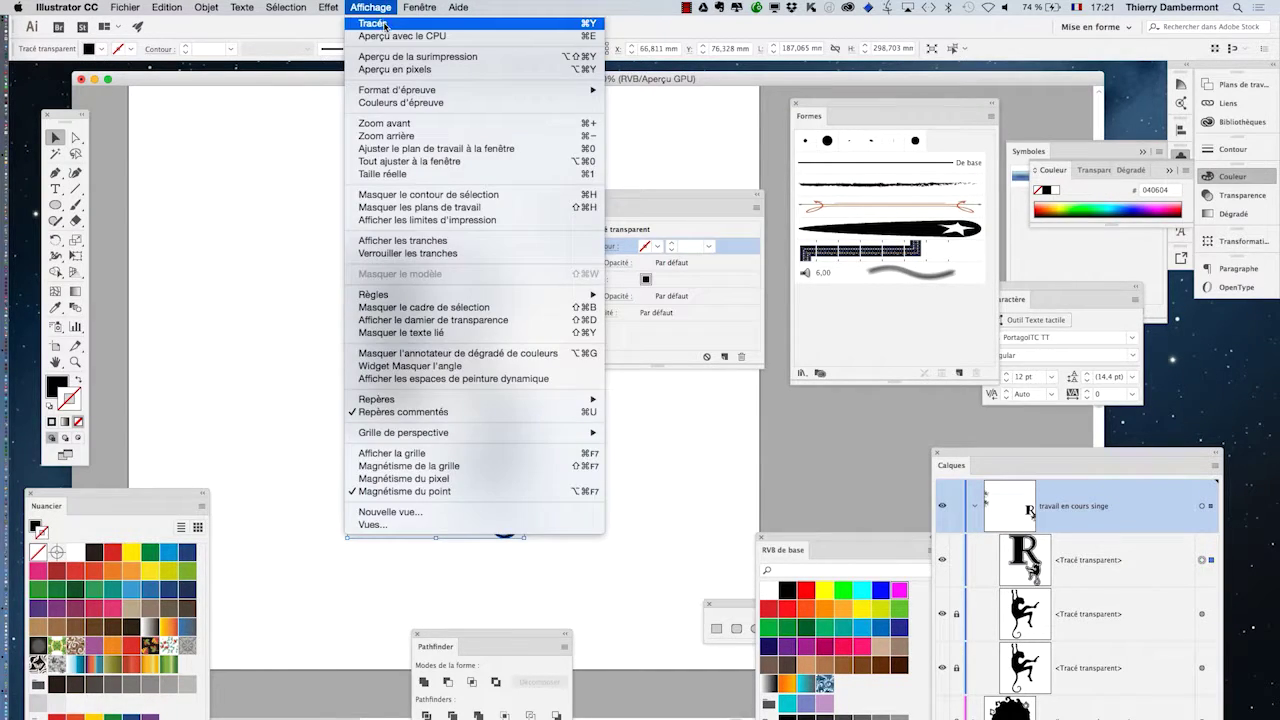
left_click(383, 24)
left_click(382, 8)
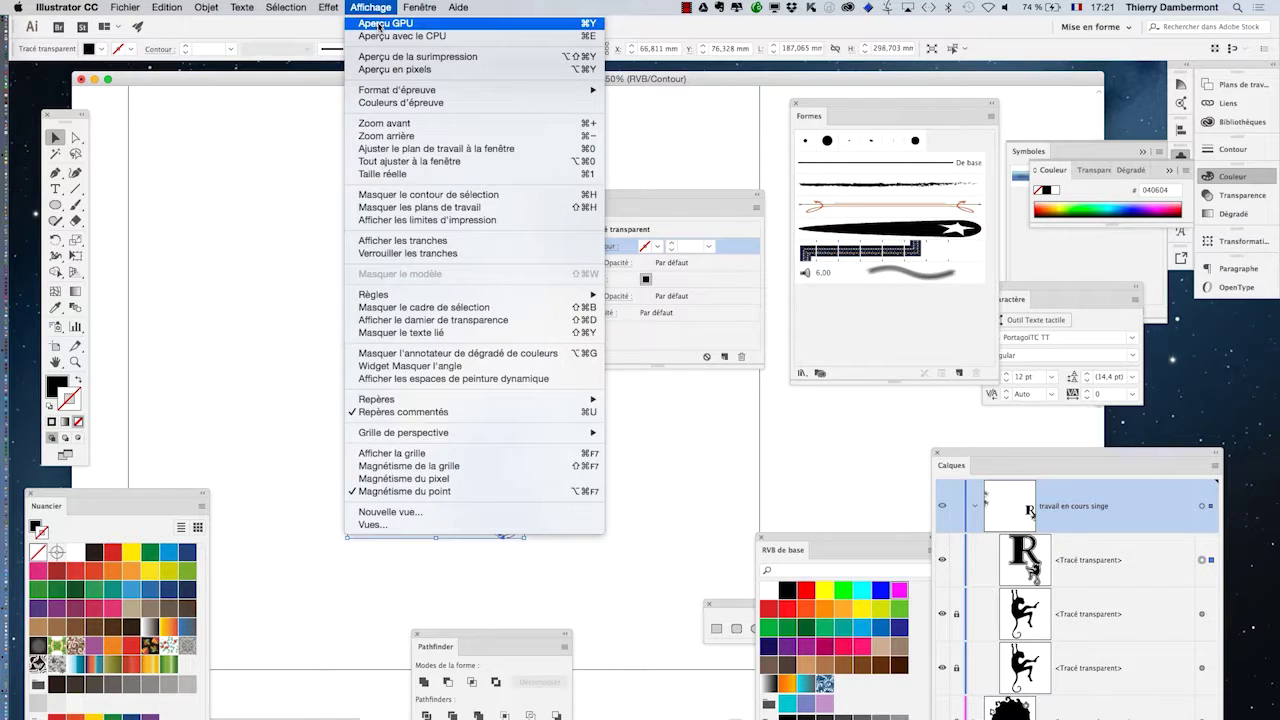
left_click(384, 24)
left_click(382, 8)
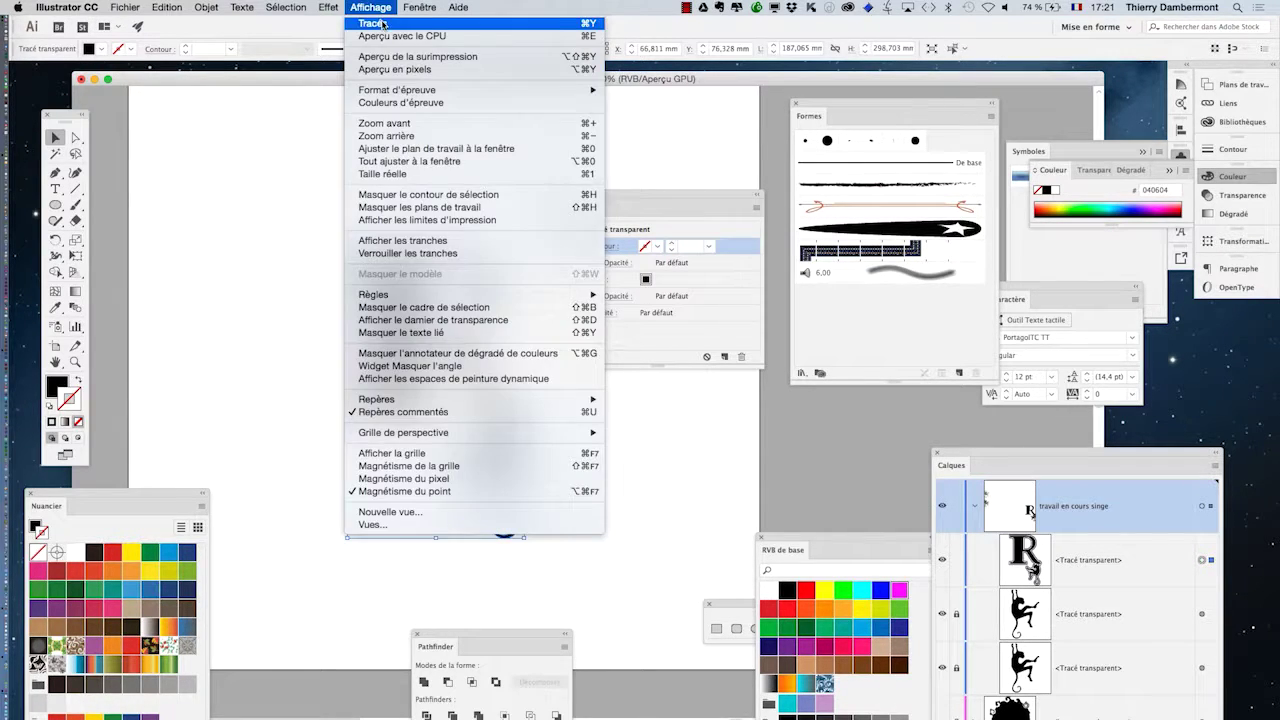
left_click(383, 23)
left_click_drag(588, 200, 692, 203)
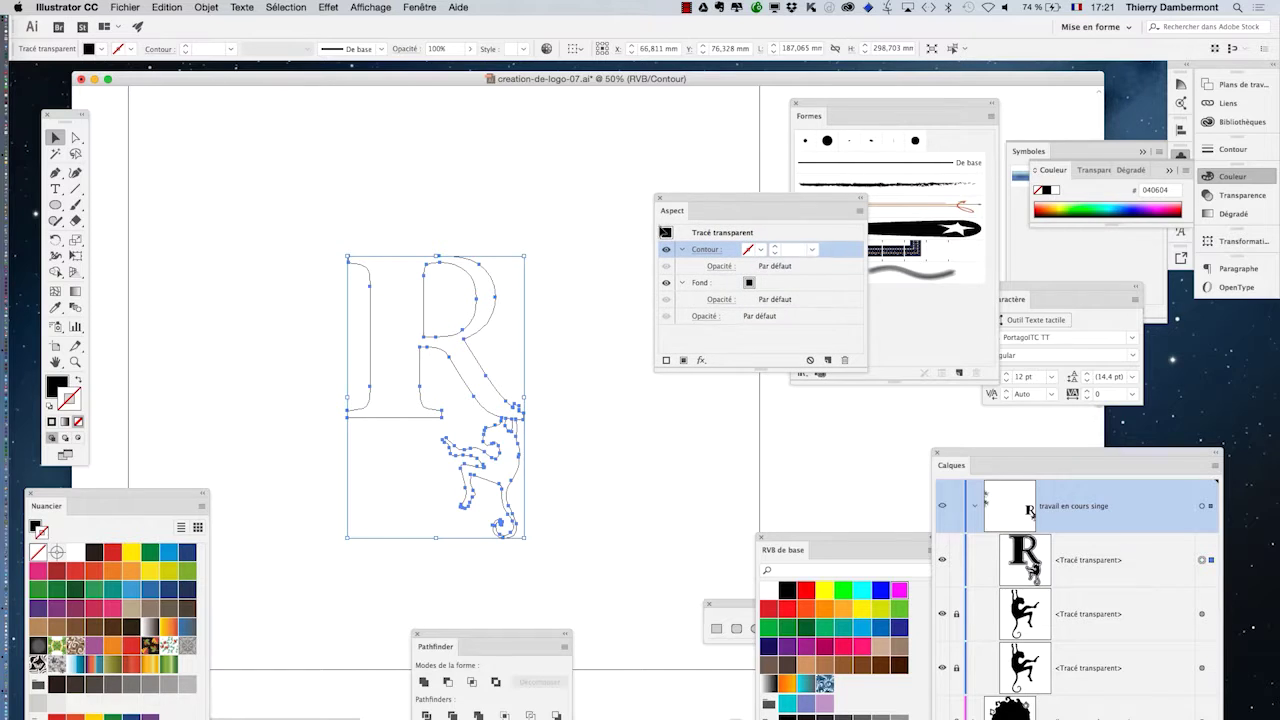
left_click(382, 8)
left_click(384, 24)
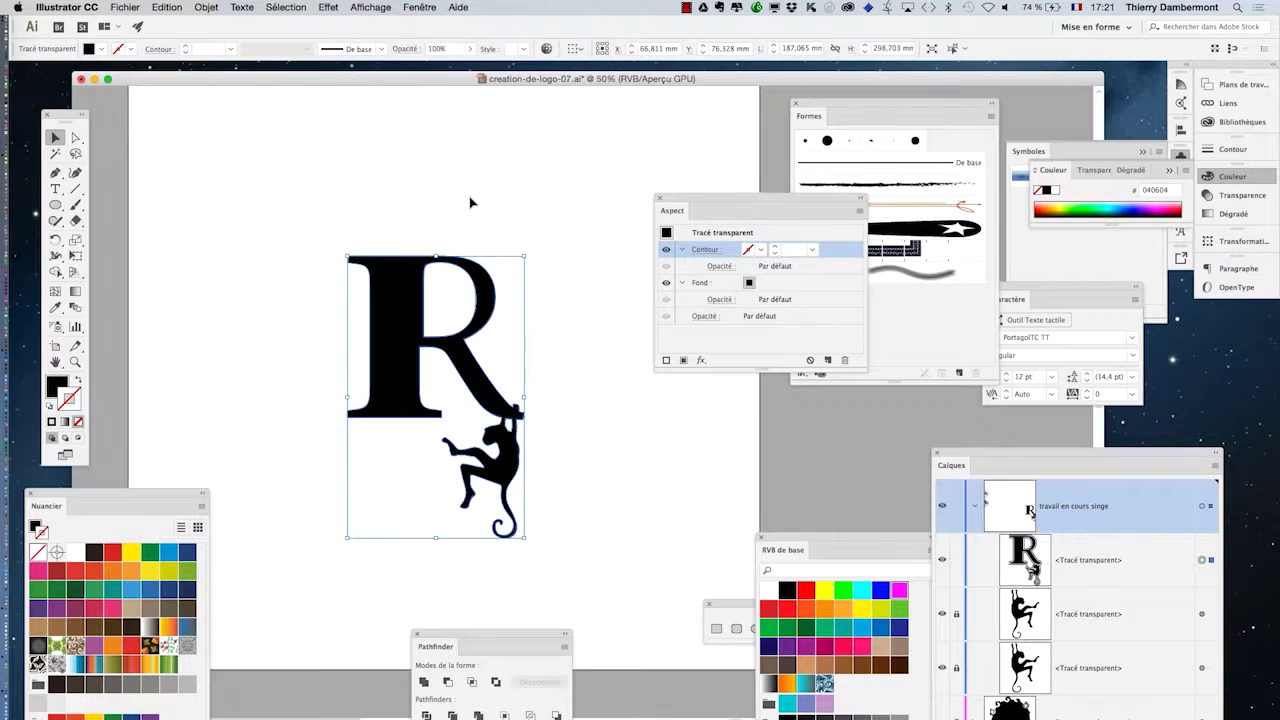
- Paint four radiating strokes around the R with the star teardrop brush: one beside the stem, two above, one beside the bowl
left_click(75, 204)
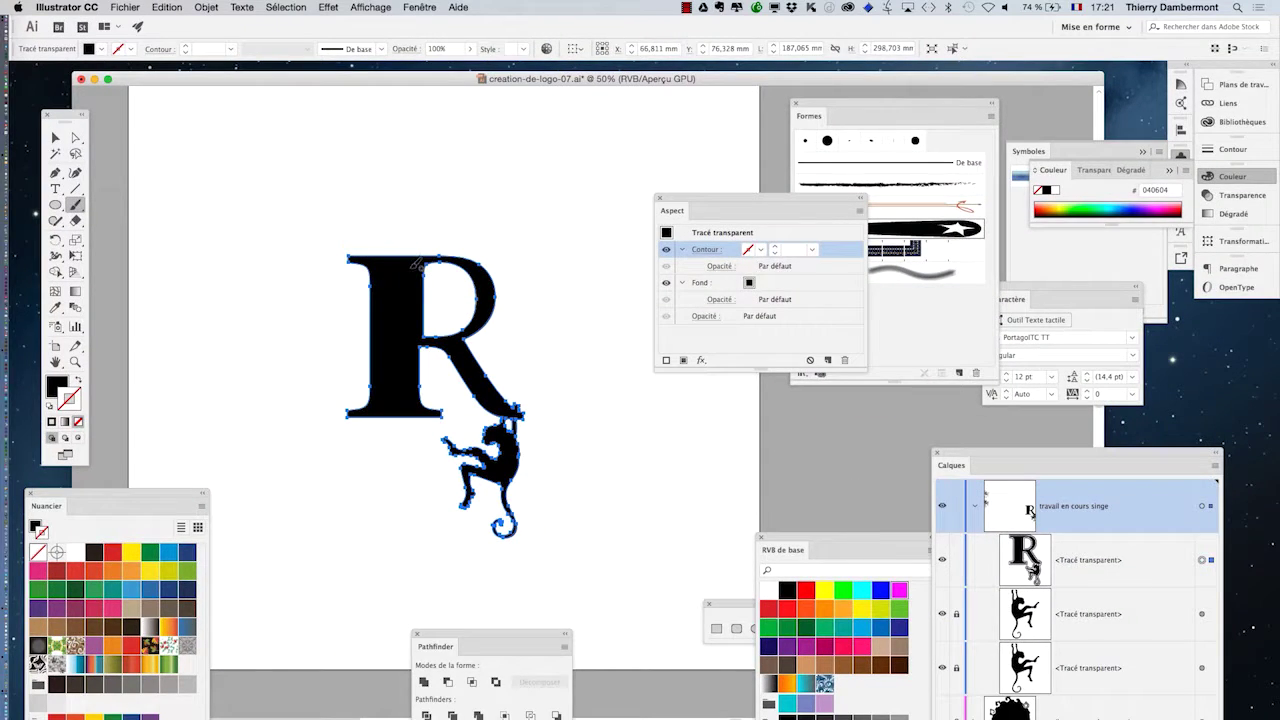
scroll(405, 280, "up", 2)
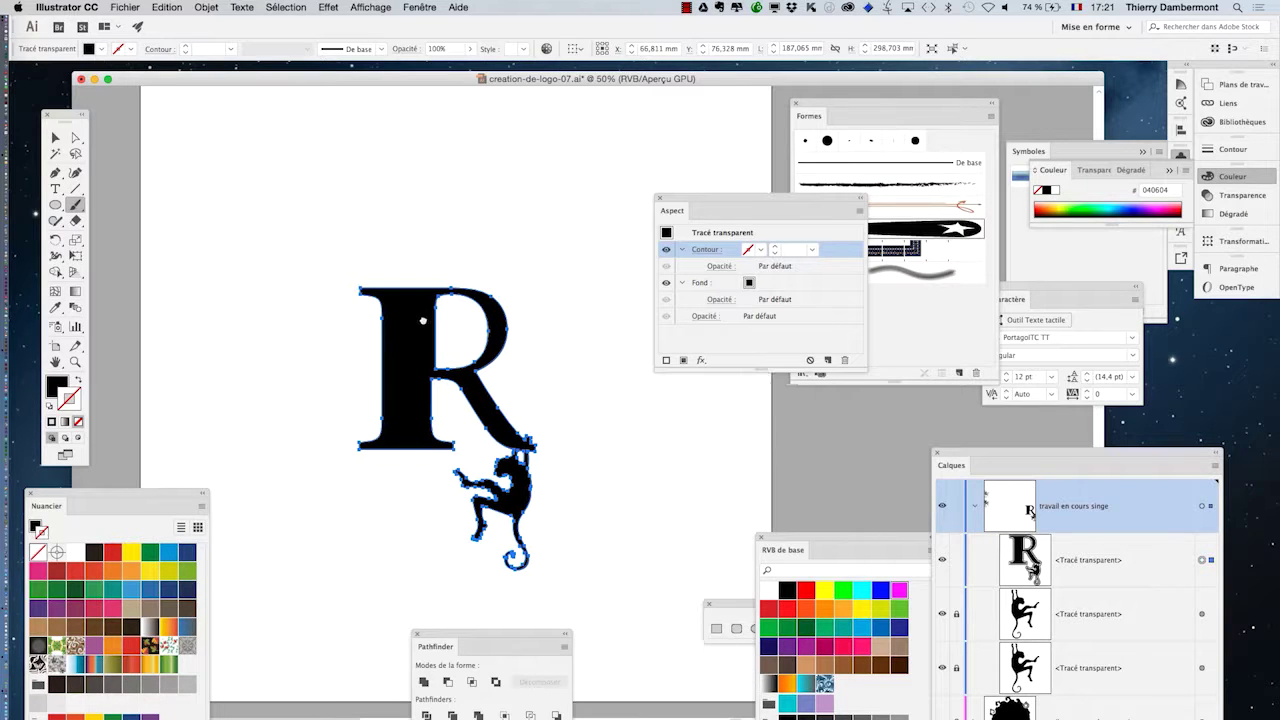
mouse_move(423, 321)
left_mouse_down()
mouse_move(470, 286)
mouse_move(566, 258)
left_mouse_up()
left_click(483, 320, "alt+super")
left_click(484, 273, "super")
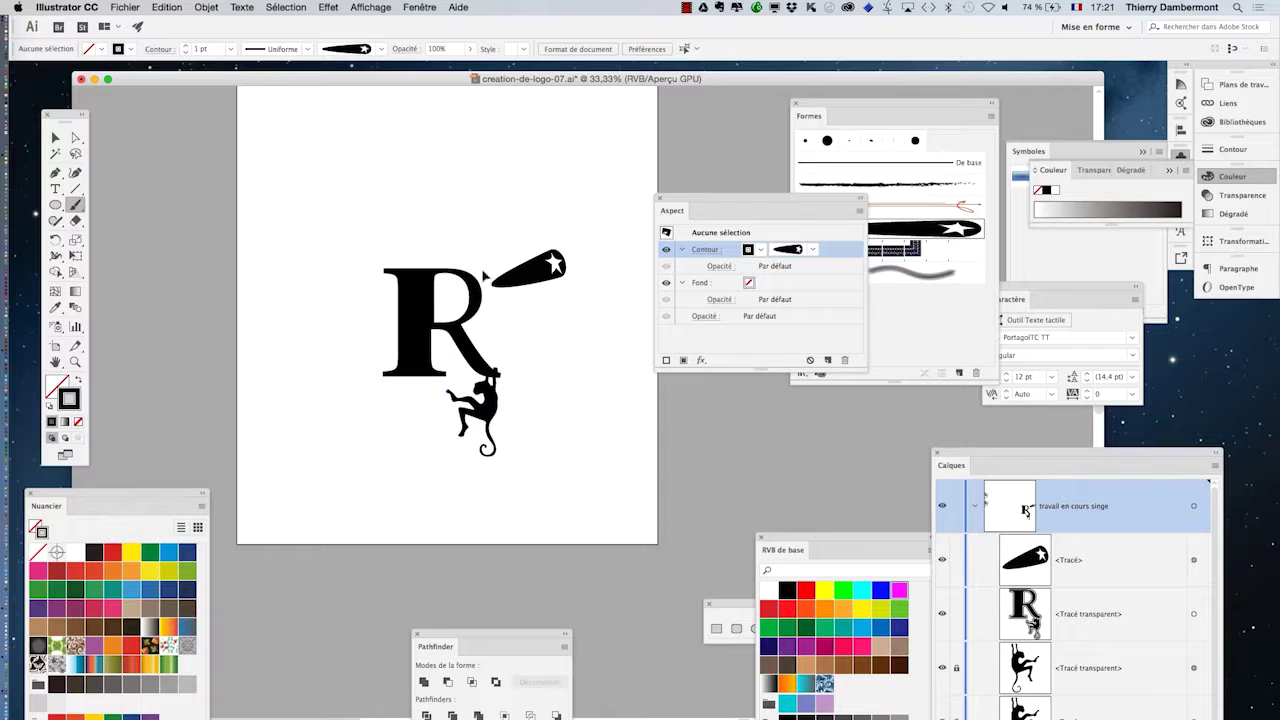
key("super+z")
mouse_move(494, 286)
left_mouse_down()
mouse_move(545, 247)
mouse_move(486, 218)
mouse_move(497, 152)
left_mouse_up()
left_click_drag(430, 252, 390, 192)
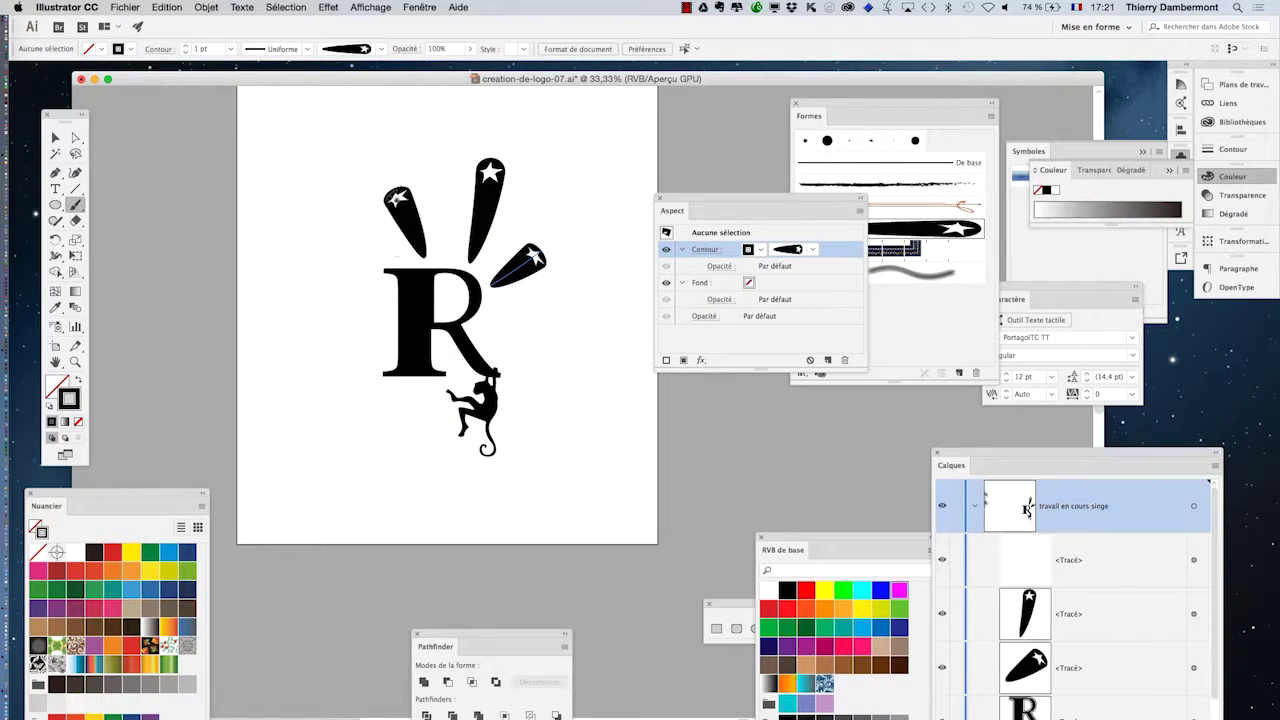
left_click_drag(390, 314, 317, 316)
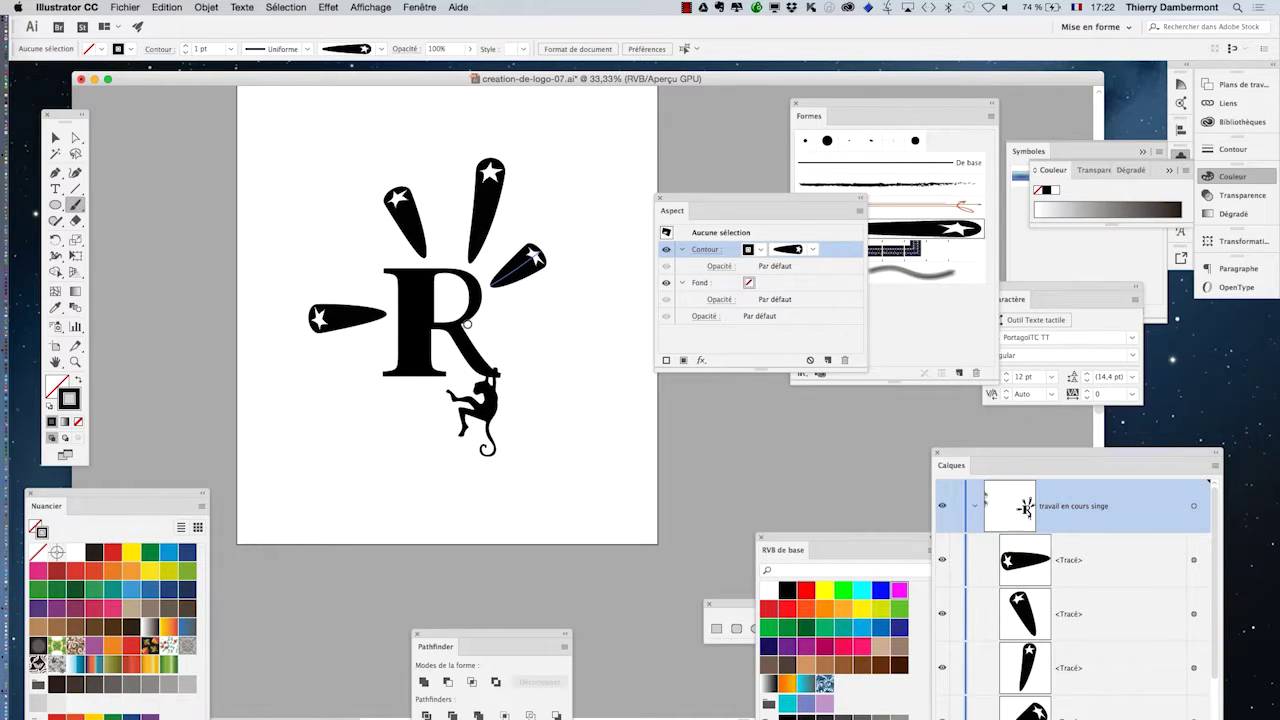
- Move the four star strokes inward until their narrow ends overlap the R, and save the file as creation-de-logo-08.ai
scroll(467, 323, "down", 1)
scroll(467, 323, "up", 2)
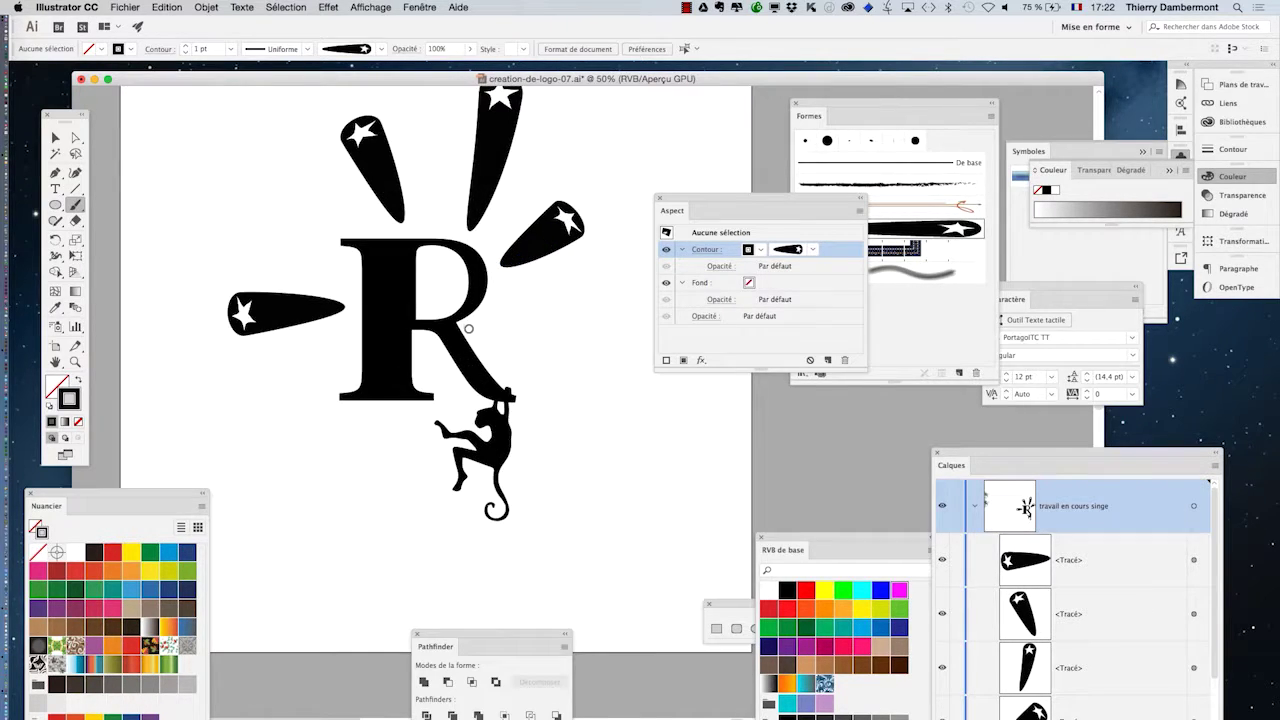
left_click_drag(460, 273, 459, 301)
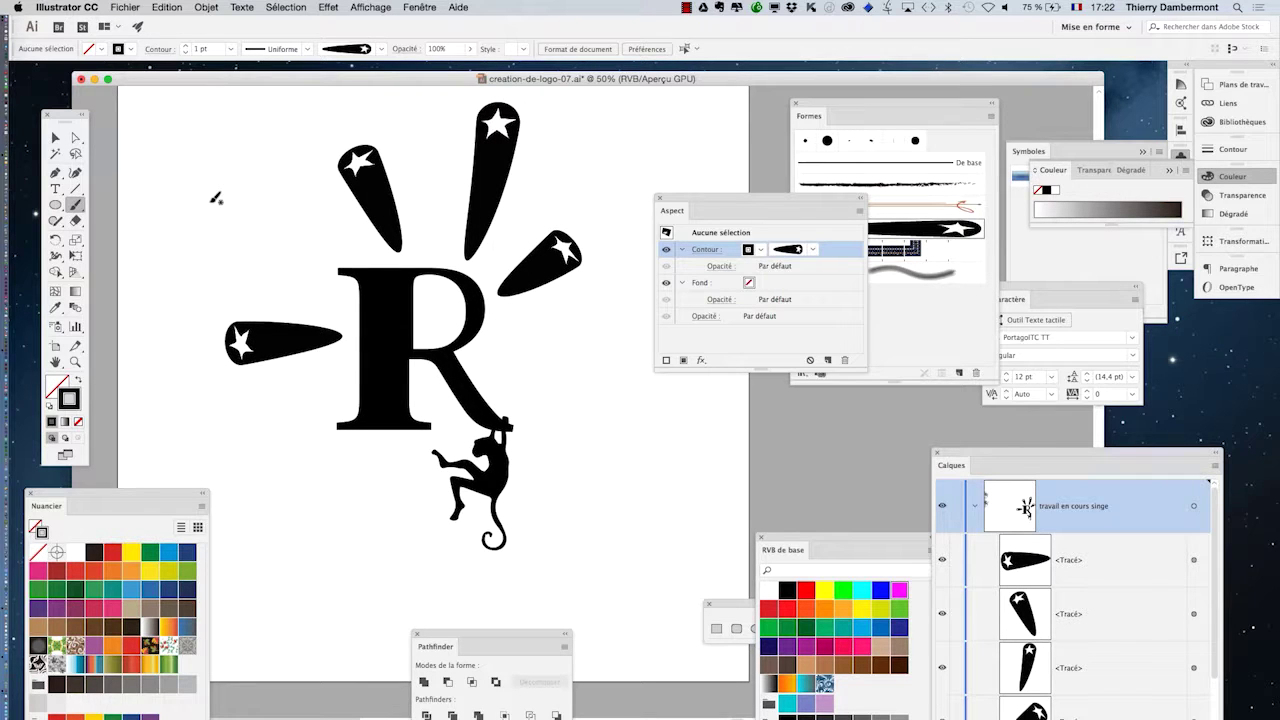
key("v")
left_click_drag(269, 345, 299, 345)
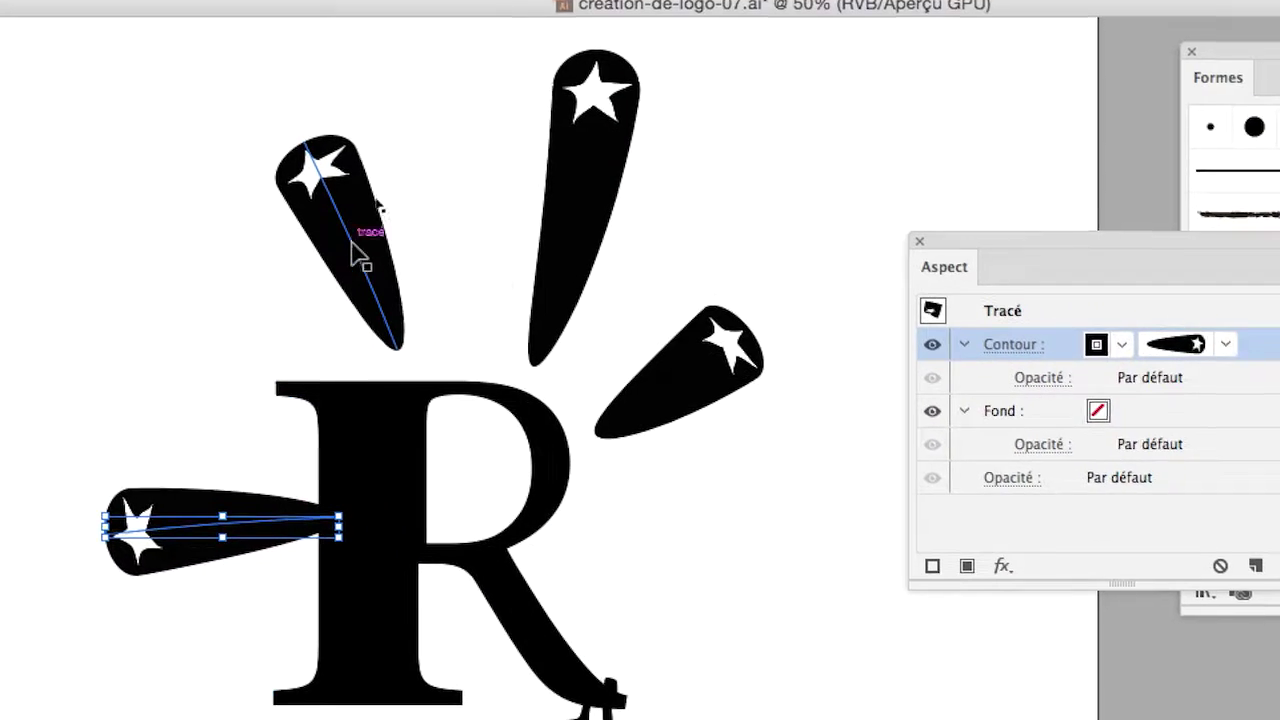
left_click_drag(455, 59, 470, 114)
left_click_drag(680, 38, 680, 80)
left_click(465, 300)
left_click(930, 570)
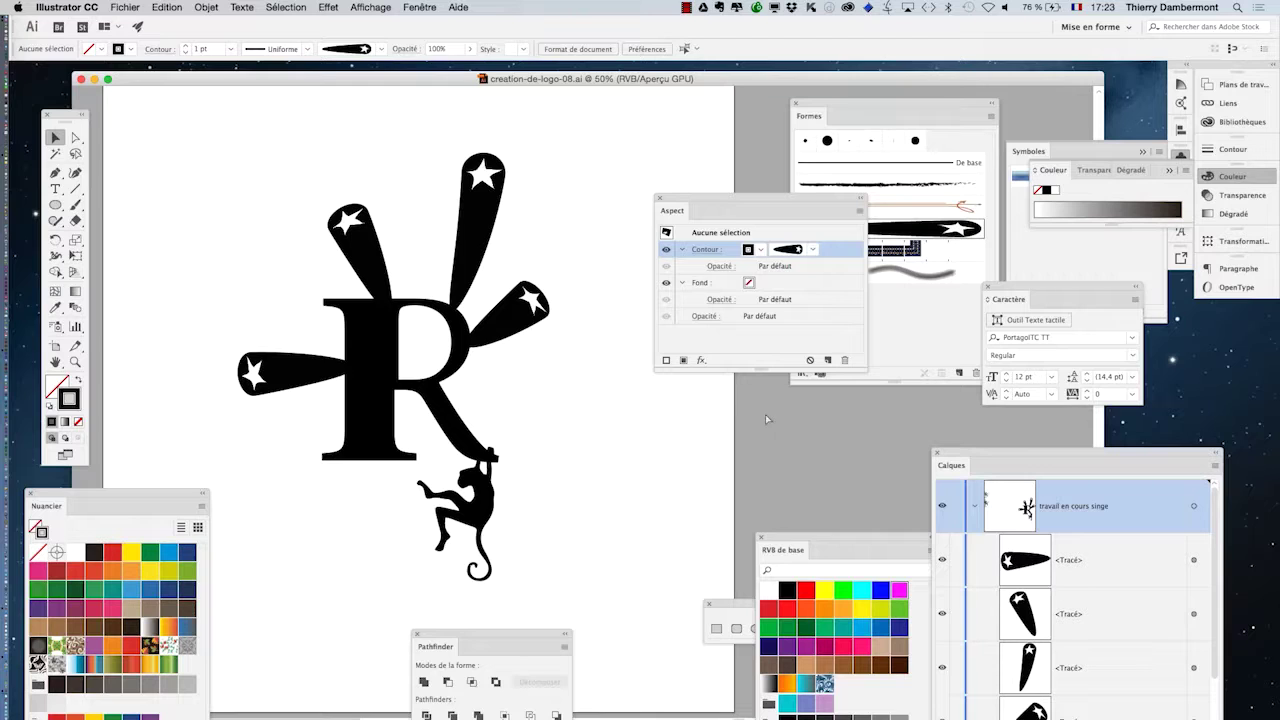
- Rotate the star stroke above the R's stem back and forth with Free Transform, pivoting it around its narrow end
left_click(350, 222)
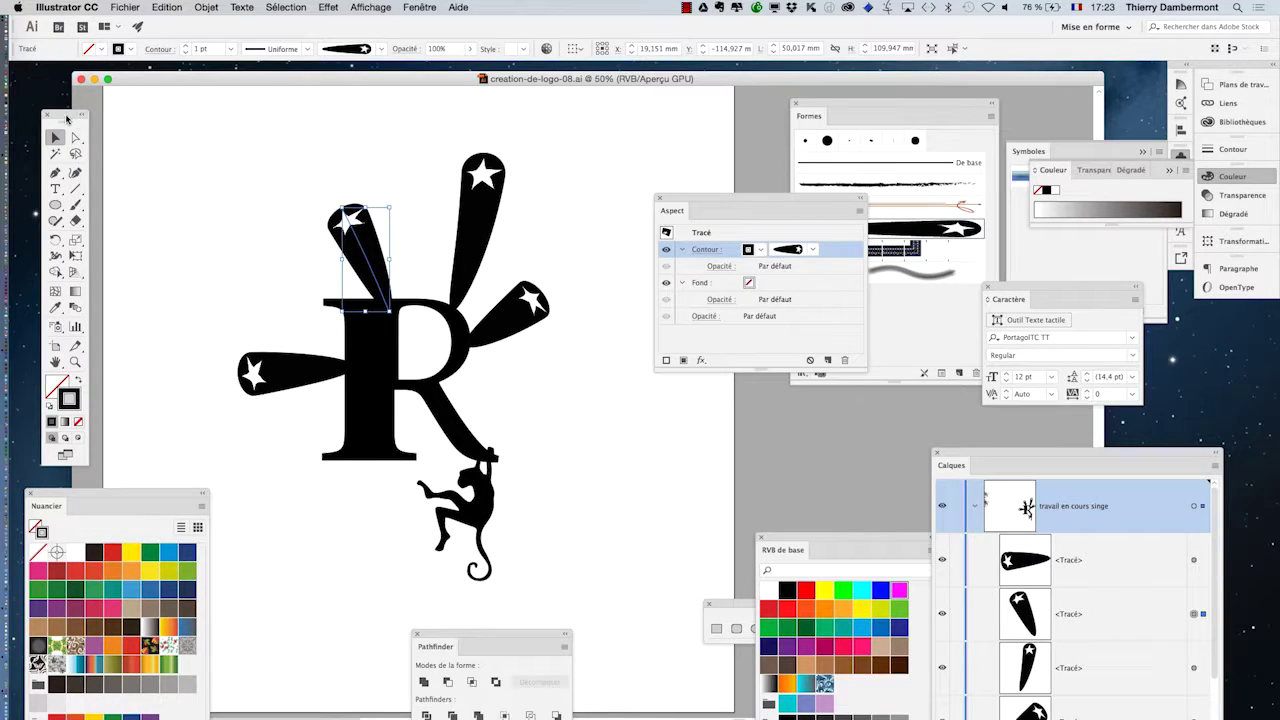
left_click_drag(67, 118, 227, 134)
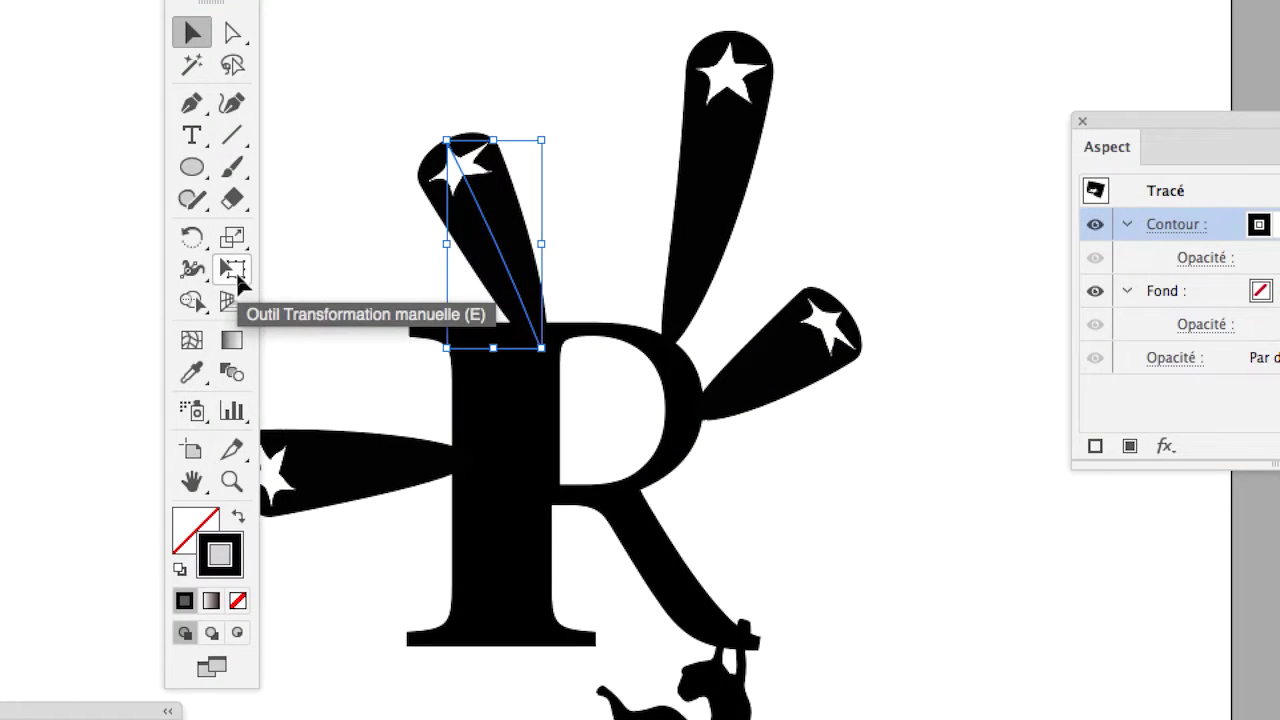
left_click(236, 272)
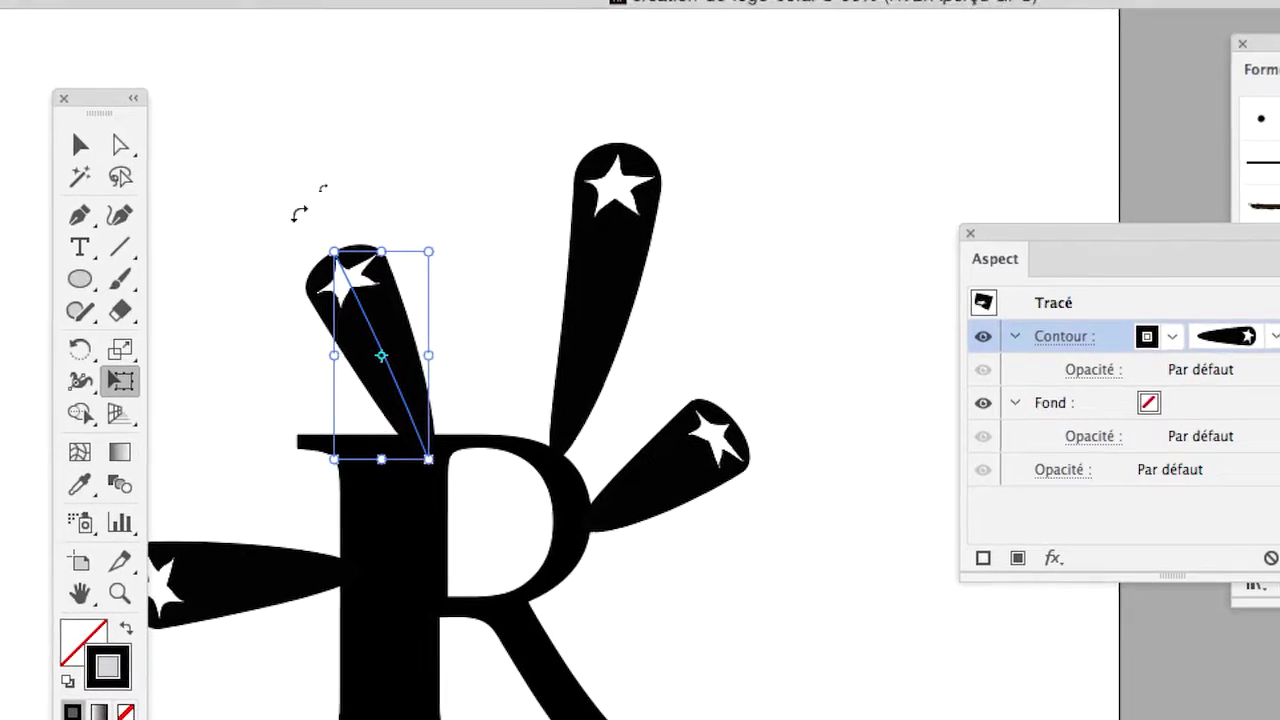
left_click_drag(299, 213, 378, 180)
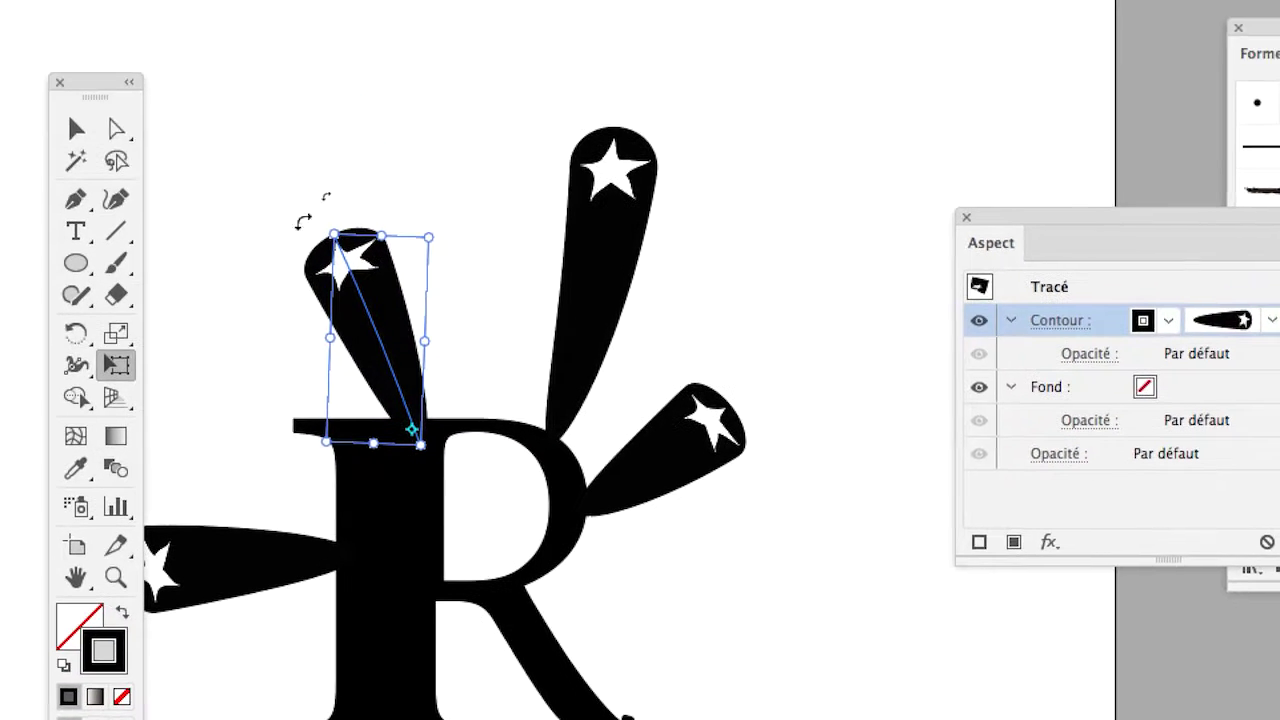
left_click_drag(215, 74, 168, 182)
left_click_drag(302, 168, 548, 151)
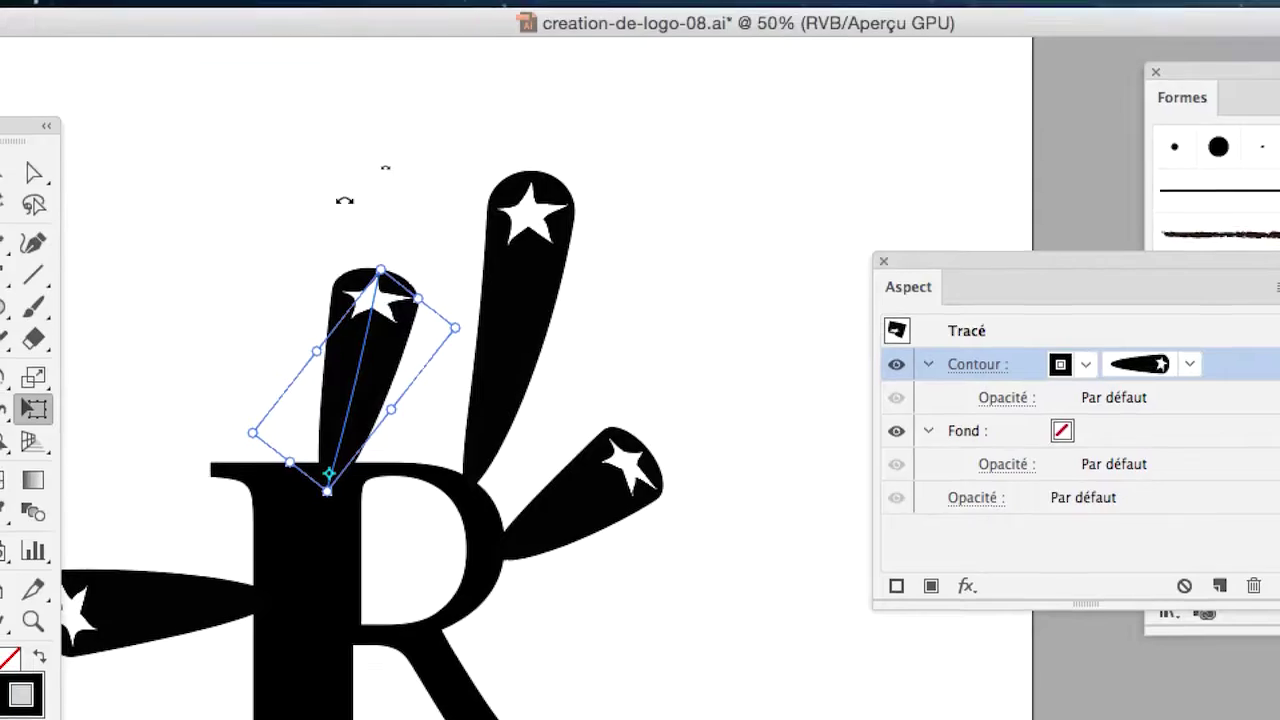
left_click_drag(344, 200, 186, 226)
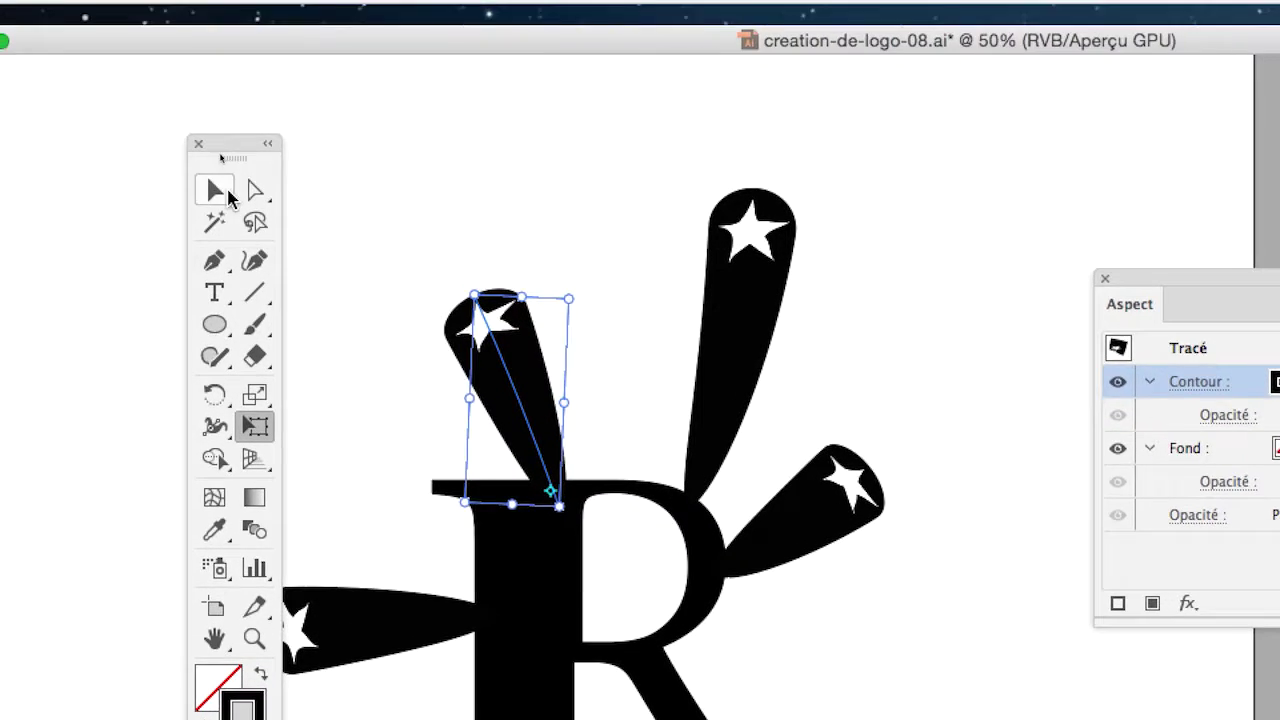
- Deselect the star stroke and move the toolbox, the Aspect panel and the Formes panel so the logo and brushes are unobstructed
left_click(215, 191)
left_click(519, 242)
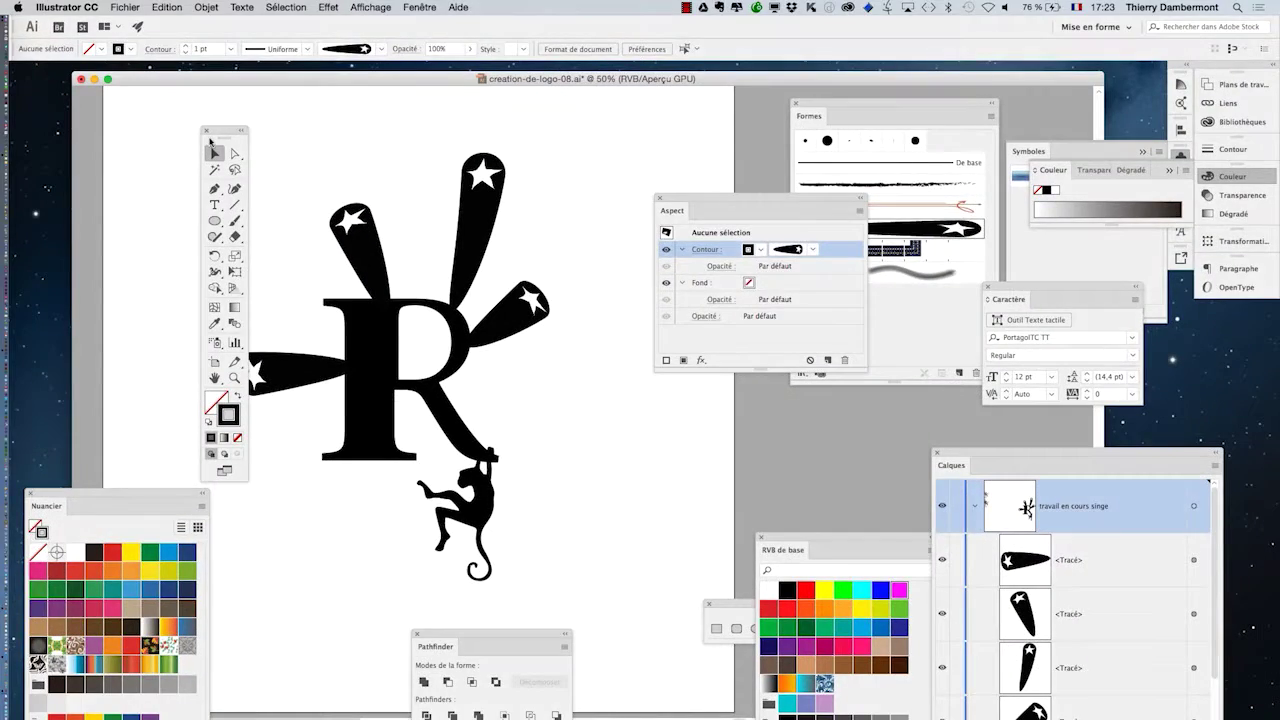
left_click_drag(219, 134, 72, 124)
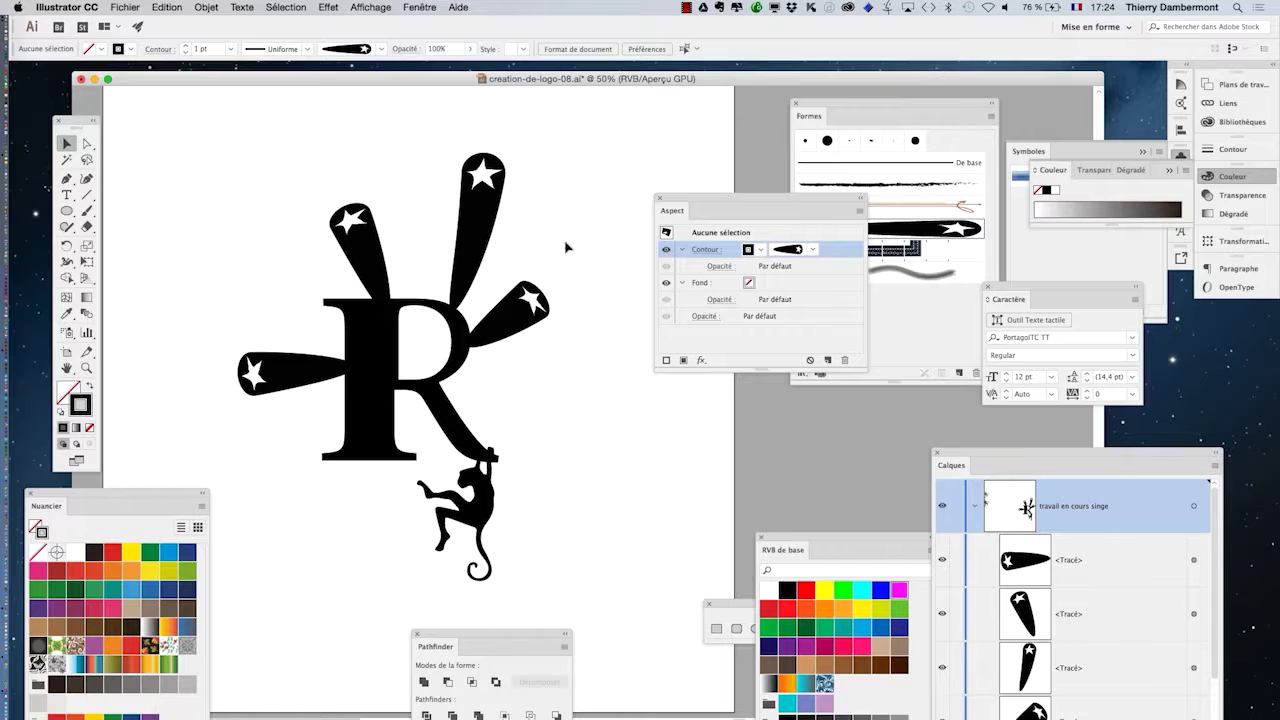
left_click_drag(726, 208, 683, 587)
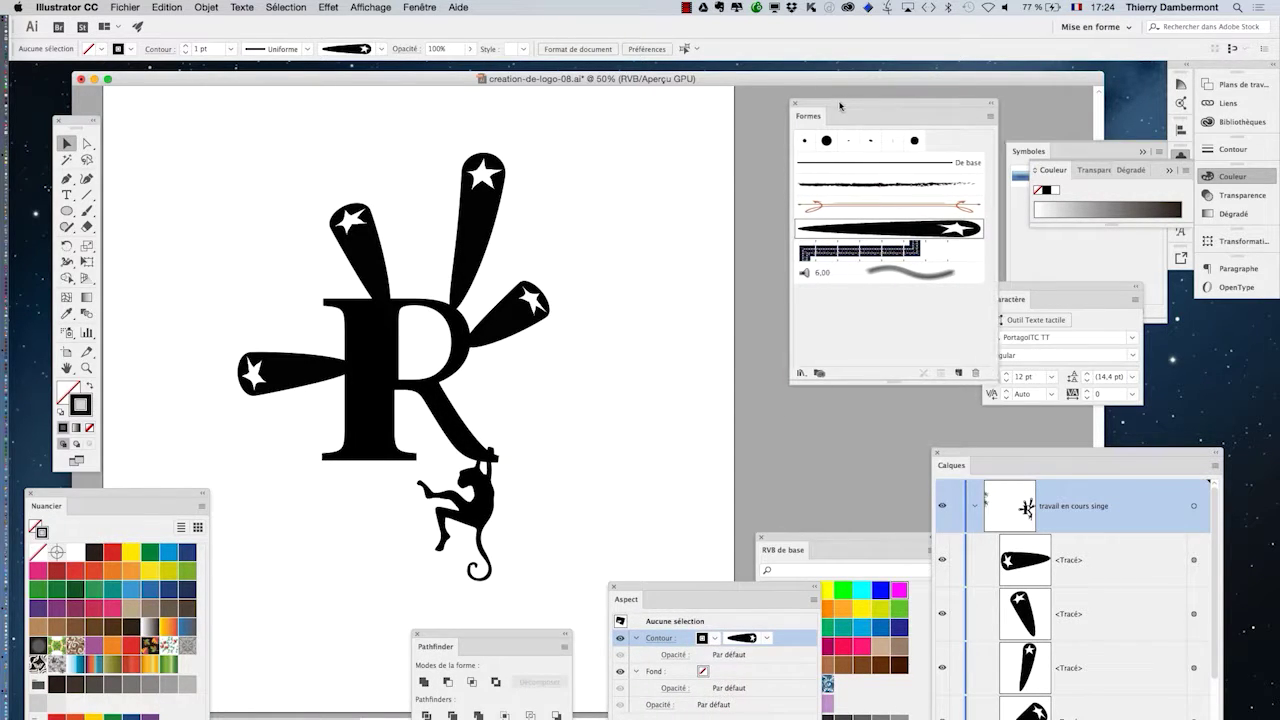
left_click_drag(844, 104, 656, 140)
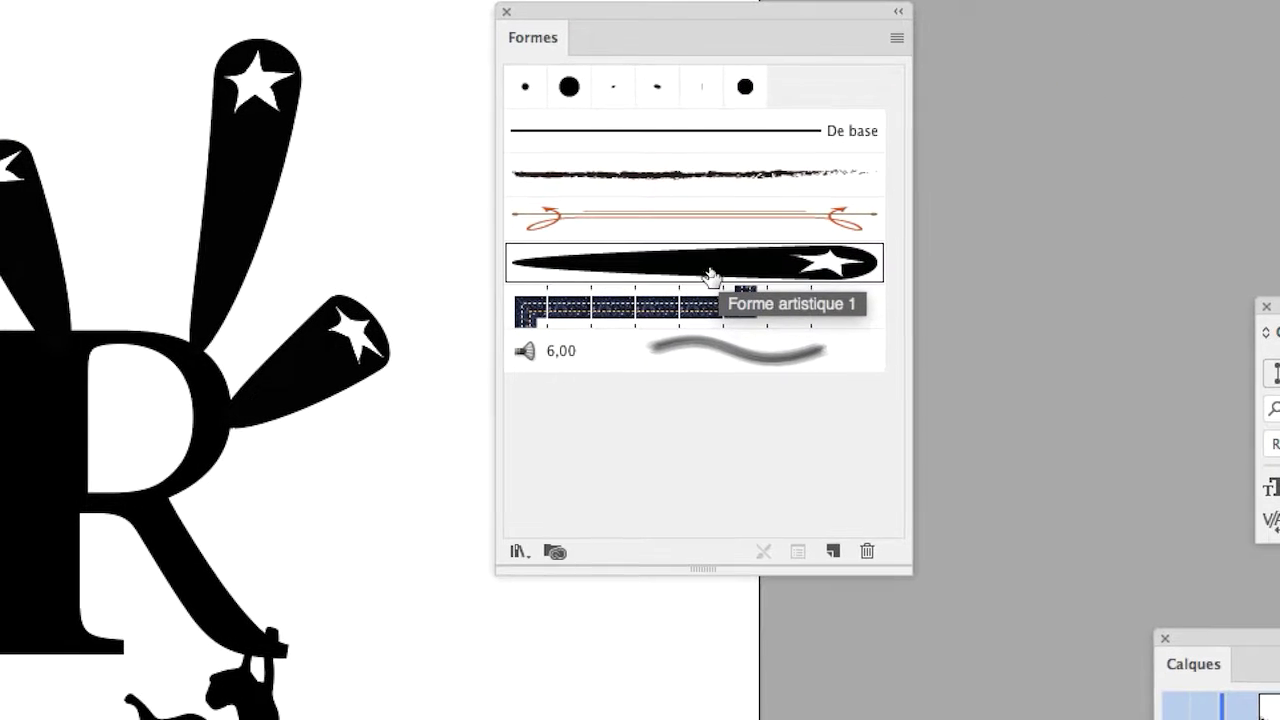
- Set the fixed width of the star art brush Forme artistique 1 to 55% and apply the change to the existing strokes
double_click(715, 272)
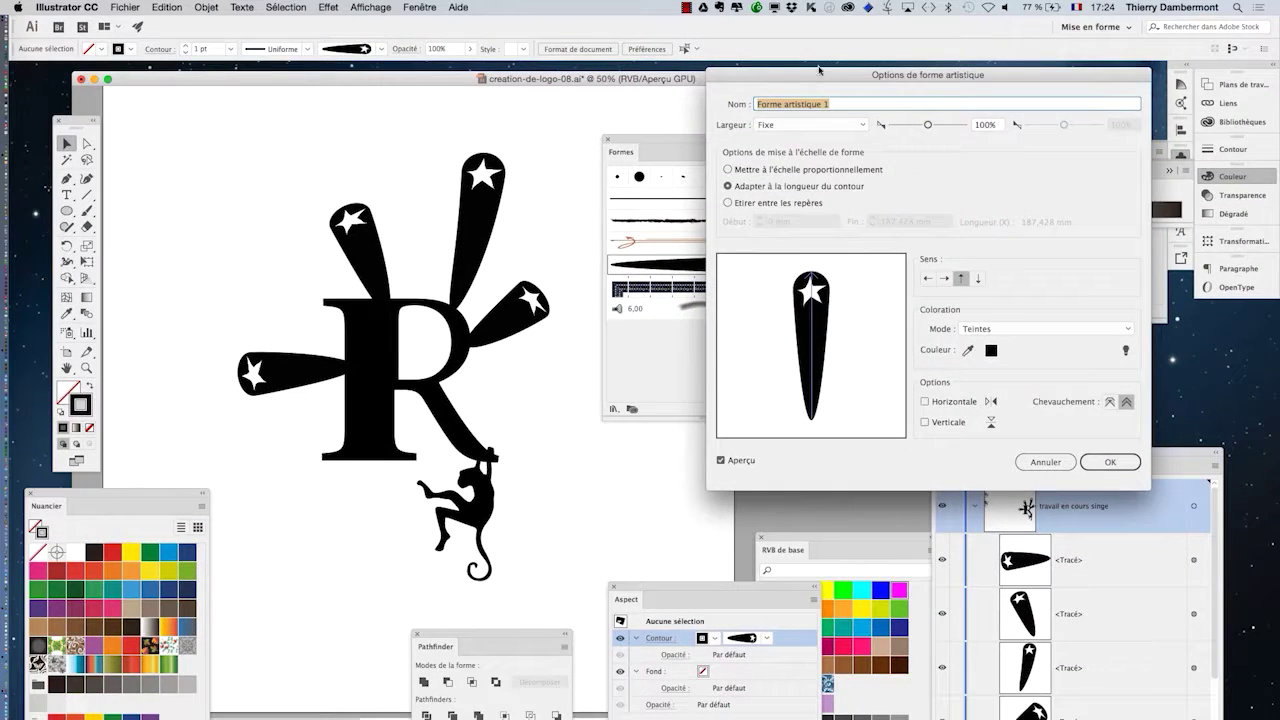
left_click_drag(819, 69, 670, 36)
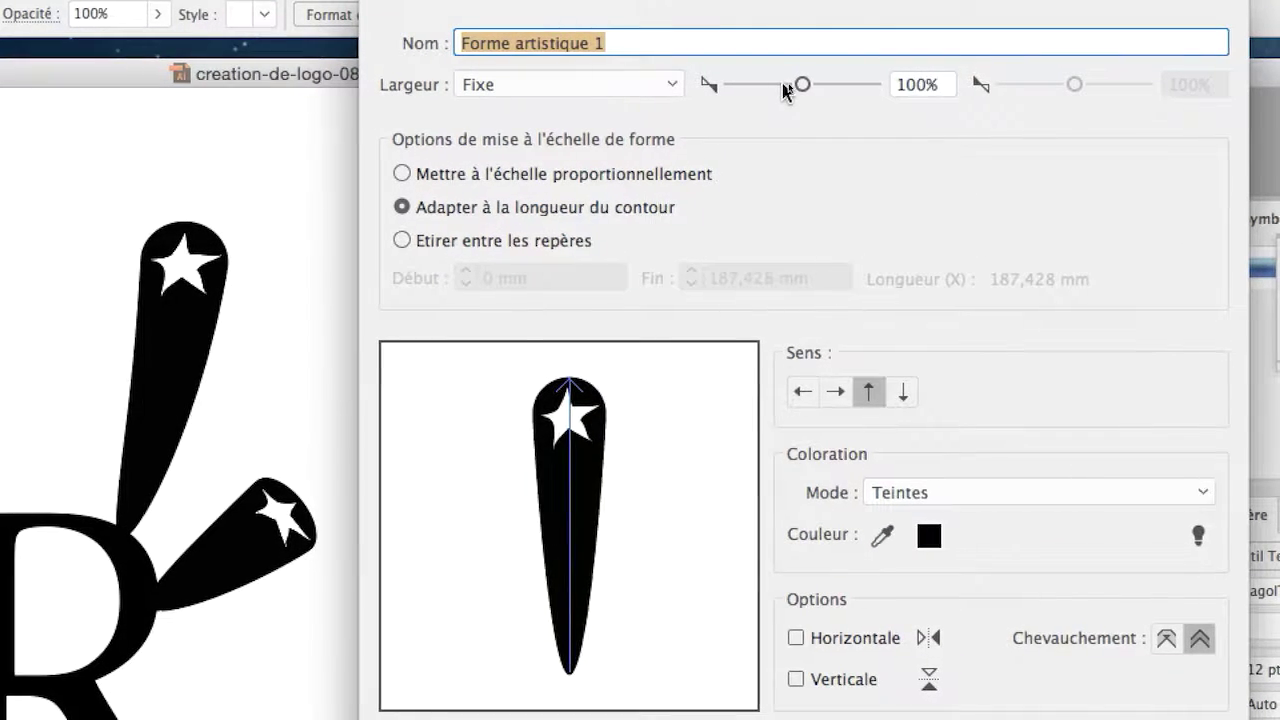
left_click_drag(802, 84, 750, 86)
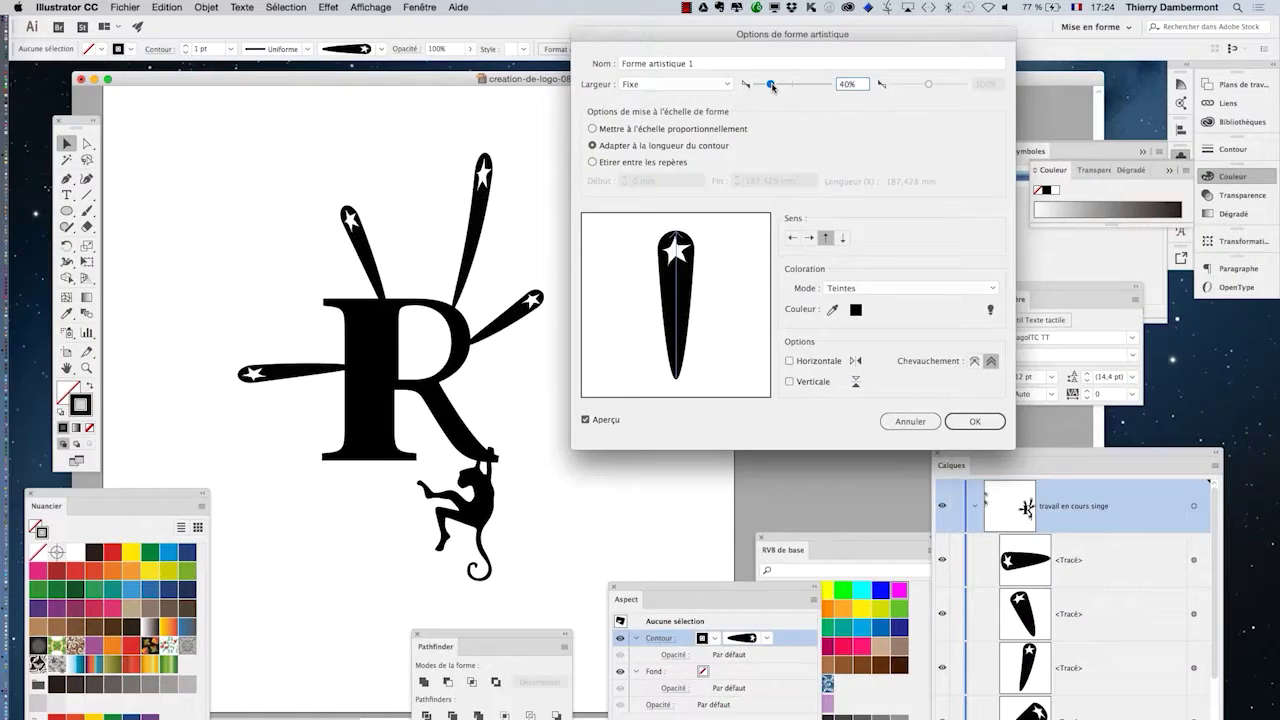
left_click_drag(781, 85, 778, 91)
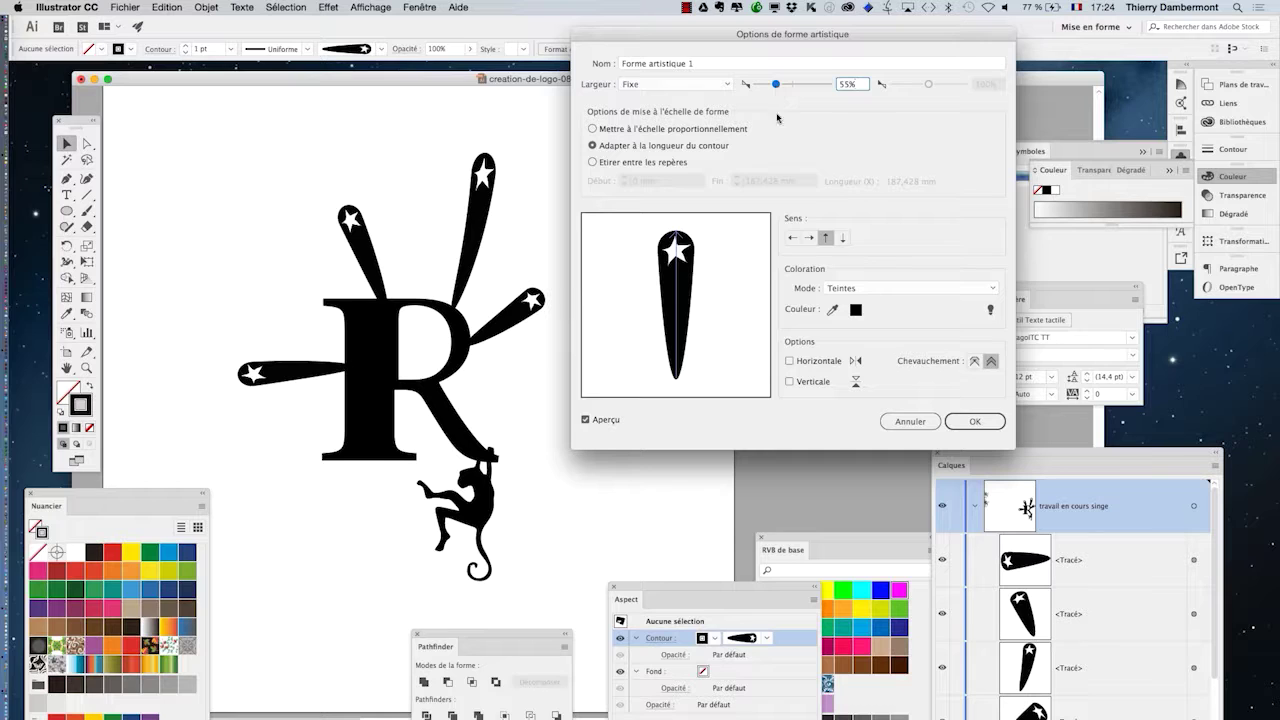
left_click(976, 421)
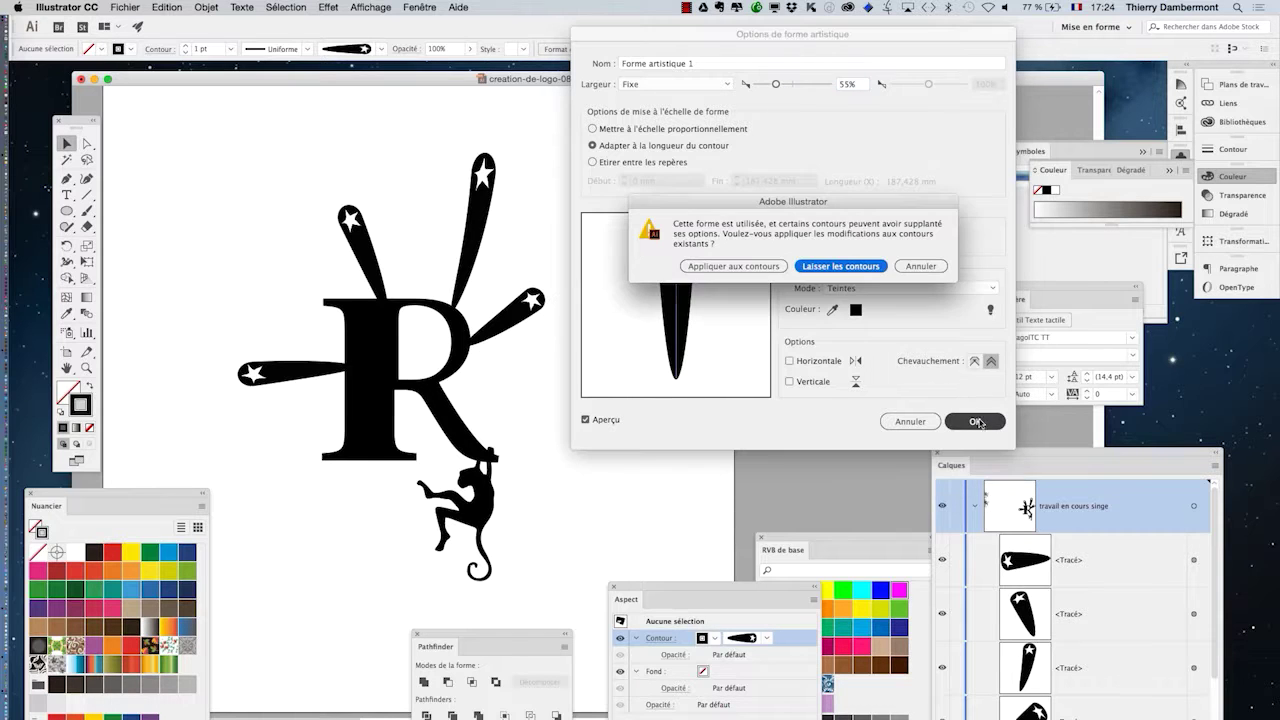
left_click(730, 270)
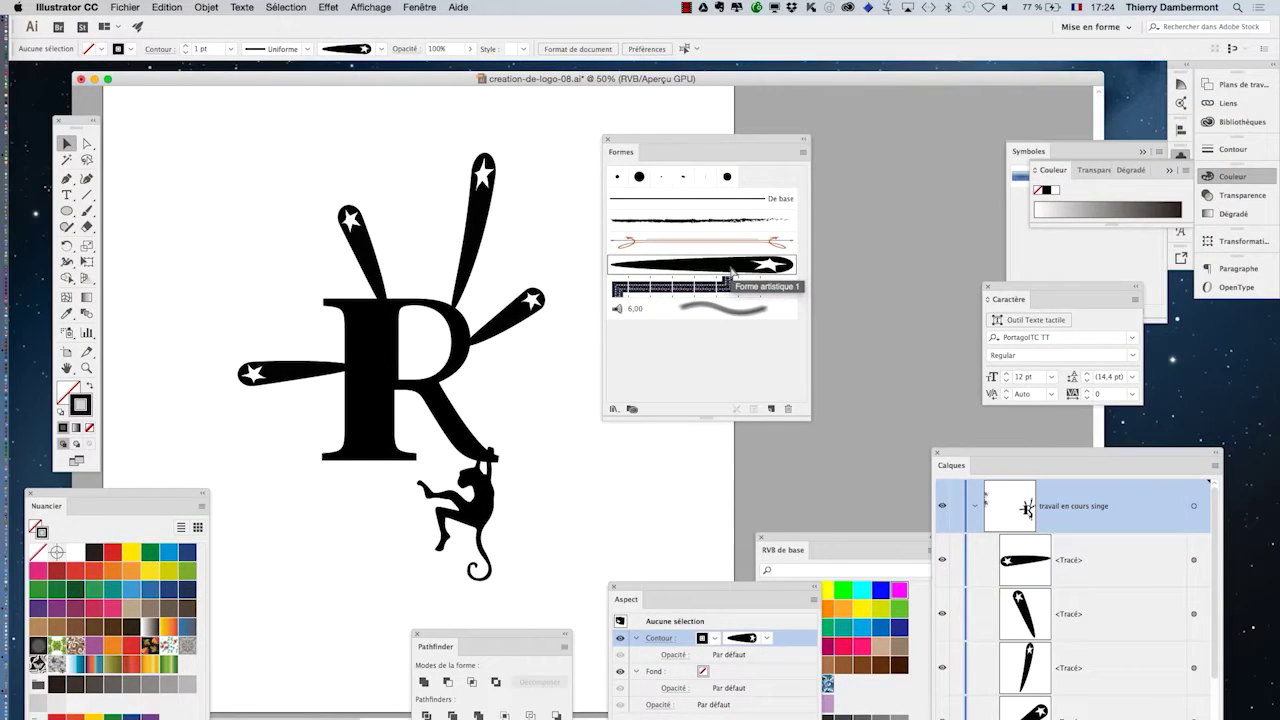
- Narrow the star art brush Forme artistique 1 to a fixed width of 44% and apply it to the existing strokes
mouse_move(640, 141)
left_mouse_down()
mouse_move(702, 128)
mouse_move(720, 140)
mouse_move(654, 139)
left_mouse_up()
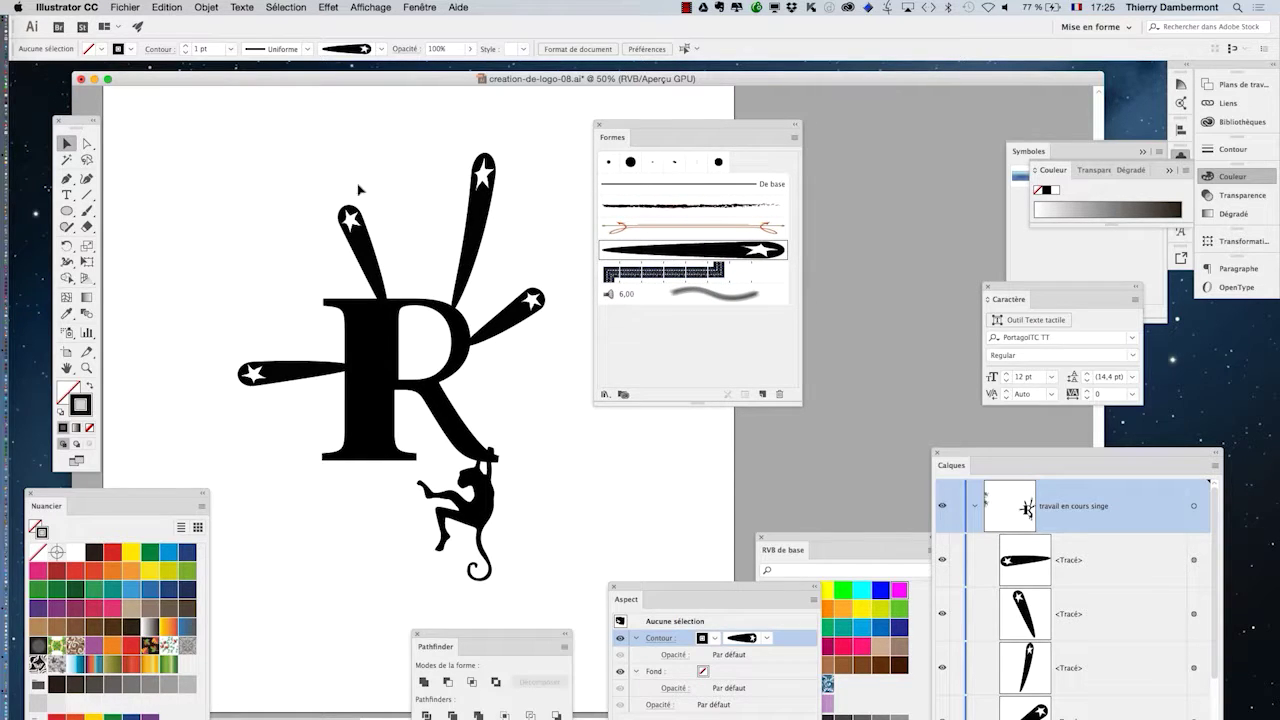
double_click(693, 255)
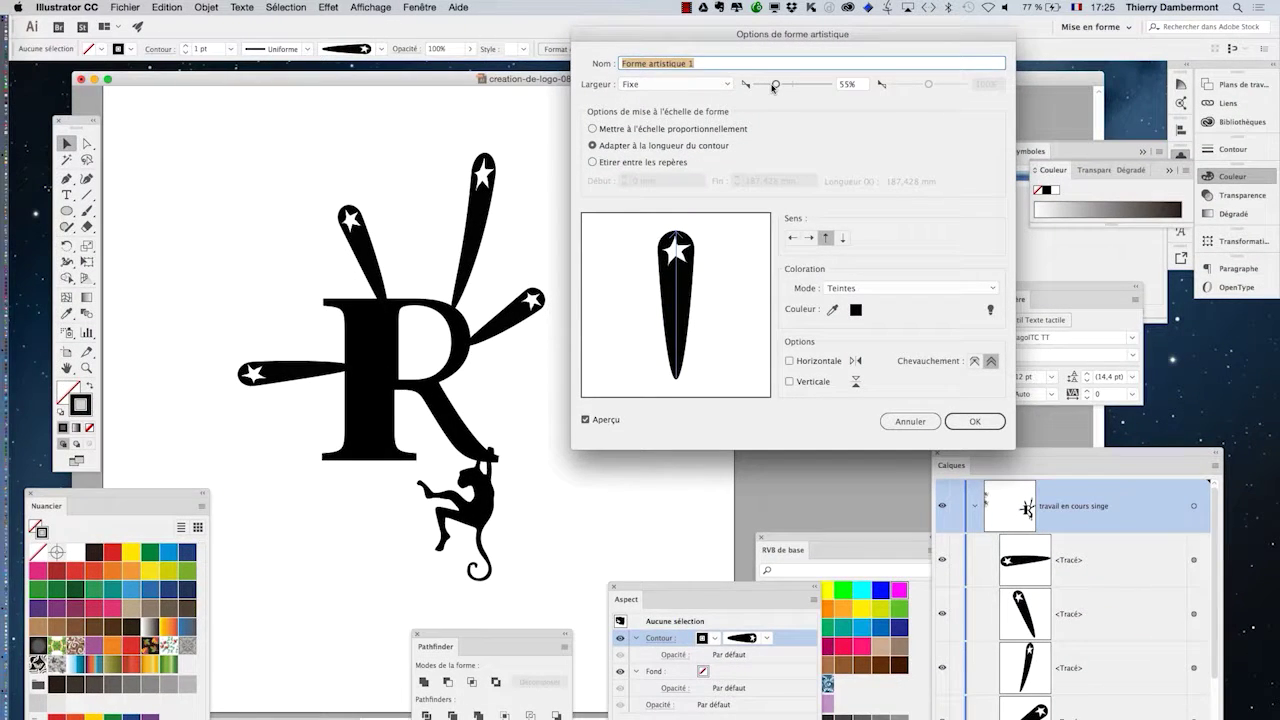
left_click_drag(772, 86, 768, 87)
left_click(975, 421)
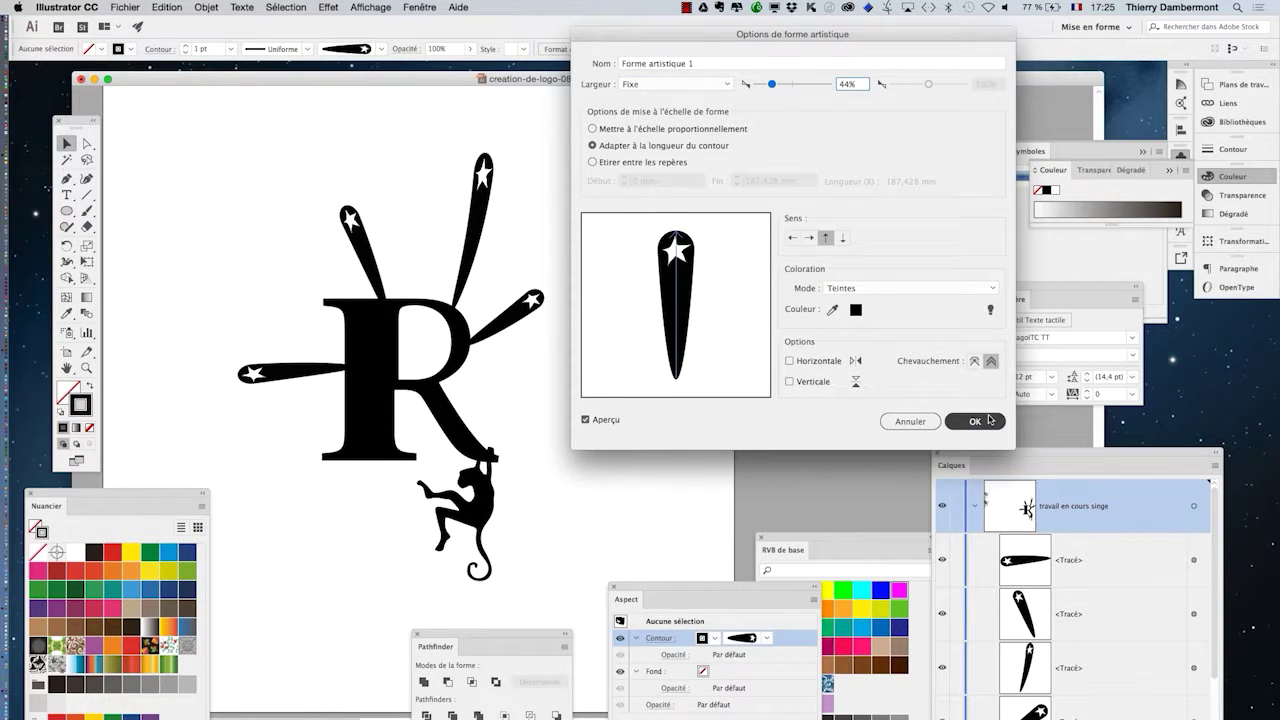
left_click(748, 266)
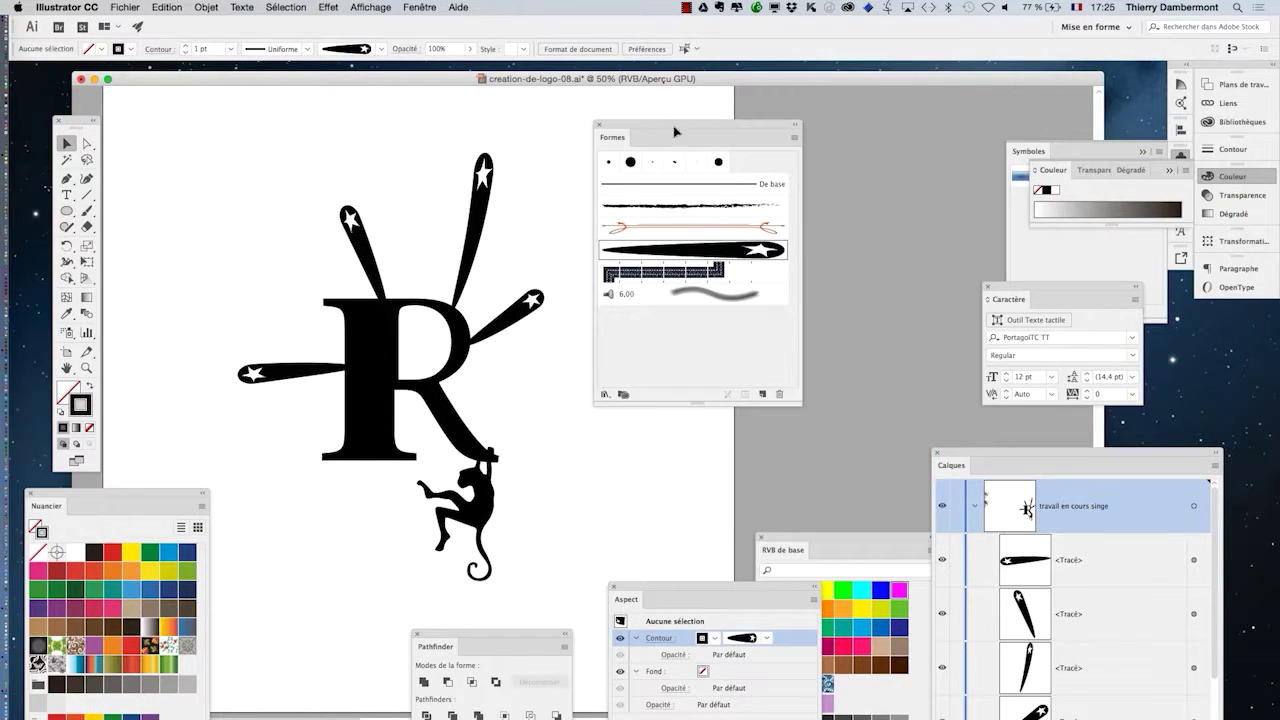
- Select all four star strokes around the R directly on the artboard, and clear the selection
left_click_drag(652, 128, 792, 119)
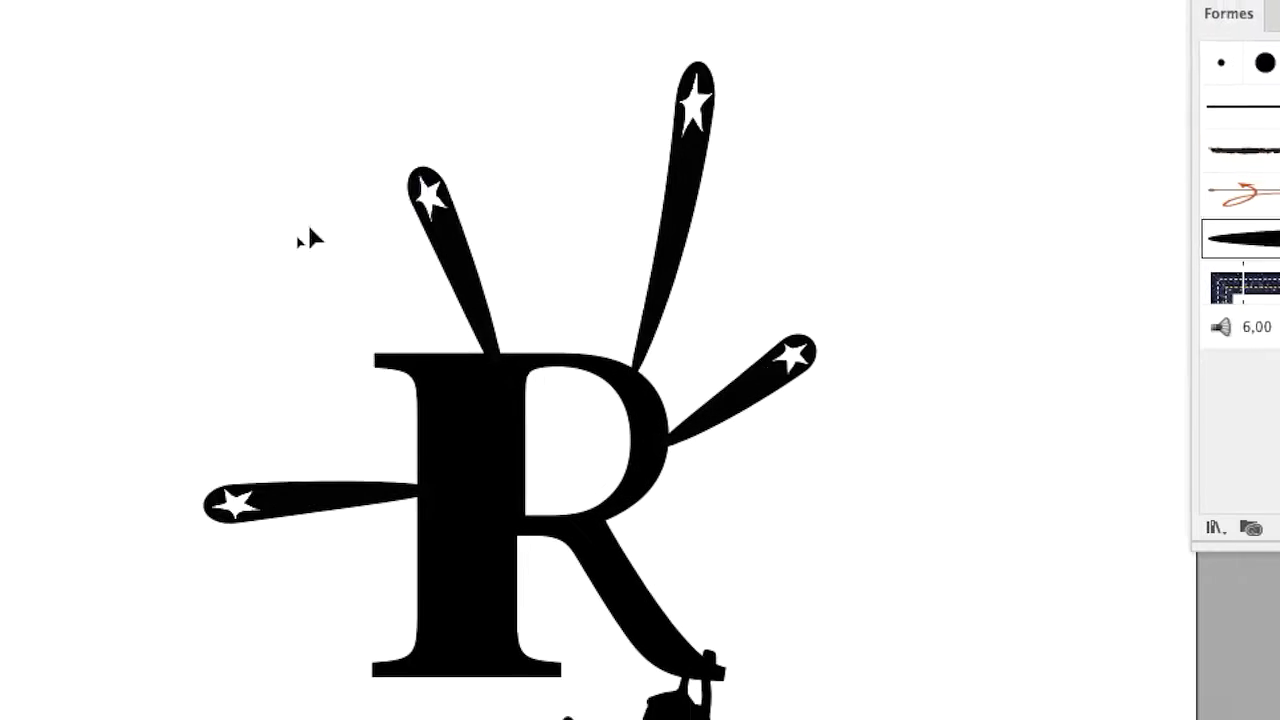
left_click(451, 248)
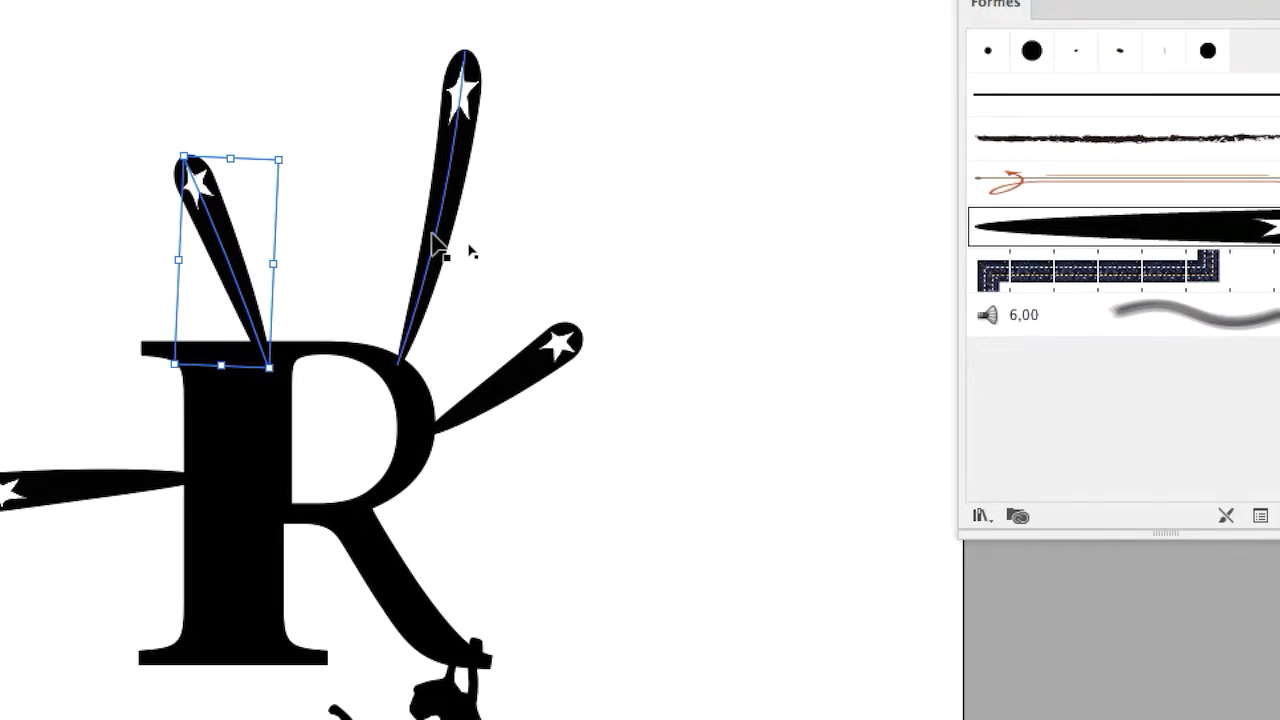
left_click(434, 232, "shift")
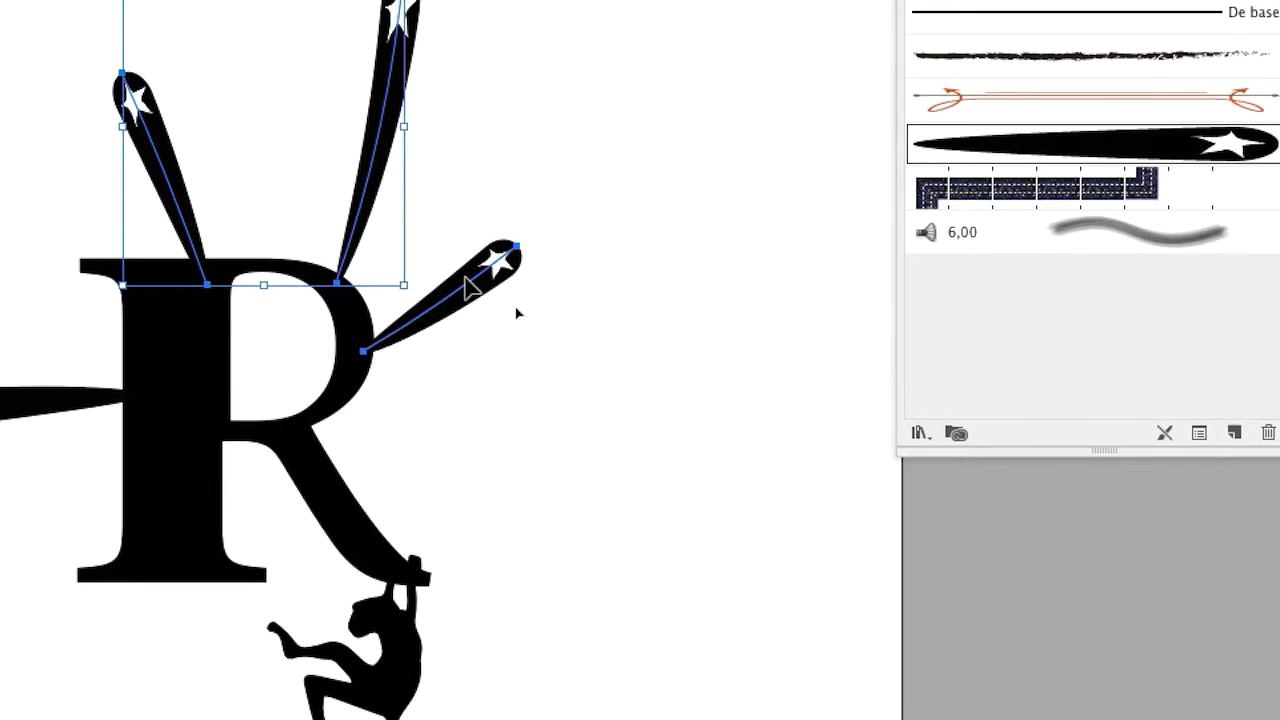
left_click(529, 367, "shift")
mouse_move(130, 0)
left_mouse_down()
mouse_move(255, 43)
mouse_move(538, 181)
mouse_move(627, 260)
left_mouse_up()
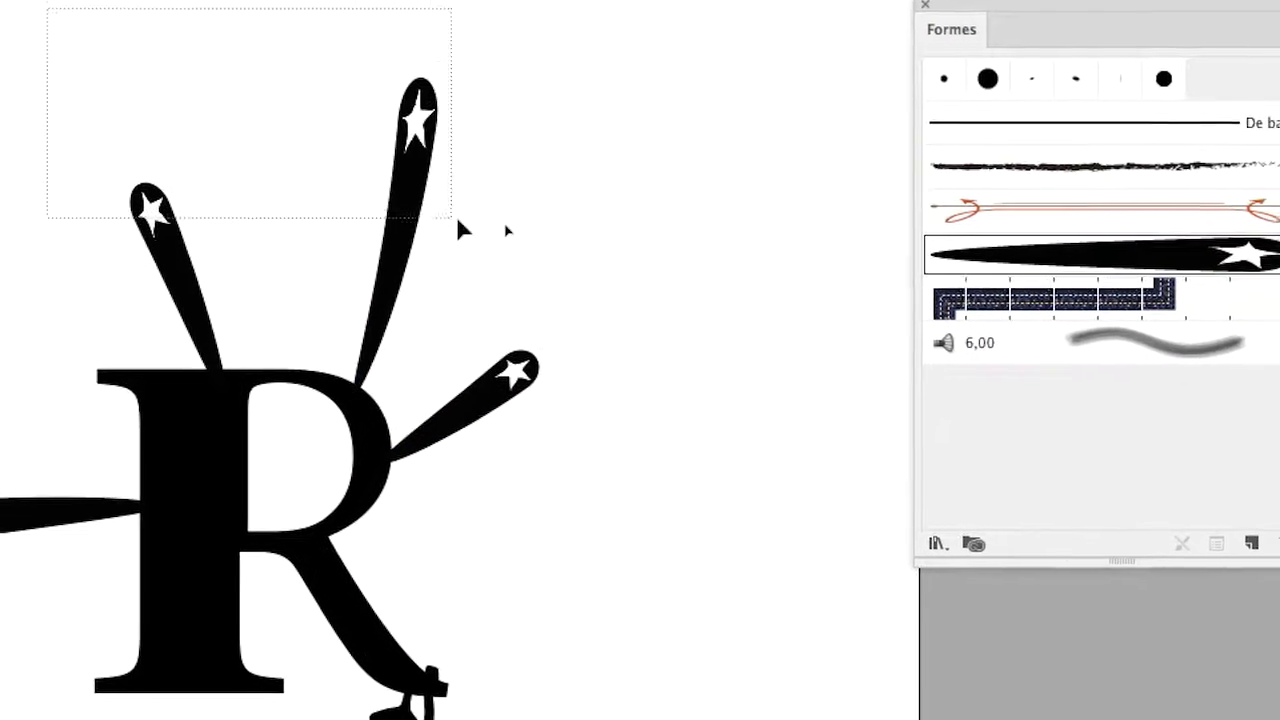
left_click_drag(488, 250, 491, 252)
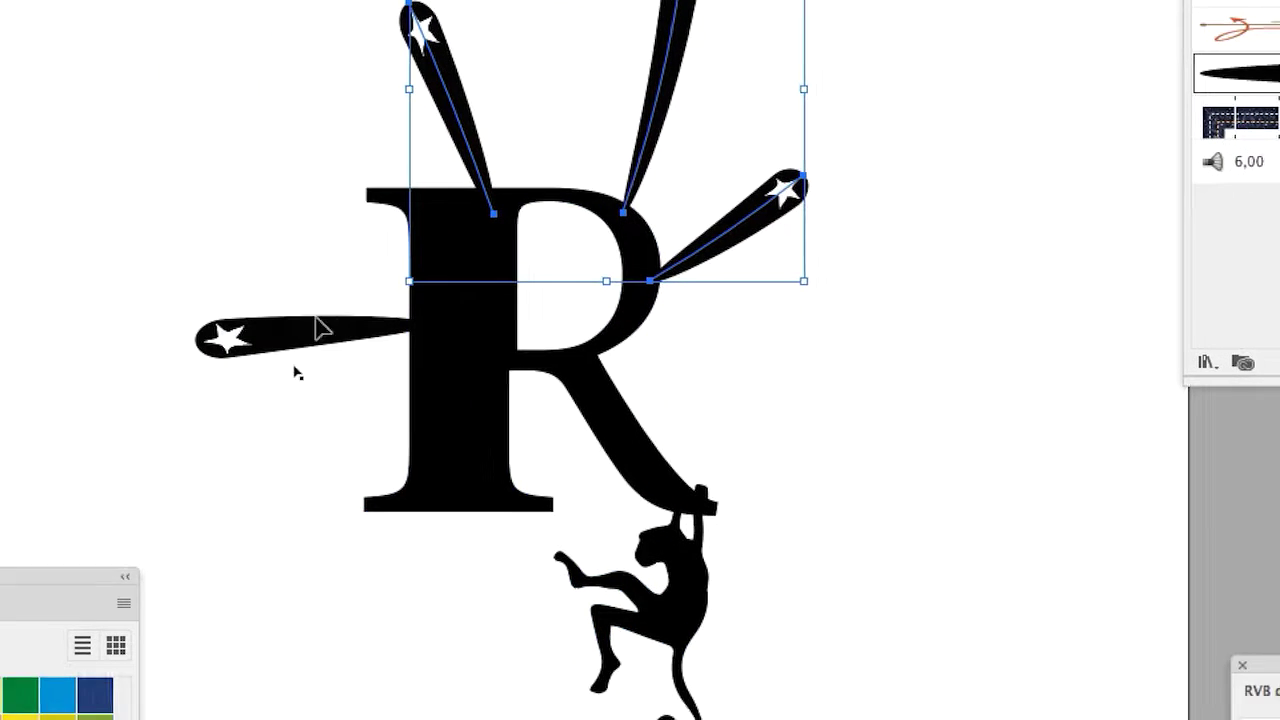
left_click(65, 455, "shift")
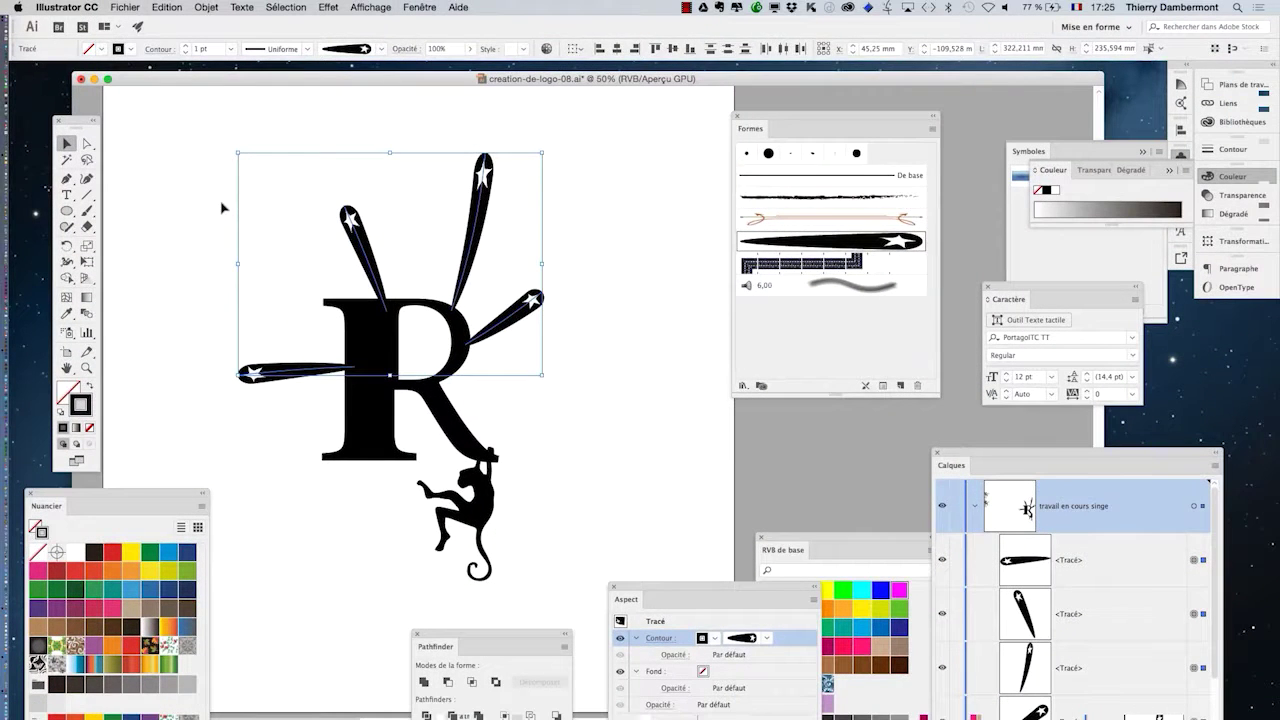
left_click(262, 214)
- Bring the enlarged Calques panel beside the logo and target the four star stroke paths in the layer travail en cours singe
left_click_drag(1006, 460, 652, 145)
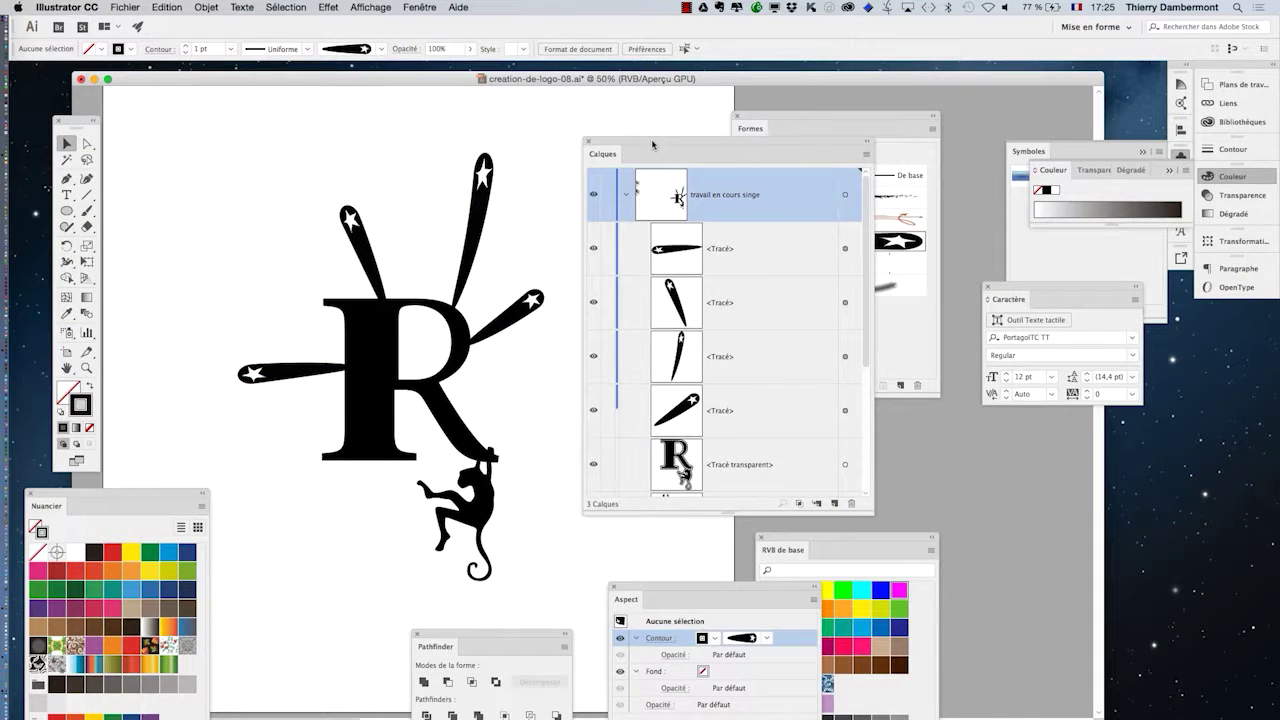
left_click_drag(866, 505, 893, 540)
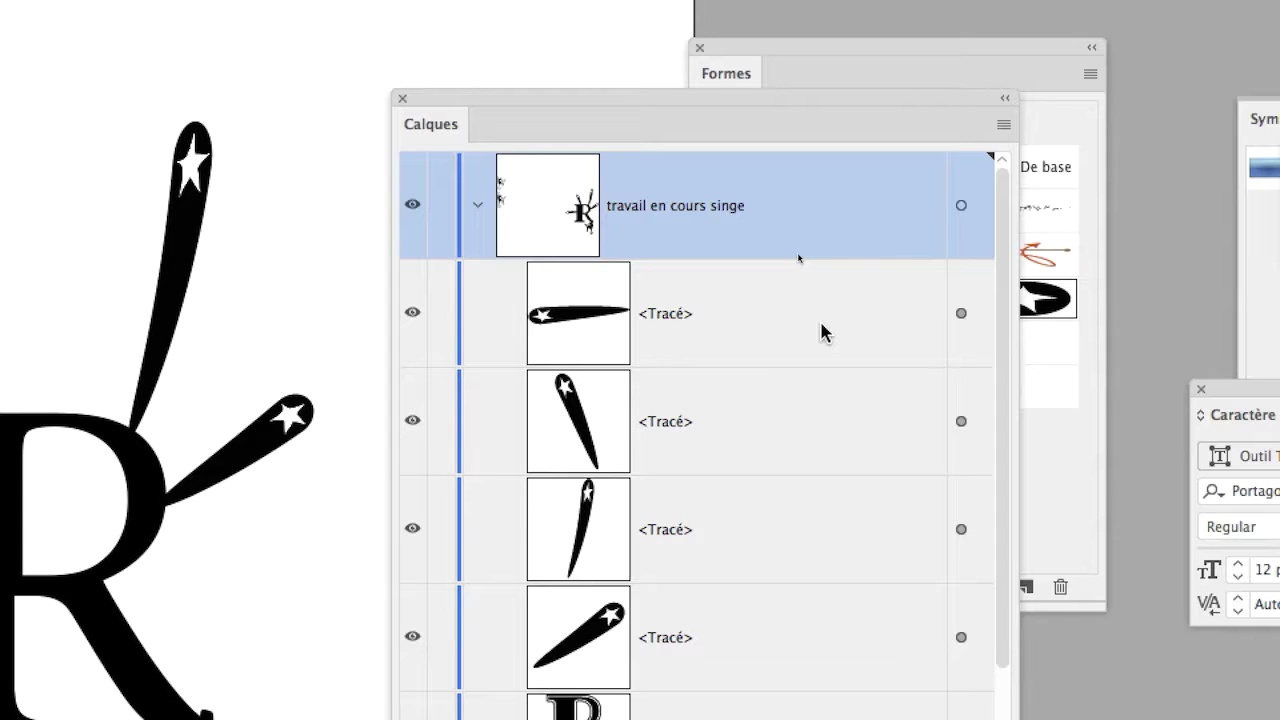
left_click(728, 336)
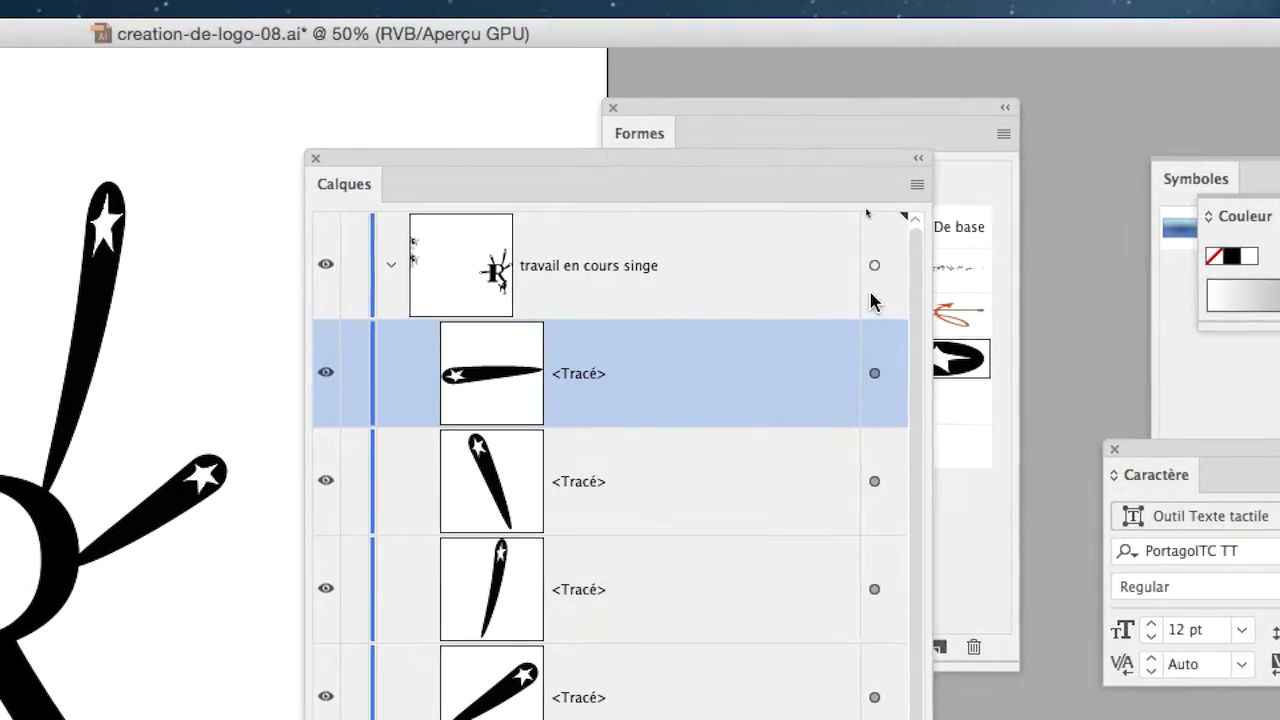
left_click(885, 252)
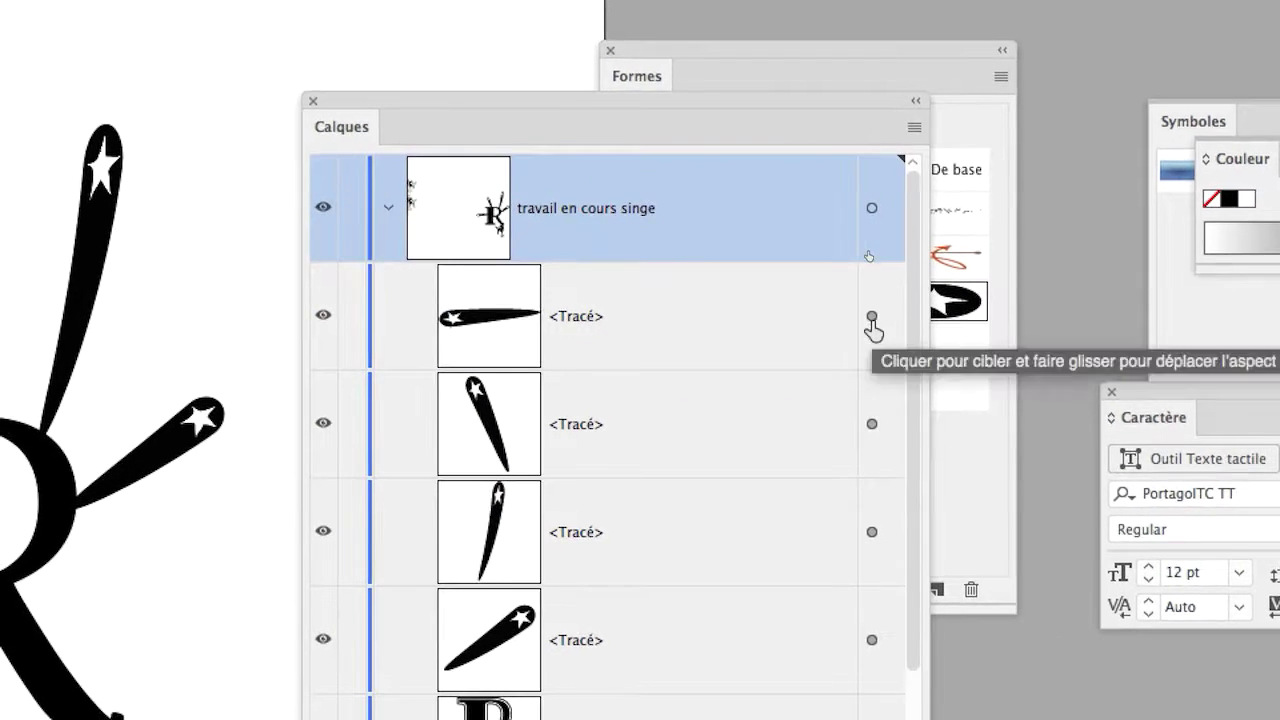
left_click(918, 350)
left_click(872, 404, "shift")
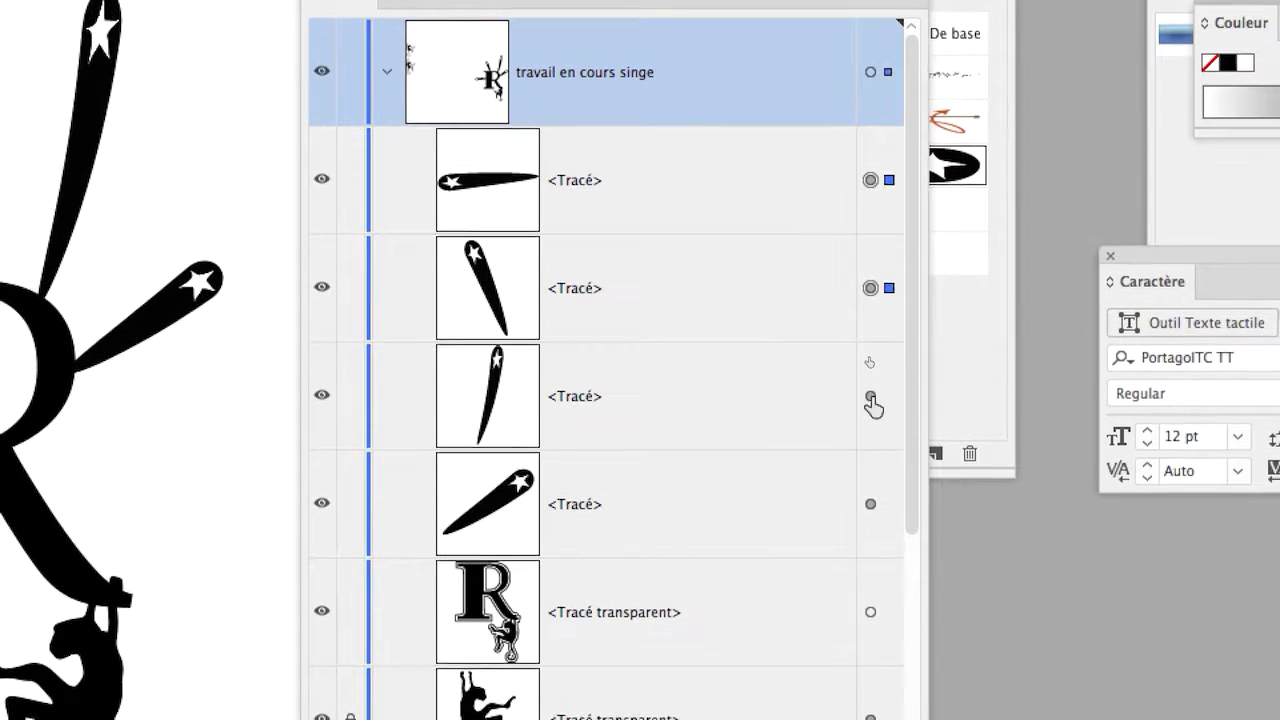
left_click(872, 512, "shift")
left_click(872, 429, "shift")
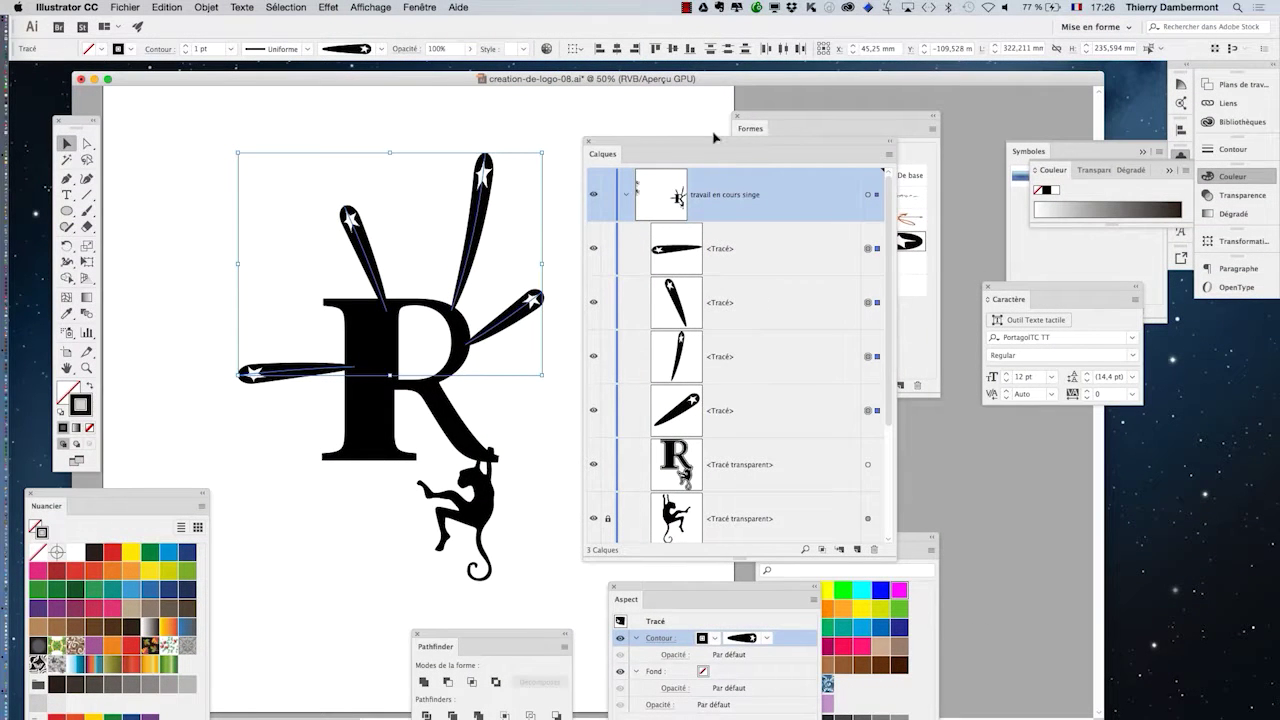
- Move the Calques panel aside and try stroke weights of 5 pt and 4 pt on the four star strokes
left_click_drag(681, 142, 920, 92)
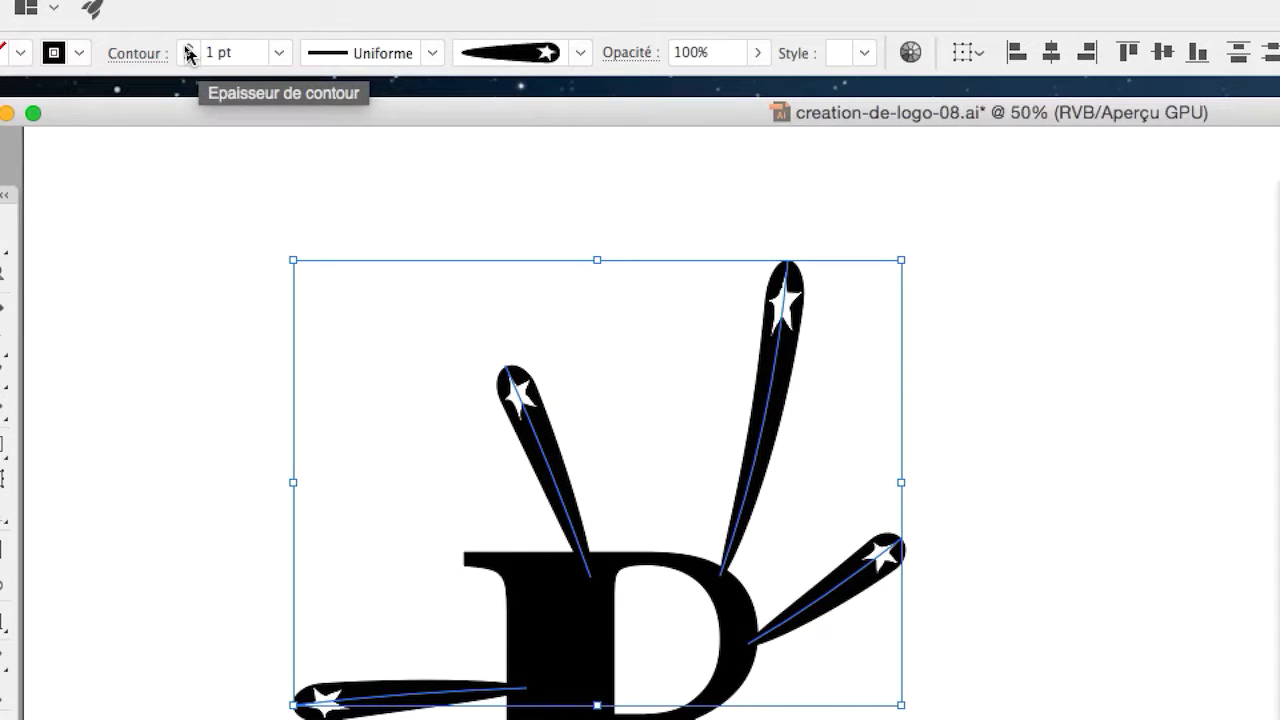
left_click(179, 44)
left_click(179, 44)
left_click(188, 47)
left_click(188, 47)
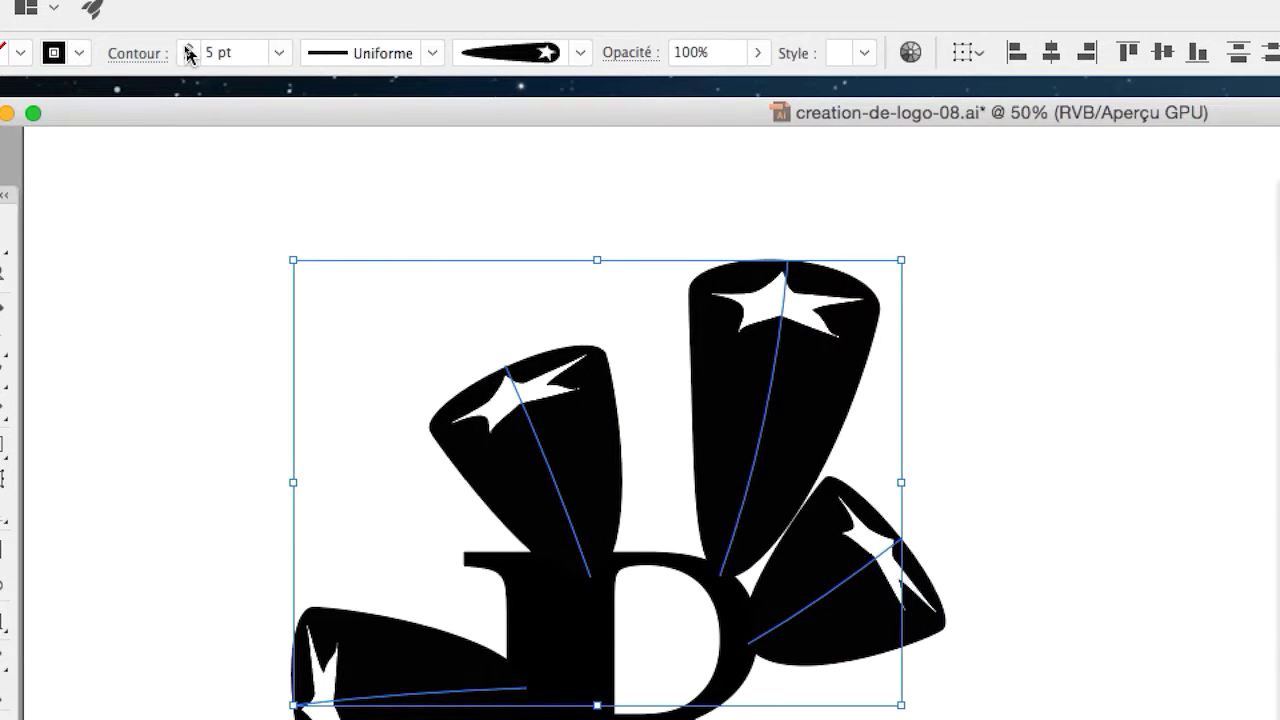
left_click(188, 58)
- Try thinner stroke weights of 0.5 pt and 0.75 pt on the four star strokes, ending at 1 pt
left_click(279, 52)
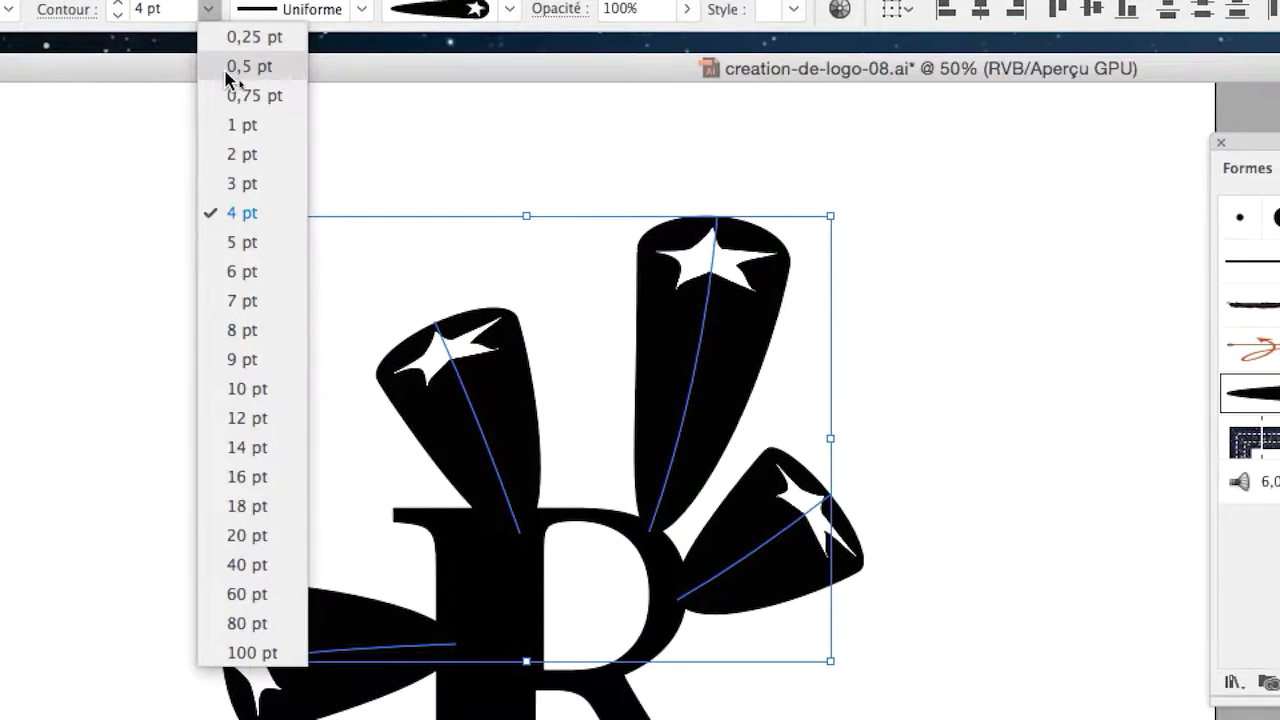
left_click(244, 99)
left_click(218, 44)
left_click(221, 64)
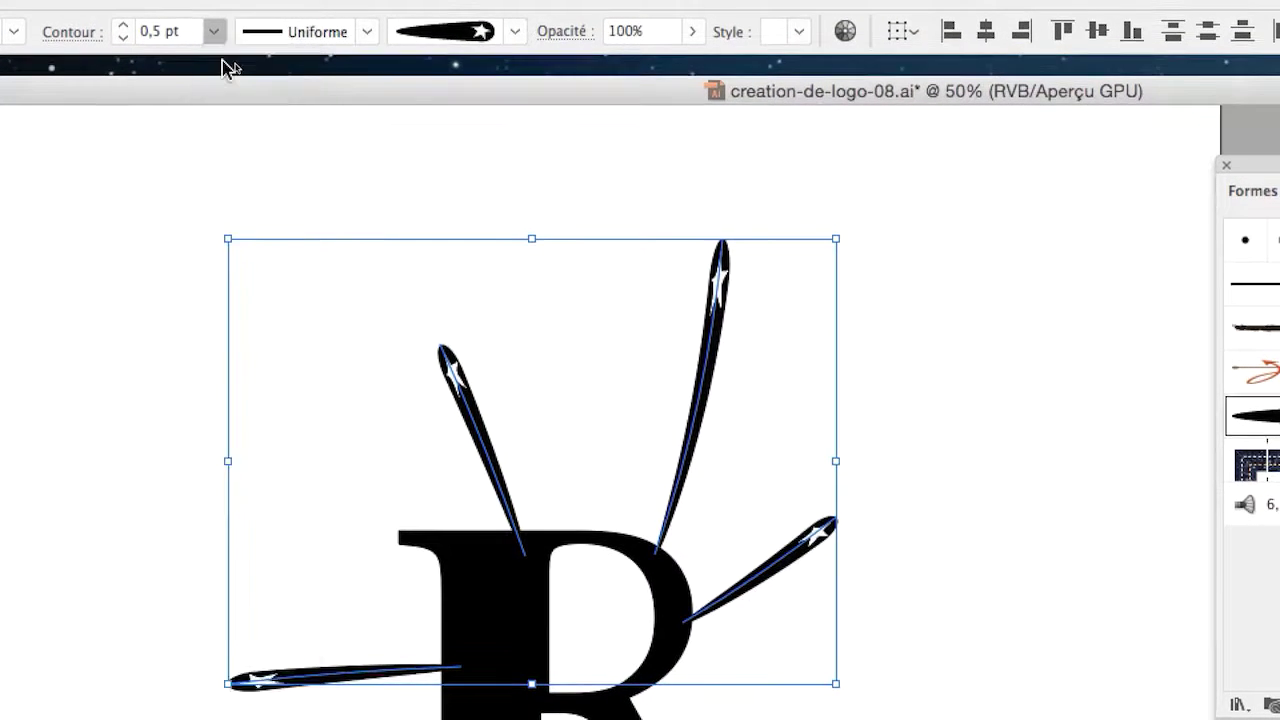
left_click(125, 35)
left_click(188, 50)
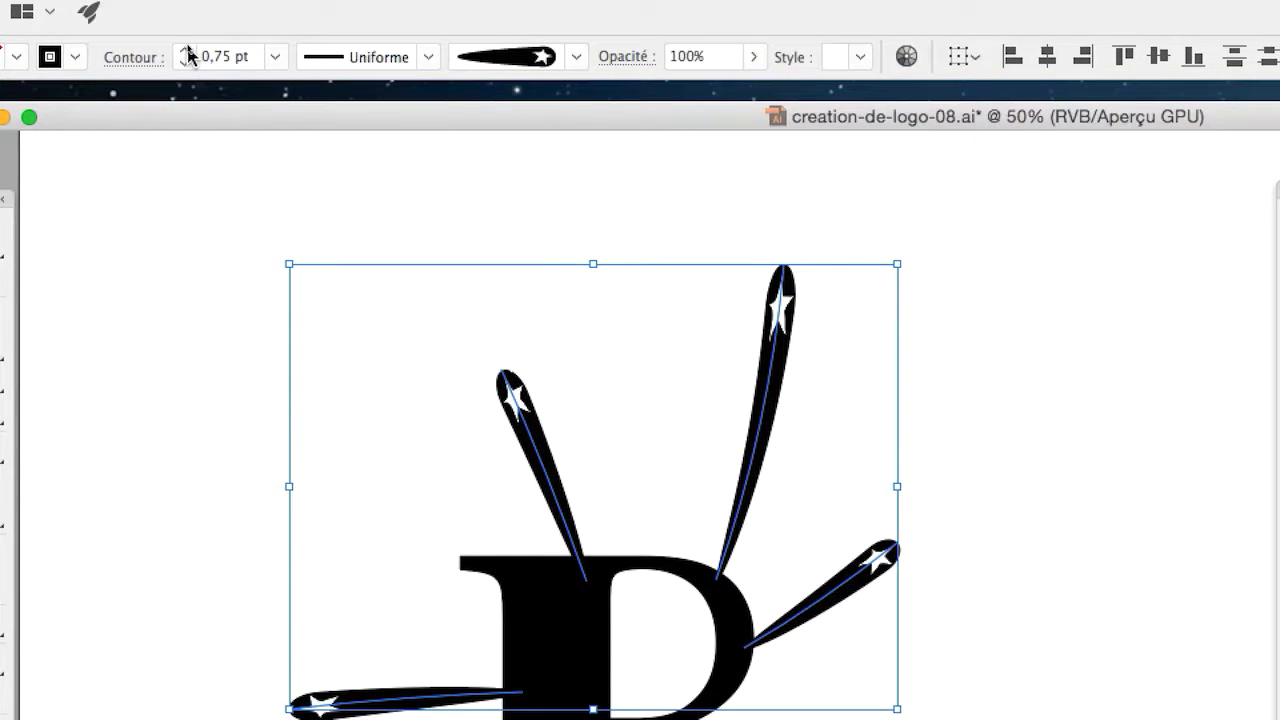
left_click(188, 50)
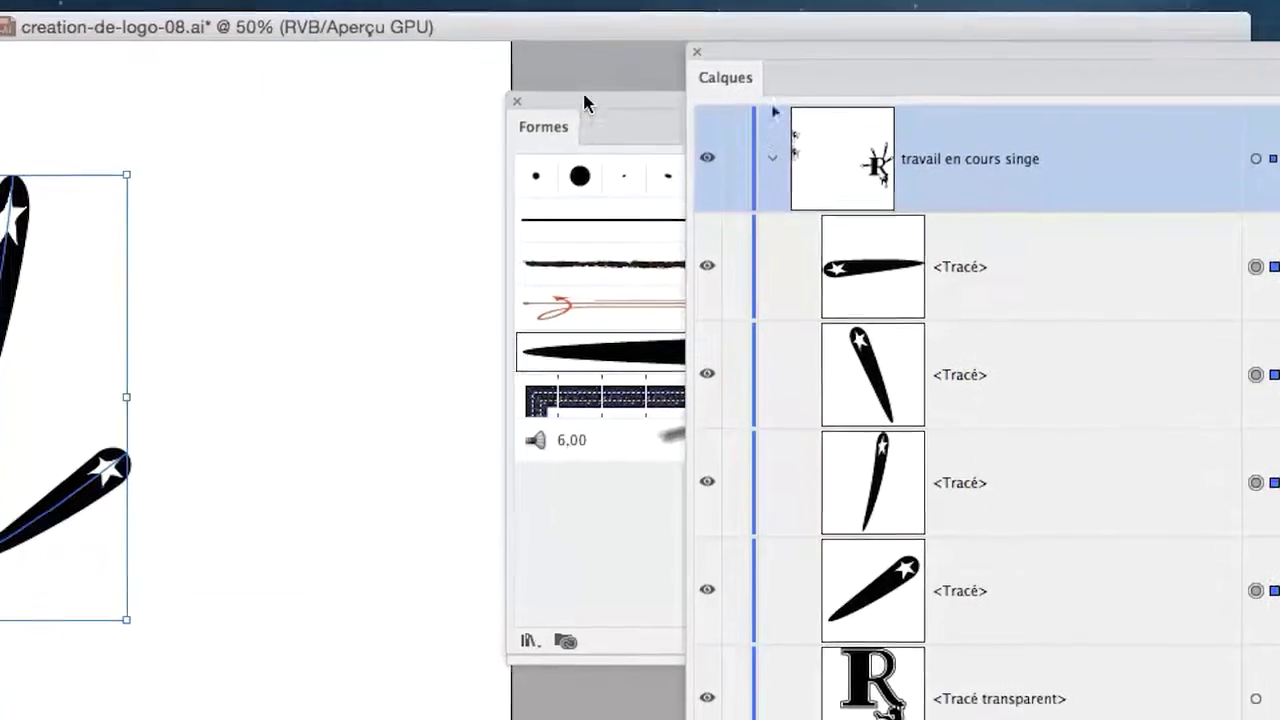
- Move the Formes panel beside the logo and duplicate the star art brush Forme artistique 1
left_click_drag(586, 106, 537, 114)
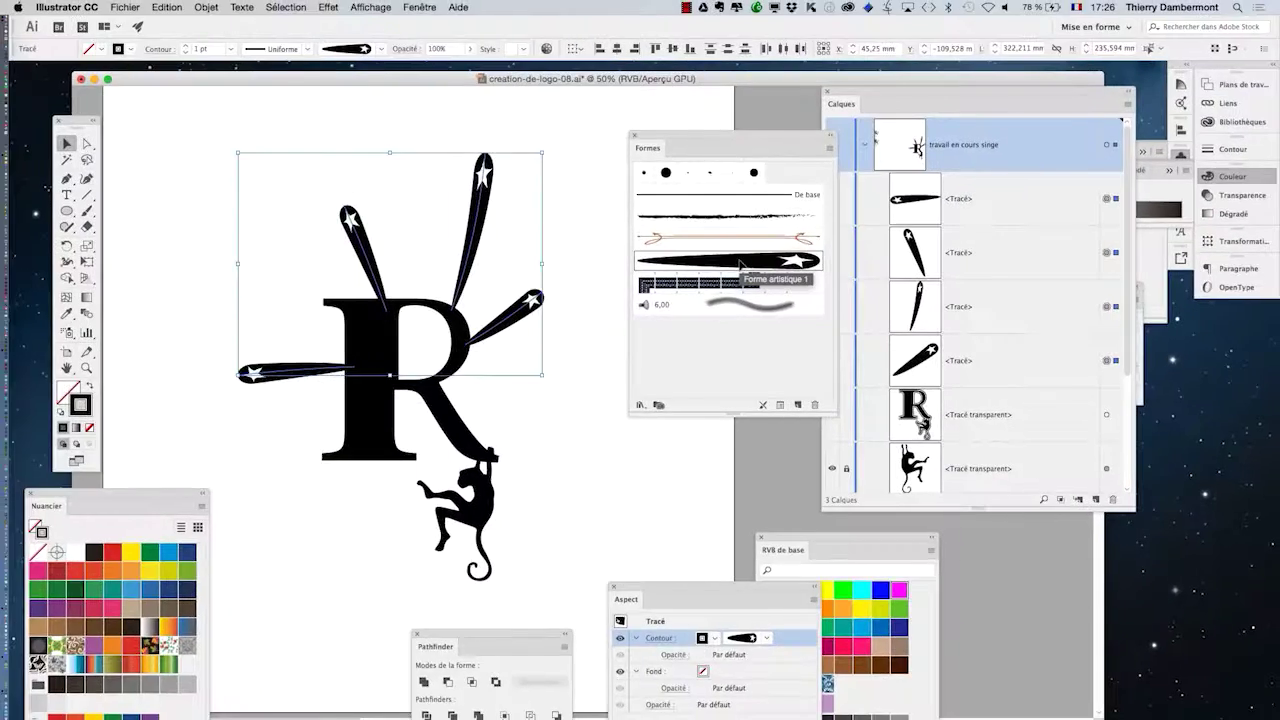
left_click_drag(688, 133, 622, 112)
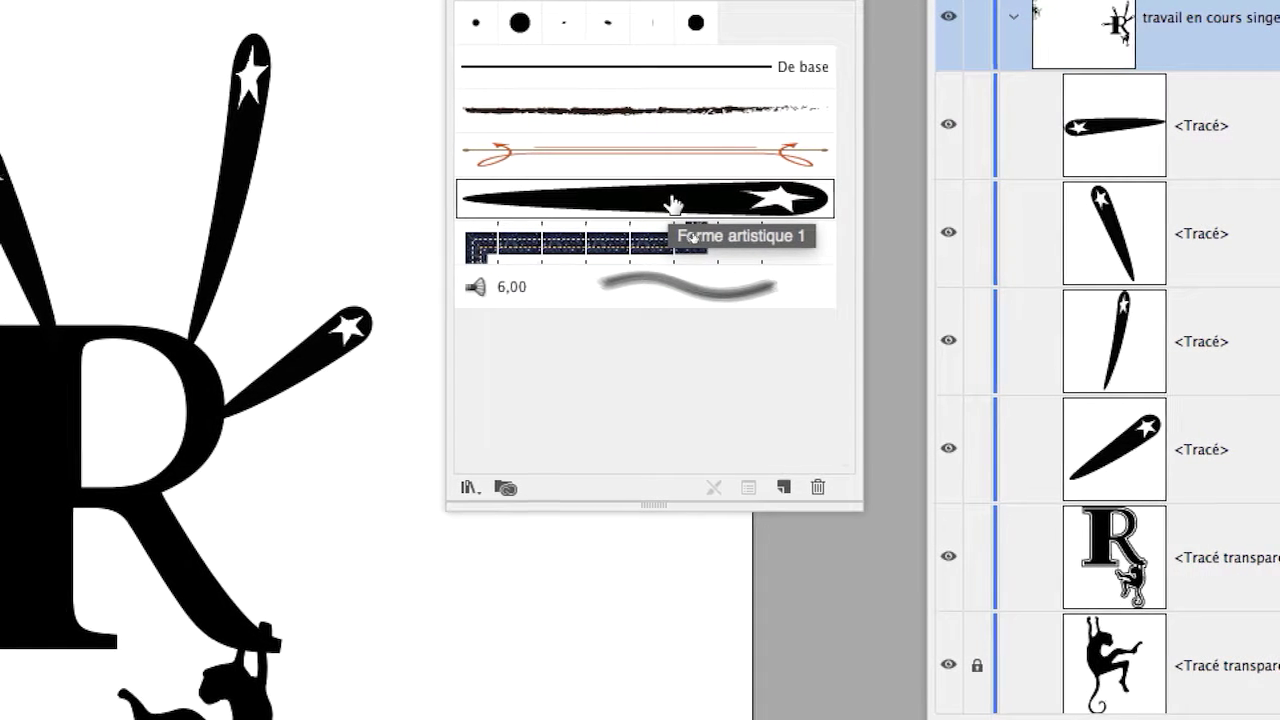
mouse_move(673, 205)
left_mouse_down()
mouse_move(709, 239)
mouse_move(781, 420)
left_mouse_up()
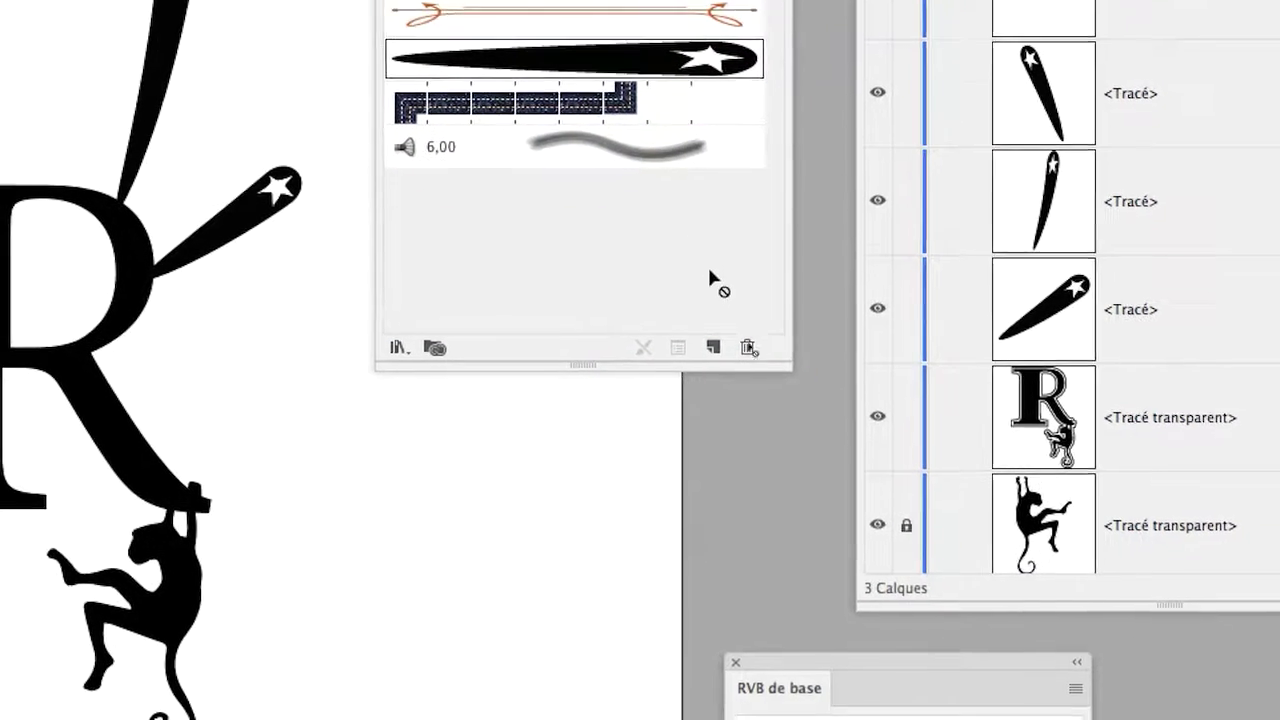
left_click_drag(709, 278, 713, 347)
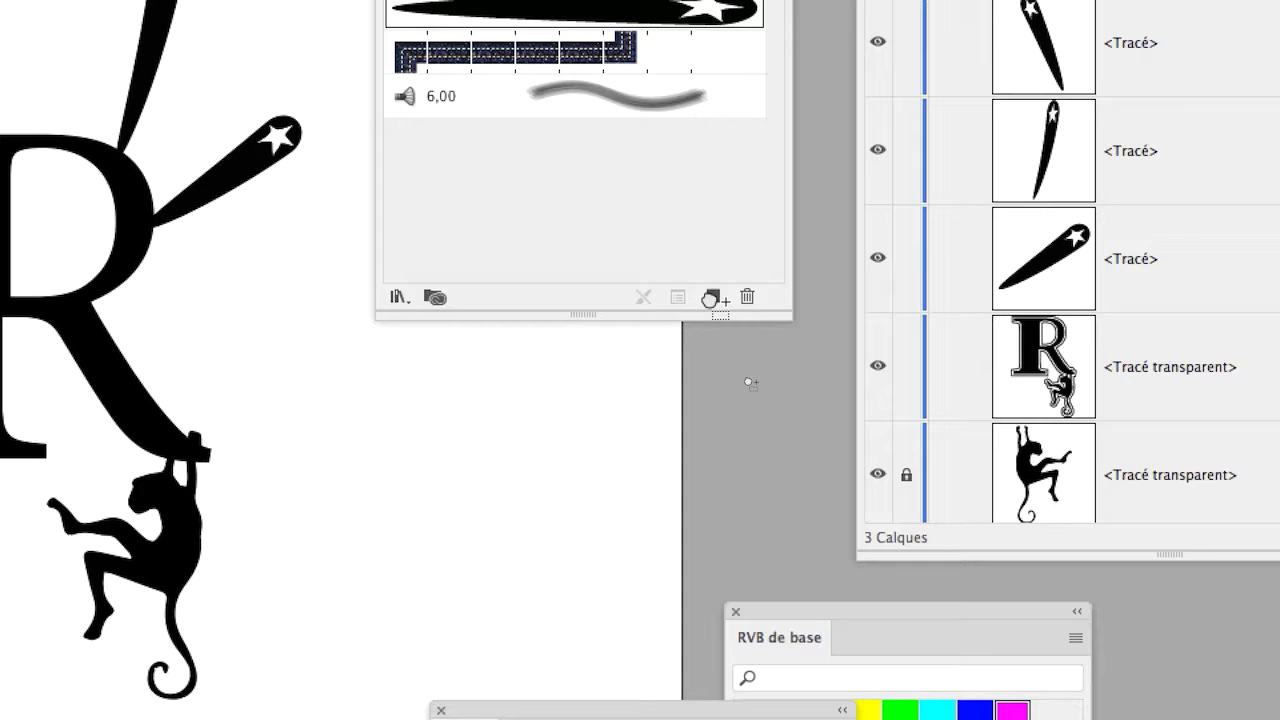
left_click_drag(706, 297, 708, 298)
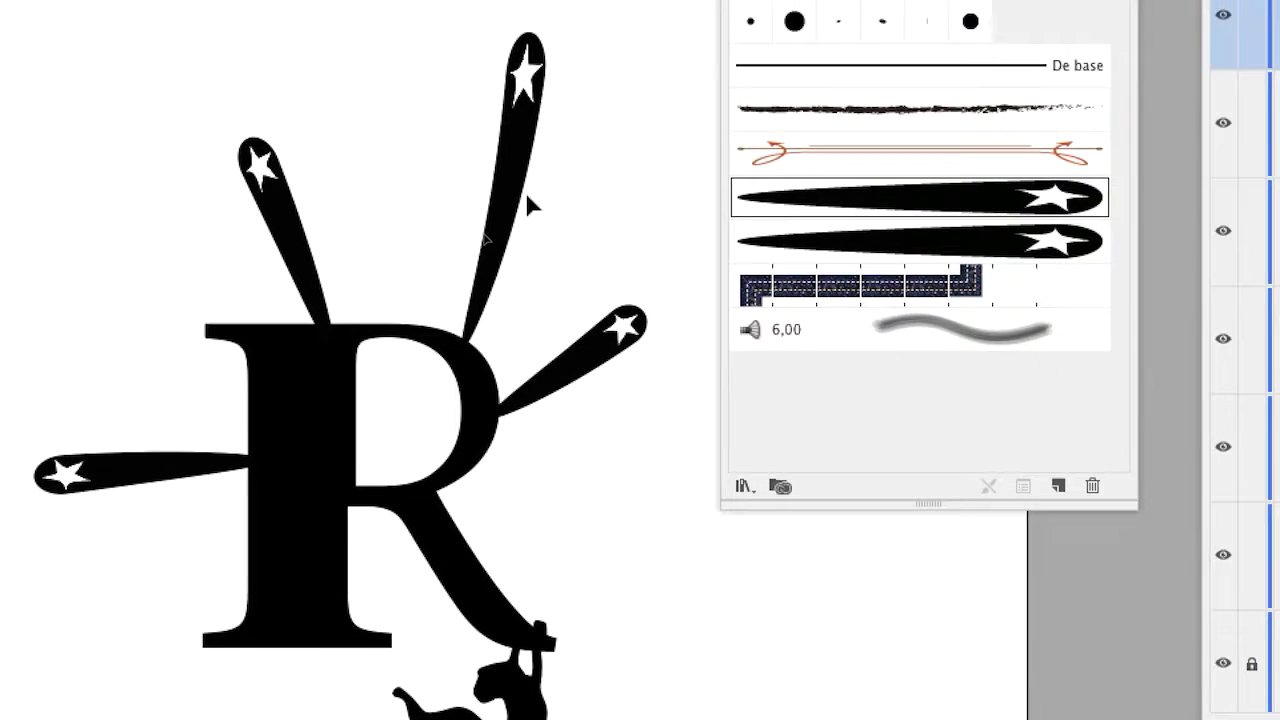
- Apply the duplicated star art brush to the tall stroke above the R's bowl and to the horizontal stroke beside its stem
left_click(244, 156)
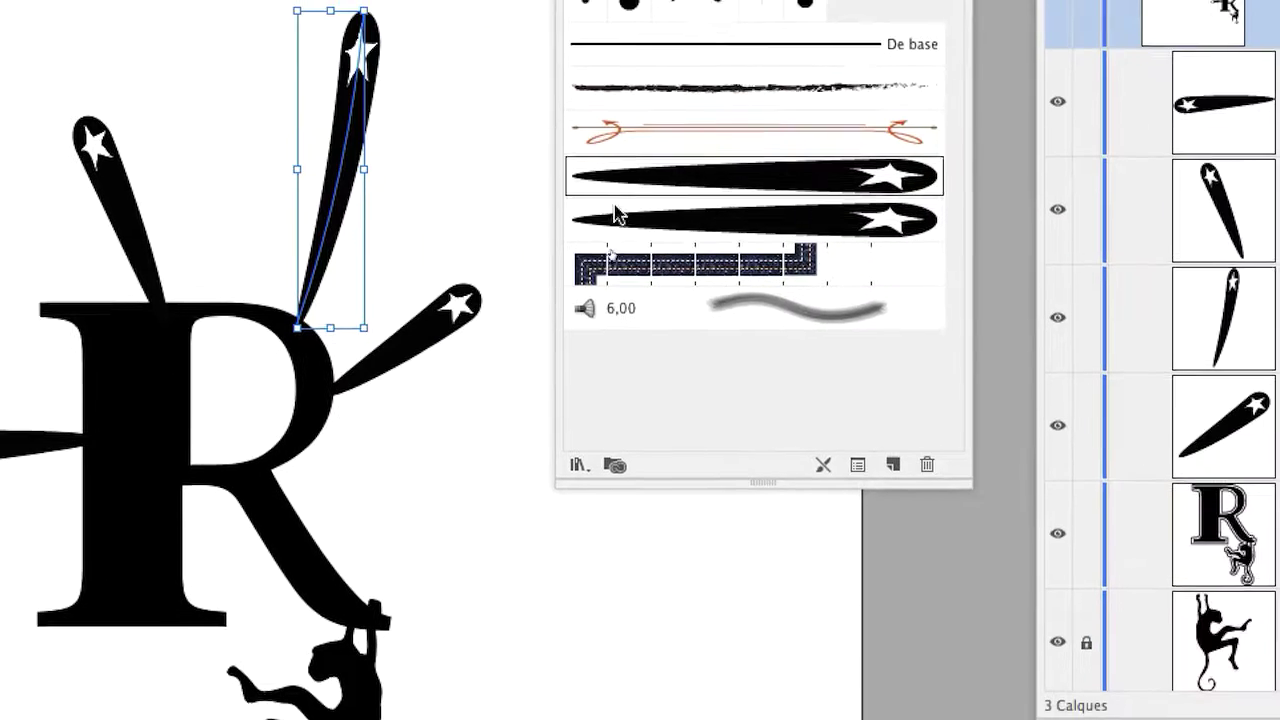
left_click(796, 259)
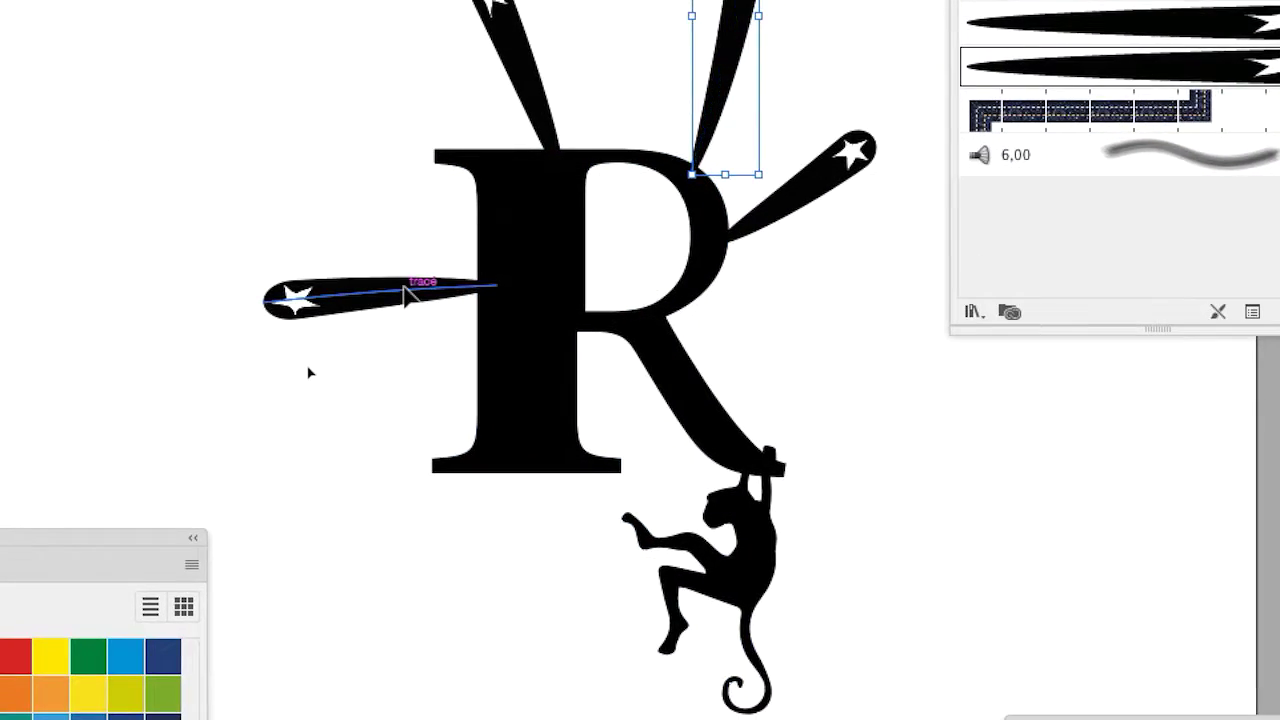
left_click(405, 295)
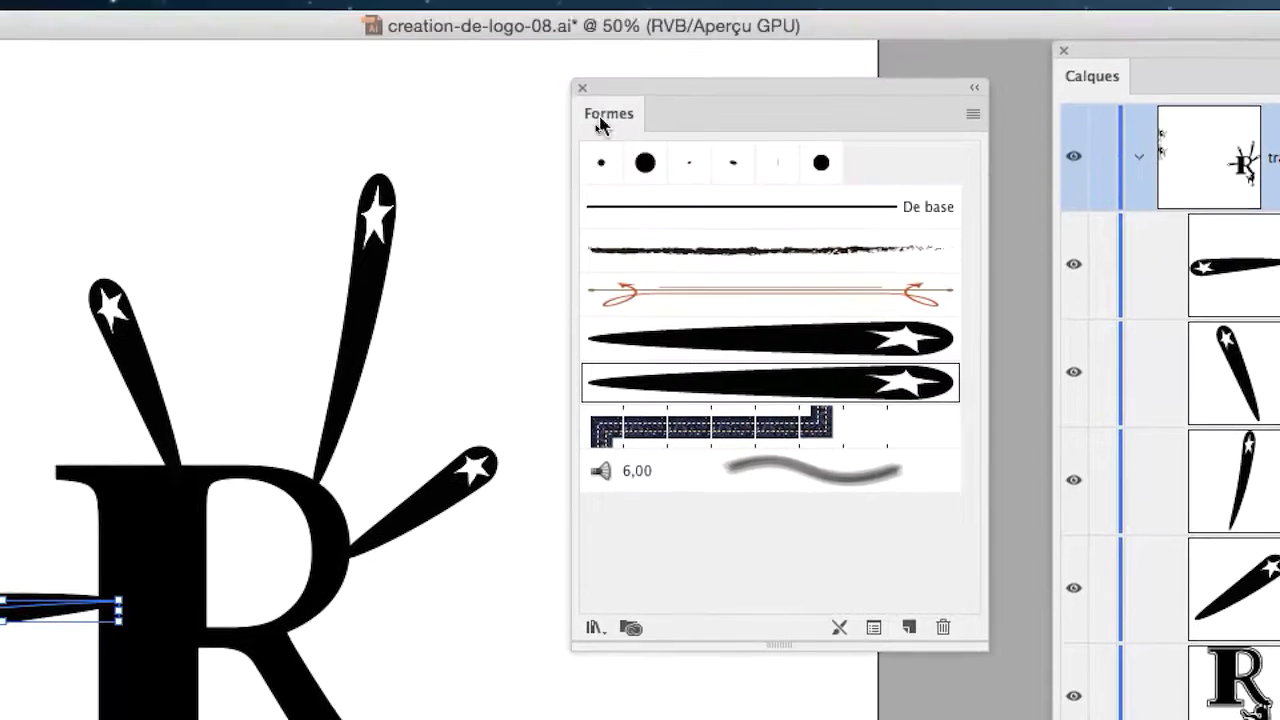
- Bring the Formes panel closer, select each of the four star strokes to check its assigned brush, and clear the selection
left_click_drag(600, 125, 550, 337)
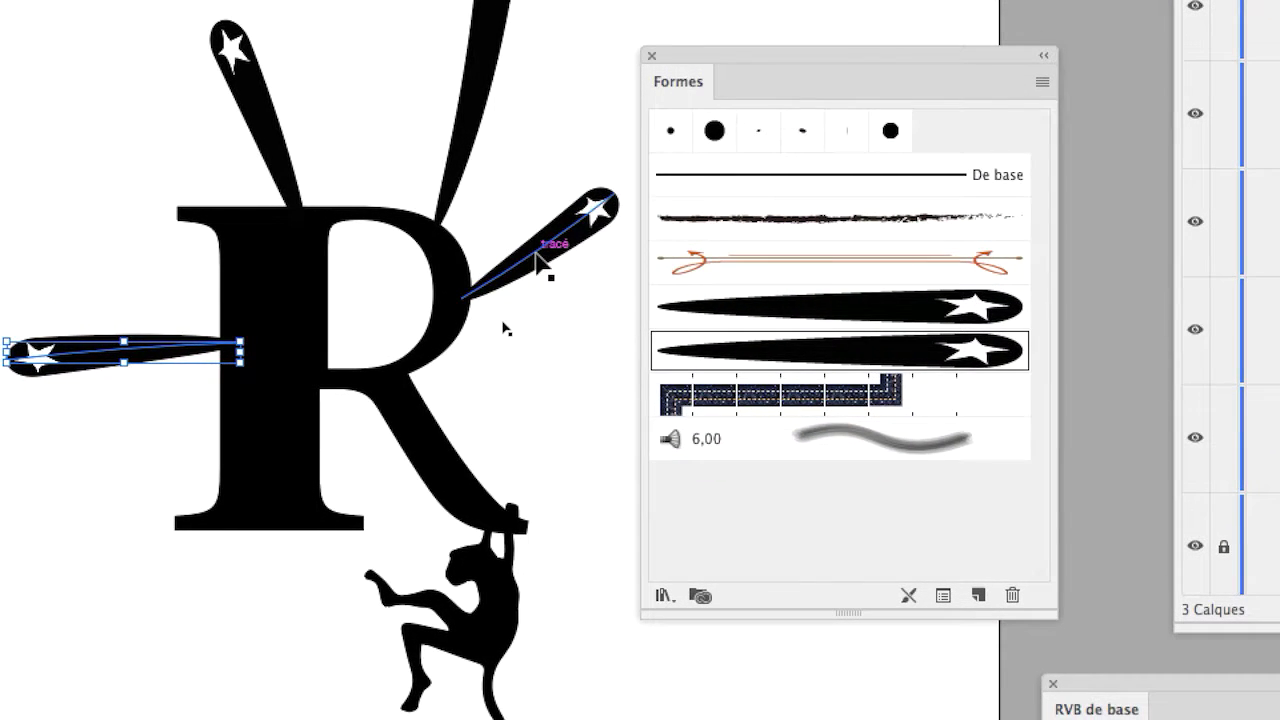
left_click(537, 258)
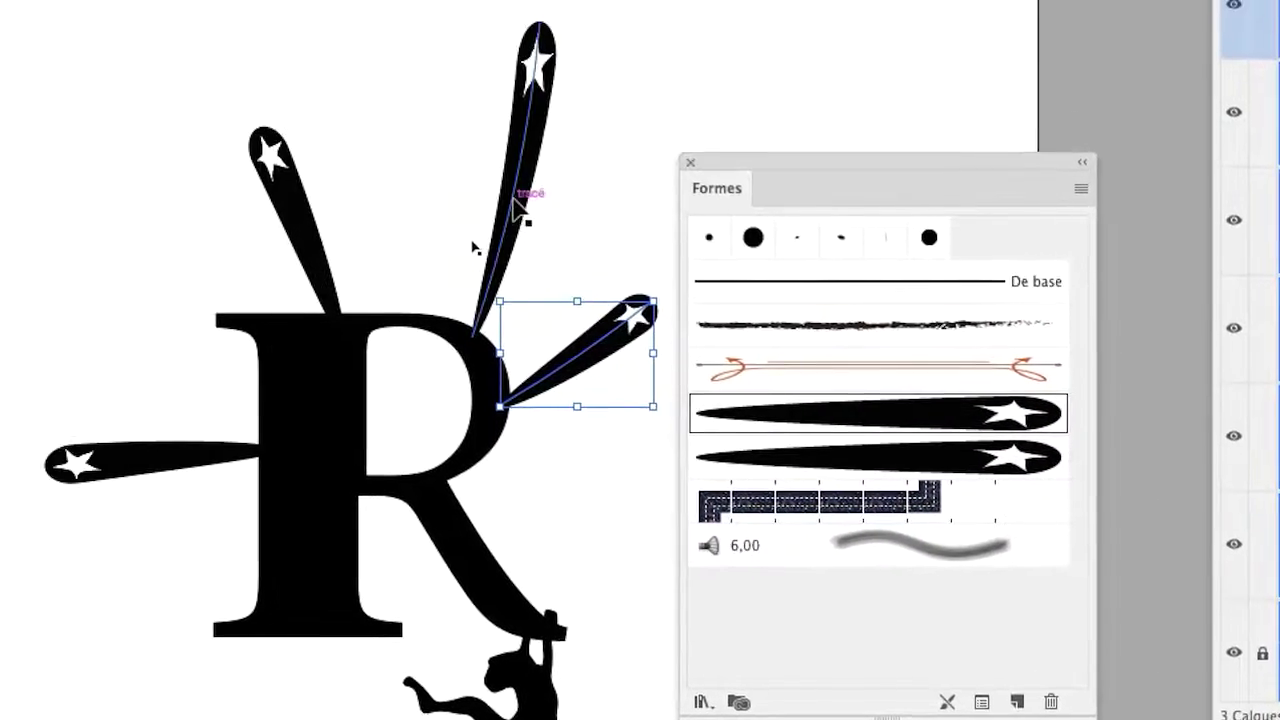
left_click(362, 125)
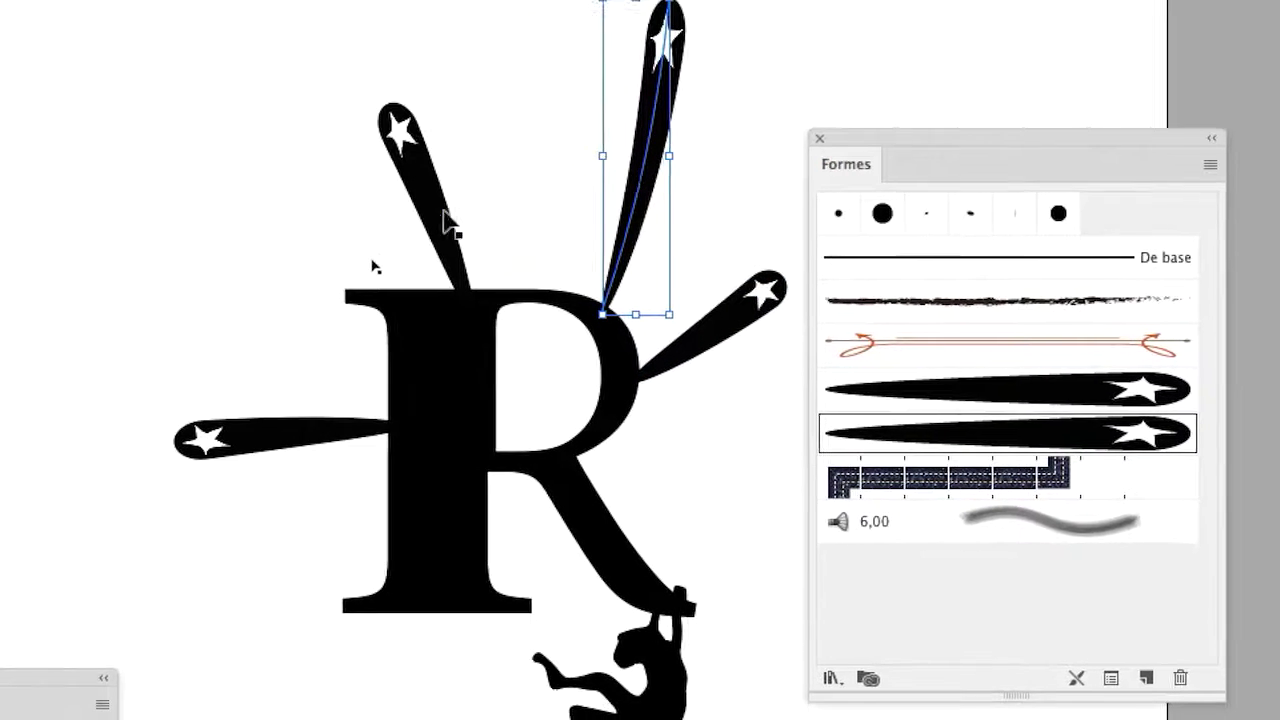
left_click(447, 224)
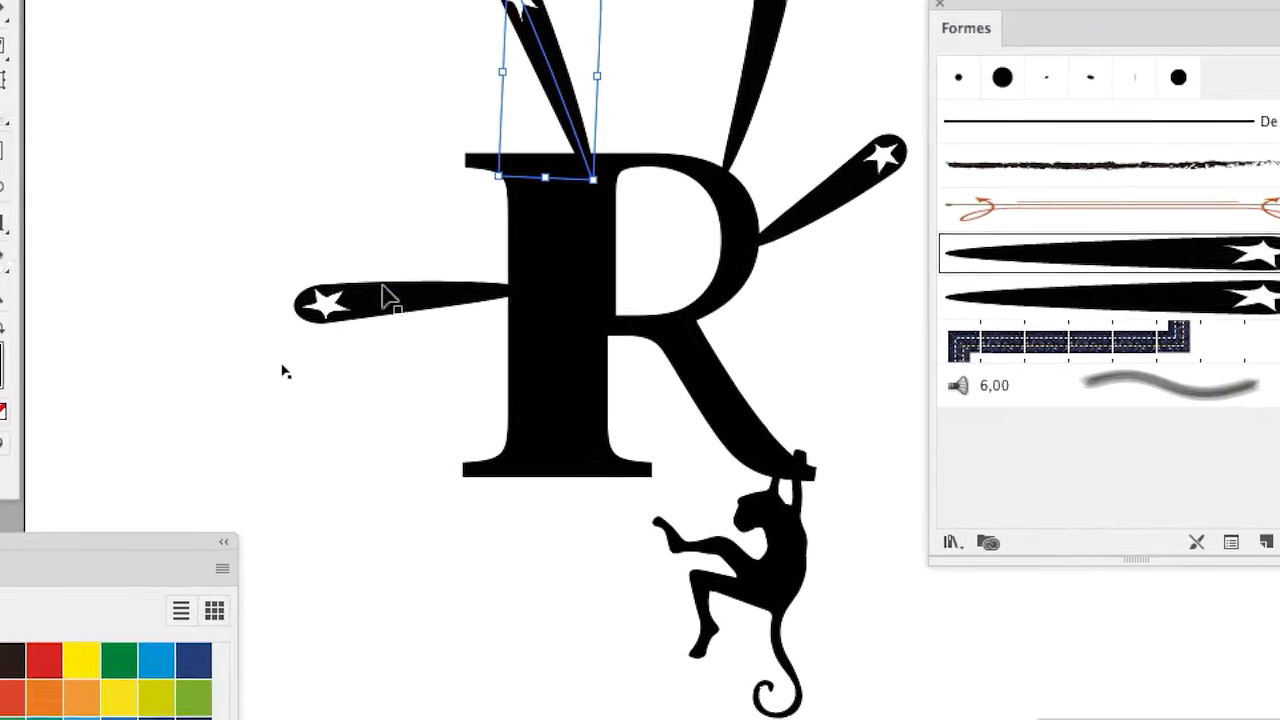
left_click(273, 440)
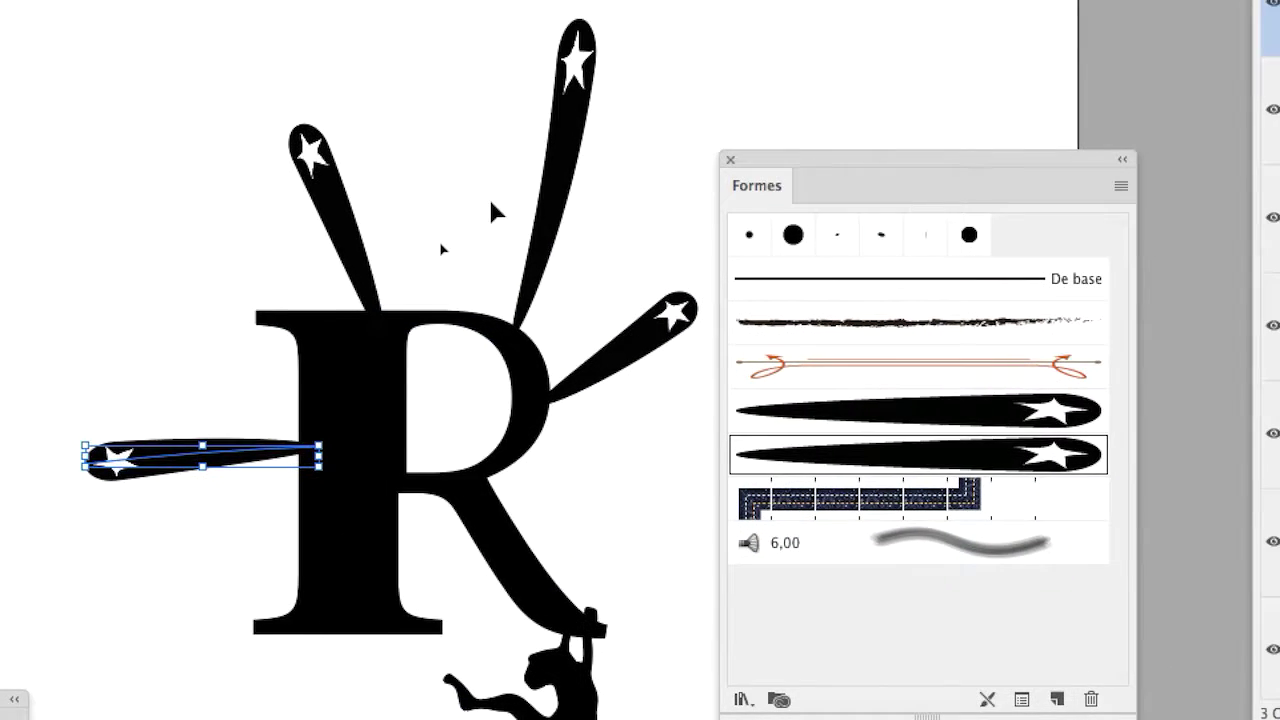
left_click(697, 104)
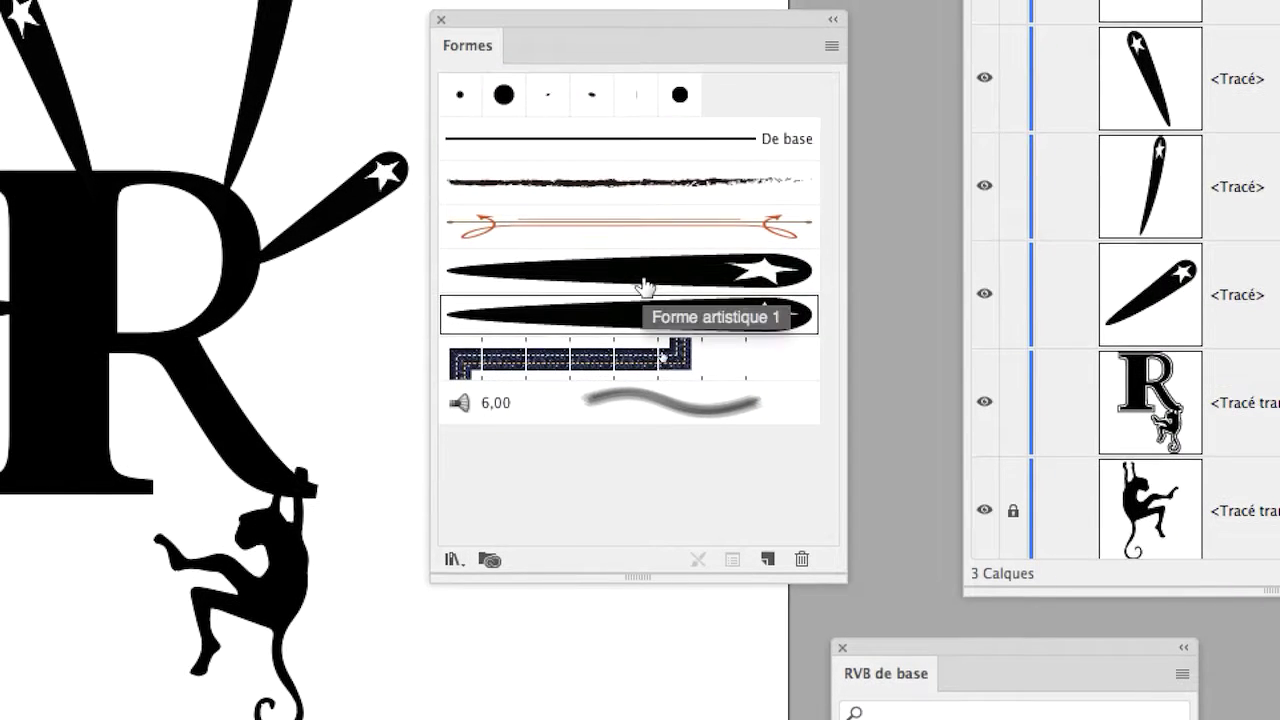
- Set the fixed width of the art brush Forme artistique 1 to 89% and apply the change to existing strokes
double_click(645, 288)
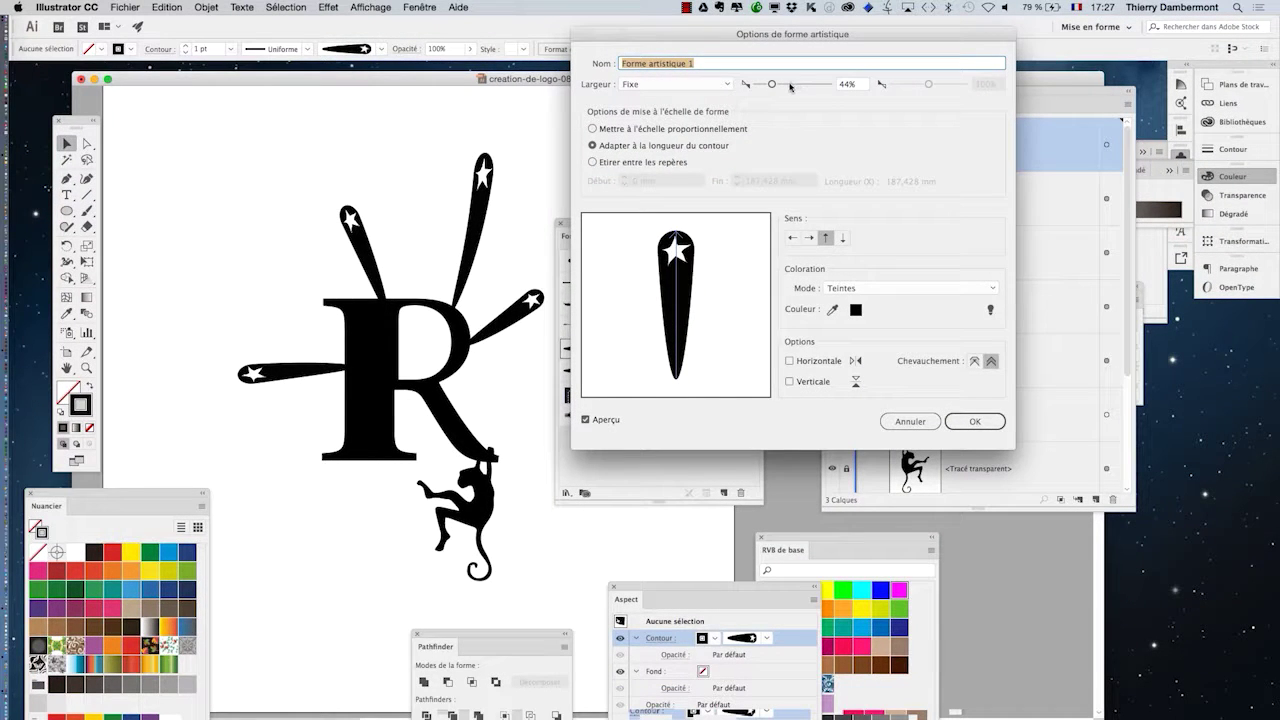
left_click_drag(790, 85, 787, 85)
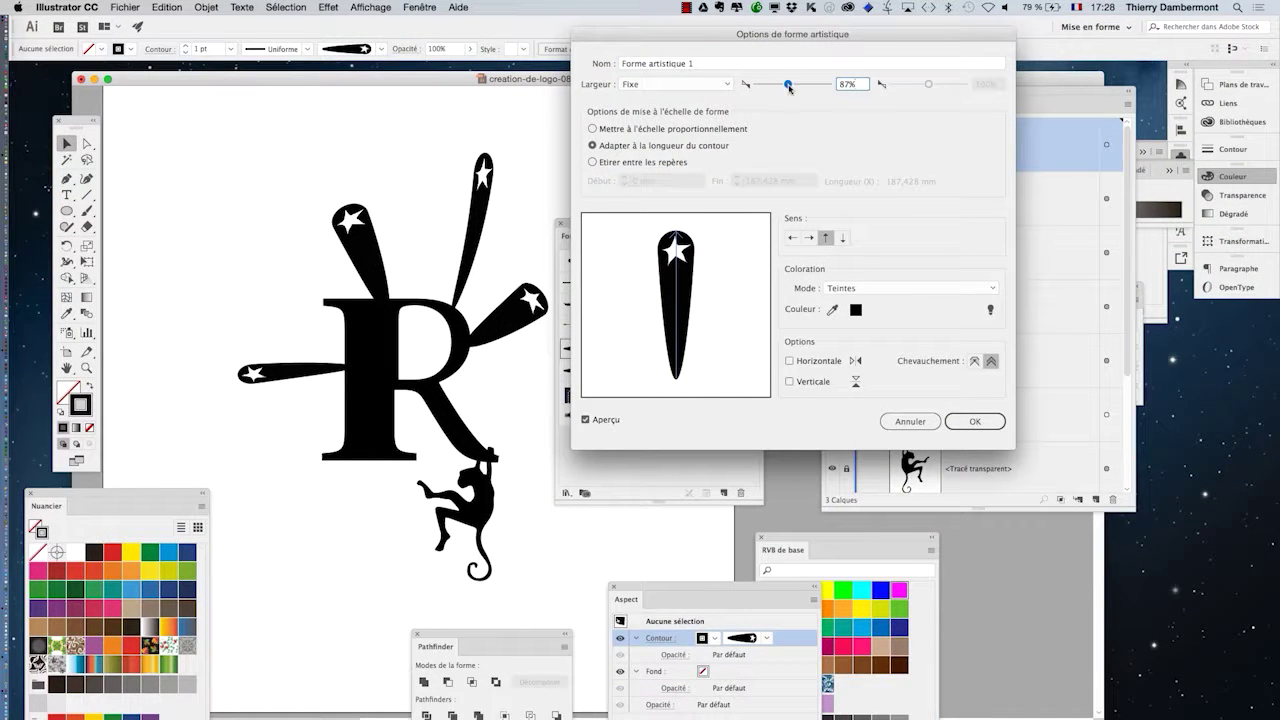
left_click_drag(789, 85, 785, 86)
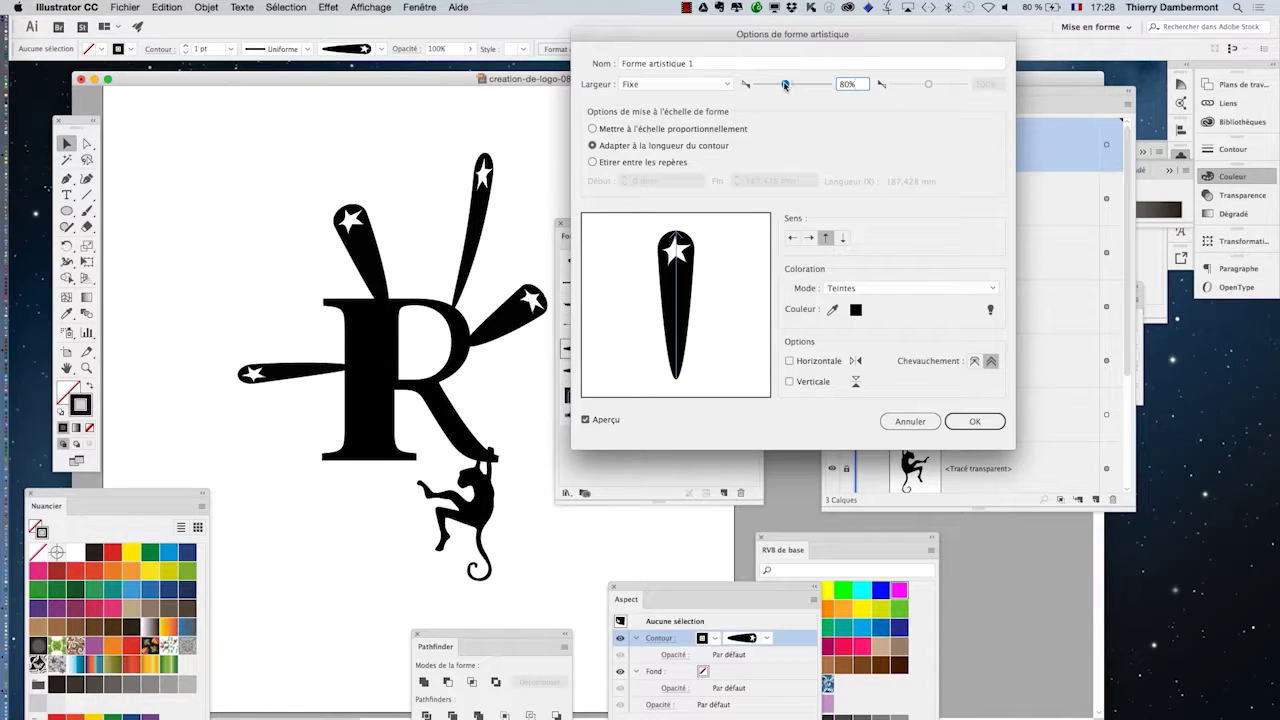
left_click(975, 423)
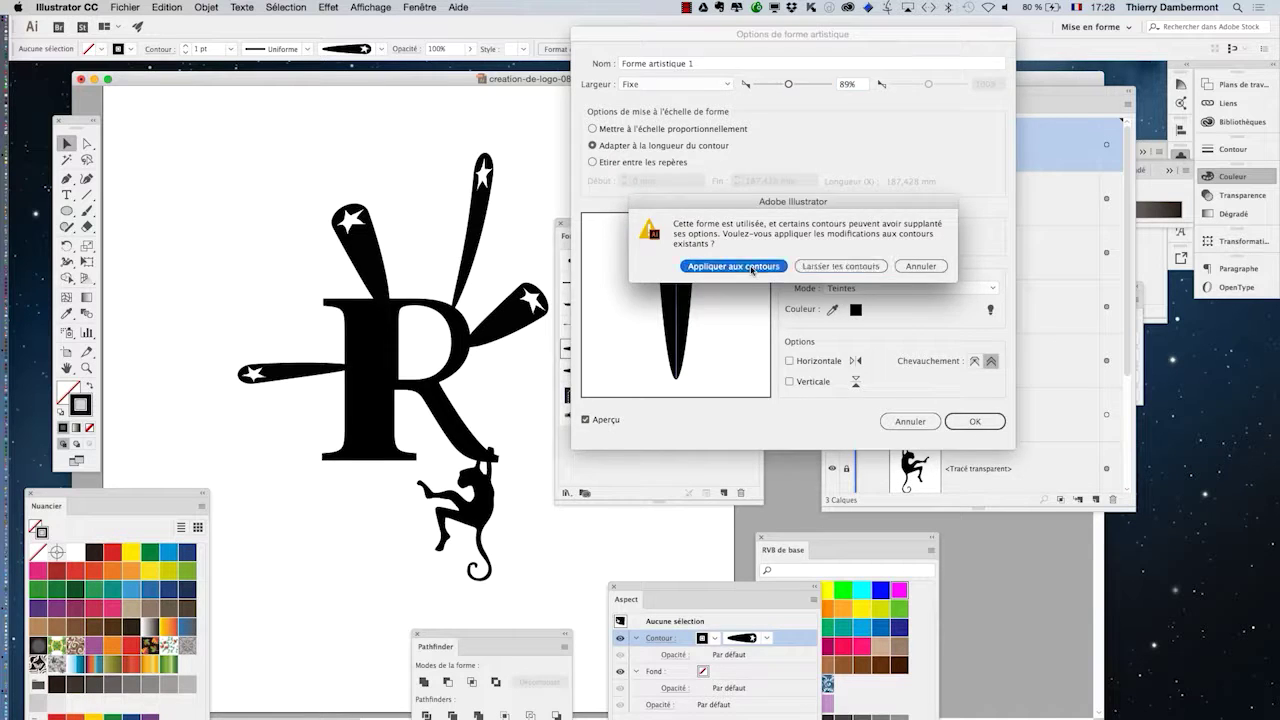
left_click(733, 266)
- Set the fixed width of the art brush Forme artistique 1 - copie to 25% and apply it to existing strokes
double_click(676, 373)
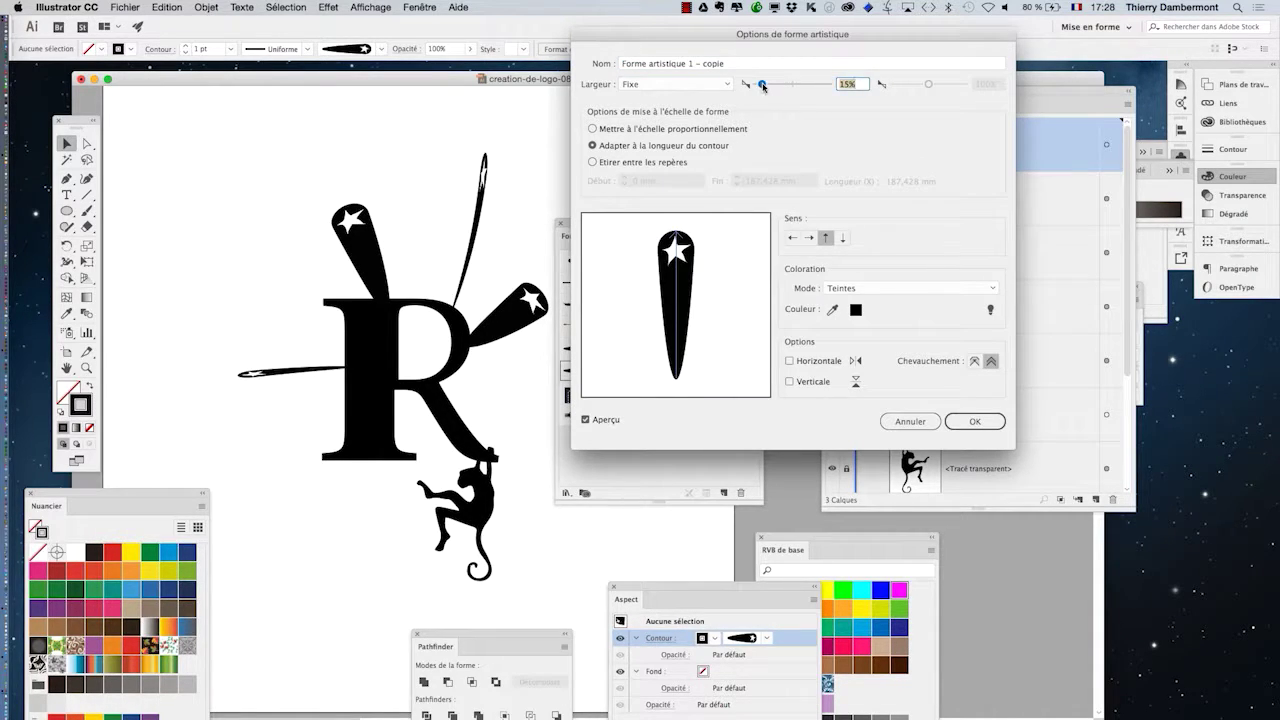
left_click(975, 422)
left_click(760, 266)
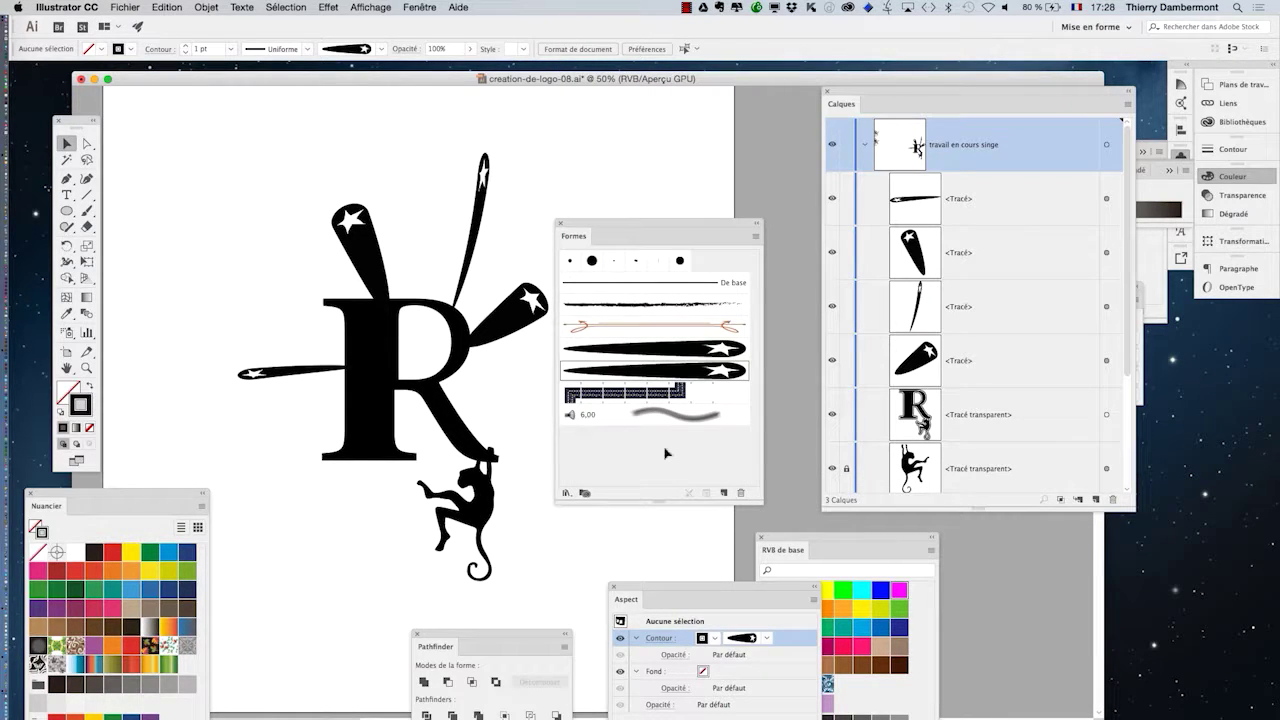
- Move the Formes panel up beside the logo, check the brush of the two thin star strokes, and clear the selection
mouse_move(606, 227)
left_mouse_down()
mouse_move(692, 198)
mouse_move(636, 136)
left_mouse_up()
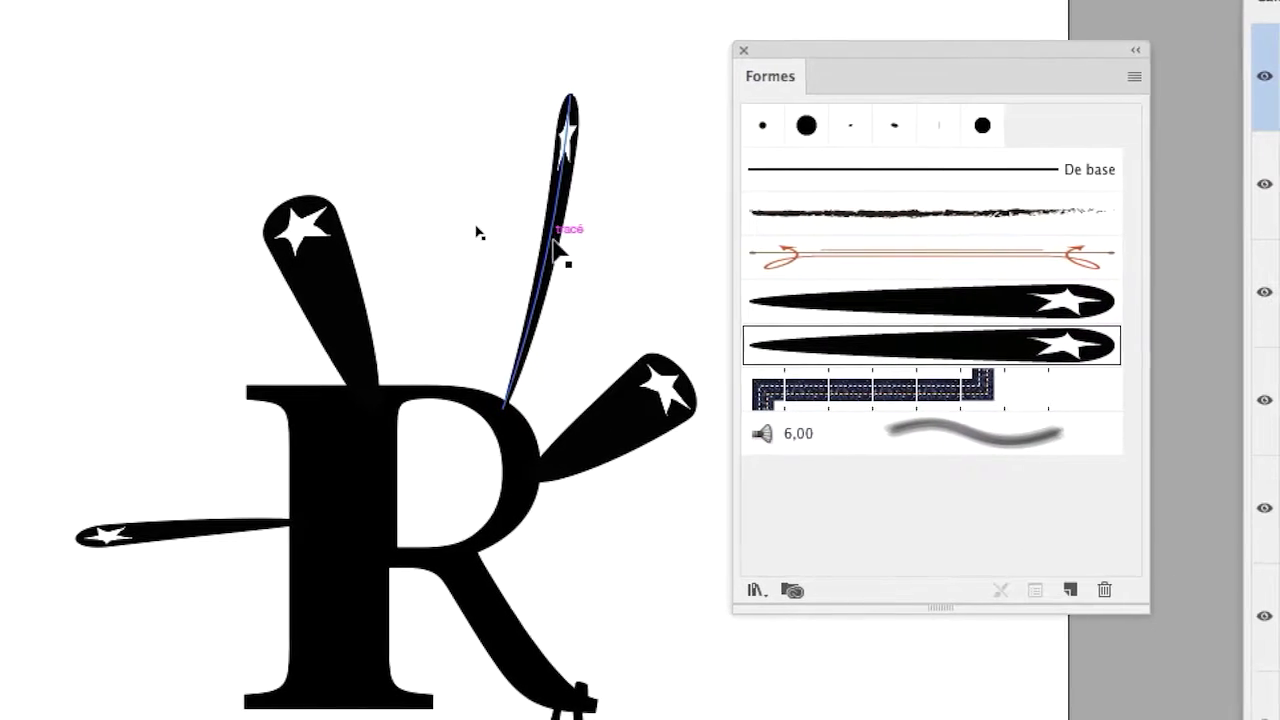
left_click(565, 245)
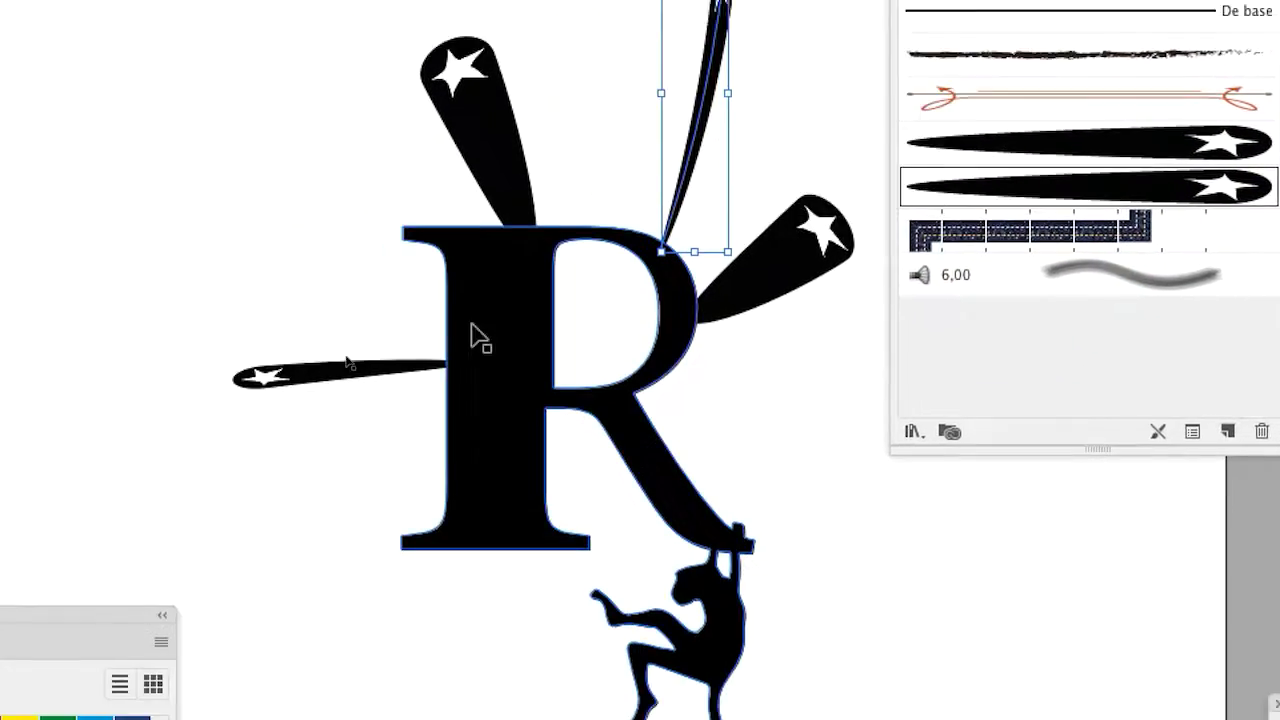
left_click(135, 458)
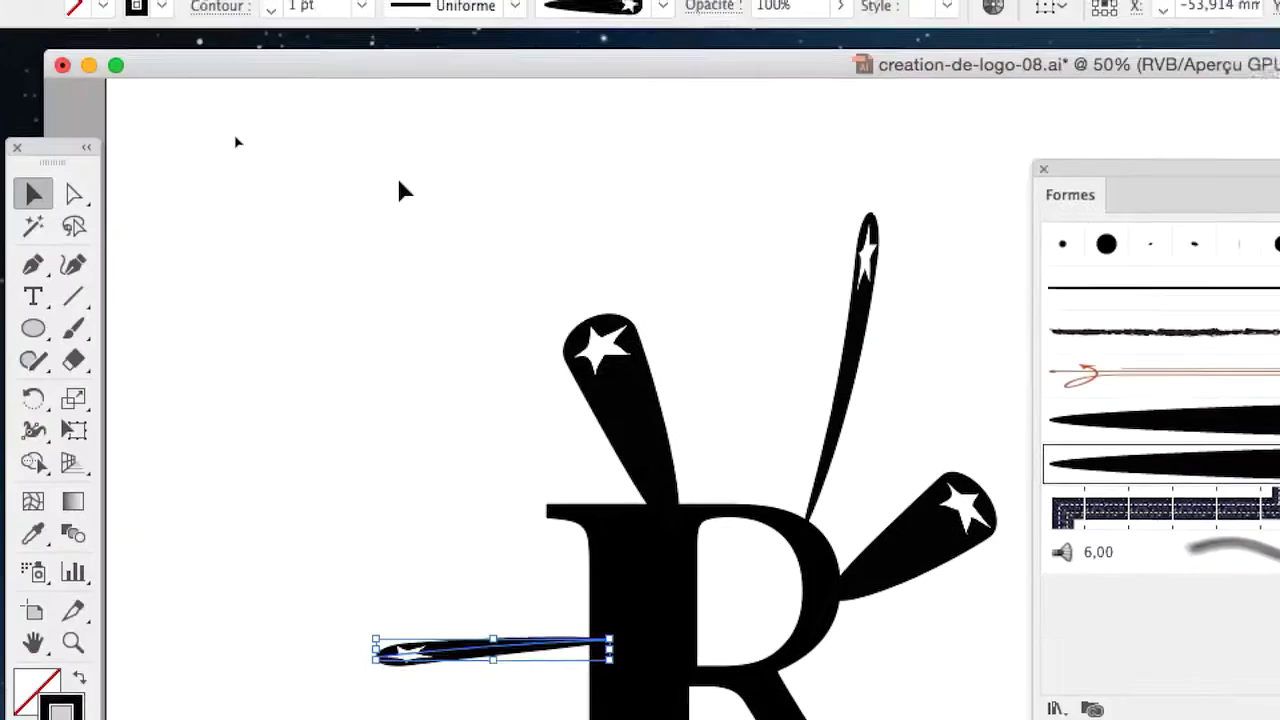
left_click(390, 190)
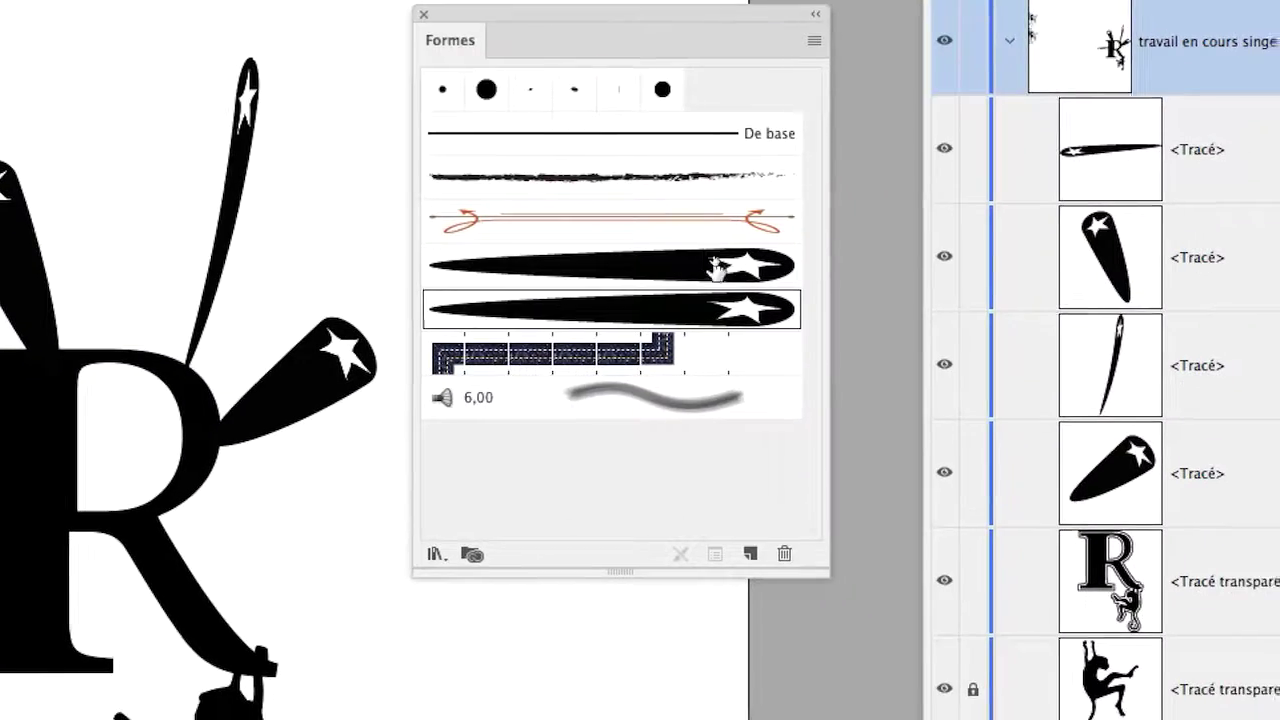
- Review the art brush options of the two star brushes and close them without changes
double_click(1170, 461)
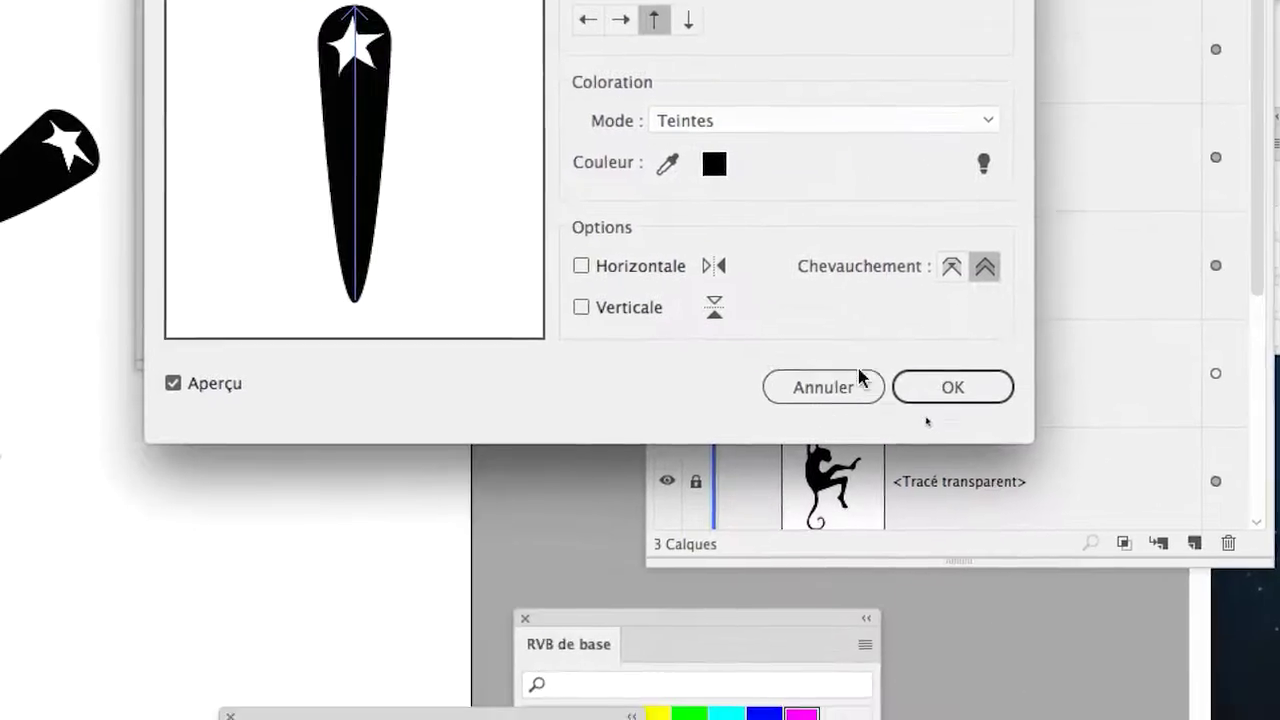
left_click(1226, 599)
double_click(592, 165)
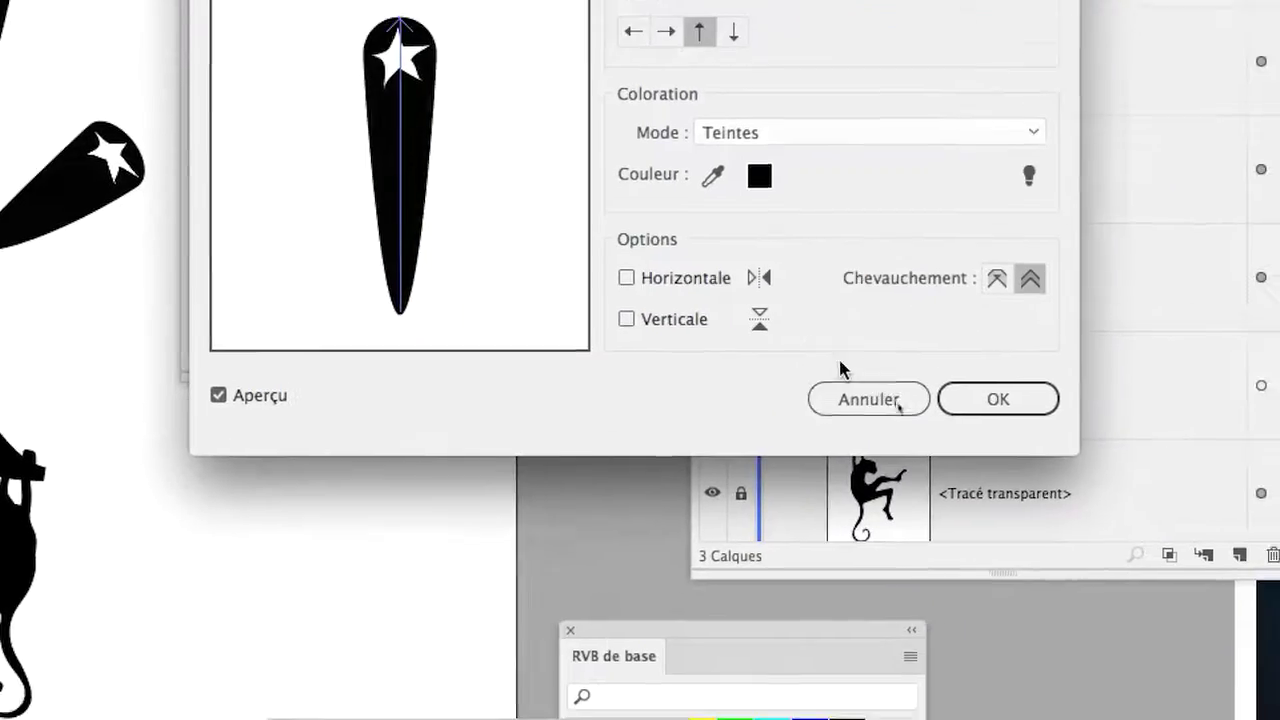
left_click(1030, 719)
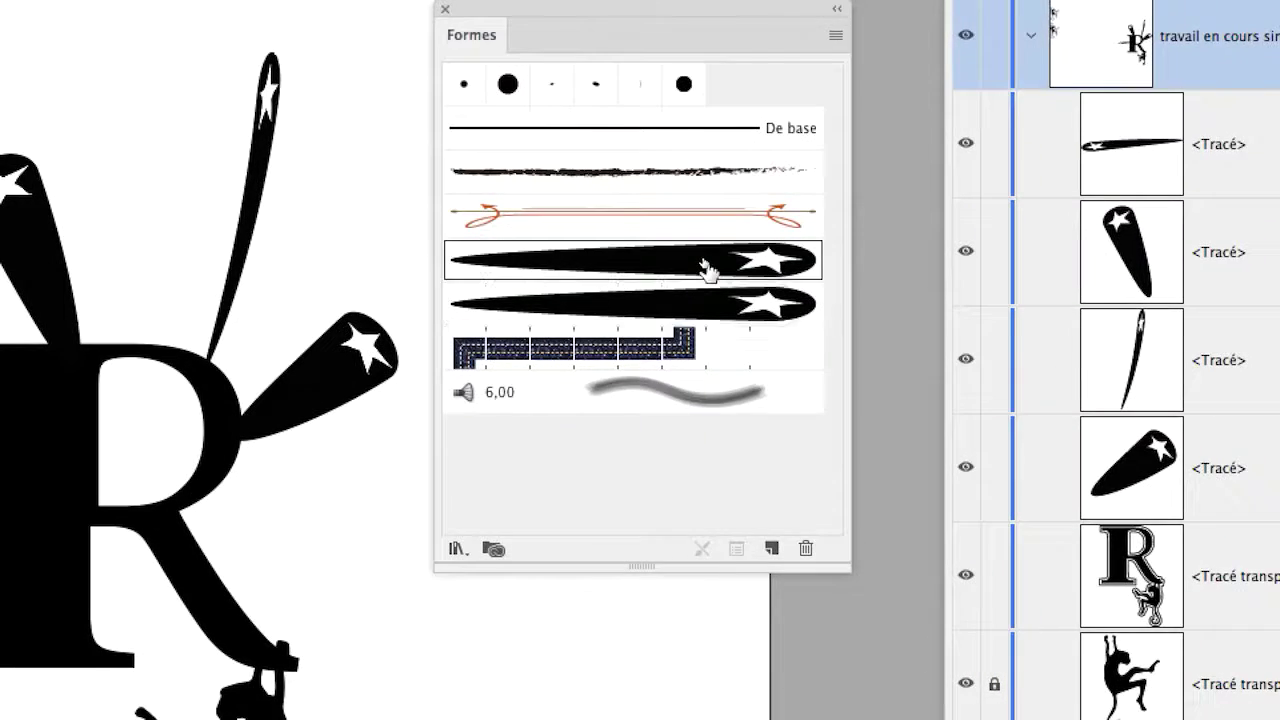
- Rename the original star art brush Forme artistique 1 89pc and its copy Forme artistique 1 25pc
double_click(685, 290)
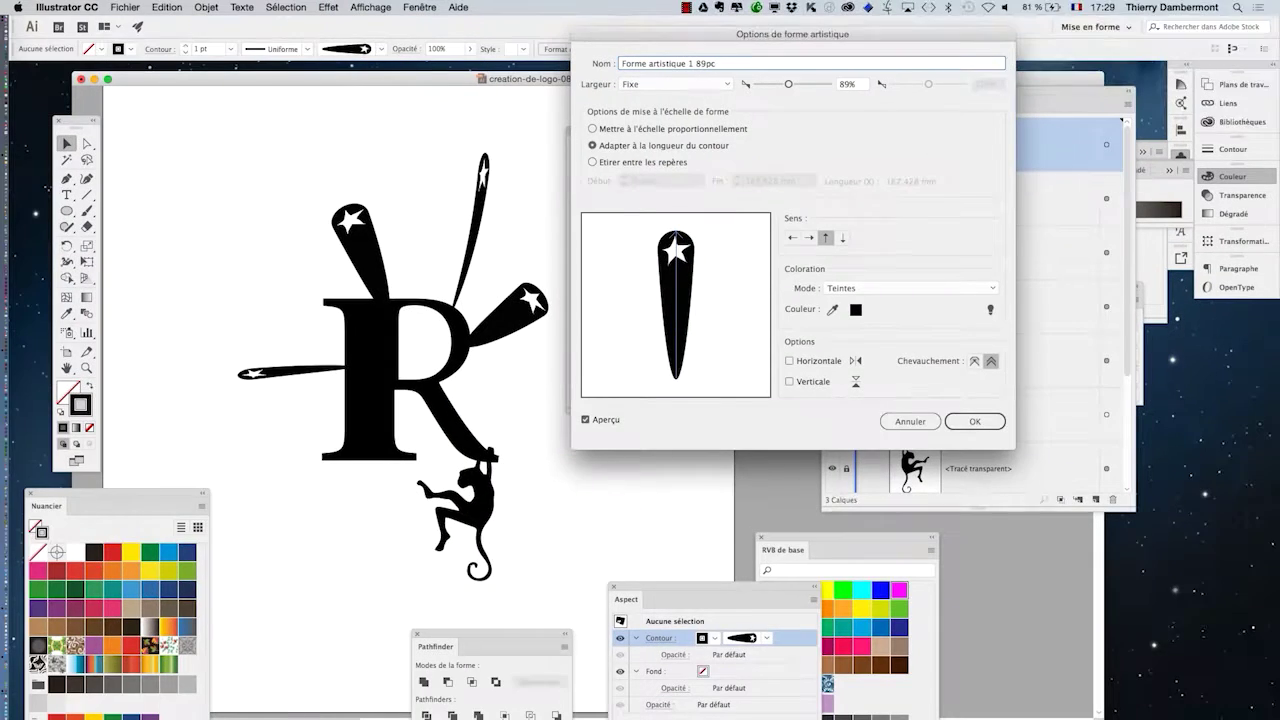
key("Return")
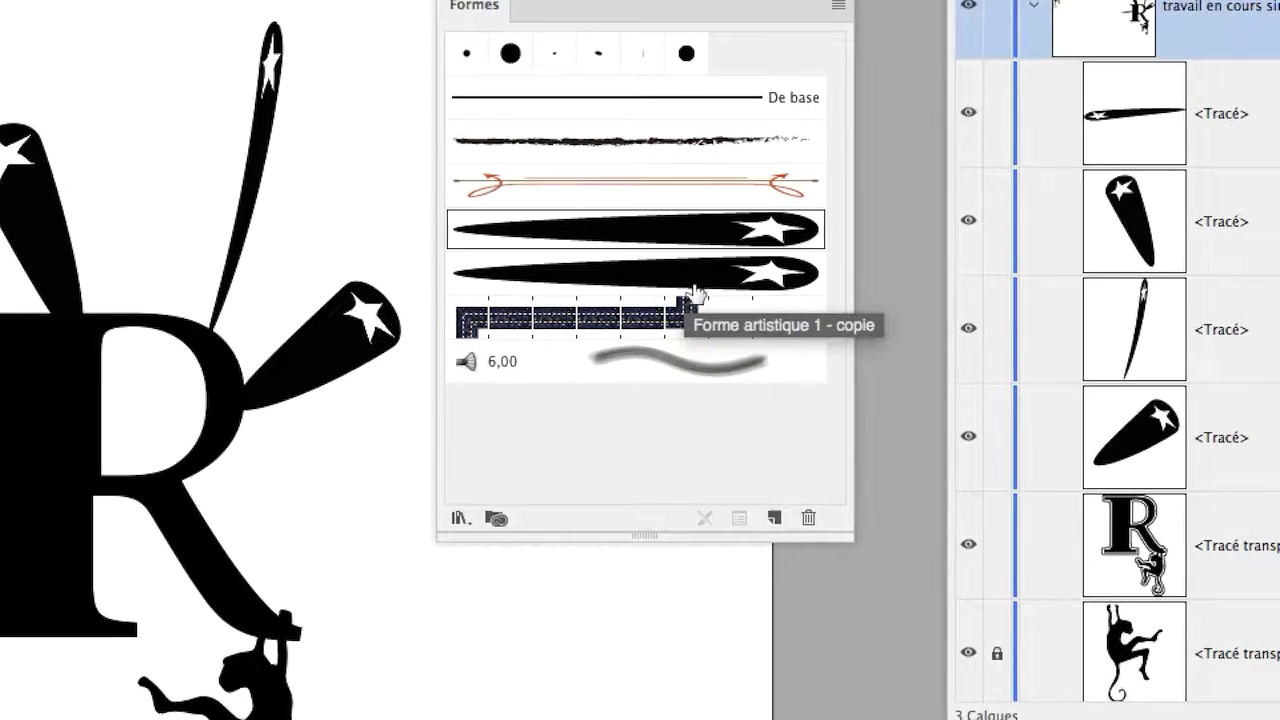
double_click(692, 288)
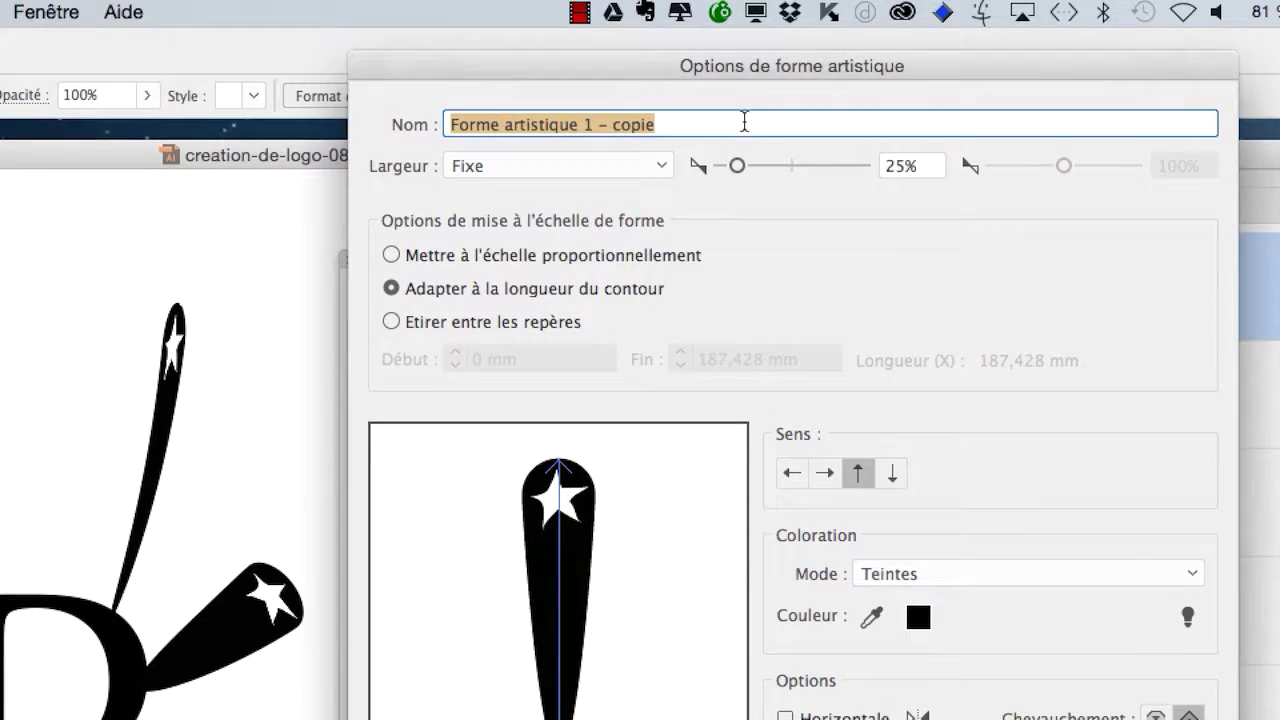
left_click(744, 121)
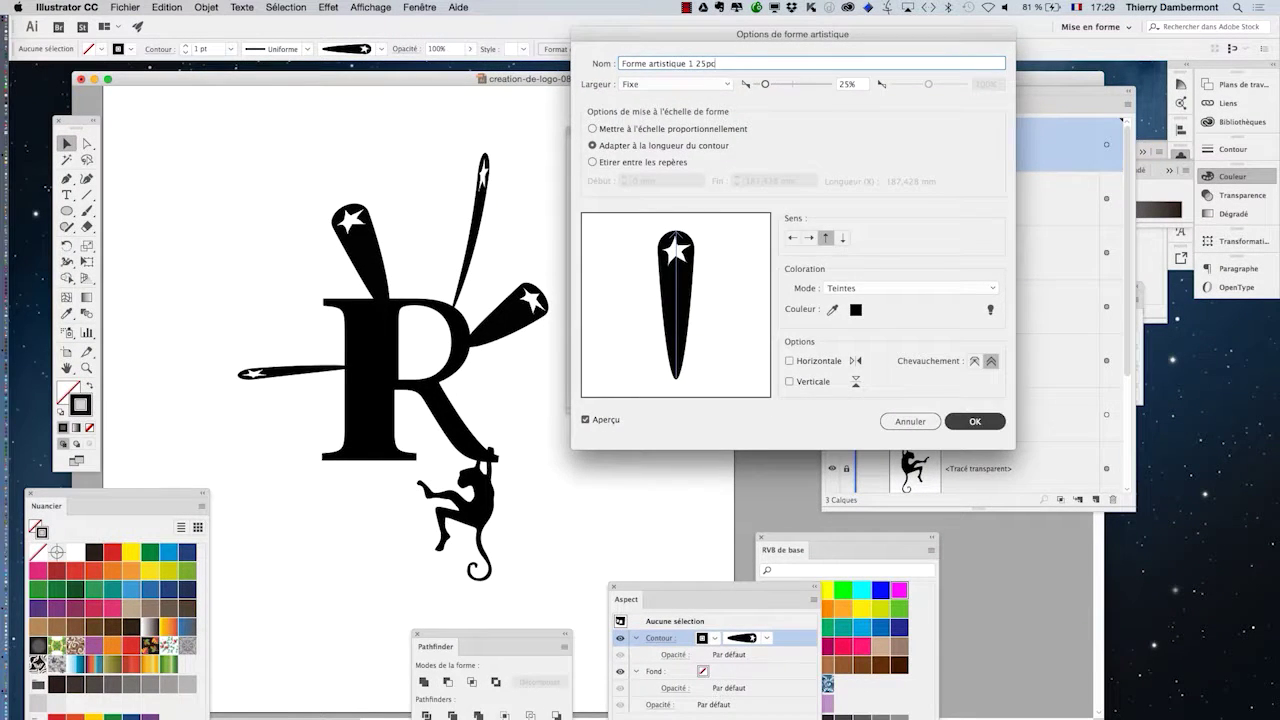
key("Return")
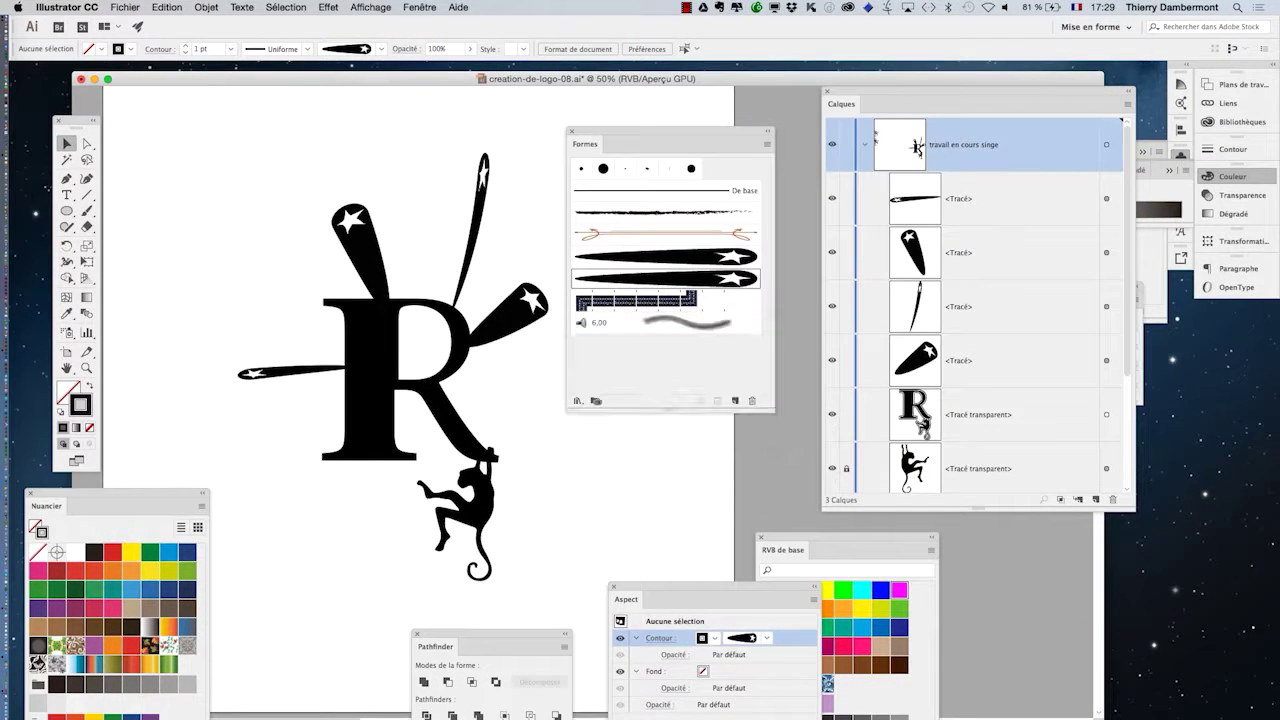